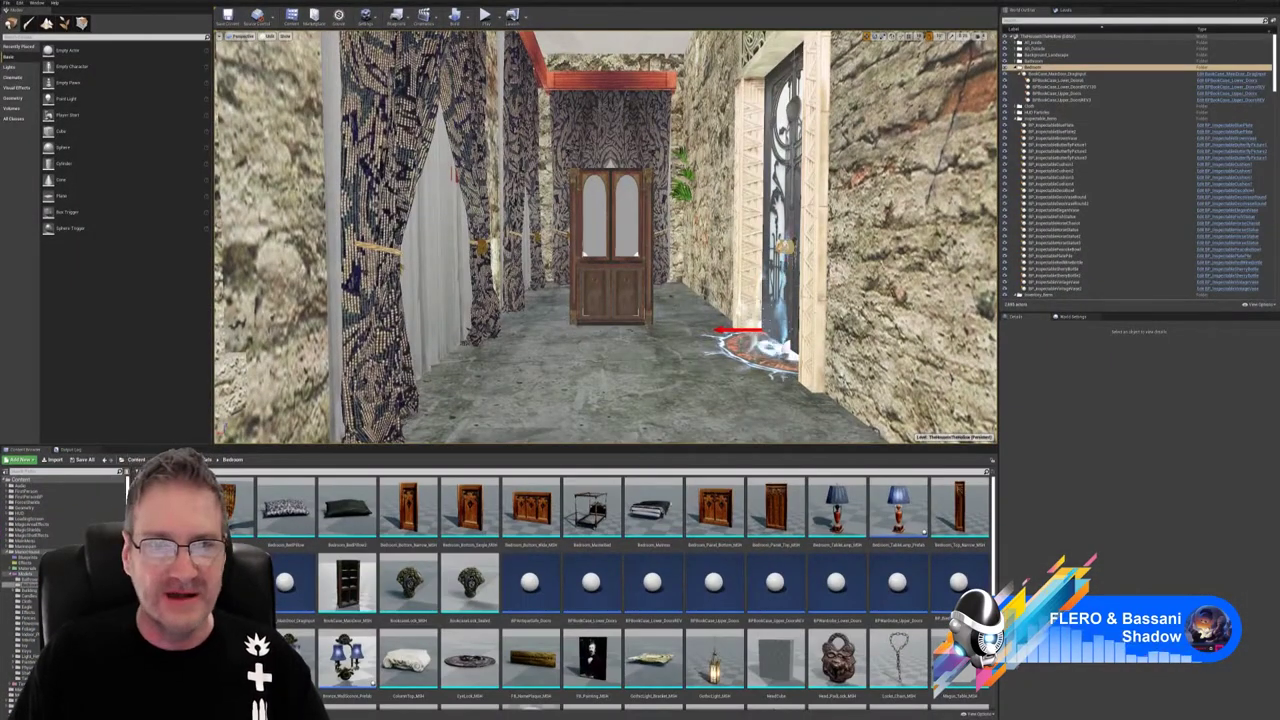
- Preview the room with Lit shading and return the level view to Unlit shading
right_click_drag(606, 237, 645, 205)
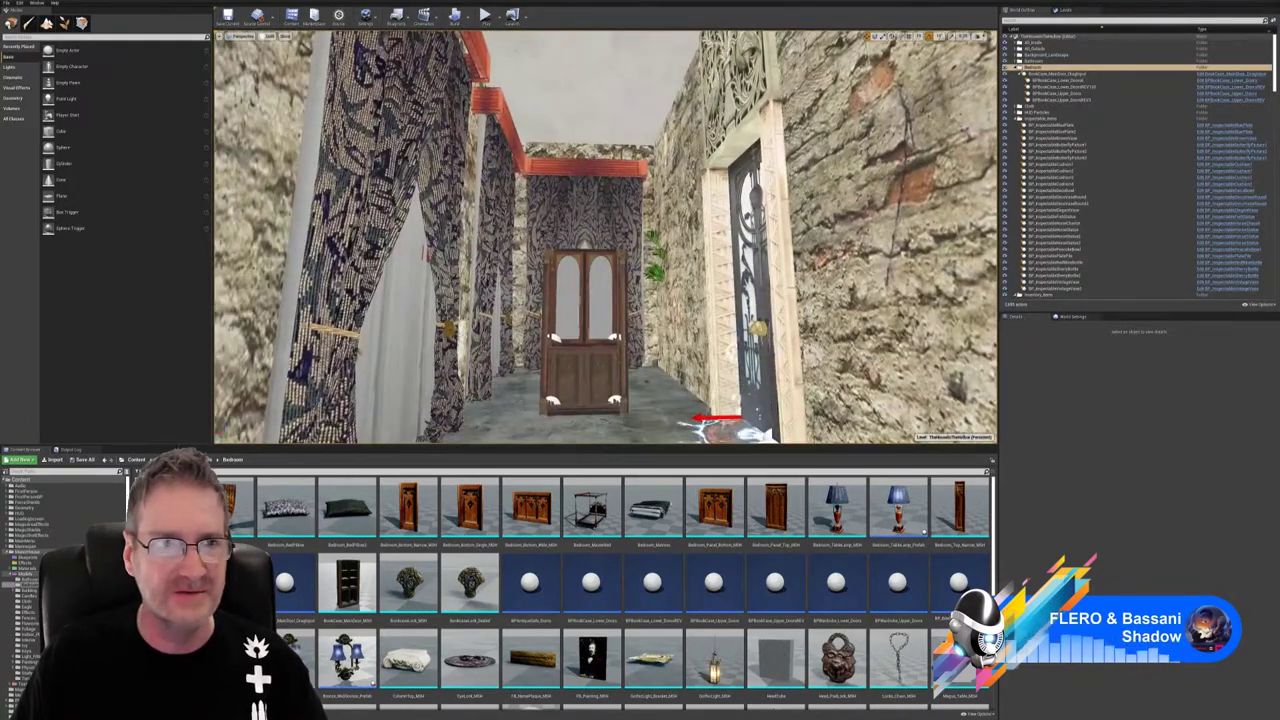
left_click(268, 36)
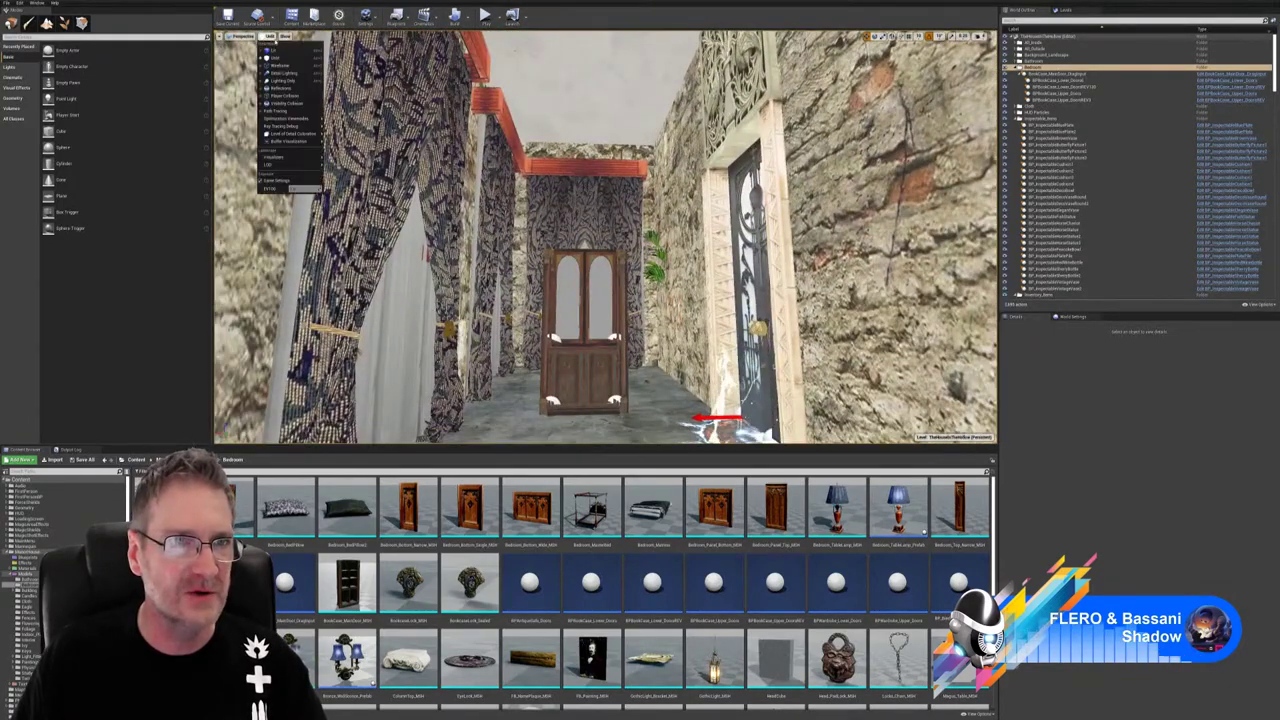
left_click(271, 47)
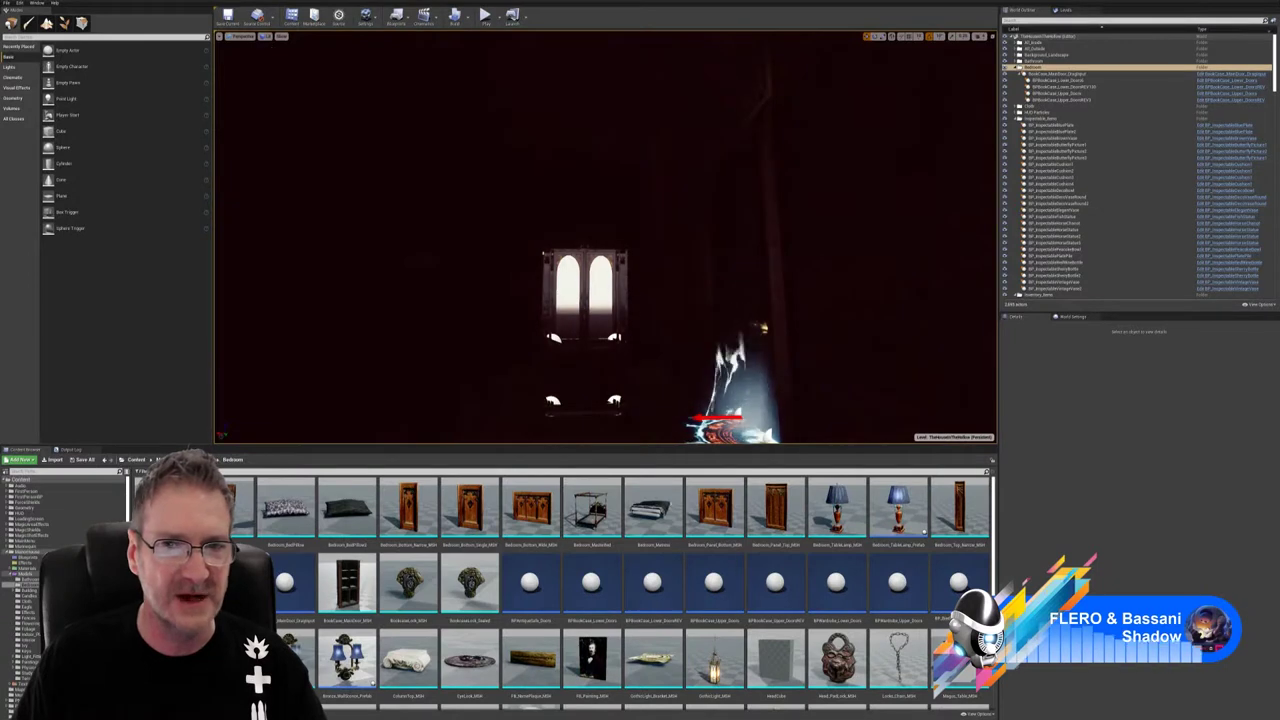
left_click(266, 36)
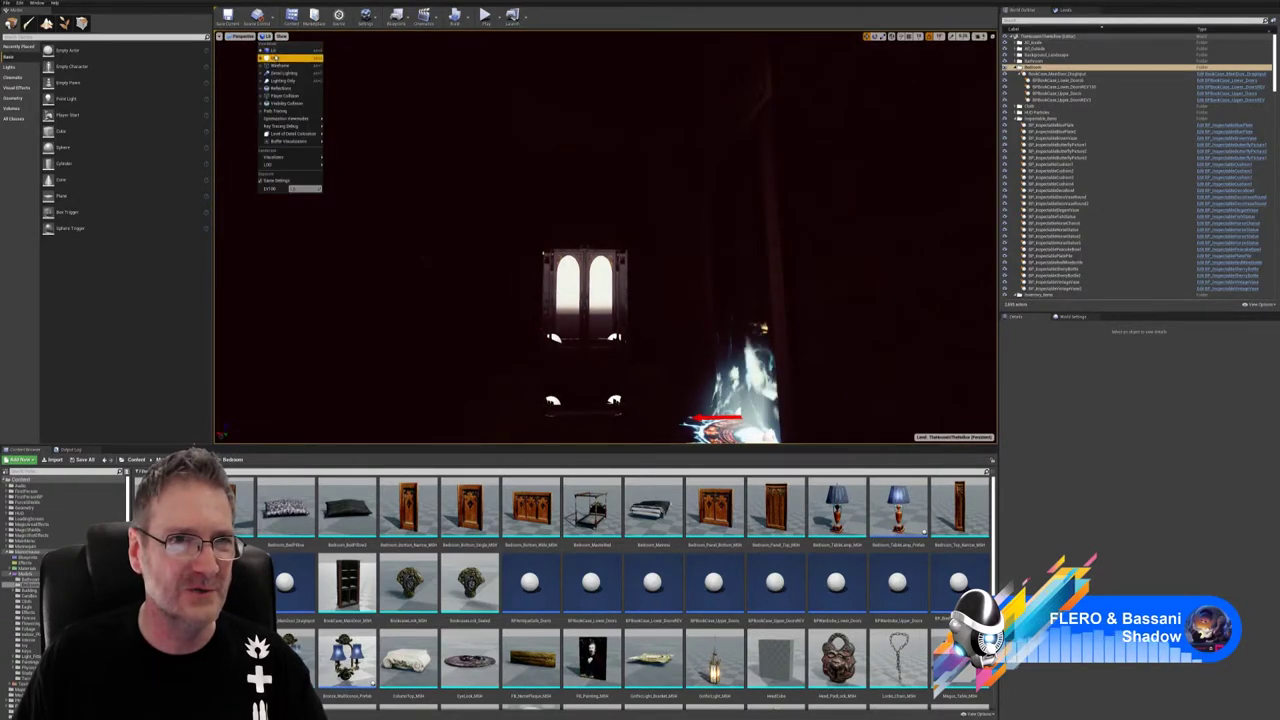
left_click(276, 57)
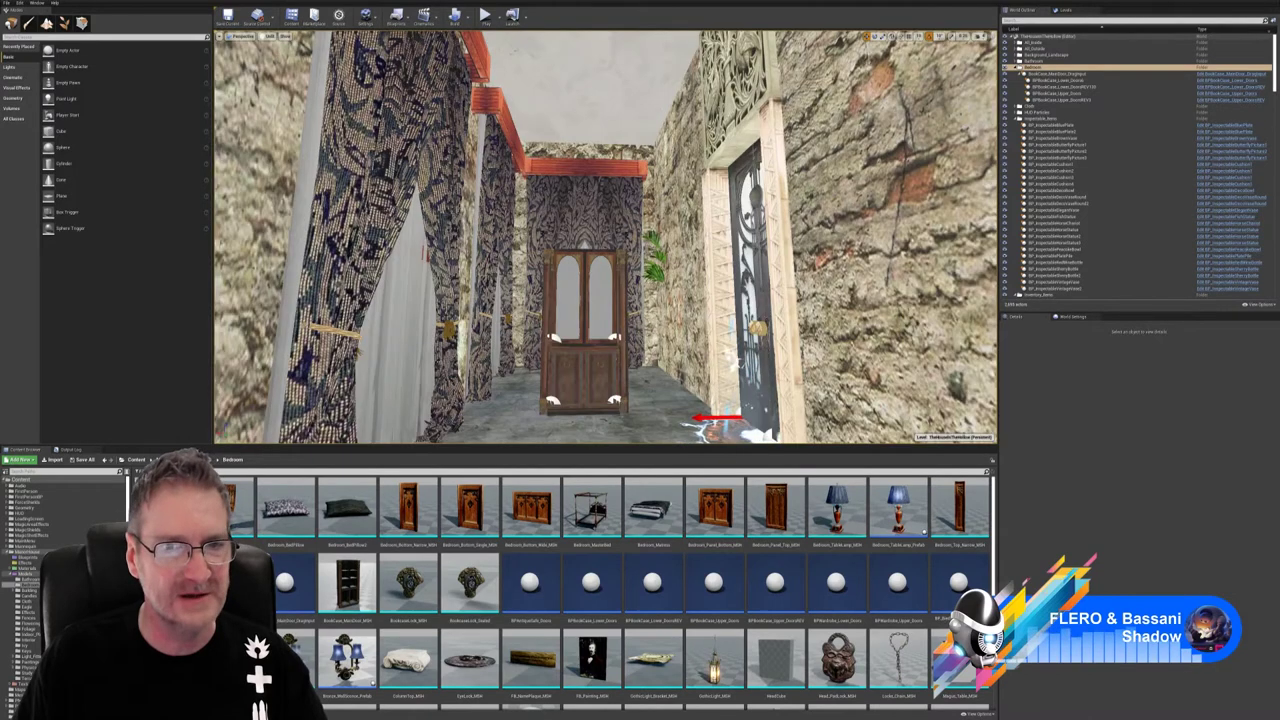
right_click_drag(580, 240, 600, 305)
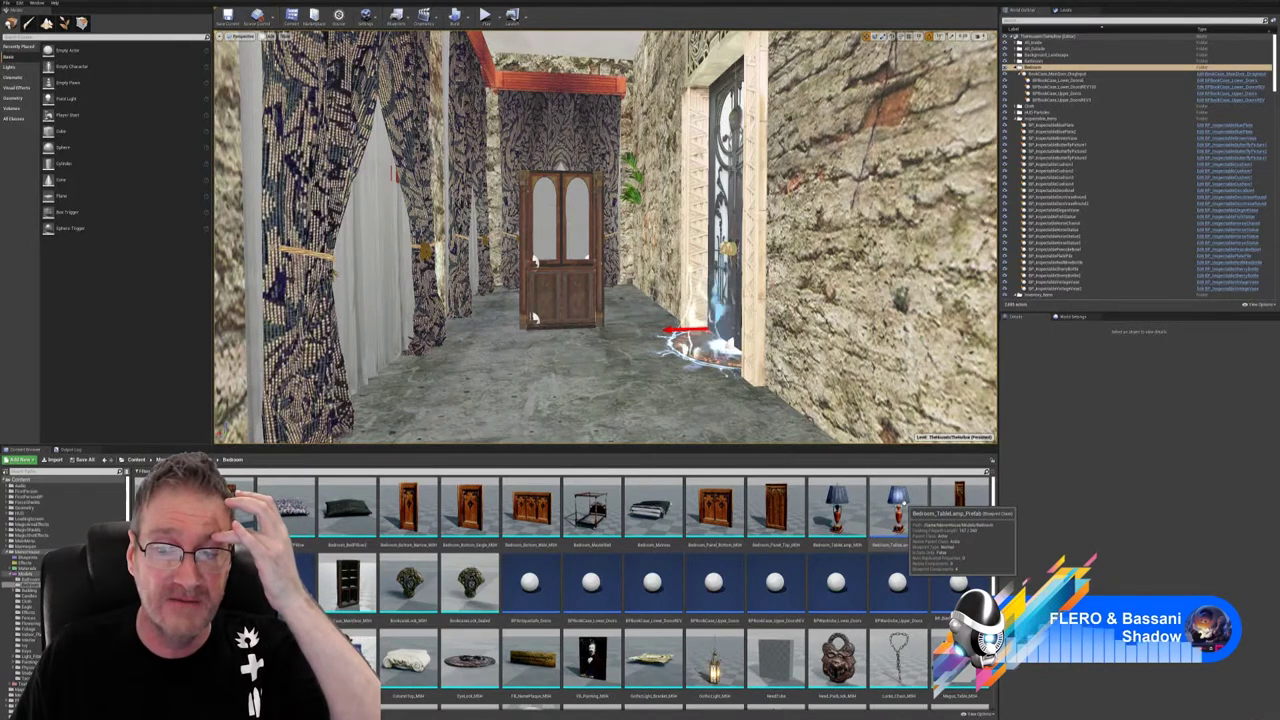
- Open the bedroom table lamp prefab blueprint and bring the lamp into close view in its 3D preview
double_click(898, 508)
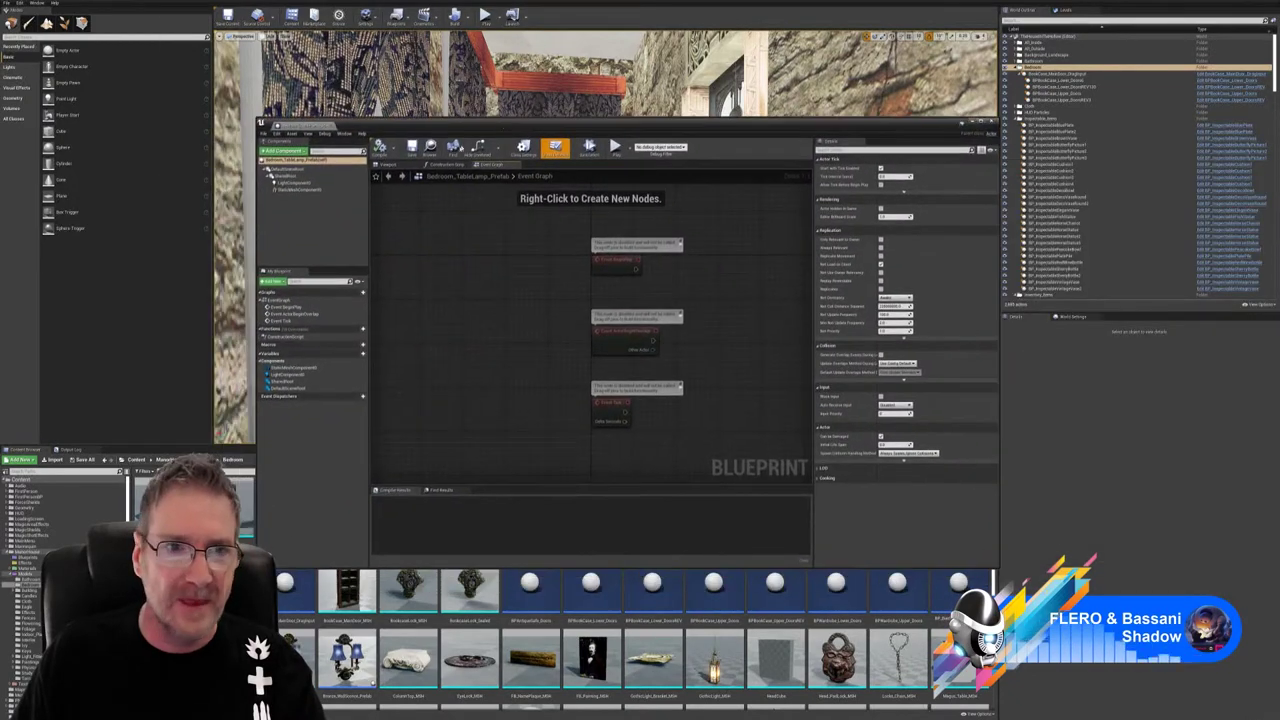
mouse_move(690, 355)
right_mouse_down()
mouse_move(650, 365)
mouse_move(672, 382)
mouse_move(680, 366)
mouse_move(698, 386)
mouse_move(678, 404)
mouse_move(671, 368)
mouse_move(692, 351)
right_mouse_up()
key("w")
key("e")
key("s")
key("q")
key("s")
key("w")
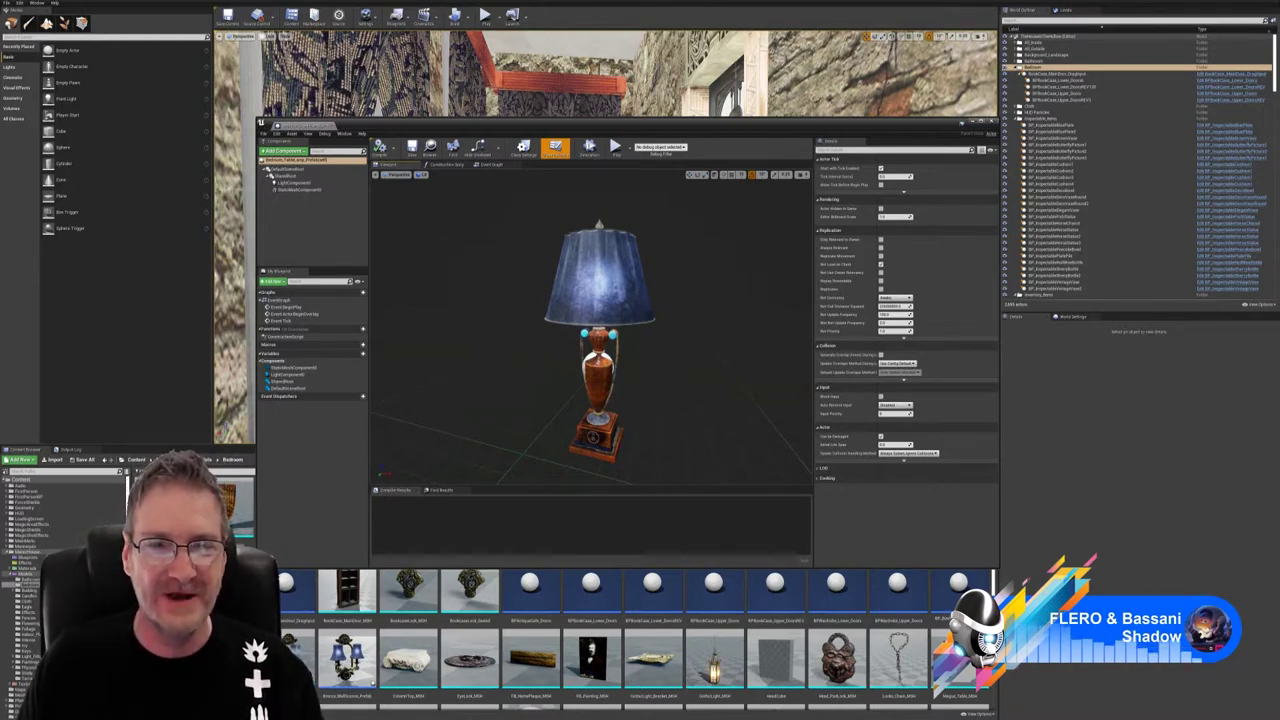
- Examine the table lamp's blue shade and wooden base from all sides, and close its blueprint
mouse_move(600, 330)
right_mouse_down()
mouse_move(575, 358)
mouse_move(591, 343)
right_mouse_up()
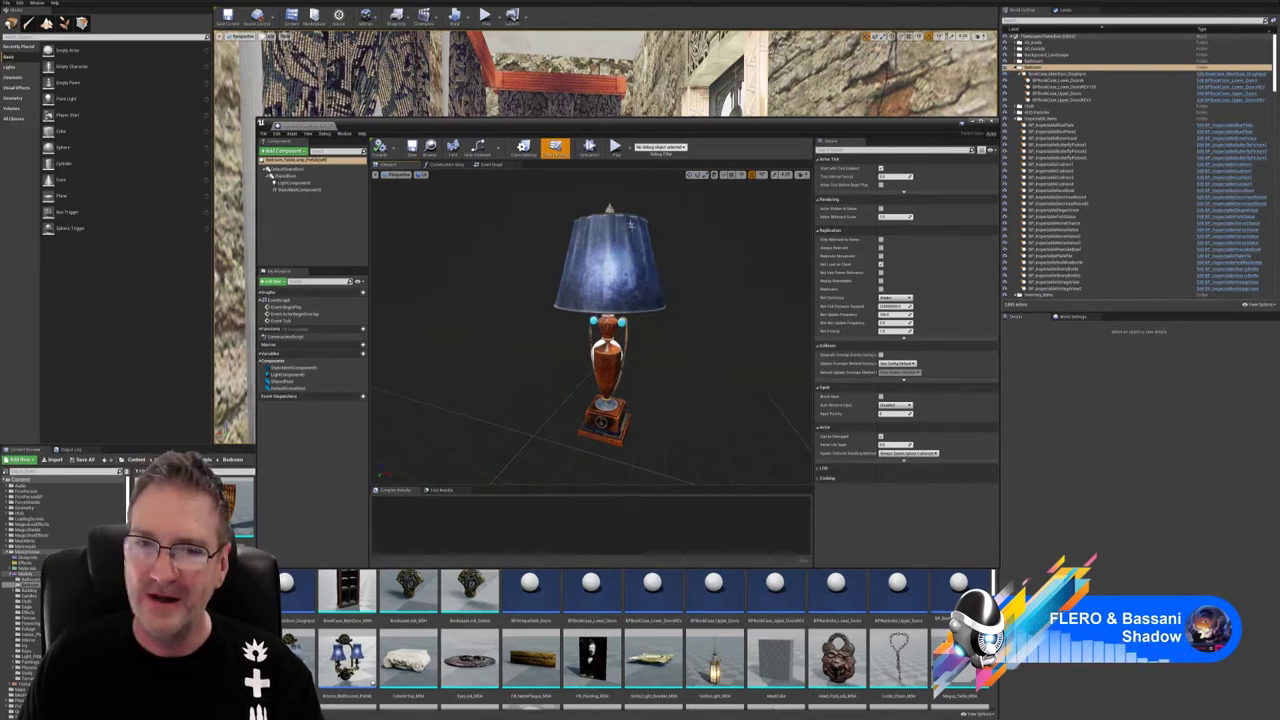
right_click_drag(716, 328, 660, 318)
mouse_move(800, 338)
left_mouse_down()
mouse_move(750, 340)
mouse_move(780, 340)
left_mouse_up()
right_click_drag(661, 344, 692, 346)
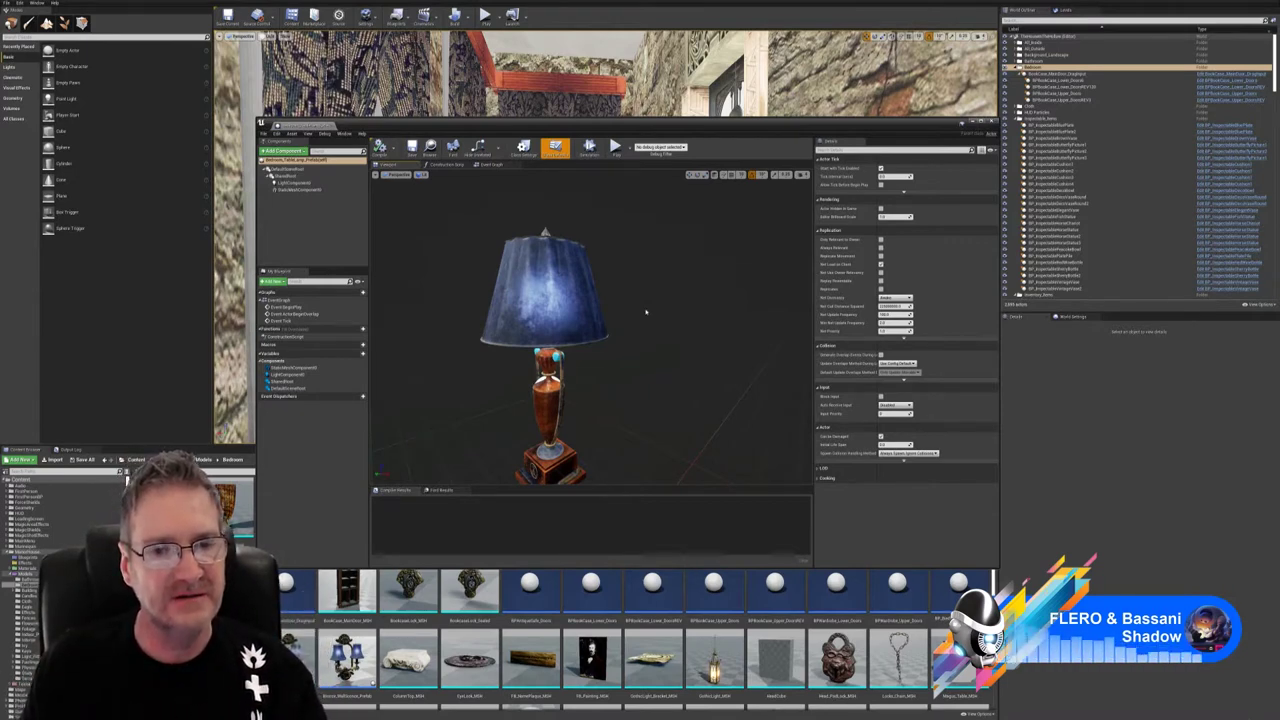
right_click_drag(631, 309, 590, 309)
mouse_move(700, 322)
left_mouse_down()
mouse_move(657, 318)
mouse_move(680, 318)
left_mouse_up()
scroll(680, 318, "up", 2)
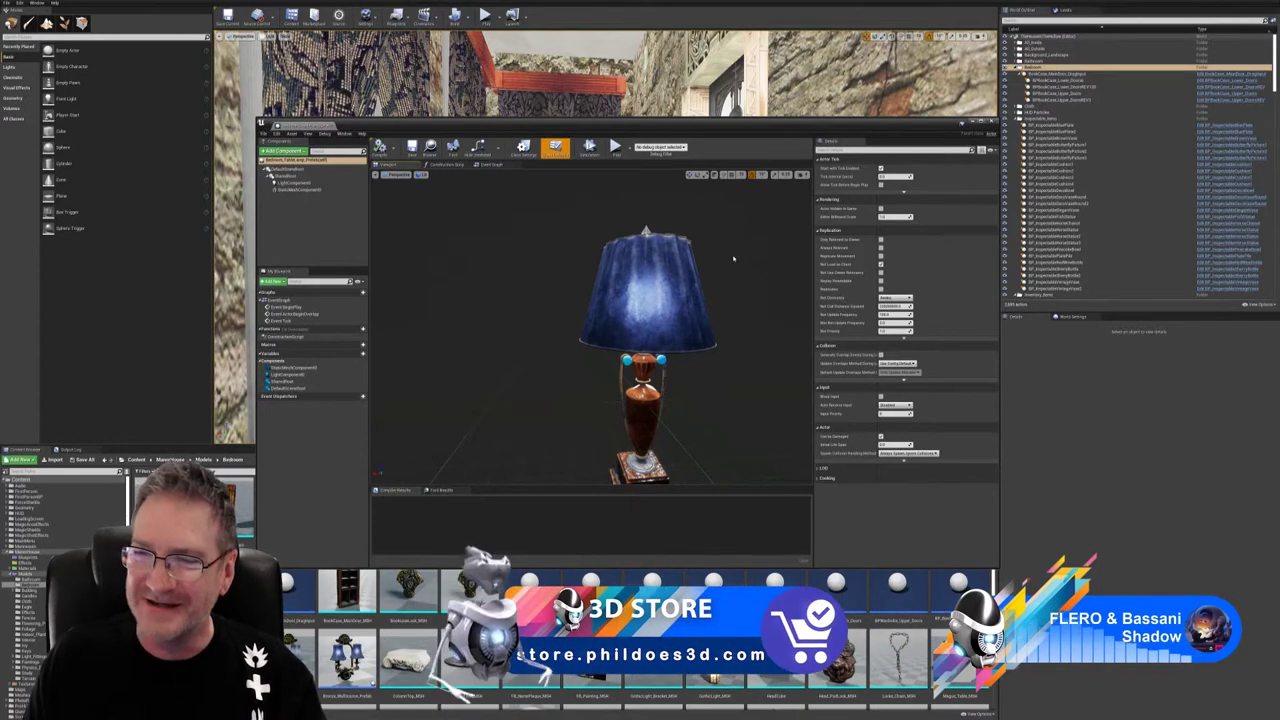
right_click_drag(740, 289, 710, 296)
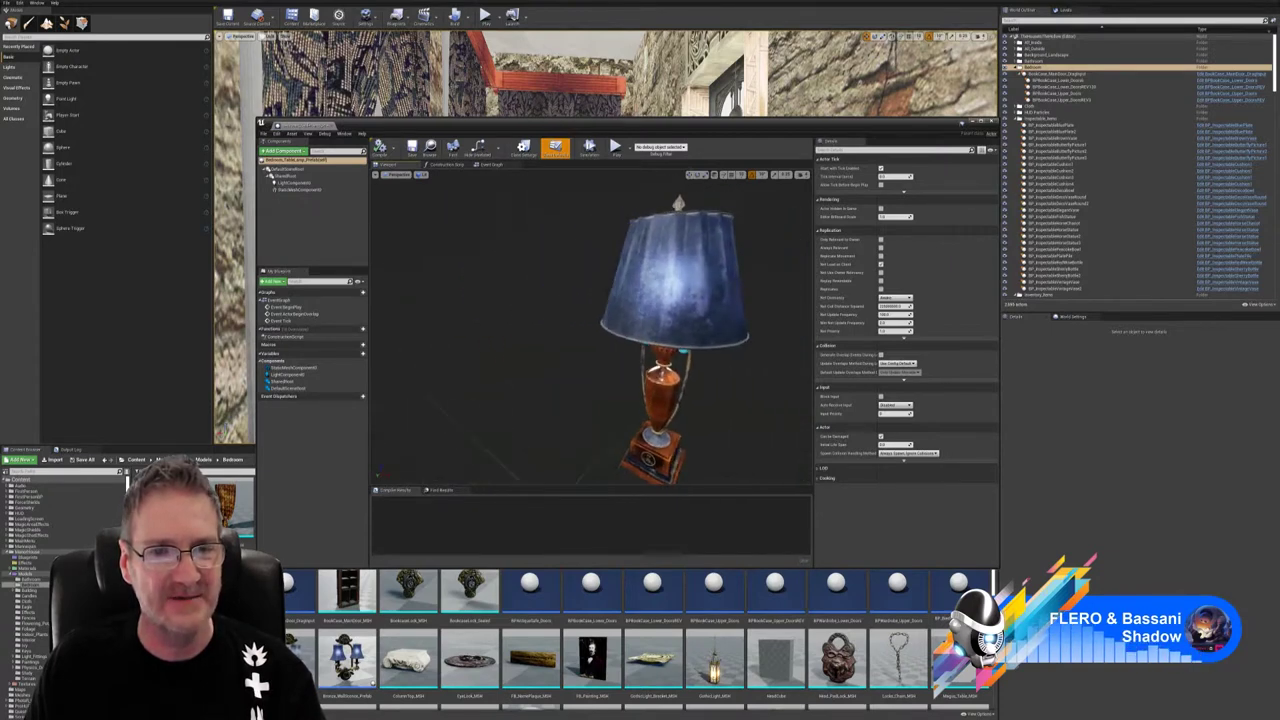
left_click_drag(585, 236, 615, 238)
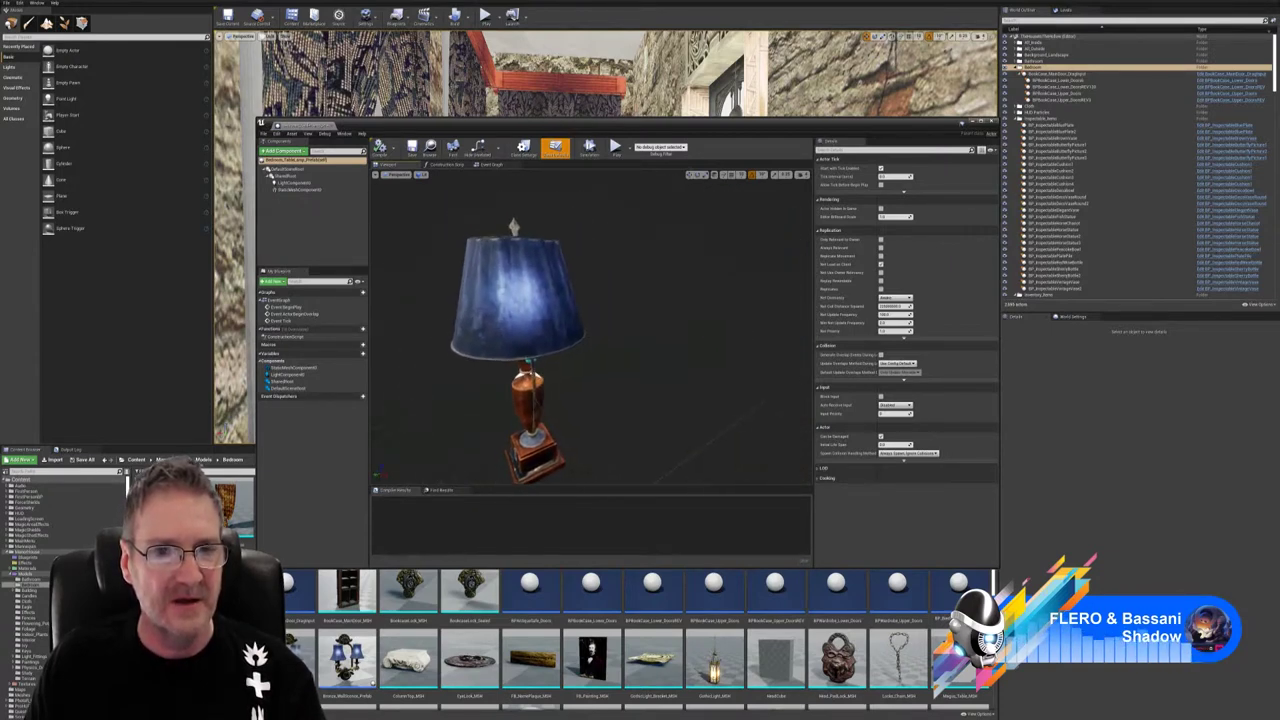
right_click_drag(615, 238, 610, 238)
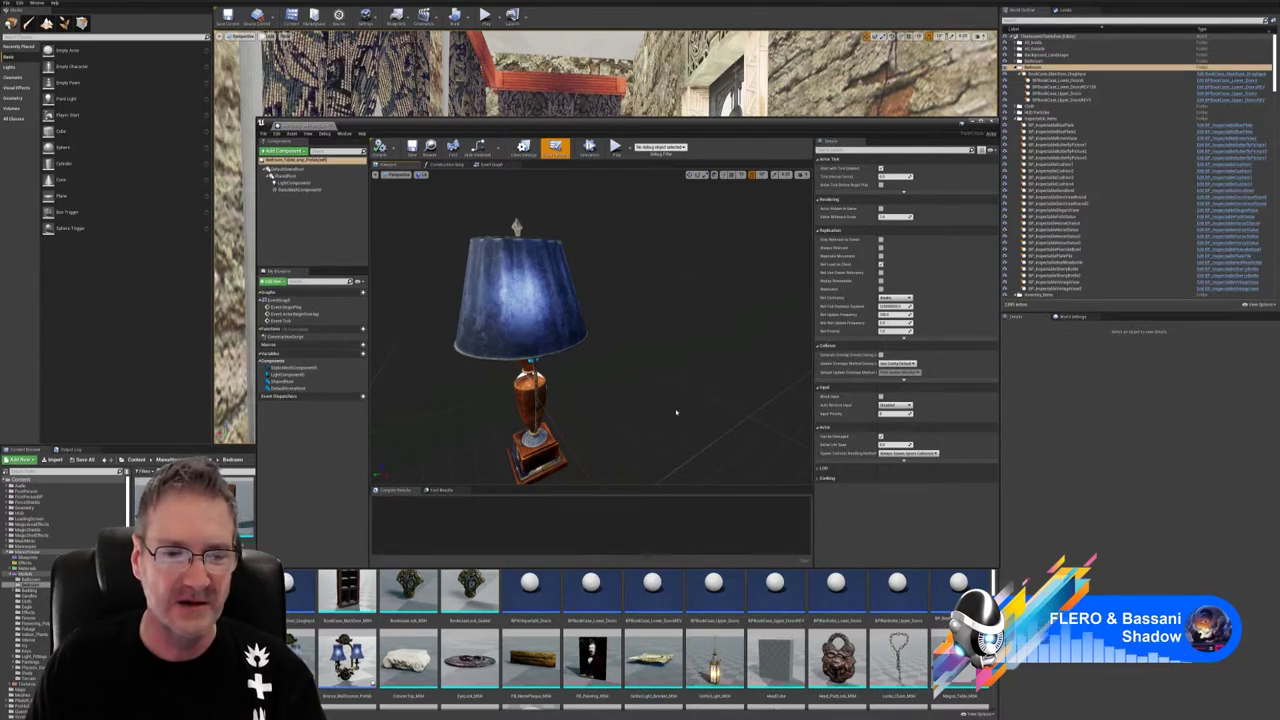
right_click_drag(626, 463, 595, 420)
scroll(665, 393, "down", 5)
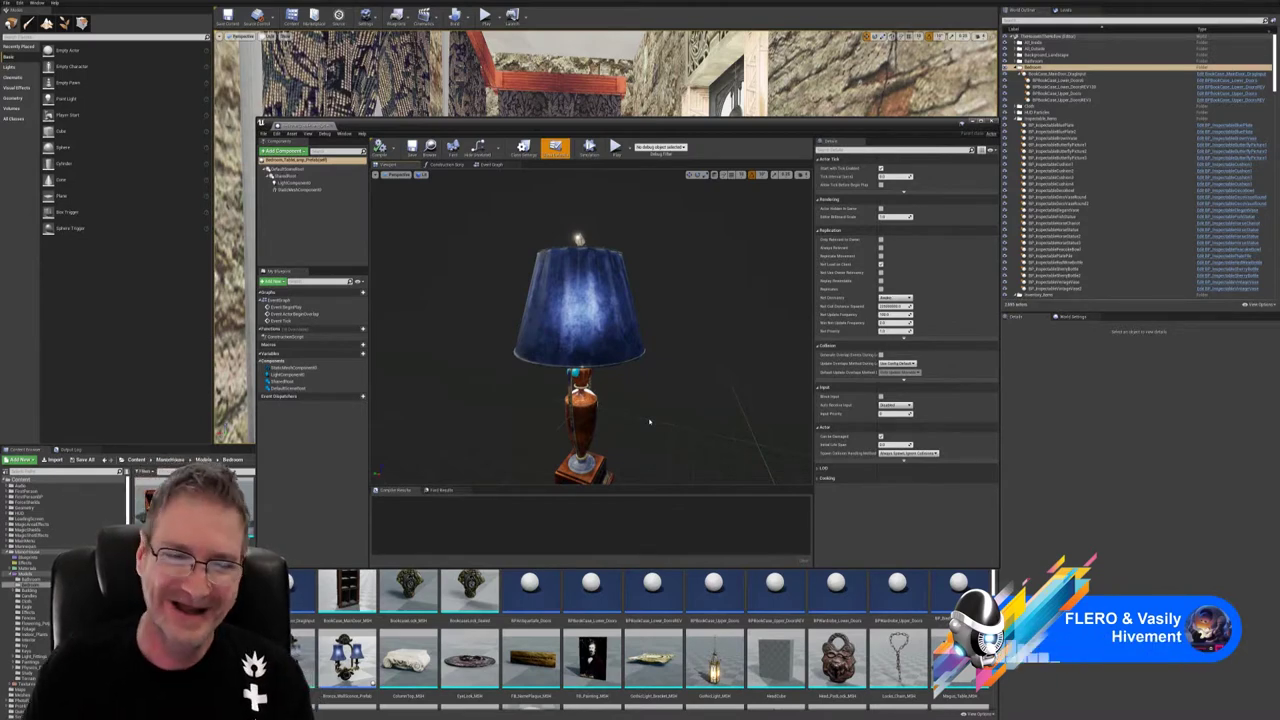
mouse_move(688, 329)
right_mouse_down()
mouse_move(655, 325)
mouse_move(705, 330)
mouse_move(640, 328)
mouse_move(712, 331)
mouse_move(668, 330)
right_mouse_up()
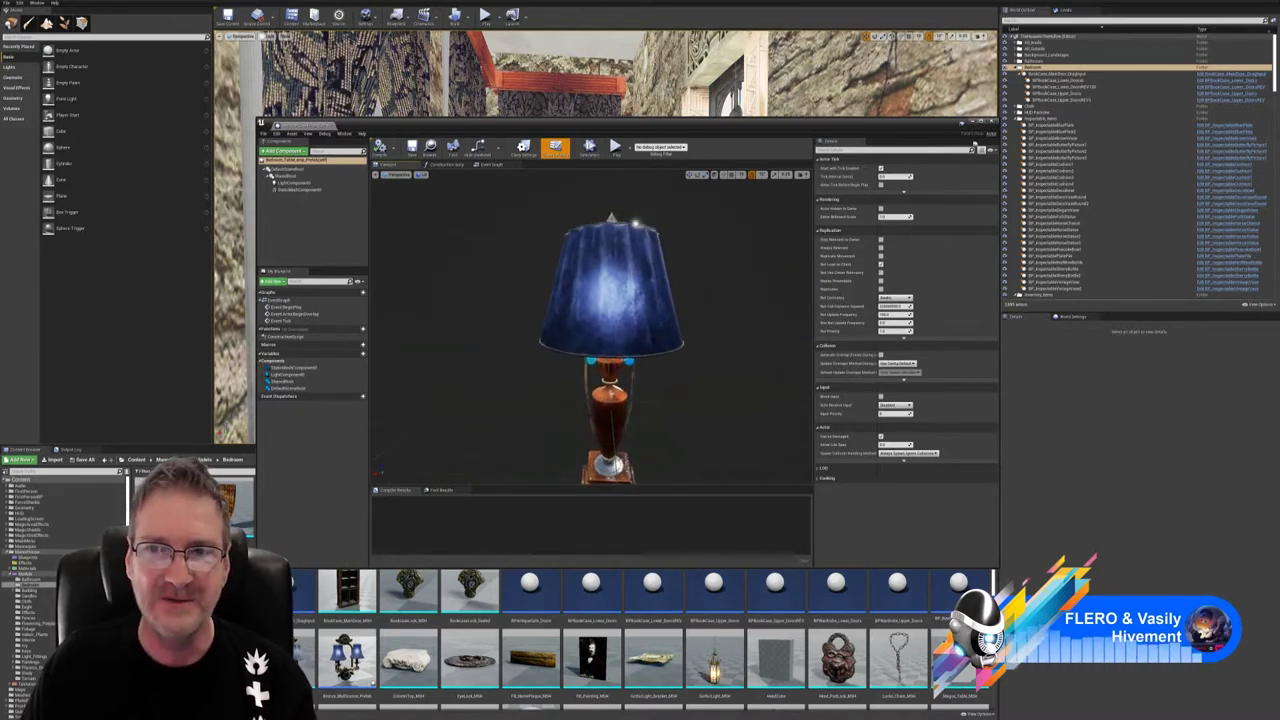
left_click(986, 123)
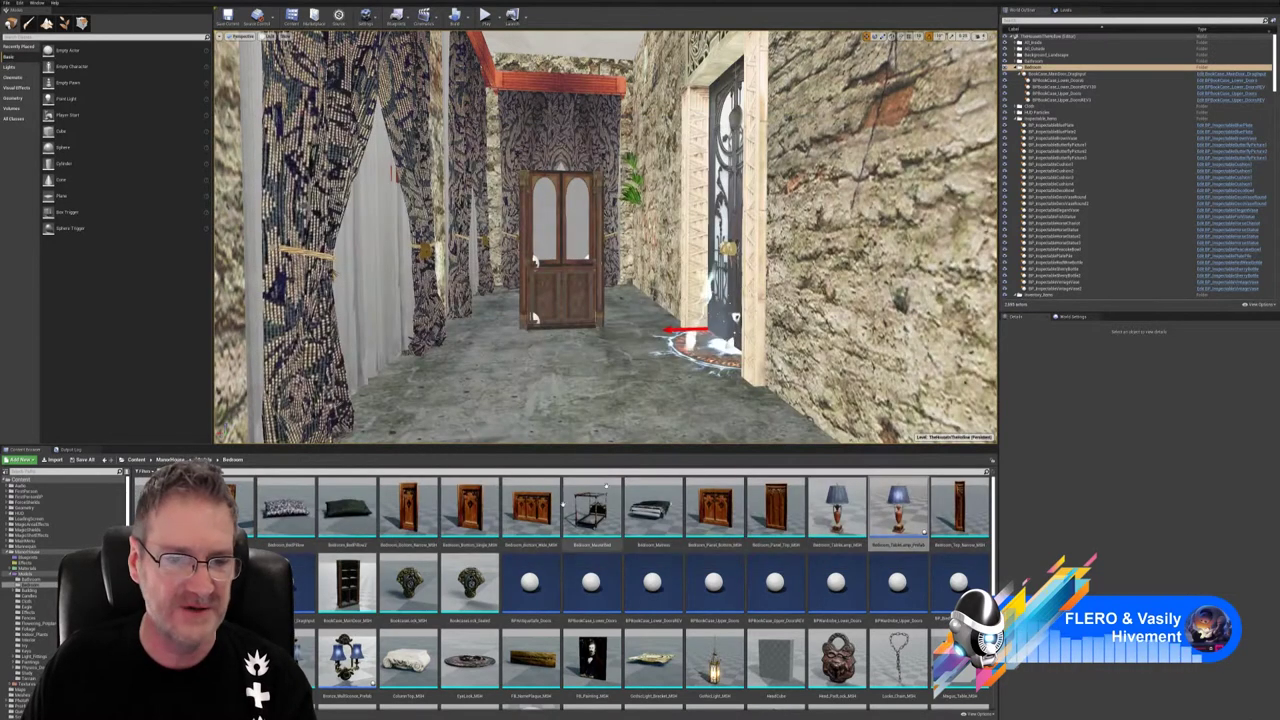
- Open the bronze wall sconce prefab blueprint, examine its twin blue-shaded lights from several angles, and close it
double_click(347, 588)
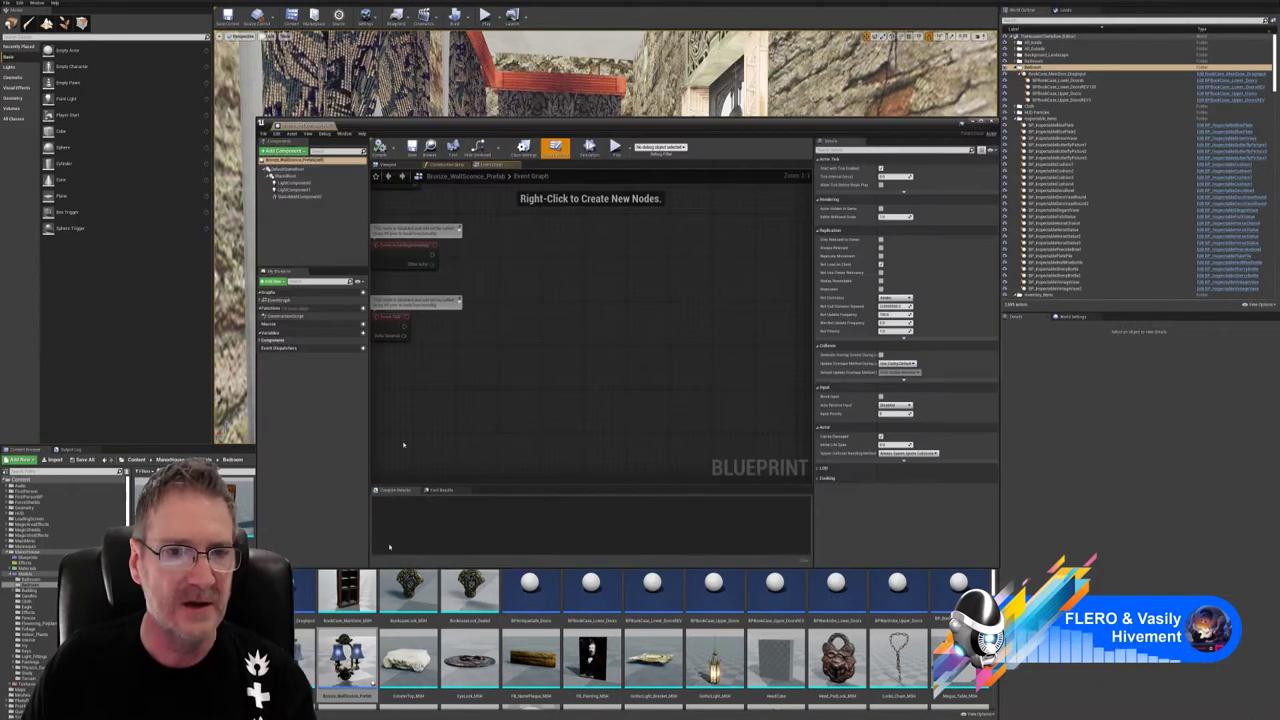
left_click(388, 165)
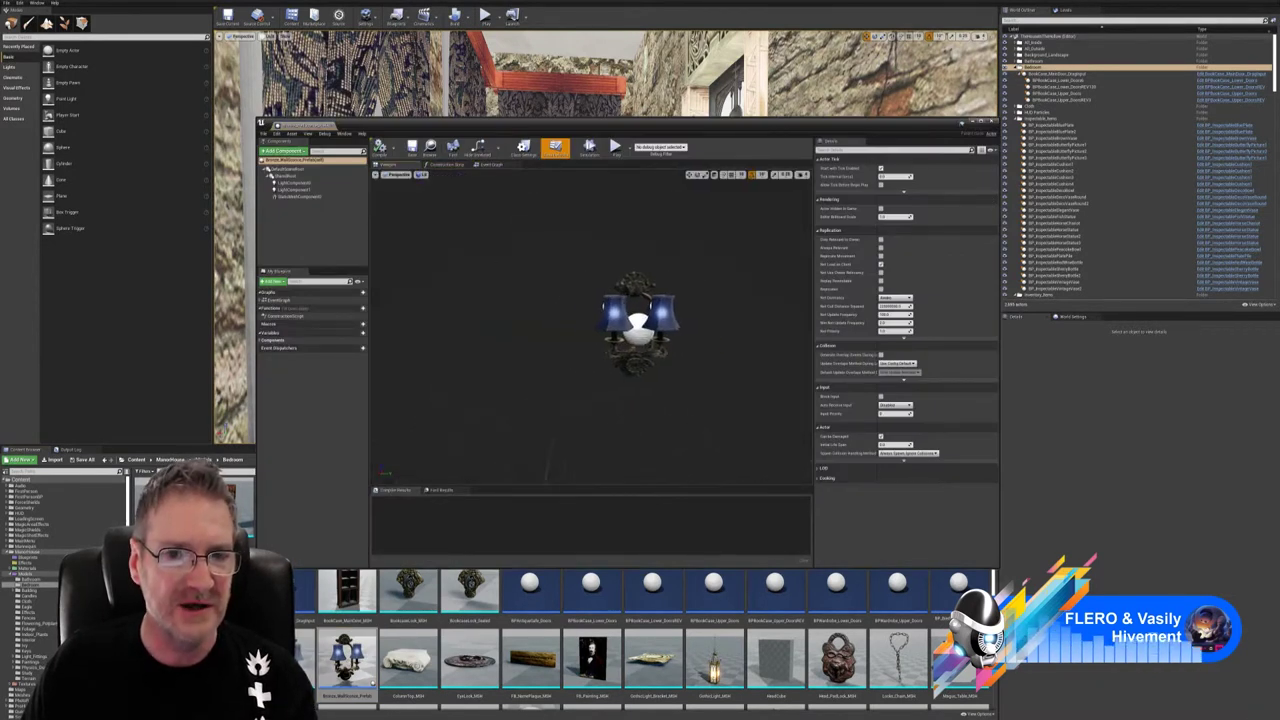
mouse_move(608, 387)
right_mouse_down()
mouse_move(592, 390)
mouse_move(608, 387)
right_mouse_up()
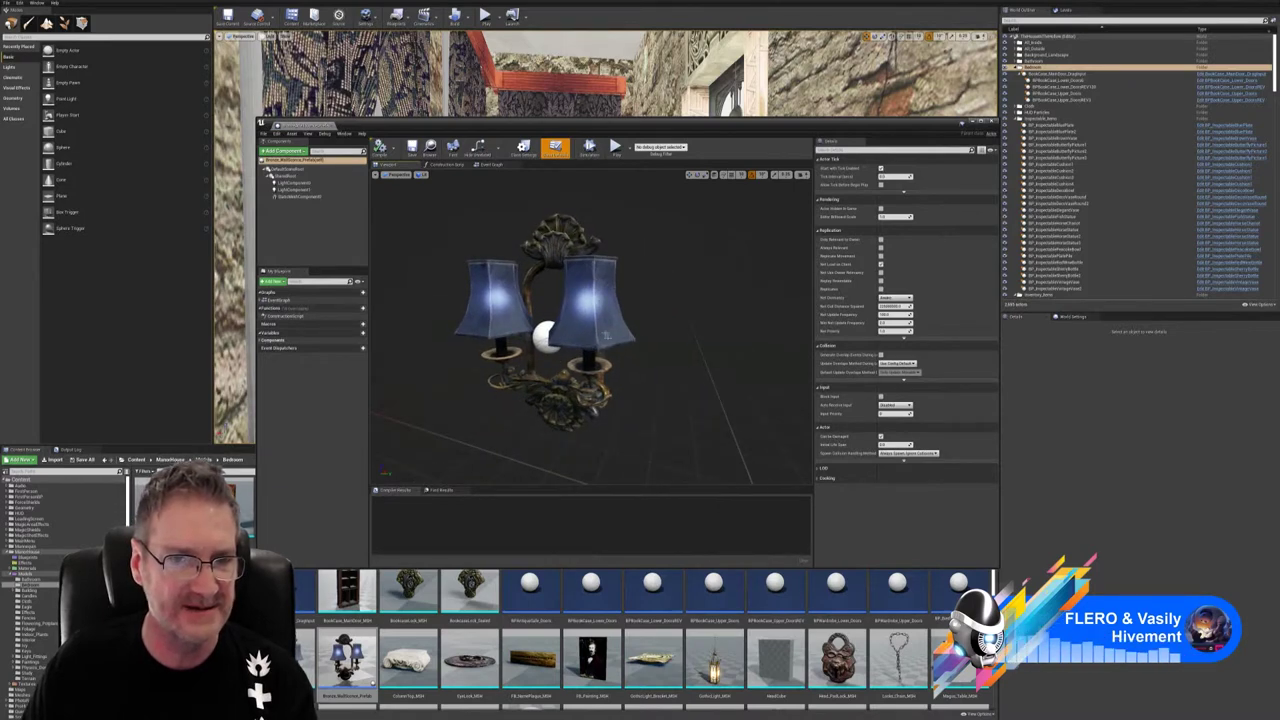
right_click_drag(663, 443, 620, 440)
left_click_drag(570, 450, 500, 452)
right_click_drag(590, 440, 560, 440)
mouse_move(644, 349)
right_mouse_down()
mouse_move(690, 349)
mouse_move(630, 349)
mouse_move(655, 349)
mouse_move(644, 349)
right_mouse_up()
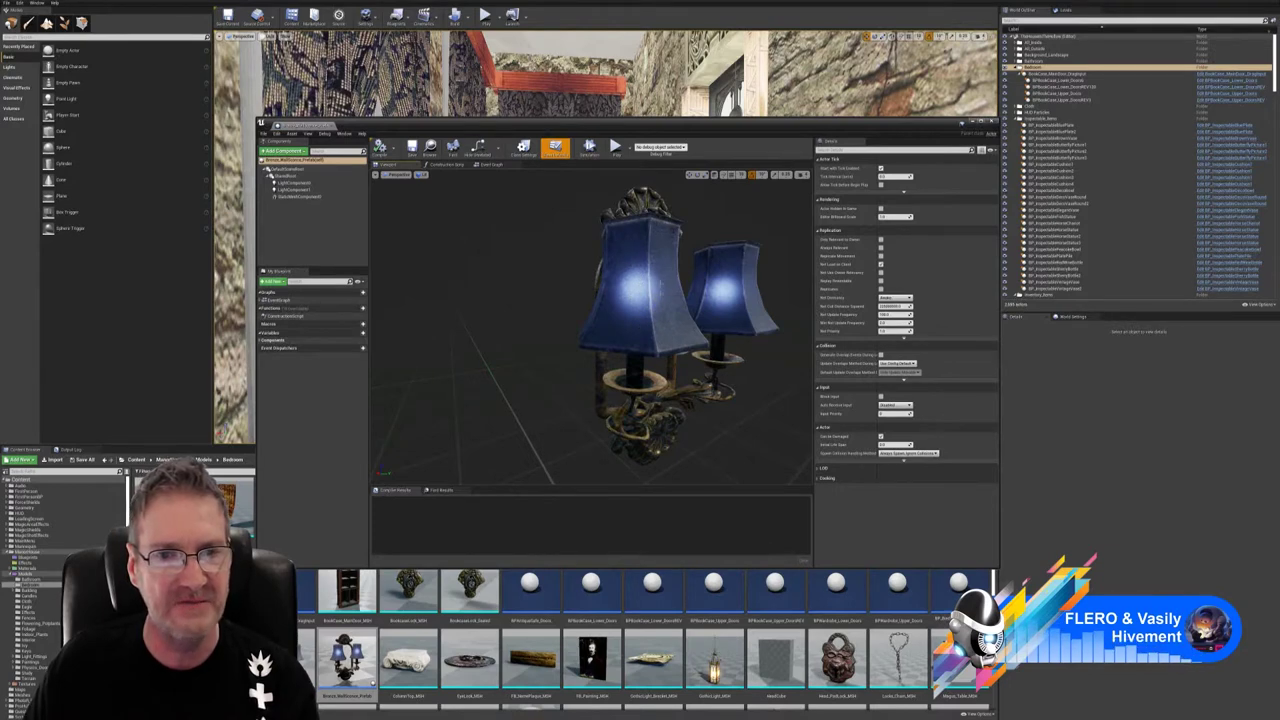
mouse_move(632, 244)
right_mouse_down()
mouse_move(590, 244)
mouse_move(690, 244)
mouse_move(620, 244)
mouse_move(650, 254)
right_mouse_up()
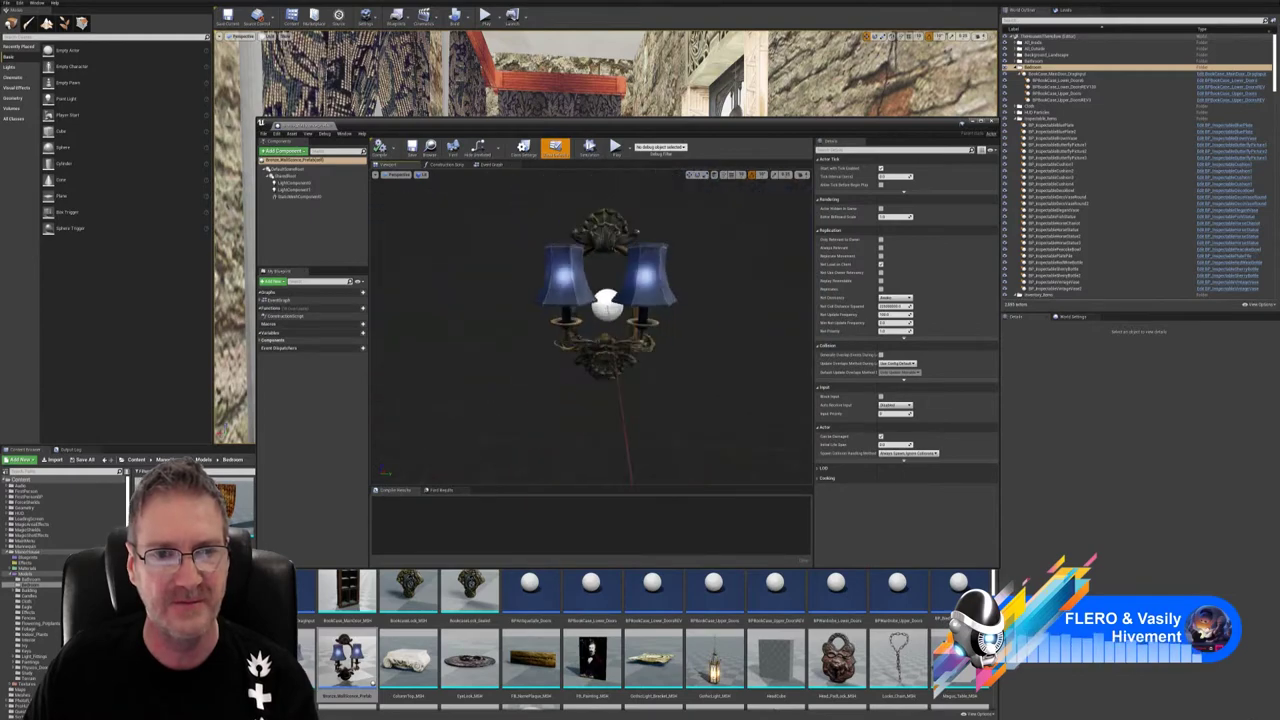
left_click(992, 122)
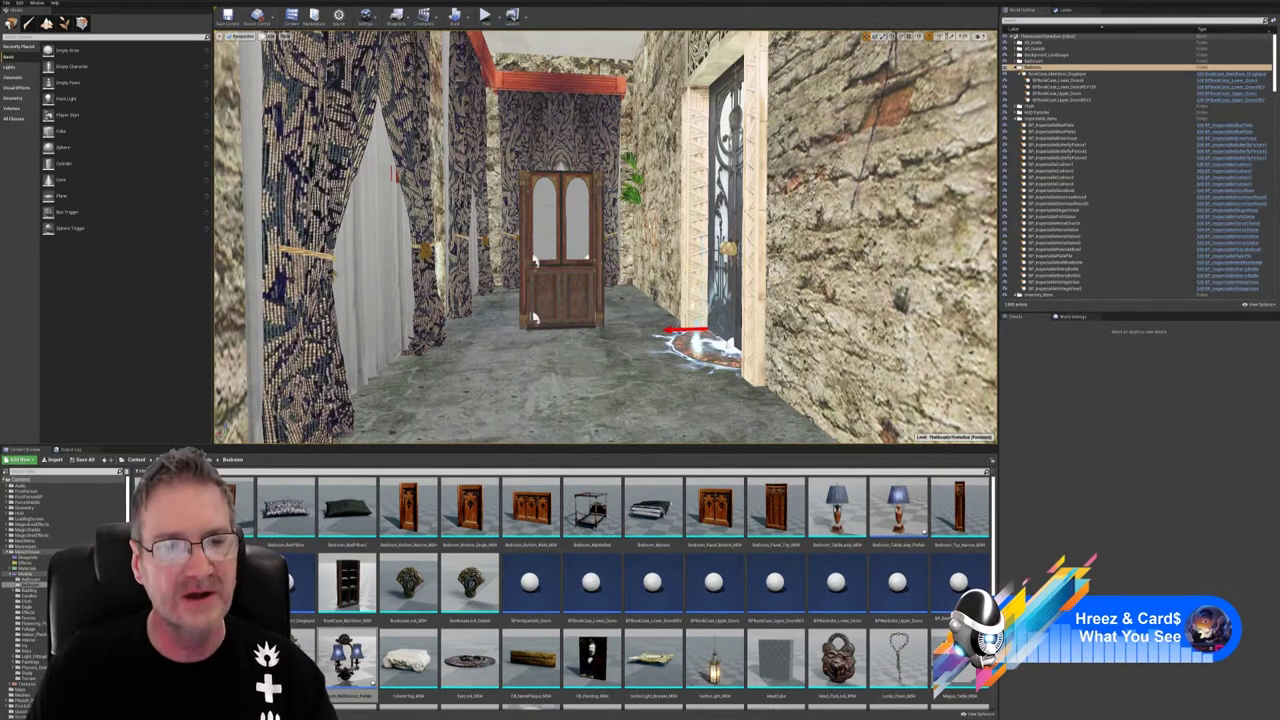
- Place the master bedroom floor mesh on the bare concrete floor in front of the wardrobe
right_click_drag(605, 300, 550, 305)
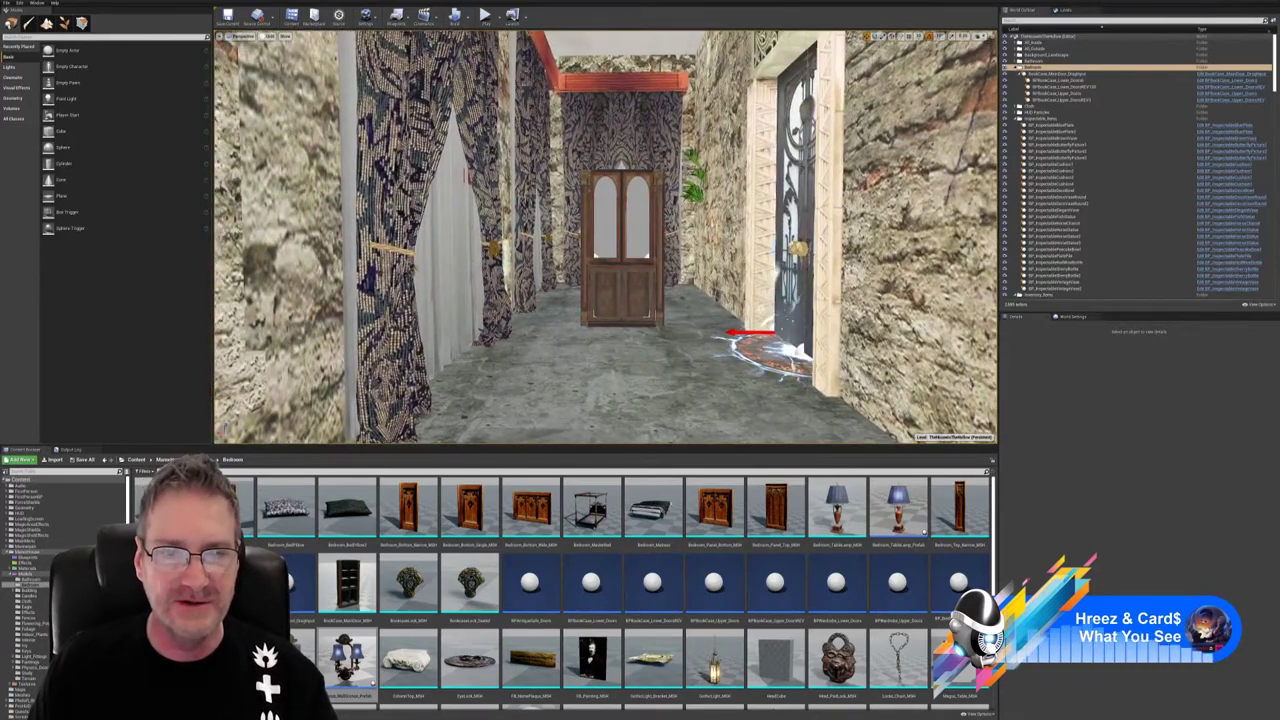
mouse_move(606, 250)
right_mouse_down()
mouse_move(602, 318)
mouse_move(600, 262)
right_mouse_up()
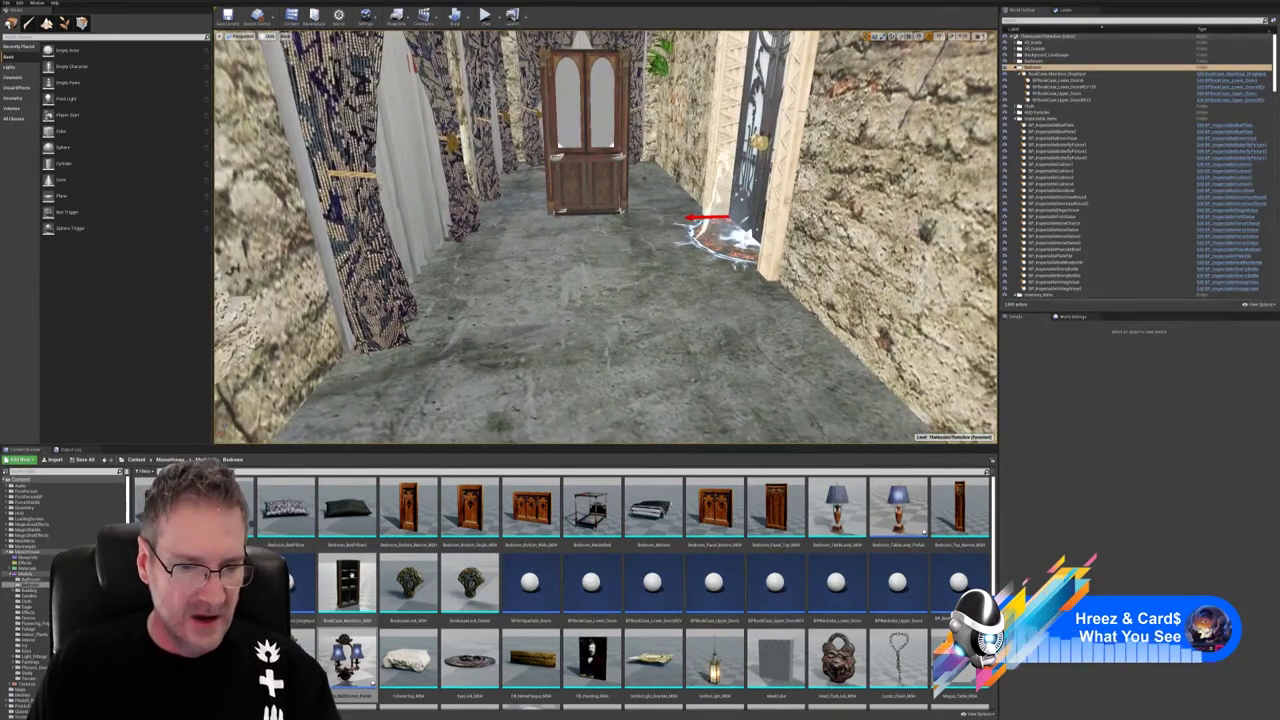
scroll(477, 552, "down", 4)
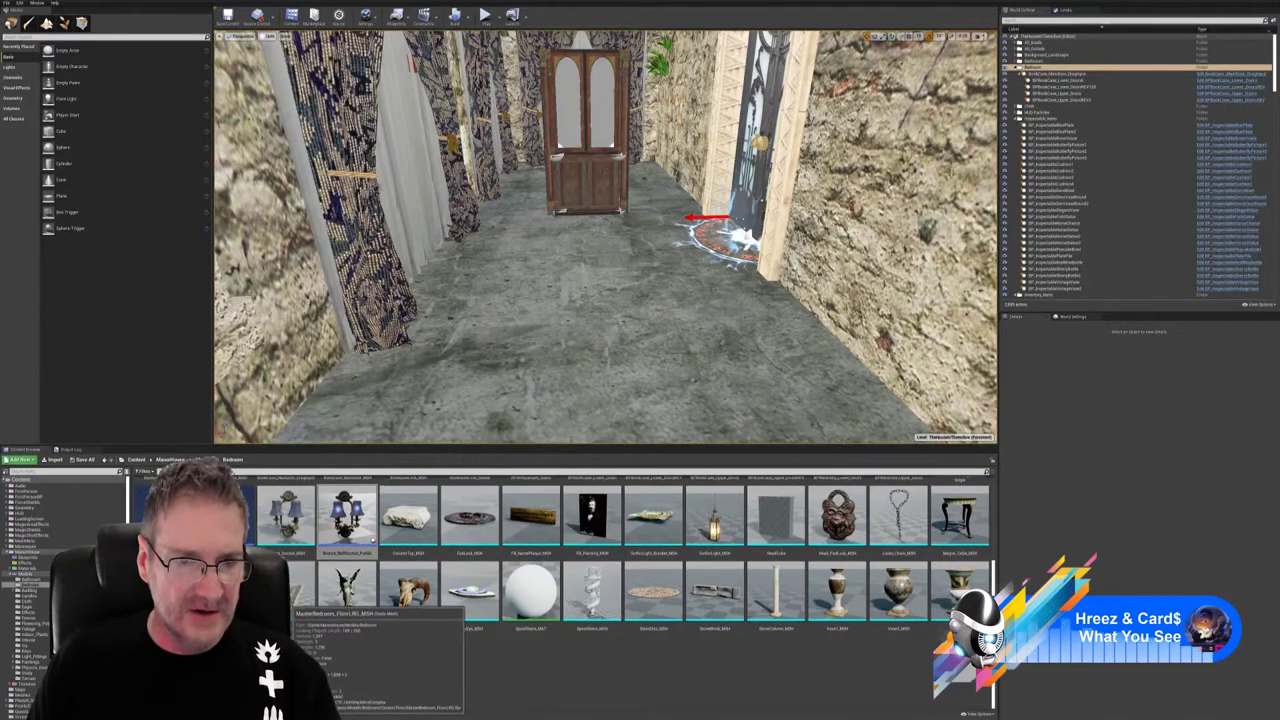
left_click_drag(530, 590, 613, 343)
left_click(610, 340)
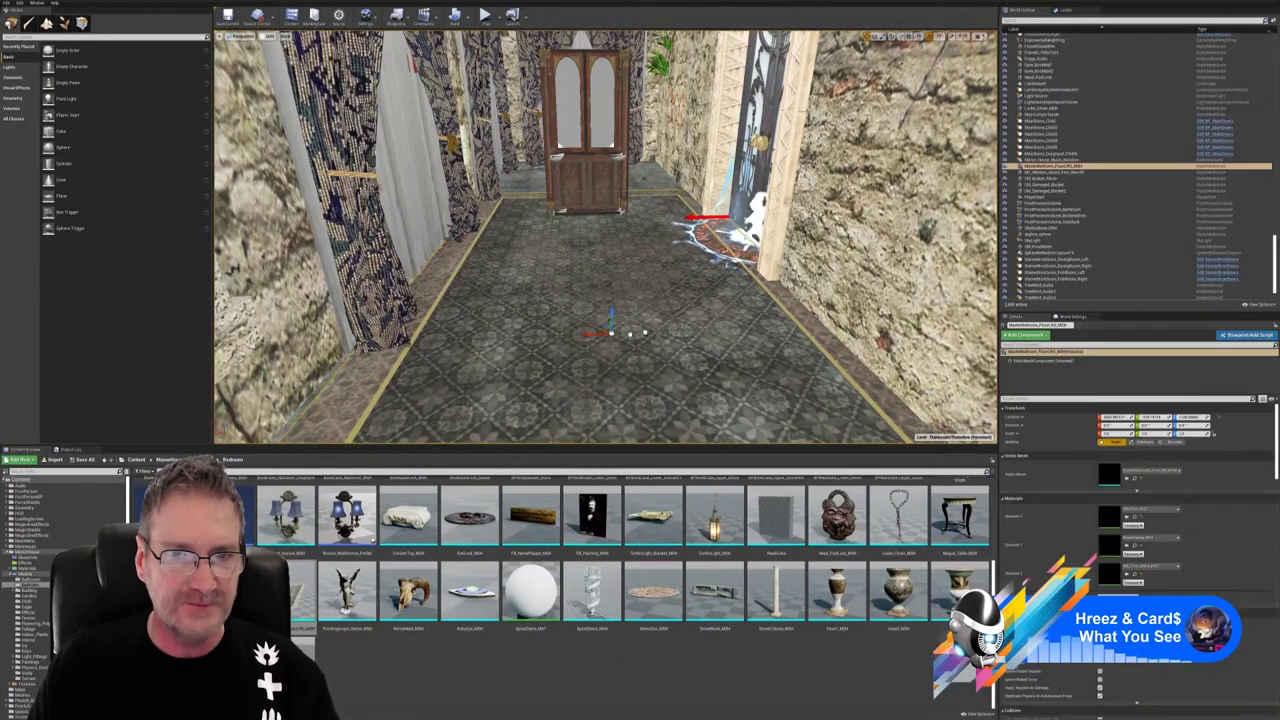
- Rotate the floor mesh 180 degrees about its vertical axis and return to the move tool
right_click_drag(610, 340, 590, 358)
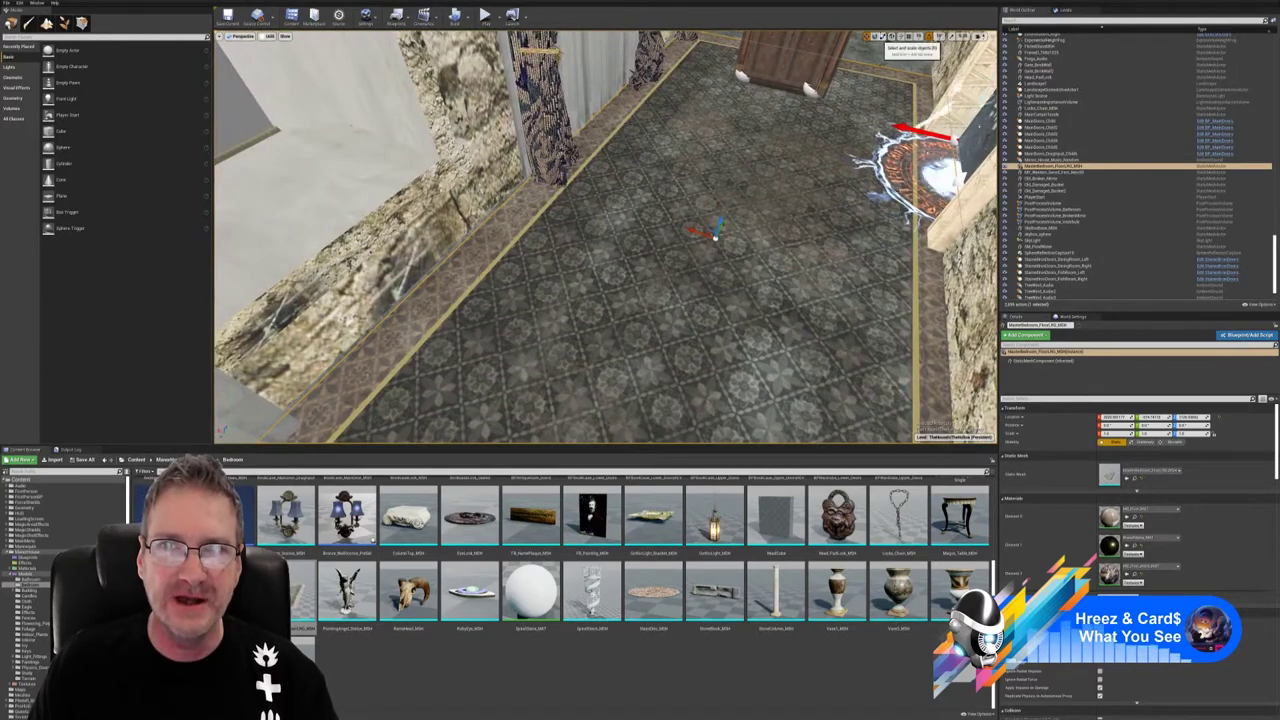
left_click(878, 36)
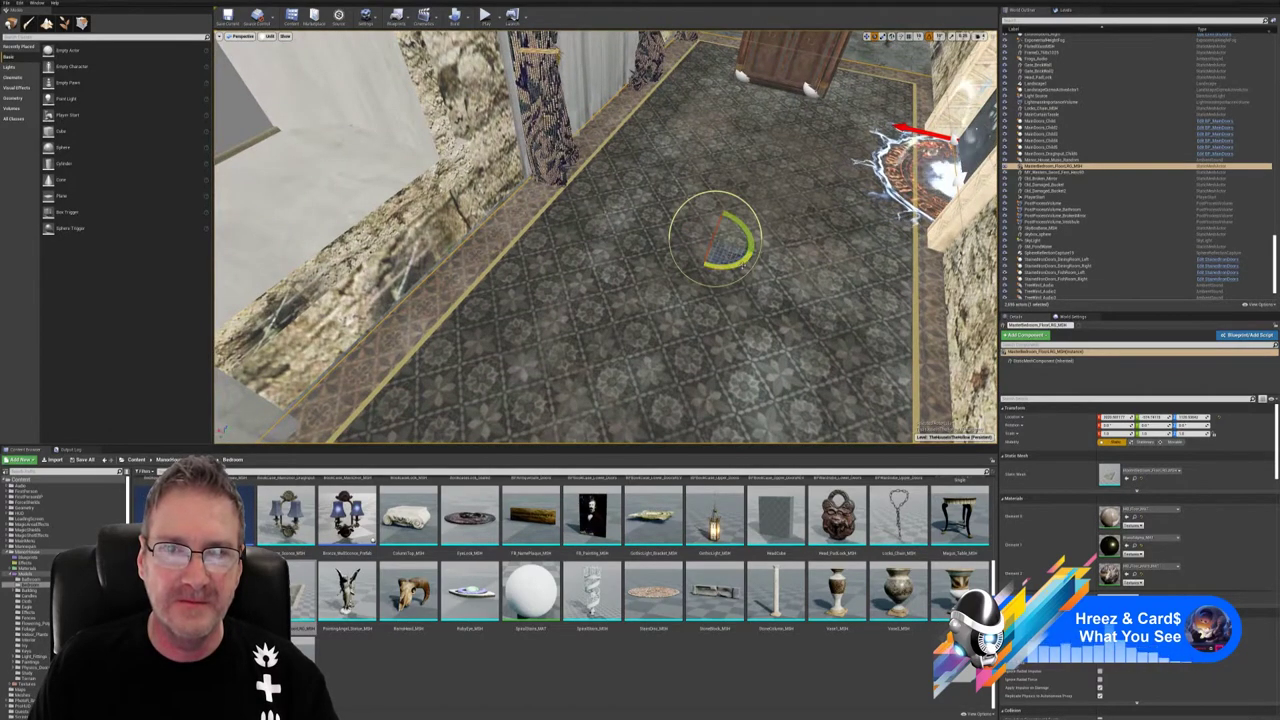
left_click_drag(720, 240, 792, 255)
left_click(867, 37)
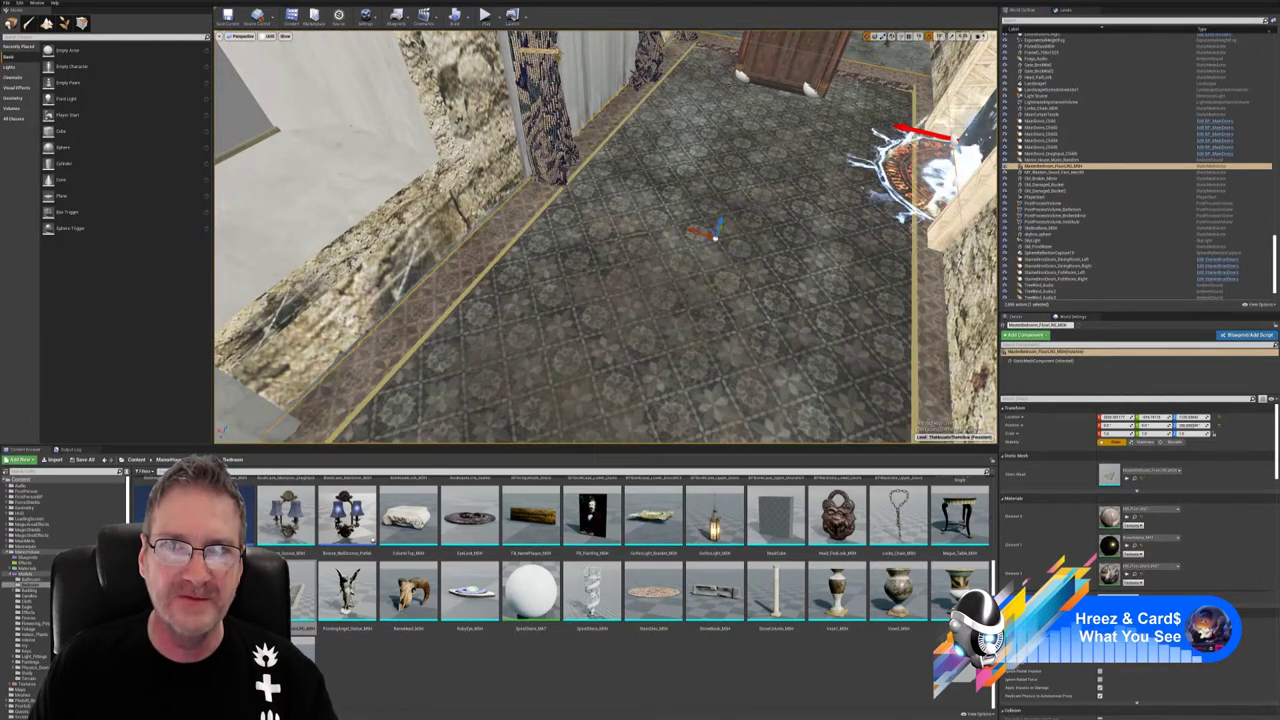
- Slide the floor mesh along the room's length to cover the bare concrete beyond the wardrobe at the curtained end
right_click_drag(700, 230, 708, 165)
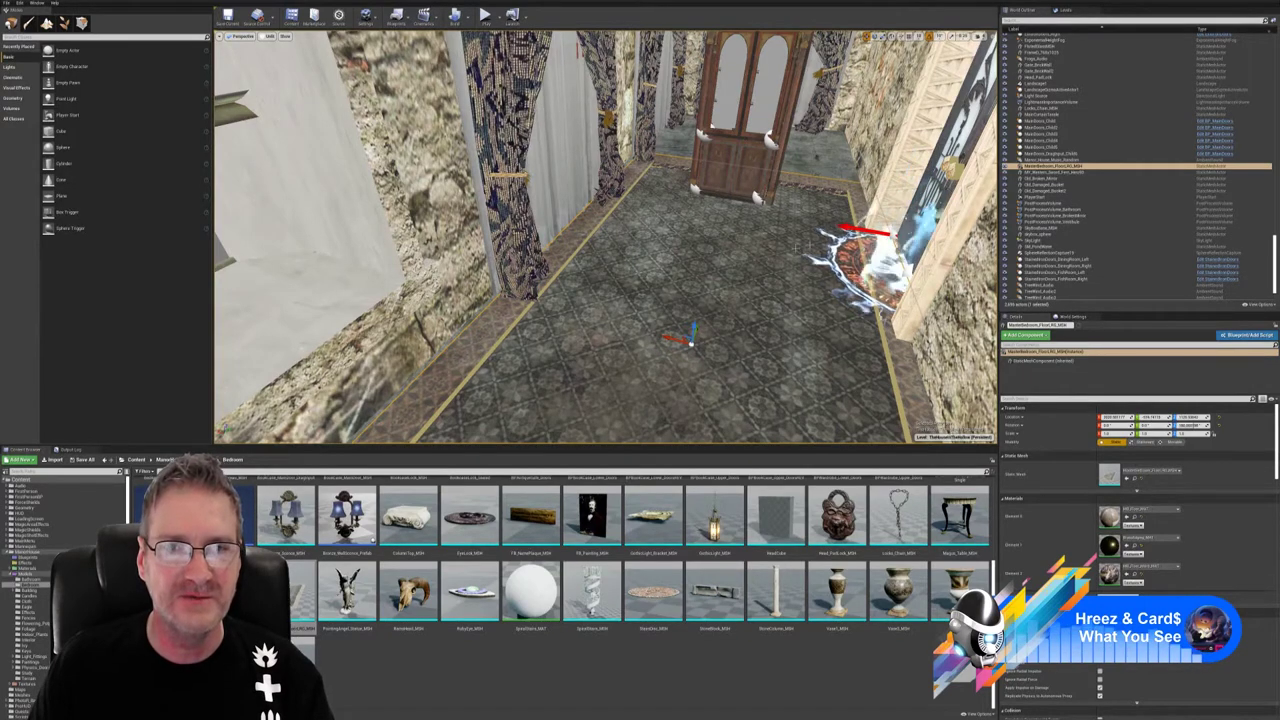
right_click_drag(640, 240, 672, 212)
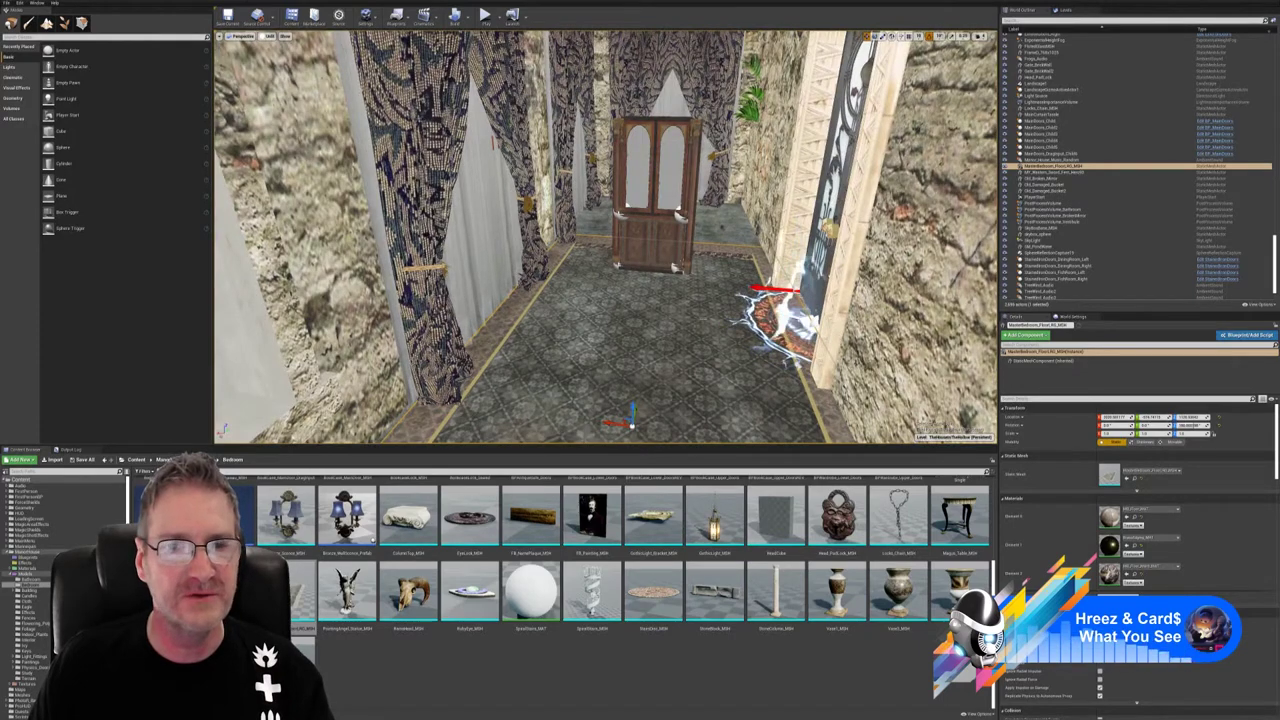
right_click_drag(640, 240, 668, 228)
right_click_drag(545, 290, 560, 280)
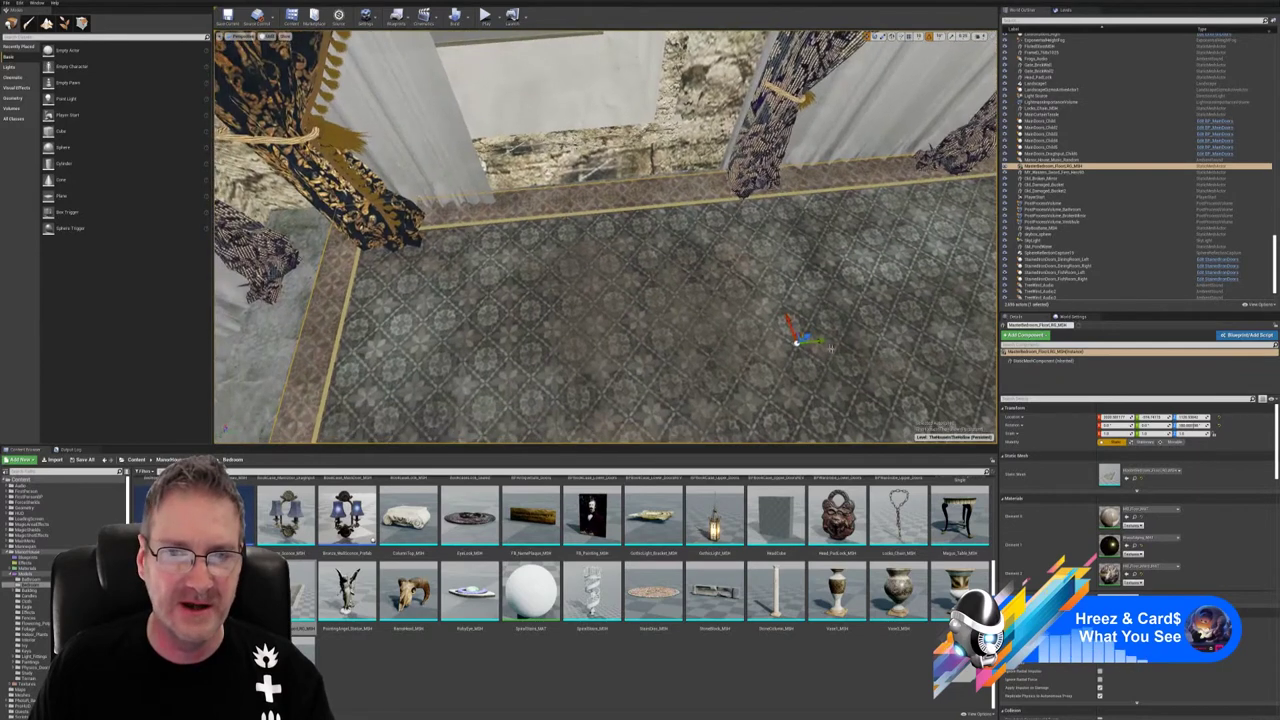
left_click_drag(820, 342, 749, 350)
right_click_drag(570, 303, 566, 304)
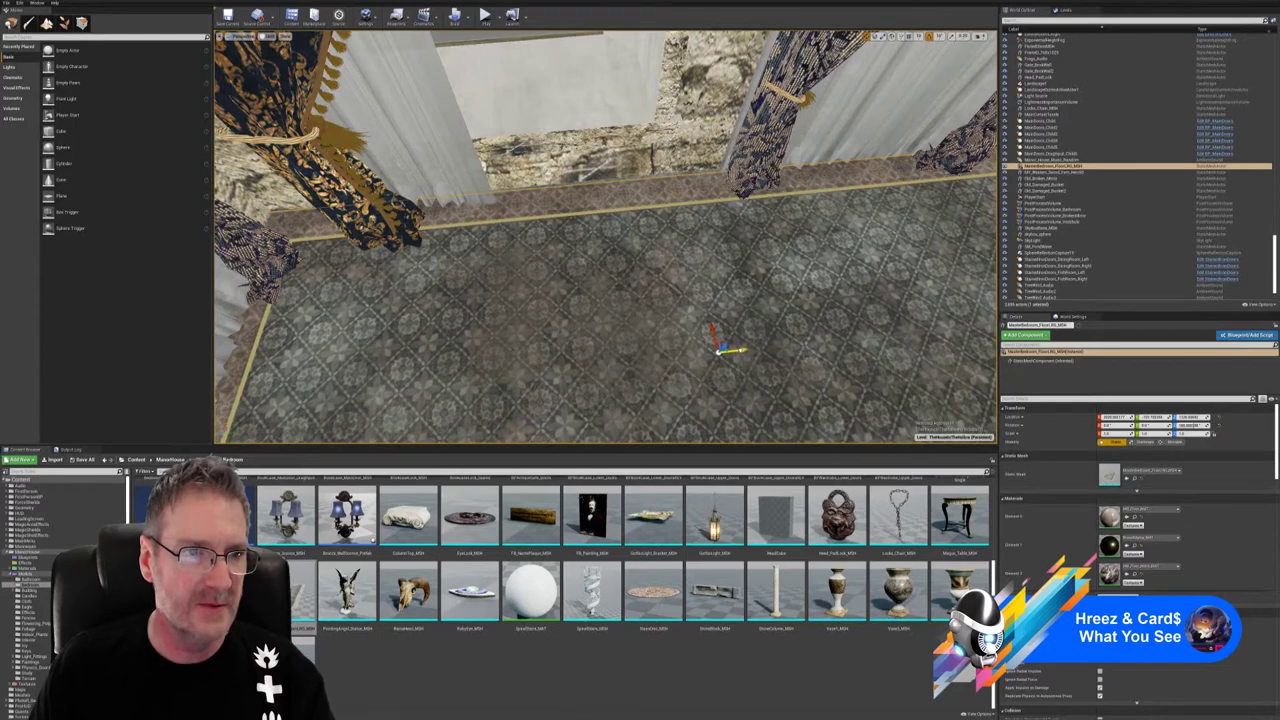
left_click_drag(741, 350, 744, 350)
right_click_drag(760, 362, 960, 364)
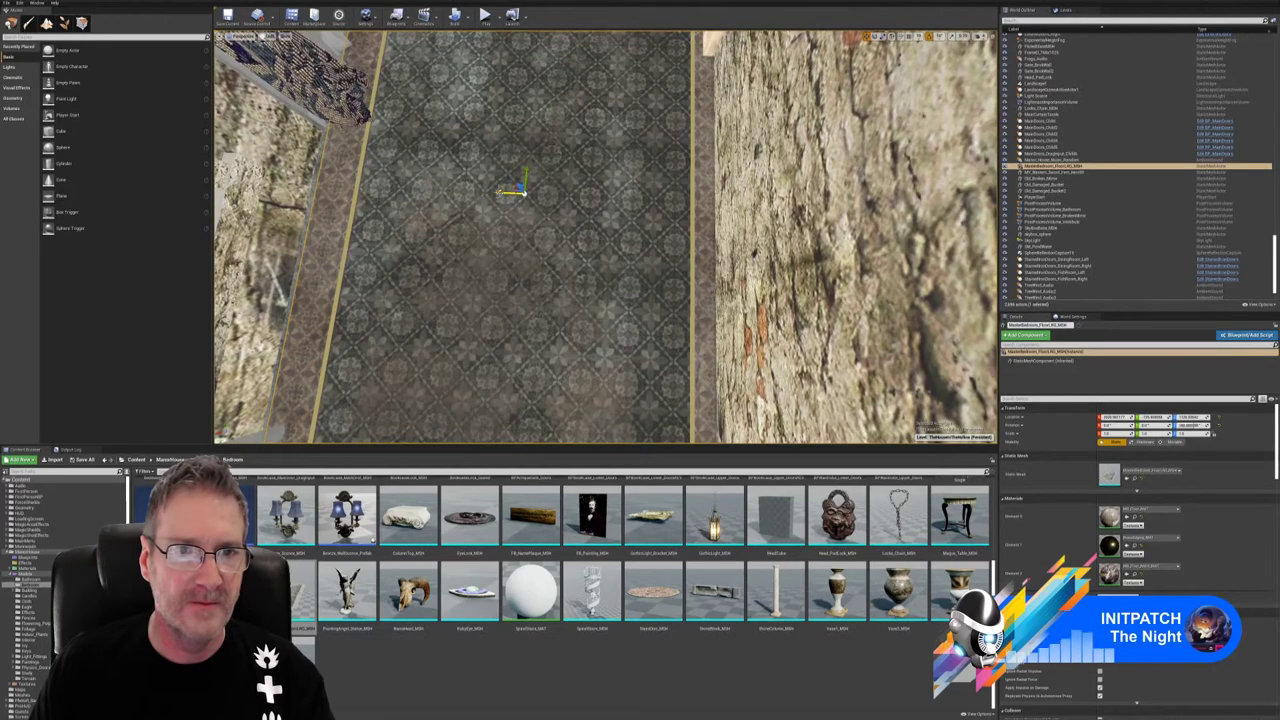
- Shift and slightly rescale the floor mesh across the room's width to align its borders with the side walls, and return to the move tool
left_click_drag(505, 192, 493, 192)
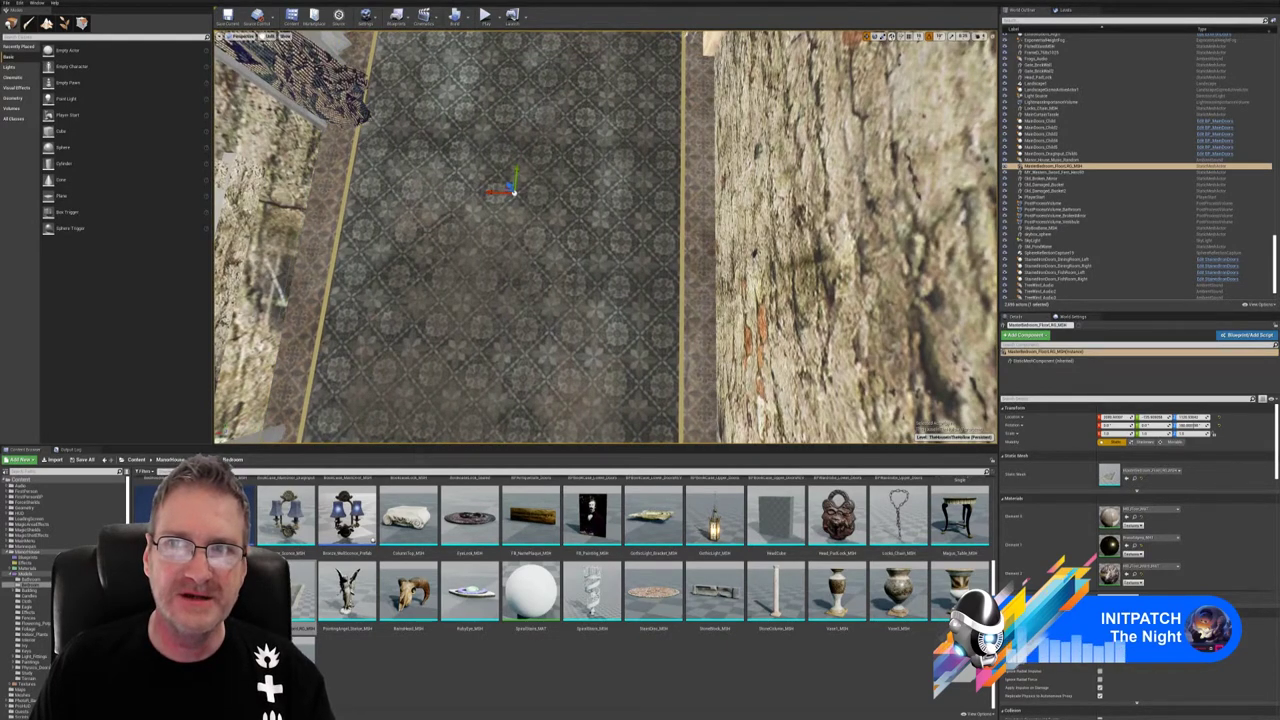
left_click(883, 37)
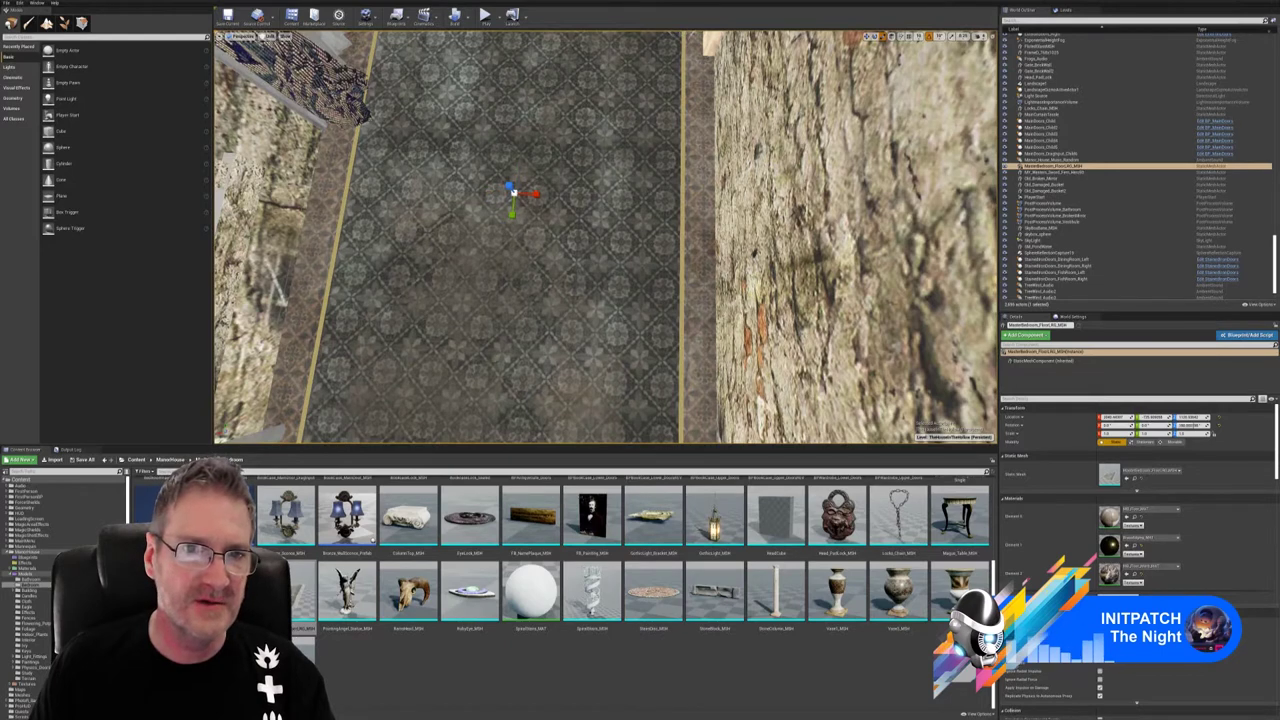
left_click_drag(539, 198, 537, 196)
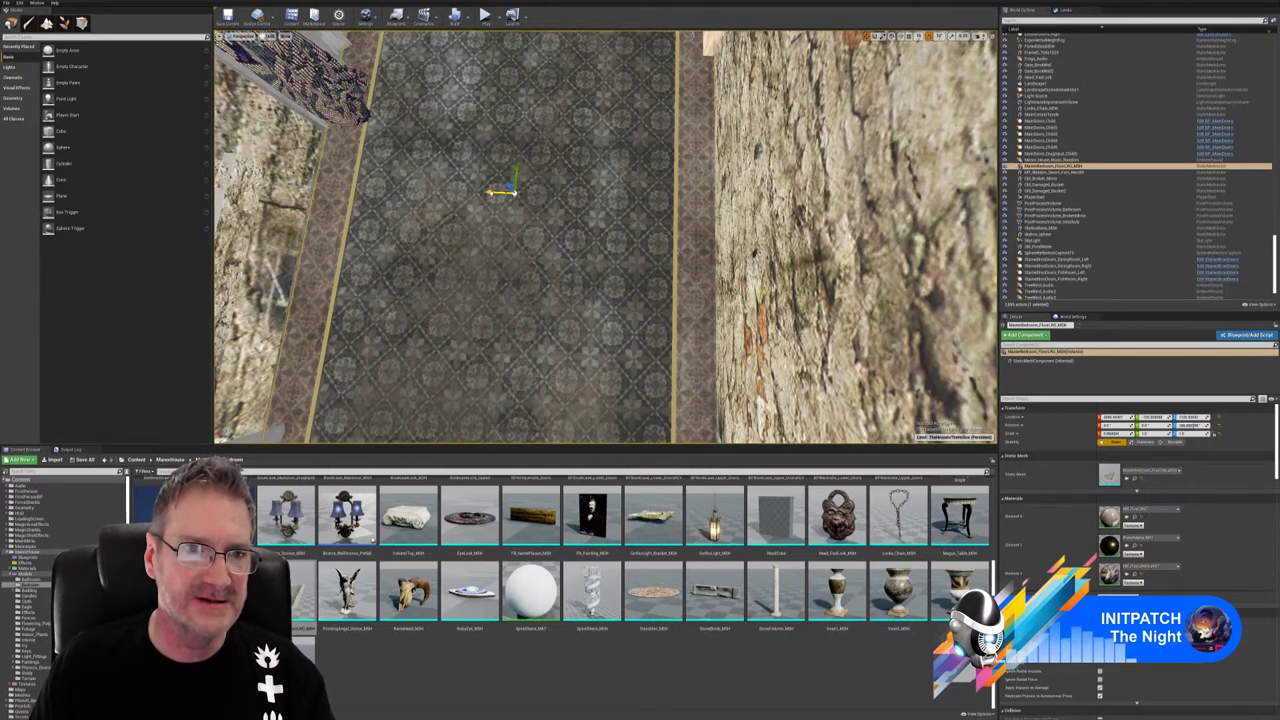
left_click_drag(490, 192, 486, 192)
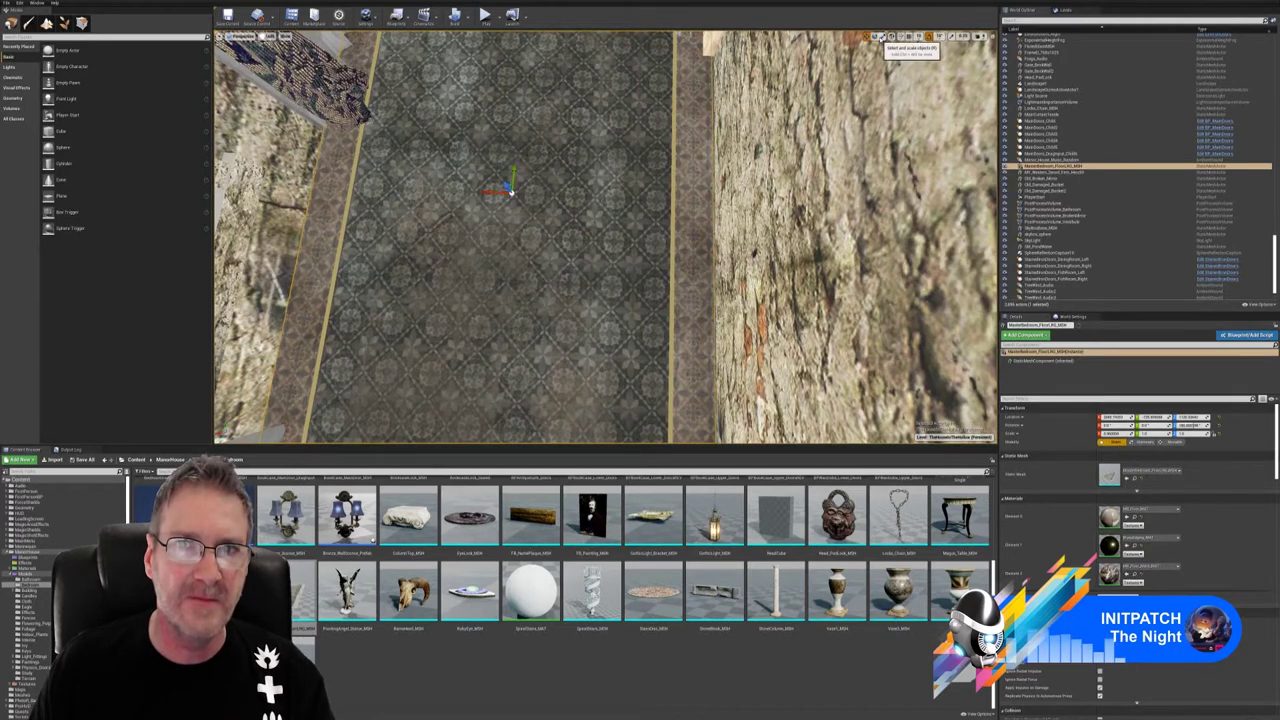
left_click(883, 37)
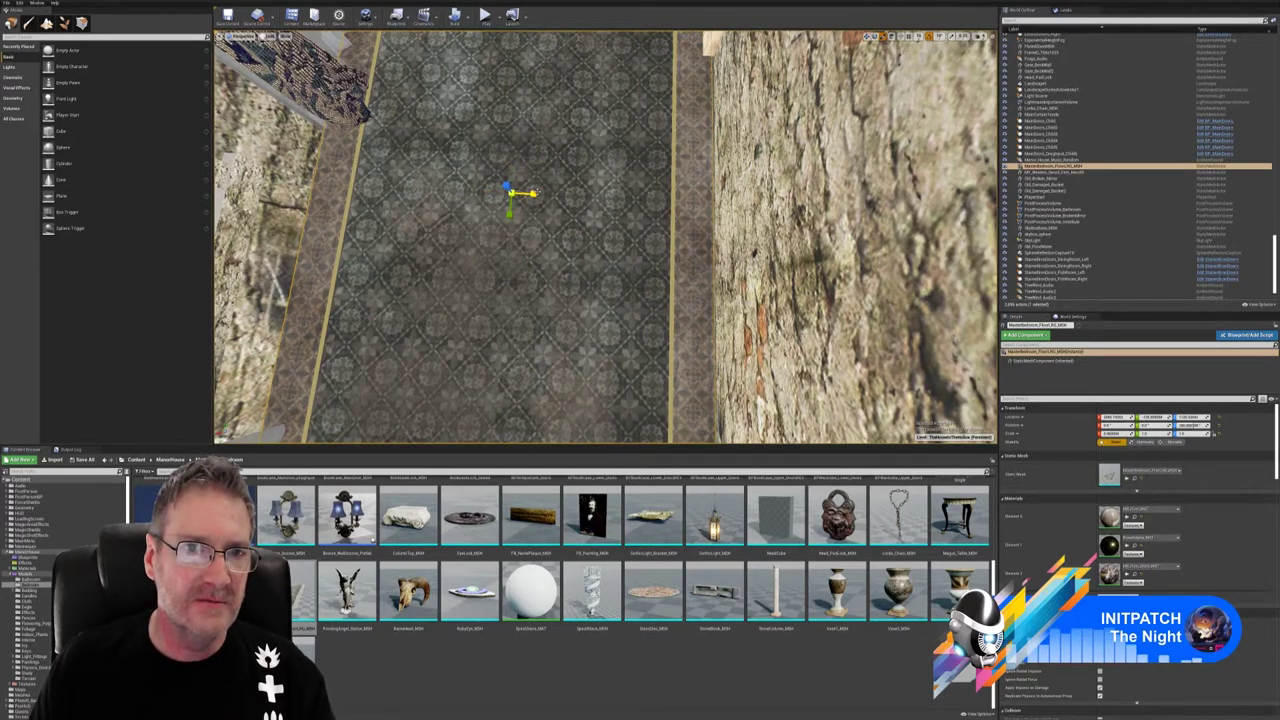
left_click_drag(537, 194, 540, 195)
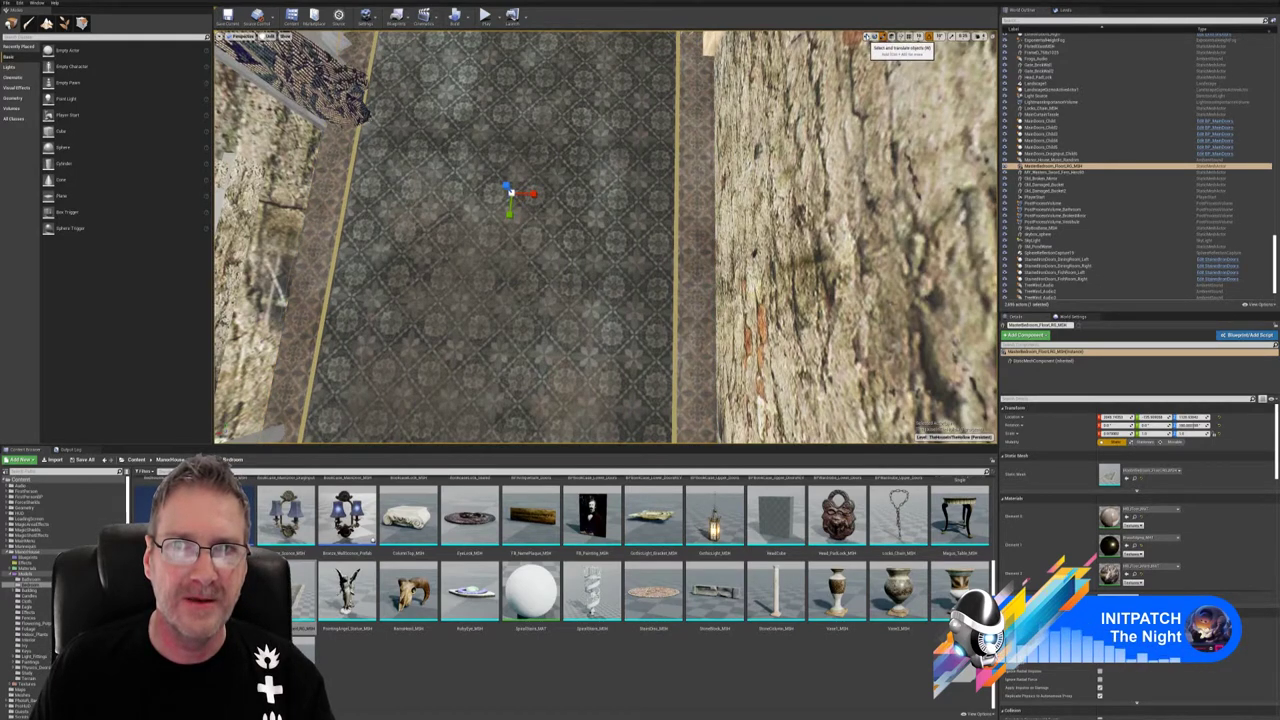
left_click(867, 37)
- Examine the fitted floor around the wardrobe, curtains and iron door from several angles, and clear the selection
right_click_drag(640, 200, 705, 115)
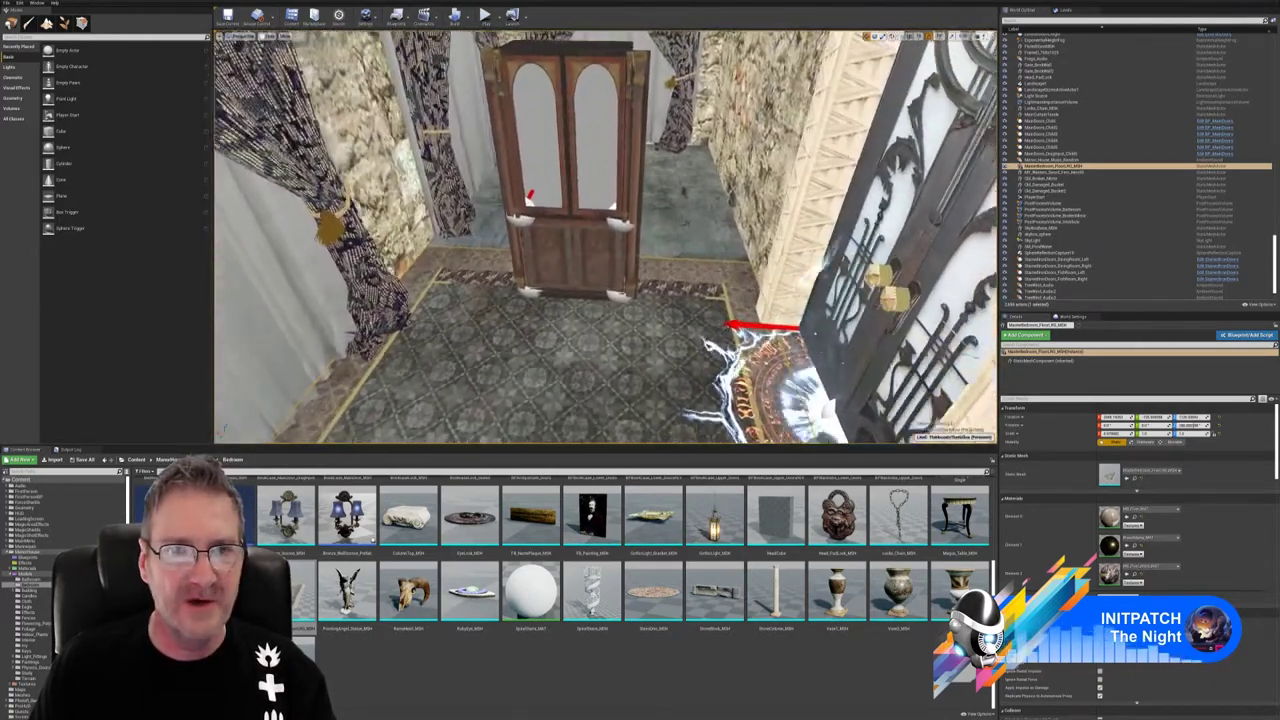
right_click_drag(526, 304, 526, 292)
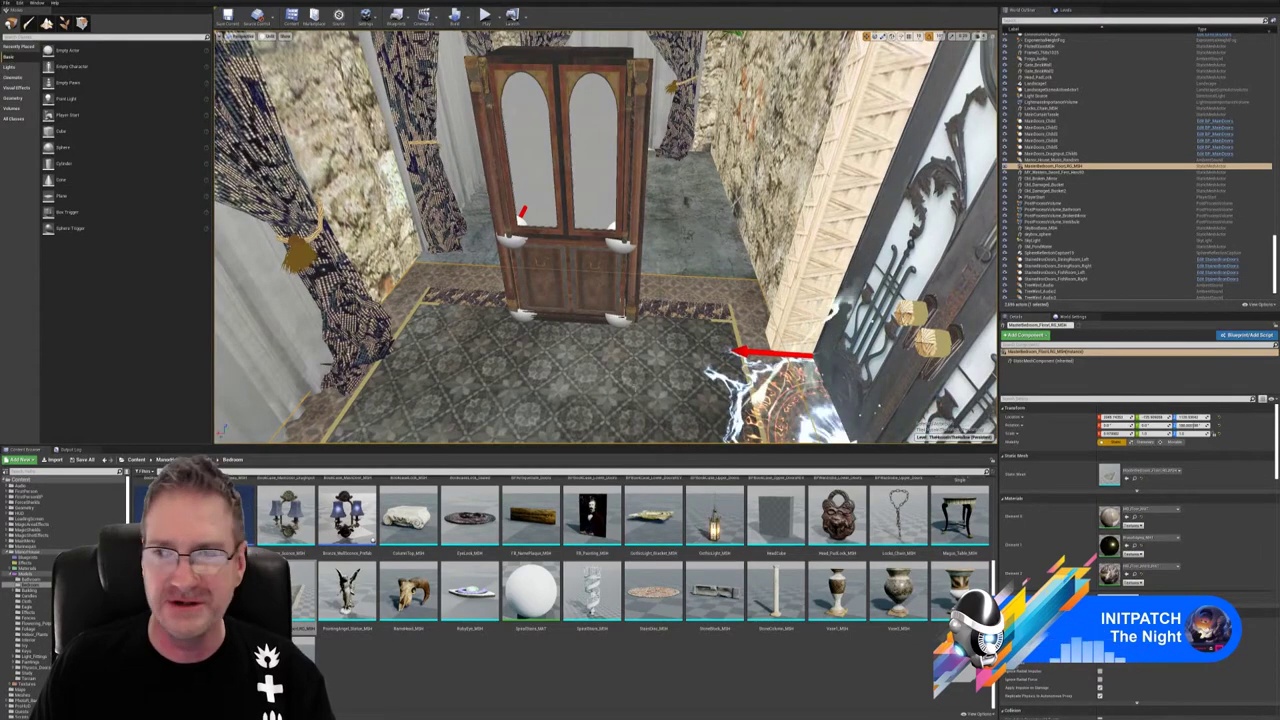
right_click_drag(606, 237, 518, 291)
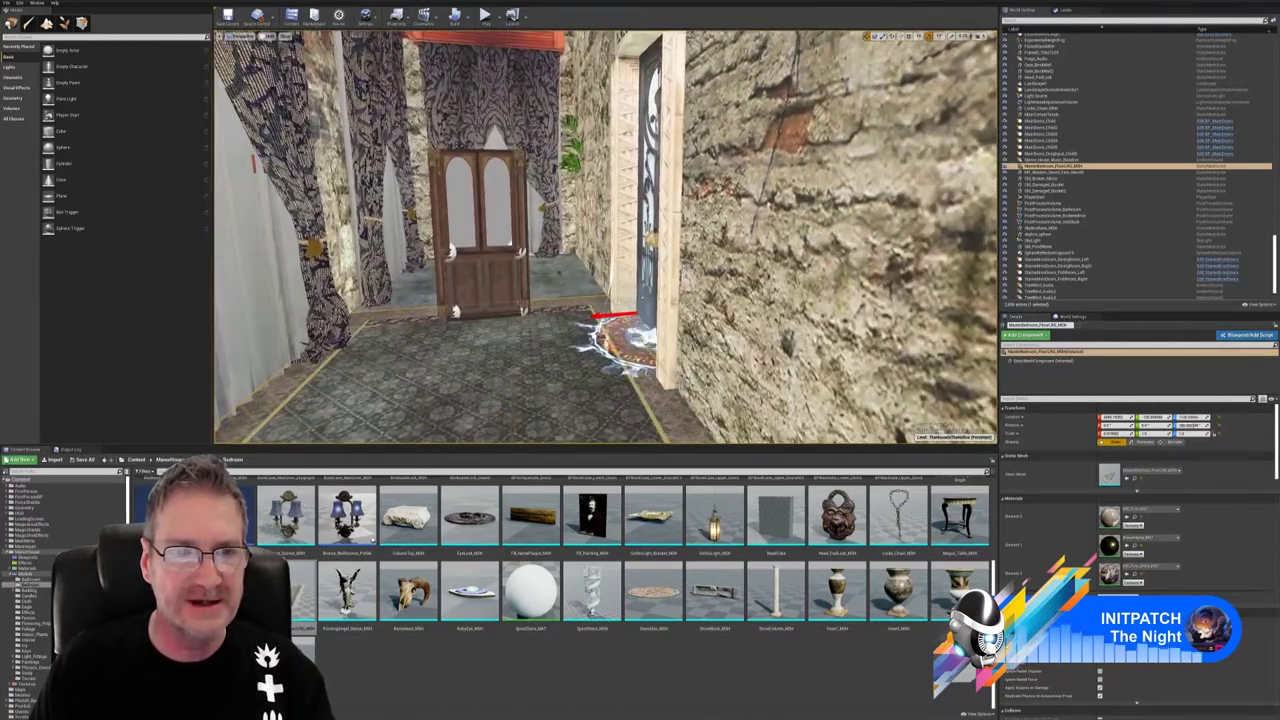
right_click_drag(535, 89, 533, 89)
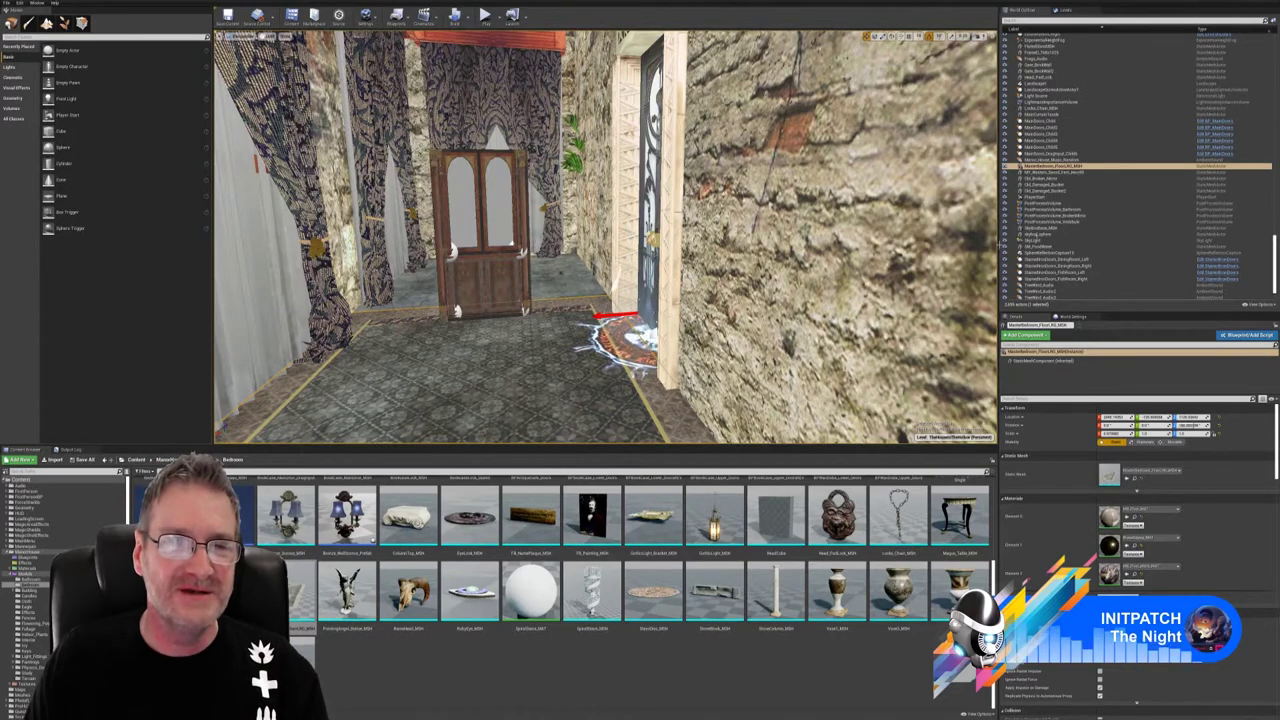
right_click_drag(606, 238, 562, 216)
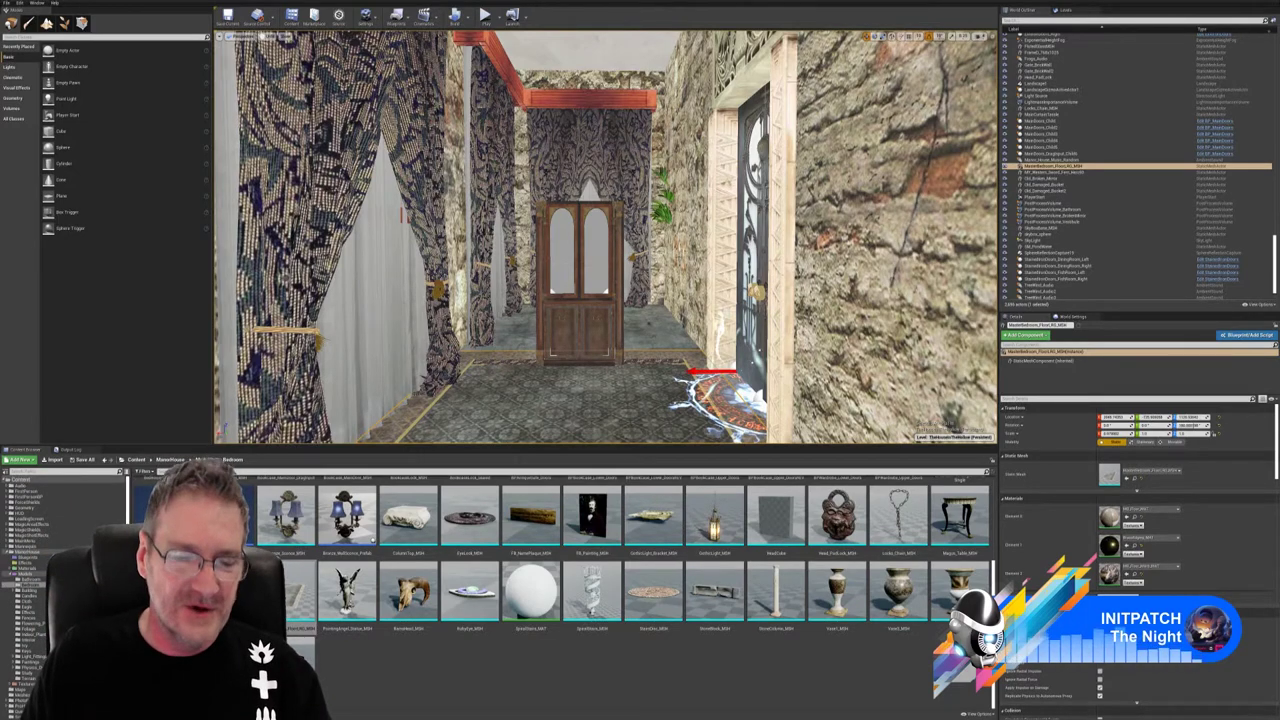
right_click_drag(605, 240, 585, 290)
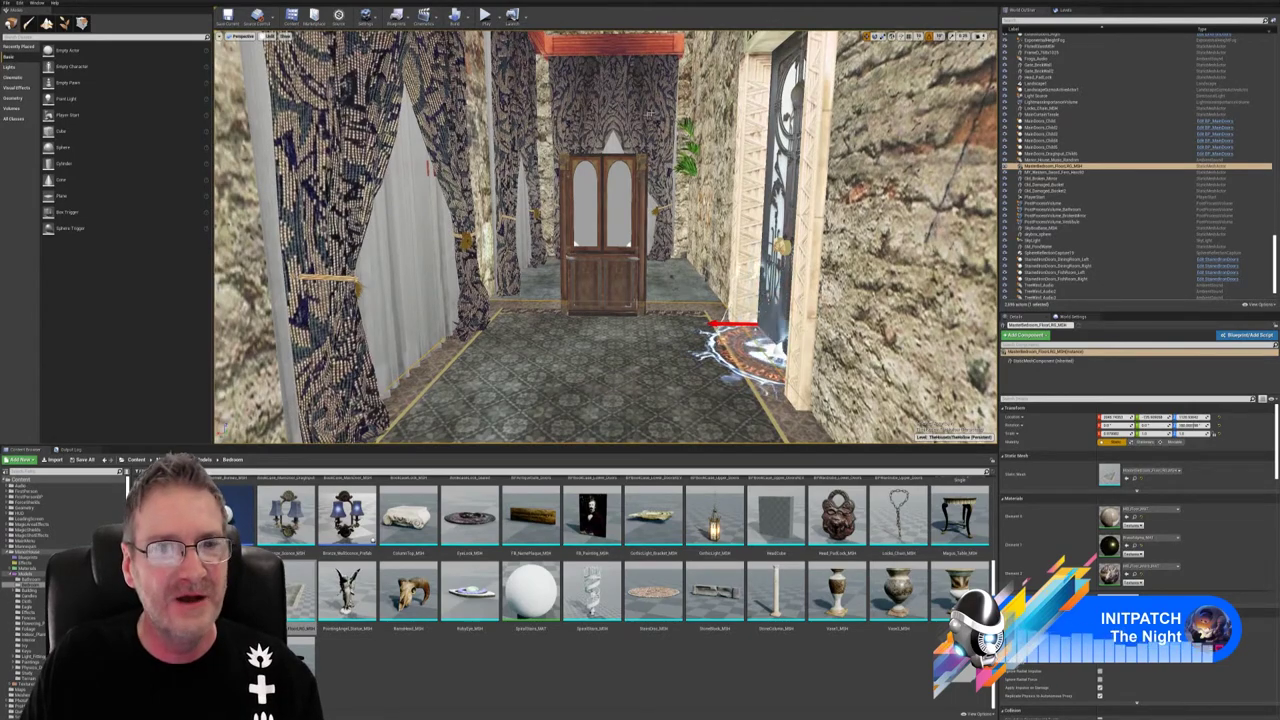
key("Escape")
- Select three neighbouring white stepped-pattern panels on the main room ceiling and duplicate them
mouse_move(605, 240)
right_mouse_down()
mouse_move(705, 240)
mouse_move(530, 238)
mouse_move(675, 246)
mouse_move(550, 246)
mouse_move(600, 242)
mouse_move(600, 105)
right_mouse_up()
left_click(500, 215)
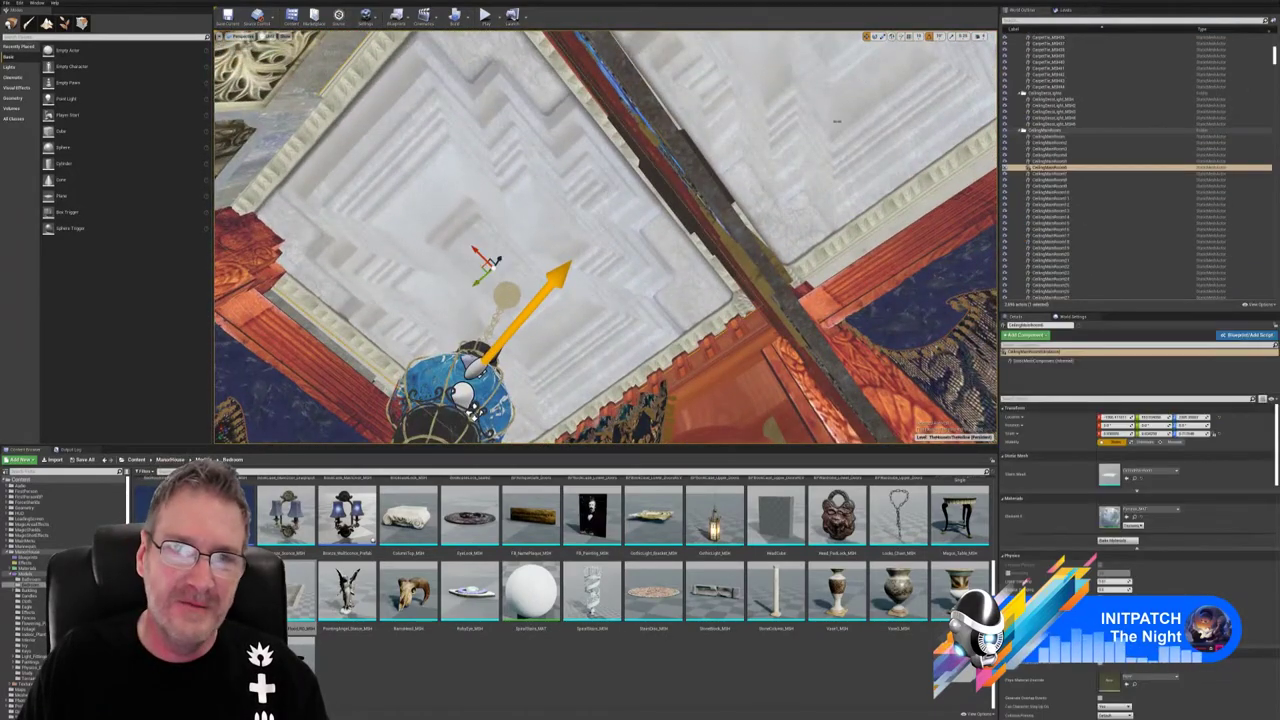
left_click(820, 130, "ctrl")
right_click_drag(820, 130, 960, 128)
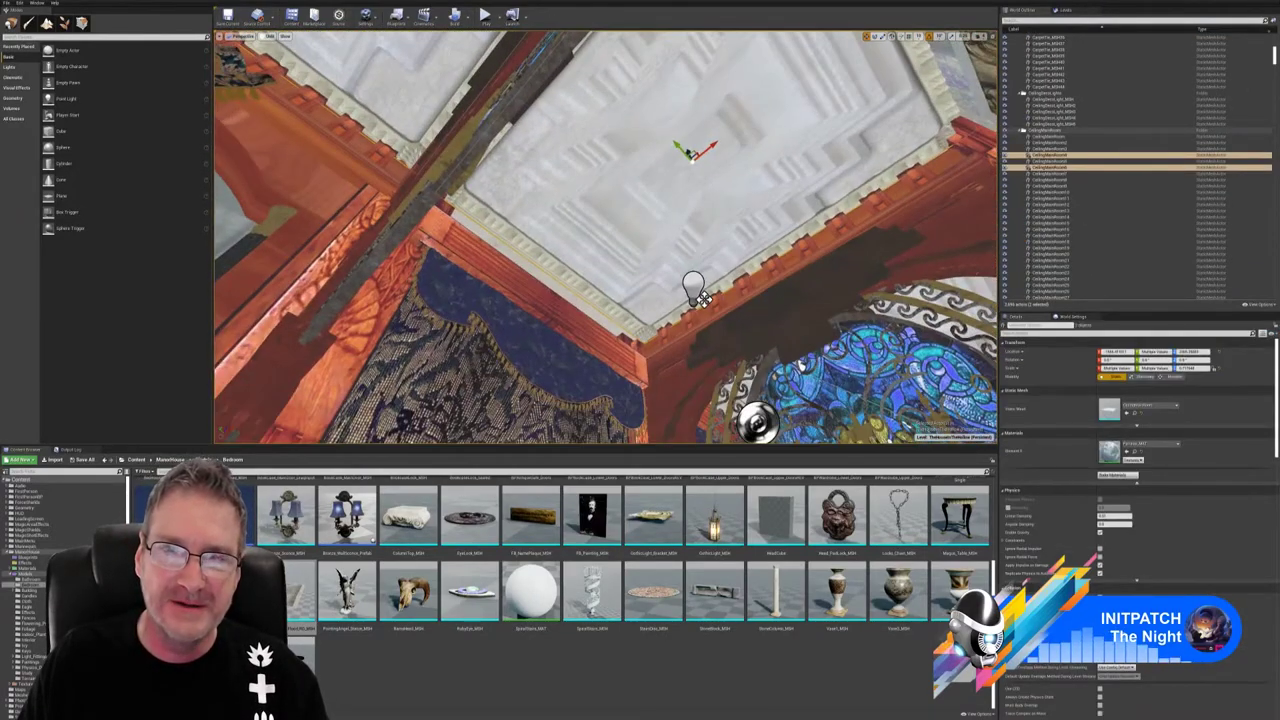
right_click_drag(605, 240, 680, 345)
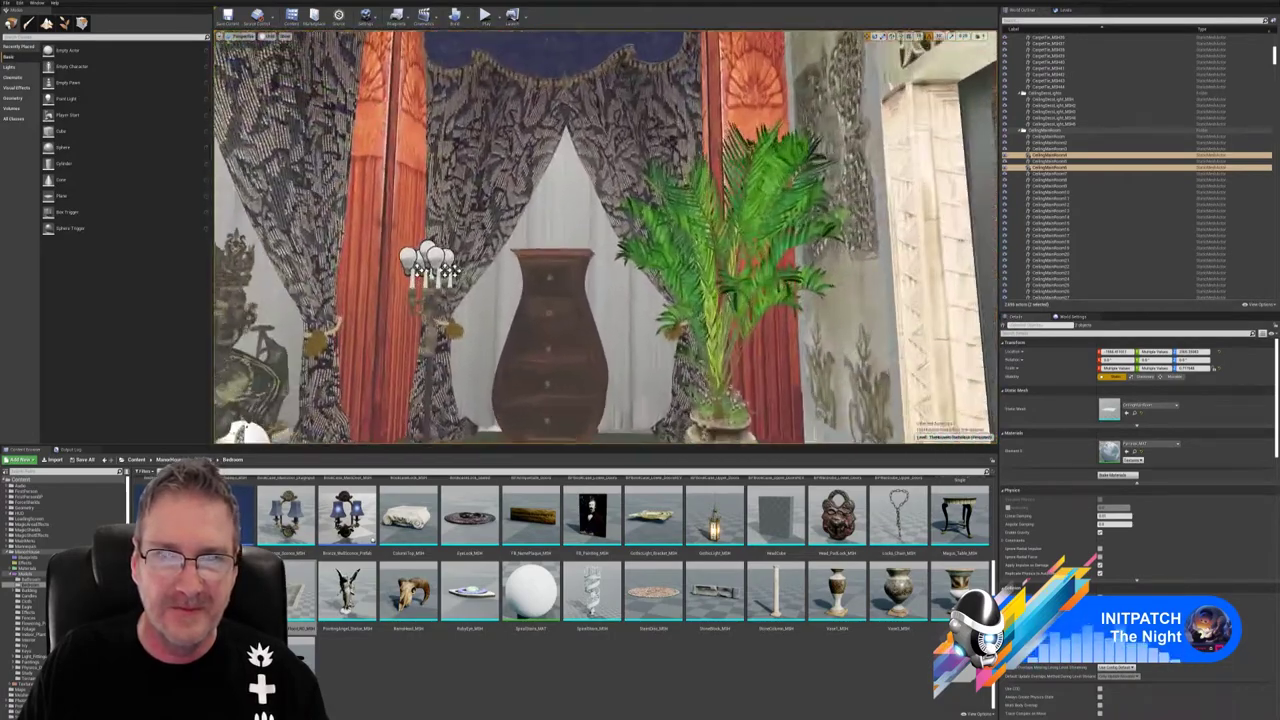
key("f")
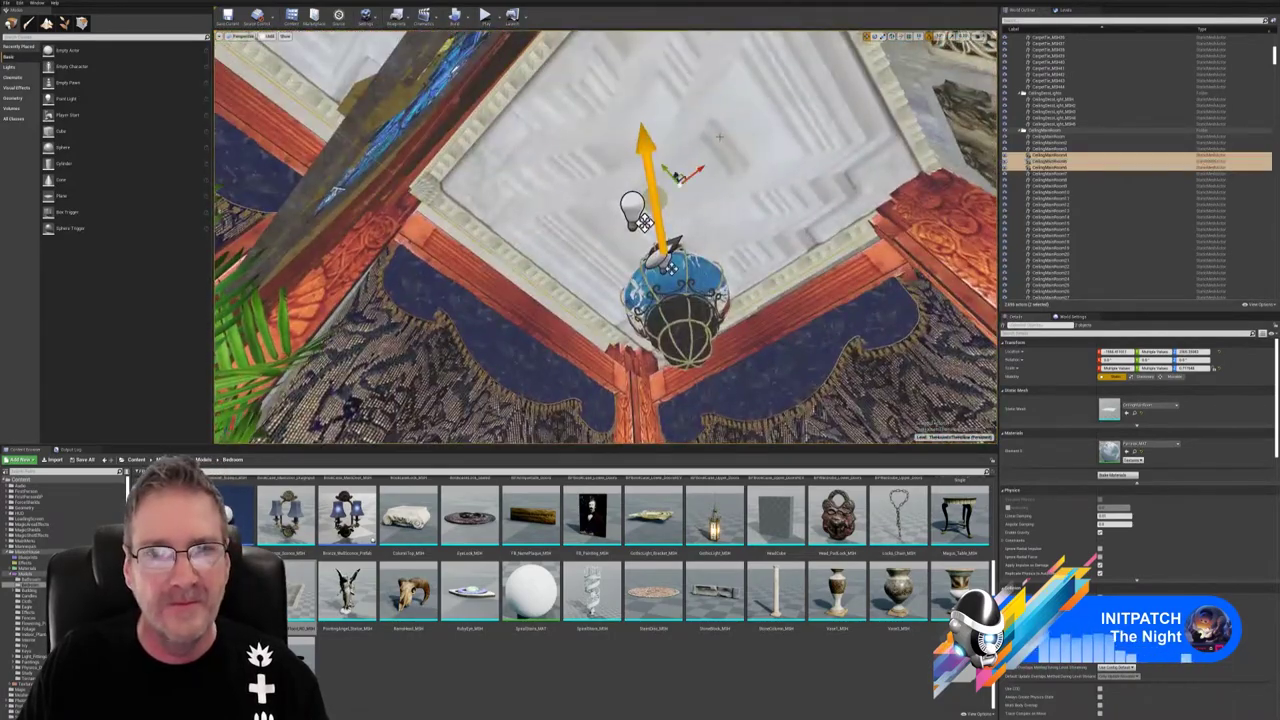
right_click_drag(640, 240, 415, 258)
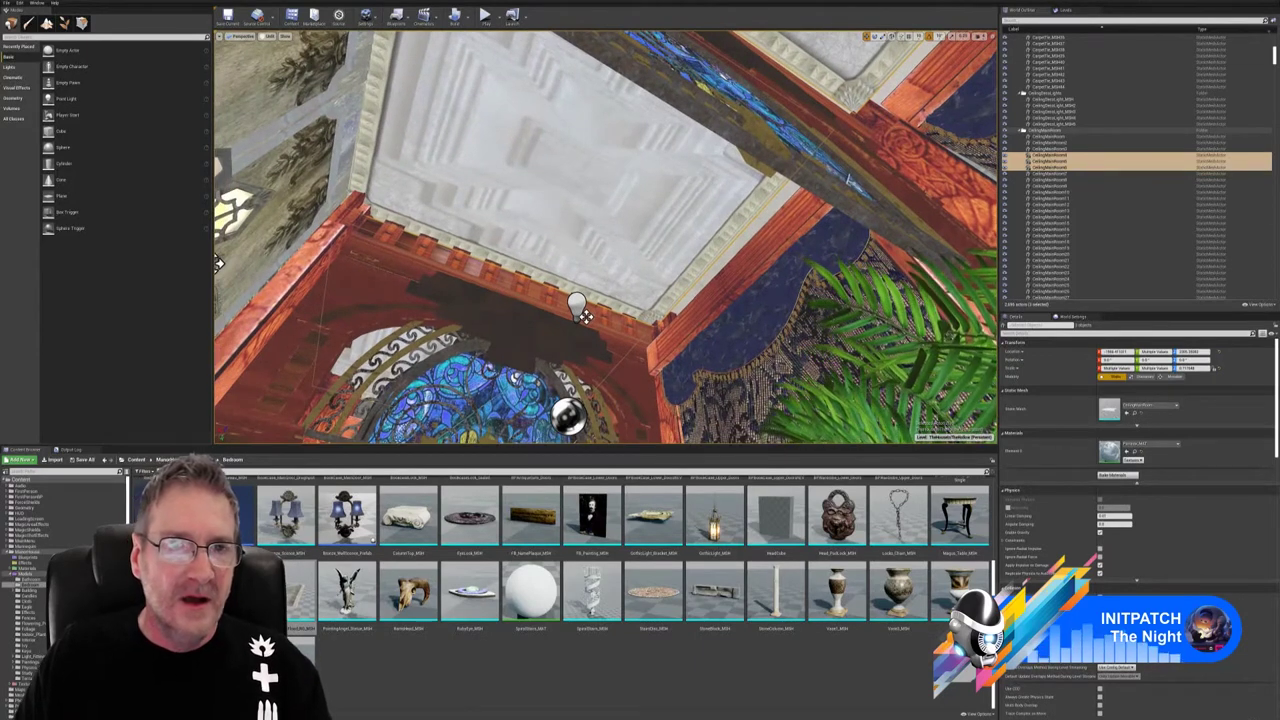
right_click(584, 316)
mouse_move(546, 265)
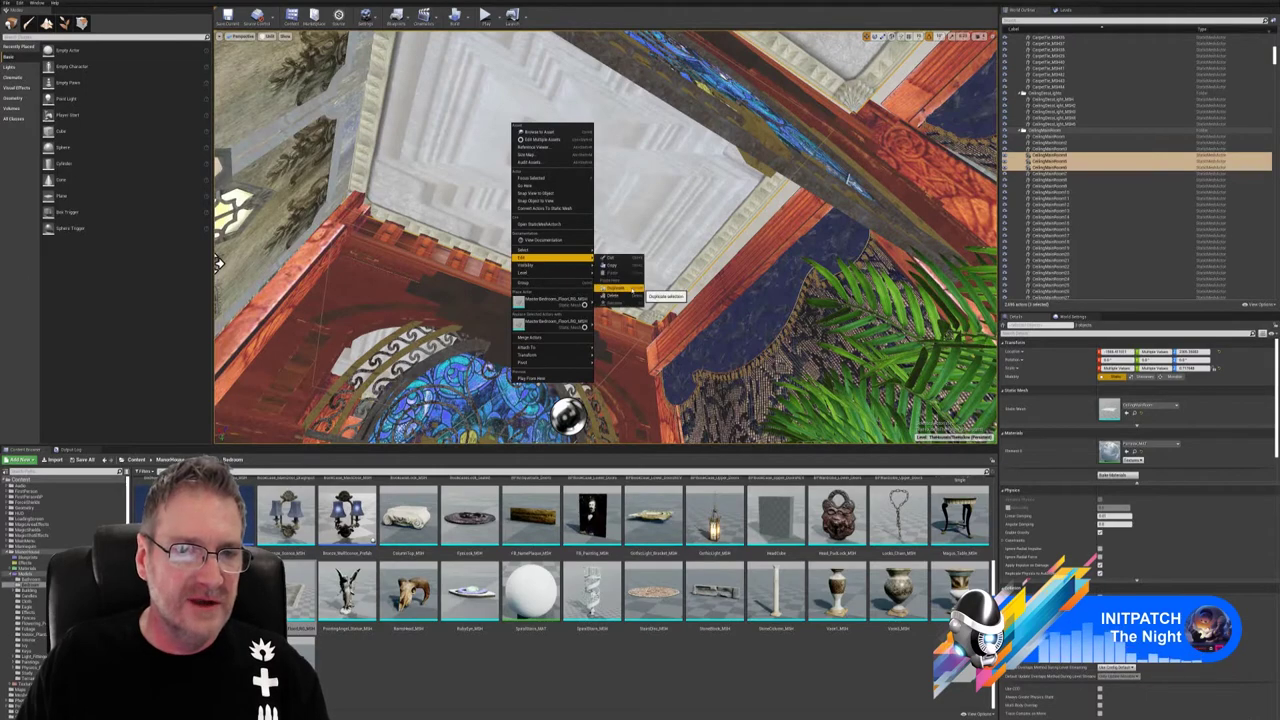
left_click(609, 289)
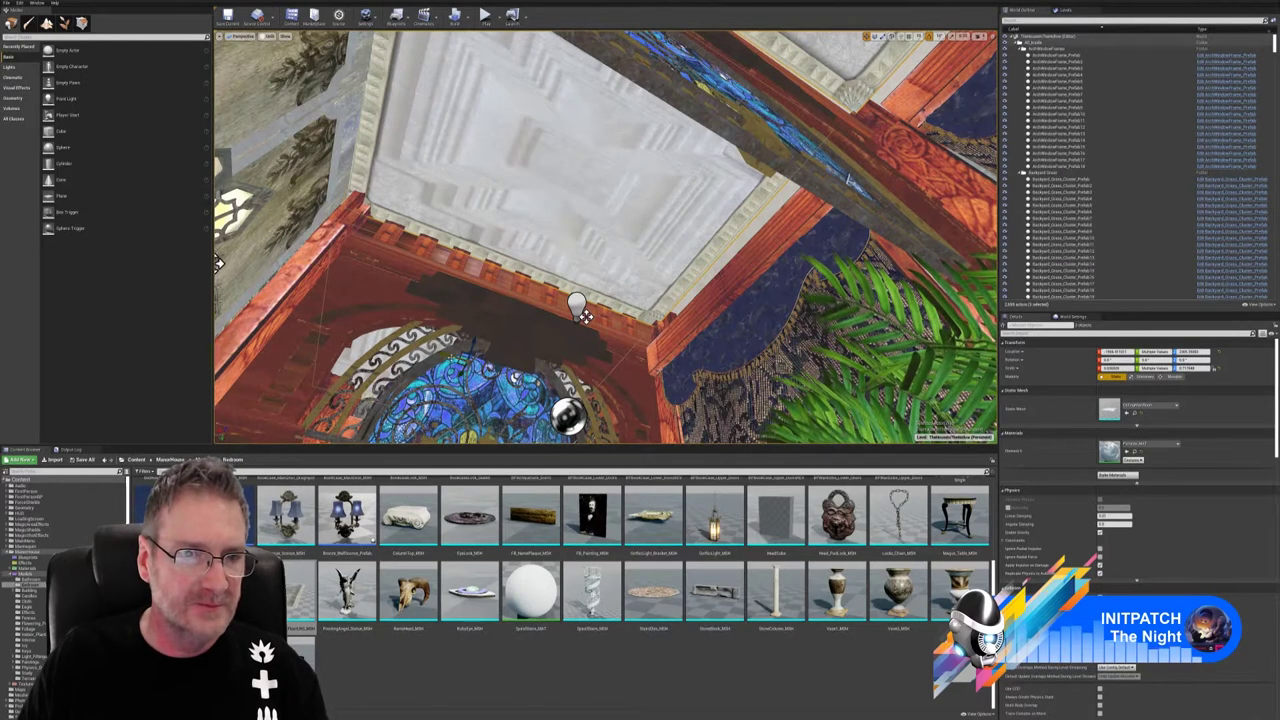
- Move the duplicated ceiling panels into the master bedroom and centre them between the curtain rail and the stone wall
mouse_move(848, 180)
right_mouse_down()
mouse_move(790, 260)
mouse_move(640, 300)
mouse_move(665, 325)
mouse_move(560, 315)
mouse_move(590, 325)
mouse_move(615, 235)
right_mouse_up()
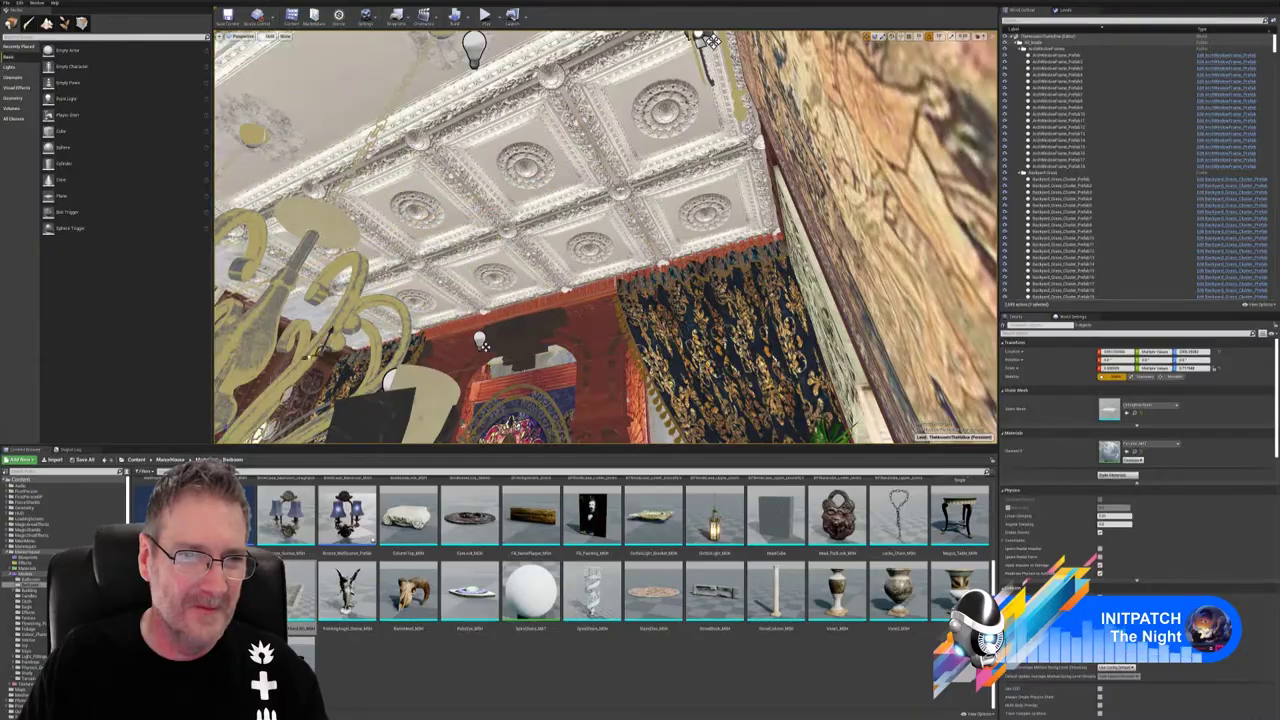
right_click_drag(615, 235, 360, 245)
right_click_drag(500, 310, 515, 255)
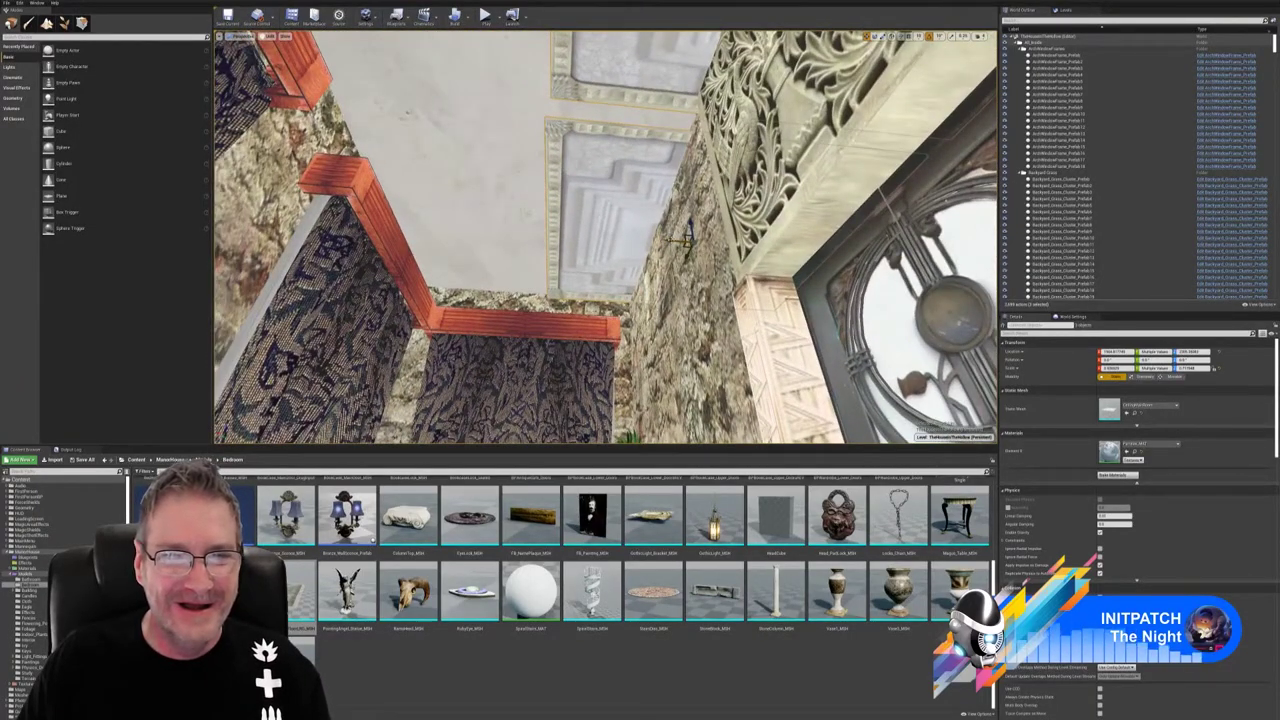
left_click_drag(688, 238, 502, 232)
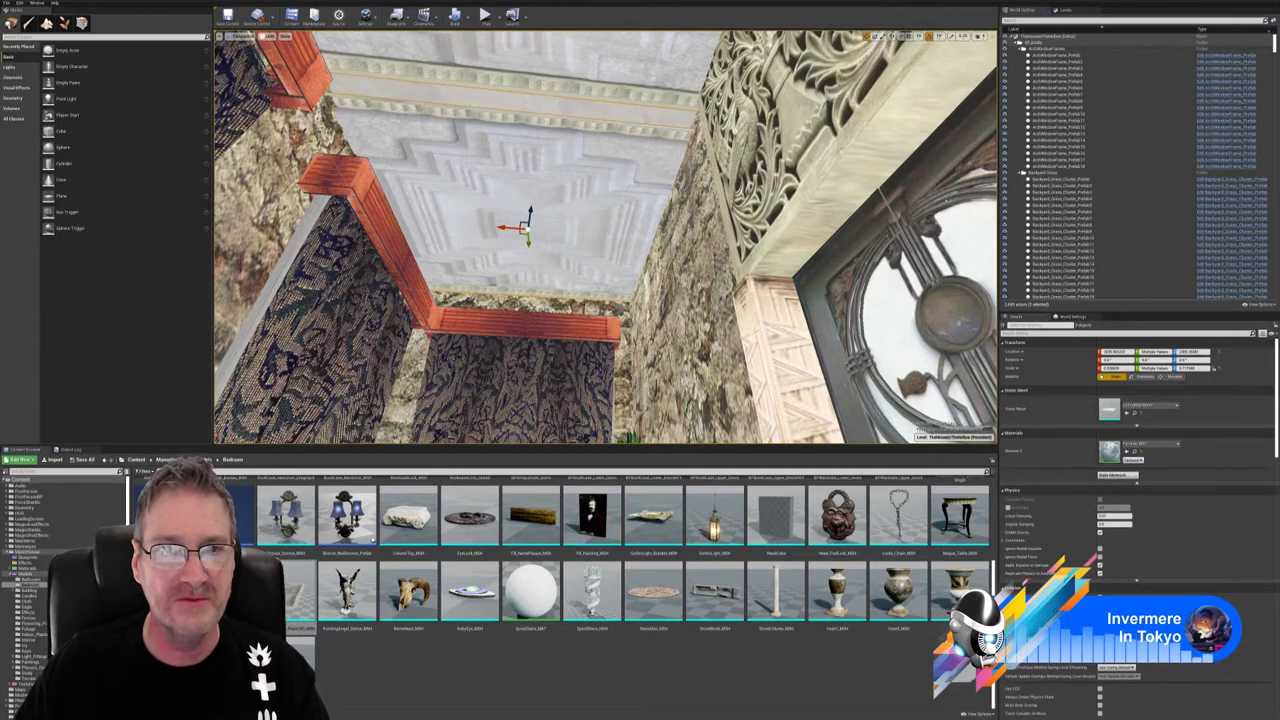
- Scale the duplicated ceiling panels narrower across the bedroom's width to fit beside the red curtain rail, and return to the move tool
right_click_drag(606, 237, 800, 270)
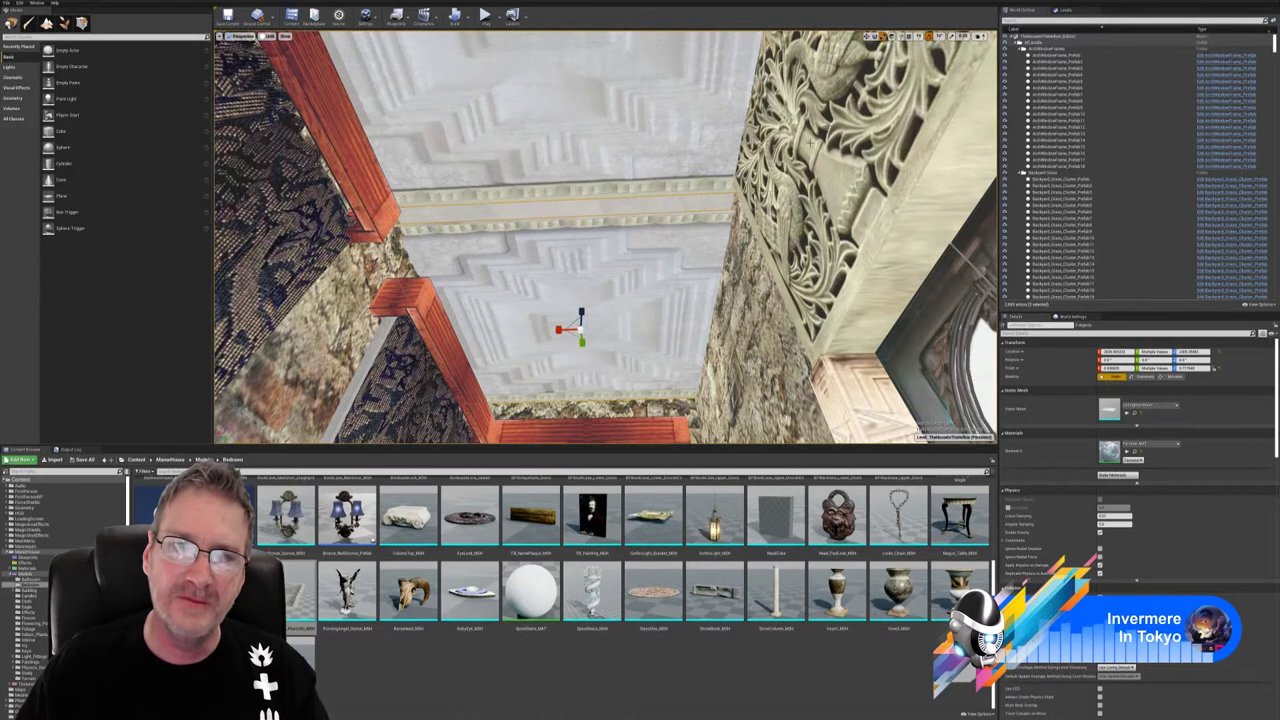
right_click_drag(545, 339, 560, 318)
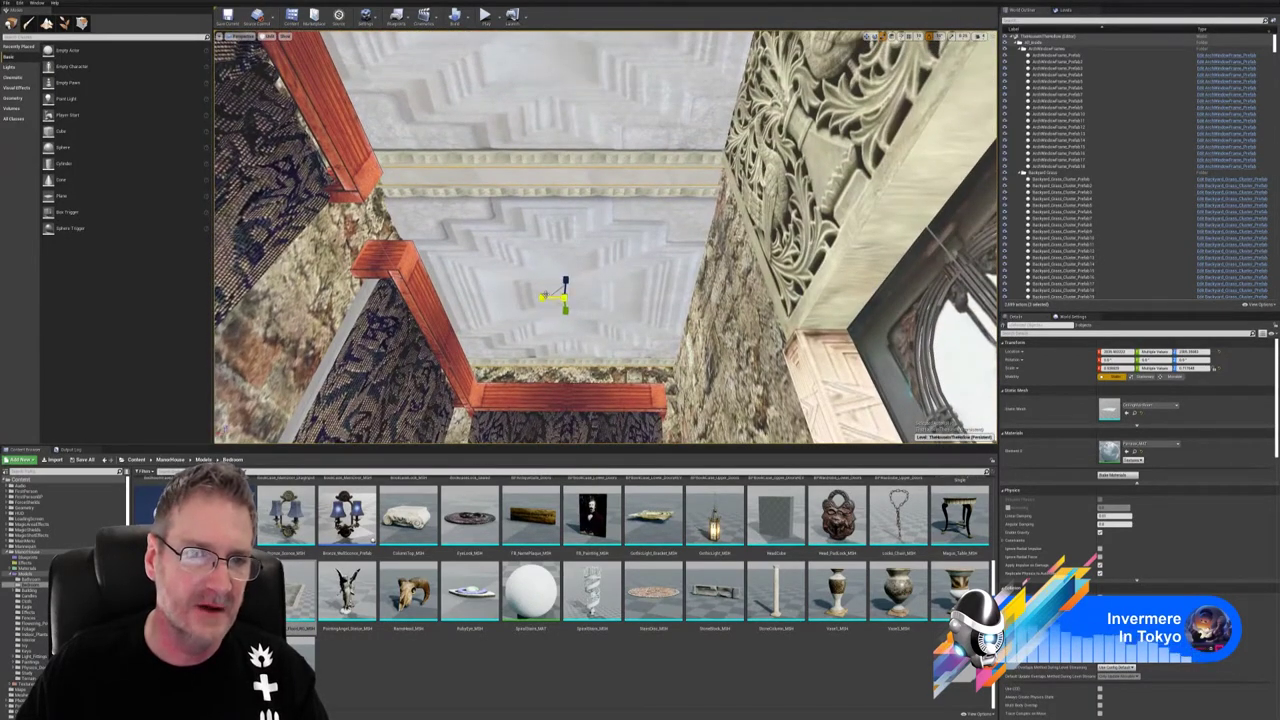
left_click_drag(545, 297, 567, 297)
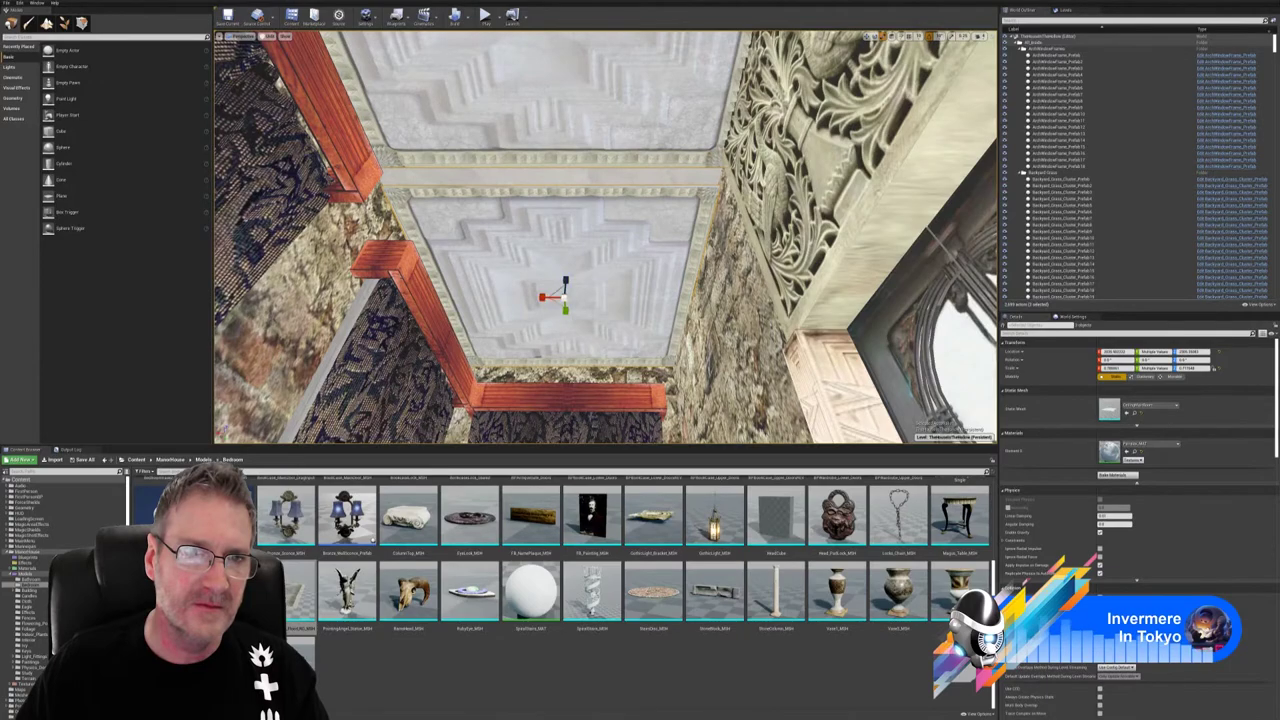
right_click_drag(560, 318, 690, 256)
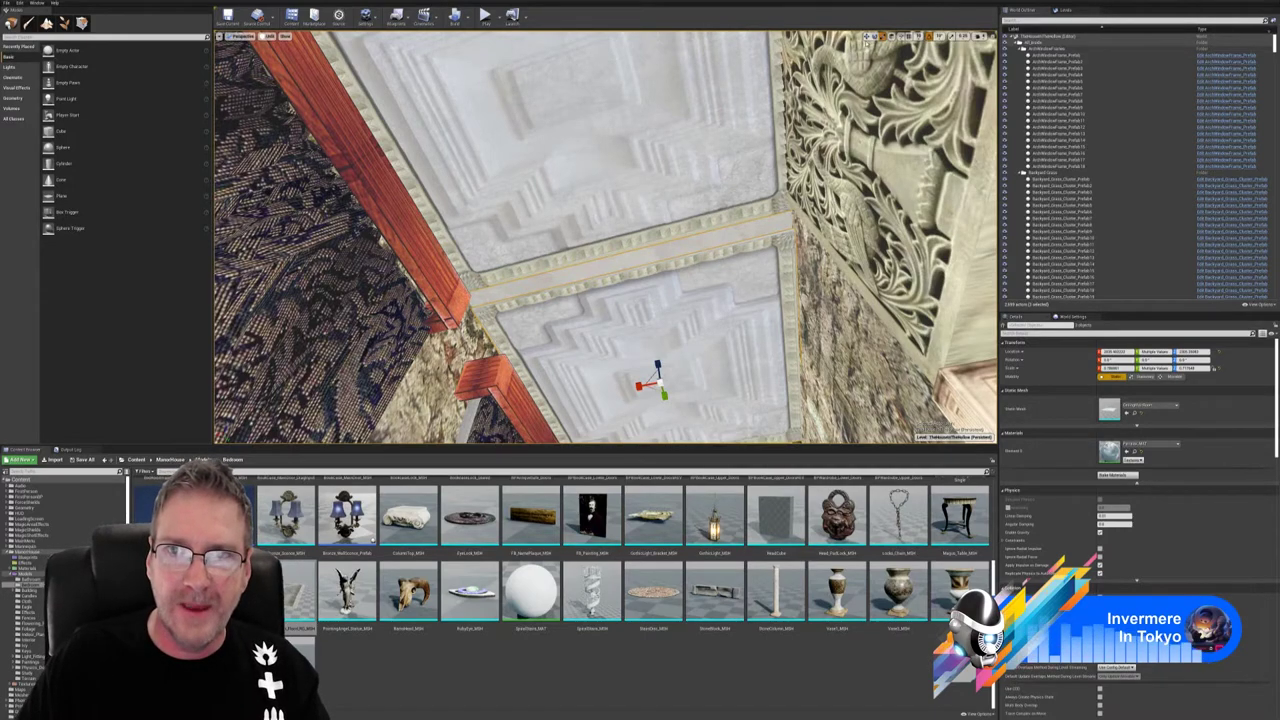
left_click(867, 37)
- Select only the duplicated ceiling panel at the wardrobe end of the bedroom and delete it
right_click_drag(606, 237, 520, 275)
right_click_drag(606, 237, 617, 238)
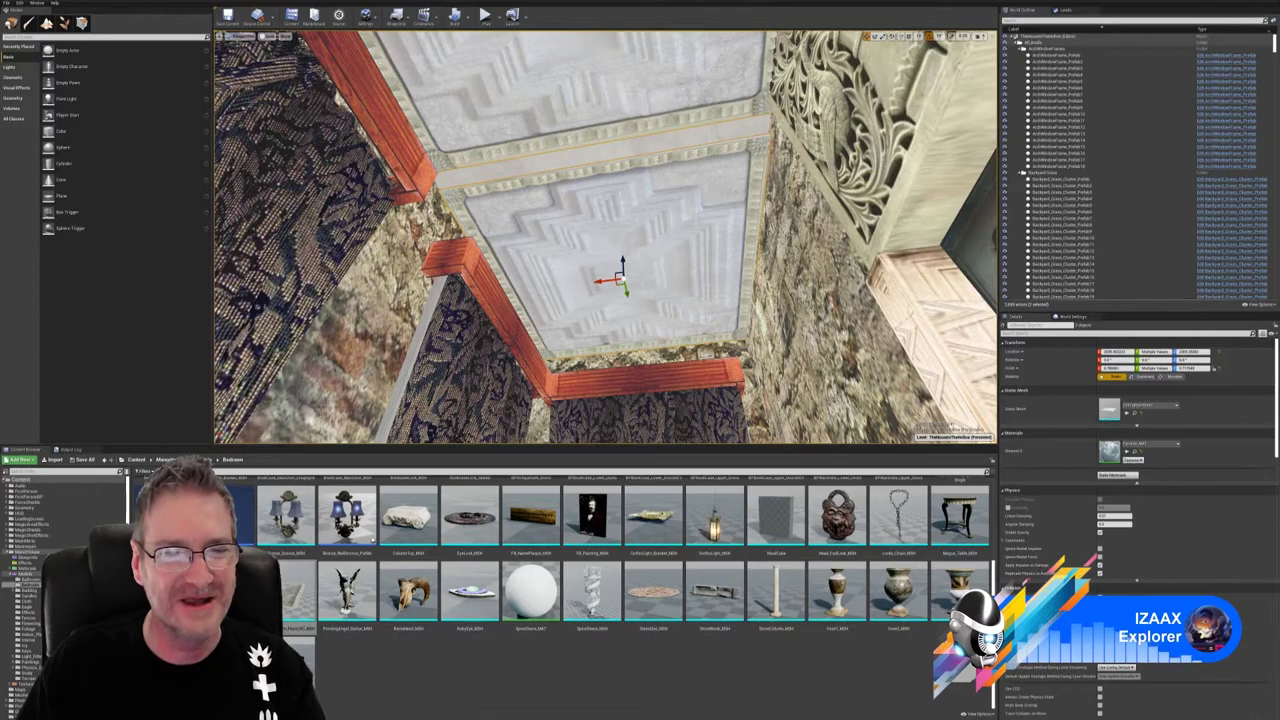
right_click_drag(606, 237, 705, 212)
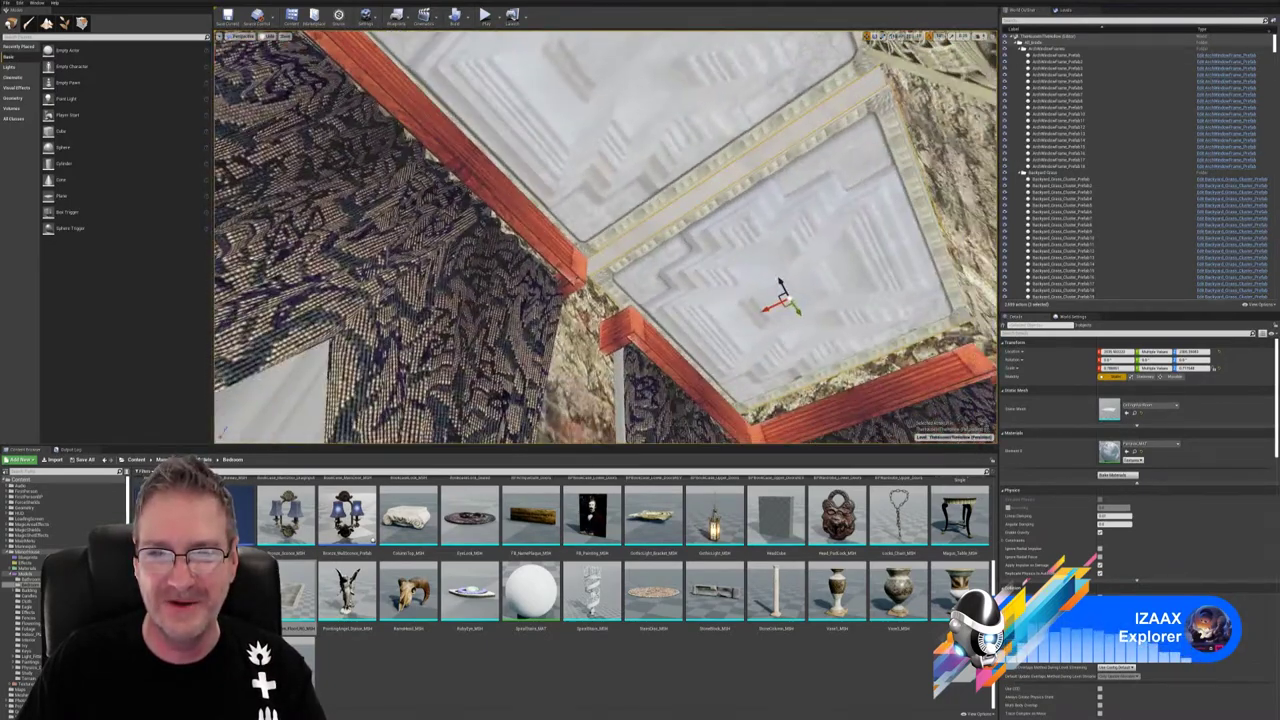
mouse_move(606, 238)
right_mouse_down()
mouse_move(560, 300)
mouse_move(590, 325)
mouse_move(580, 345)
mouse_move(606, 238)
right_mouse_up()
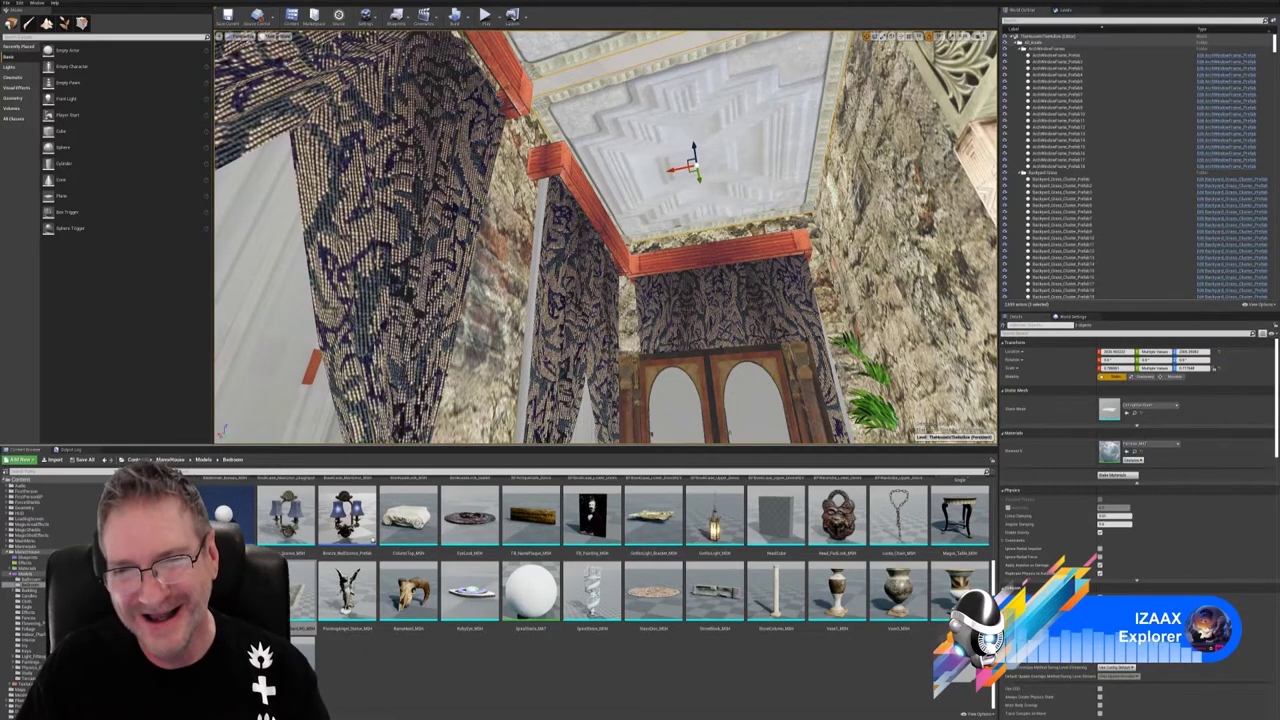
right_click_drag(606, 238, 606, 238)
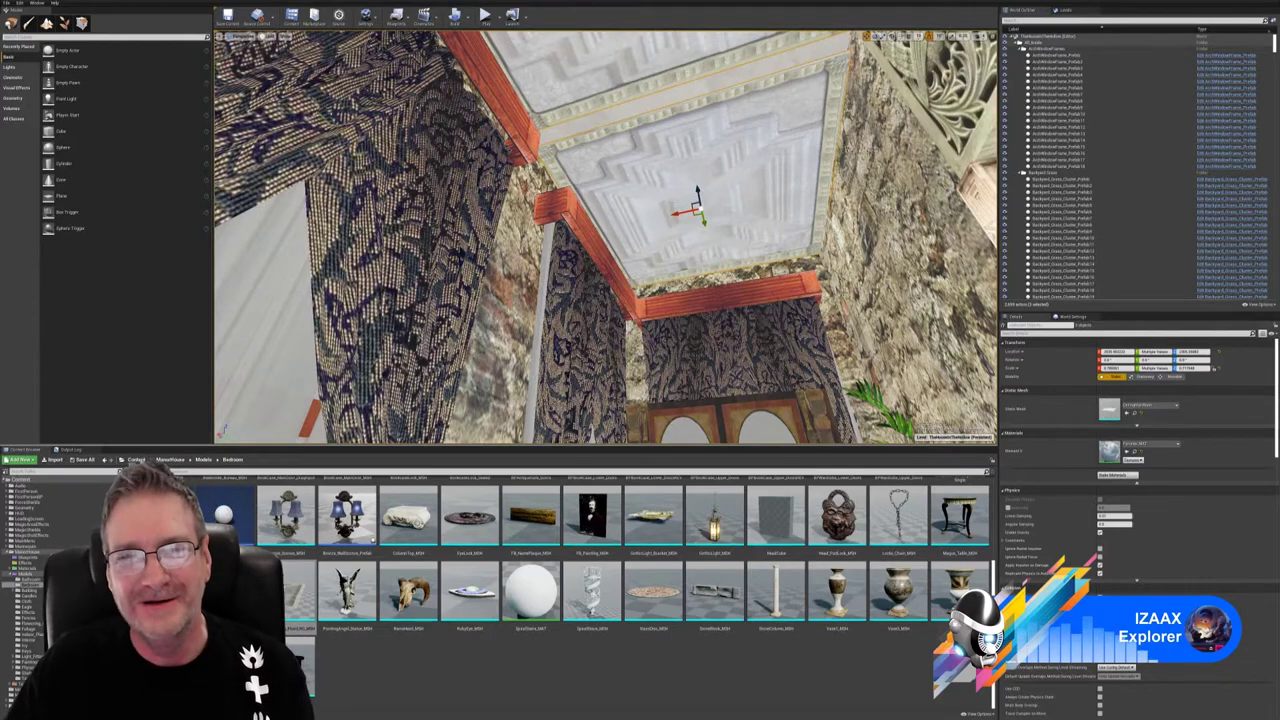
right_click_drag(640, 240, 656, 194)
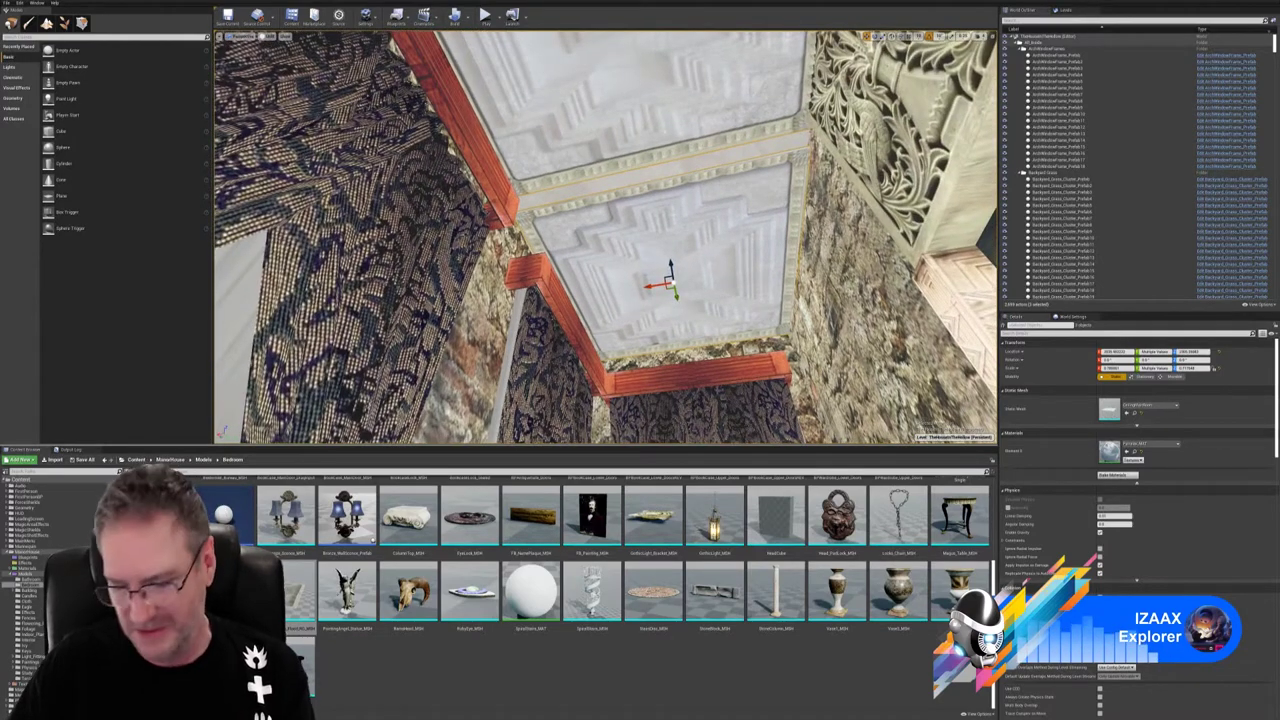
left_click(761, 236)
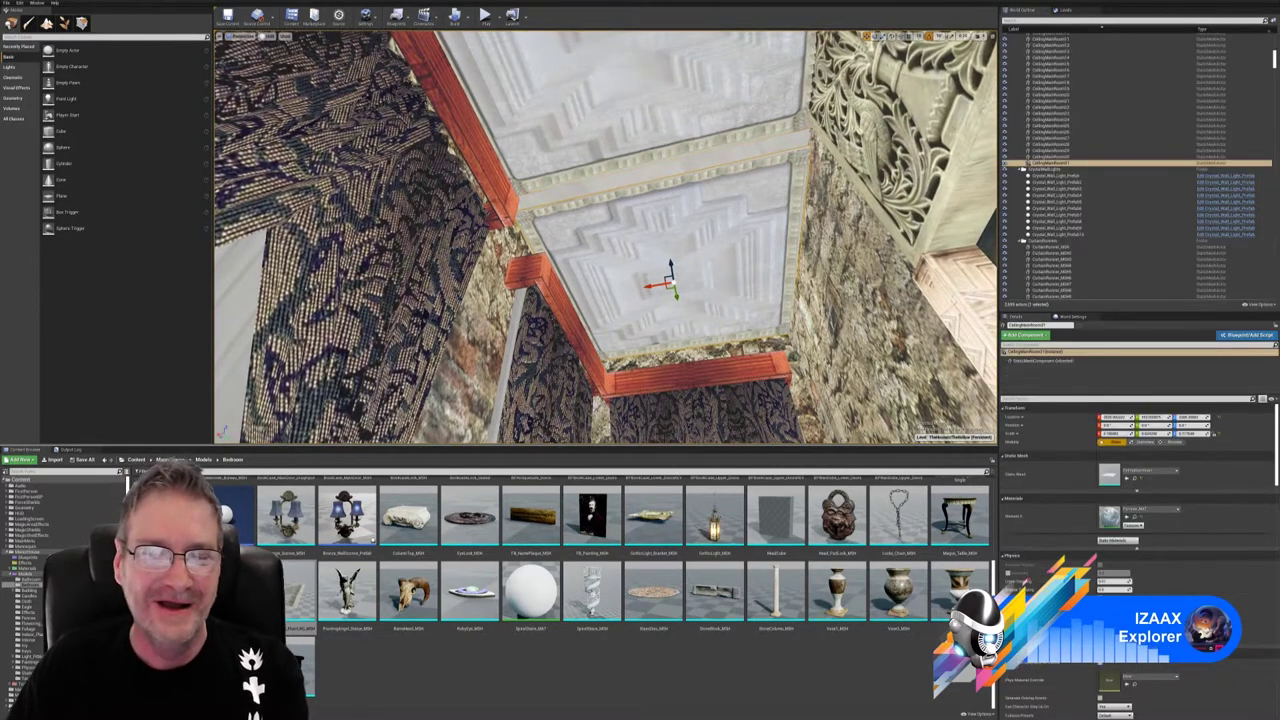
key("Delete")
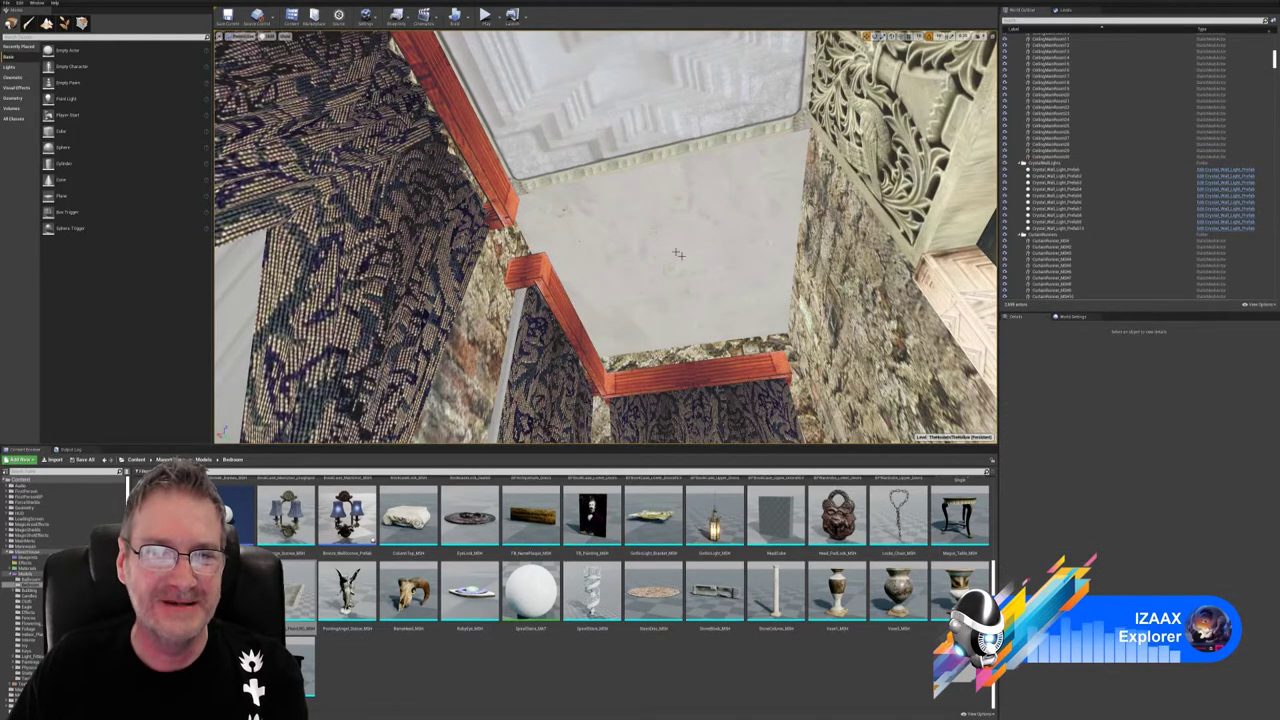
- Look over the bedroom from farther back, taking in the wardrobe, curtains, floor and iron door
right_click_drag(696, 236, 718, 352)
key("s")
right_click_drag(620, 300, 615, 295)
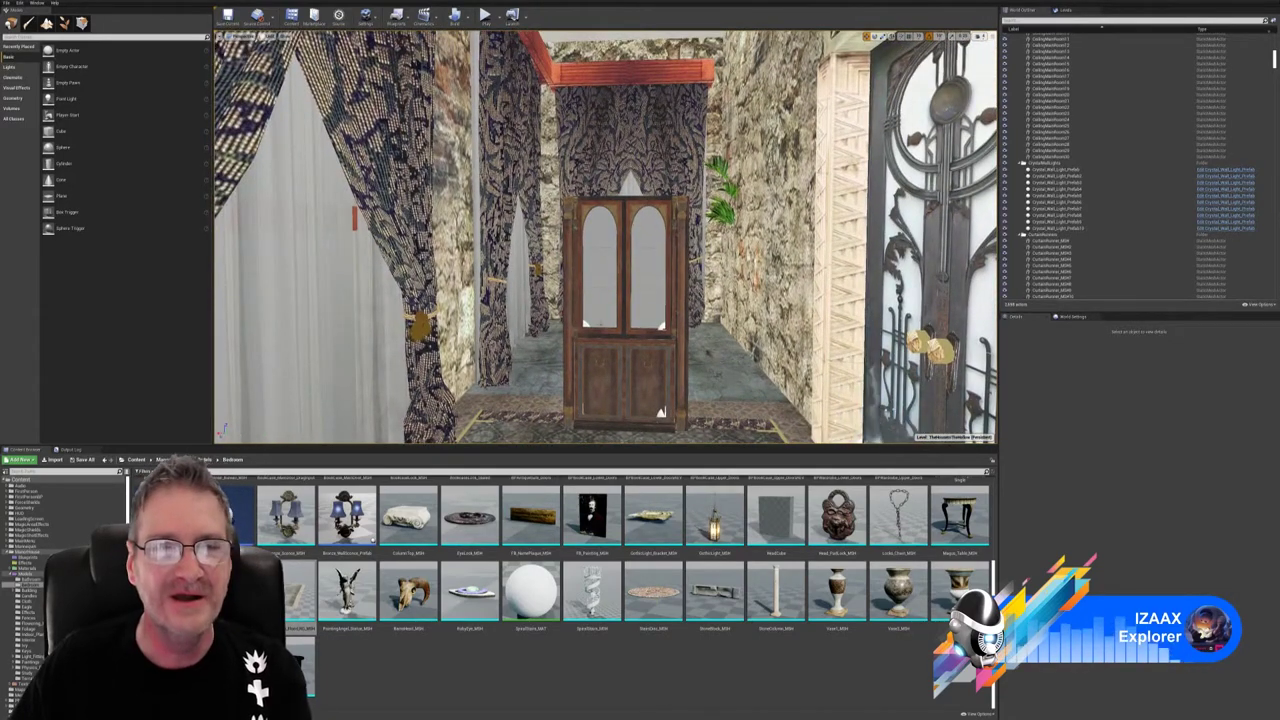
mouse_move(620, 300)
right_mouse_down()
mouse_move(606, 350)
mouse_move(606, 310)
right_mouse_up()
key("s")
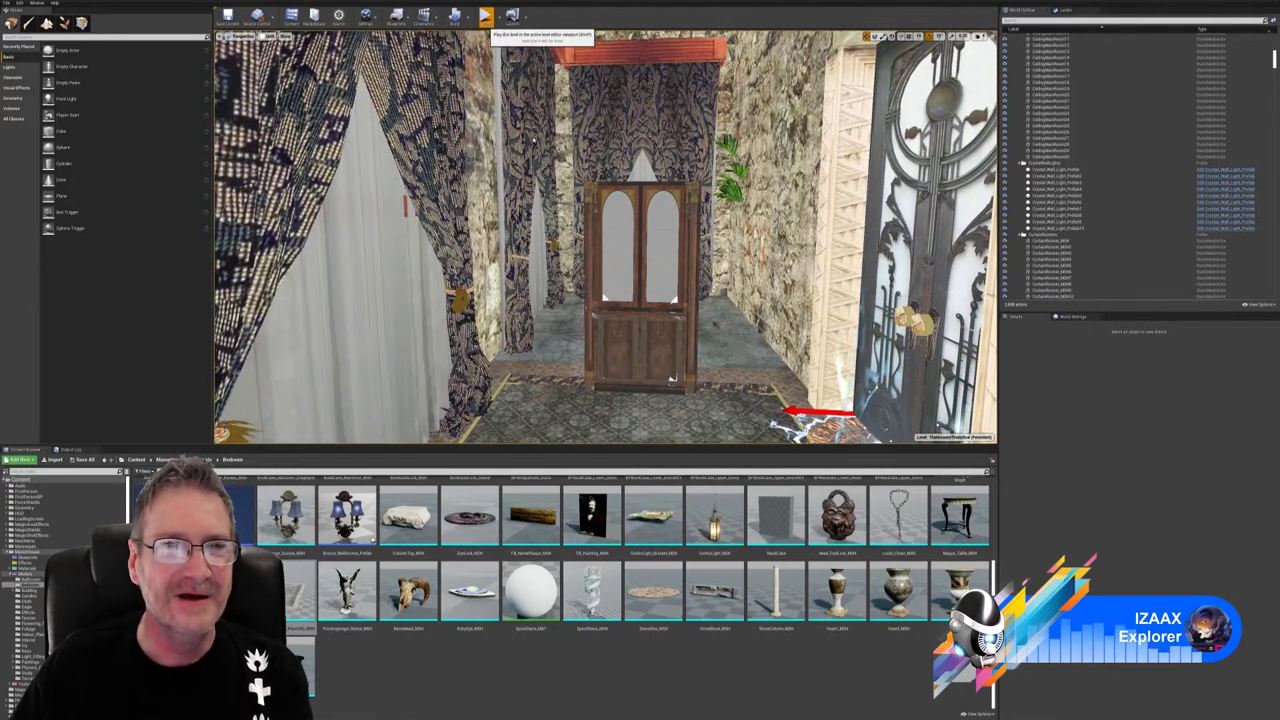
- Play-test the level from inside the master bedroom, and stop the play session
left_click(485, 15)
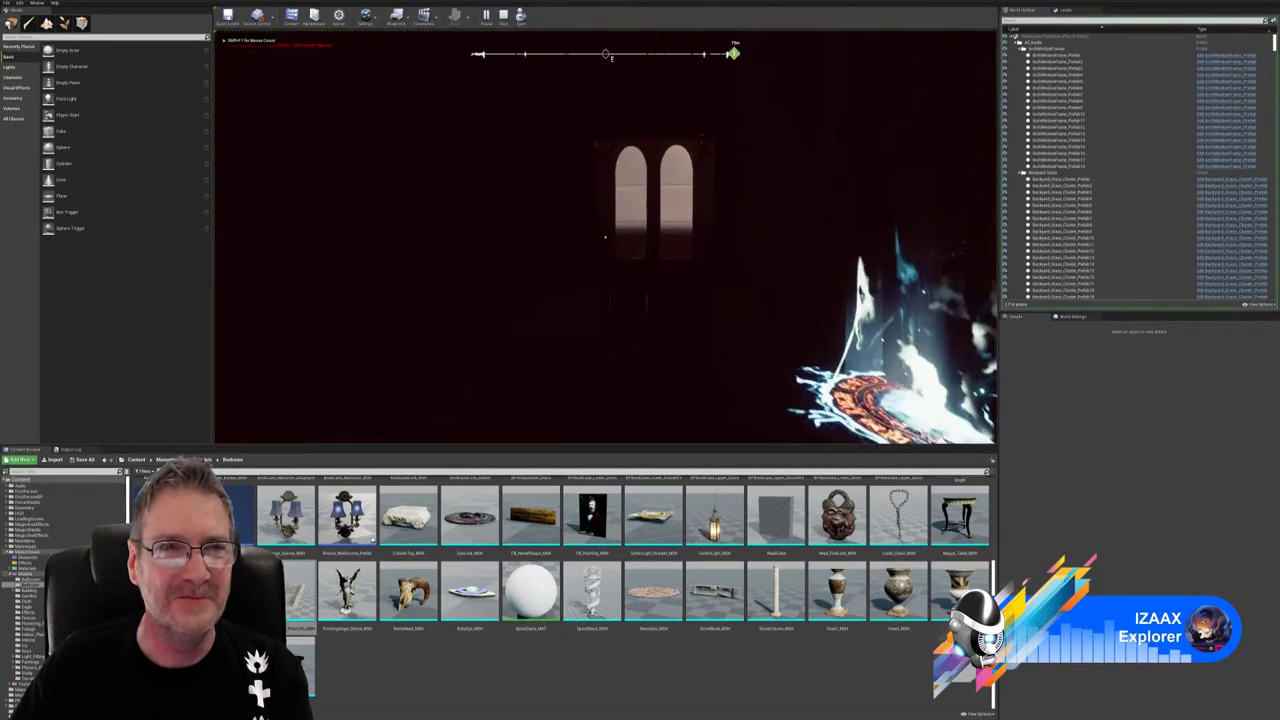
key("Escape")
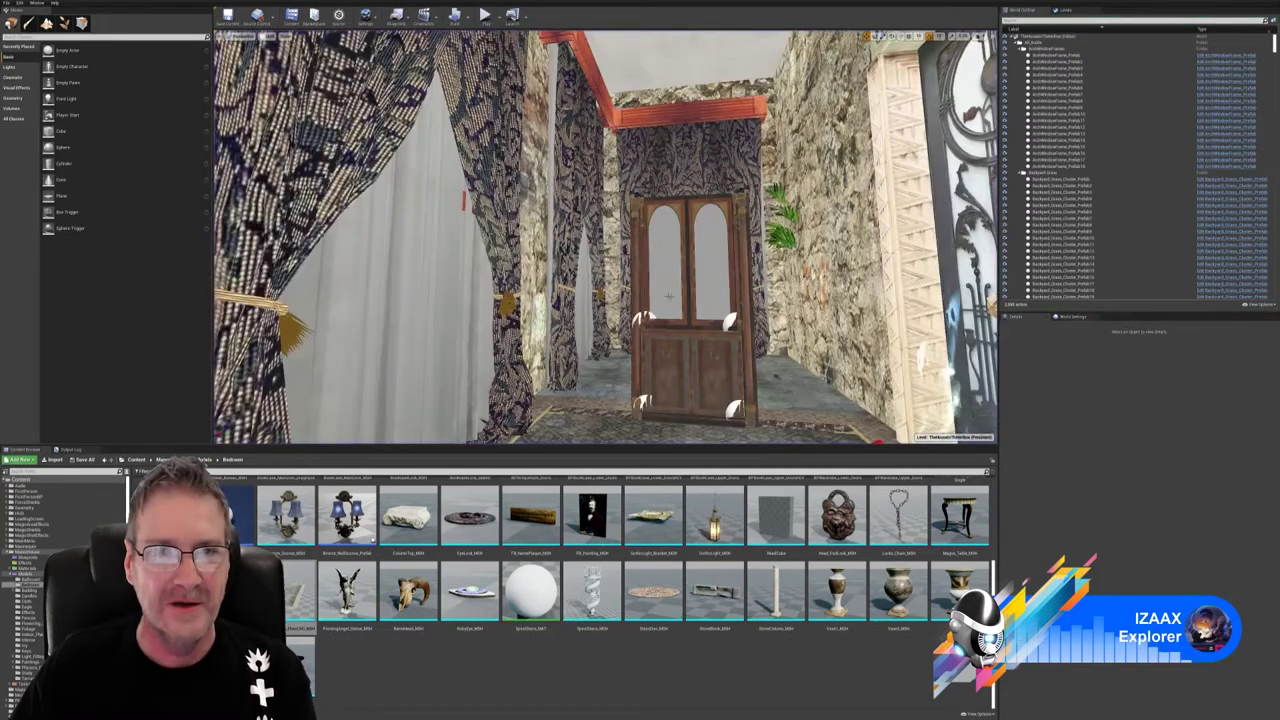
right_click_drag(606, 237, 640, 190)
key("w")
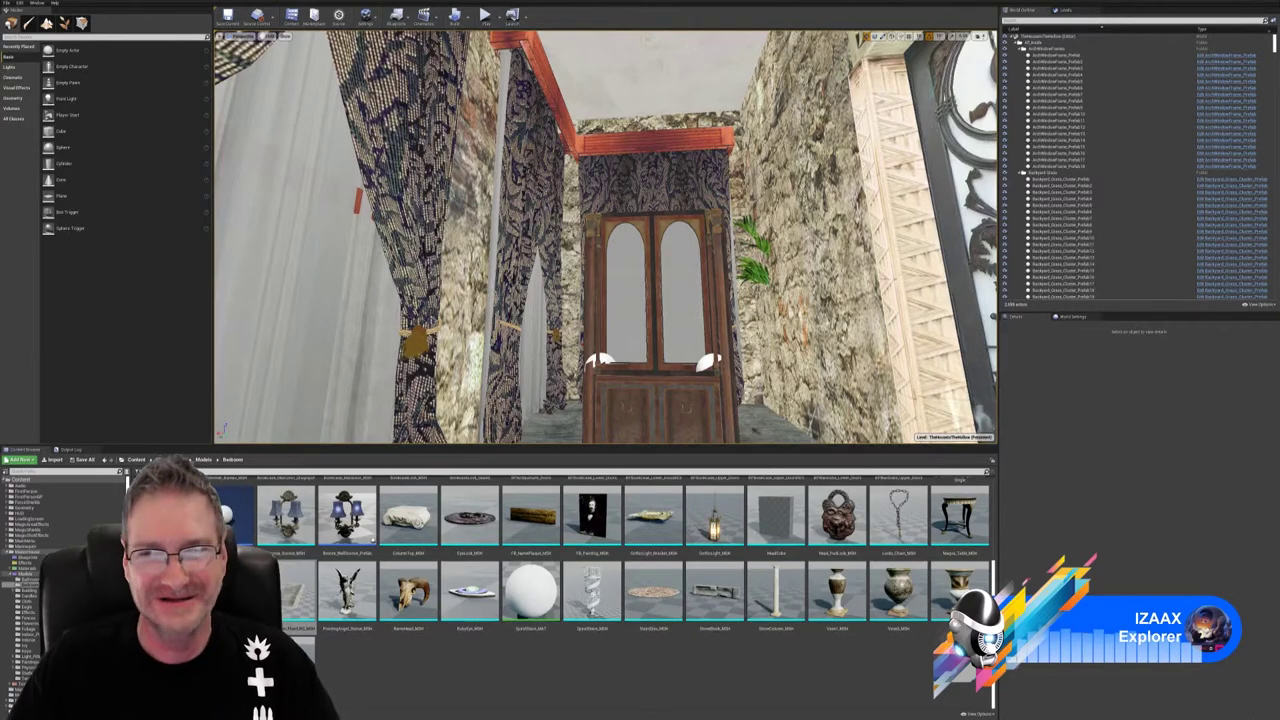
- Slide the ceiling panel beside the black-and-gold curtain away from its neighbouring panel, opening a strip of bare ceiling between them
right_click_drag(606, 237, 340, 195)
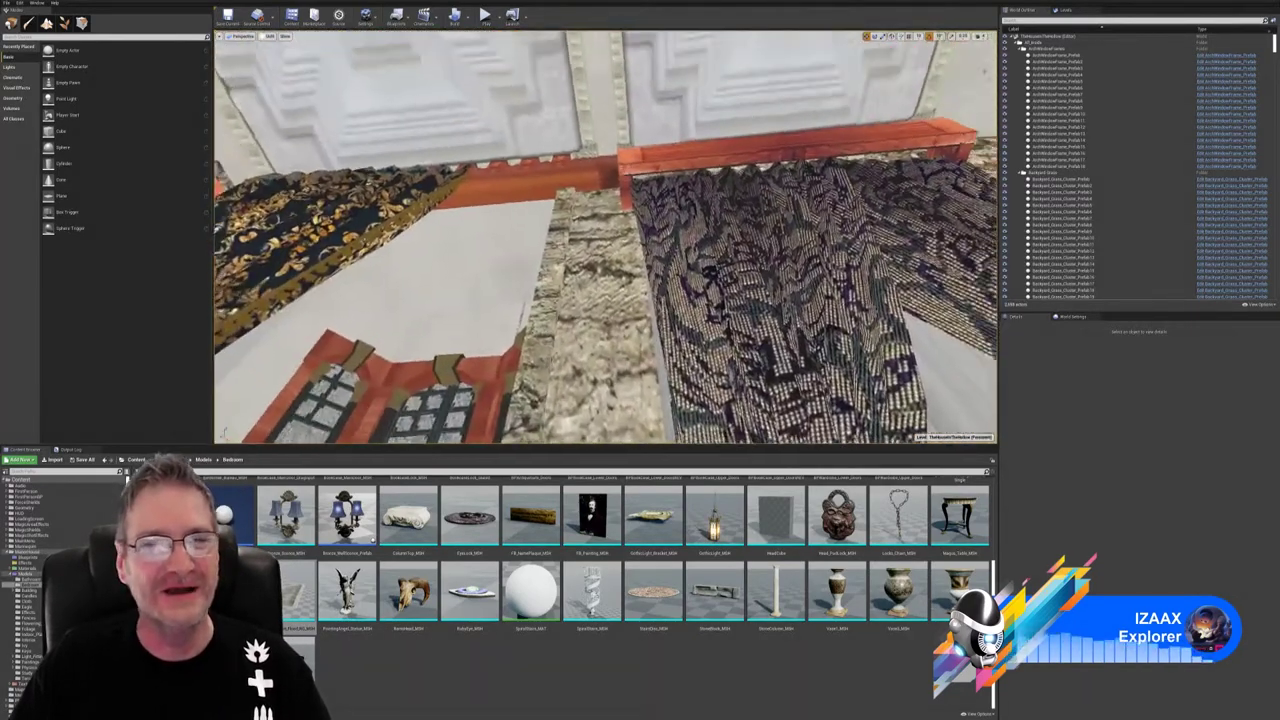
right_click_drag(750, 212, 610, 100)
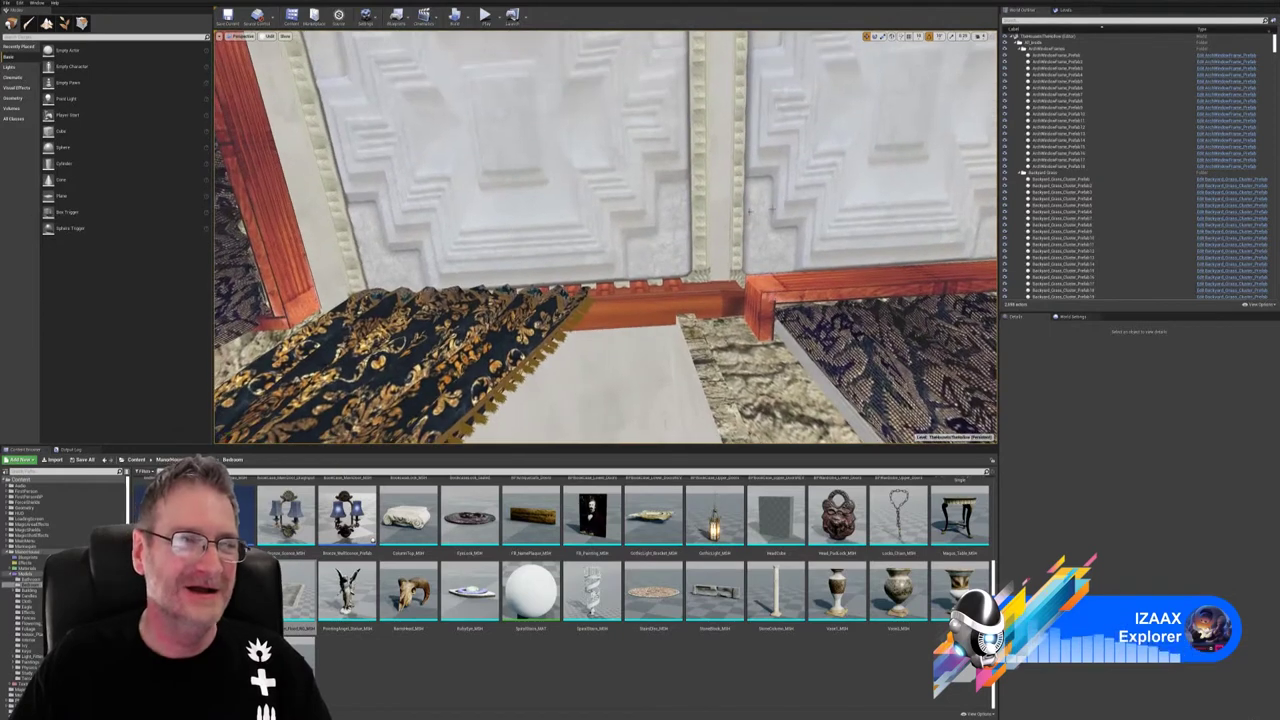
left_click(596, 174)
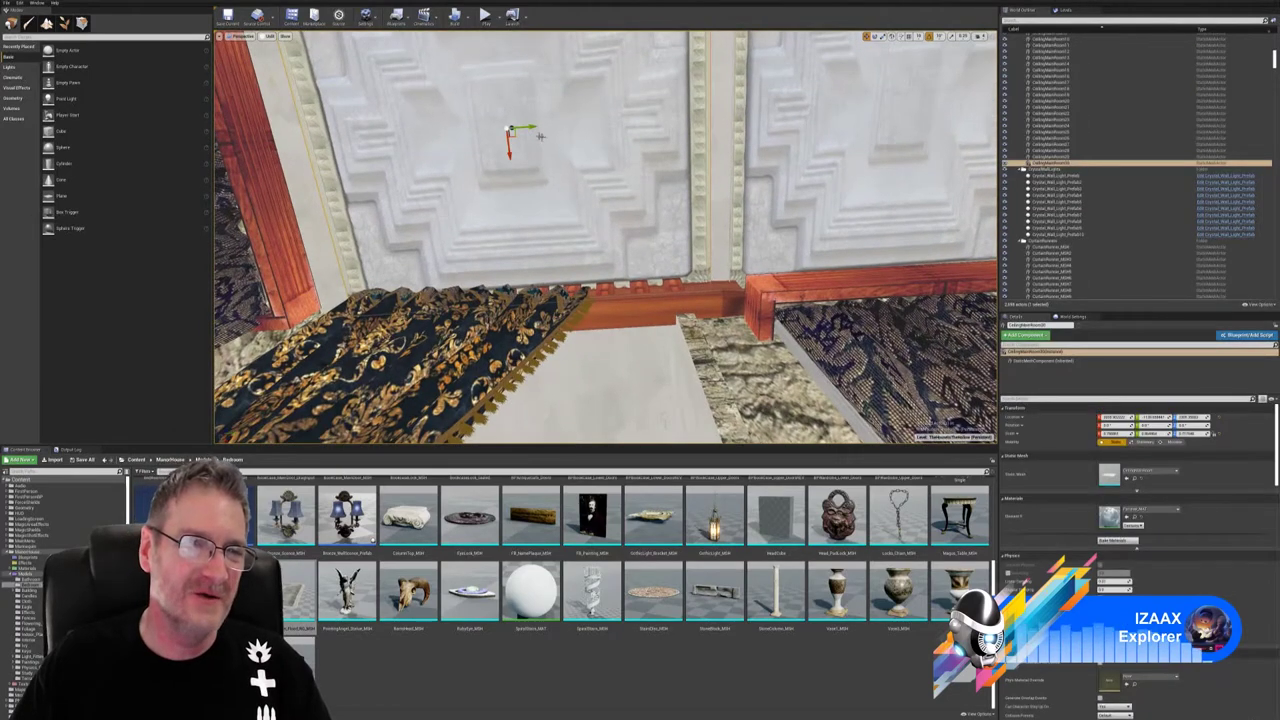
left_click_drag(528, 128, 501, 130)
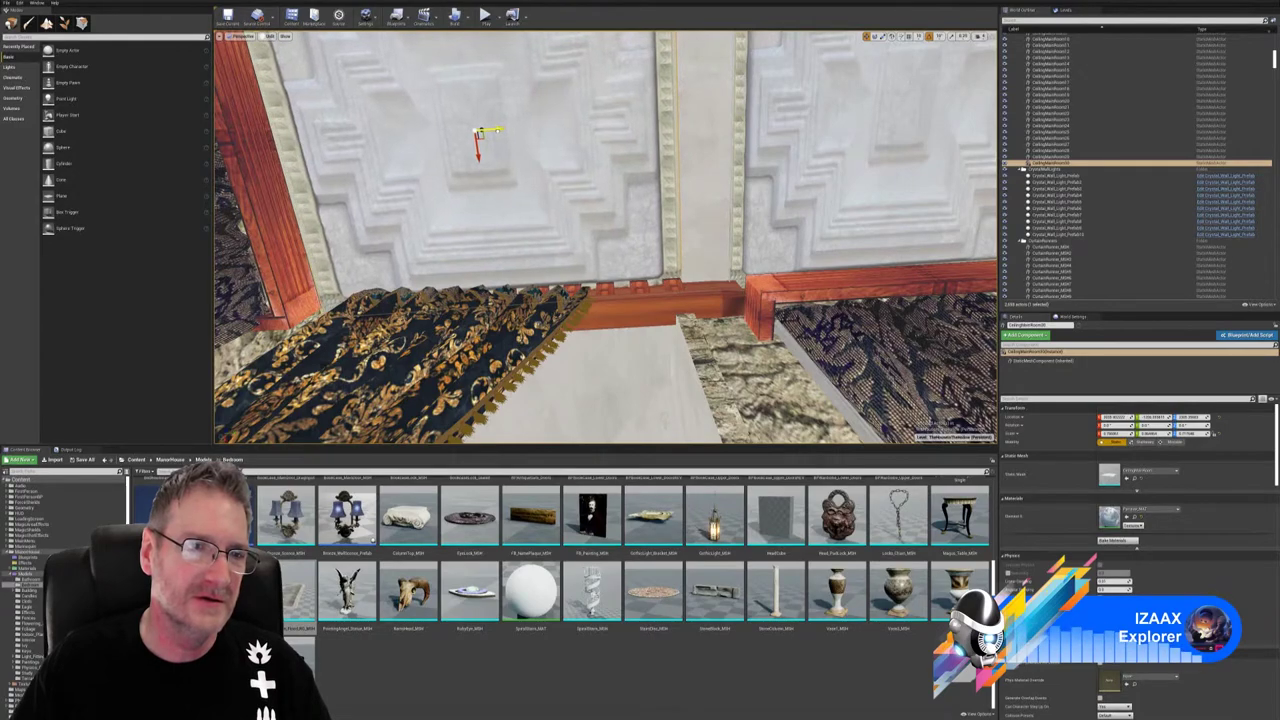
right_click_drag(505, 140, 400, 165)
mouse_move(606, 240)
right_mouse_down()
mouse_move(585, 200)
mouse_move(595, 310)
mouse_move(570, 304)
mouse_move(595, 306)
mouse_move(629, 229)
right_mouse_up()
right_click_drag(573, 275, 594, 250)
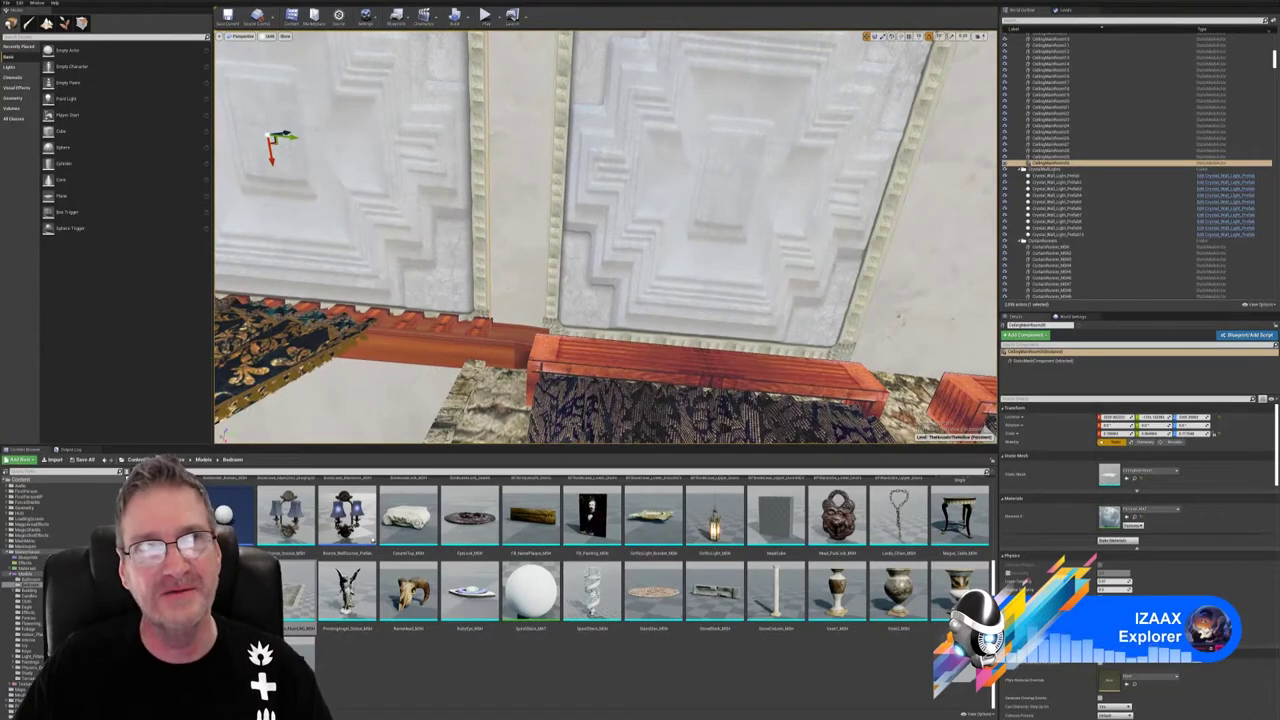
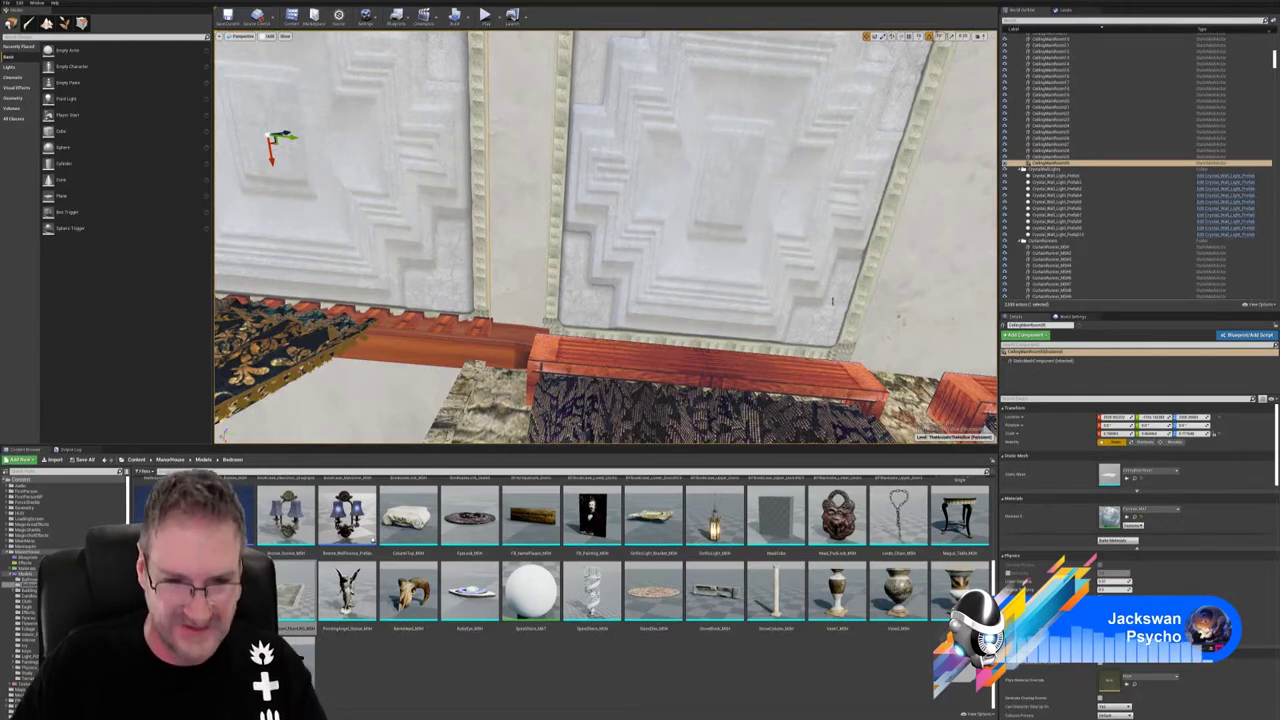
- Examine the bare ceiling section at the bedroom's wardrobe end, along with the red curtain rails, iron door and stone walls around it
mouse_move(649, 422)
right_mouse_down()
mouse_move(755, 425)
mouse_move(730, 390)
mouse_move(620, 385)
mouse_move(658, 404)
right_mouse_up()
right_click_drag(584, 374, 578, 368)
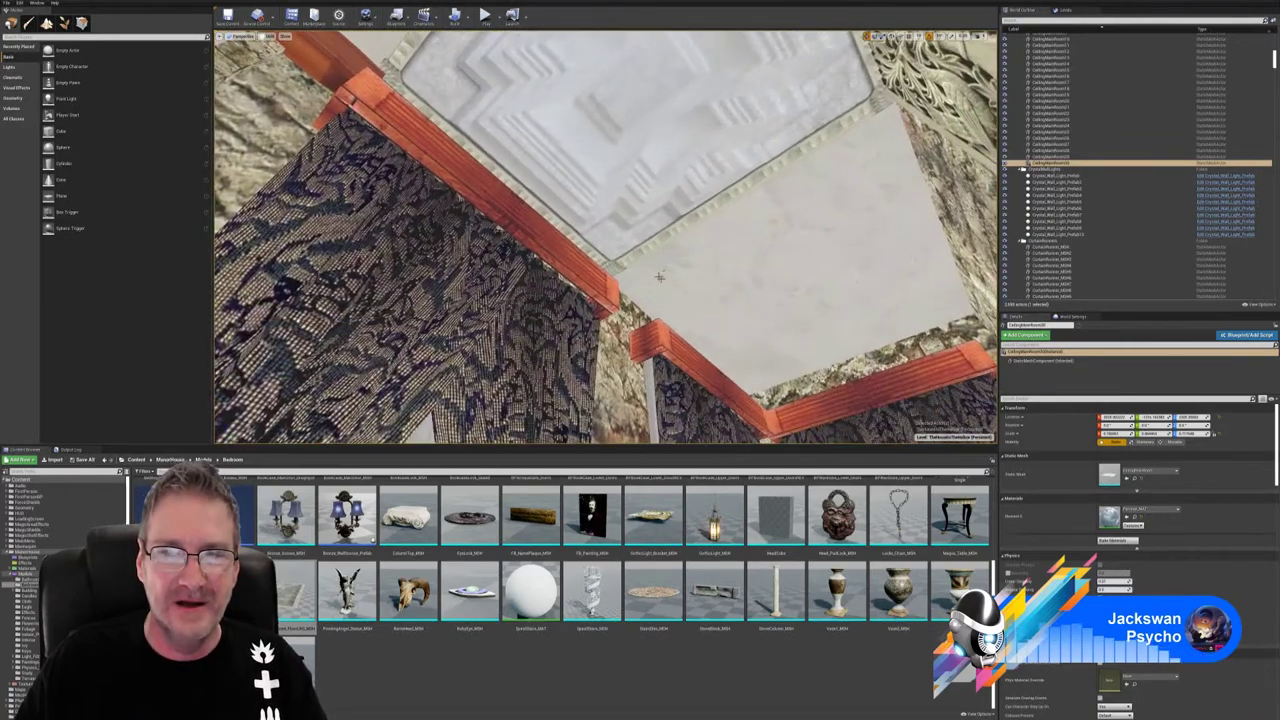
right_click_drag(800, 268, 770, 232)
key("w")
right_click_drag(610, 360, 610, 352)
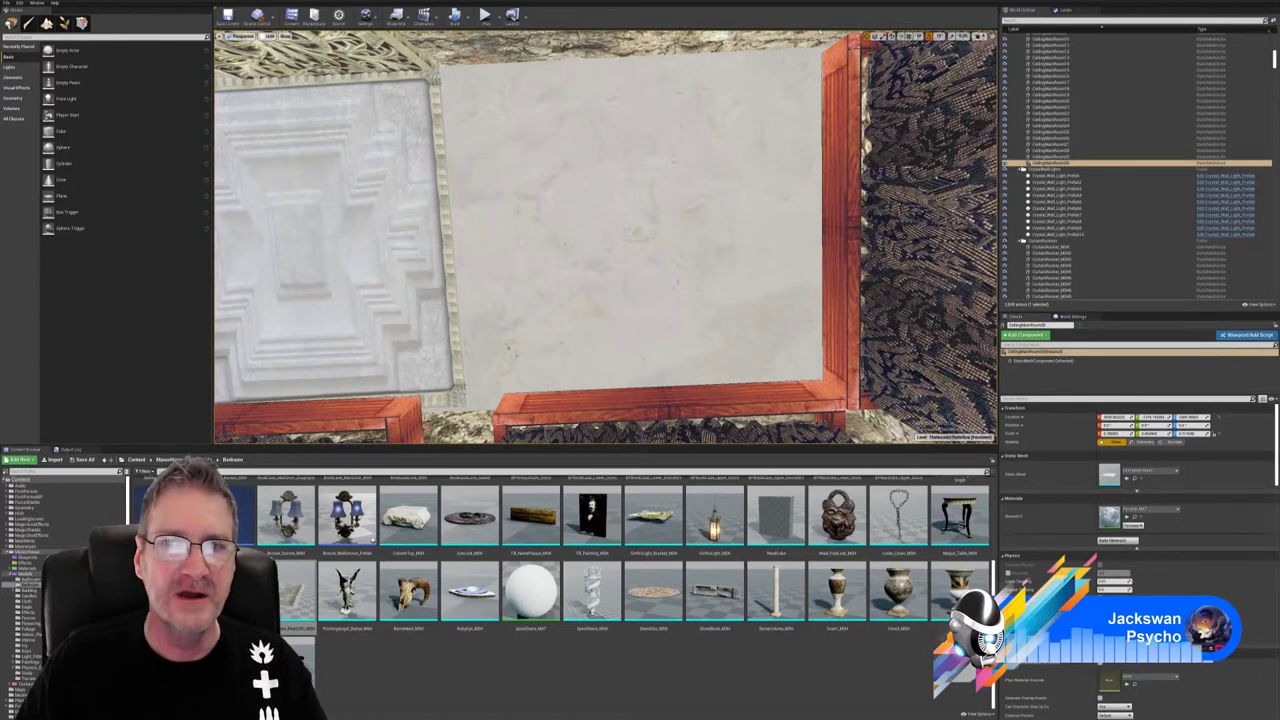
right_click_drag(640, 220, 800, 225)
mouse_move(652, 188)
right_mouse_down()
mouse_move(610, 215)
mouse_move(652, 188)
right_mouse_up()
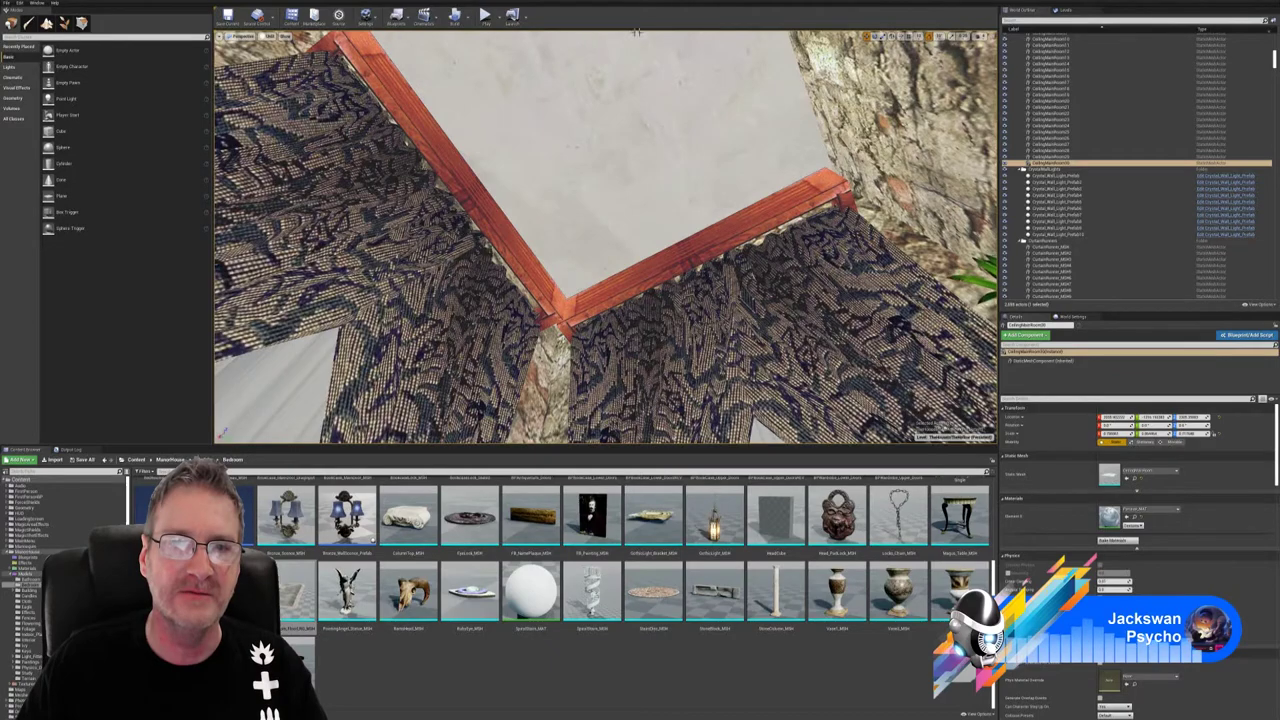
right_click_drag(612, 149, 590, 101)
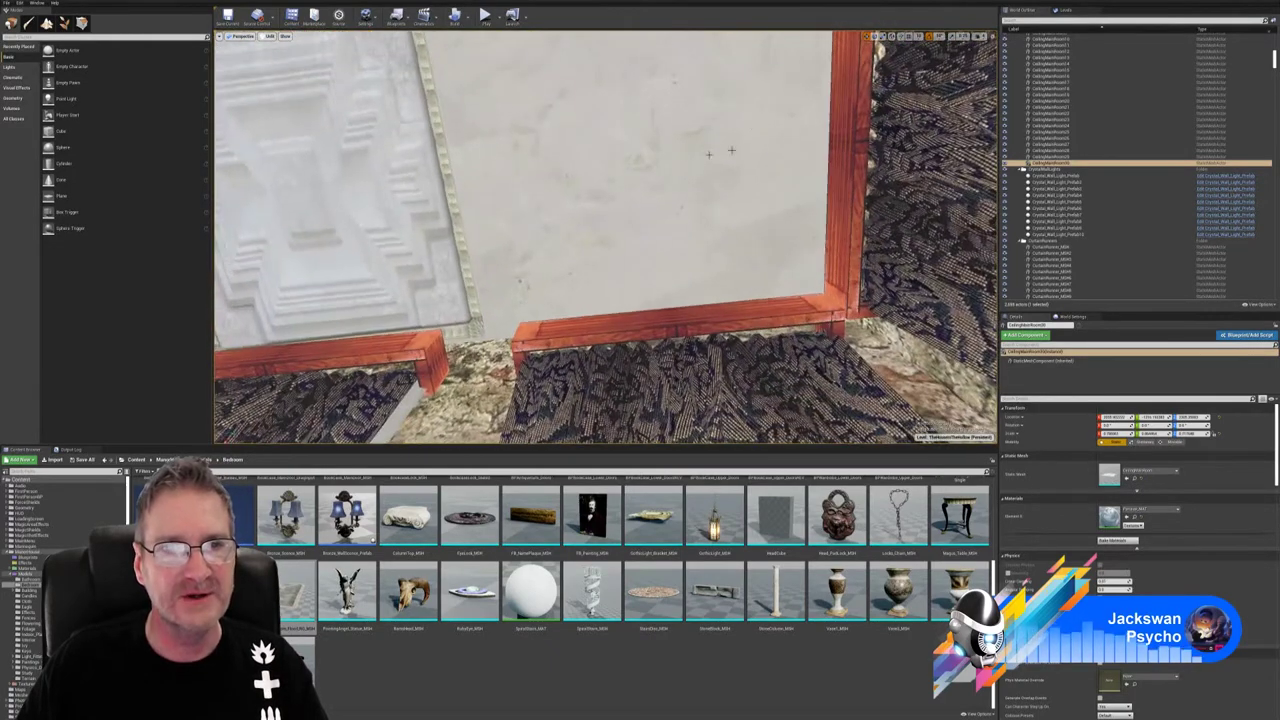
right_click_drag(561, 144, 730, 218)
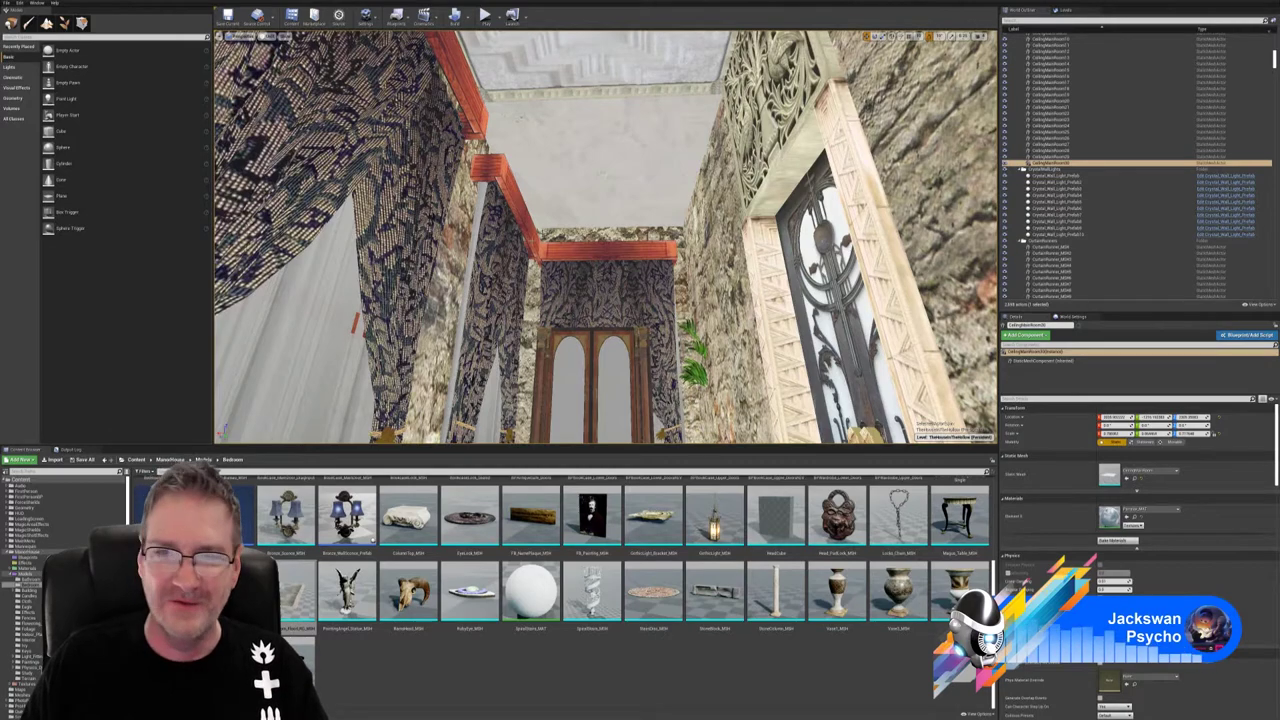
right_click_drag(606, 237, 606, 208)
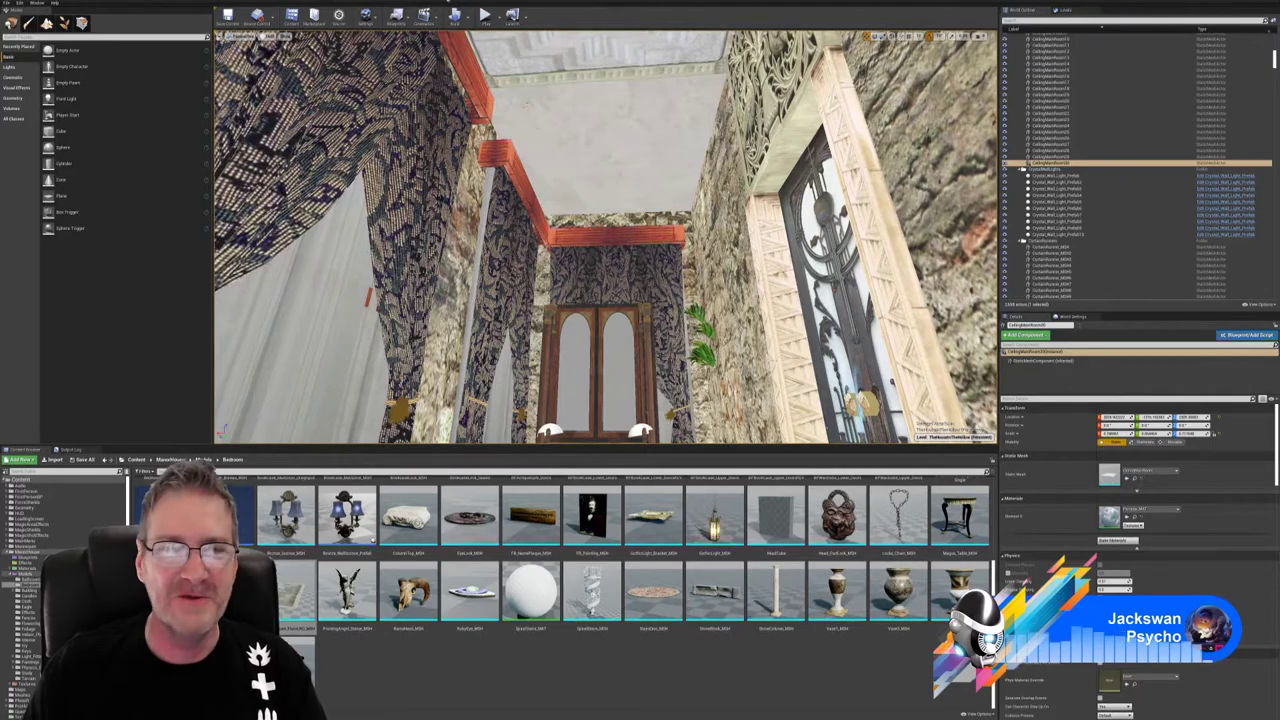
right_click_drag(593, 178, 690, 175)
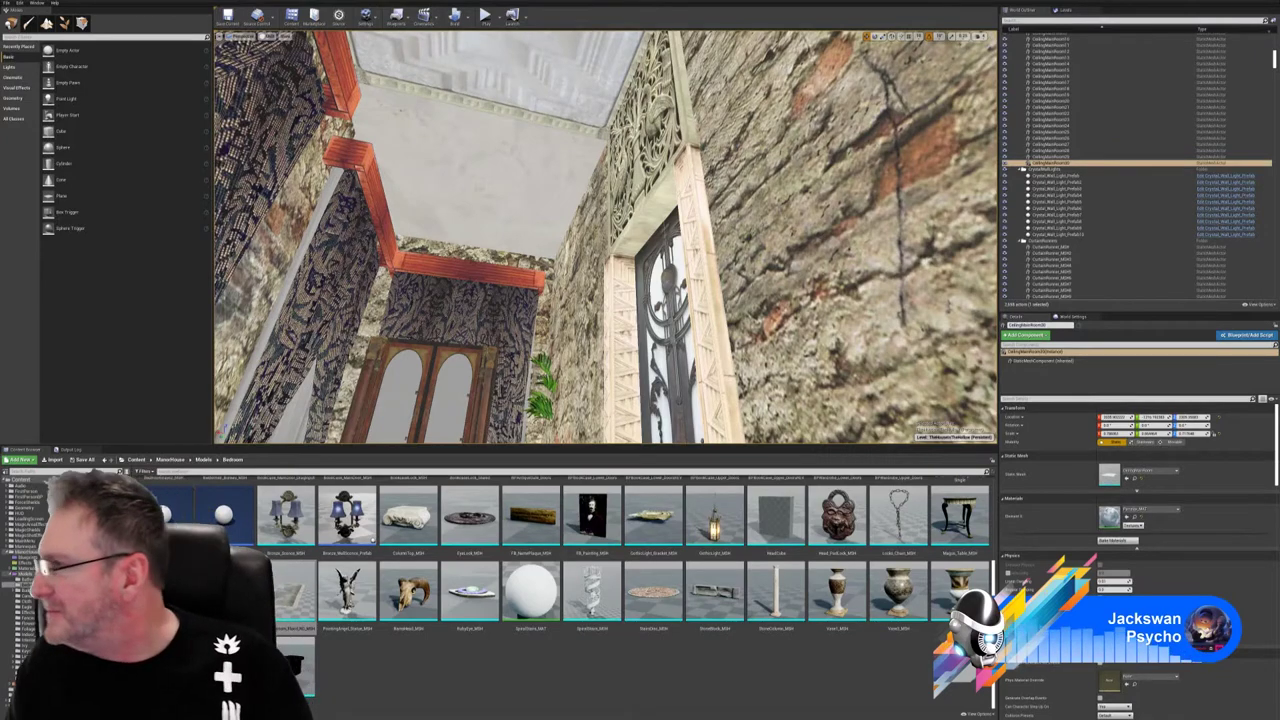
right_click_drag(606, 237, 720, 245)
right_click_drag(597, 249, 470, 210)
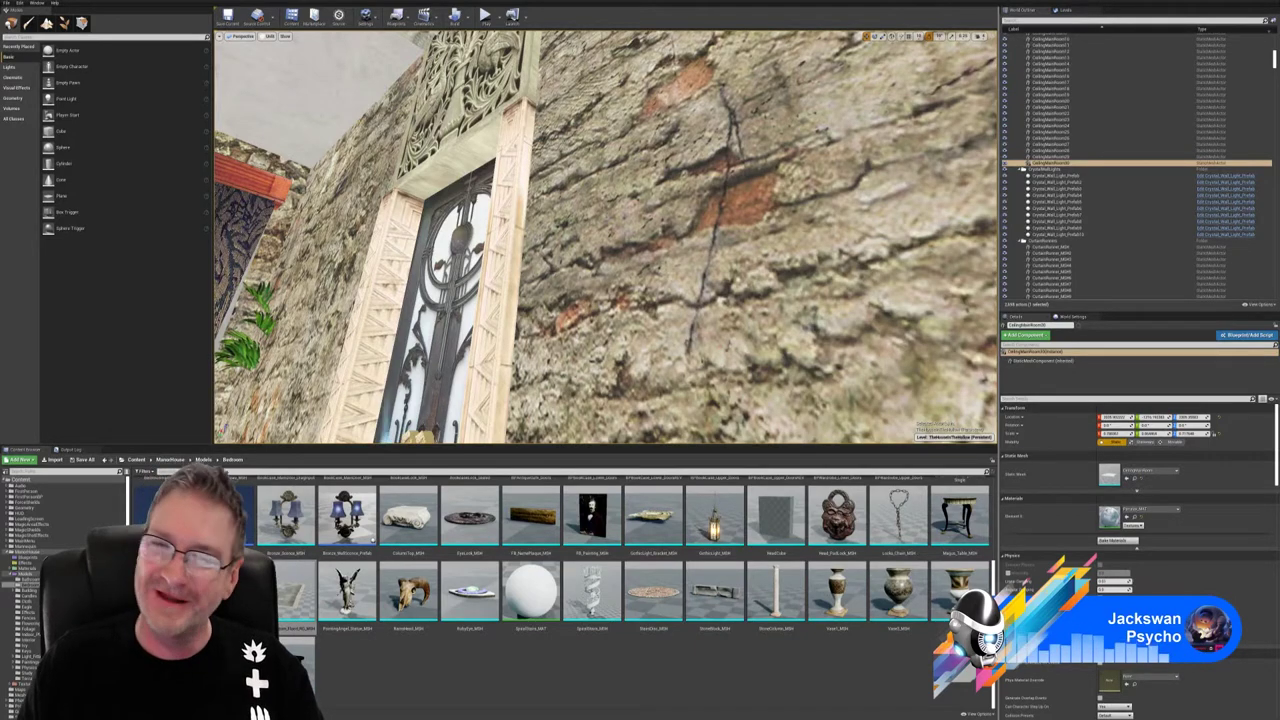
- Select the carved wooden arch in the main room together with its scrolled ironwork and half-circle stained glass
key("w")
mouse_move(606, 237)
right_mouse_down()
mouse_move(670, 300)
mouse_move(662, 275)
mouse_move(680, 270)
mouse_move(465, 275)
mouse_move(500, 270)
mouse_move(400, 262)
mouse_move(415, 275)
right_mouse_up()
key("w")
right_click_drag(680, 240, 730, 225)
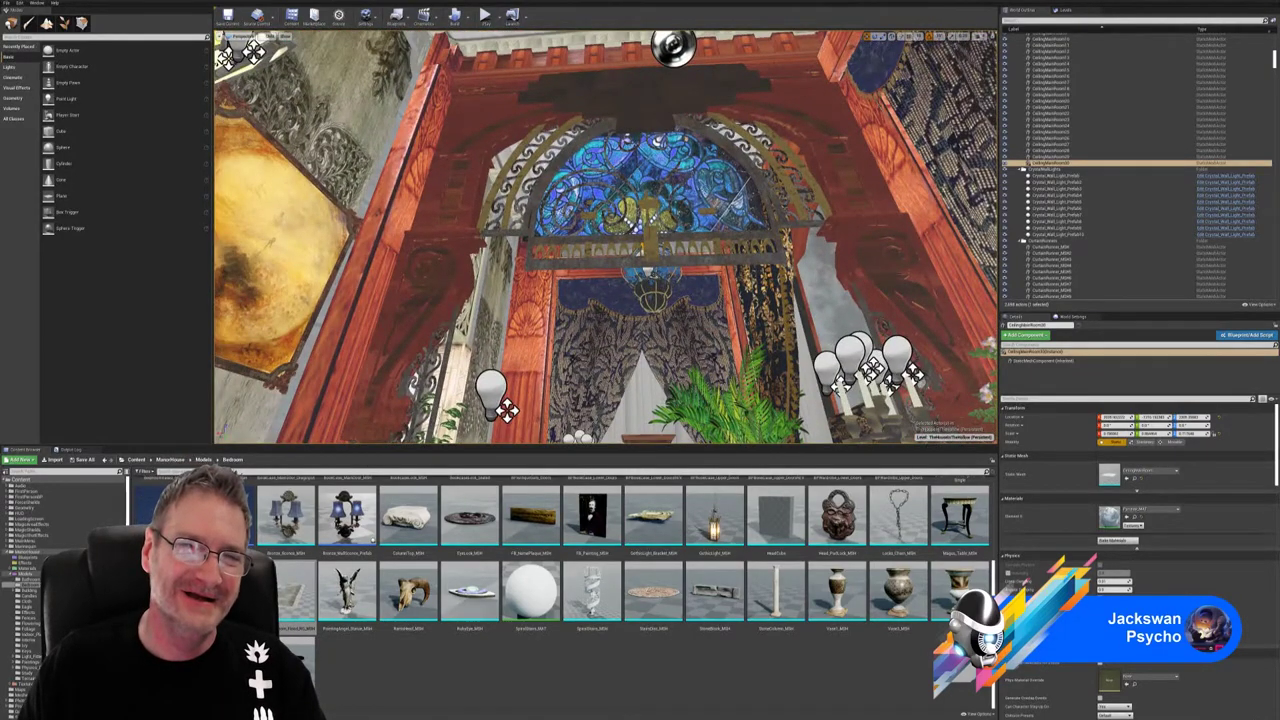
left_click(621, 124)
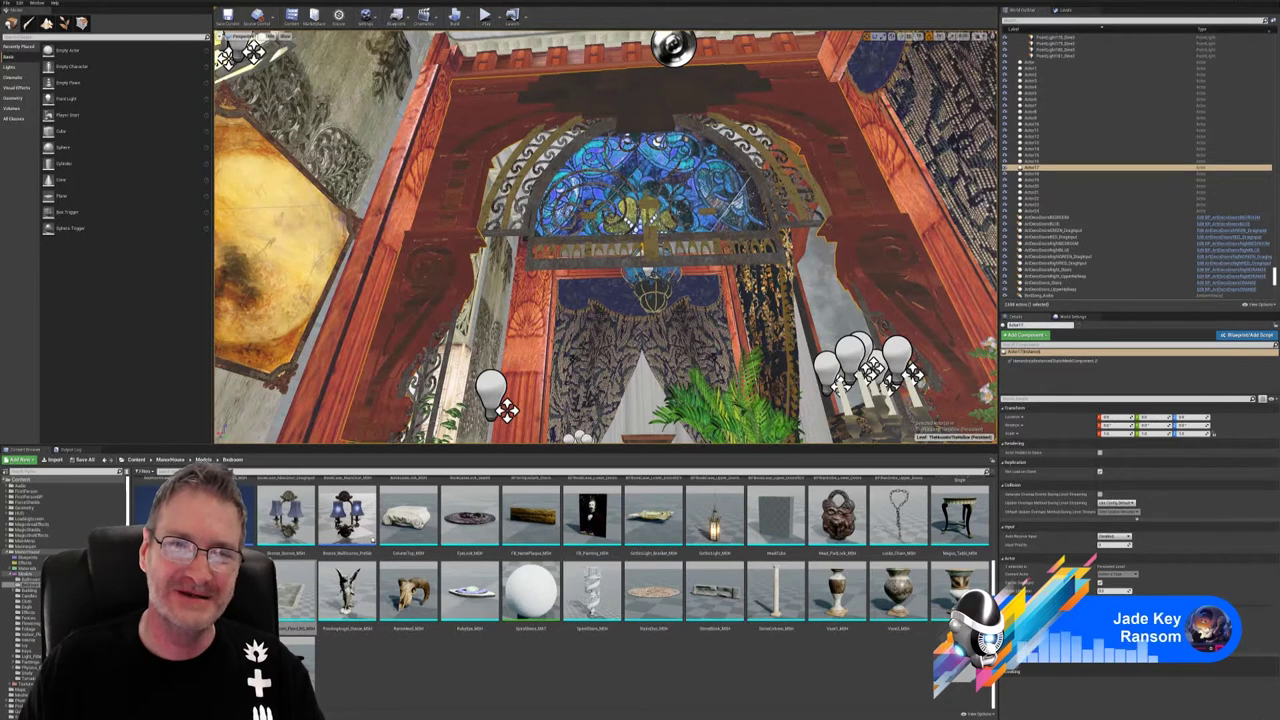
left_click(582, 136, "ctrl")
left_click(604, 172, "ctrl")
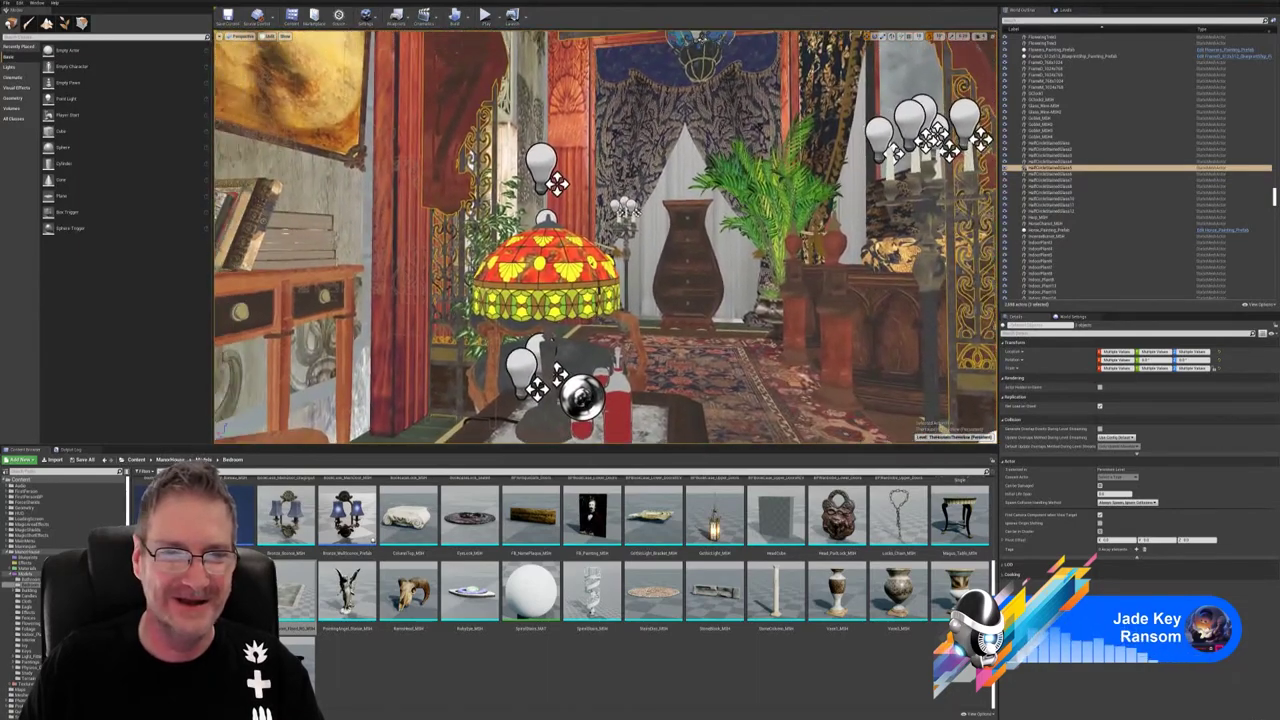
right_click_drag(606, 237, 645, 125)
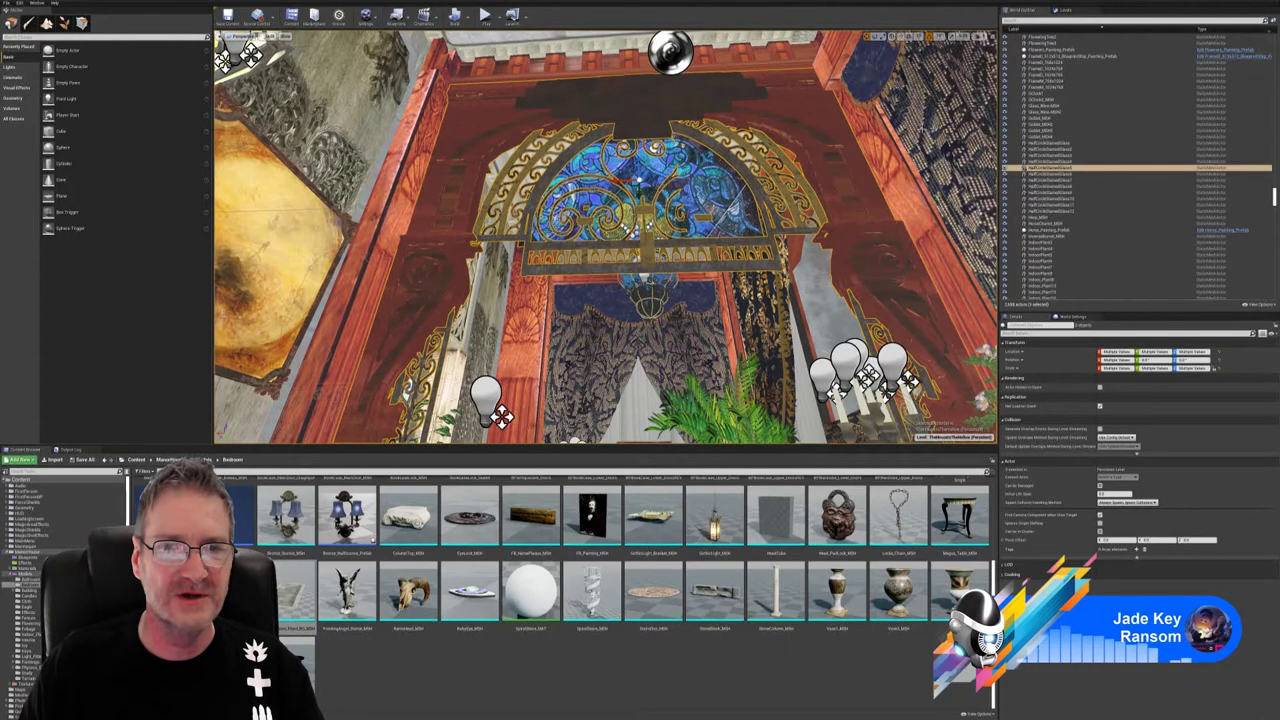
mouse_move(596, 214)
right_mouse_down()
mouse_move(596, 263)
mouse_move(599, 202)
mouse_move(580, 242)
mouse_move(578, 214)
right_mouse_up()
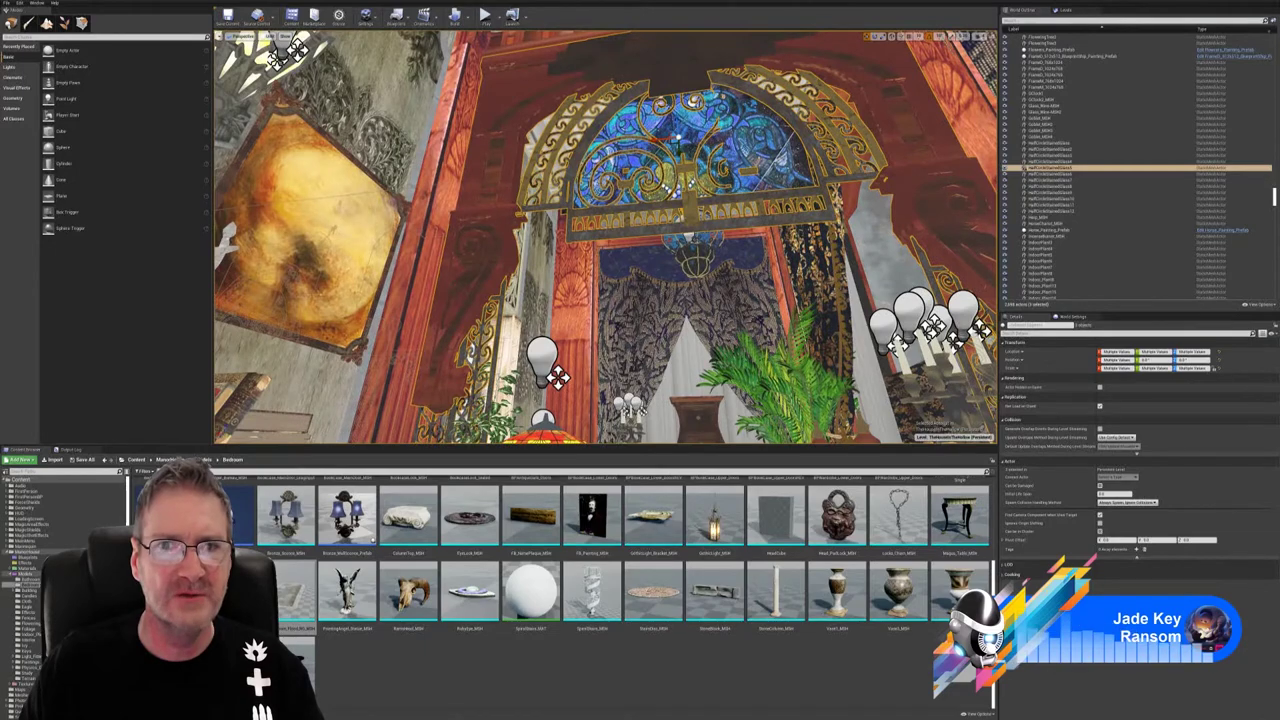
right_click_drag(580, 216, 612, 253)
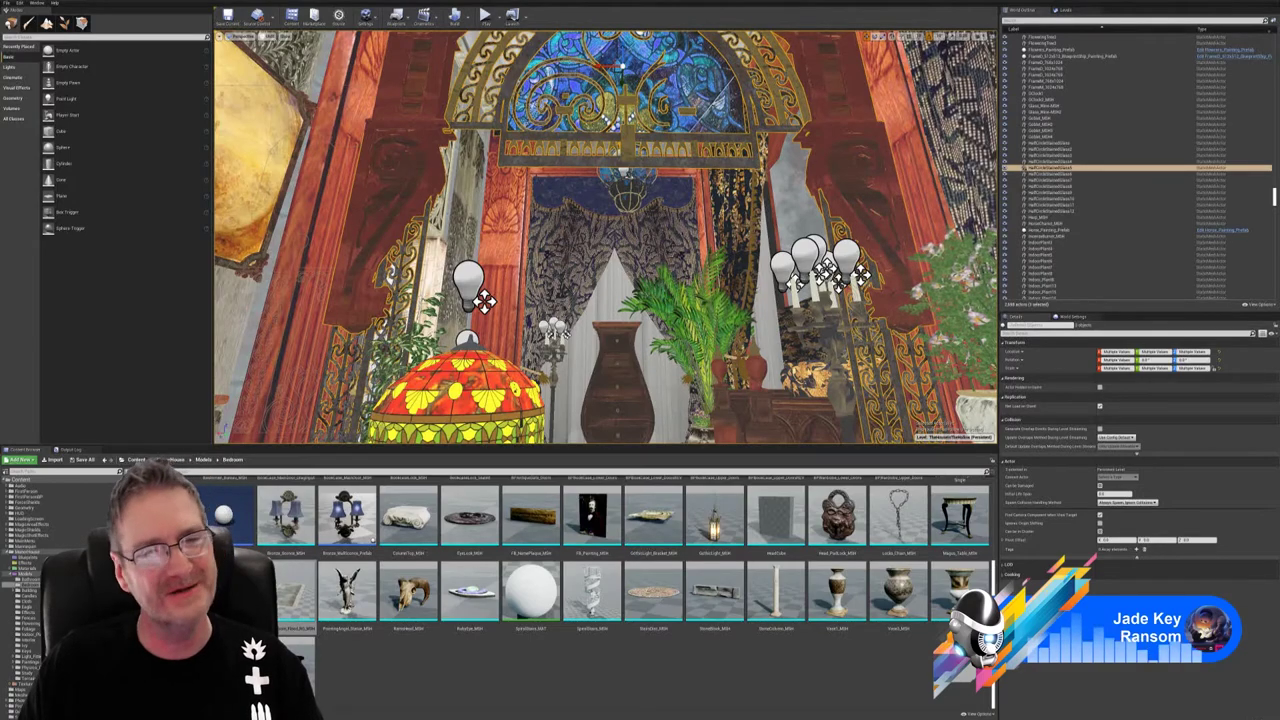
right_click_drag(606, 240, 590, 140)
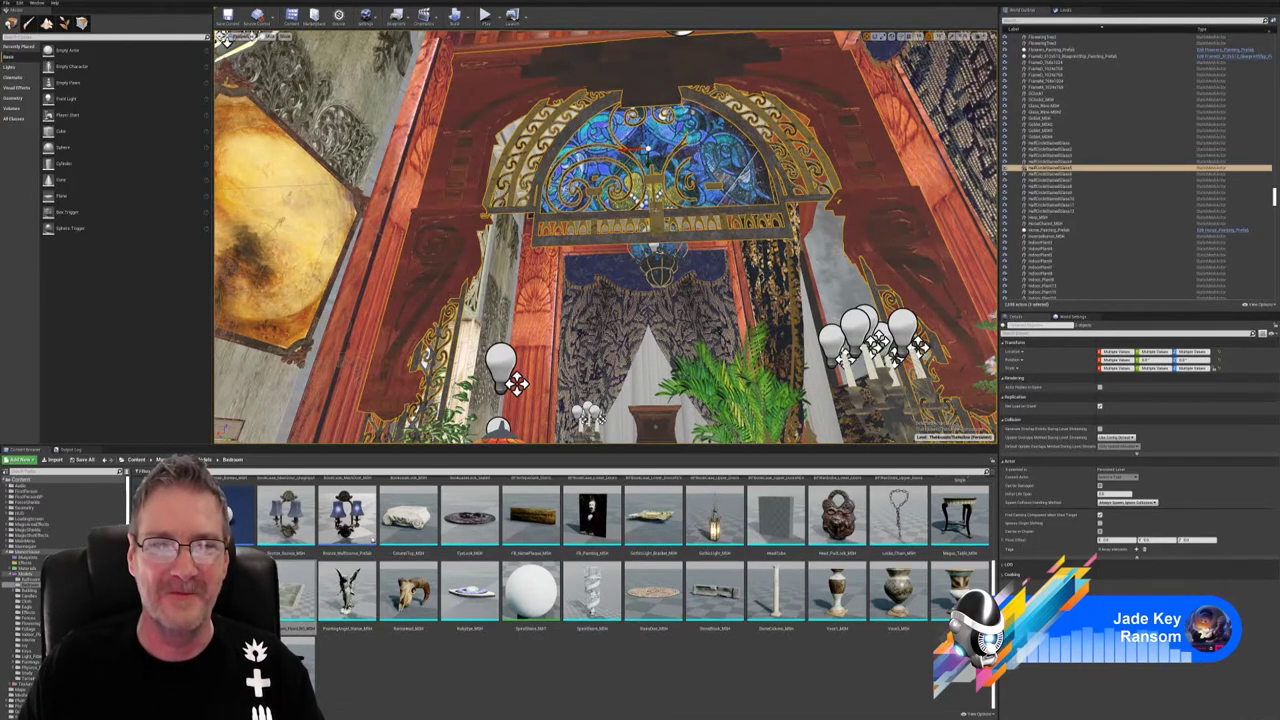
mouse_move(650, 212)
right_mouse_down()
mouse_move(648, 370)
mouse_move(660, 204)
right_mouse_up()
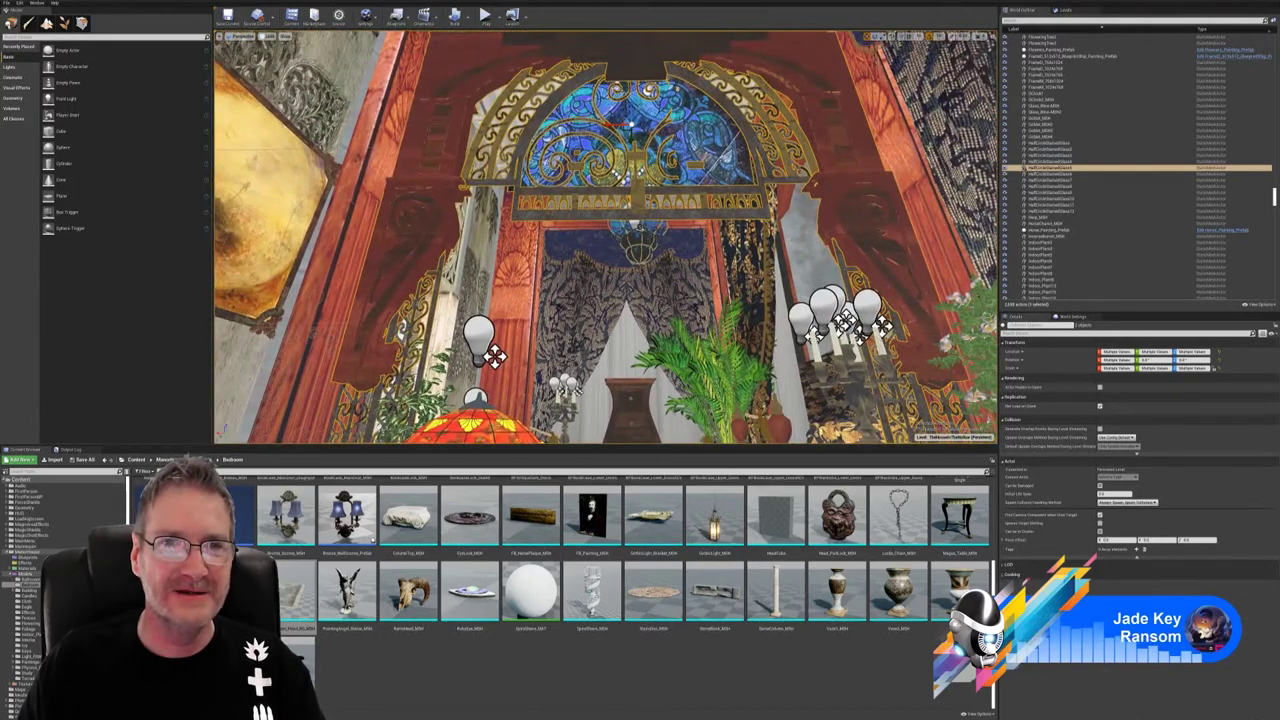
- Try out a duplicate of the selected arch, ironwork and stained glass in the master bedroom, and delete that duplicate
right_click(645, 60)
mouse_move(690, 162)
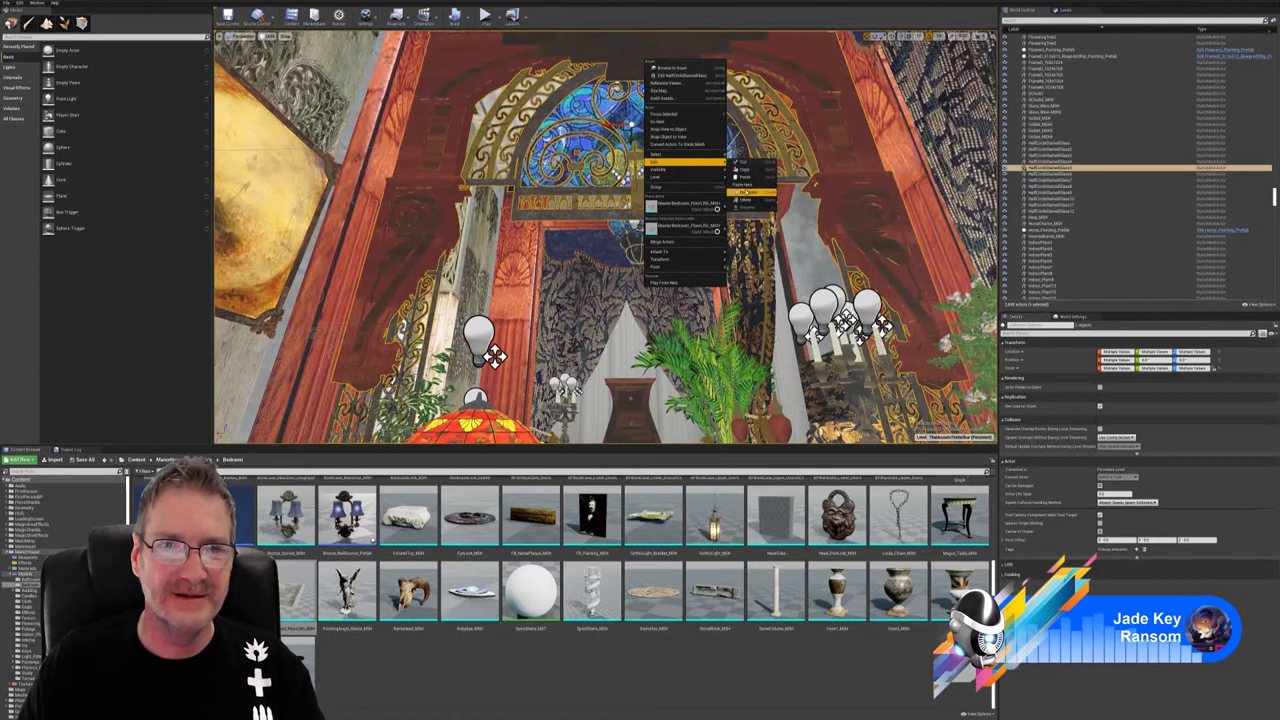
left_click(750, 192)
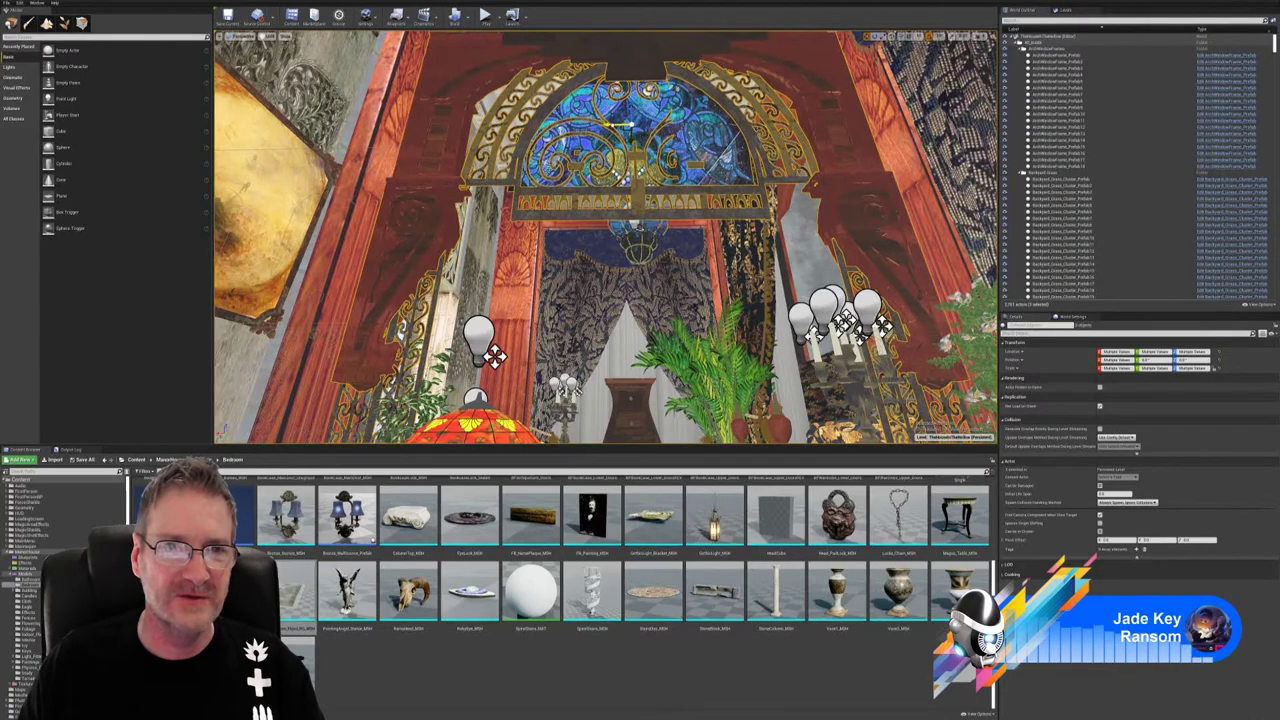
right_click_drag(678, 193, 740, 258)
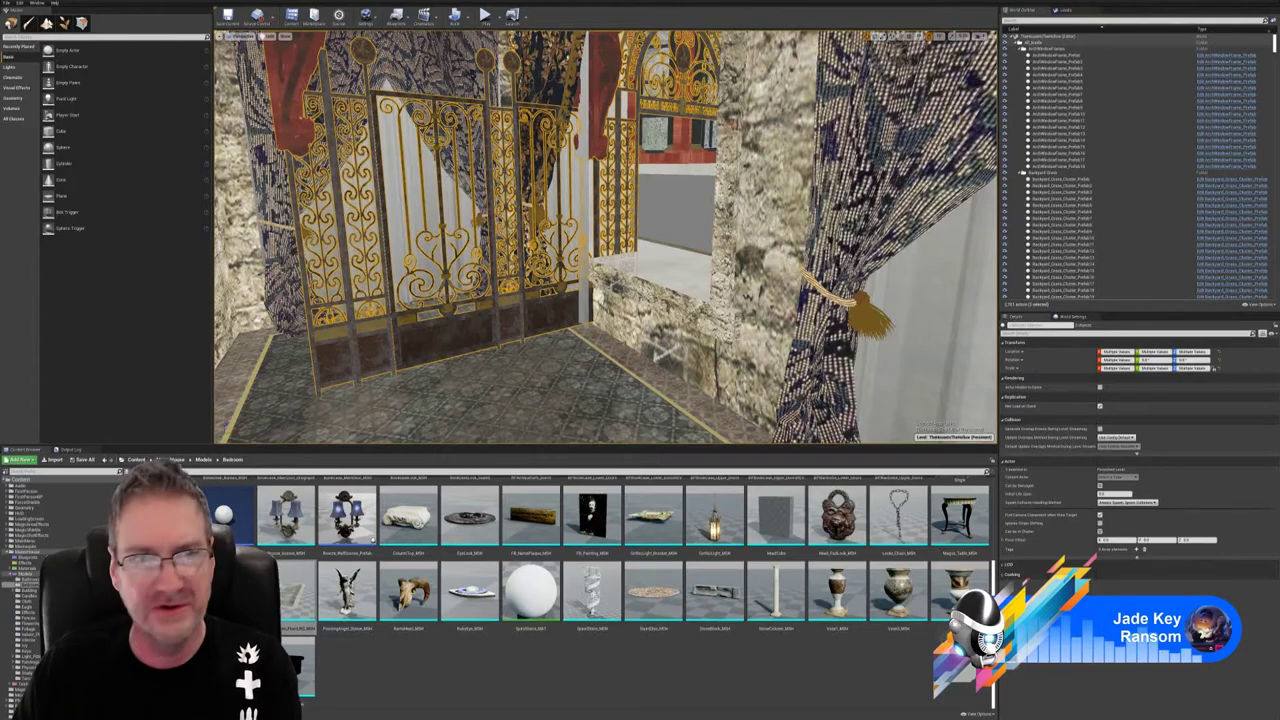
key("Delete")
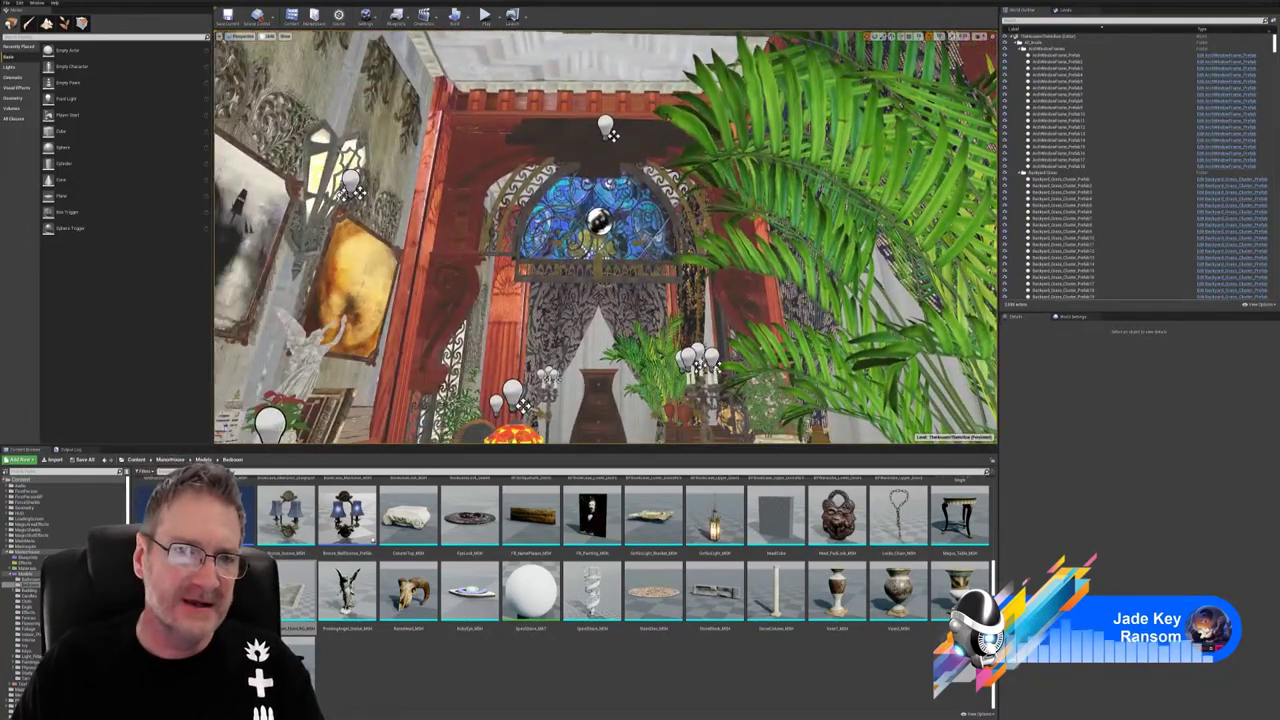
- Inspect the main room's arches by selecting the scrolled ironwork and the carved wooden arch in turn and checking which pieces each selection covers
left_click(589, 256)
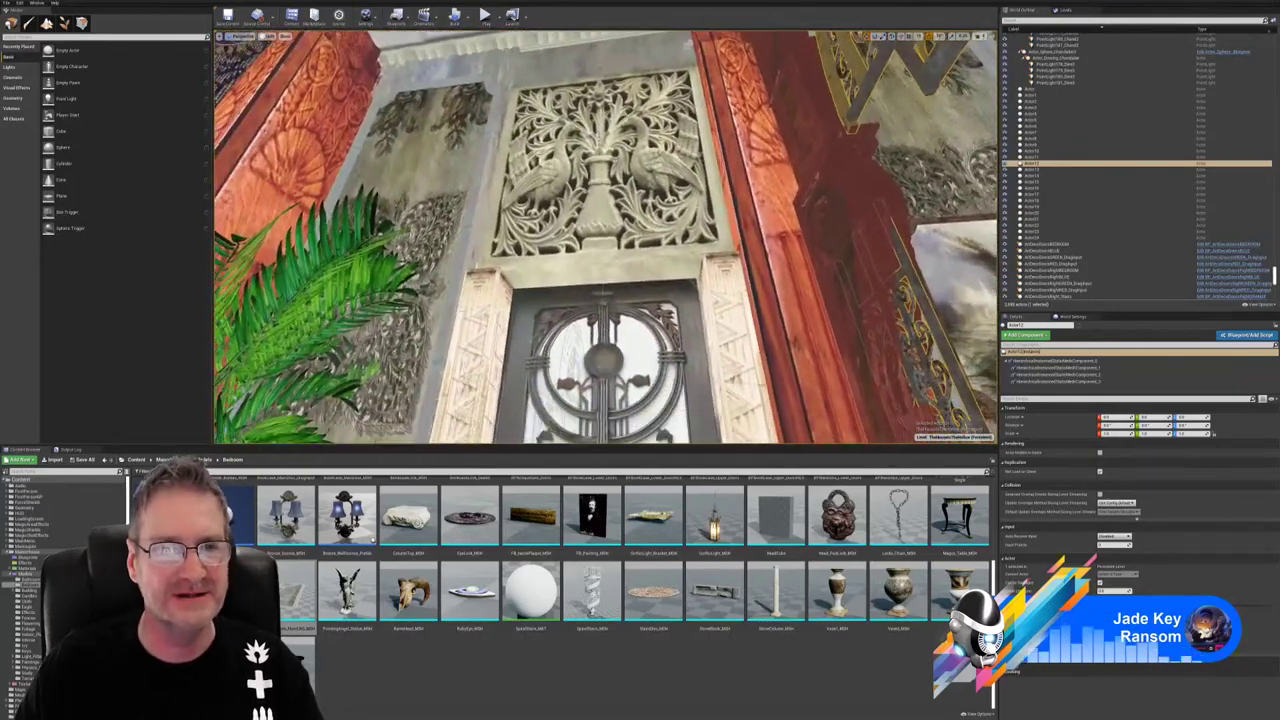
right_click_drag(606, 237, 803, 285)
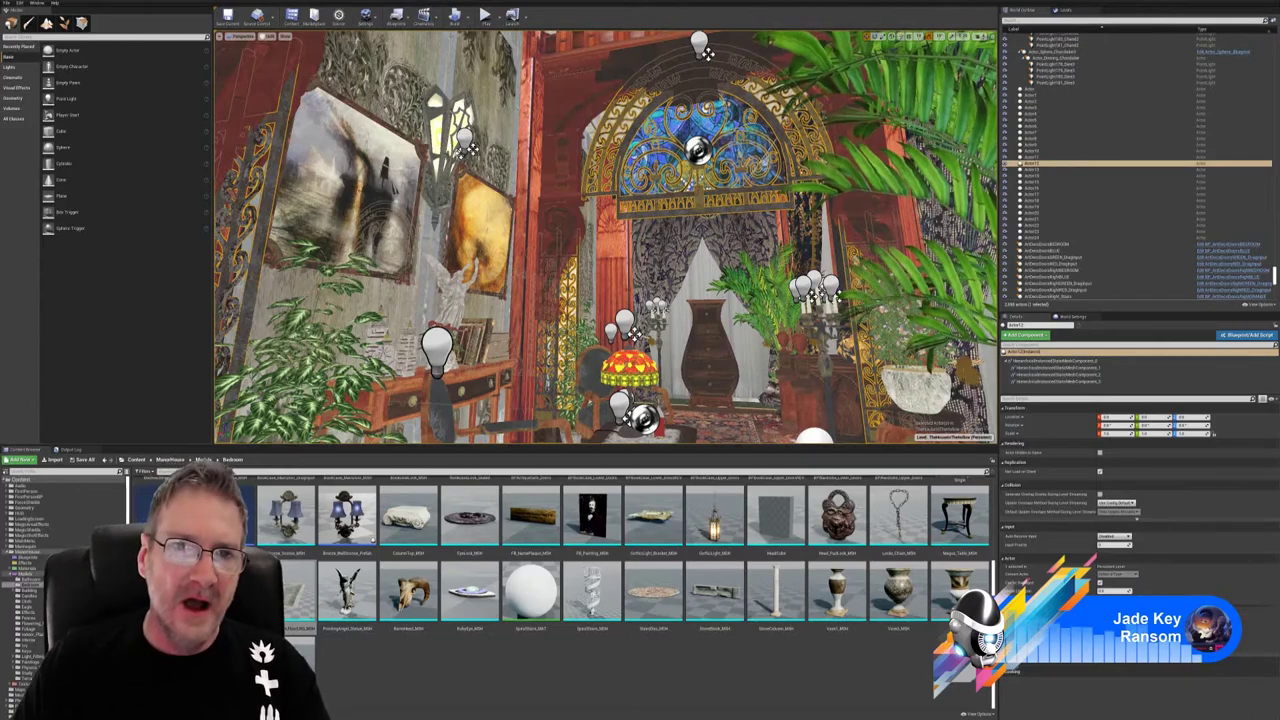
left_click(575, 120)
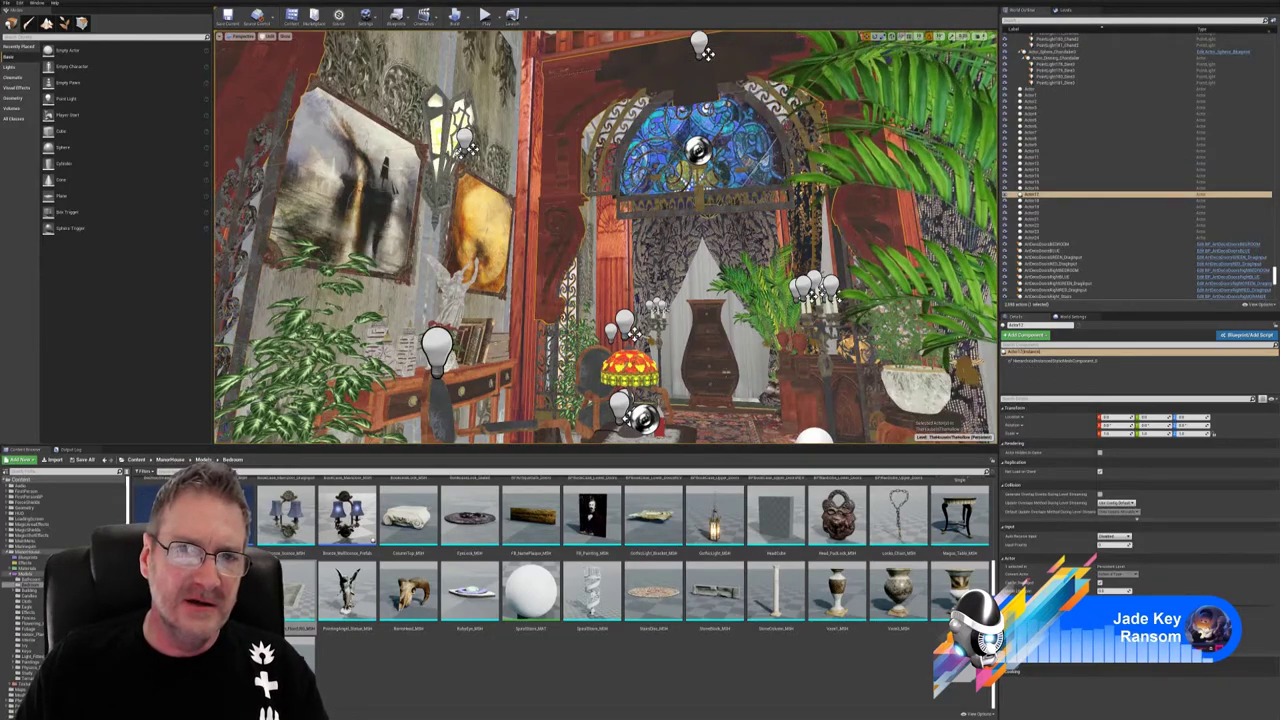
right_click_drag(575, 120, 480, 130)
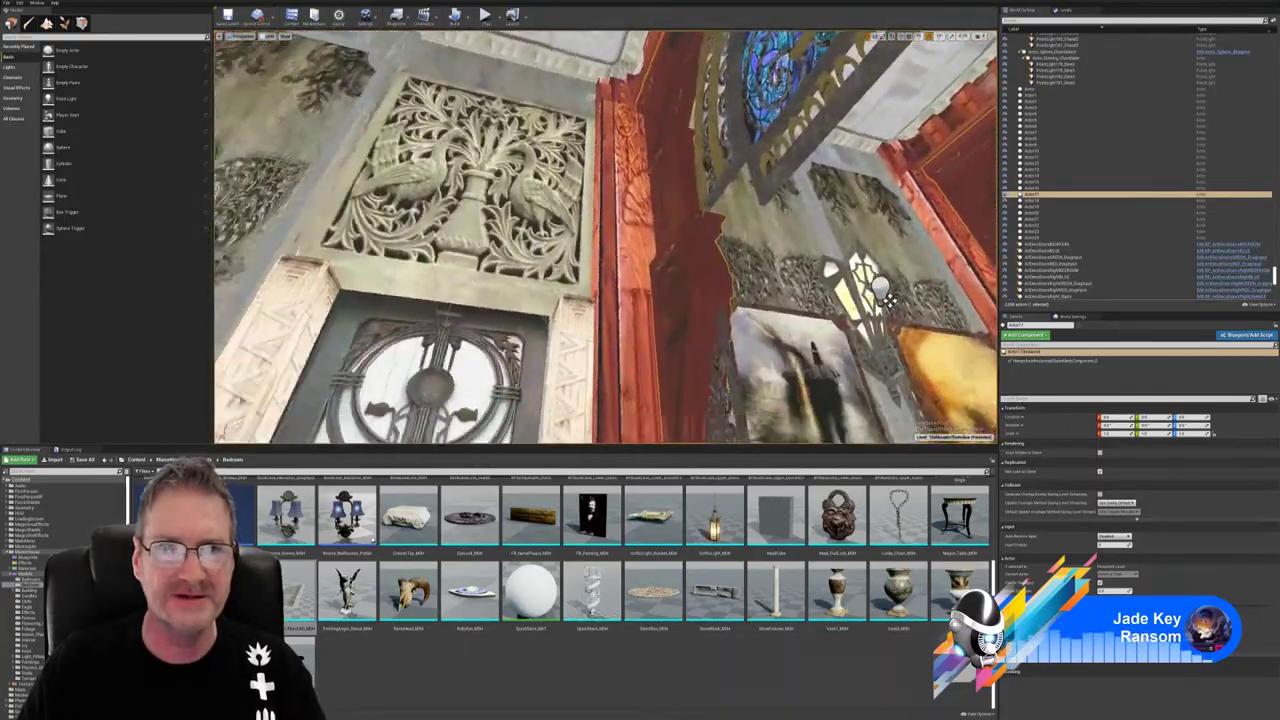
right_click_drag(887, 298, 950, 335)
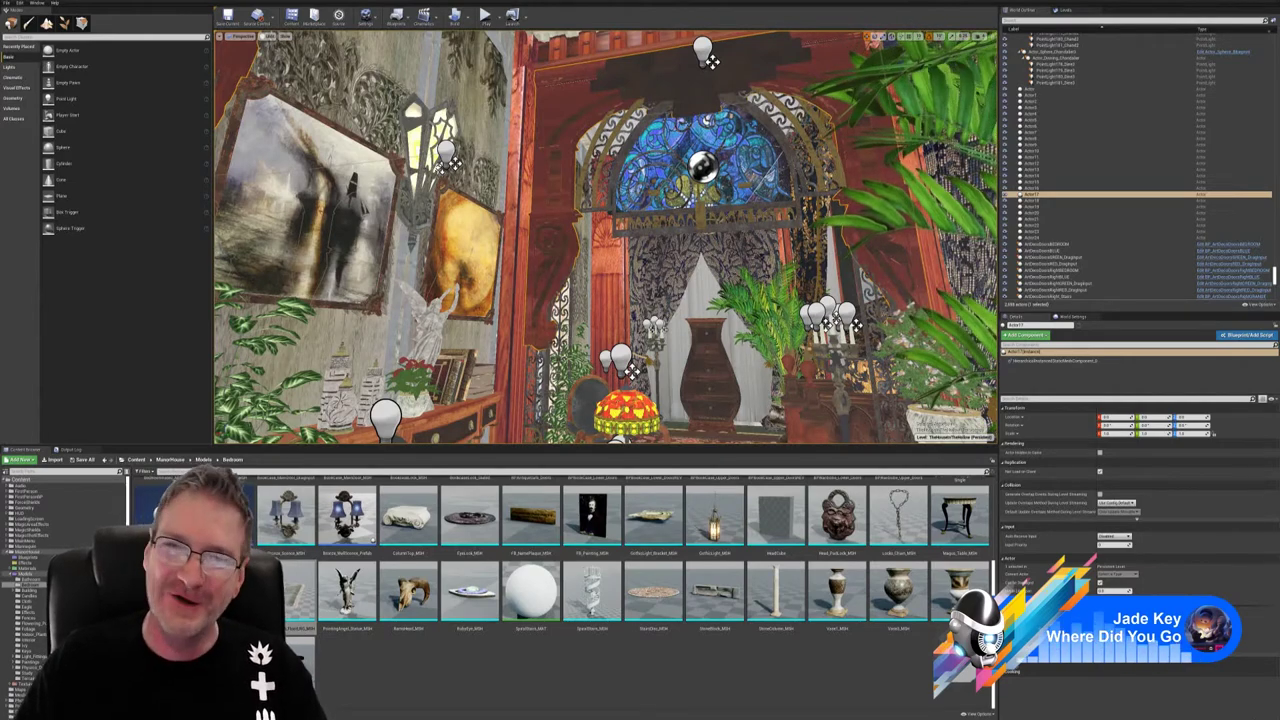
right_click_drag(698, 263, 668, 296)
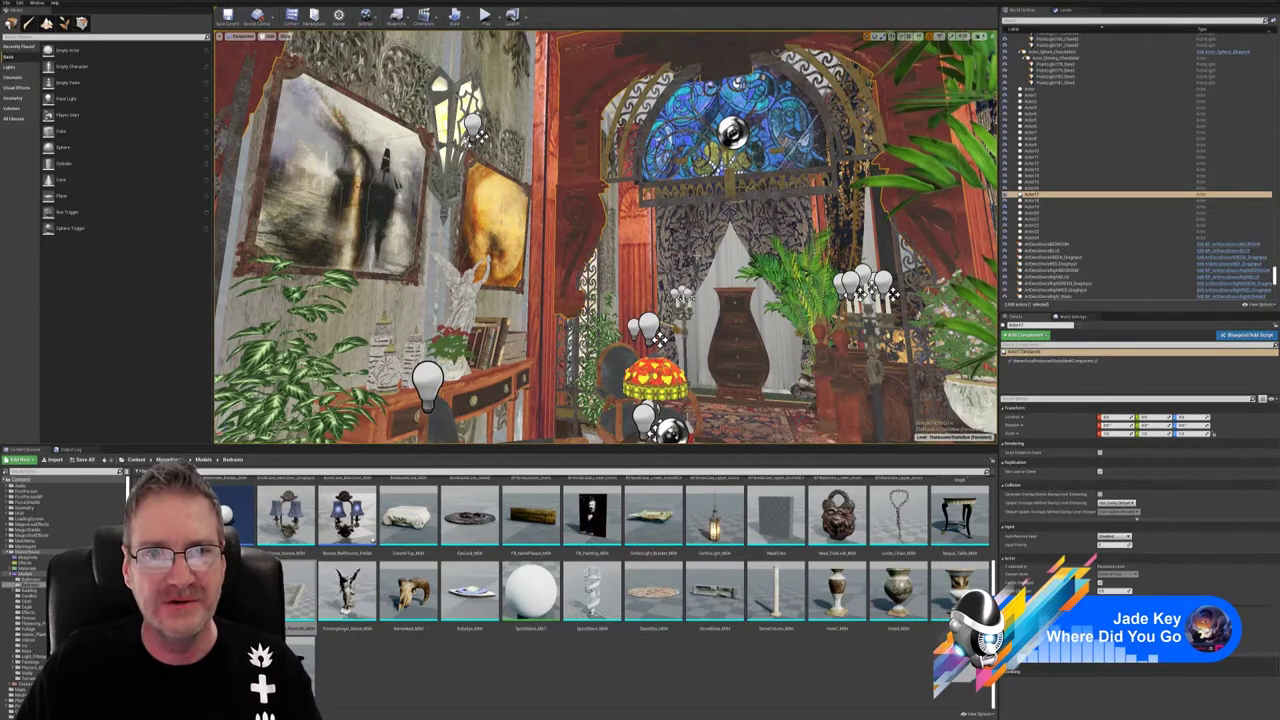
- Clear the selection, return to the master bedroom, and browse the manor's Building models for a wooden ceiling arch
key("Escape")
right_click_drag(668, 296, 818, 252)
key("w")
key("s")
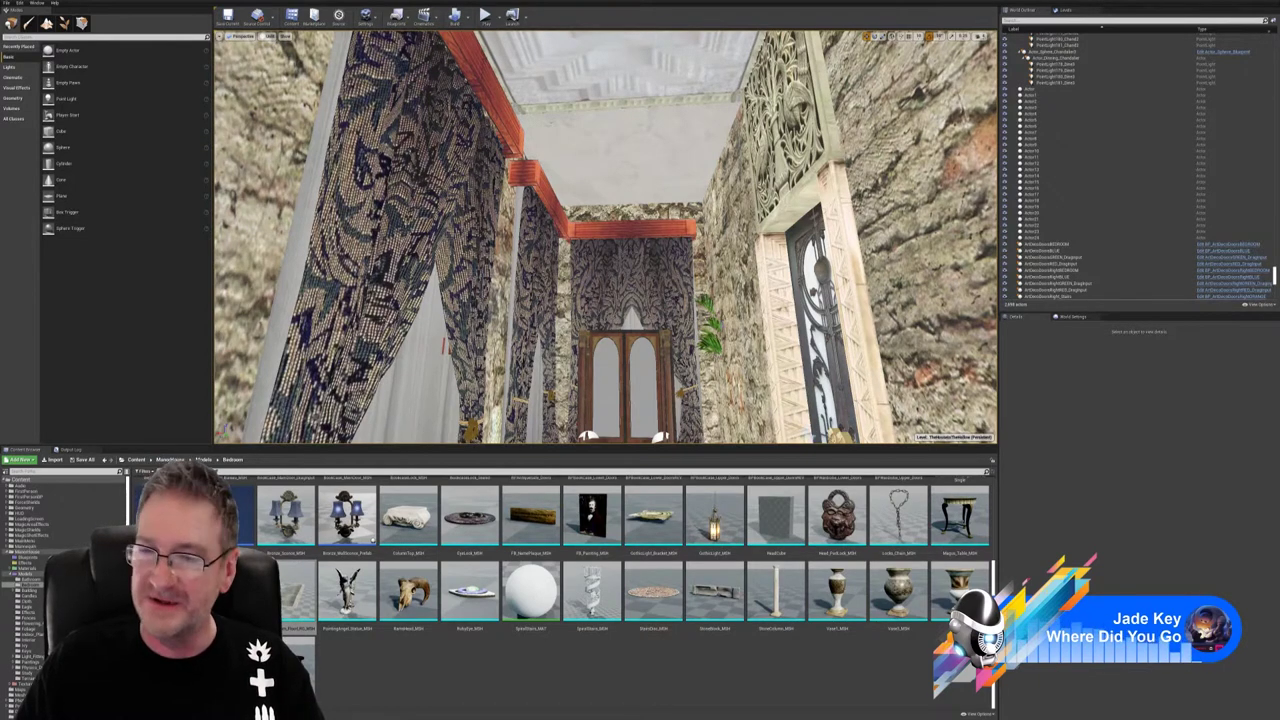
key("w")
mouse_move(606, 237)
right_mouse_down()
mouse_move(618, 322)
mouse_move(606, 320)
mouse_move(606, 225)
right_mouse_up()
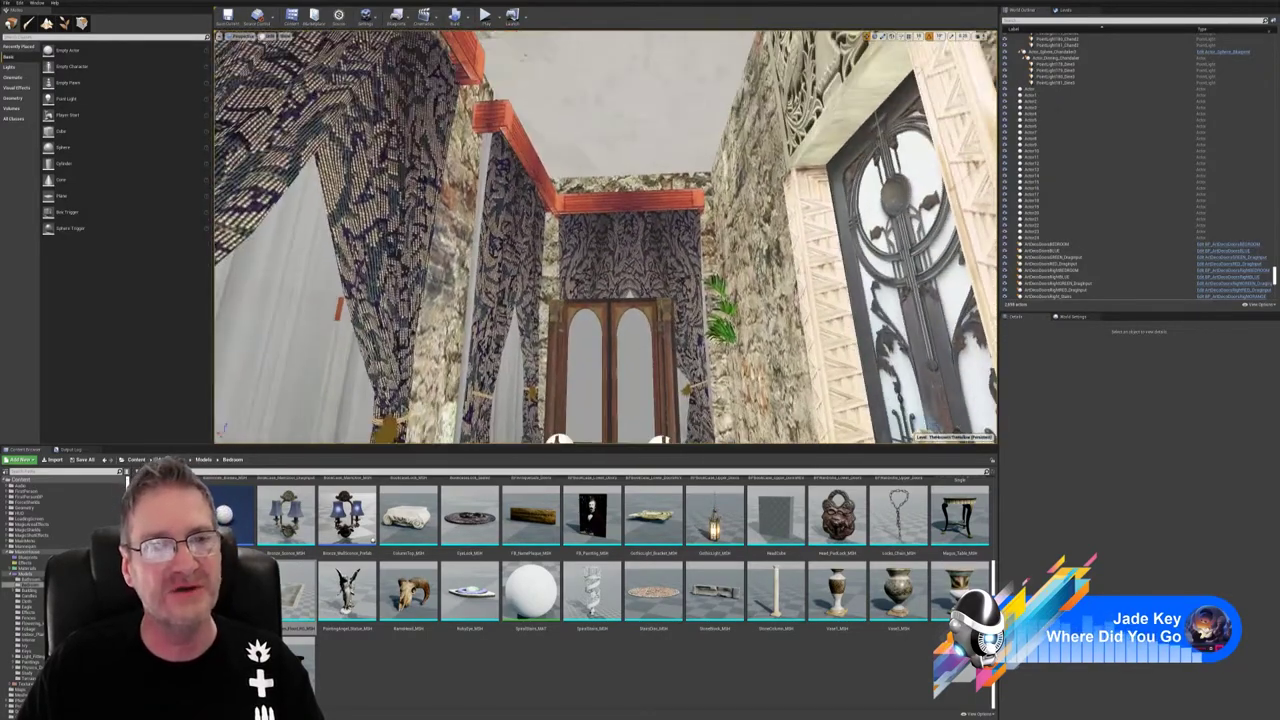
left_click(34, 591)
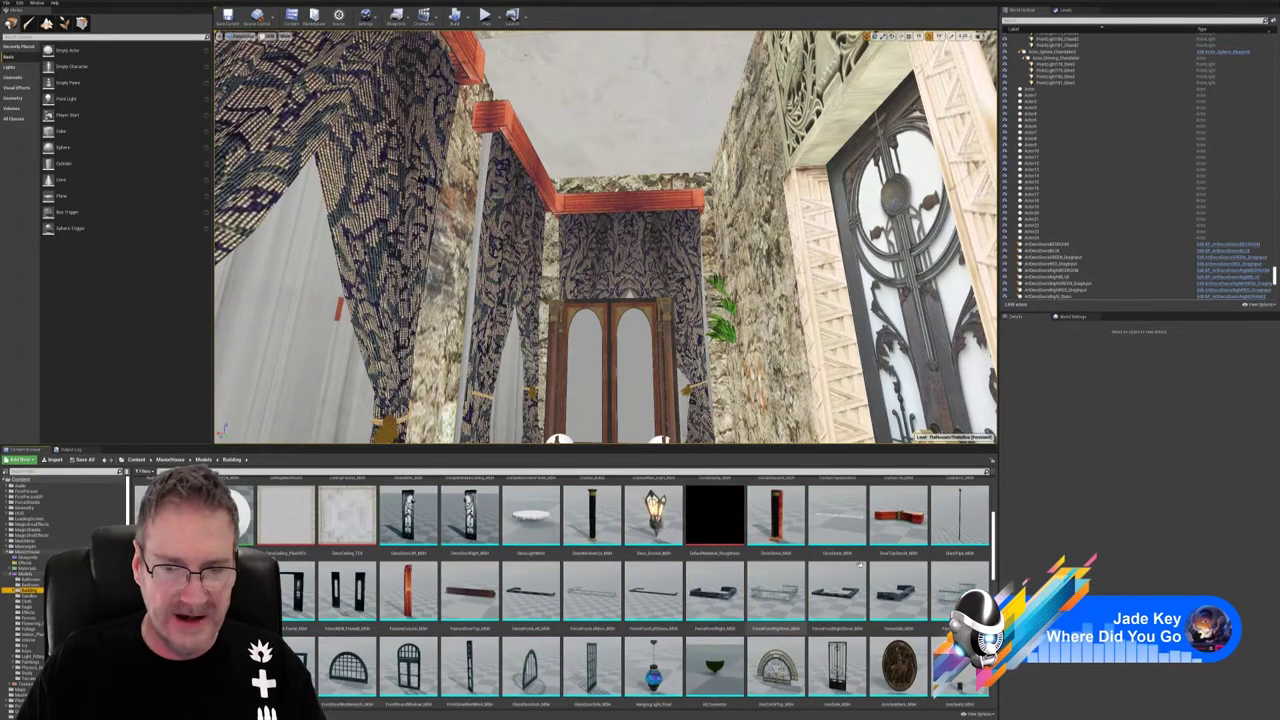
scroll(938, 533, "down", 3)
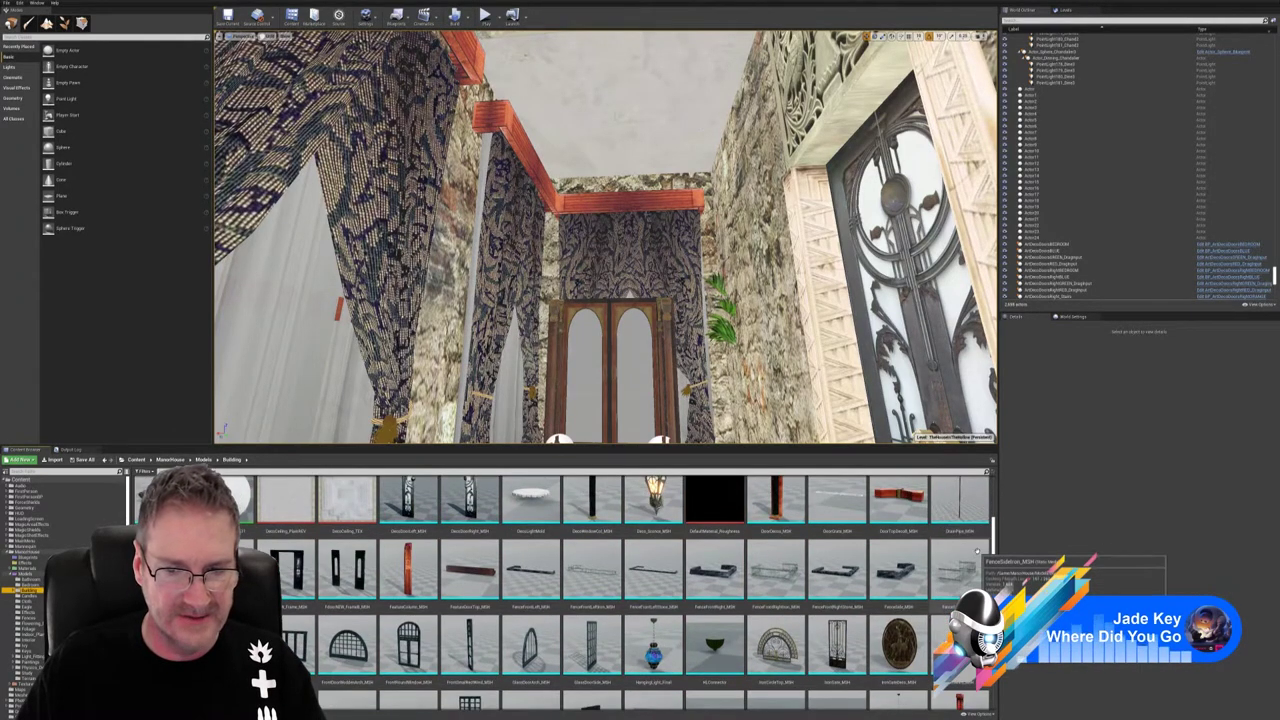
scroll(958, 543, "down", 6)
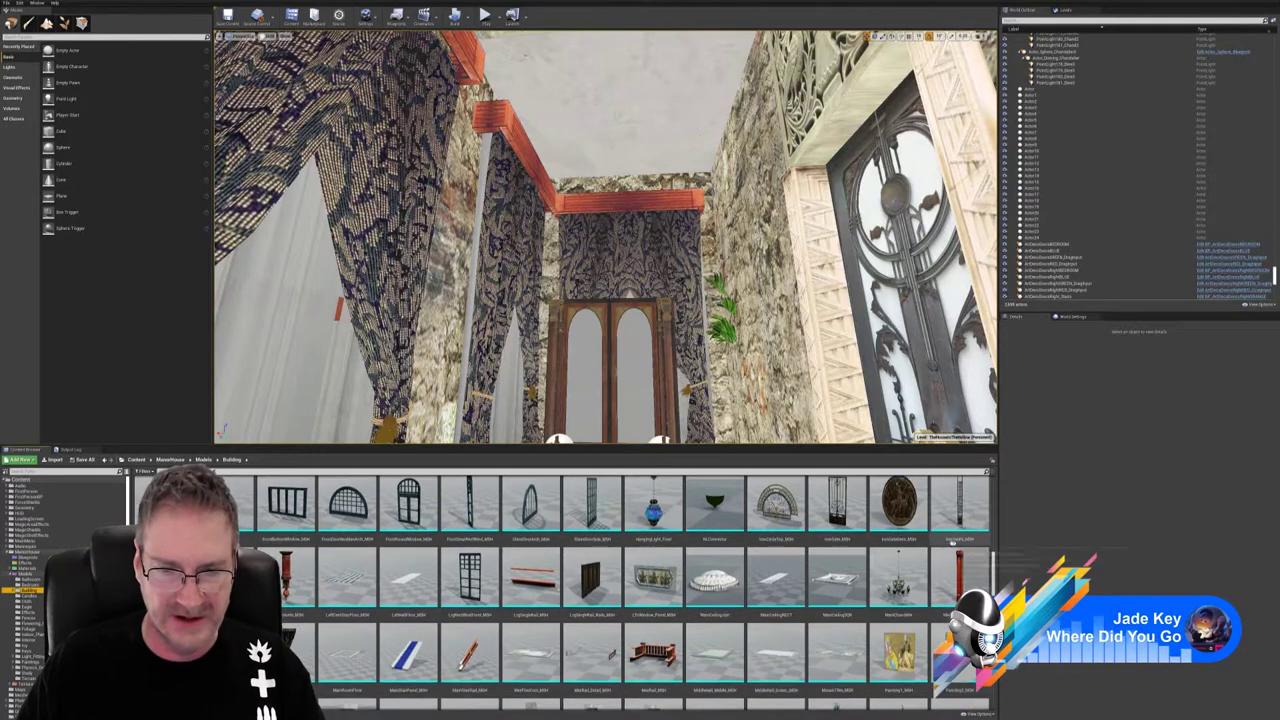
scroll(930, 548, "down", 6)
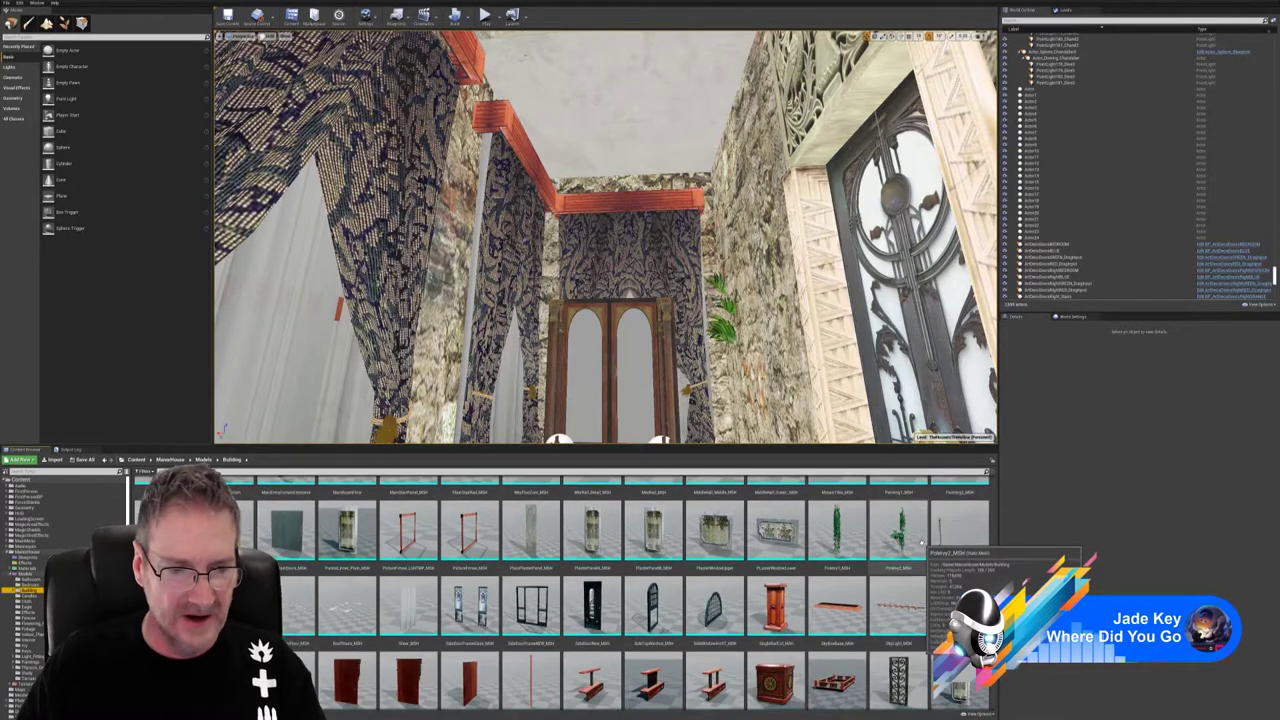
scroll(915, 540, "down", 6)
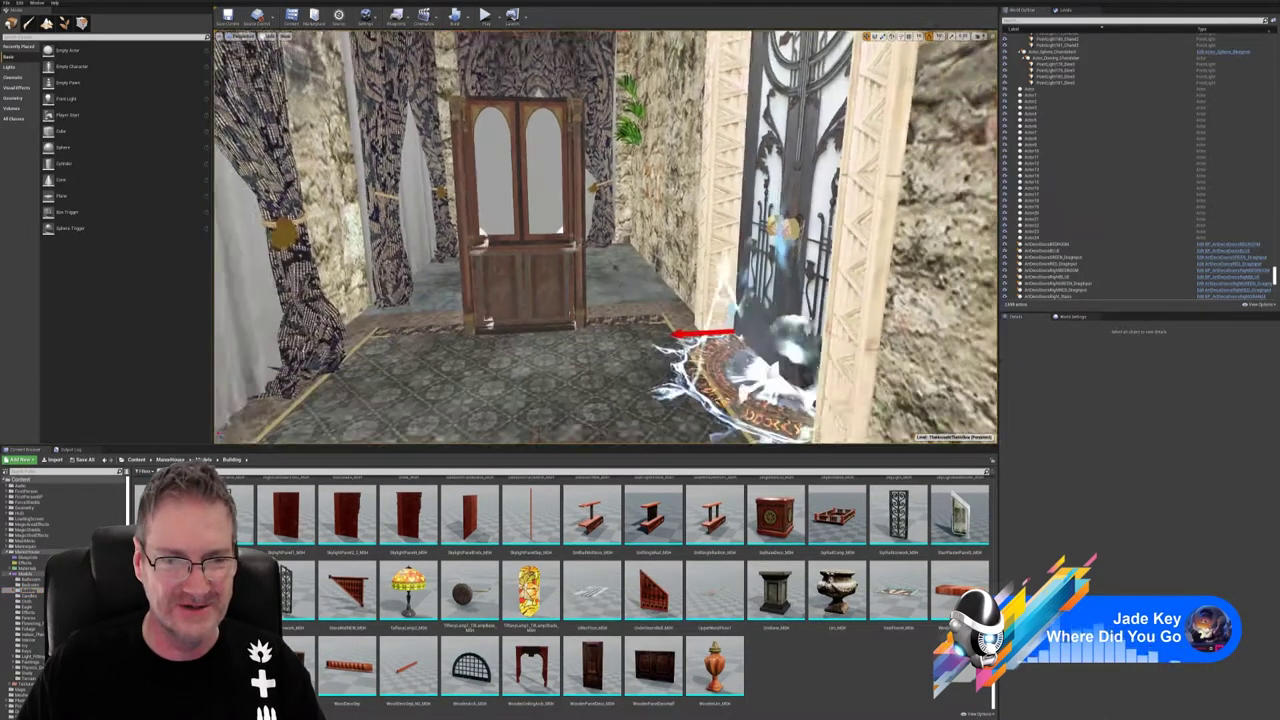
- Place the wooden ceiling arch model in the master bedroom and raise it above the mirrored wardrobe
mouse_move(520, 290)
right_mouse_down()
mouse_move(510, 308)
mouse_move(496, 297)
right_mouse_up()
left_click_drag(531, 665, 567, 110)
right_click_drag(567, 112, 483, 78)
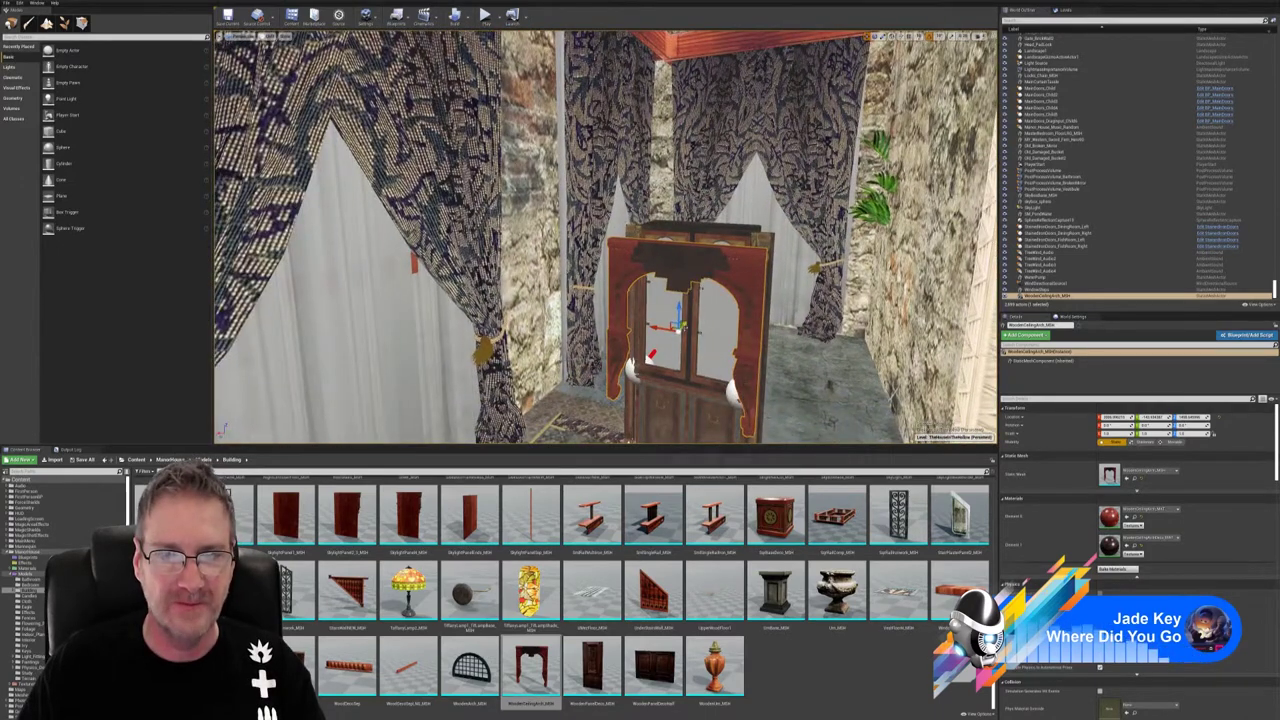
left_click_drag(684, 325, 710, 150)
right_click_drag(711, 172, 625, 202)
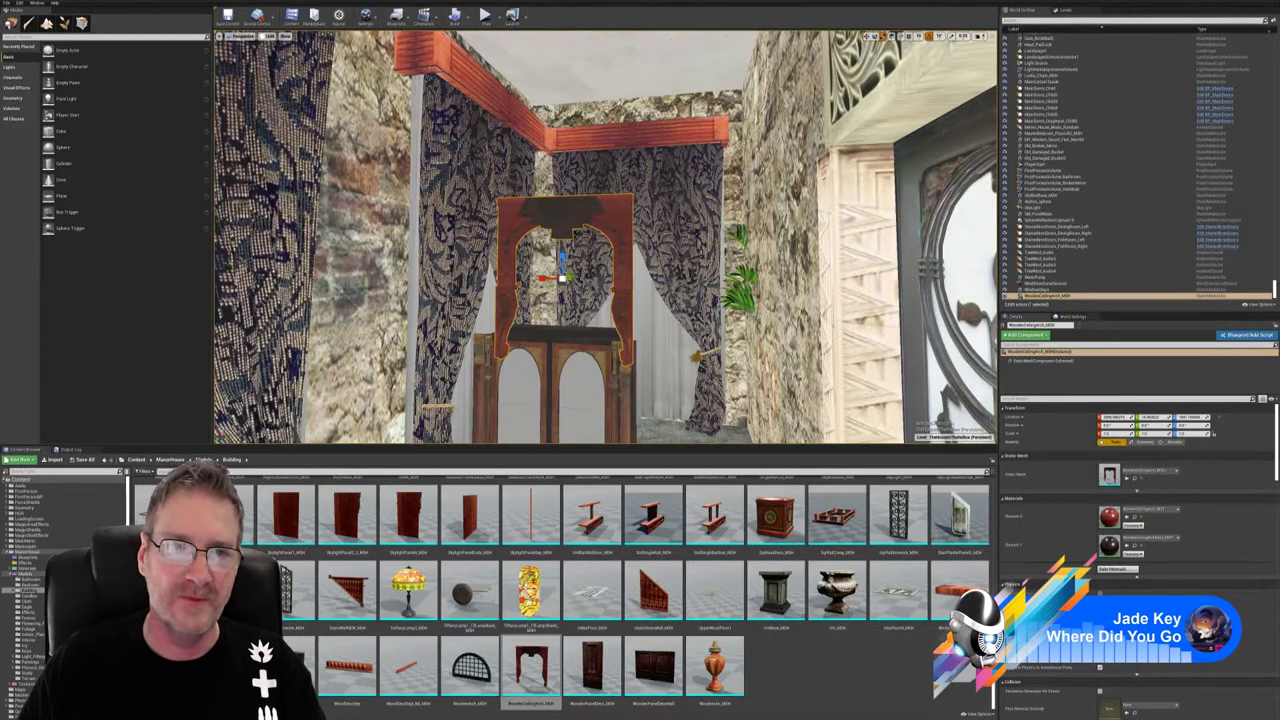
- Enlarge the wooden arch uniformly and position it to span the bedroom's wardrobe alcove
mouse_move(648, 260)
right_mouse_down()
mouse_move(640, 310)
mouse_move(648, 260)
right_mouse_up()
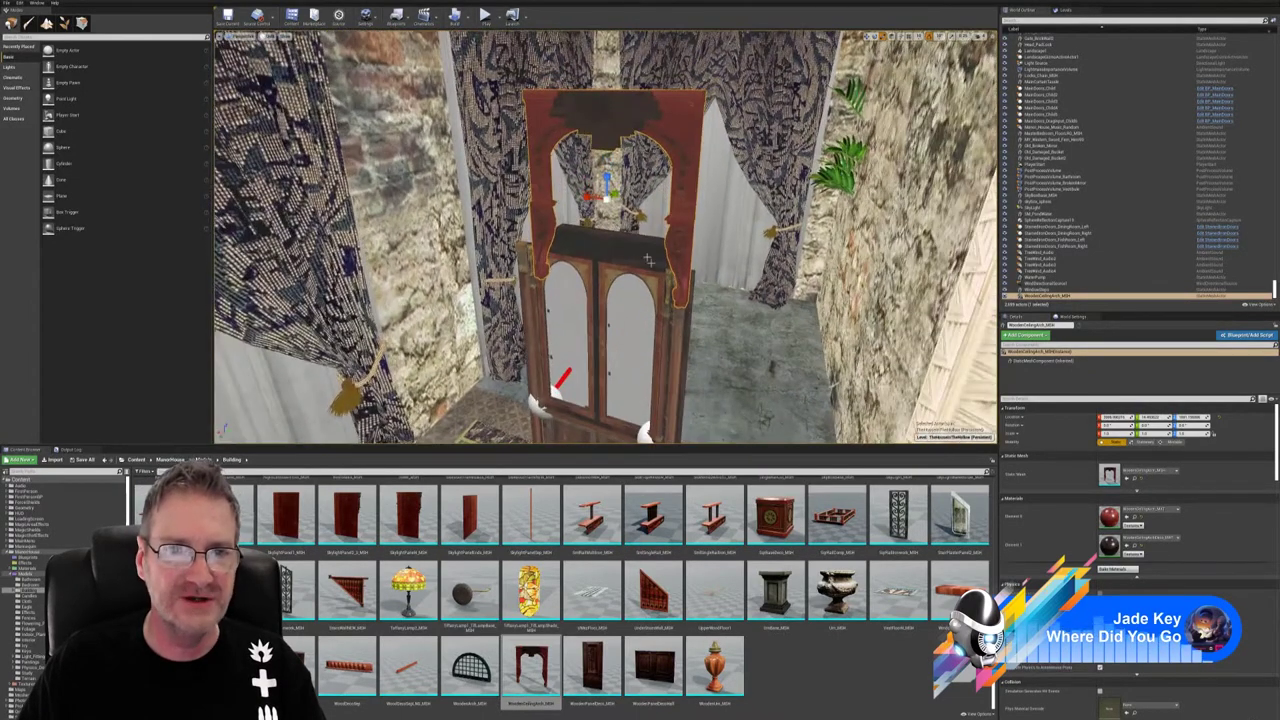
scroll(605, 190, "up", 4)
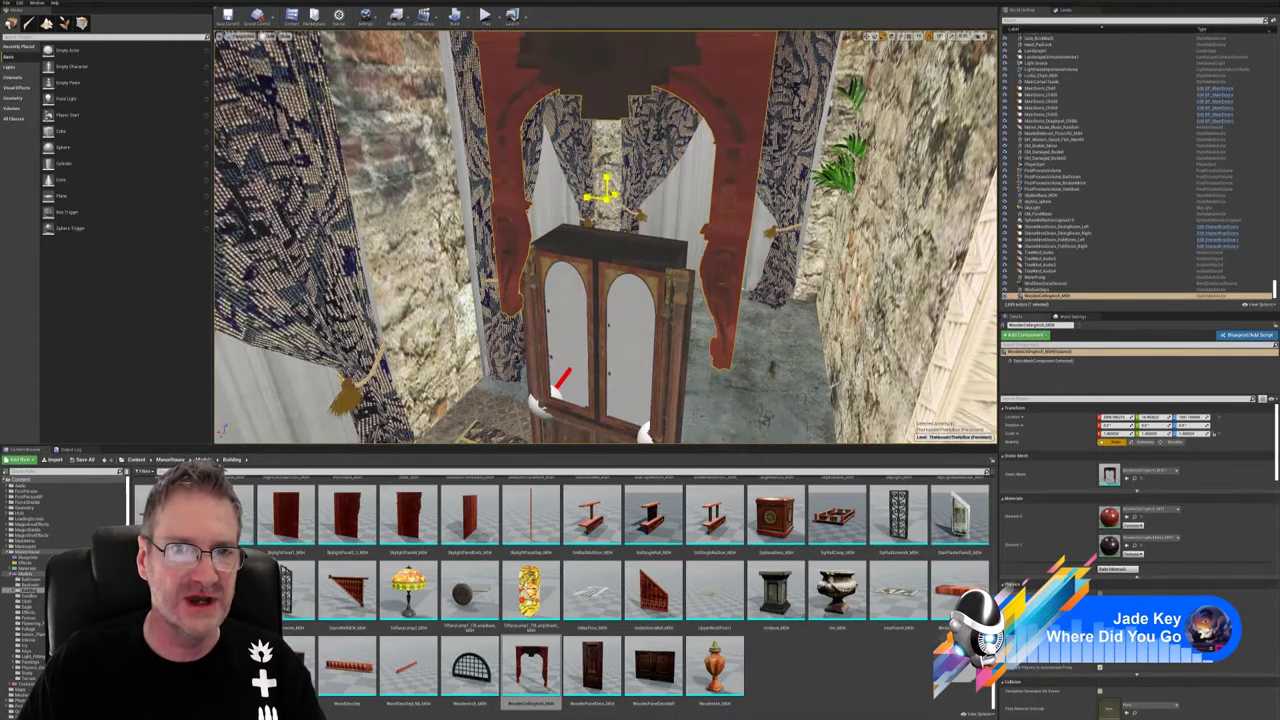
left_click_drag(606, 197, 828, 84)
mouse_move(829, 84)
right_mouse_down()
mouse_move(842, 40)
mouse_move(850, 66)
mouse_move(822, 108)
mouse_move(836, 48)
mouse_move(830, 70)
right_mouse_up()
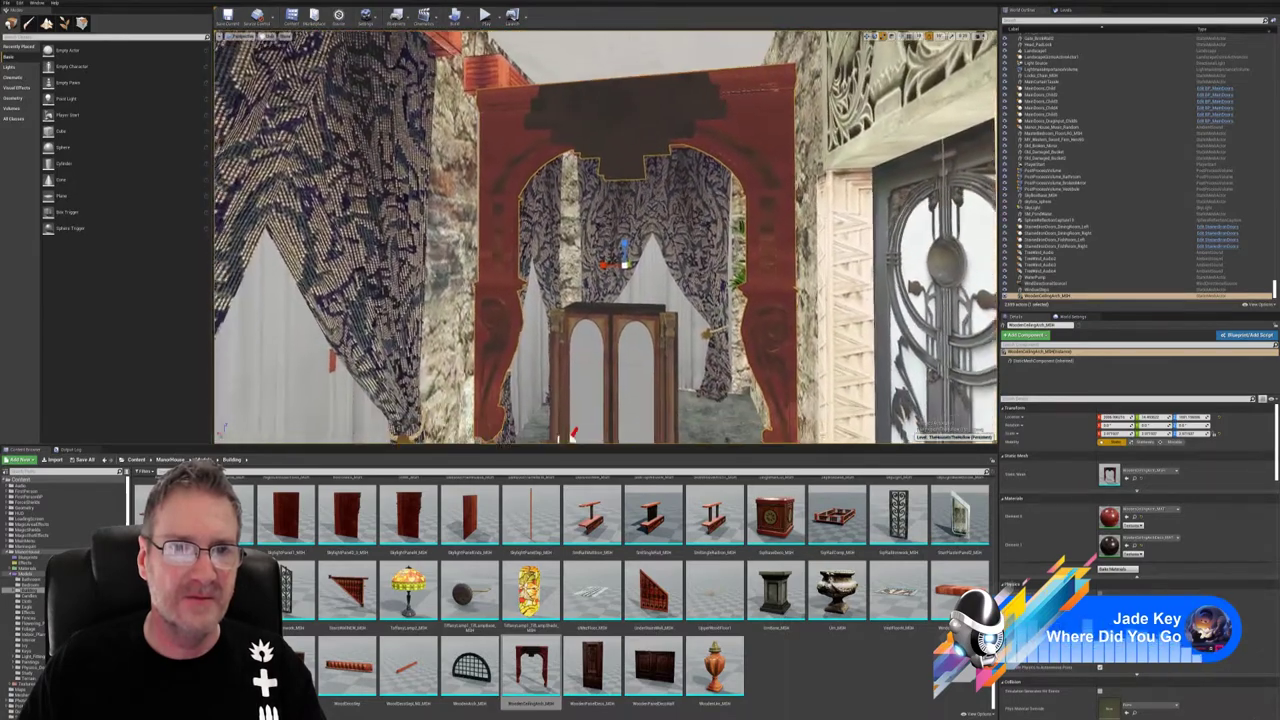
right_click_drag(630, 319, 637, 337)
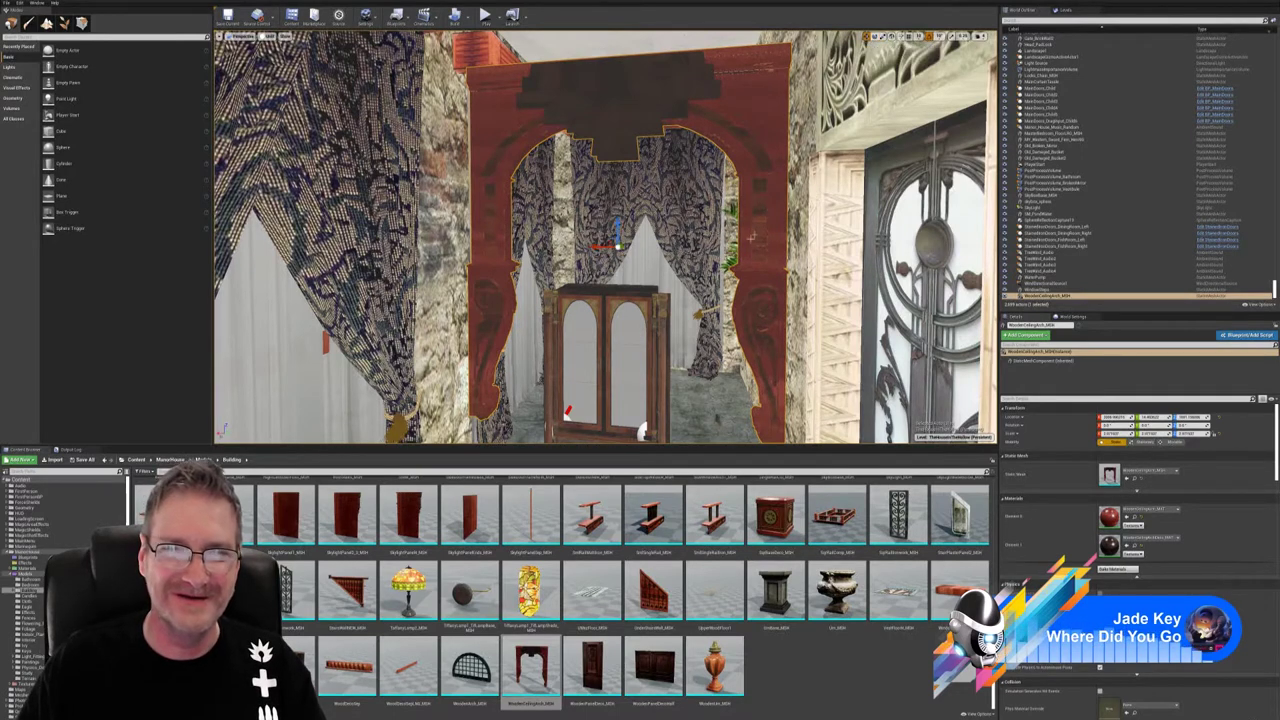
- Raise the enlarged wooden arch until its top meets the bedroom ceiling
left_click_drag(618, 228, 618, 186)
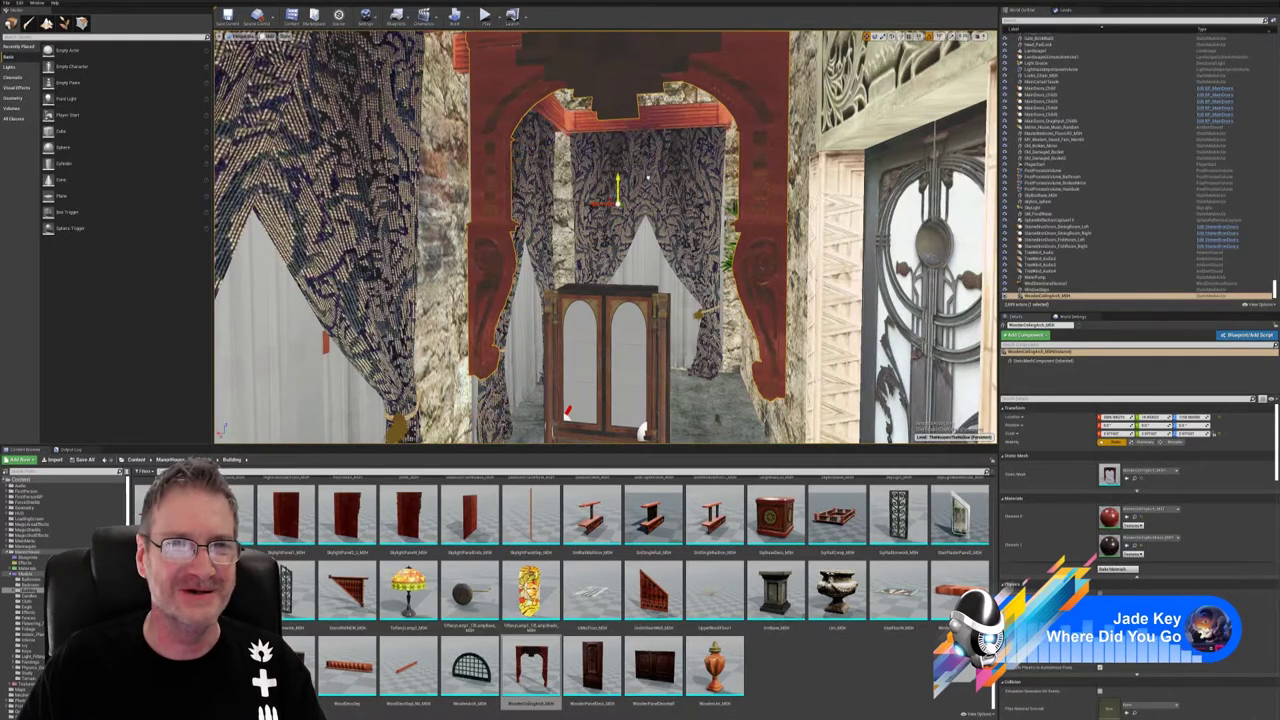
key("f")
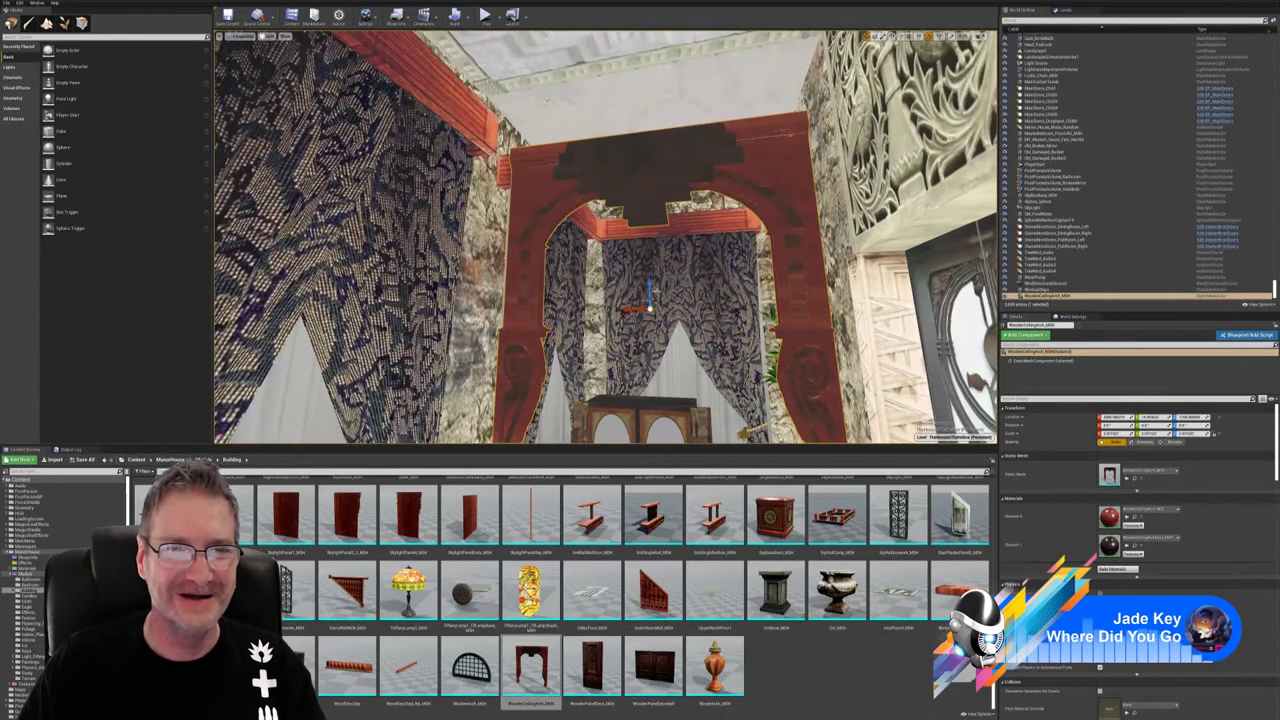
left_click_drag(650, 292, 739, 178)
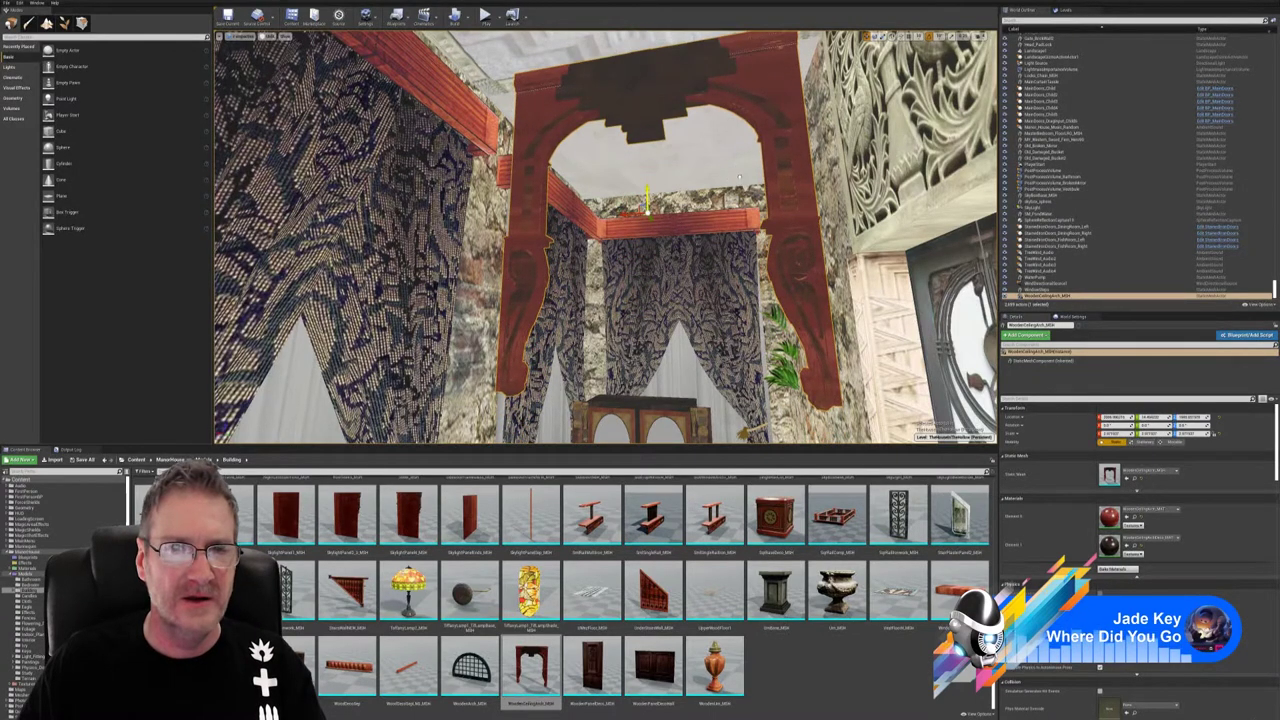
mouse_move(912, 203)
right_mouse_down()
mouse_move(985, 212)
mouse_move(912, 212)
right_mouse_up()
- Select the two carved red columns and the wooden trim strip that frame the main room's arch
right_click_drag(680, 236, 695, 232)
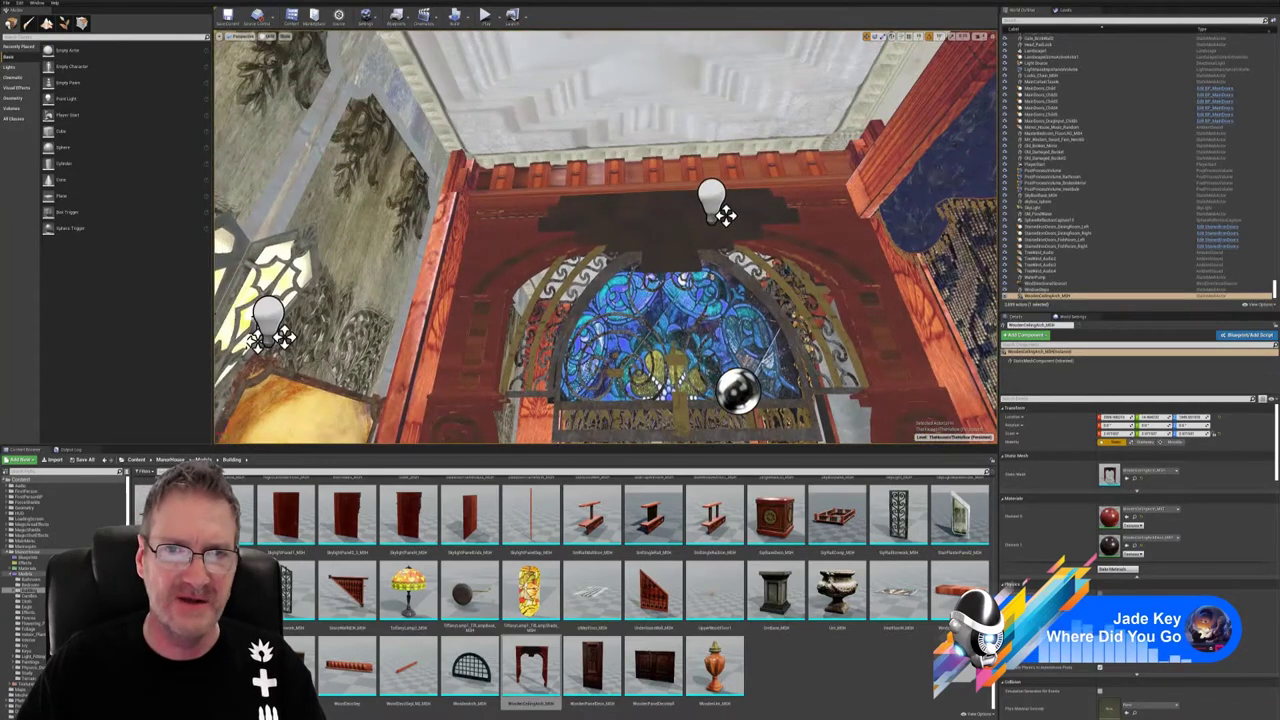
left_click(660, 174)
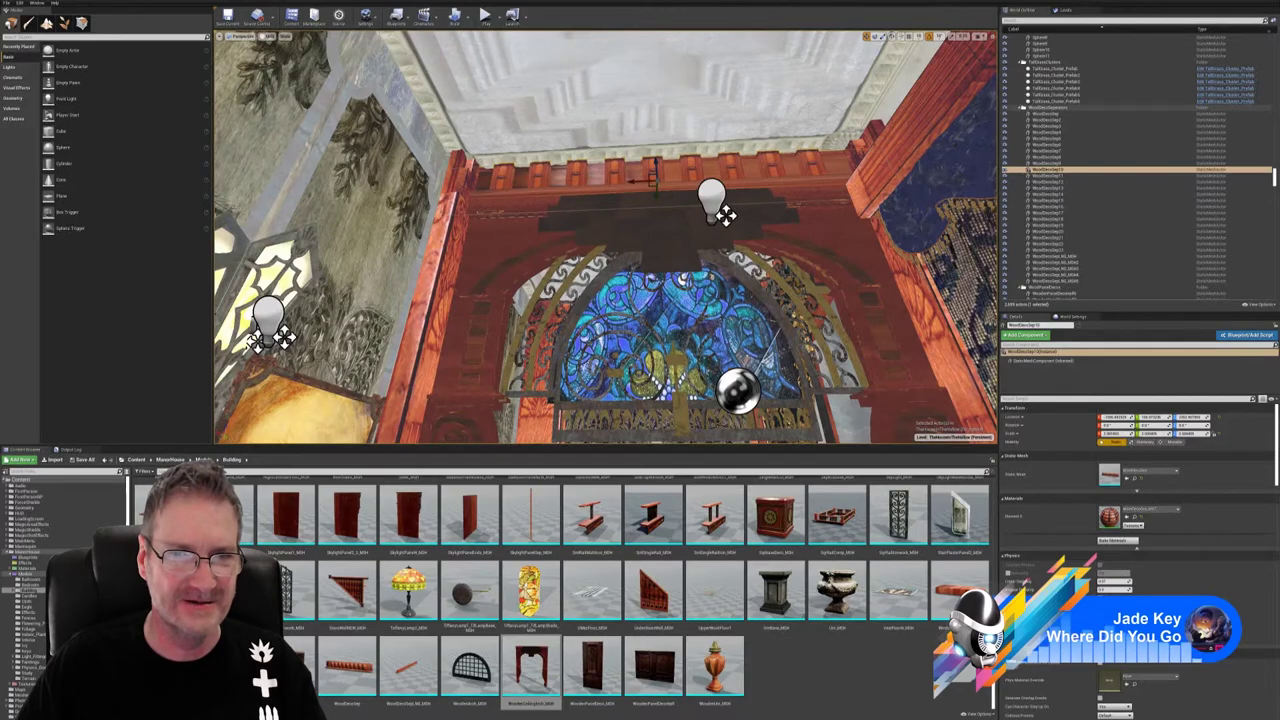
mouse_move(606, 237)
right_mouse_down()
mouse_move(750, 300)
mouse_move(752, 345)
mouse_move(860, 348)
mouse_move(900, 310)
mouse_move(853, 175)
right_mouse_up()
left_click(480, 210)
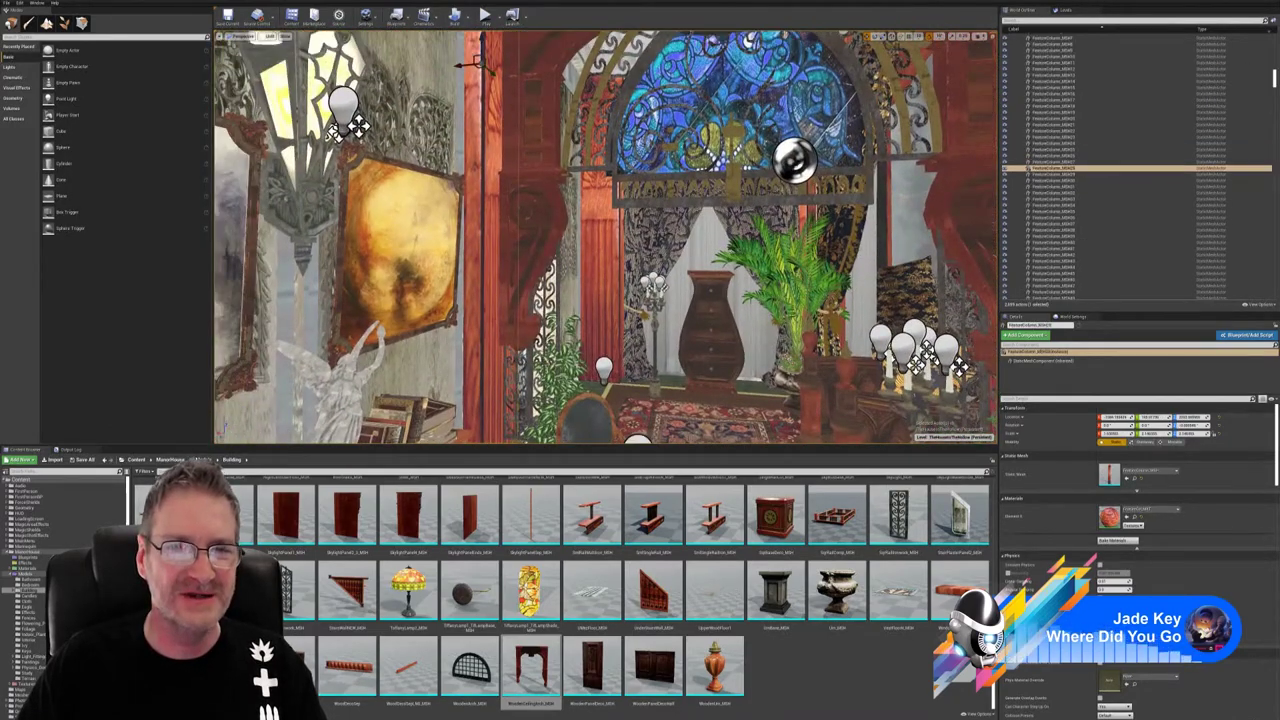
mouse_move(606, 237)
right_mouse_down()
mouse_move(490, 310)
mouse_move(430, 305)
mouse_move(445, 265)
mouse_move(620, 238)
mouse_move(606, 238)
right_mouse_up()
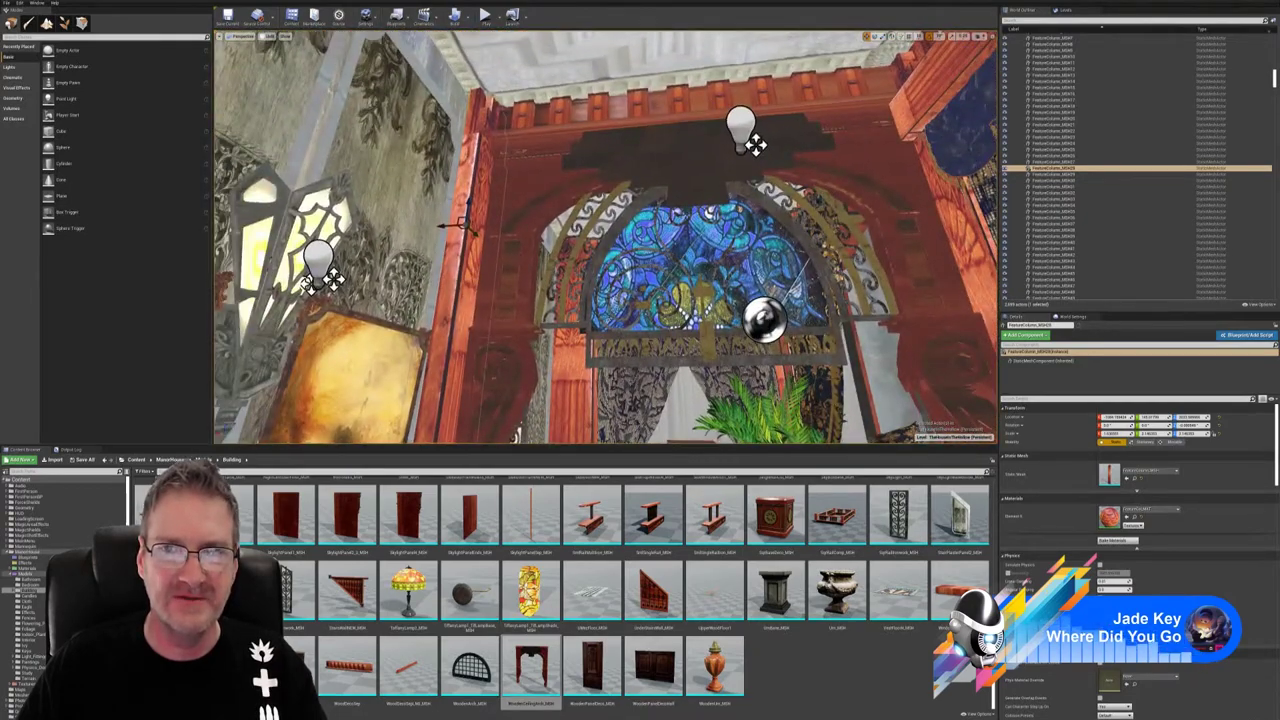
left_click(925, 240, "ctrl")
left_click(680, 105, "ctrl")
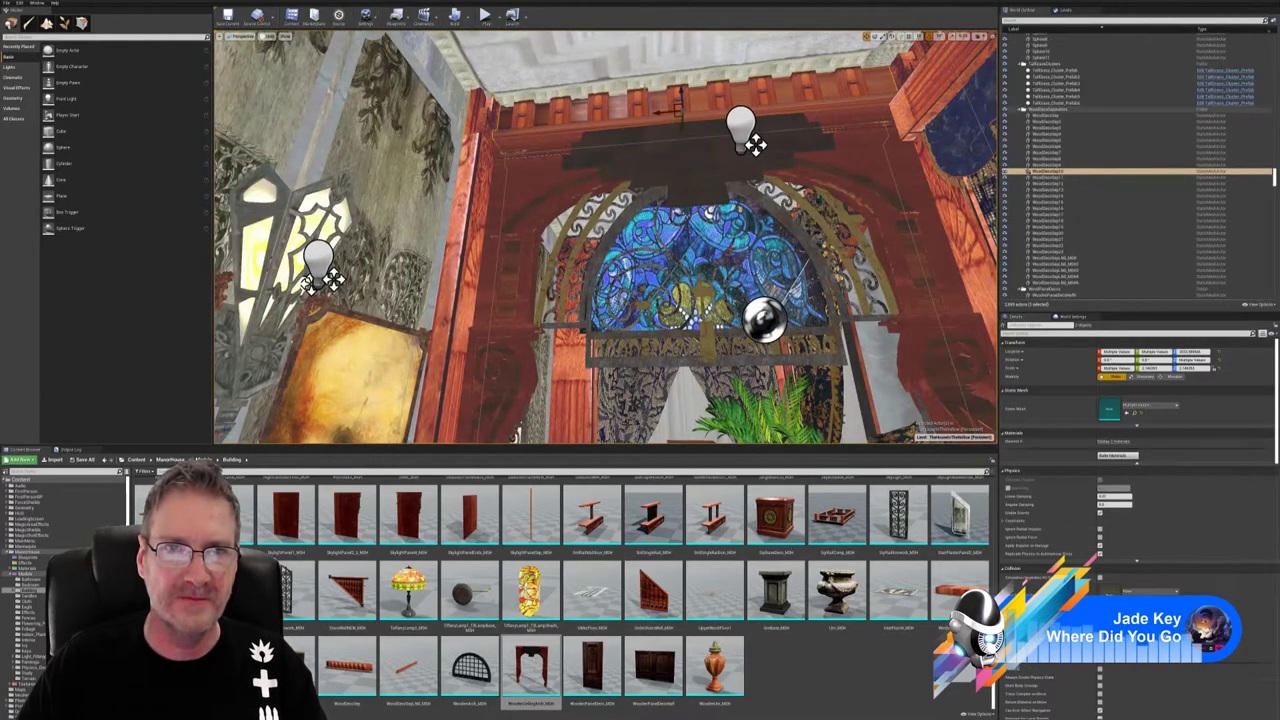
- Duplicate the selected columns and trim strip, and move the copies into the bedroom to frame the wooden arch
right_click(640, 106)
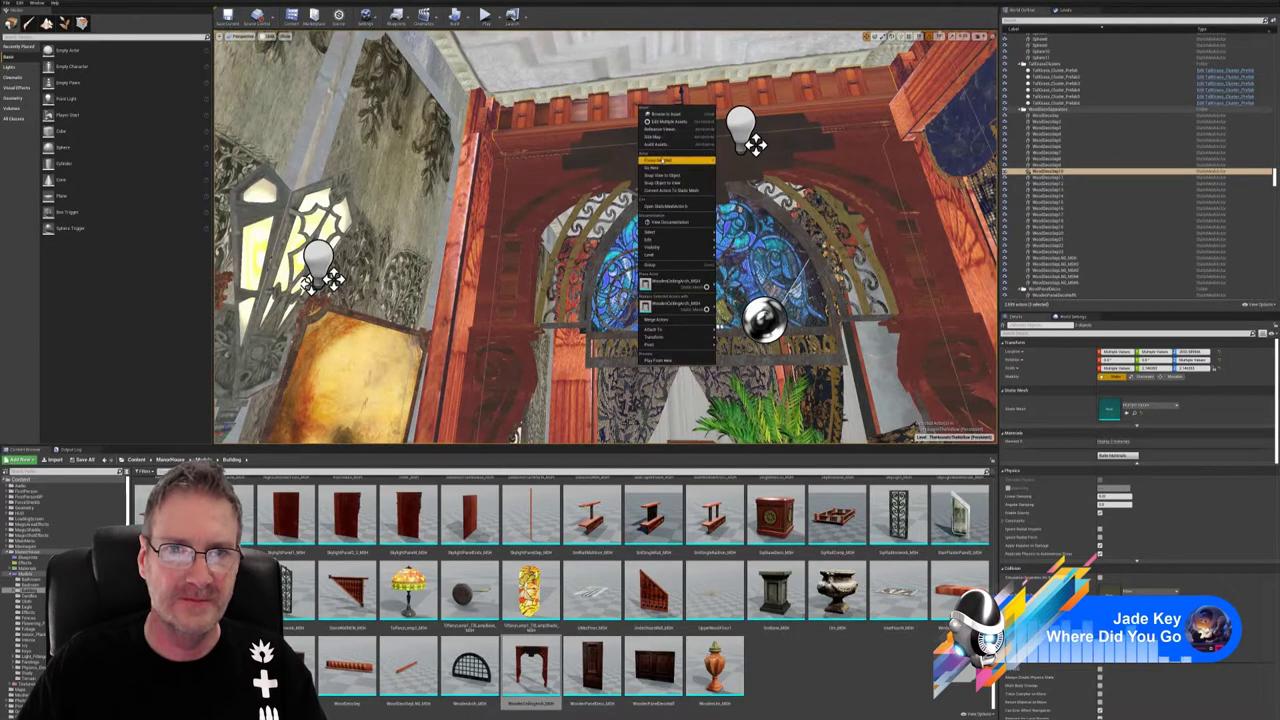
mouse_move(680, 233)
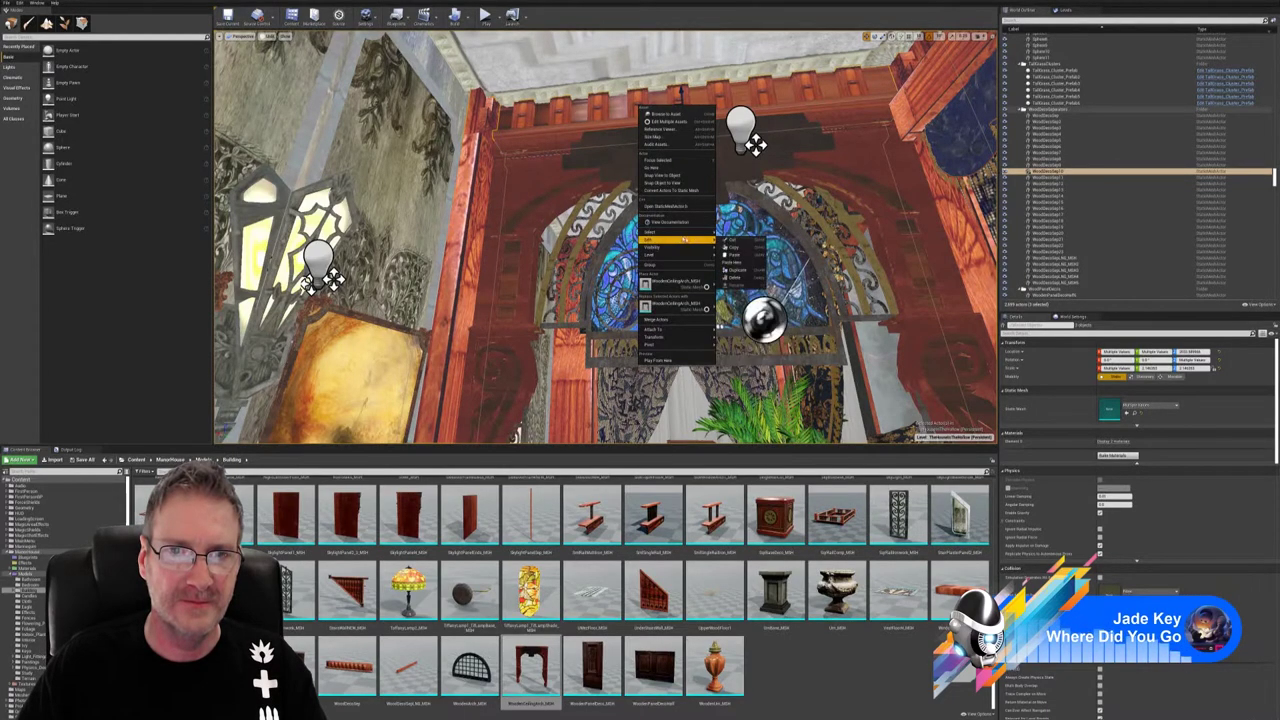
left_click(765, 318)
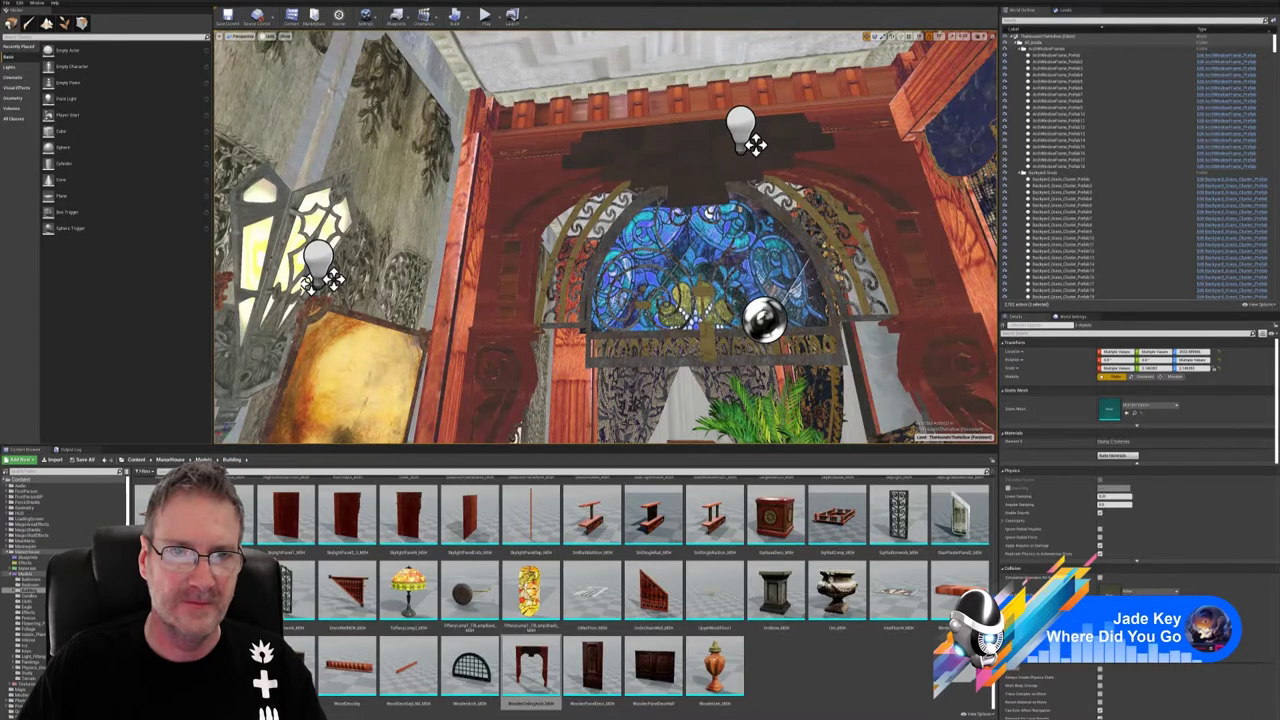
right_click_drag(771, 384, 772, 420)
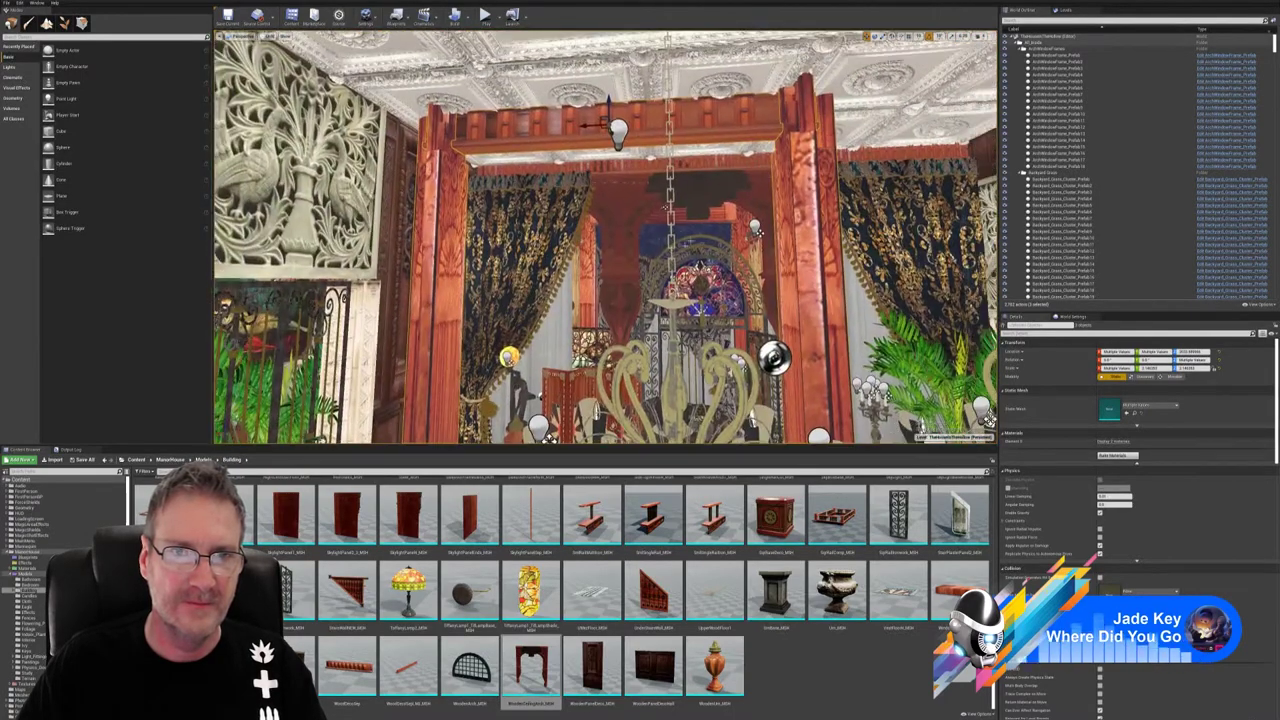
left_click_drag(588, 127, 150, 150)
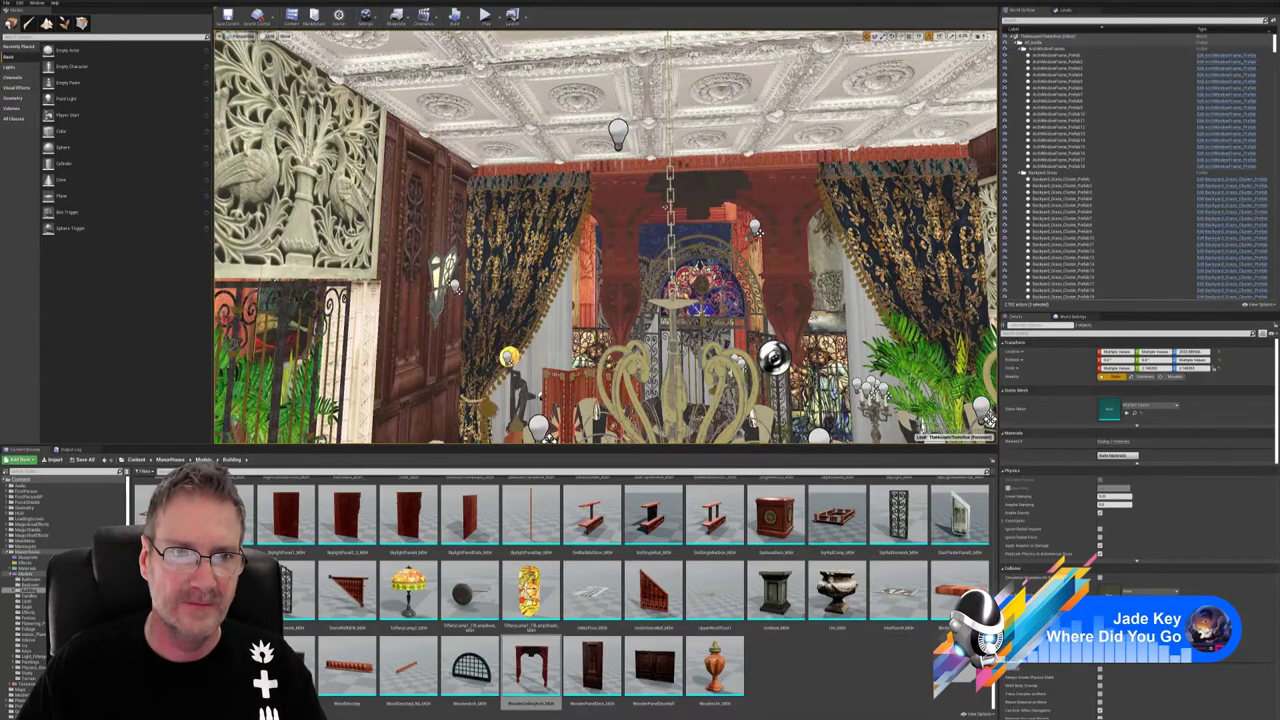
right_click_drag(600, 250, 622, 230)
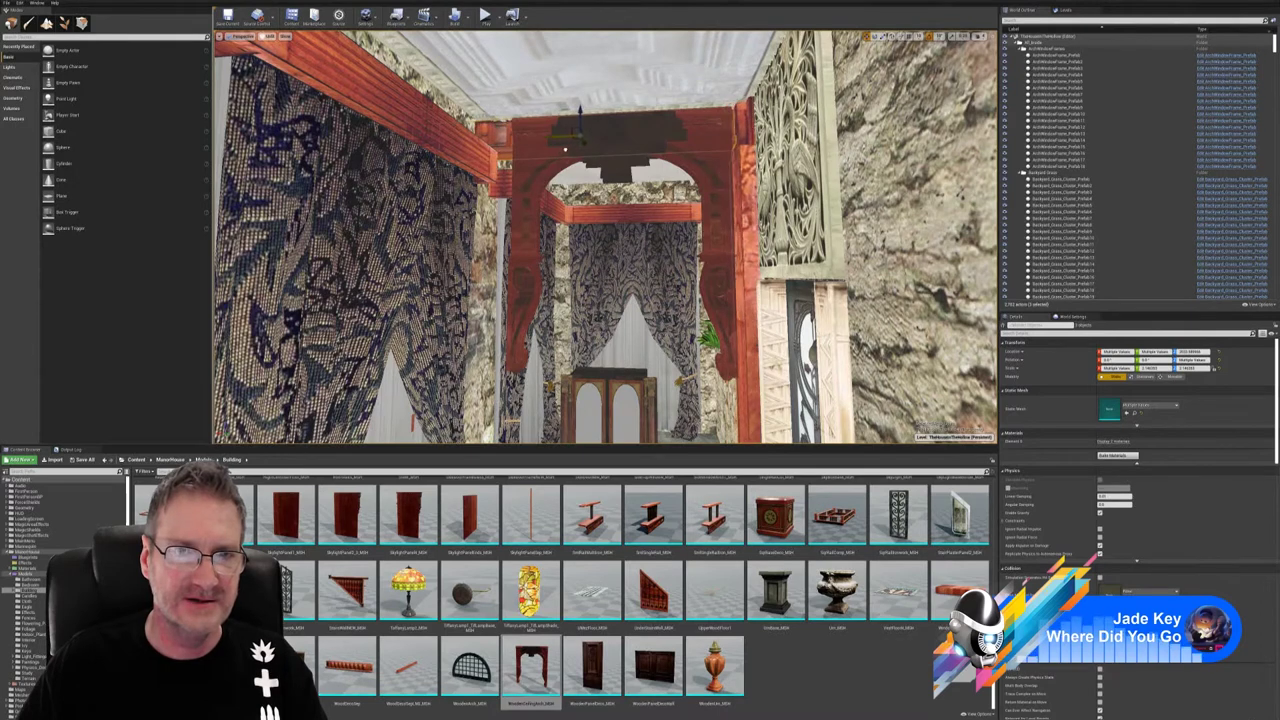
left_click_drag(572, 148, 646, 133)
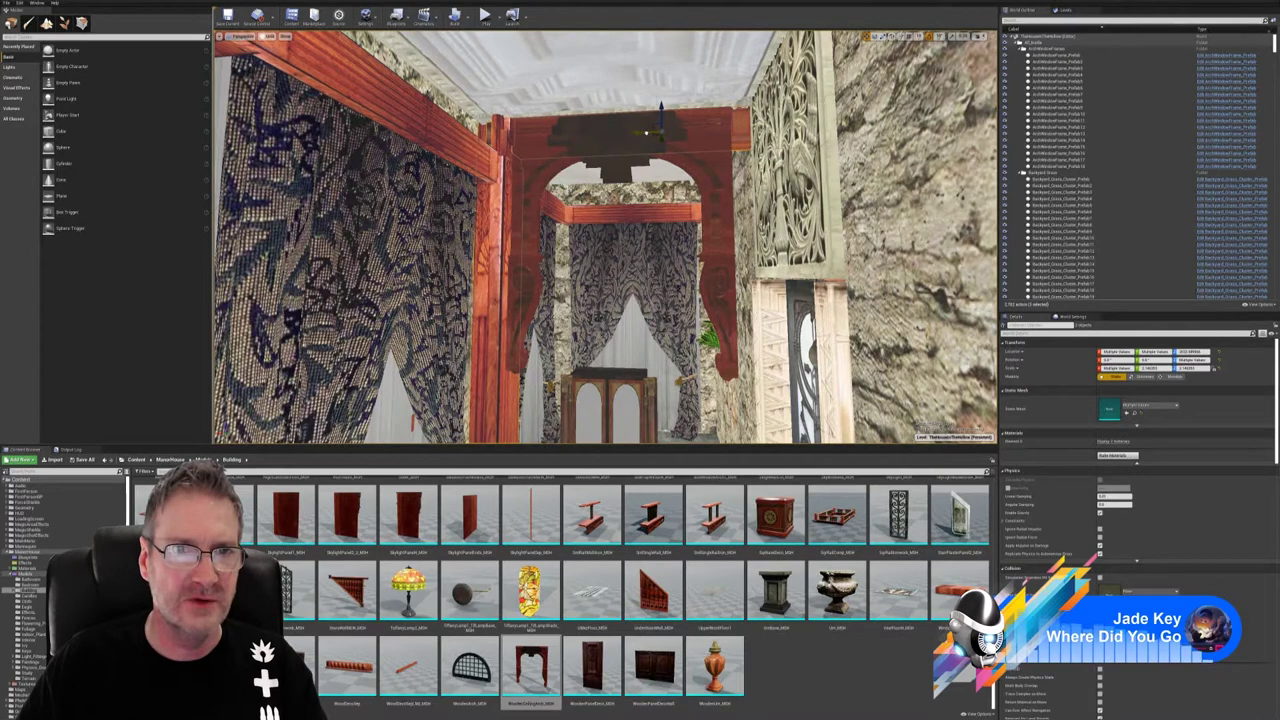
mouse_move(646, 133)
right_mouse_down()
mouse_move(660, 190)
mouse_move(610, 260)
mouse_move(636, 120)
right_mouse_up()
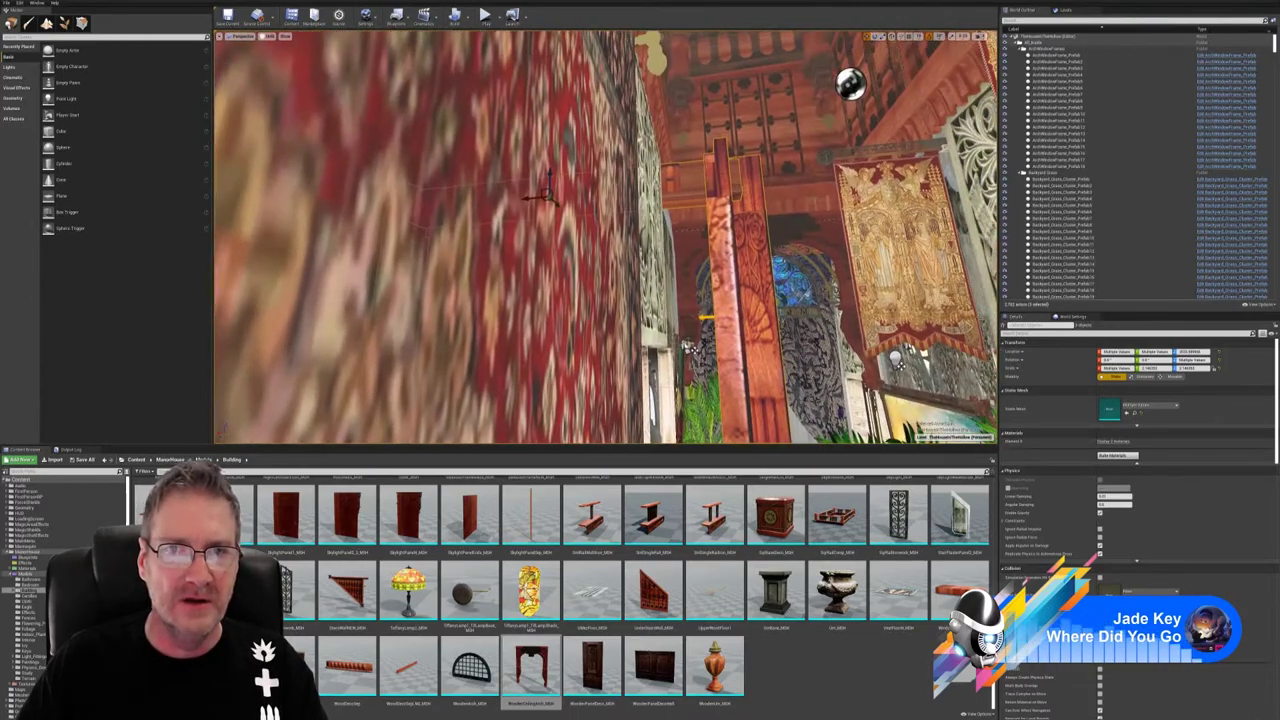
- Pull the copied column on the iron door side against the arch and turn it about its vertical axis
left_click(687, 345)
left_click_drag(703, 268, 580, 271)
right_click_drag(580, 271, 684, 260)
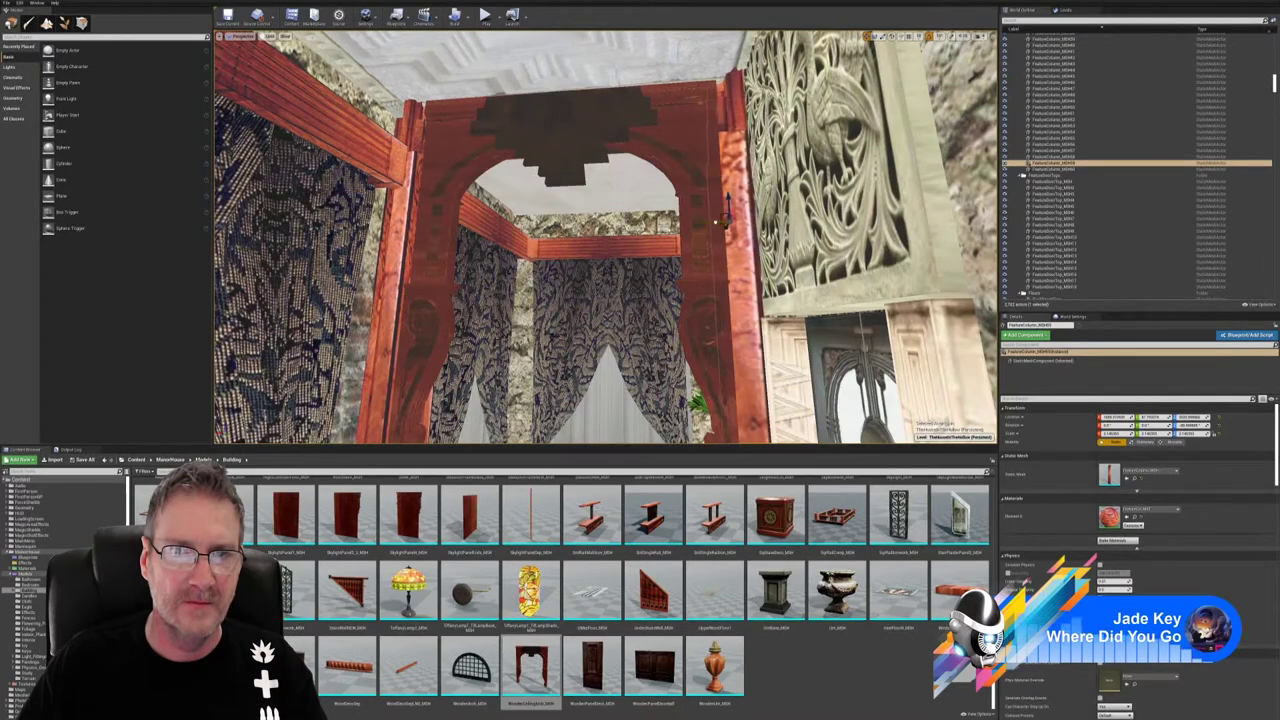
right_click_drag(684, 260, 657, 303)
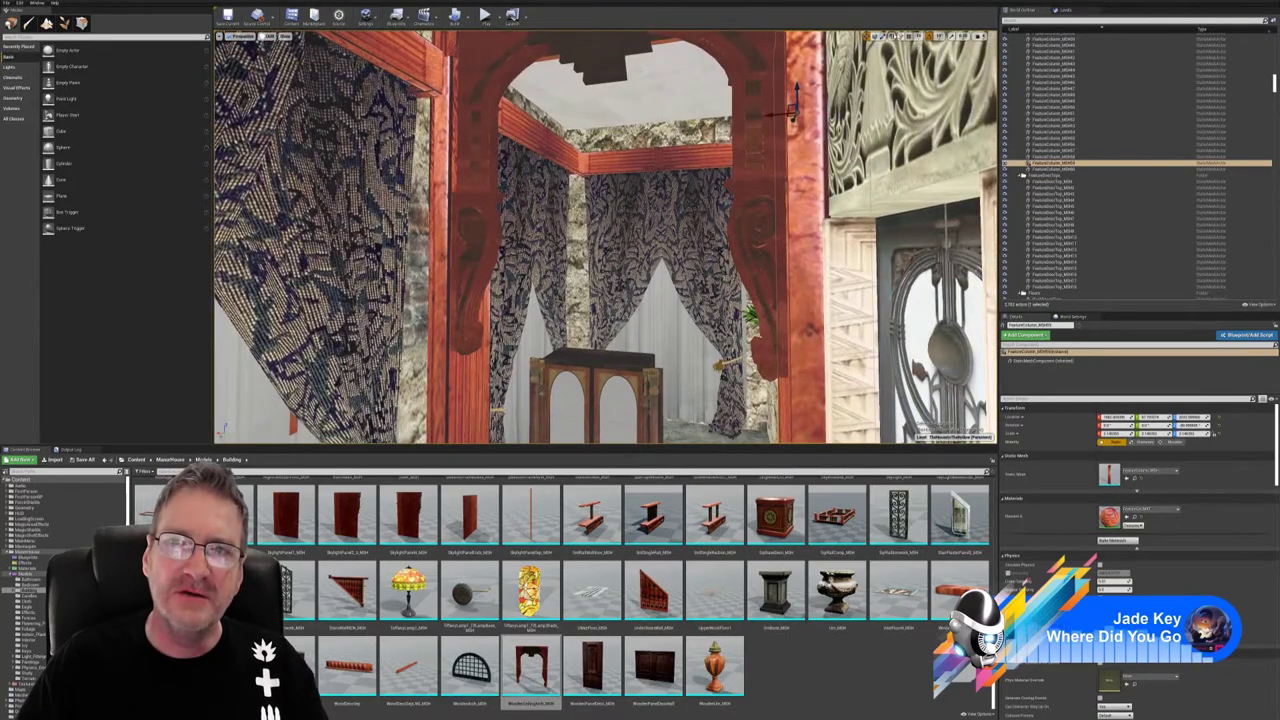
right_click_drag(640, 260, 680, 310)
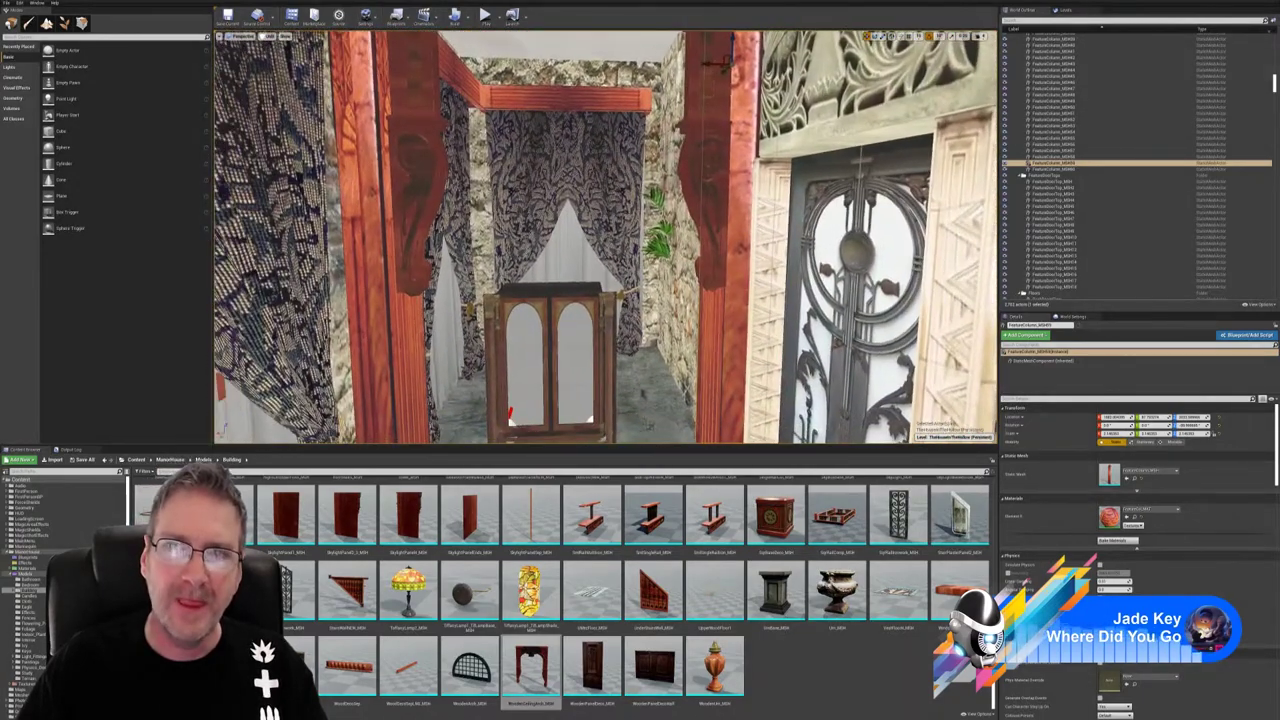
left_click(875, 36)
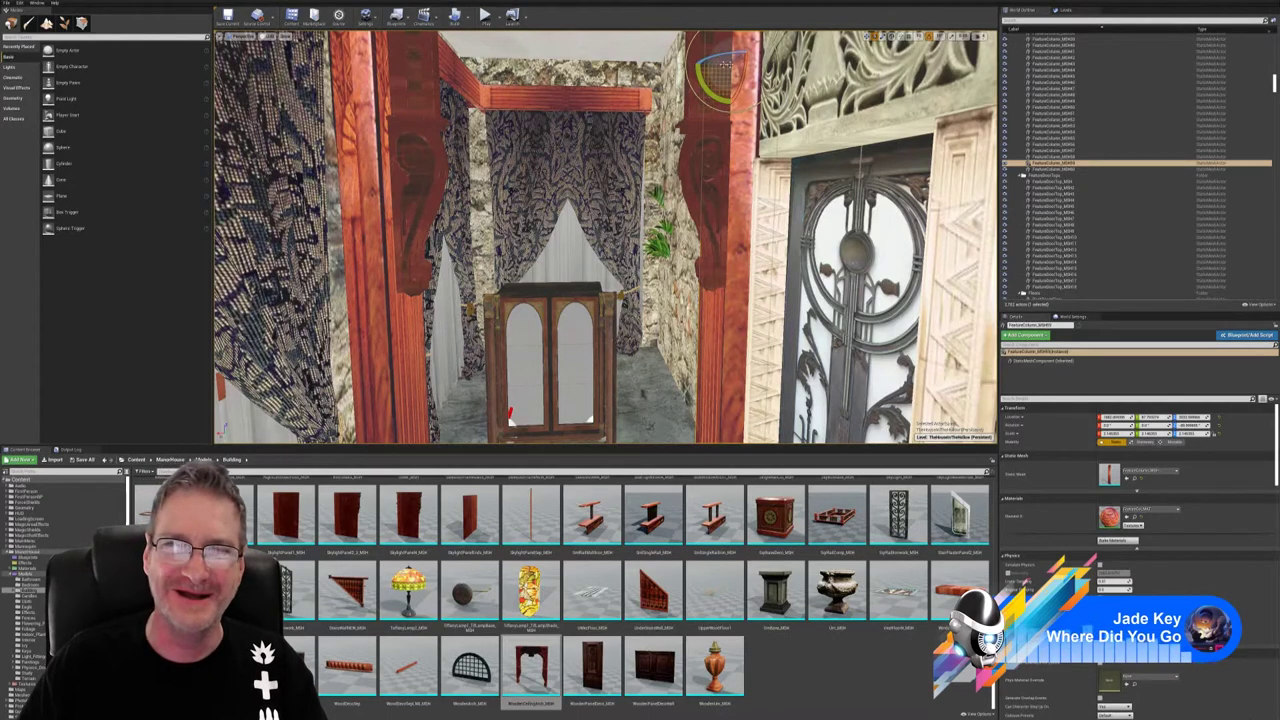
left_click_drag(725, 58, 747, 48)
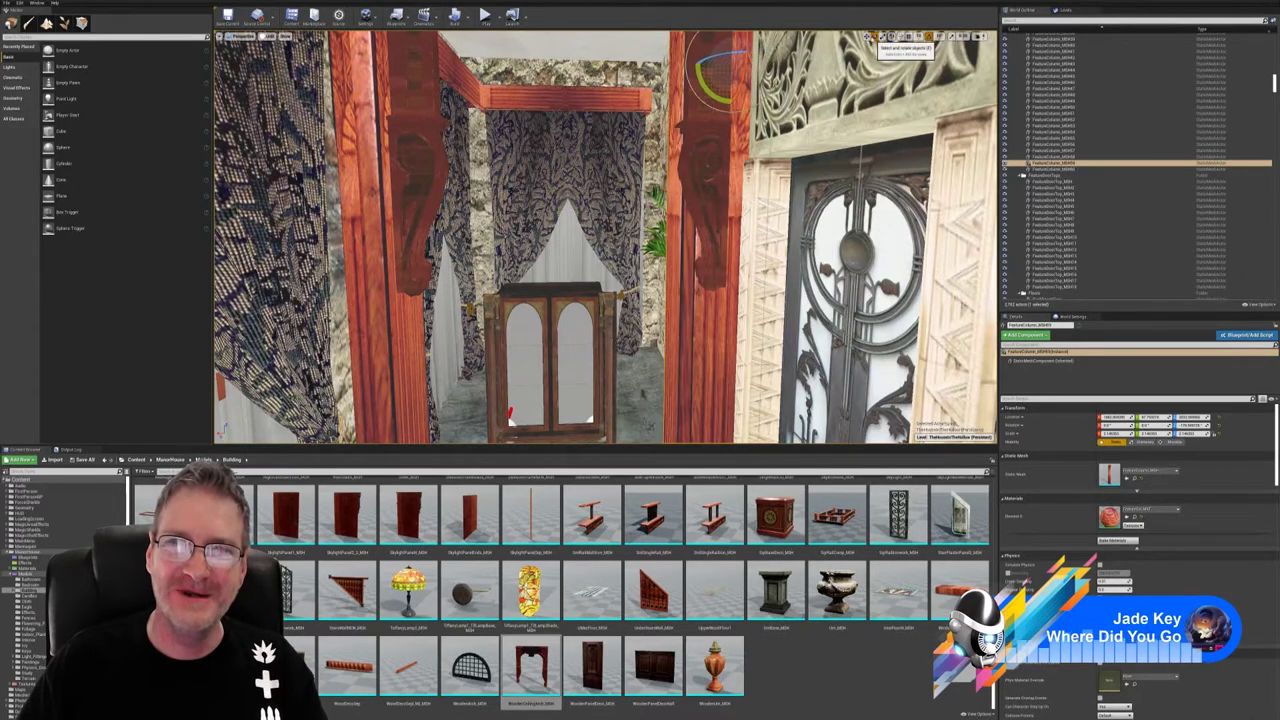
- Move the turned column on the iron door side flush against the wall beside the wooden arch
left_click(867, 37)
right_click_drag(800, 160, 740, 255)
key("w")
right_click_drag(746, 48, 746, 48)
right_click_drag(746, 240, 525, 262)
key("w")
right_click_drag(746, 48, 746, 48)
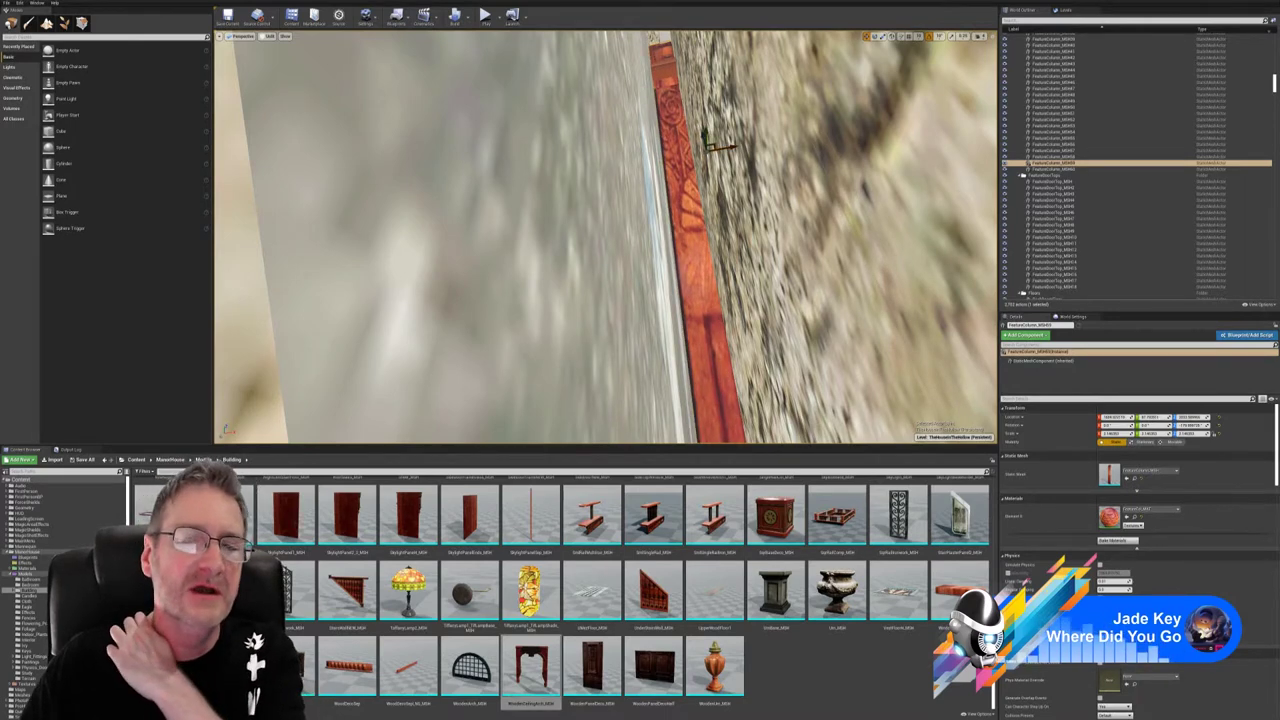
right_click_drag(640, 280, 655, 200)
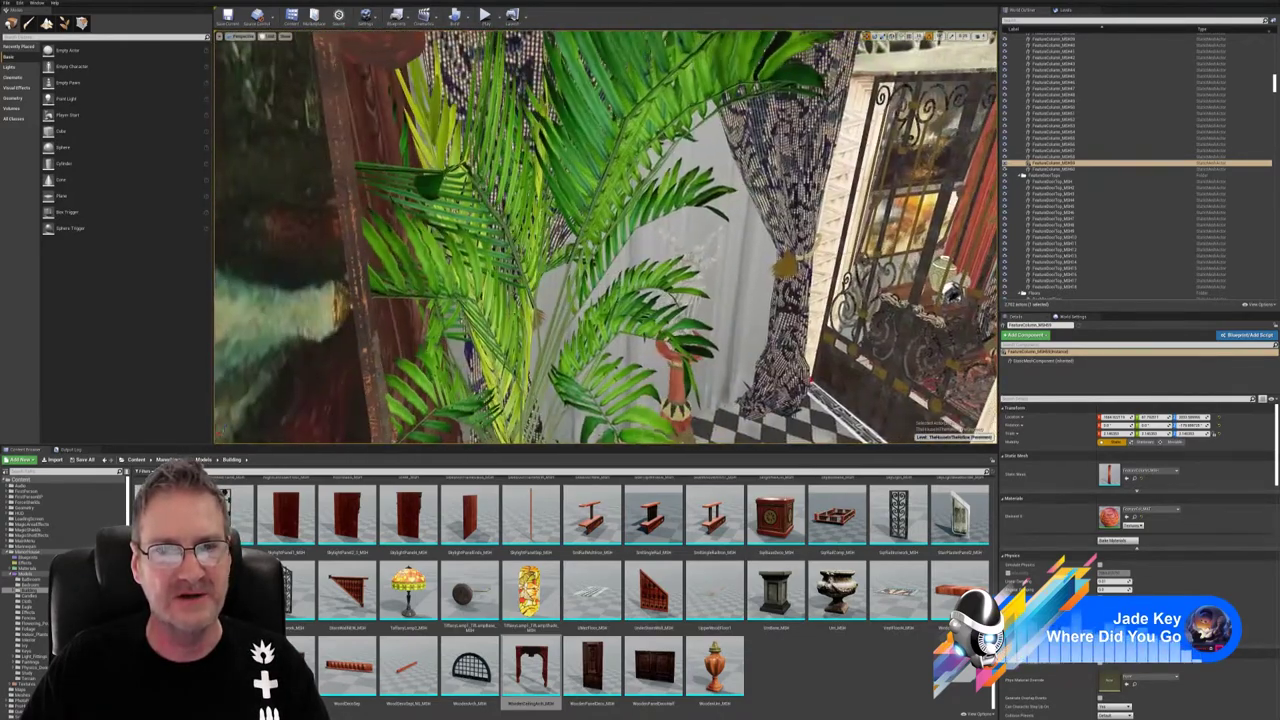
mouse_move(606, 237)
right_mouse_down()
mouse_move(595, 265)
mouse_move(700, 255)
mouse_move(605, 237)
right_mouse_up()
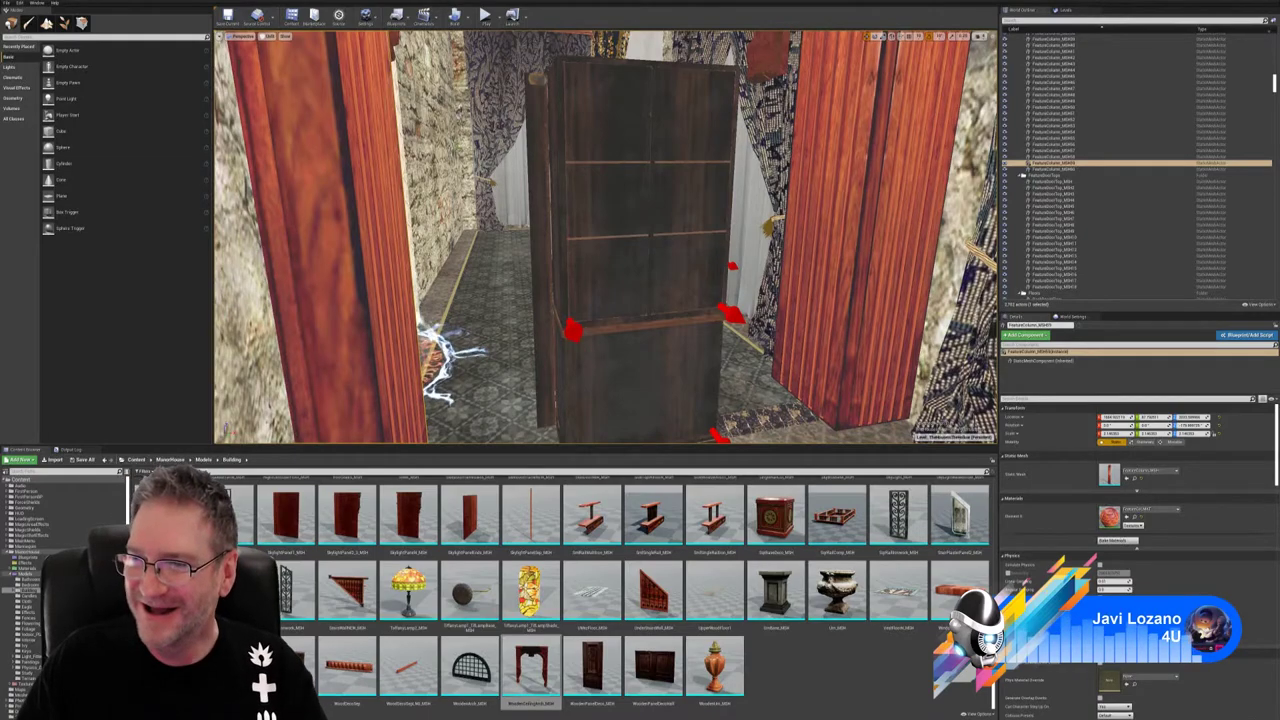
right_click_drag(606, 236, 776, 164)
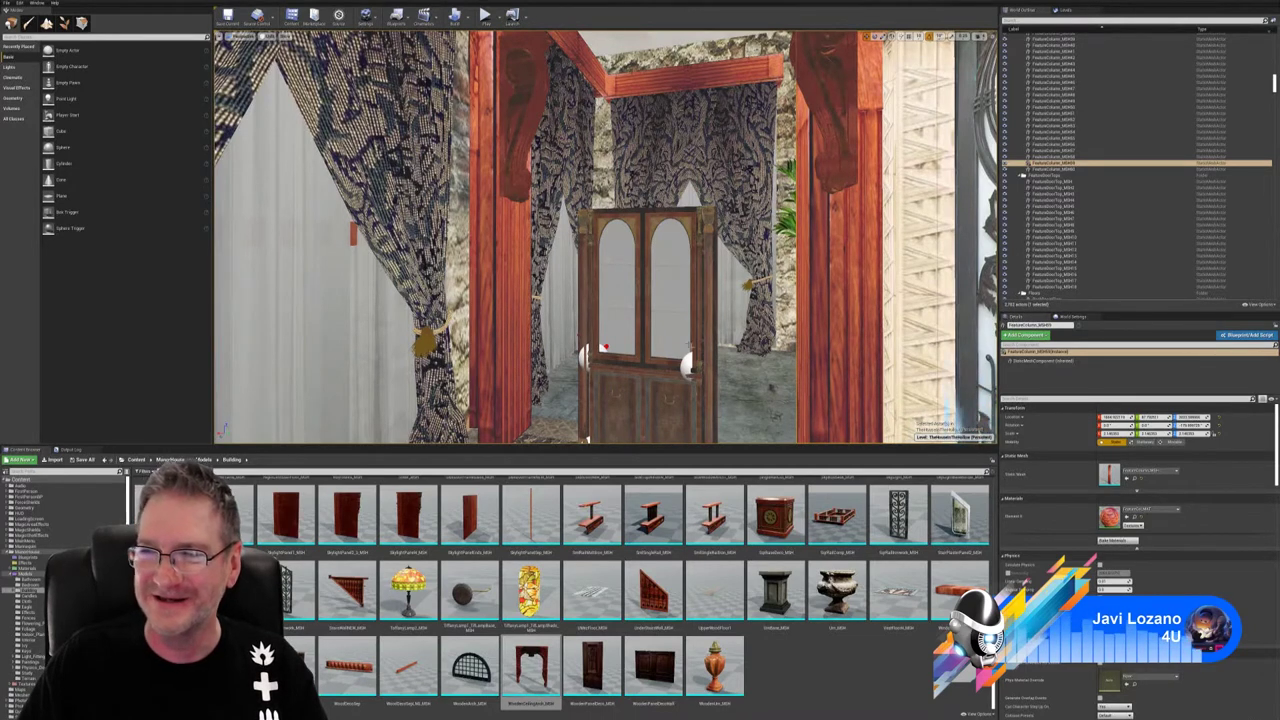
- Turn the copied column on the curtain side about its vertical axis
key("Down")
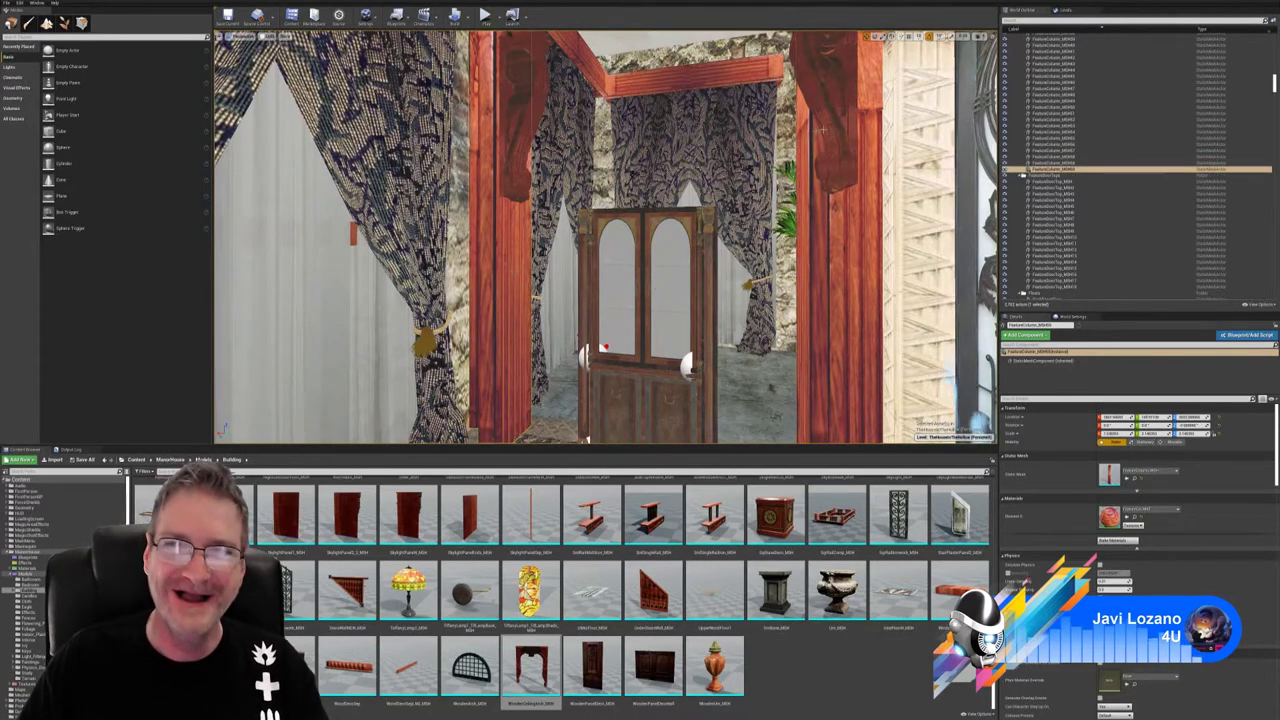
key("f")
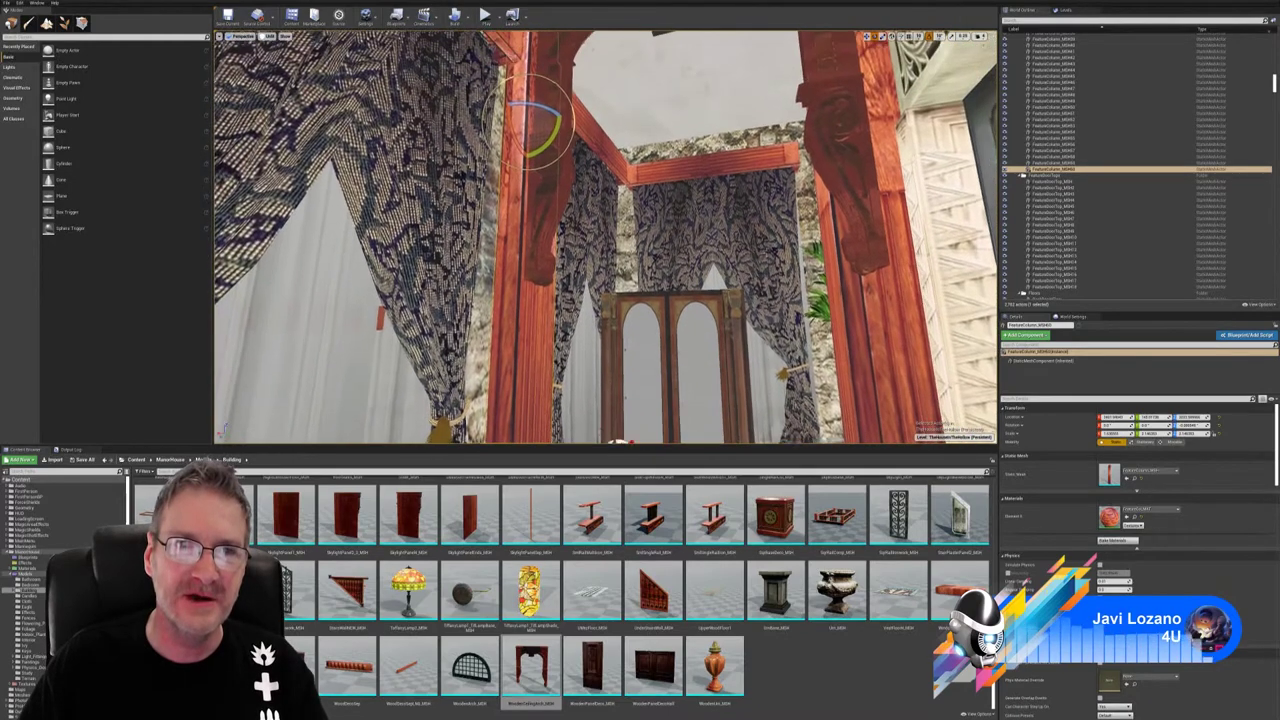
left_click_drag(526, 107, 548, 140)
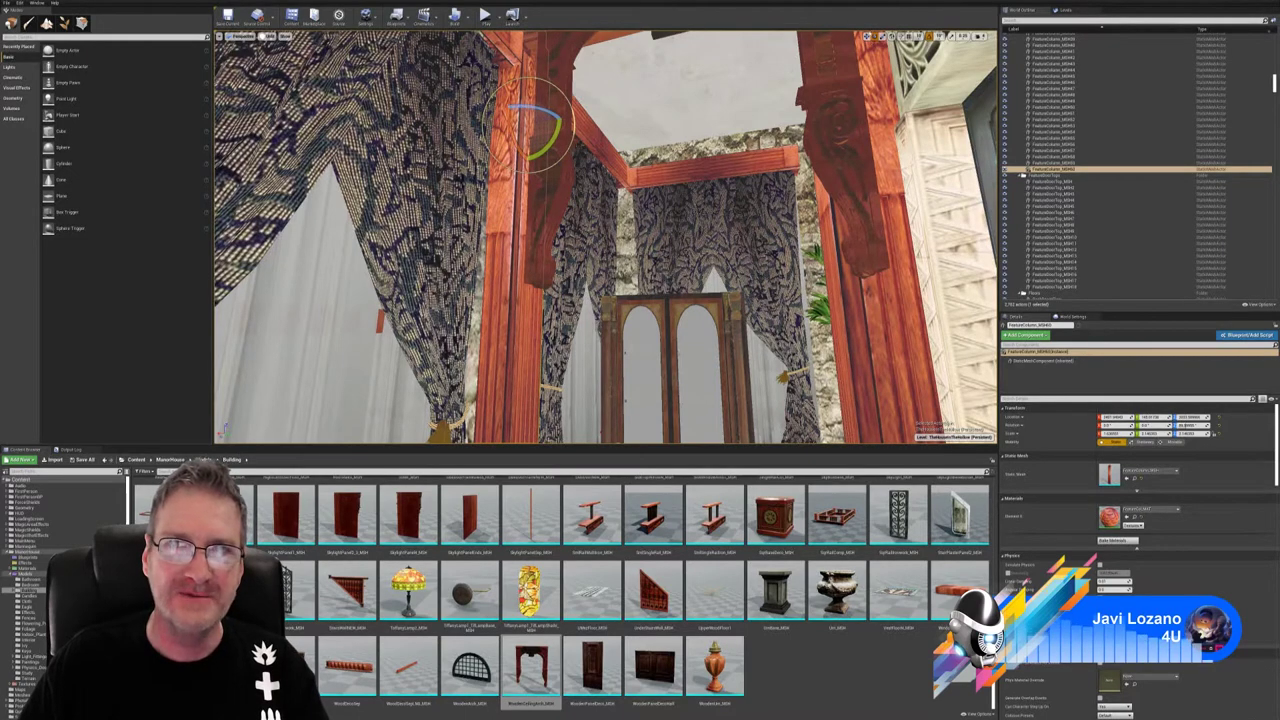
- Move the curtain-side column against the wall so it frames the arch opposite the door-side column
left_click(867, 36)
right_click_drag(554, 156, 522, 136)
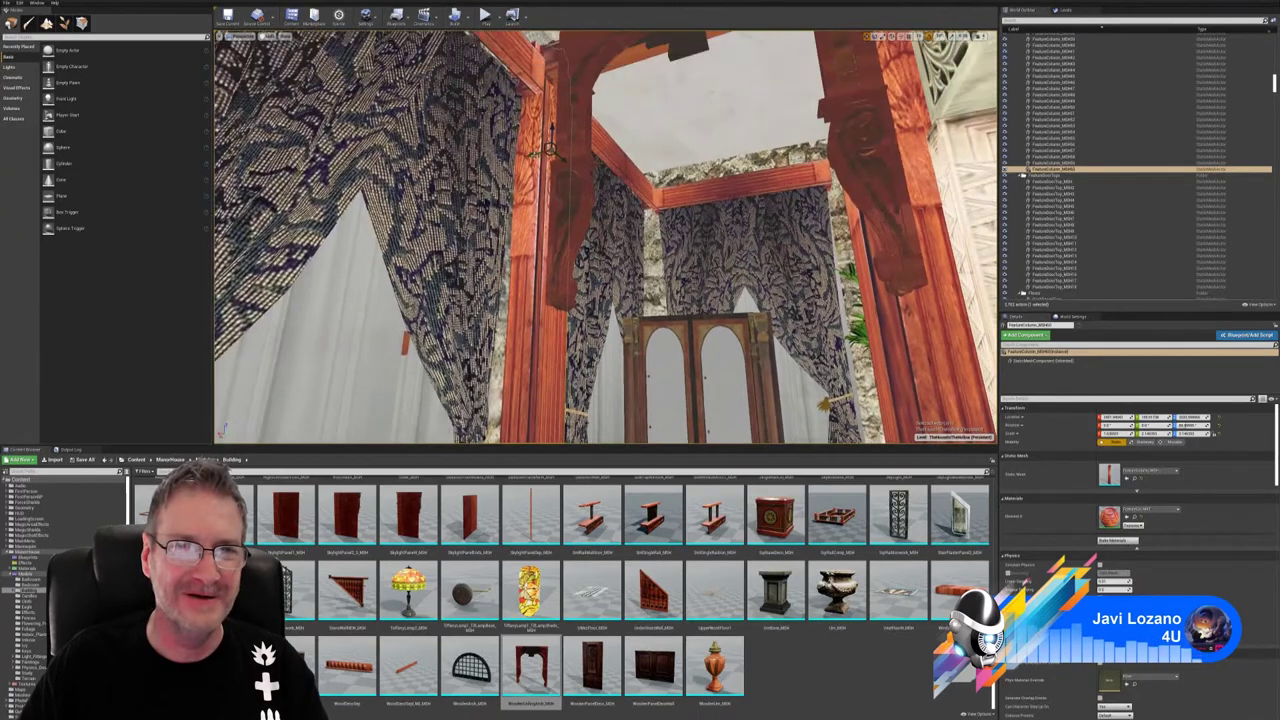
left_click_drag(536, 153, 530, 154)
mouse_move(530, 154)
right_mouse_down()
mouse_move(562, 236)
mouse_move(420, 240)
mouse_move(500, 250)
mouse_move(550, 150)
right_mouse_up()
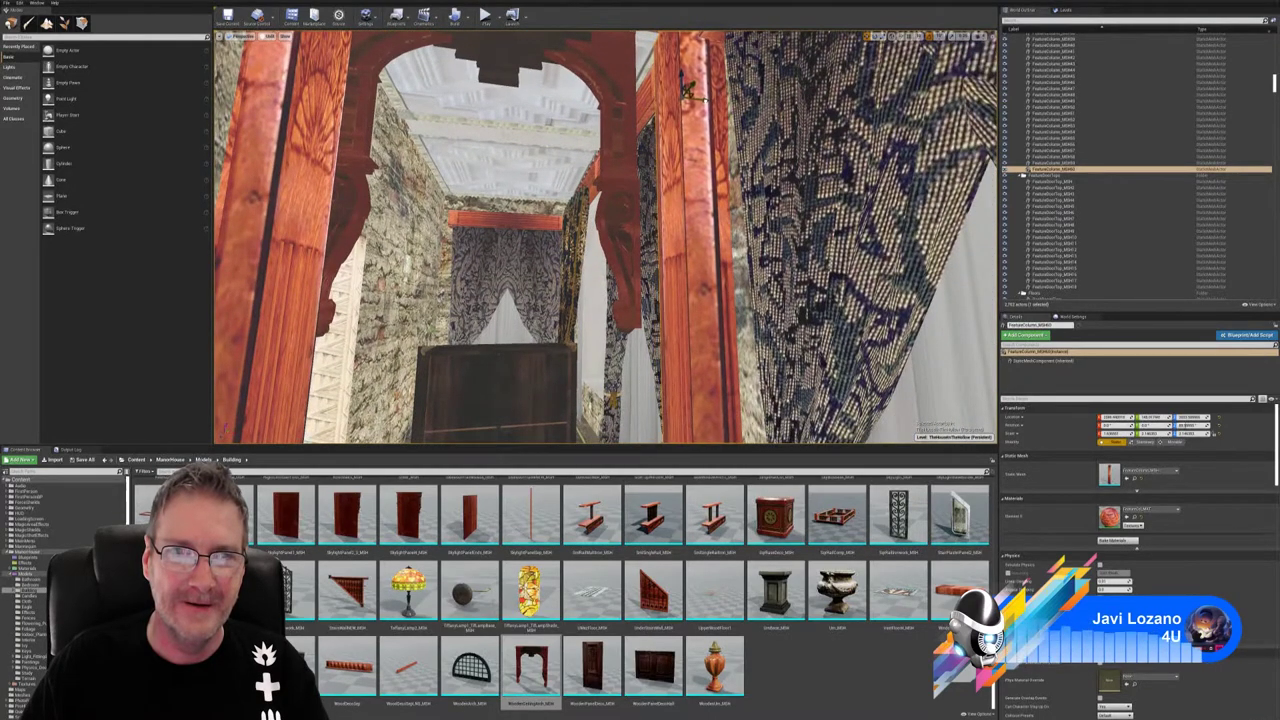
right_click_drag(832, 311, 765, 364)
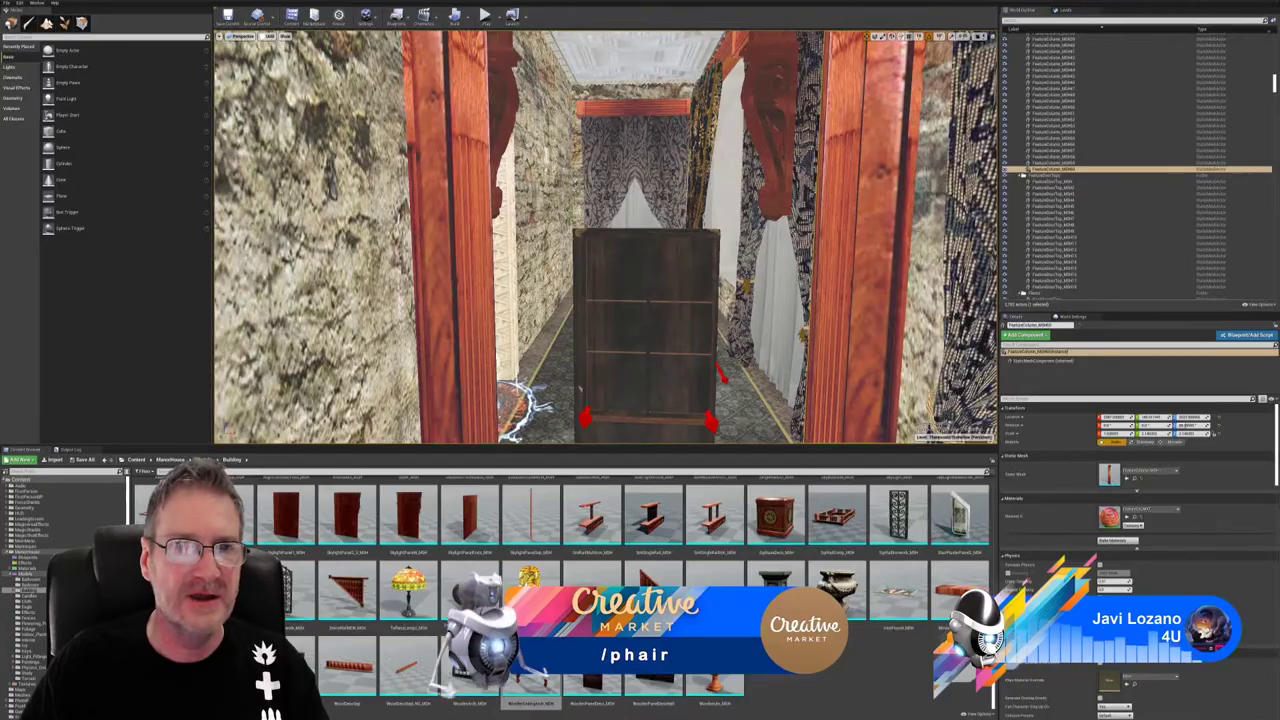
right_click_drag(765, 364, 885, 270)
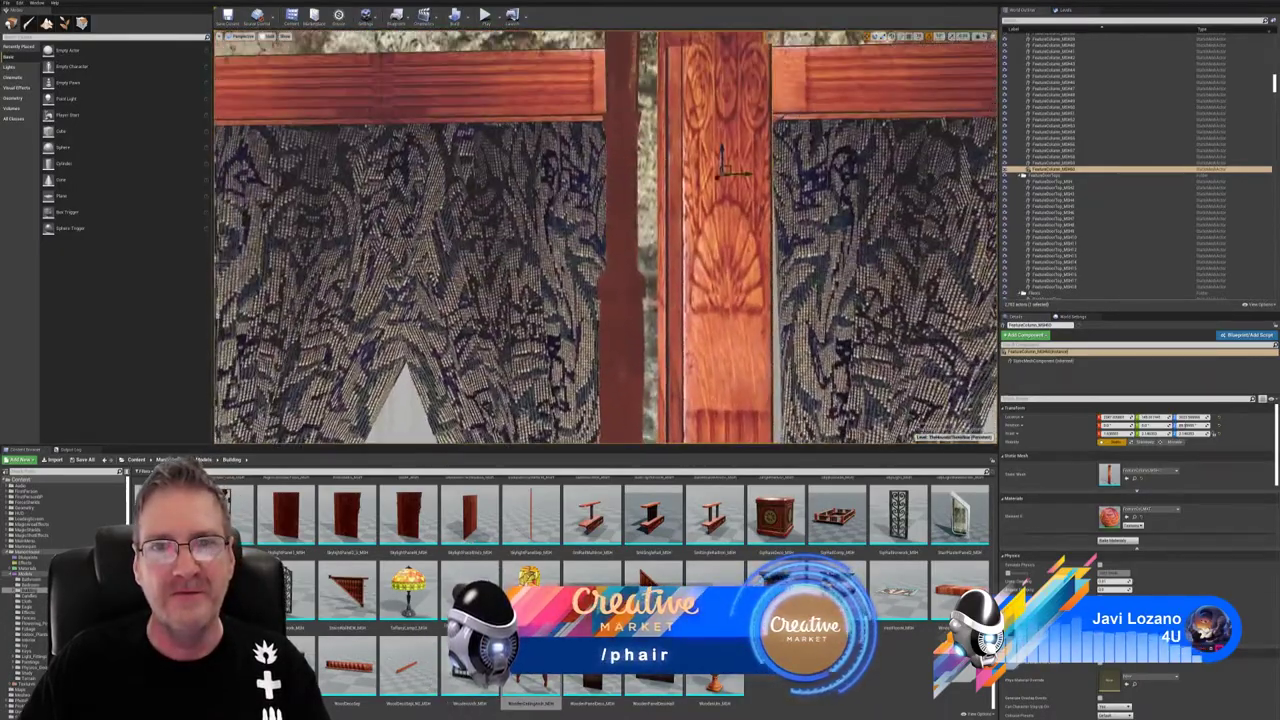
right_click_drag(740, 240, 760, 202)
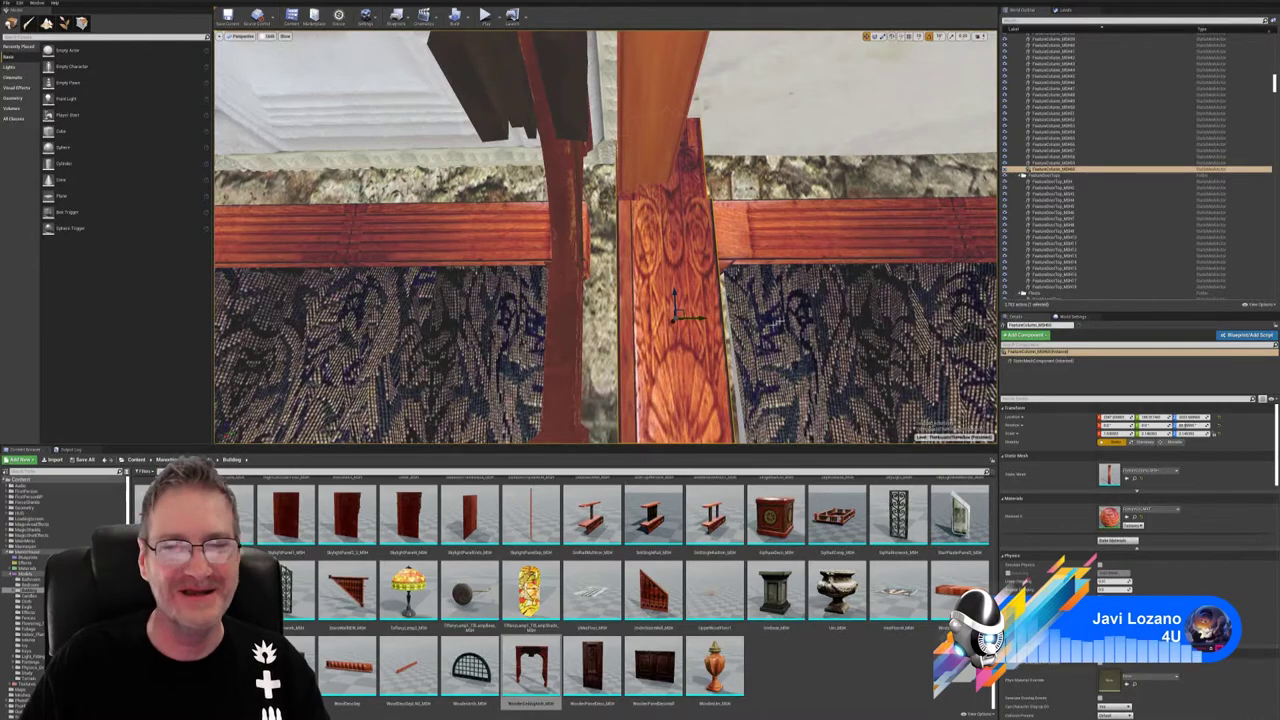
- Select both copied columns and examine how they meet the arch, the trim strip and the ceiling from several angles
mouse_move(606, 240)
right_mouse_down()
mouse_move(540, 235)
mouse_move(640, 245)
mouse_move(610, 230)
right_mouse_up()
left_click(555, 285, "ctrl")
right_click_drag(552, 268, 596, 258)
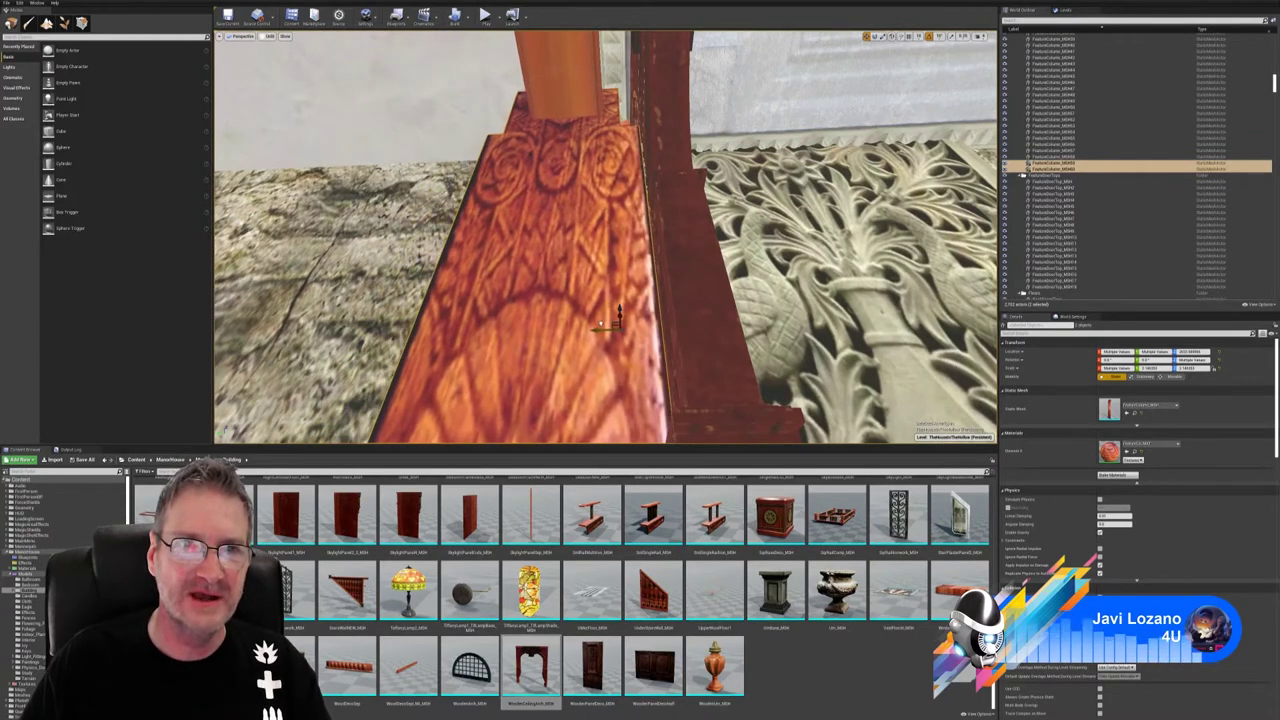
right_click_drag(605, 240, 605, 240)
right_click_drag(751, 219, 751, 219)
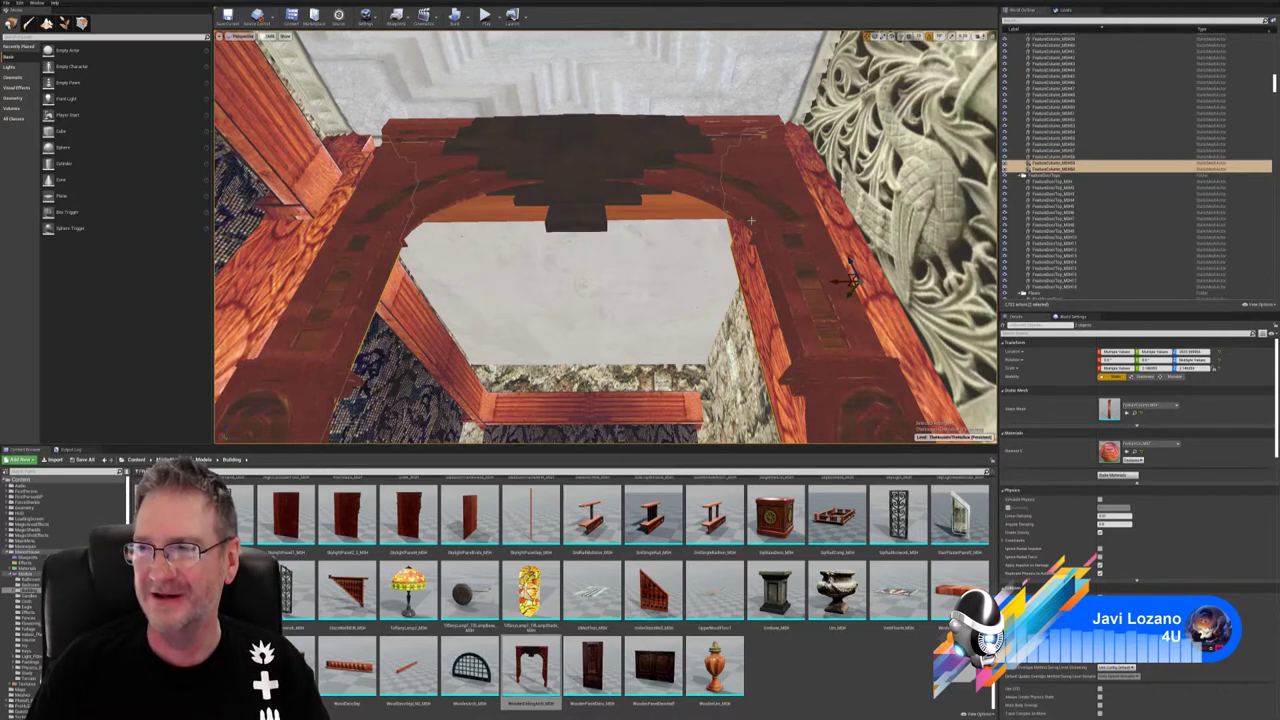
right_click_drag(751, 220, 640, 300)
right_click_drag(734, 306, 640, 298)
right_click_drag(492, 204, 468, 148)
- Select both columns together with the trim strip above them, and nudge the group into line with the arch
left_click(542, 218)
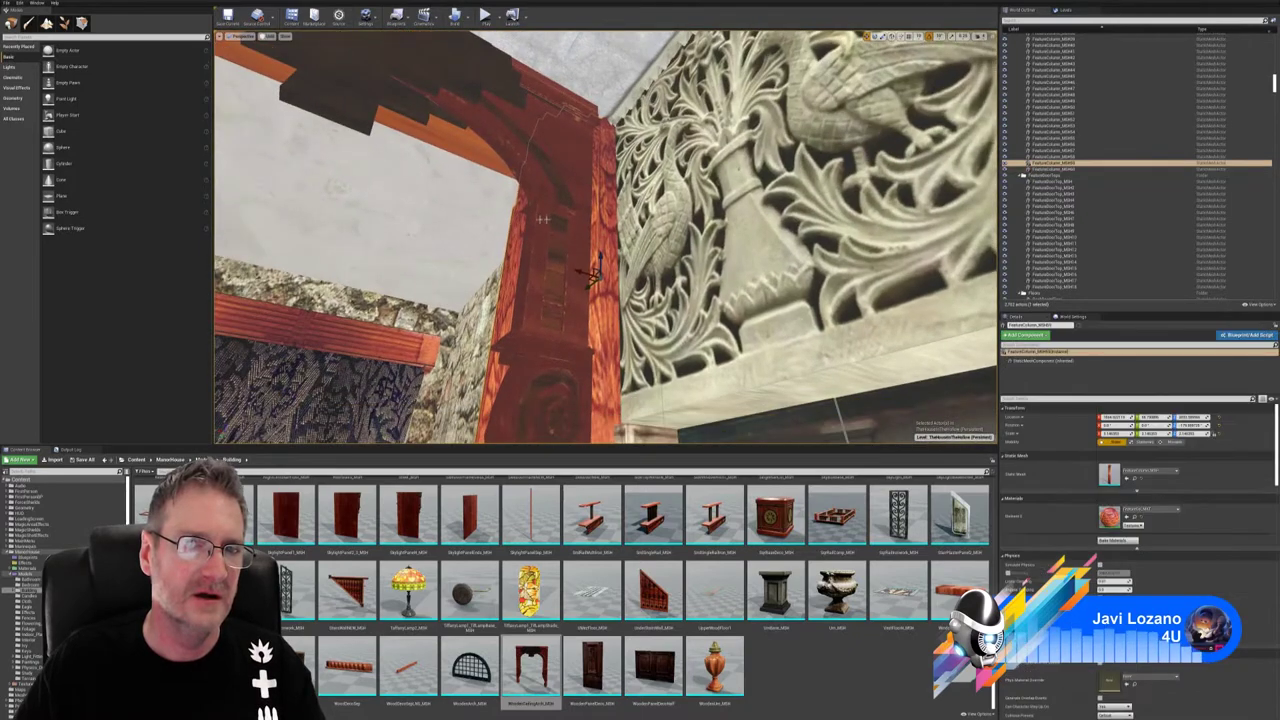
left_click(405, 82, "ctrl")
right_click_drag(405, 82, 300, 88)
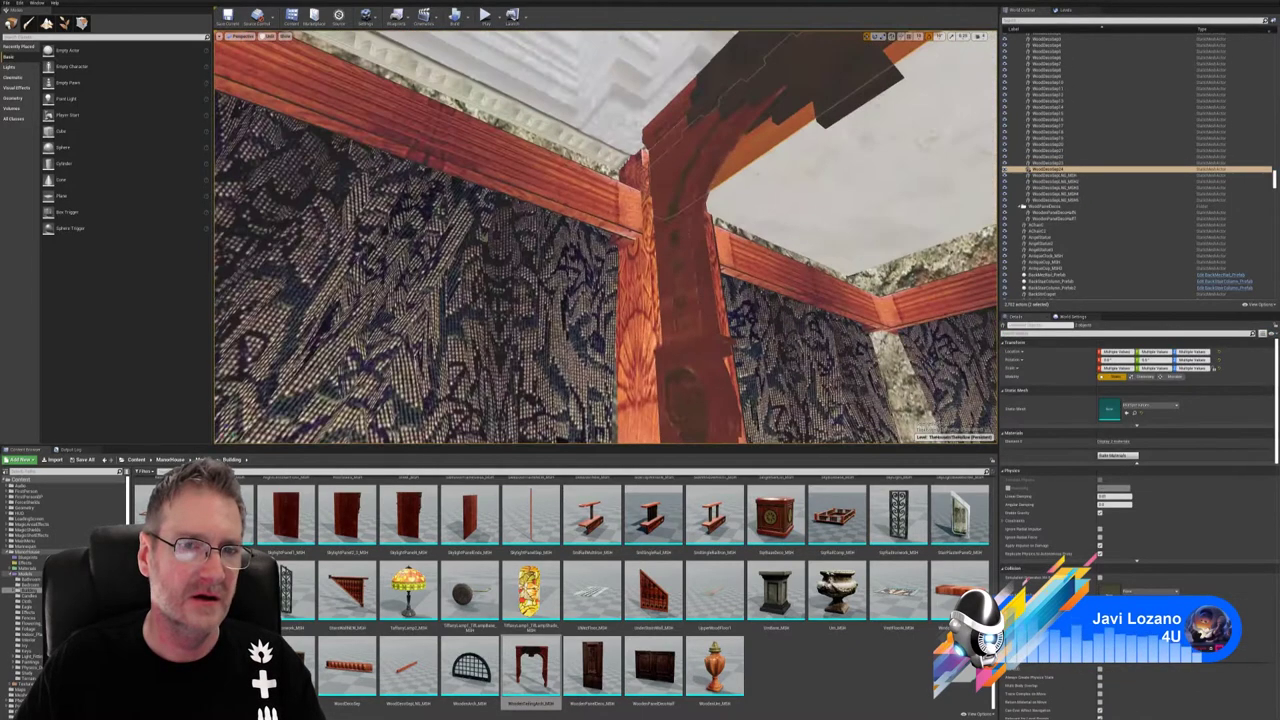
left_click(650, 288, "ctrl")
mouse_move(650, 288)
right_mouse_down()
mouse_move(750, 350)
mouse_move(648, 288)
right_mouse_up()
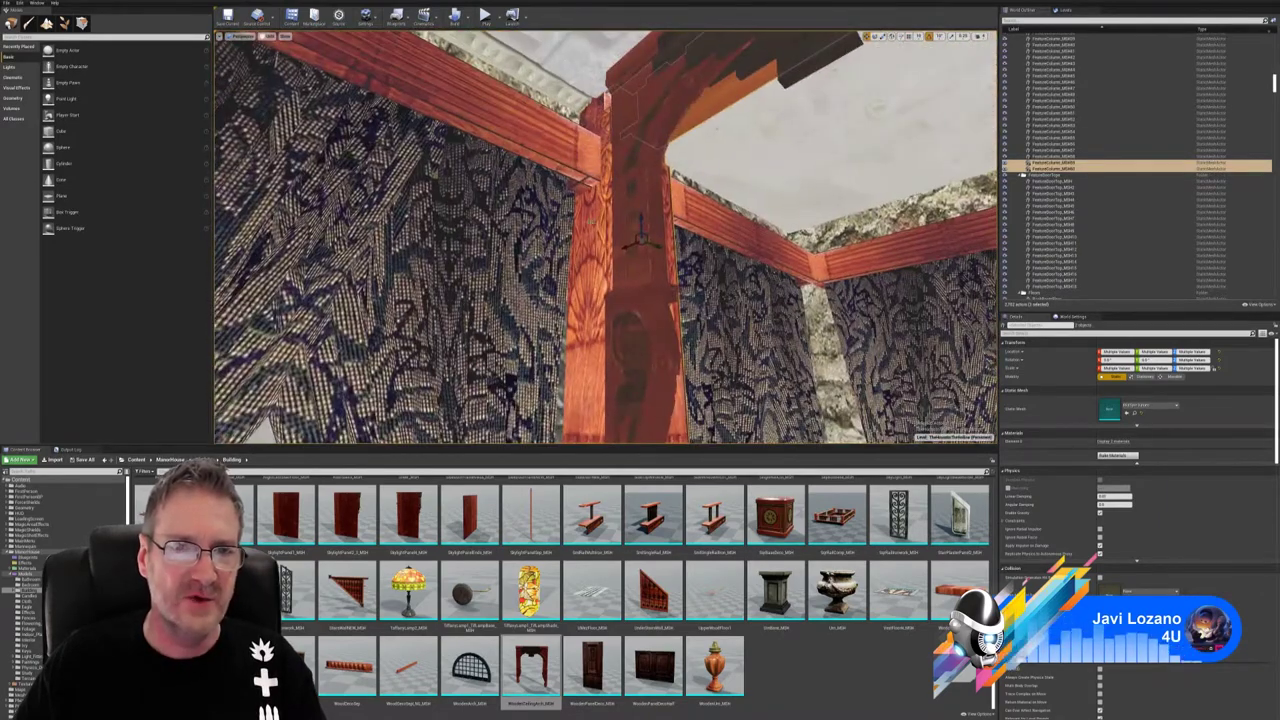
left_click(641, 238)
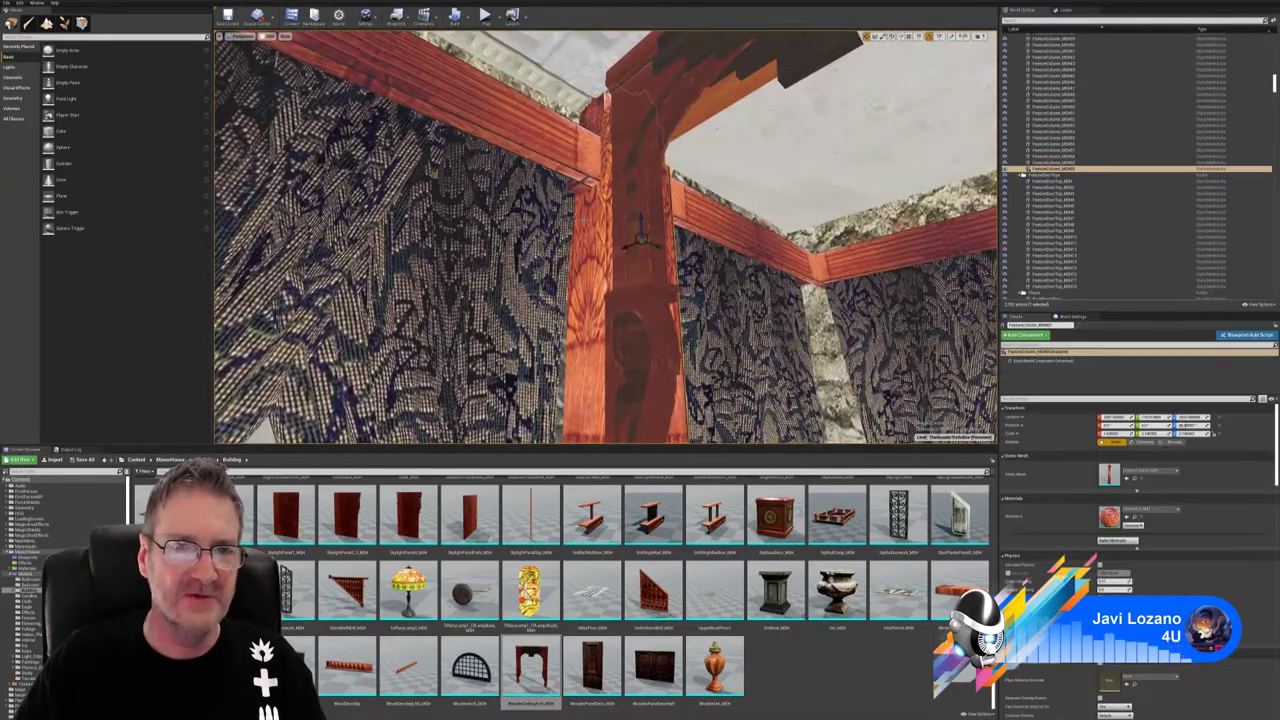
right_click_drag(728, 196, 822, 186)
left_click(713, 164, "ctrl")
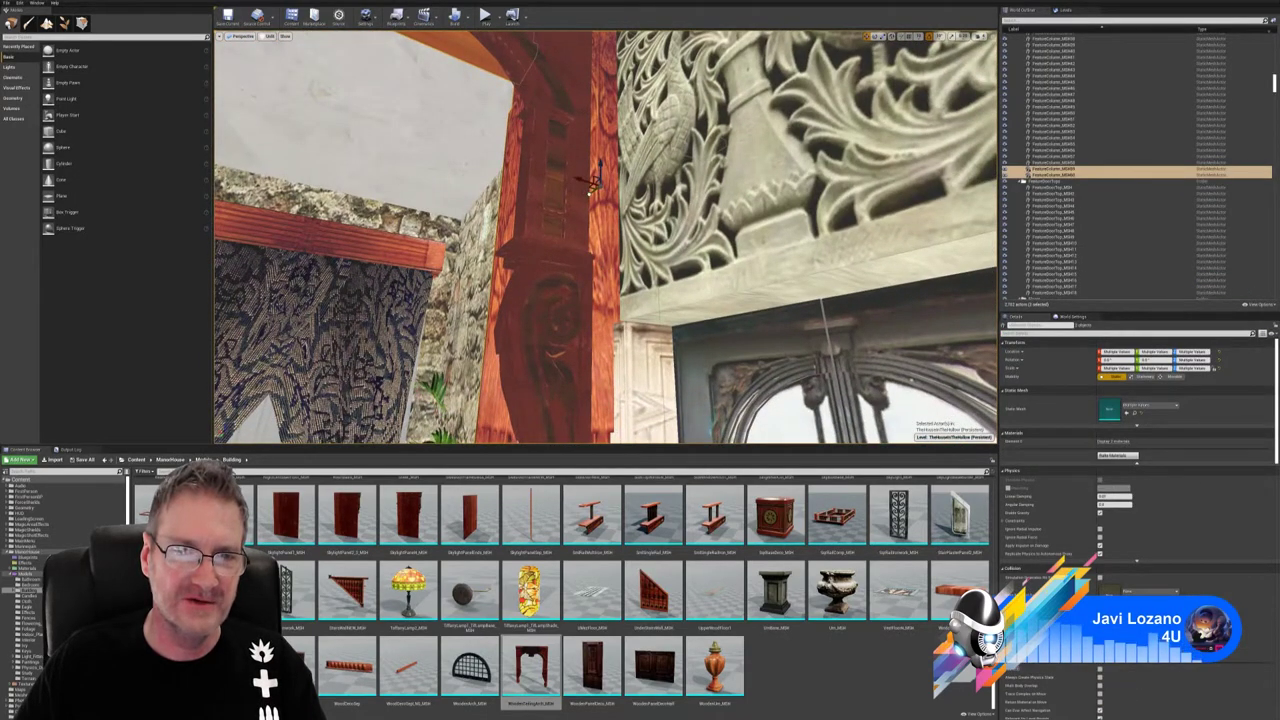
left_click_drag(591, 191, 574, 198)
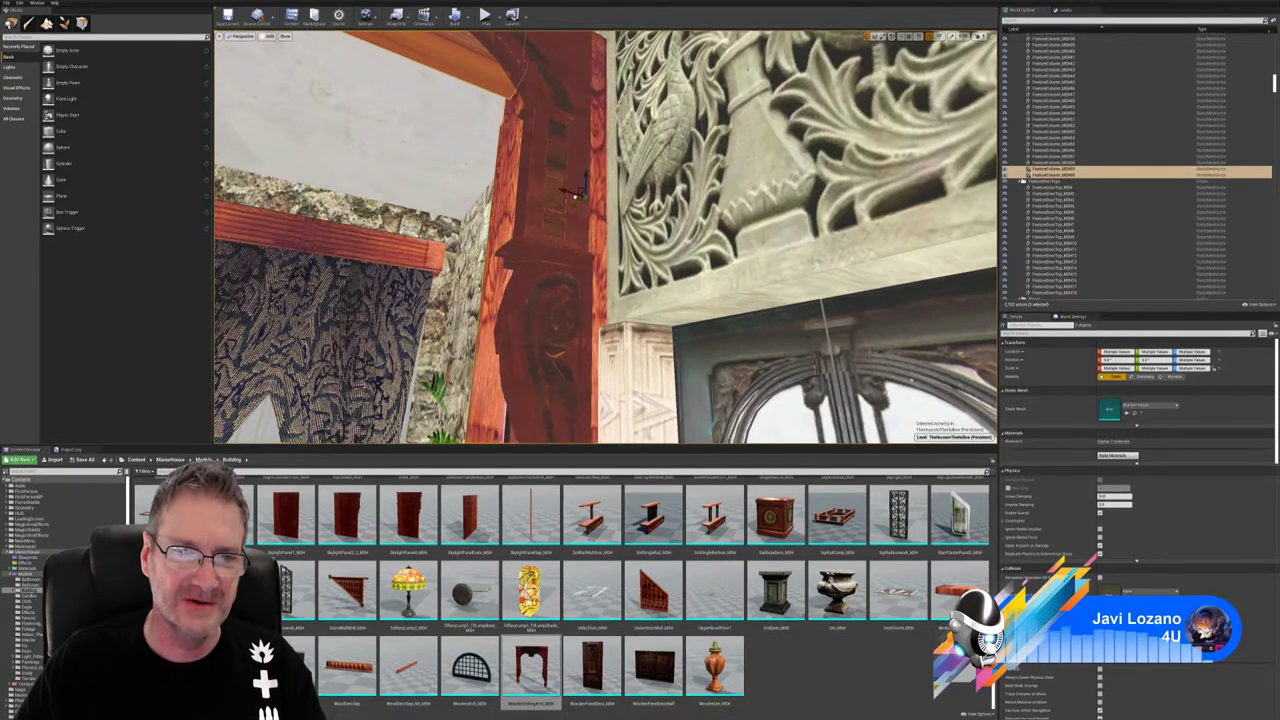
right_click_drag(609, 182, 603, 182)
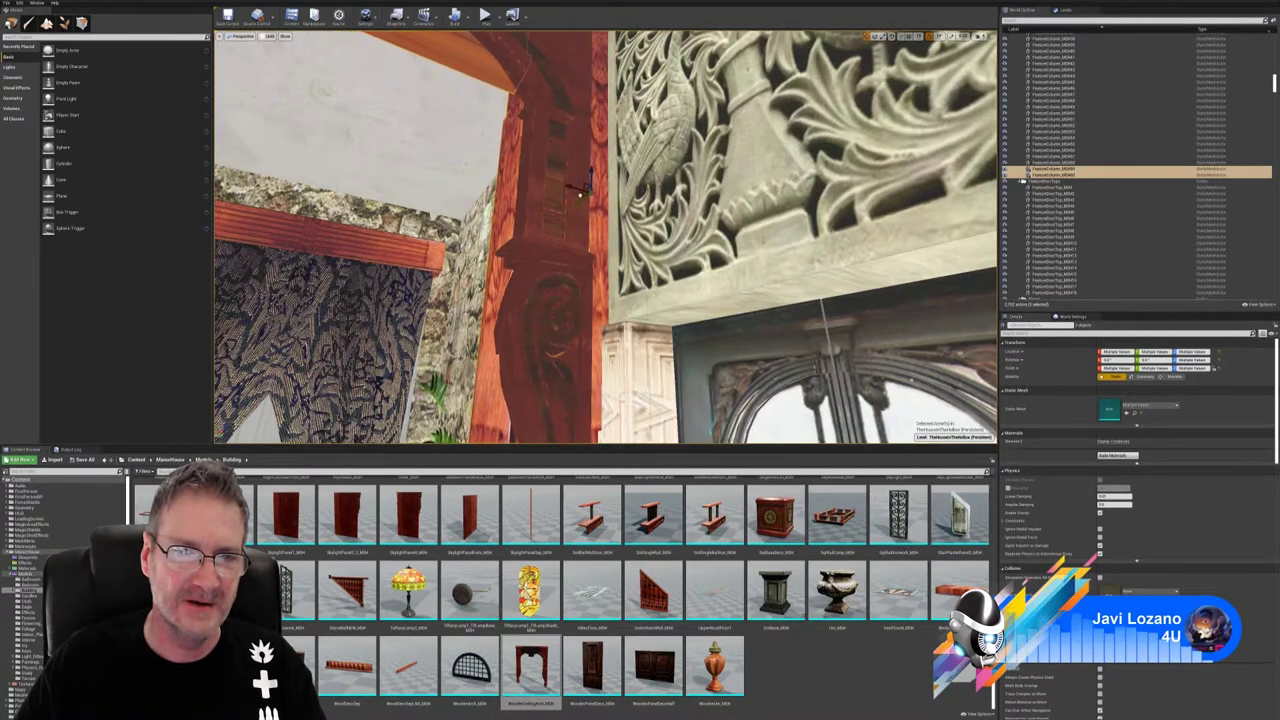
left_click_drag(580, 195, 578, 195)
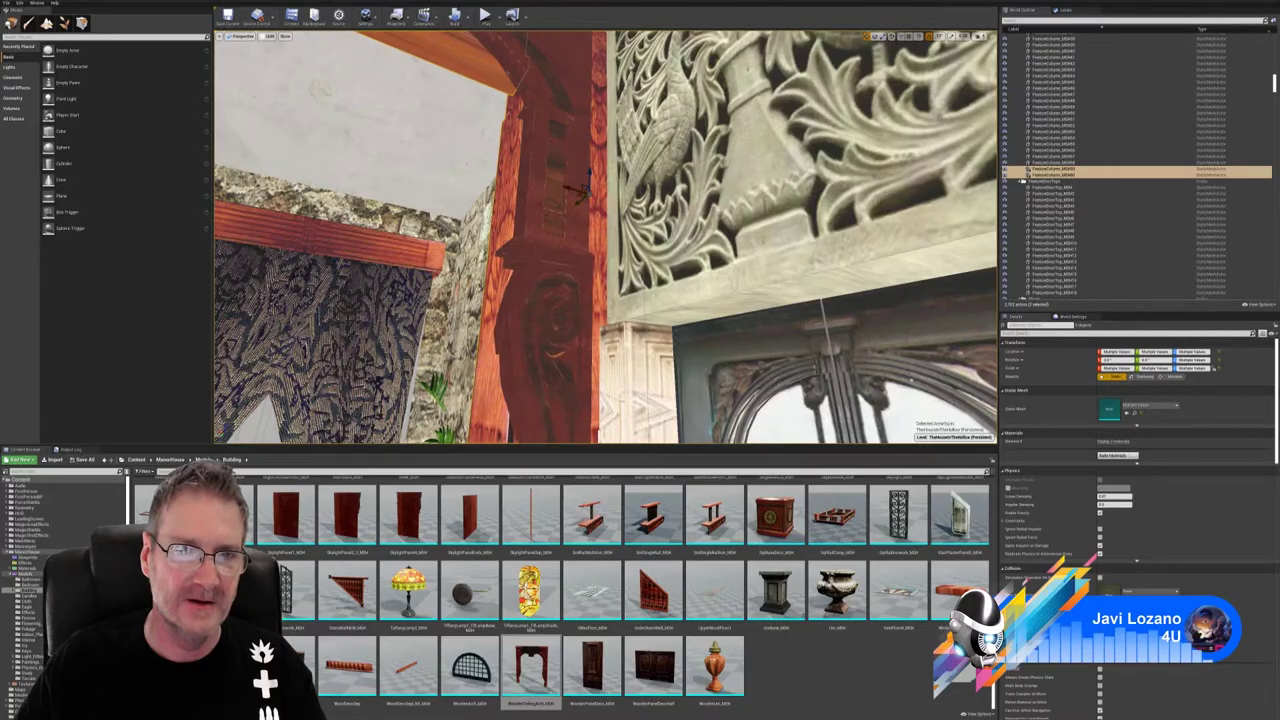
right_click_drag(579, 196, 556, 298)
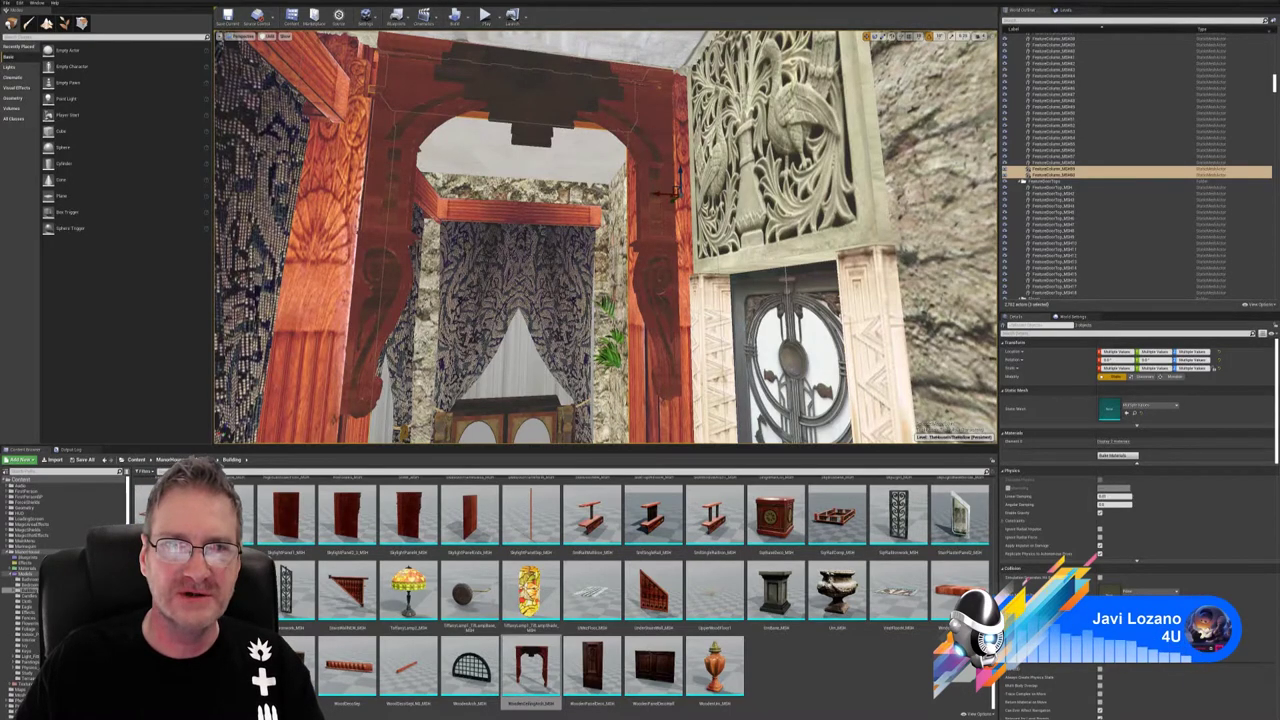
- Move the wooden arch back and sideways so it sits centred between the two framing columns
left_click(674, 187)
key("f")
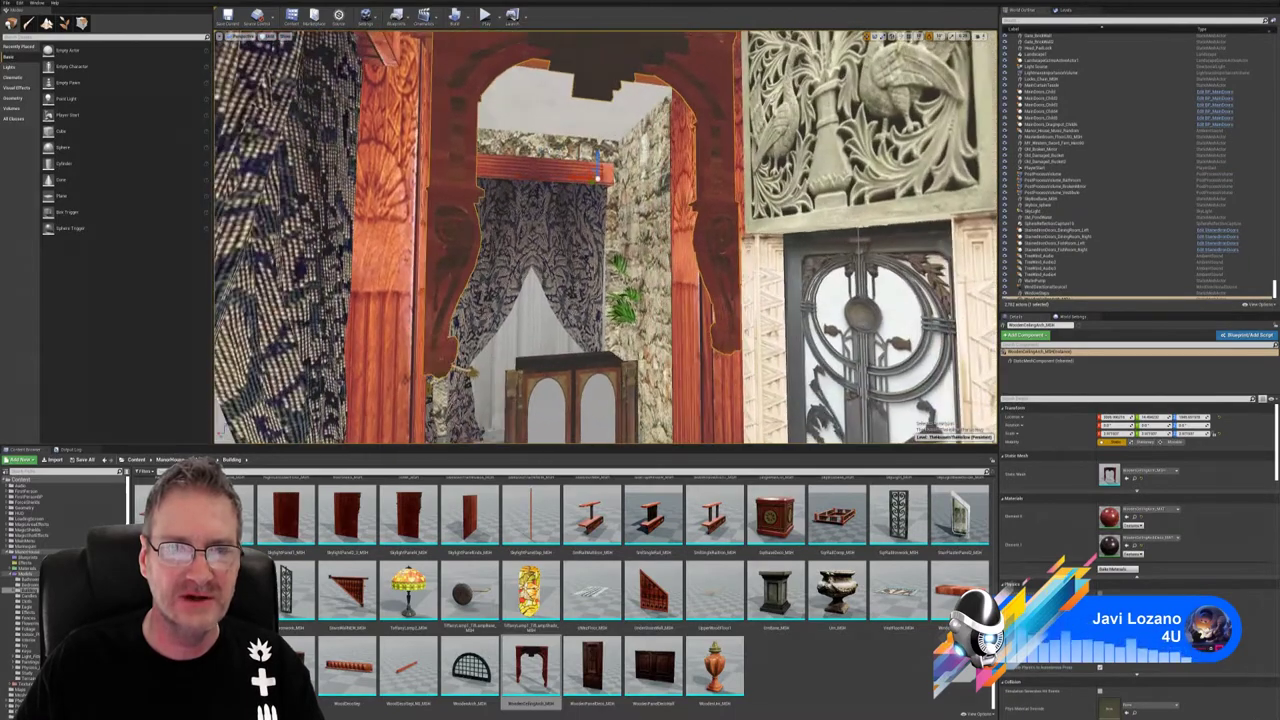
right_click_drag(674, 187, 705, 190)
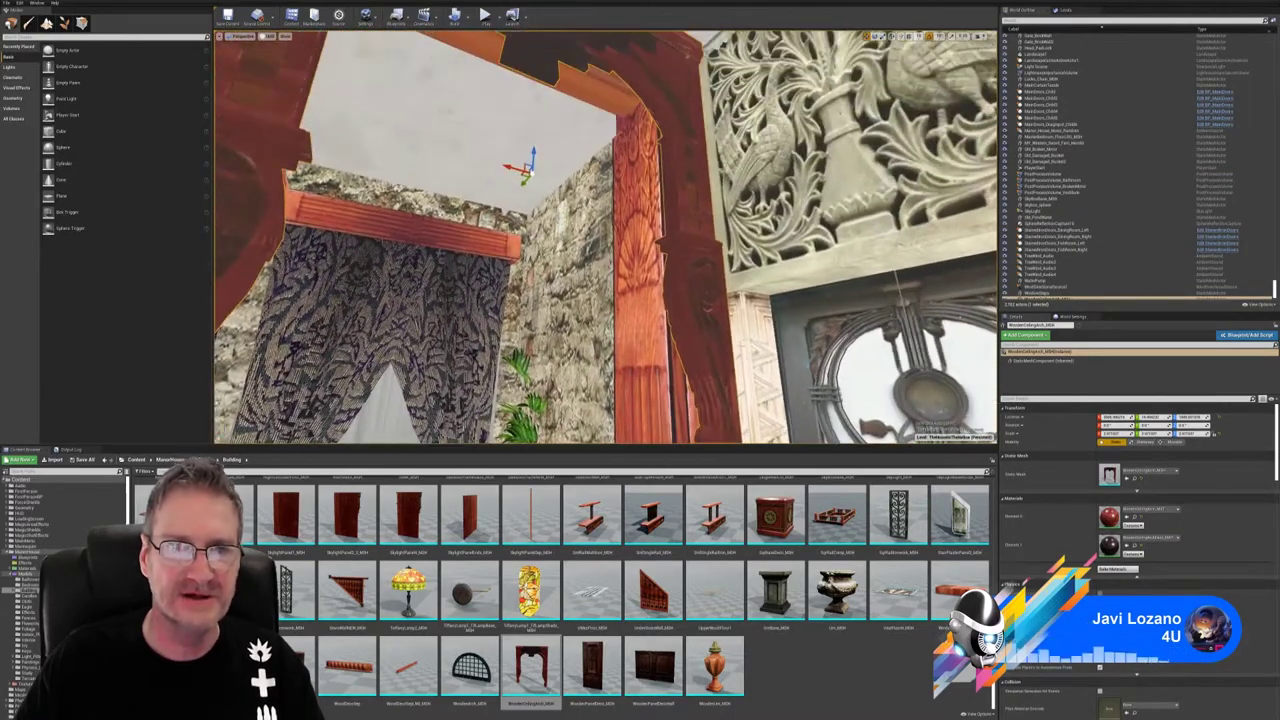
left_click_drag(525, 181, 491, 212)
right_click_drag(490, 205, 335, 173)
left_click_drag(690, 244, 668, 244)
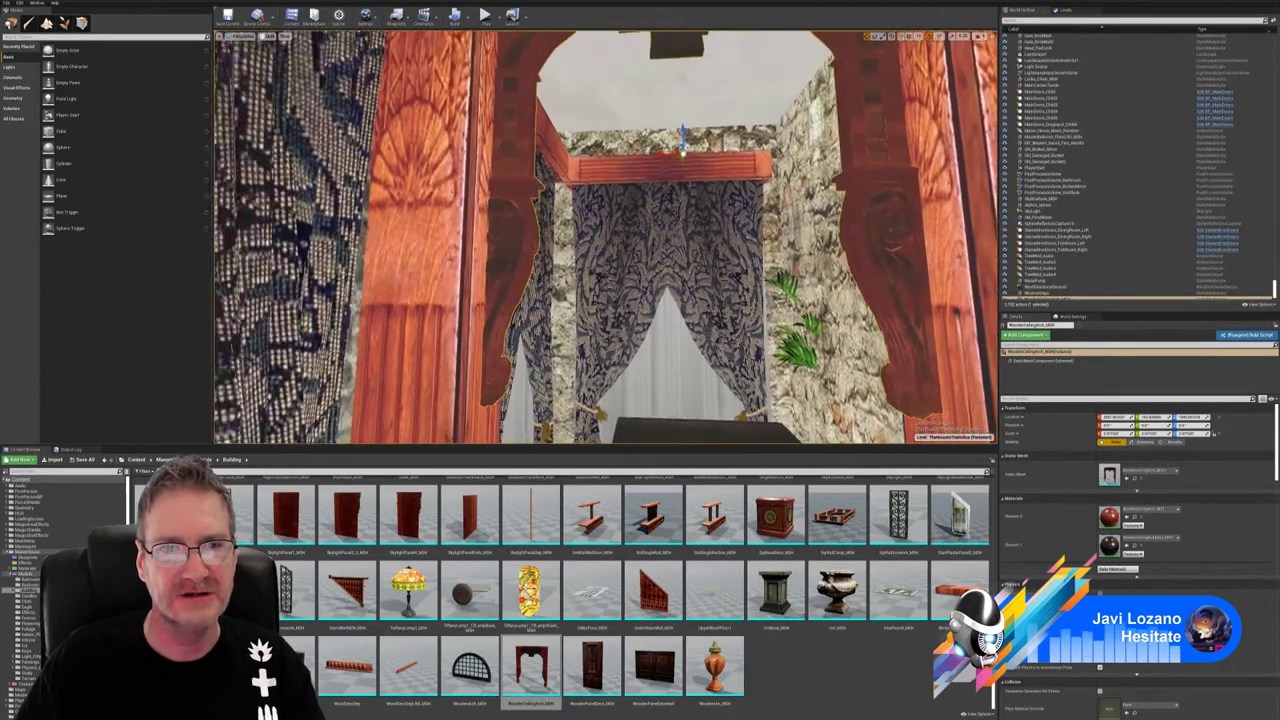
right_click_drag(668, 244, 652, 236)
key("s")
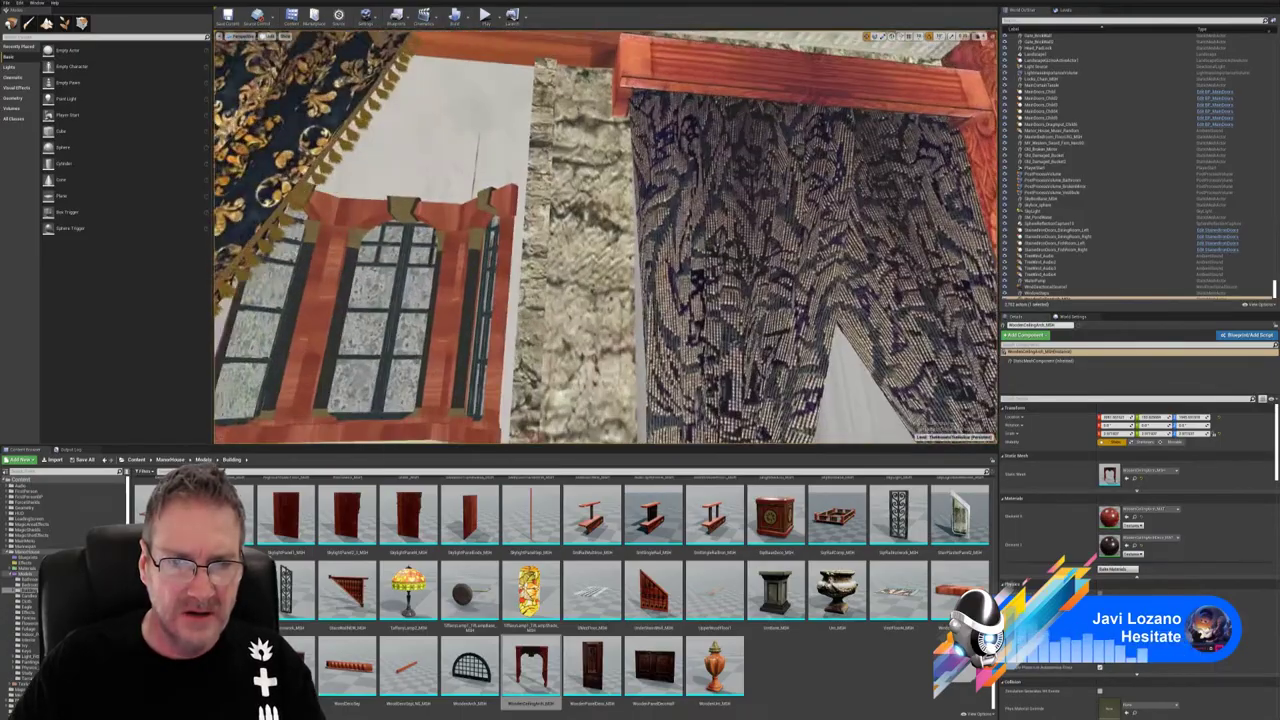
- Slim the column on the iron door side by reducing its scale along its width
right_click_drag(606, 237, 775, 225)
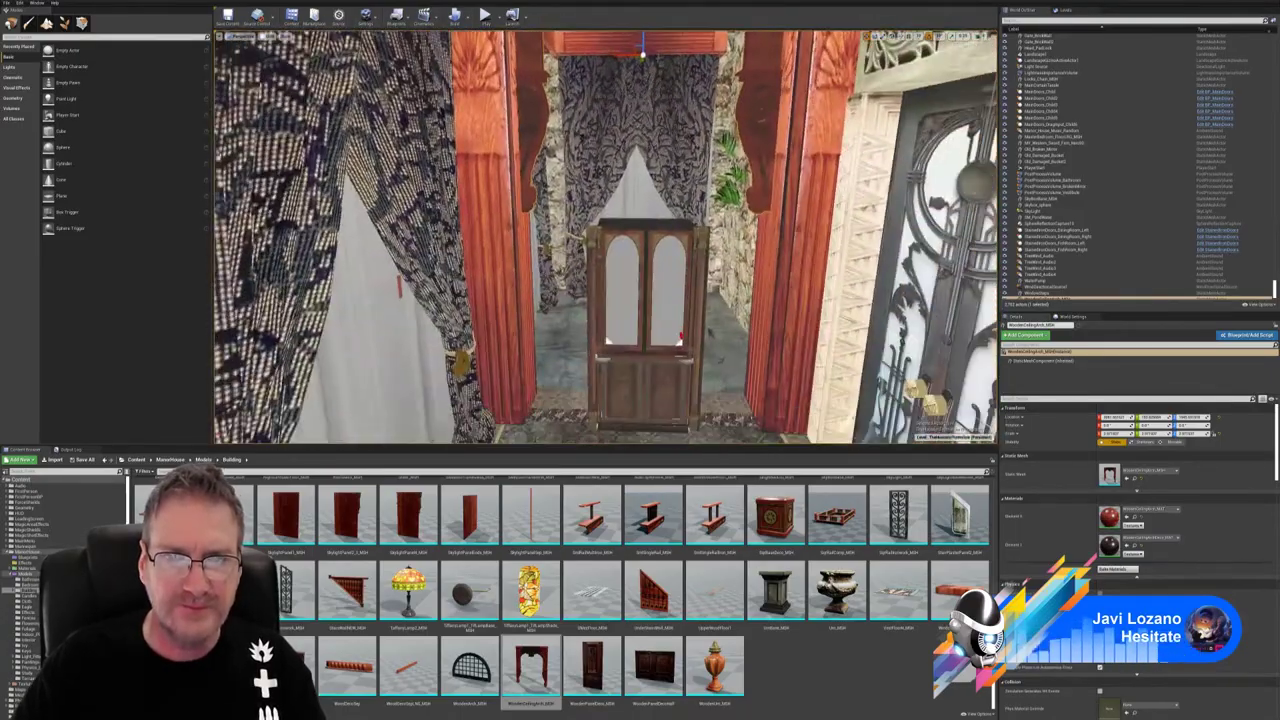
right_click_drag(606, 237, 596, 165)
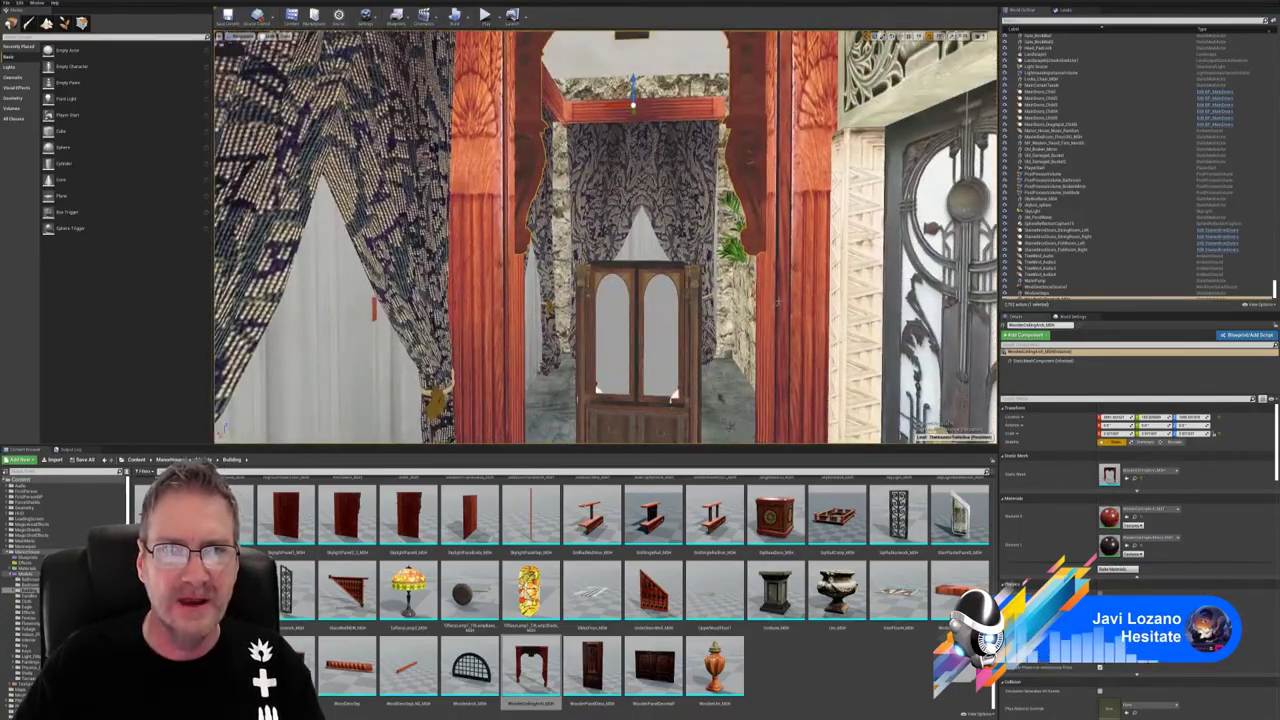
right_click_drag(777, 302, 780, 240)
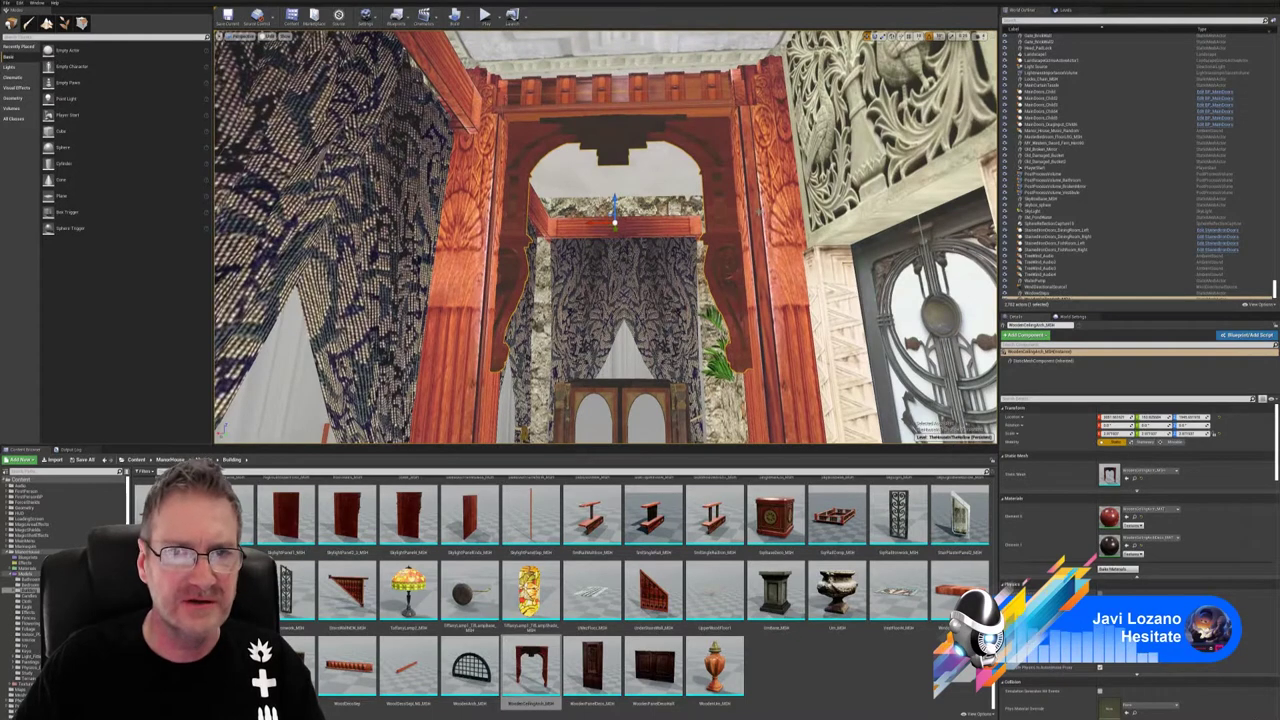
left_click(772, 173)
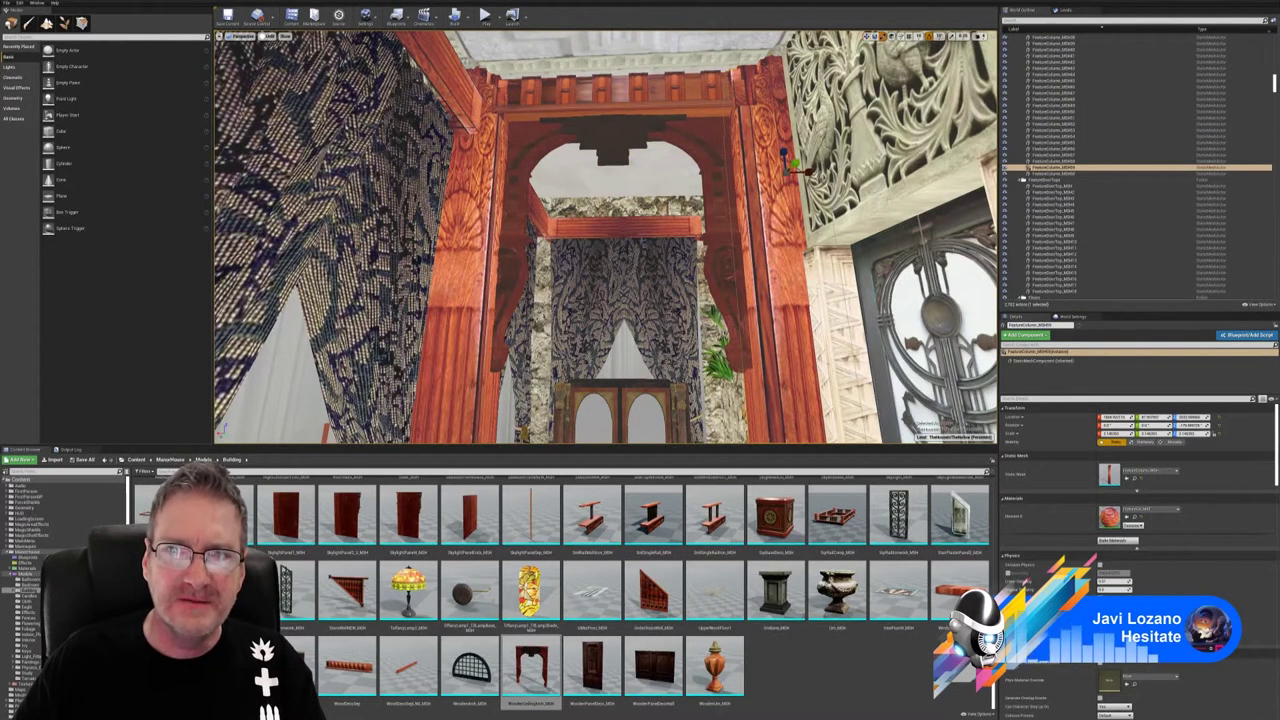
left_click_drag(808, 171, 786, 171)
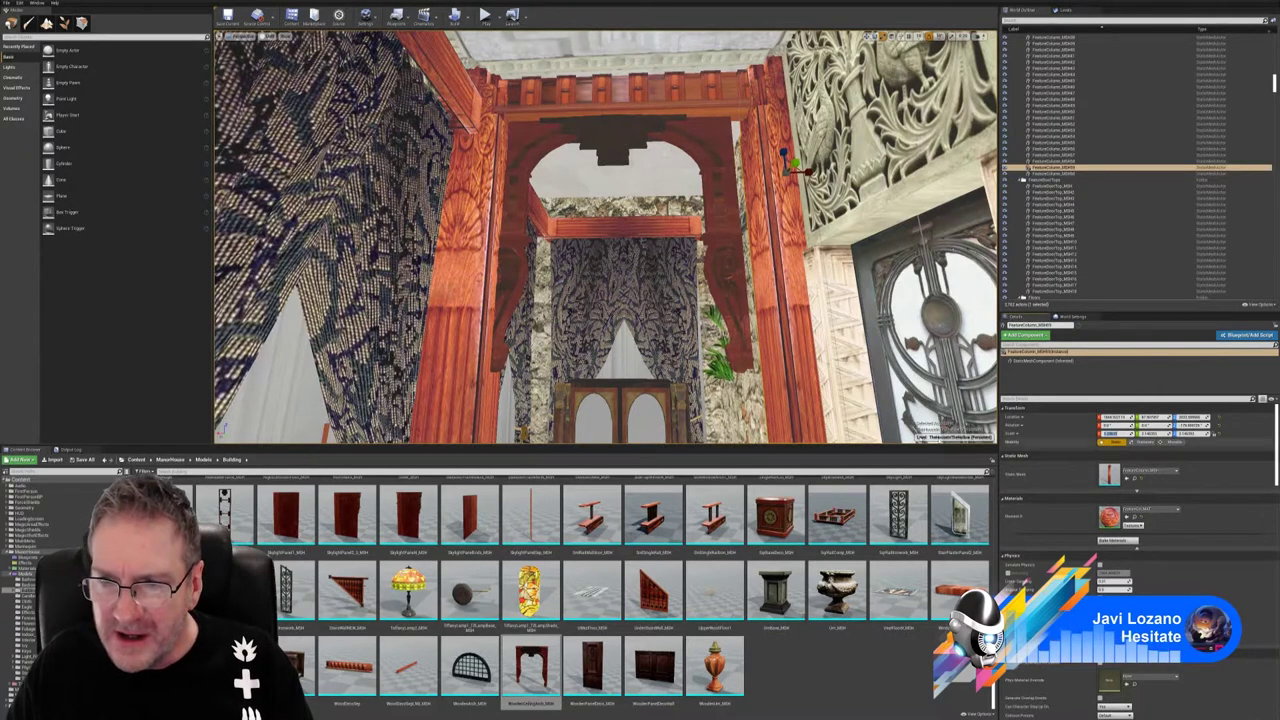
- Rescale the curtain-side column to match the slimmer column on the iron door side
left_click(462, 290)
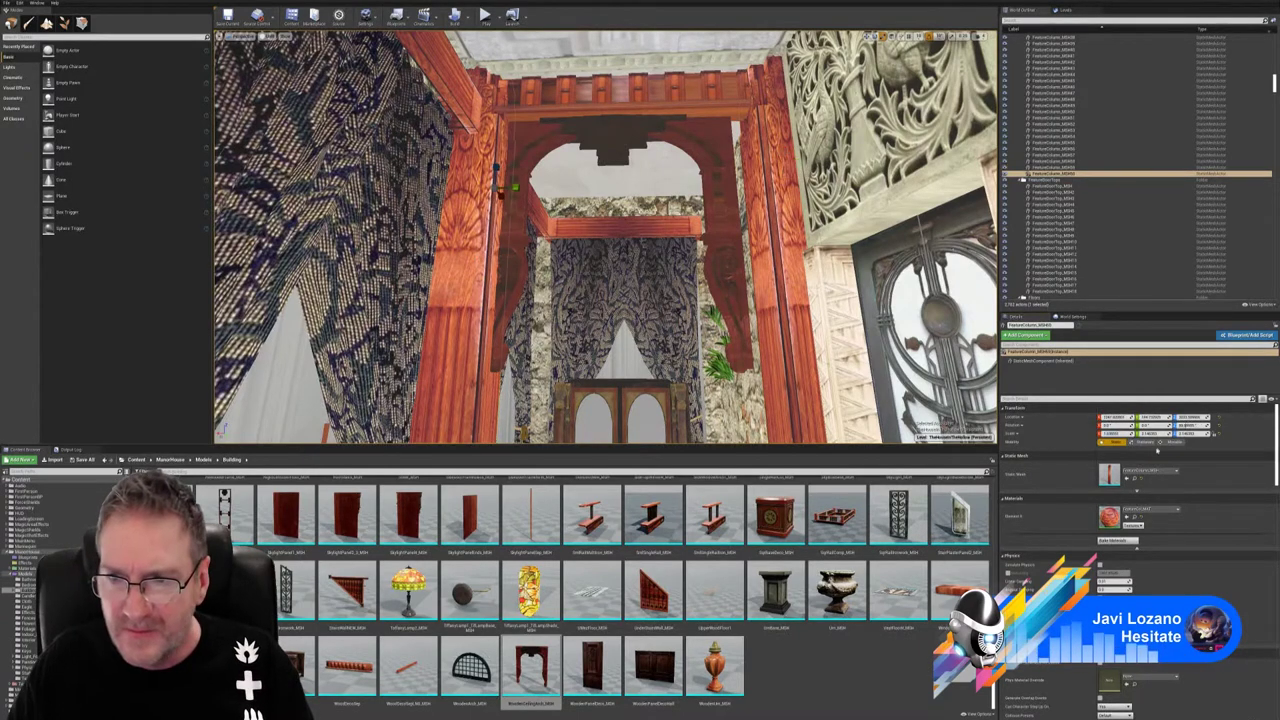
left_click(1116, 434)
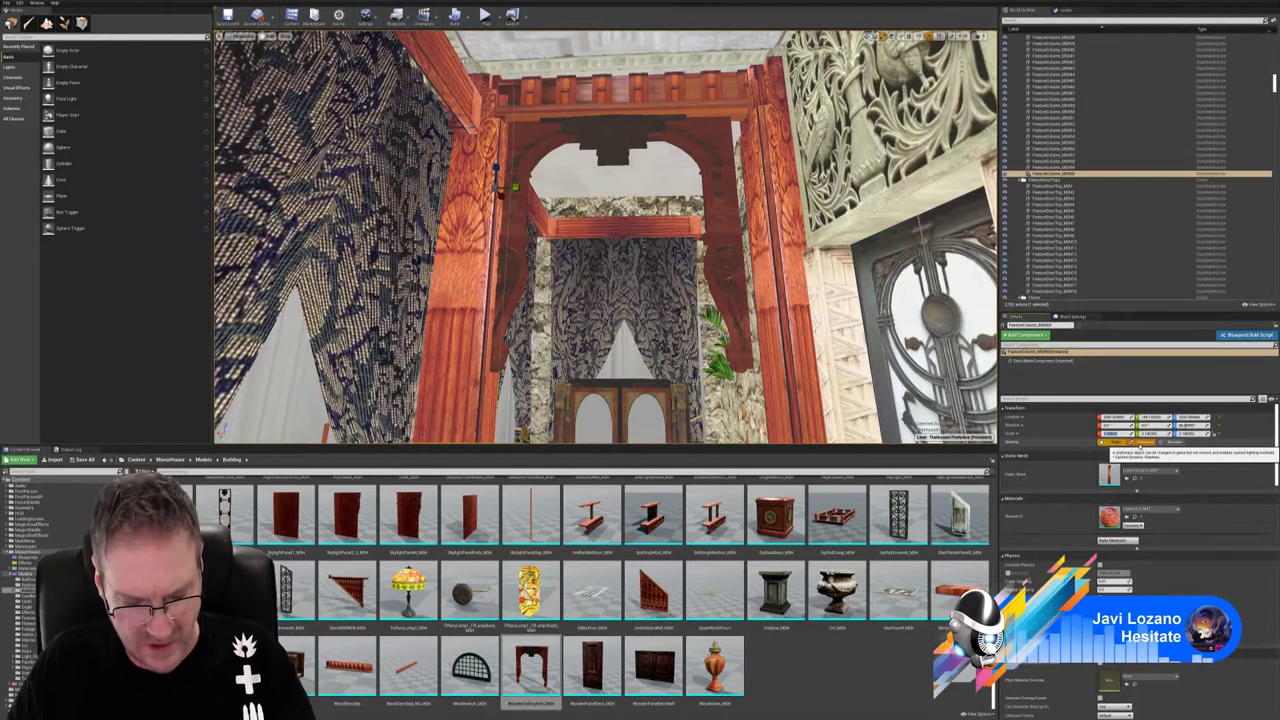
key("ctrl+z")
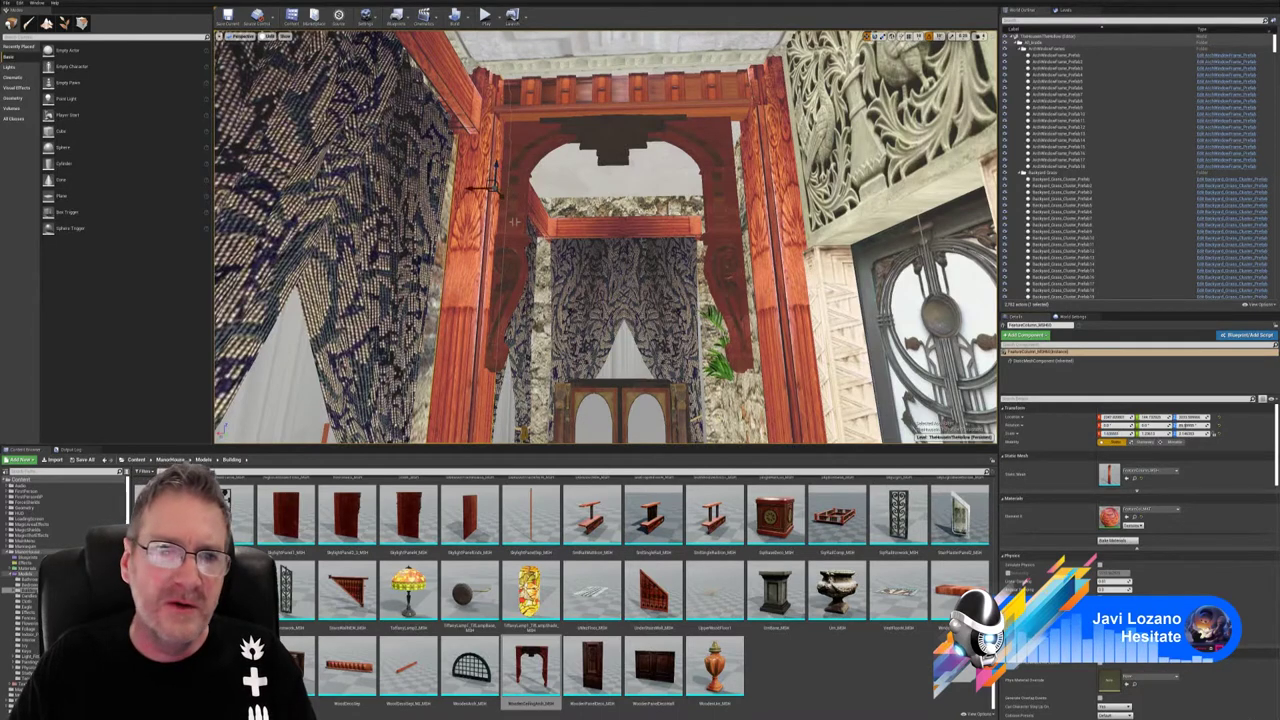
- Shift the curtain-side column outward to widen the opening, and inspect the columns on both sides of the arch
left_click_drag(482, 188, 453, 190)
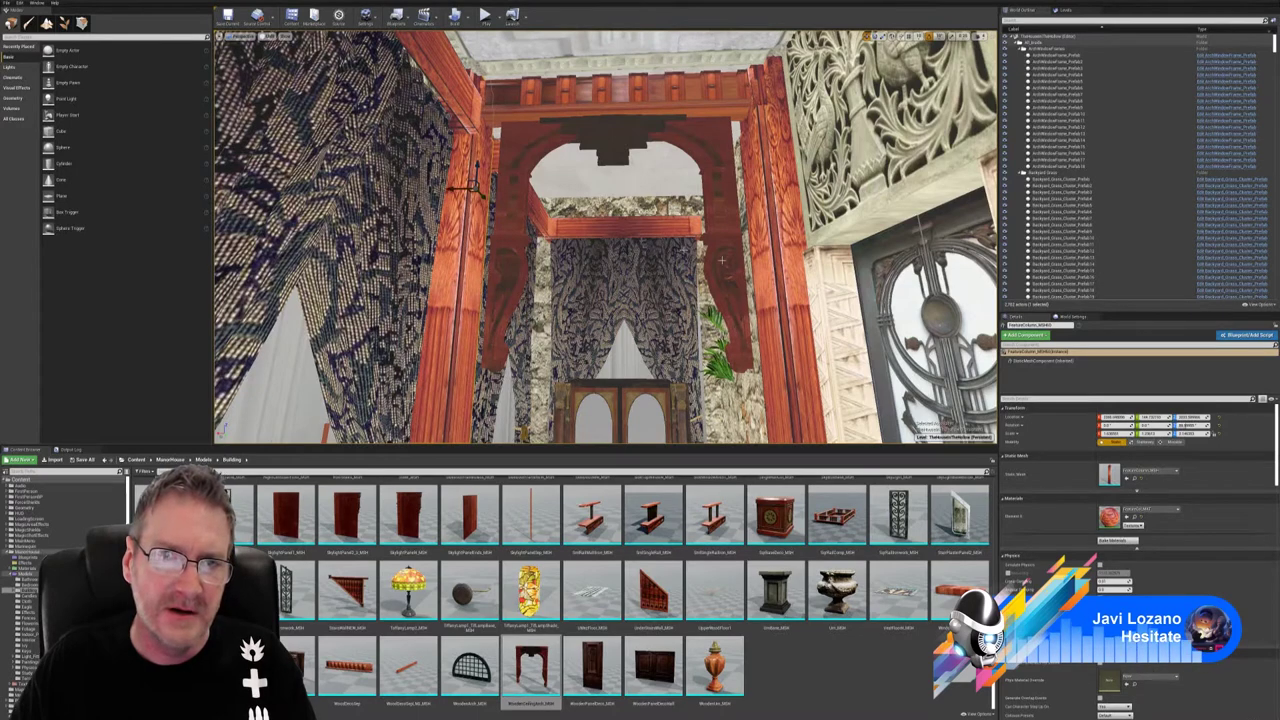
right_click_drag(560, 240, 578, 352)
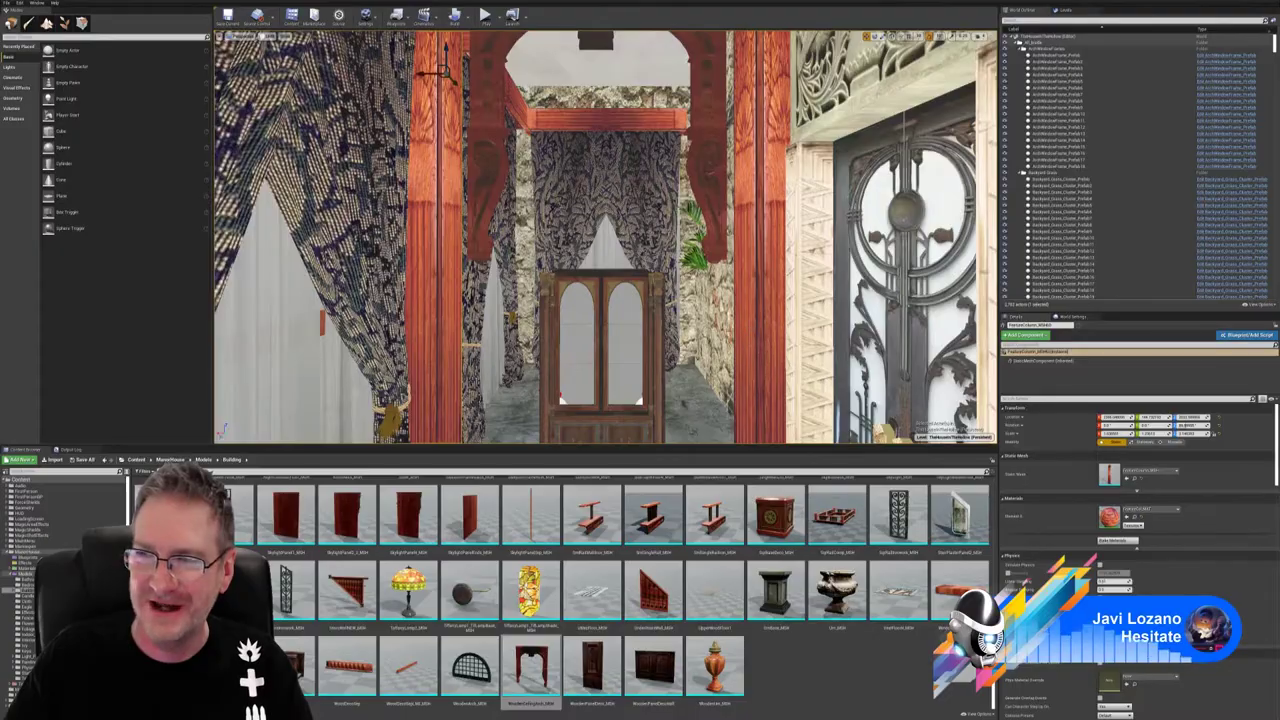
right_click_drag(606, 236, 868, 215)
key("w")
key("w")
key("s")
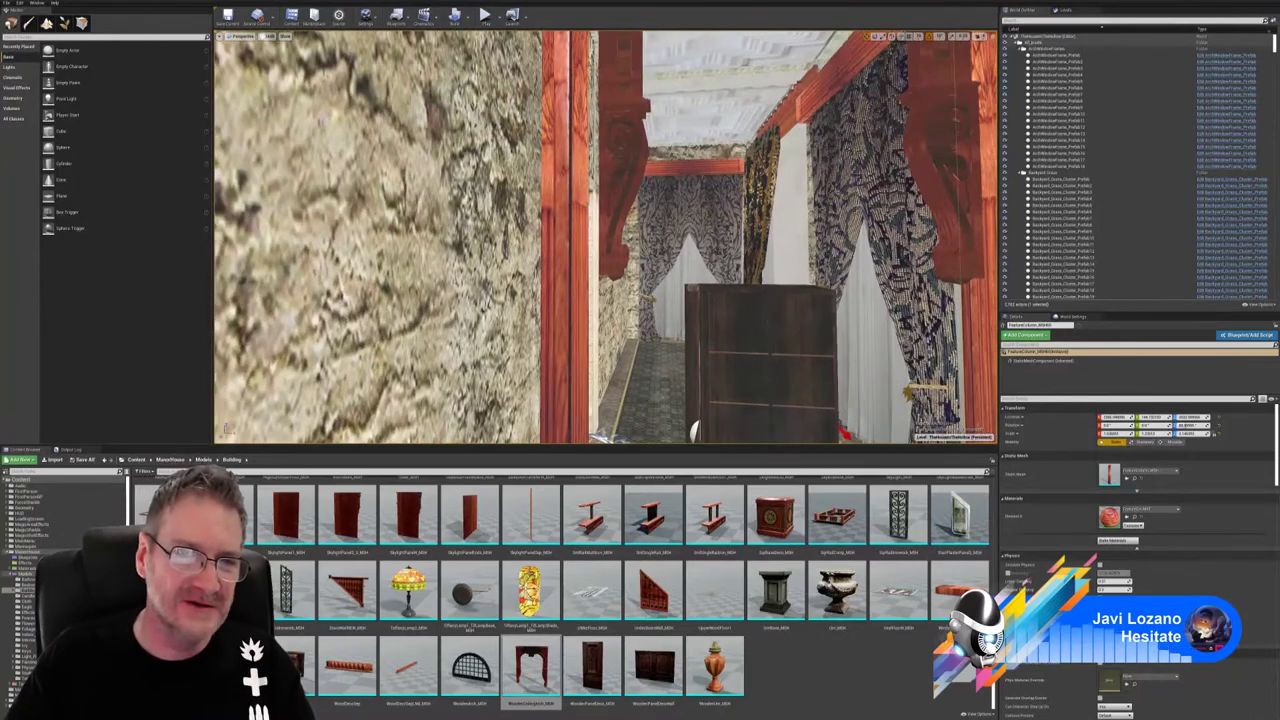
left_click(567, 265)
right_click_drag(567, 265, 567, 225)
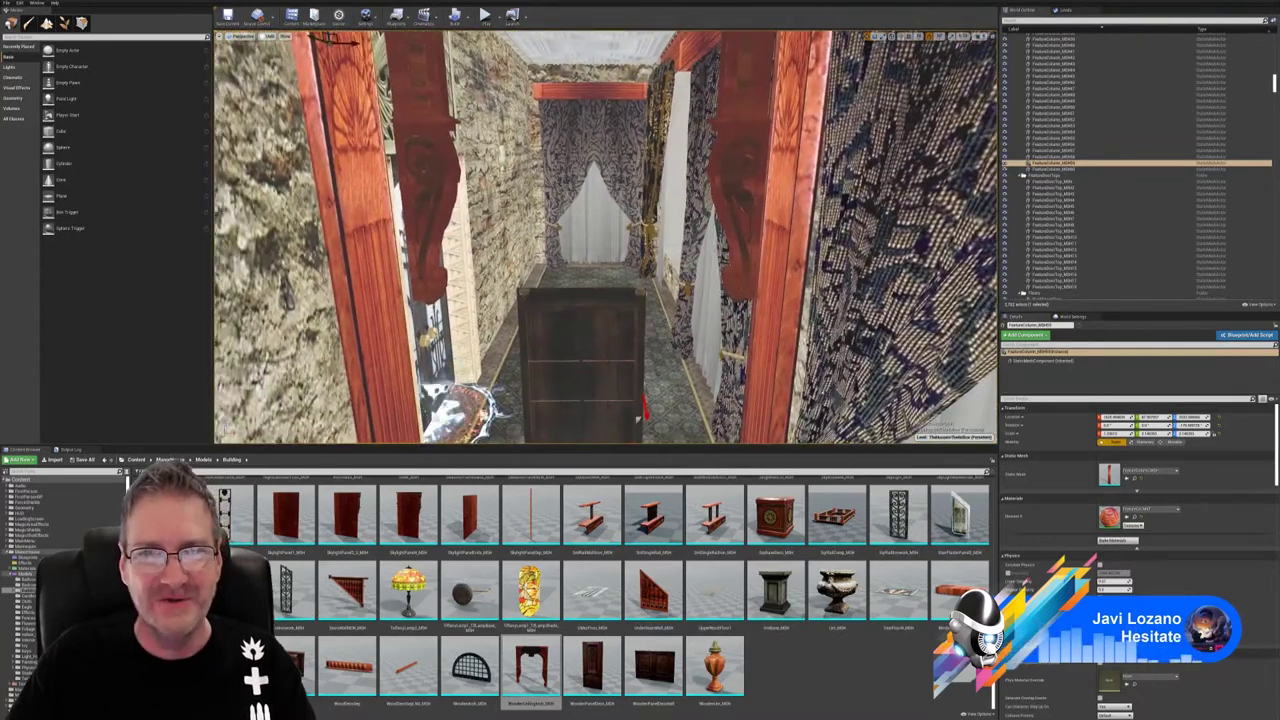
key("Down")
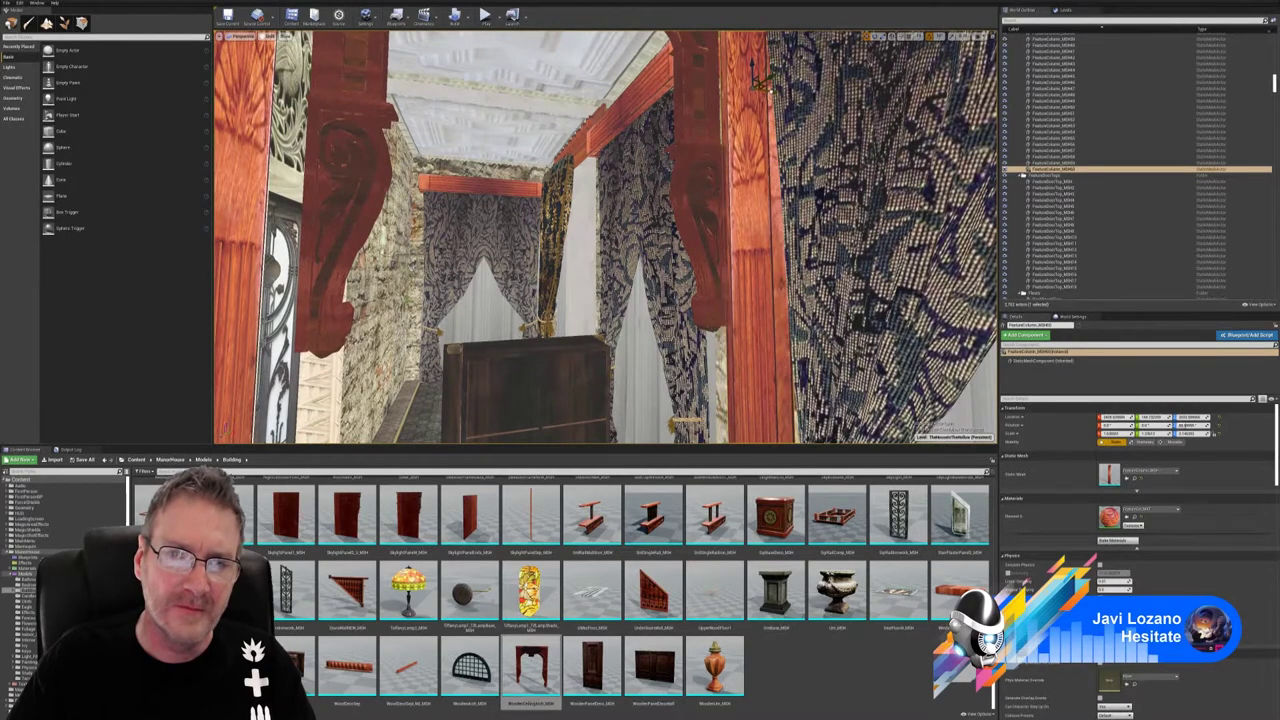
mouse_move(605, 220)
right_mouse_down()
mouse_move(699, 258)
mouse_move(605, 237)
right_mouse_up()
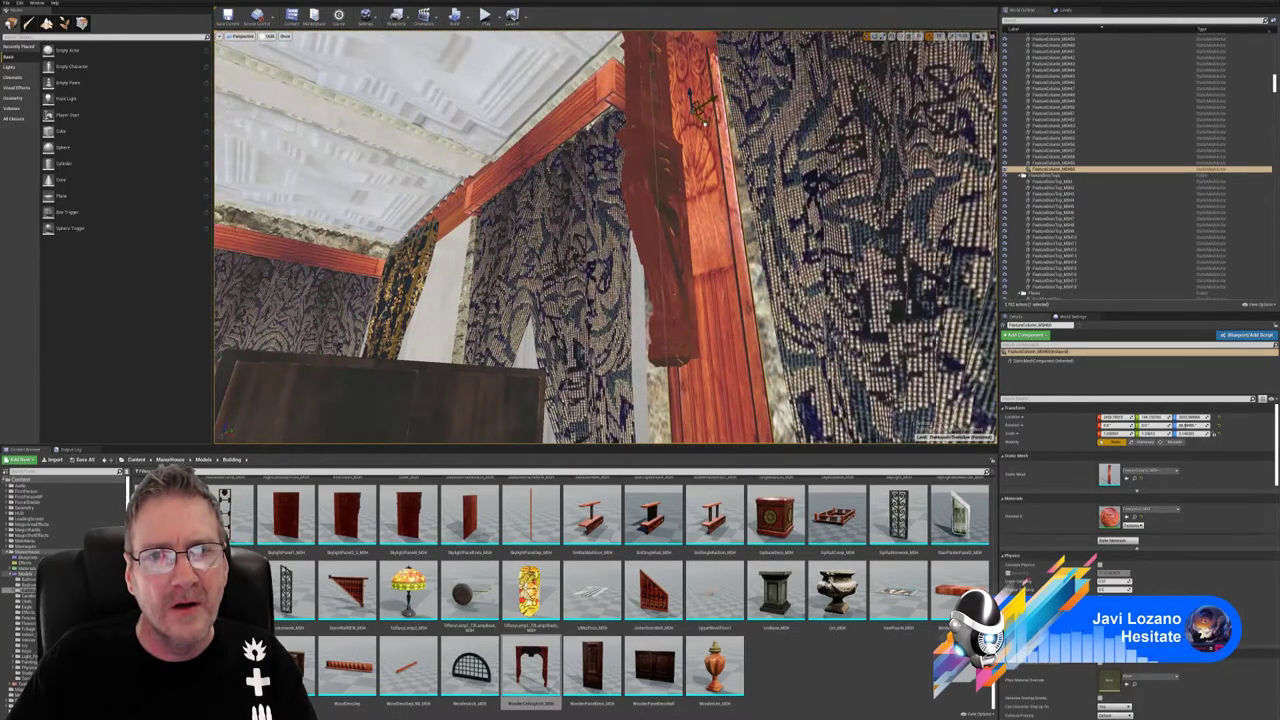
mouse_move(605, 237)
right_mouse_down()
mouse_move(610, 290)
mouse_move(530, 300)
mouse_move(625, 300)
mouse_move(605, 237)
right_mouse_up()
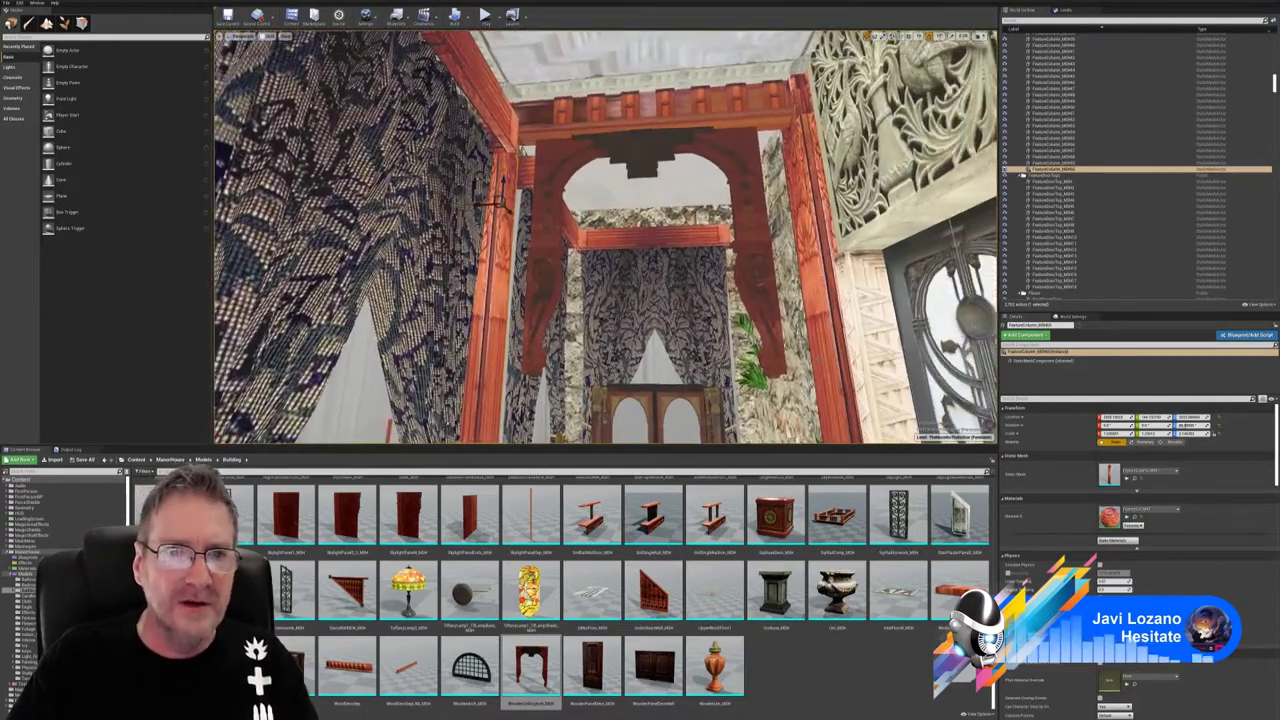
- Reposition and rescale the wooden trim strip above the arch so it spans the gap between the two columns
left_click(690, 122)
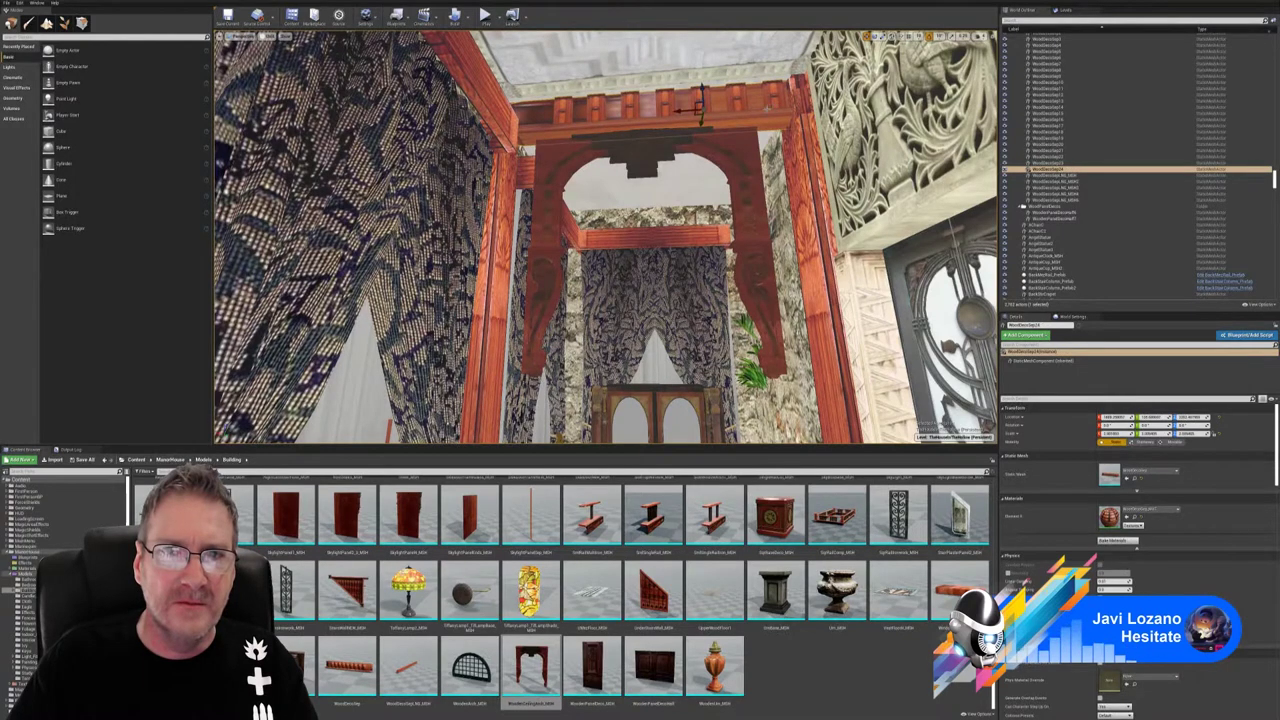
left_click_drag(700, 110, 670, 110)
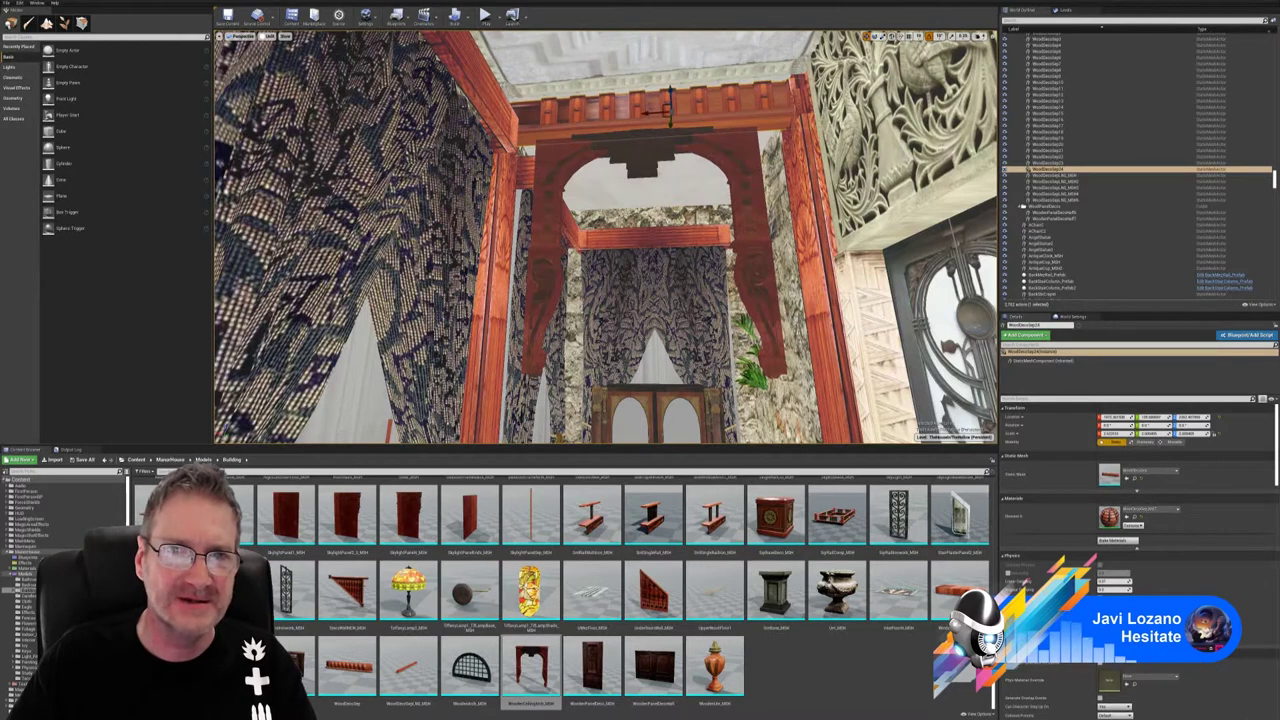
mouse_move(648, 110)
left_mouse_down()
mouse_move(600, 106)
mouse_move(625, 100)
left_mouse_up()
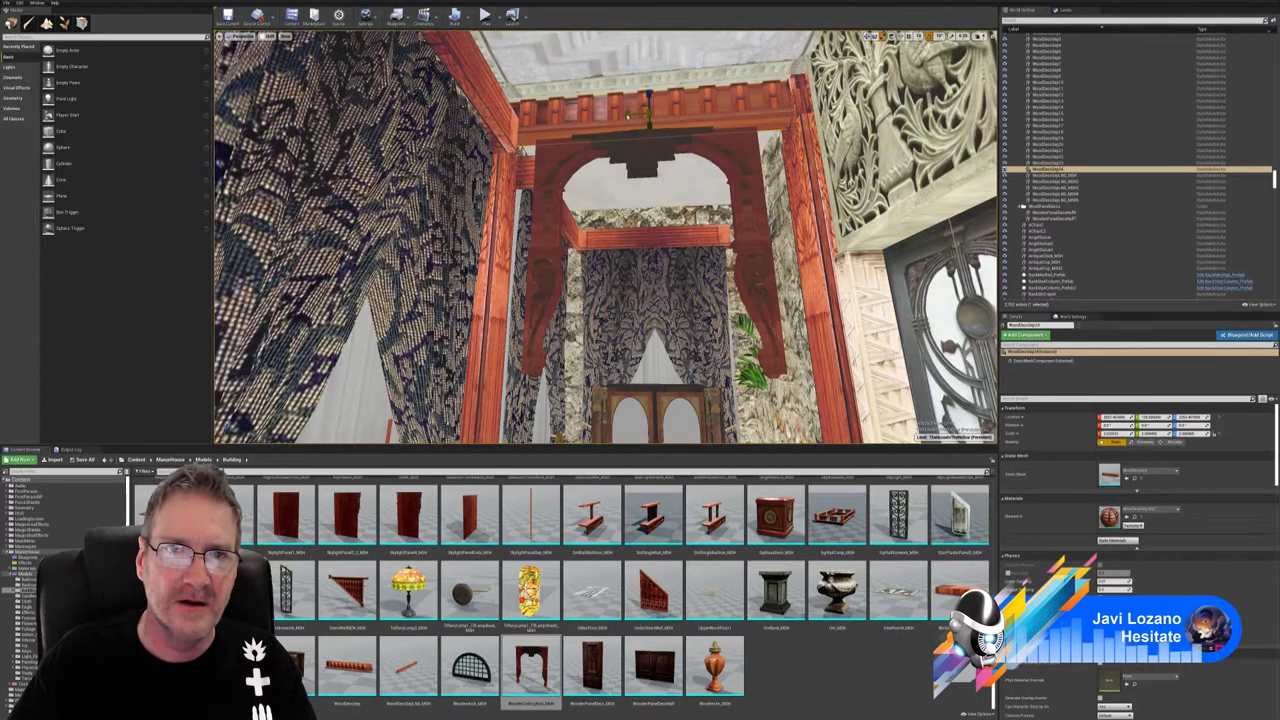
left_click_drag(631, 114, 643, 112)
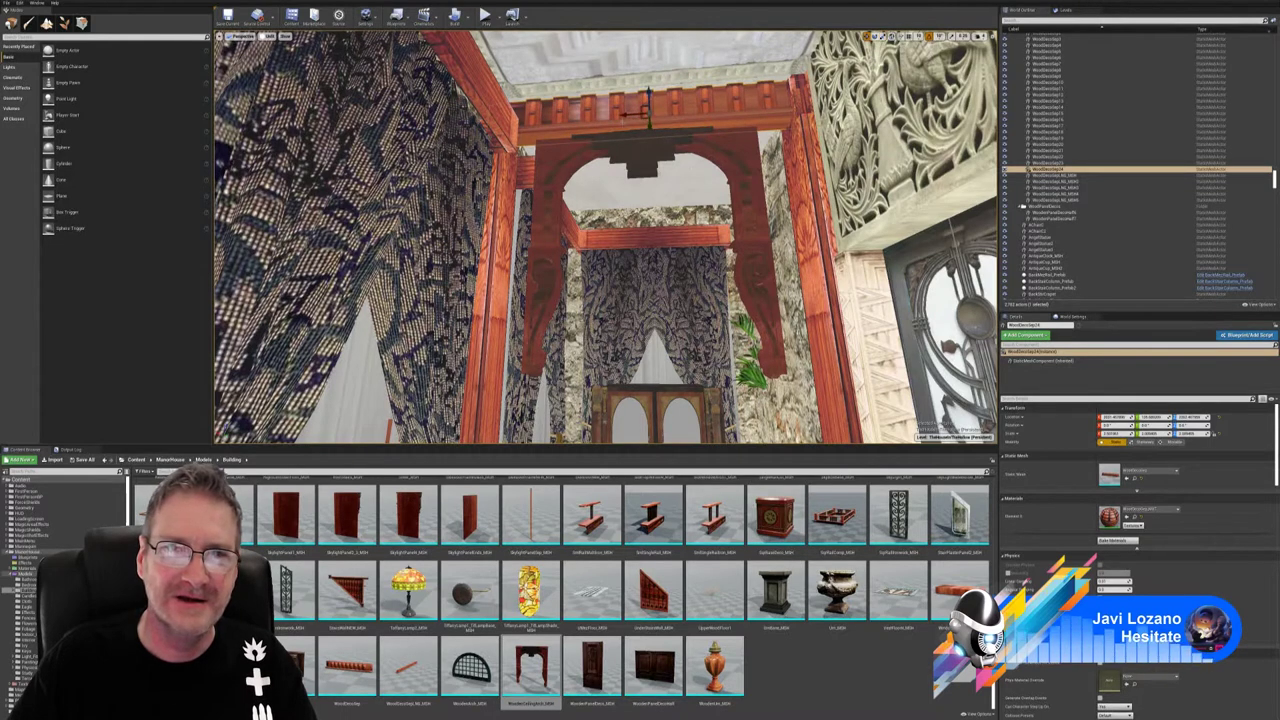
left_click_drag(628, 114, 633, 116)
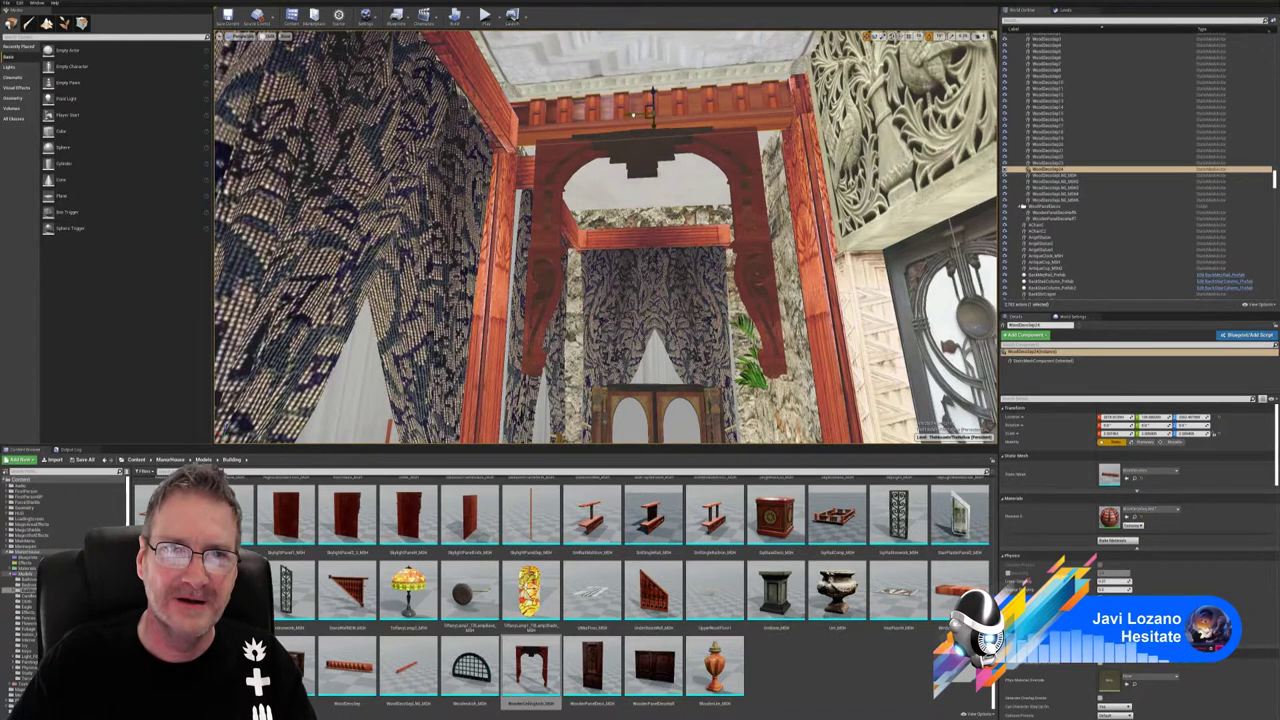
right_click_drag(633, 114, 595, 142)
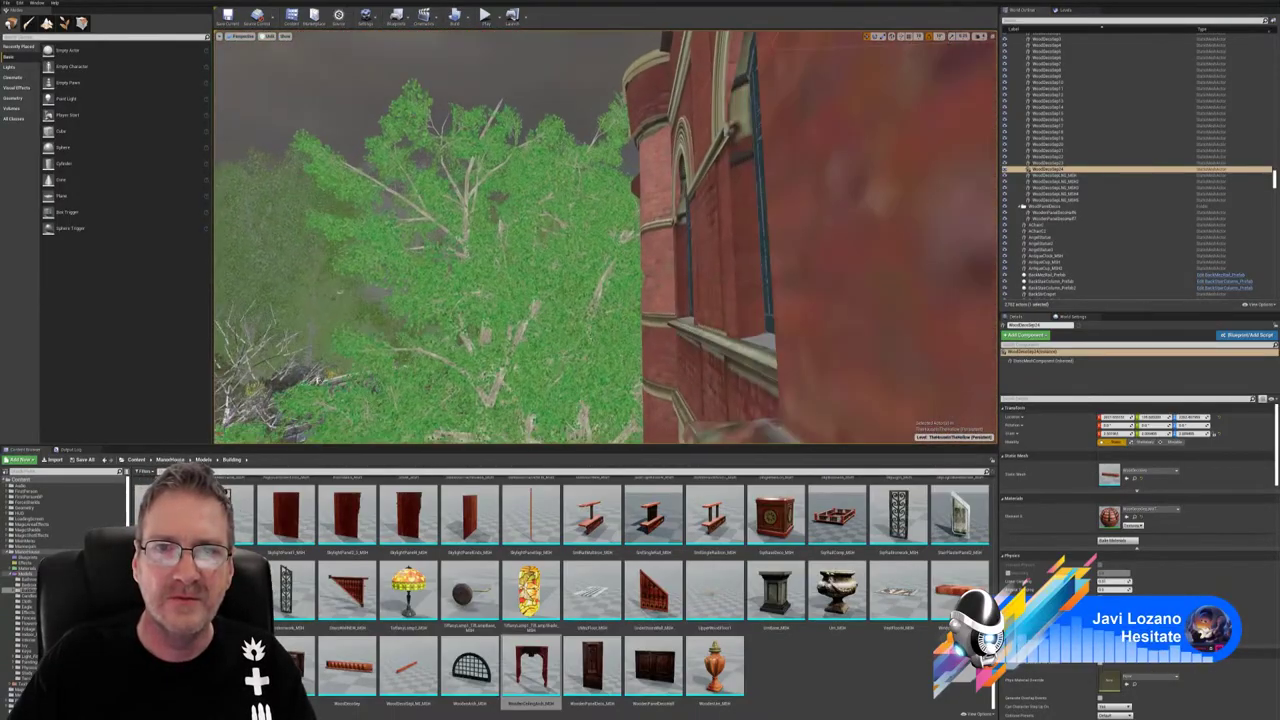
right_click_drag(735, 255, 676, 248)
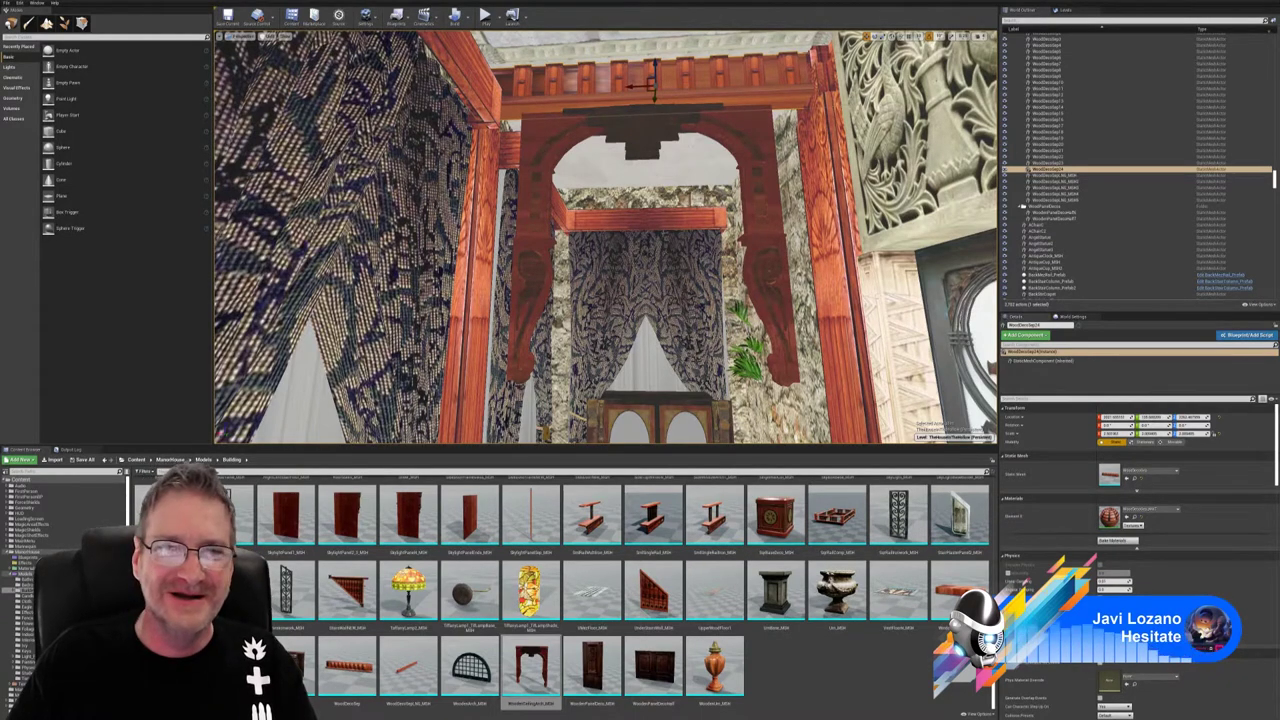
- Widen the wooden arch until its sides meet both columns, and adjust its height beneath the trim strip
left_click(661, 131)
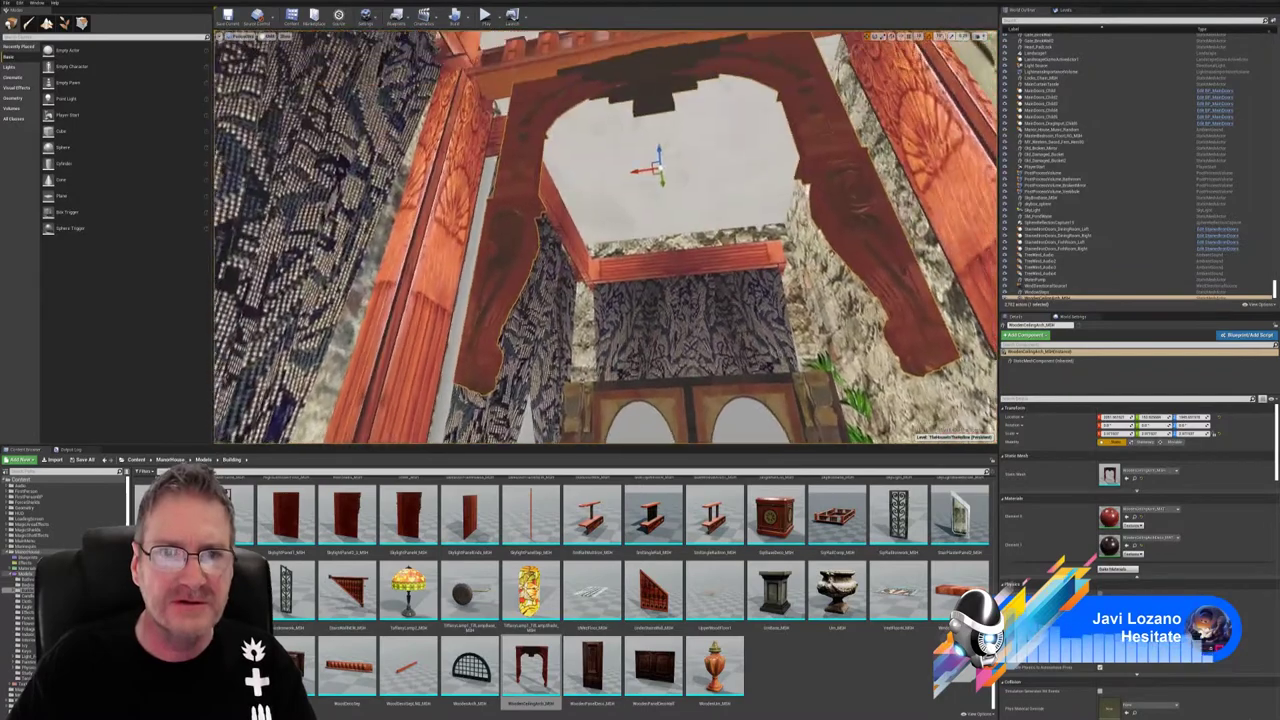
right_click_drag(606, 237, 603, 216)
mouse_move(797, 339)
right_mouse_down()
mouse_move(797, 415)
mouse_move(803, 318)
right_mouse_up()
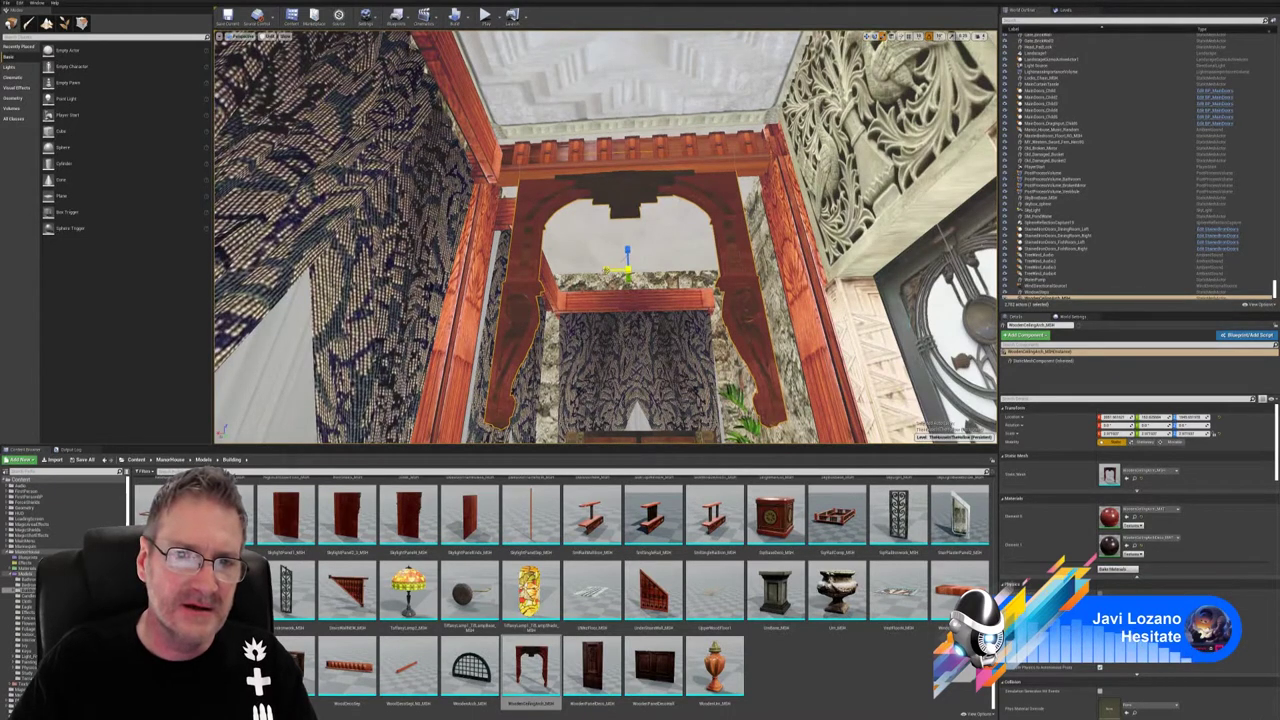
left_click_drag(606, 270, 580, 270)
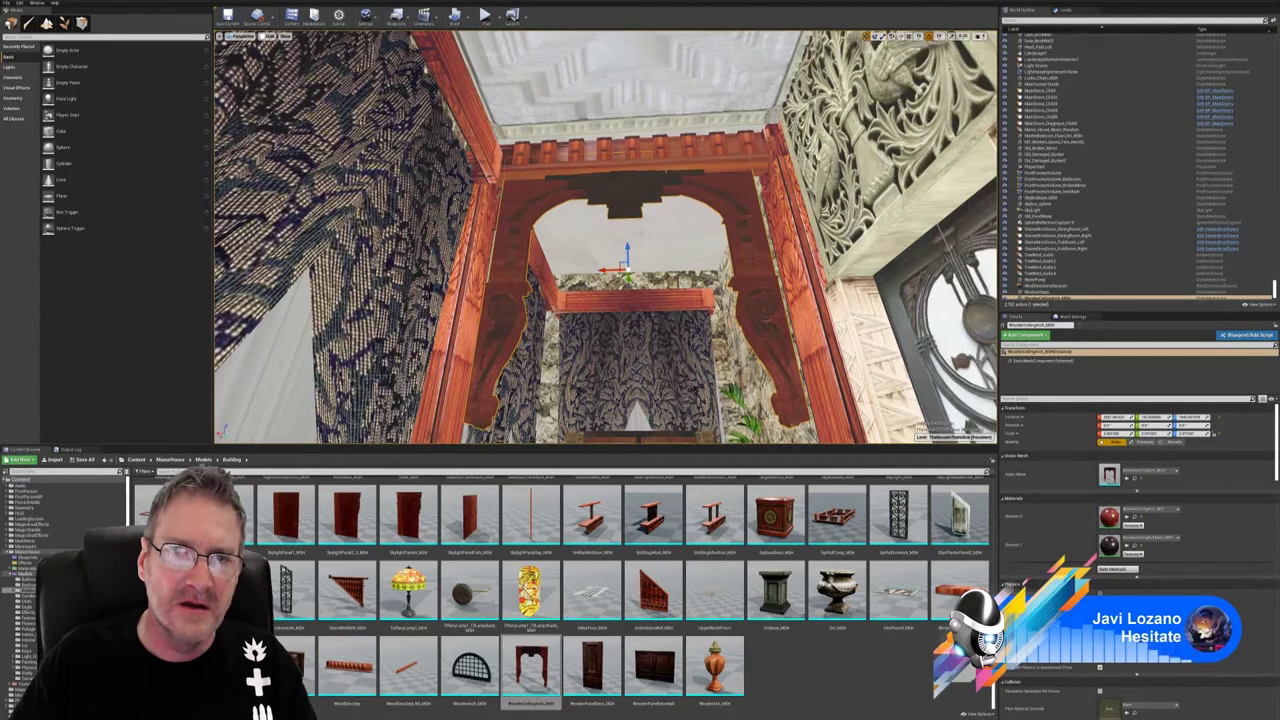
left_click_drag(627, 248, 628, 270)
mouse_move(628, 272)
right_mouse_down()
mouse_move(630, 385)
mouse_move(632, 275)
right_mouse_up()
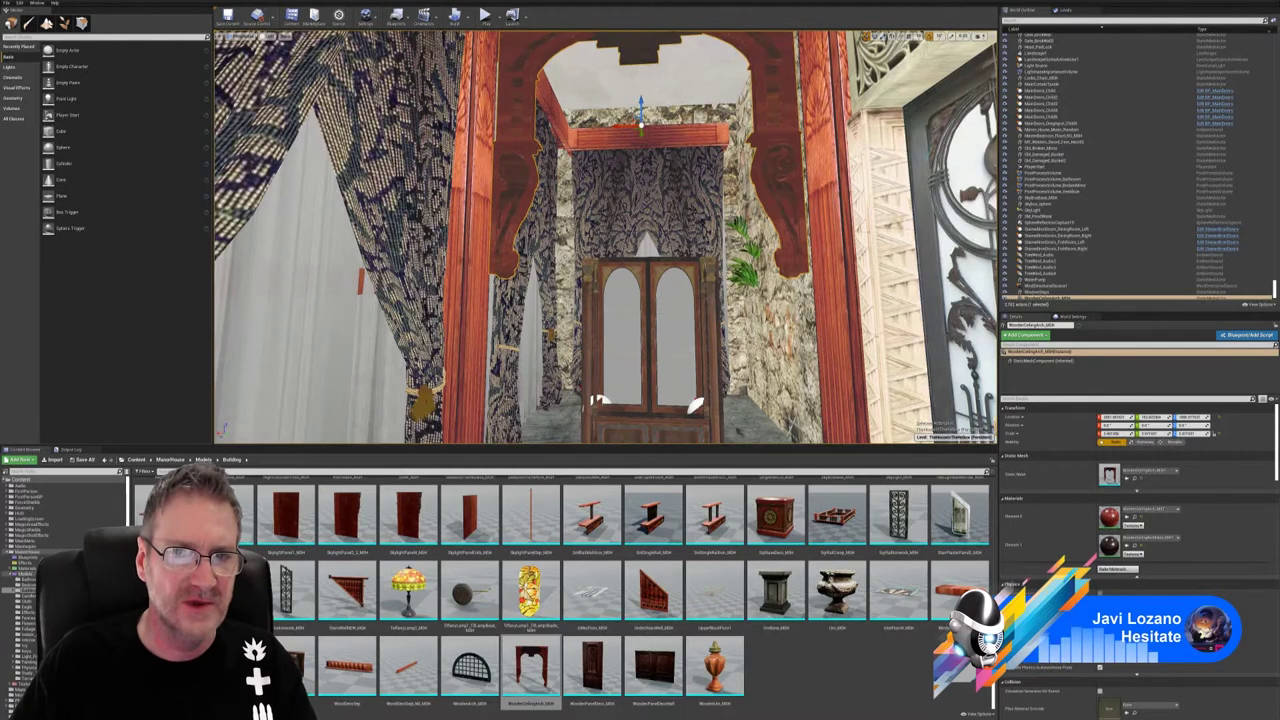
right_click_drag(843, 238, 843, 204)
right_click_drag(543, 202, 610, 194)
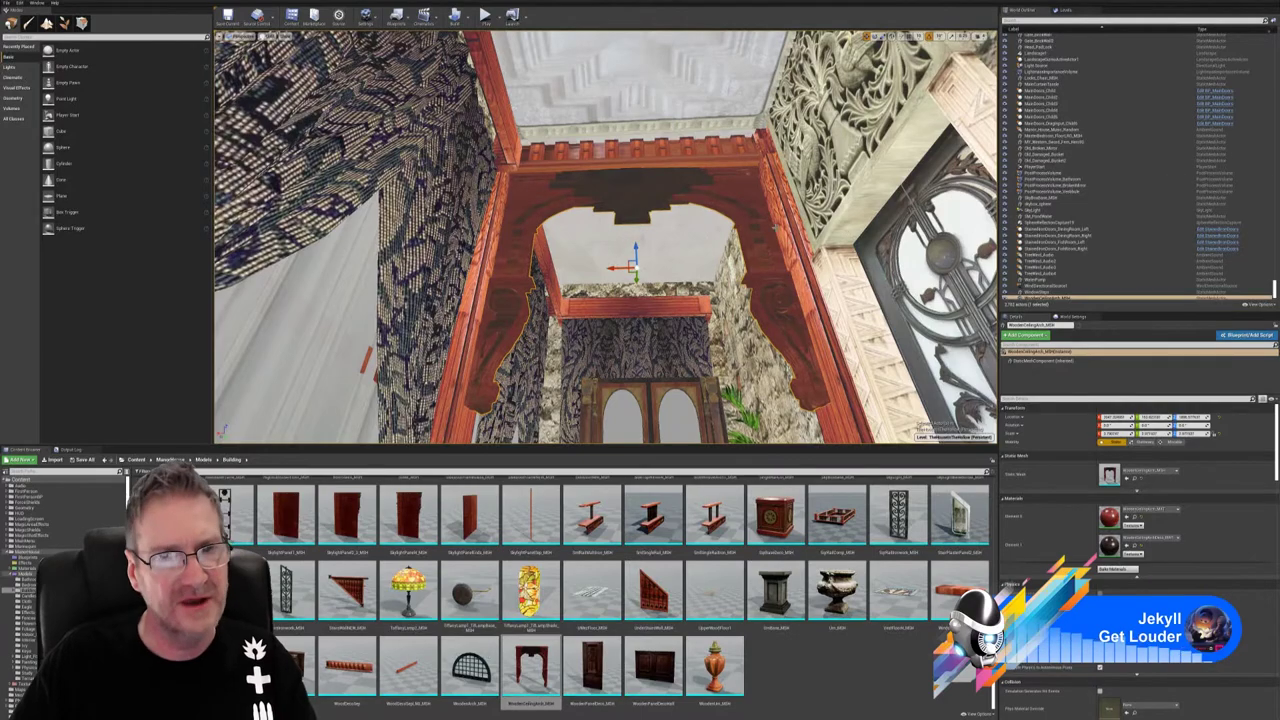
- Move the arch along its depth so it lines up with the columns, then clear the selection
right_click_drag(700, 240, 668, 215)
key("s")
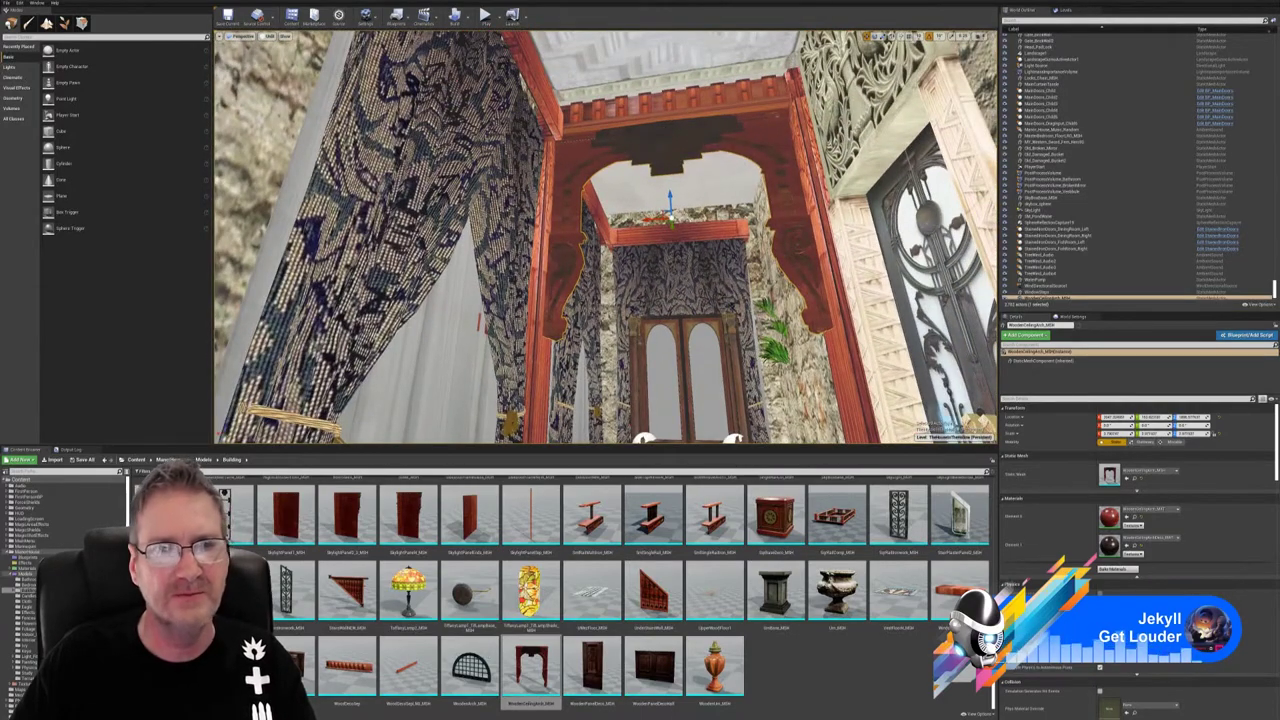
right_click_drag(722, 136, 760, 215)
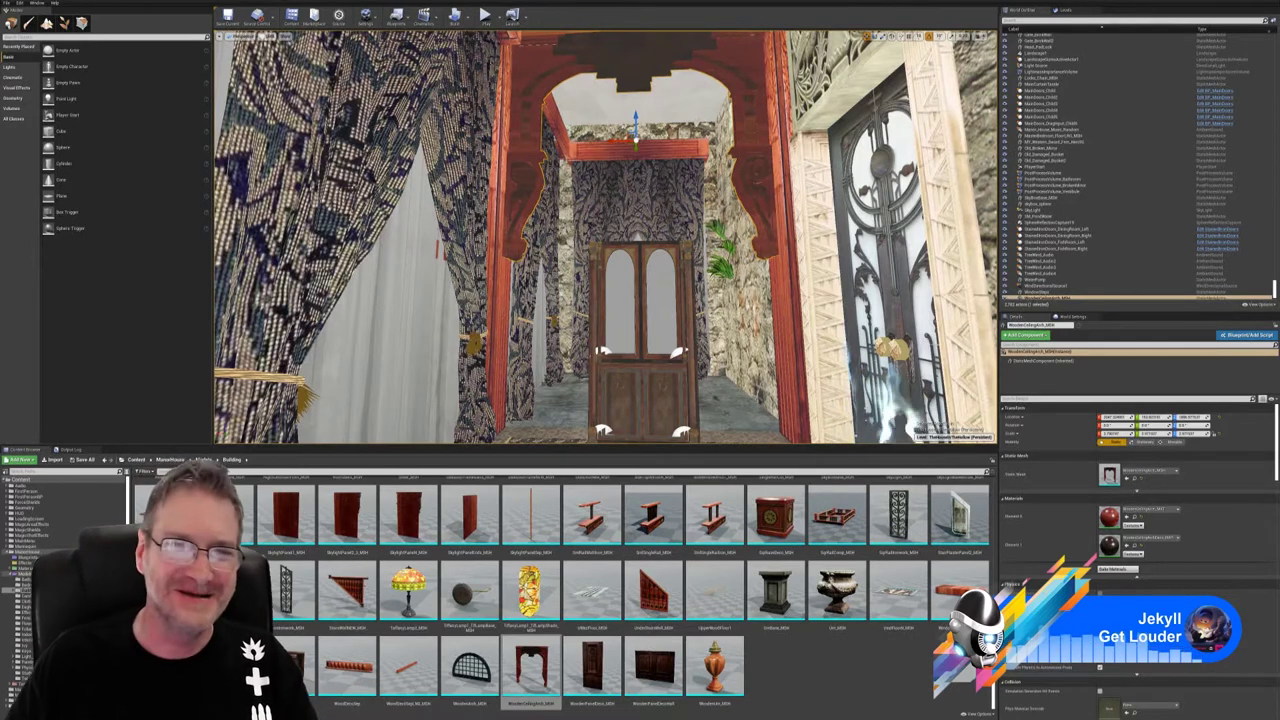
right_click_drag(606, 238, 436, 135)
key("d")
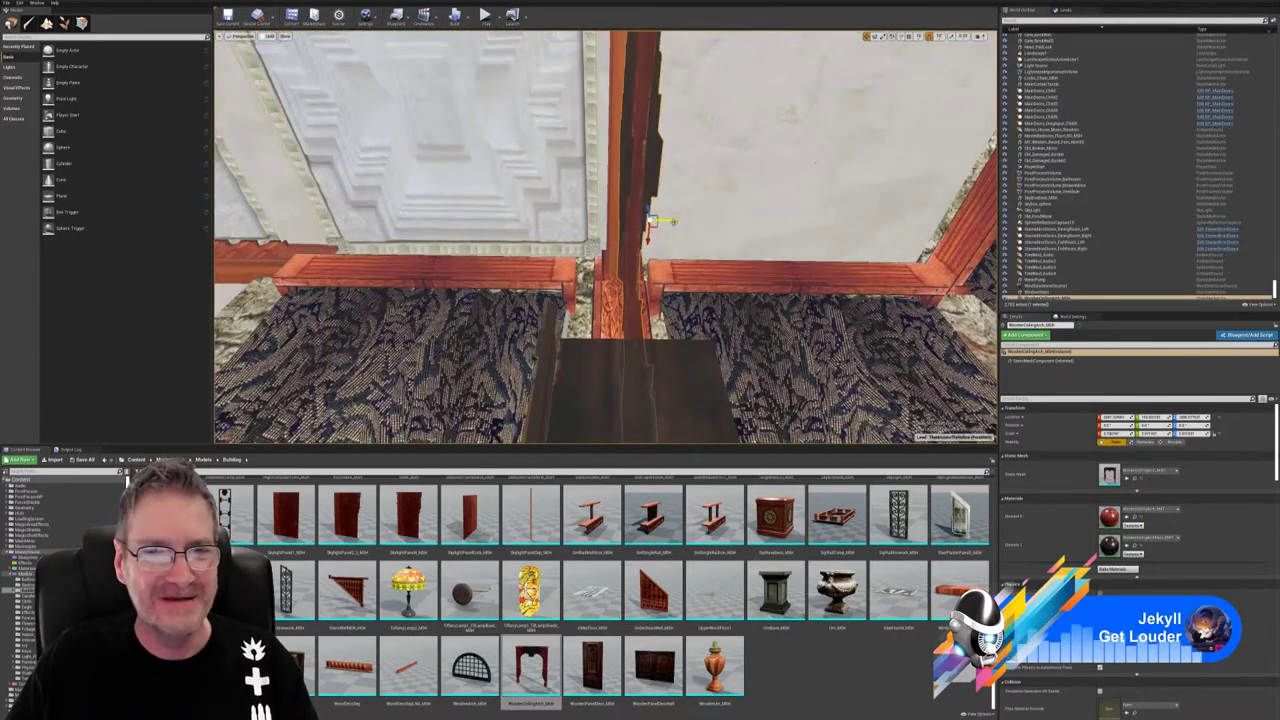
left_click_drag(666, 220, 659, 220)
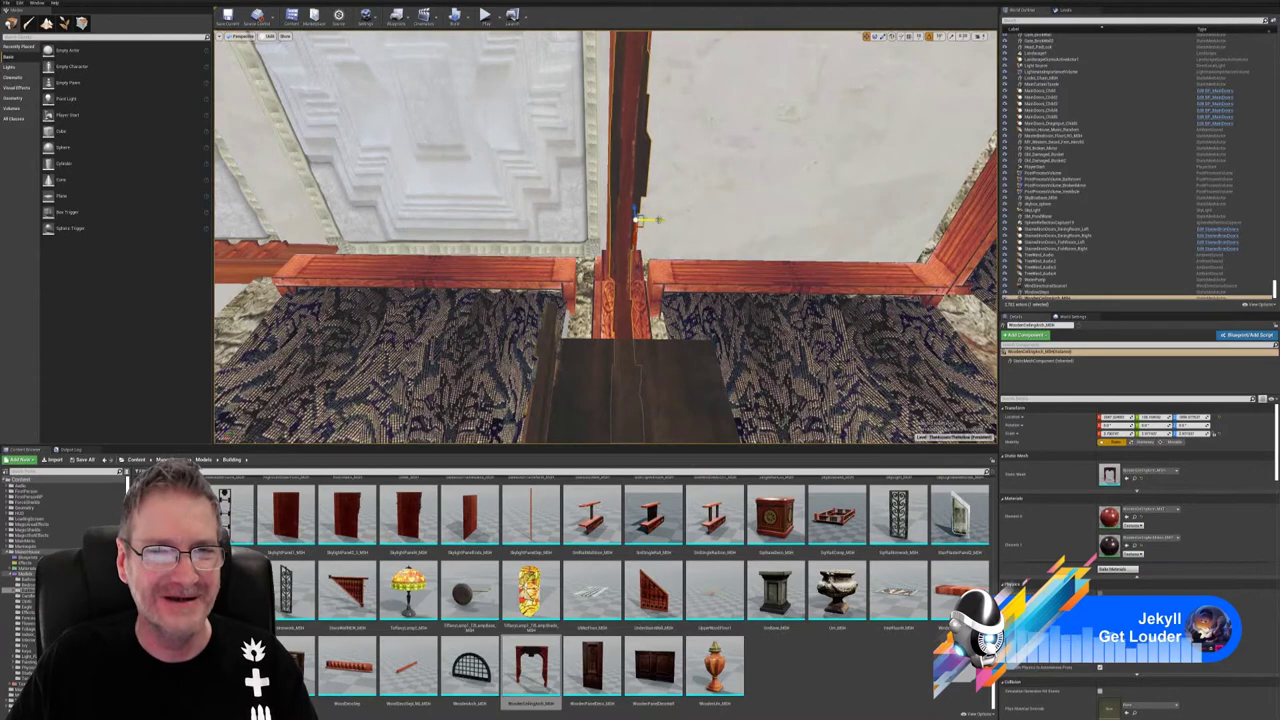
right_click_drag(659, 220, 550, 161)
key("a")
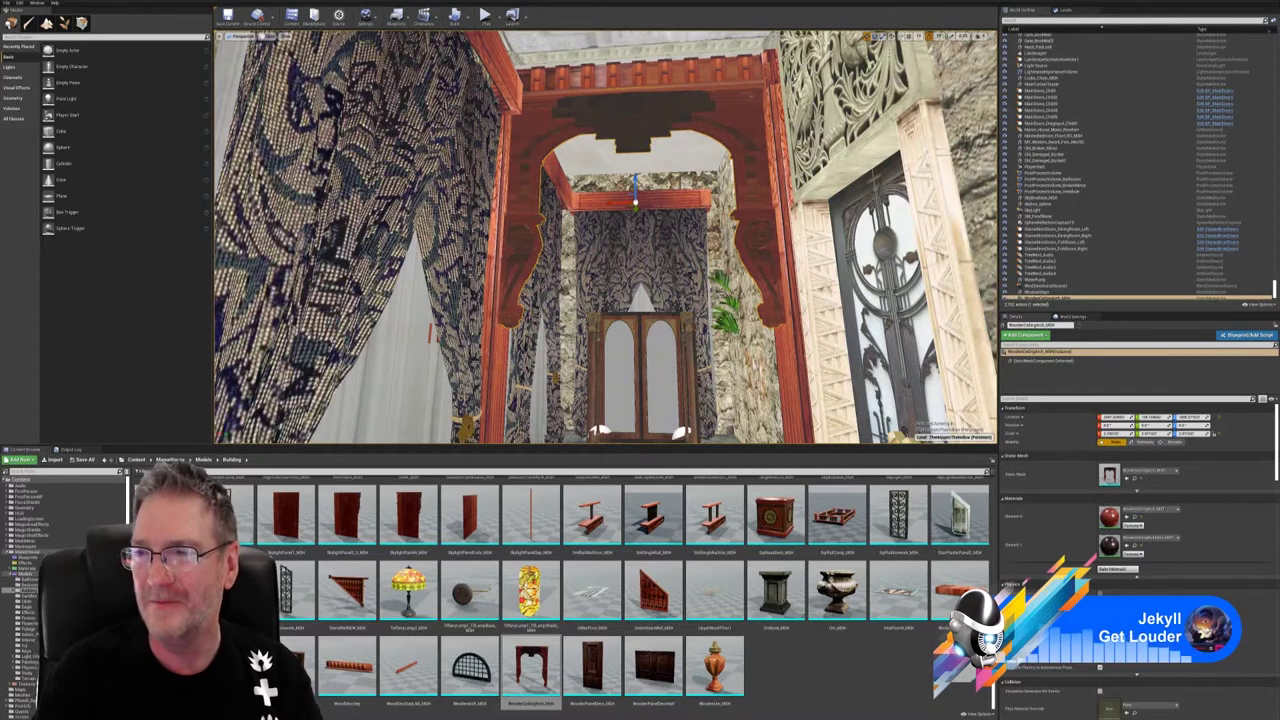
left_click(14, 573)
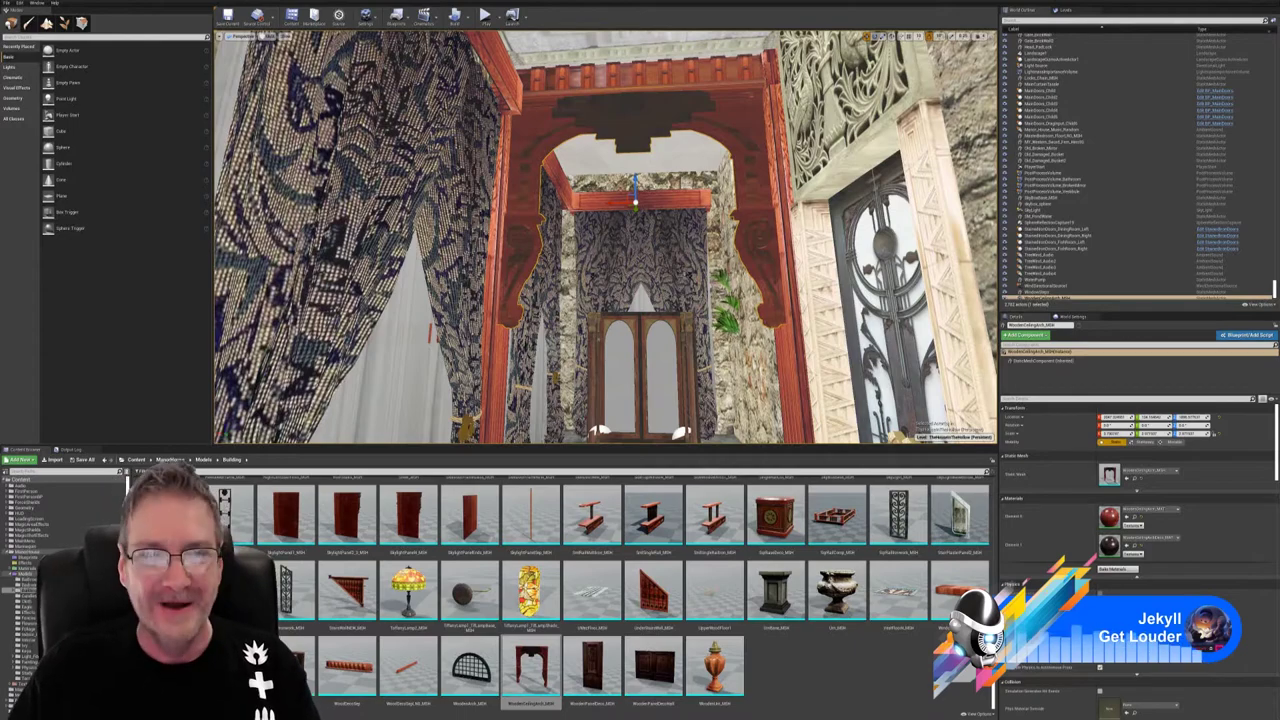
right_click_drag(606, 237, 614, 270)
key("Escape")
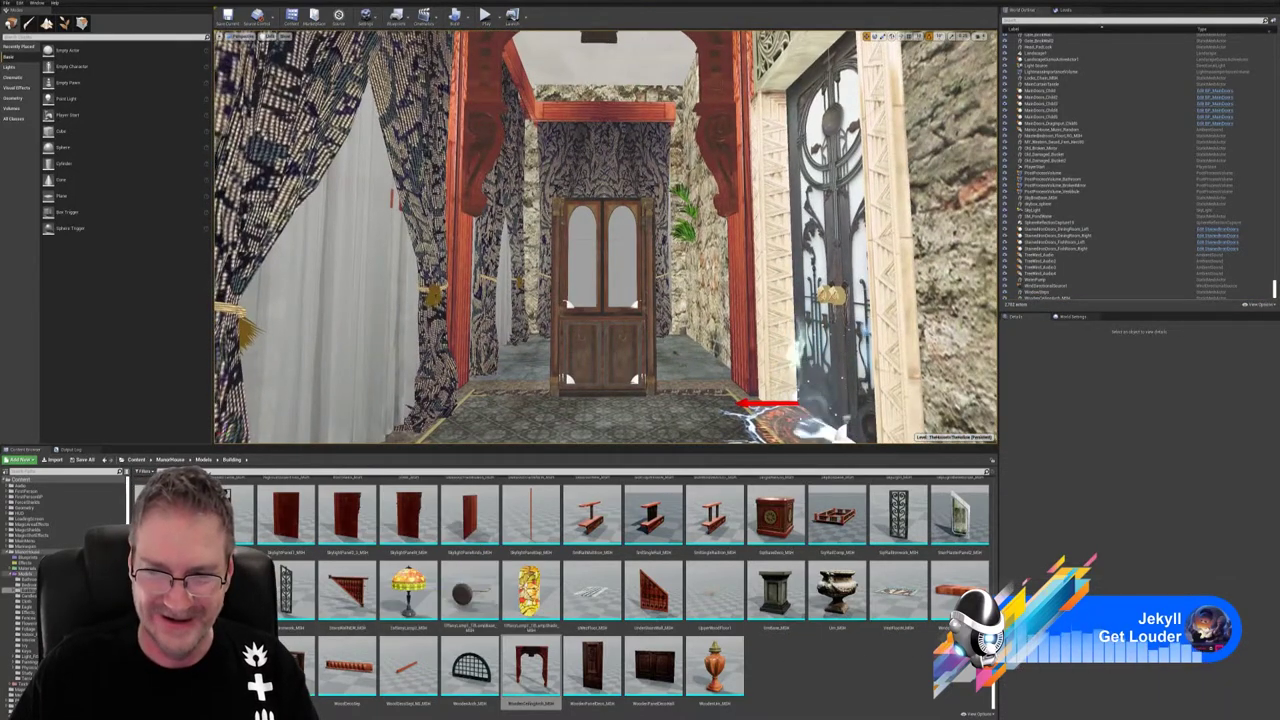
- Place the narrow ornate iron panel mesh beside the curtain-side column, enlarge it, and raise it off the floor
scroll(828, 647, "up", 3)
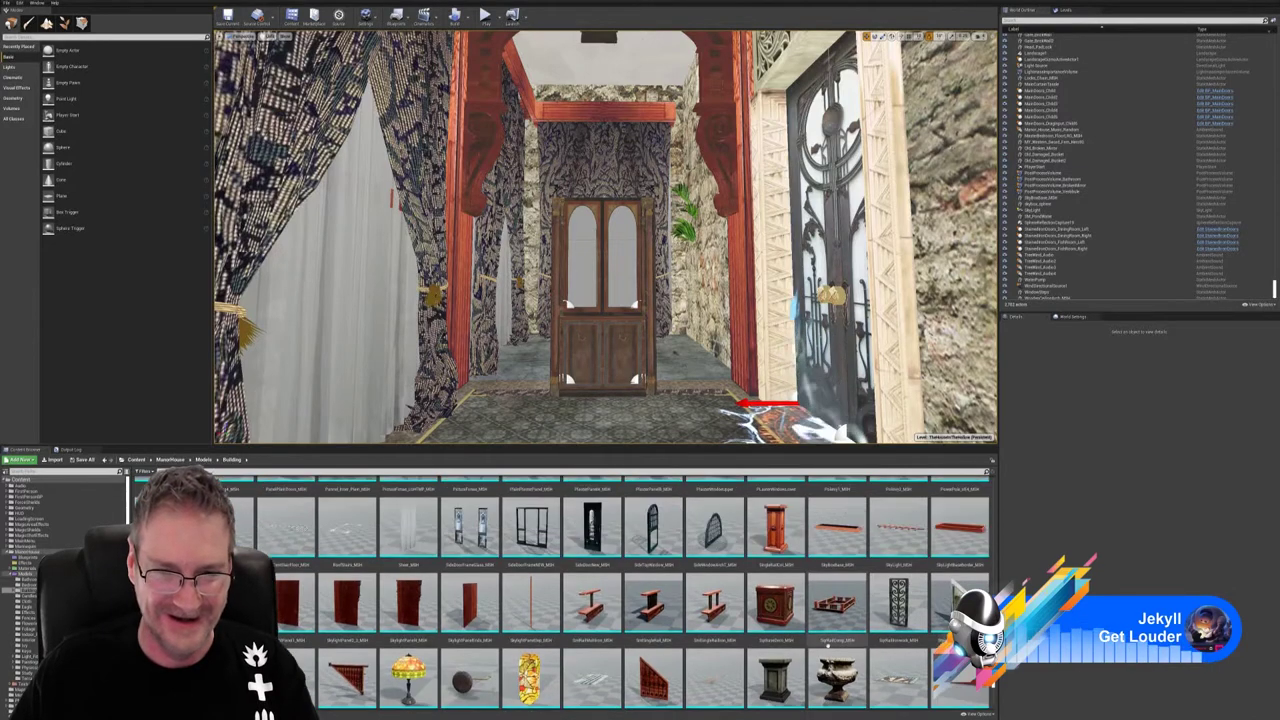
scroll(830, 640, "up", 5)
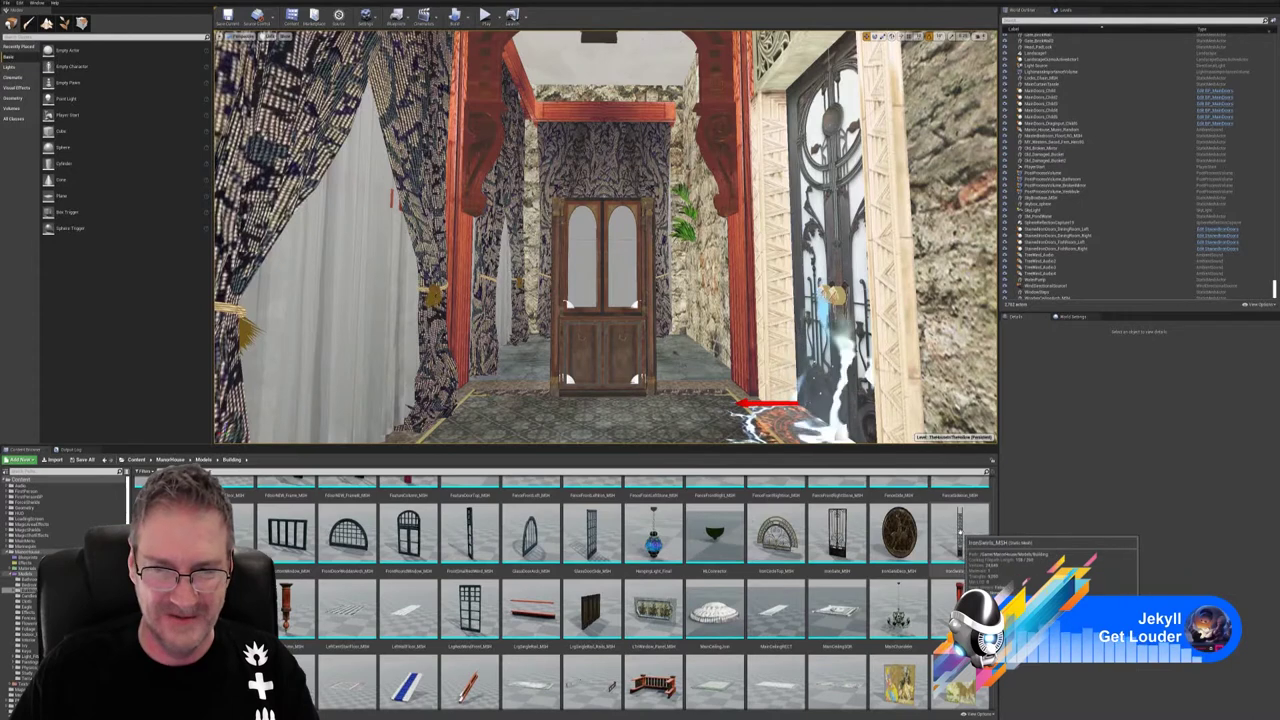
left_click_drag(961, 533, 475, 304)
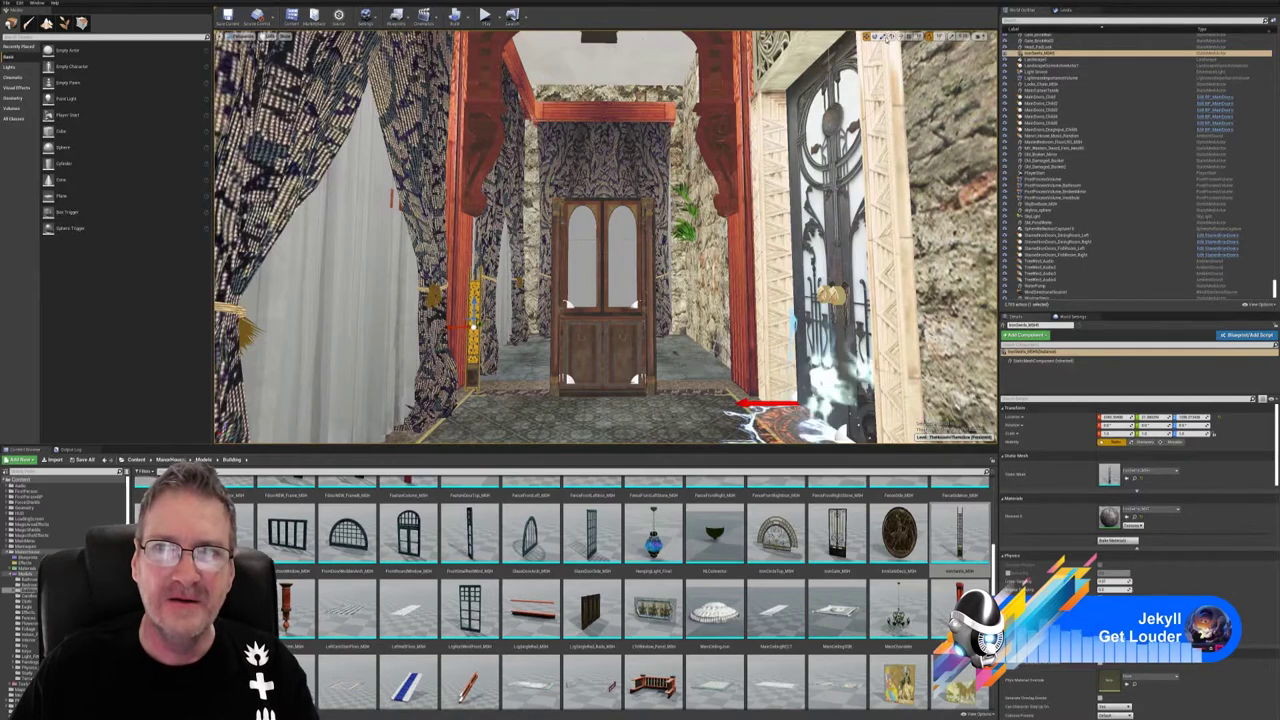
left_click(885, 38)
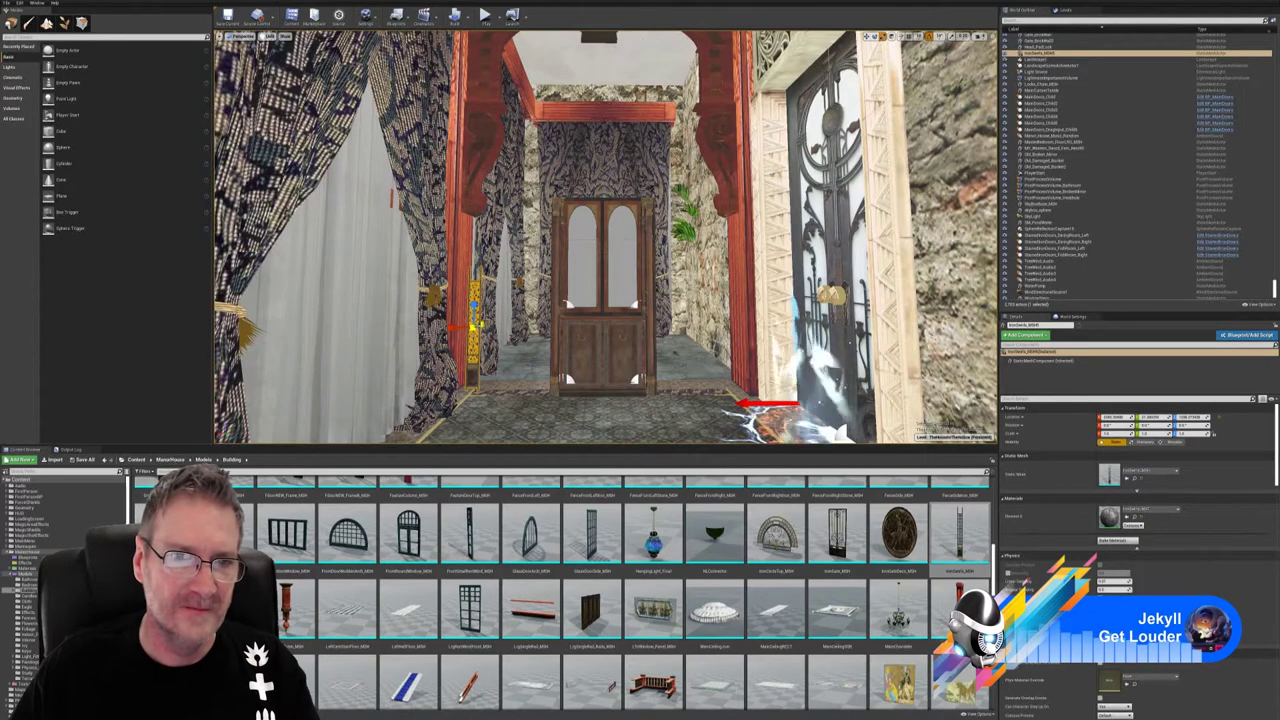
left_click_drag(476, 326, 497, 290)
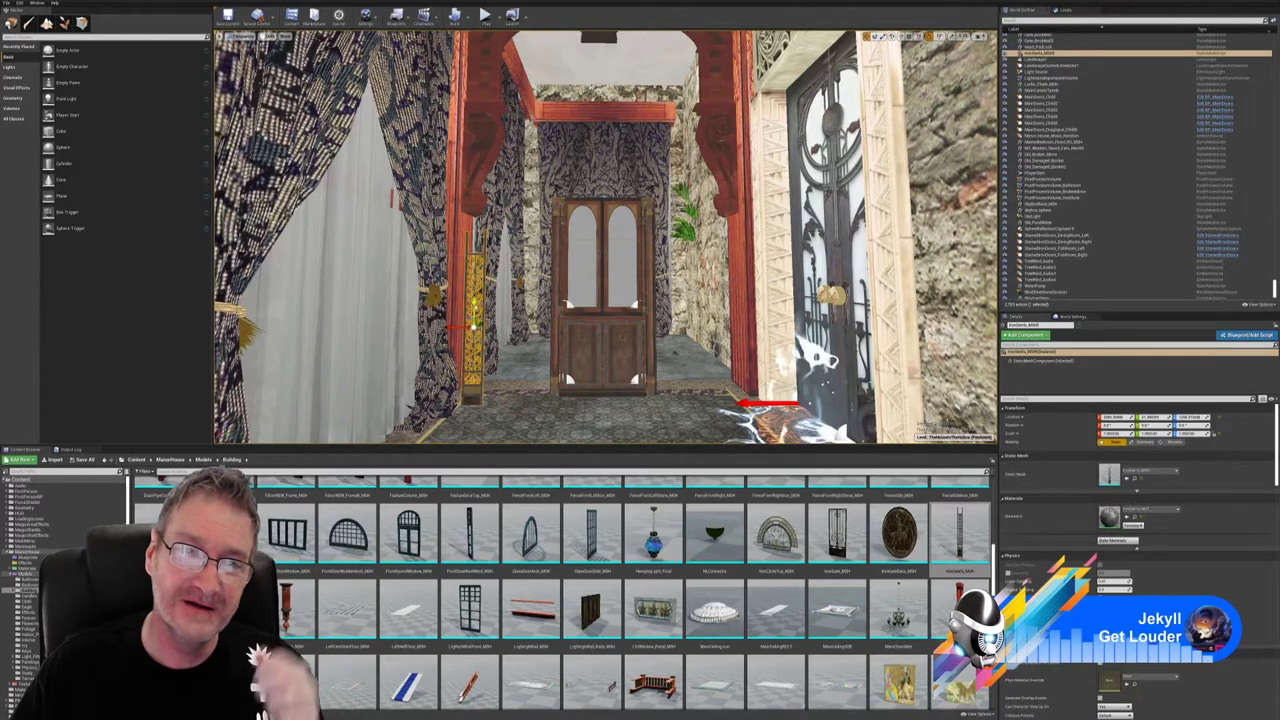
left_click_drag(477, 302, 480, 280)
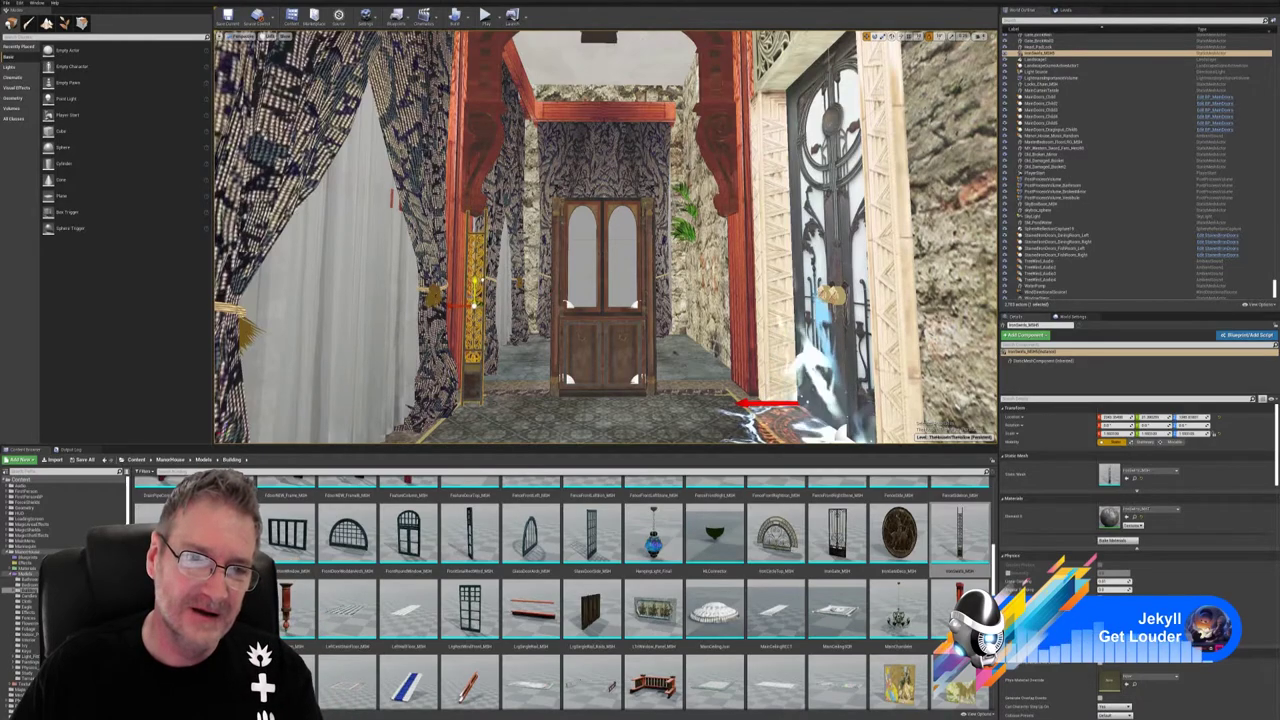
- Move the ornate iron panel against the inner face of the curtain-side column, shifting it both sideways and along its depth
right_click_drag(494, 293, 430, 322)
key("w")
right_click_drag(380, 284, 400, 280)
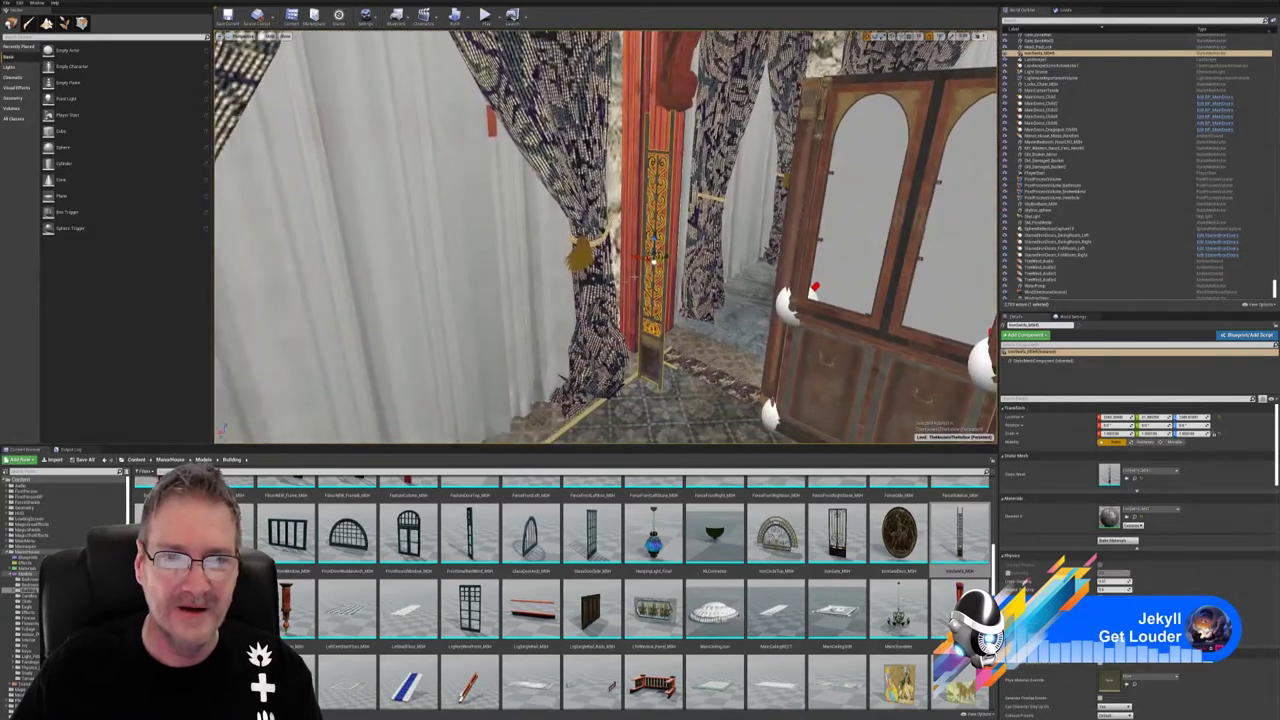
left_click_drag(667, 258, 685, 247)
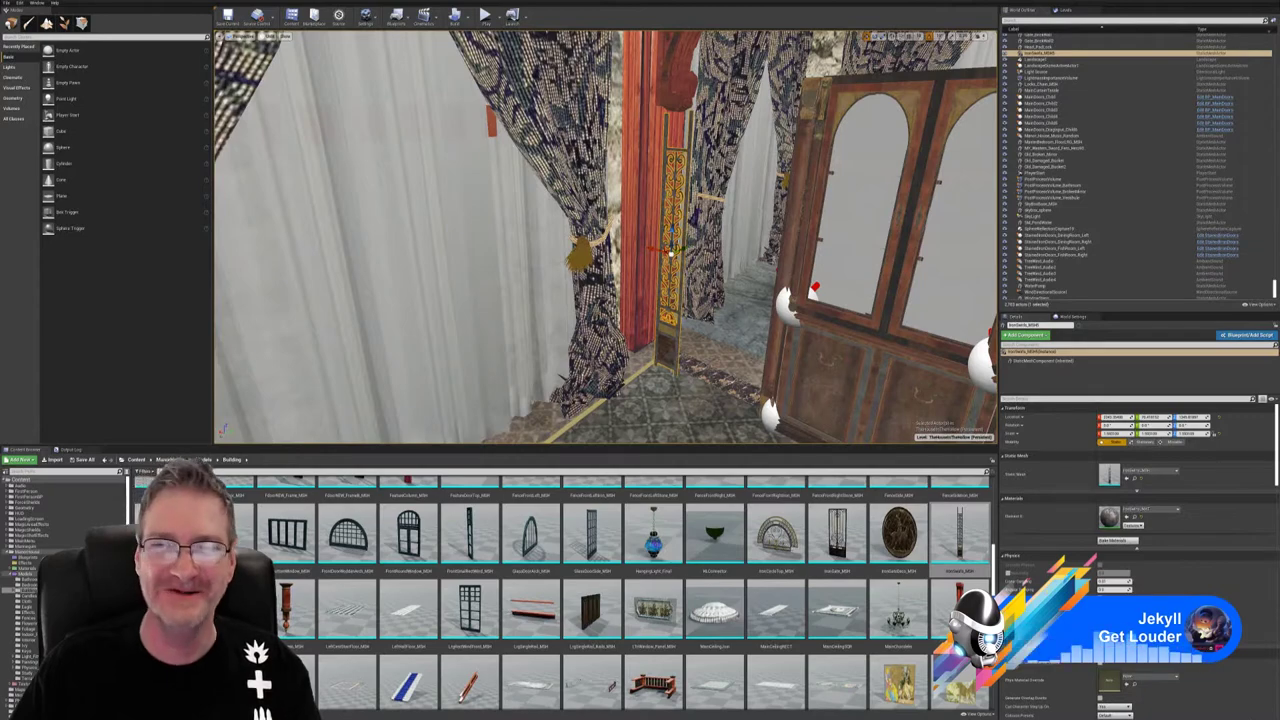
right_click_drag(606, 237, 622, 264)
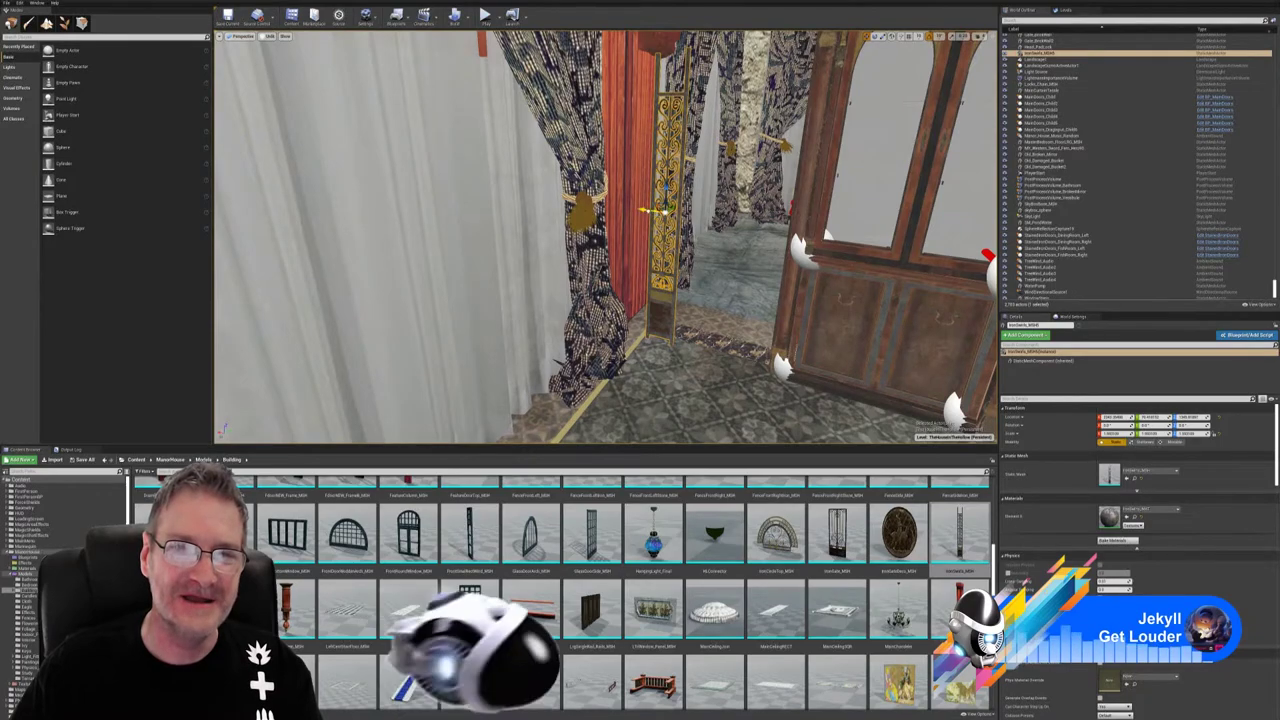
left_click_drag(645, 210, 632, 209)
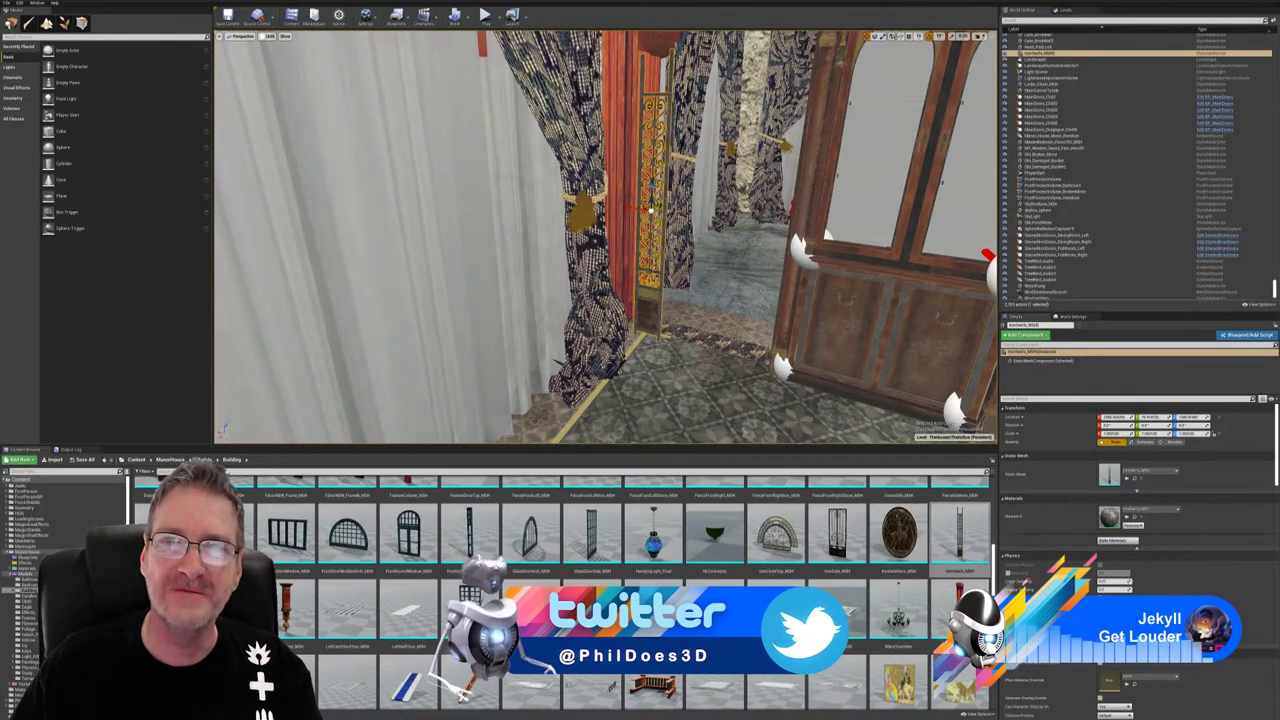
mouse_move(632, 209)
right_mouse_down()
mouse_move(560, 212)
mouse_move(632, 217)
right_mouse_up()
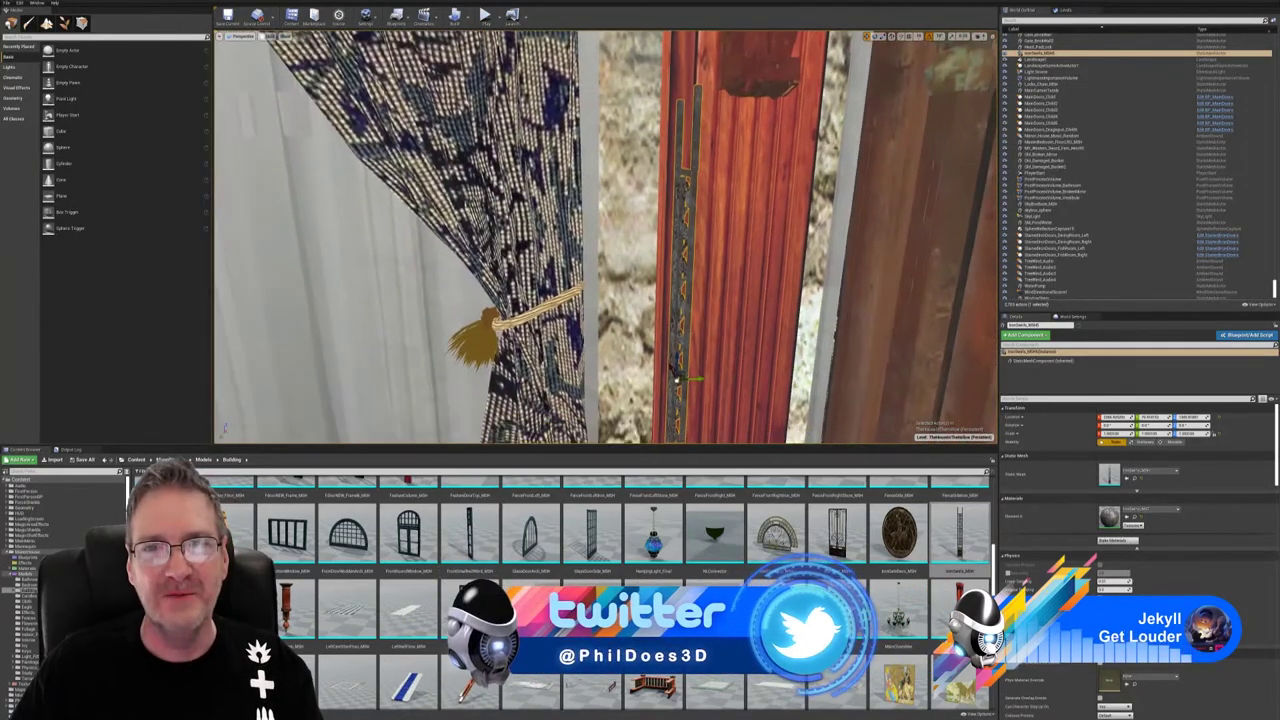
left_click_drag(692, 378, 749, 373)
right_click_drag(749, 373, 780, 395)
mouse_move(710, 368)
right_mouse_down()
mouse_move(740, 400)
mouse_move(690, 380)
mouse_move(725, 368)
right_mouse_up()
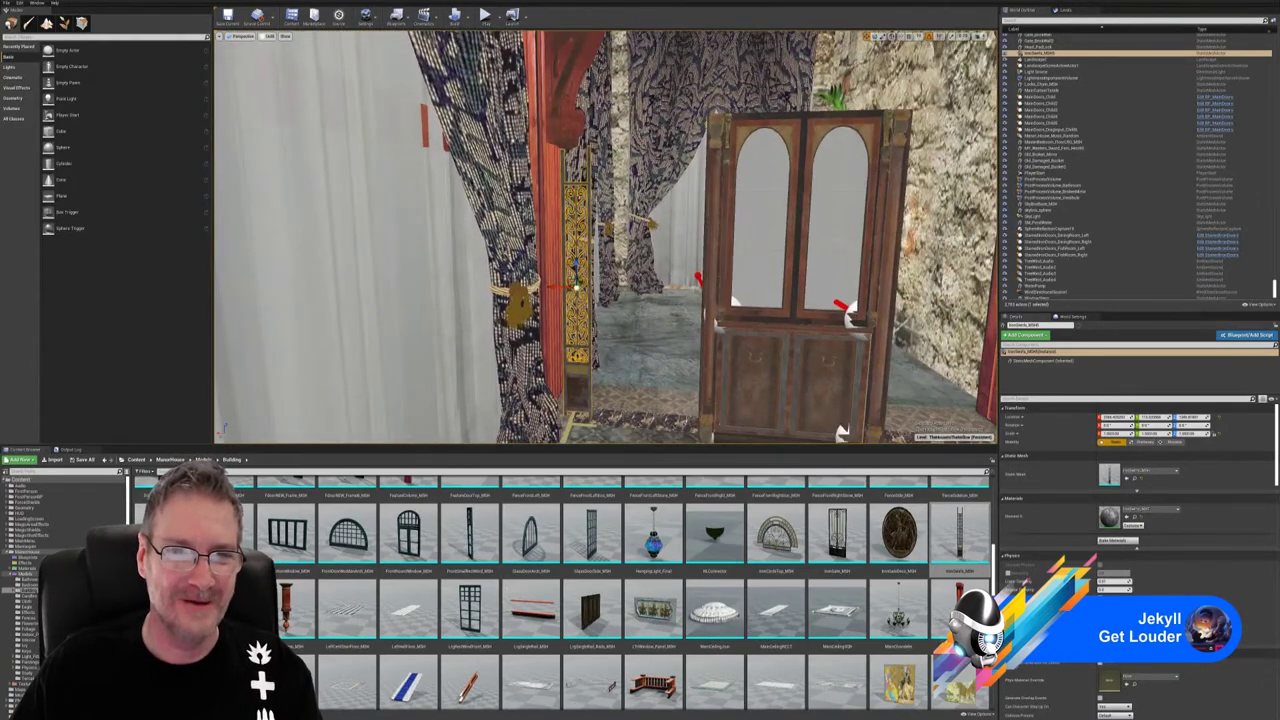
left_click_drag(555, 288, 543, 288)
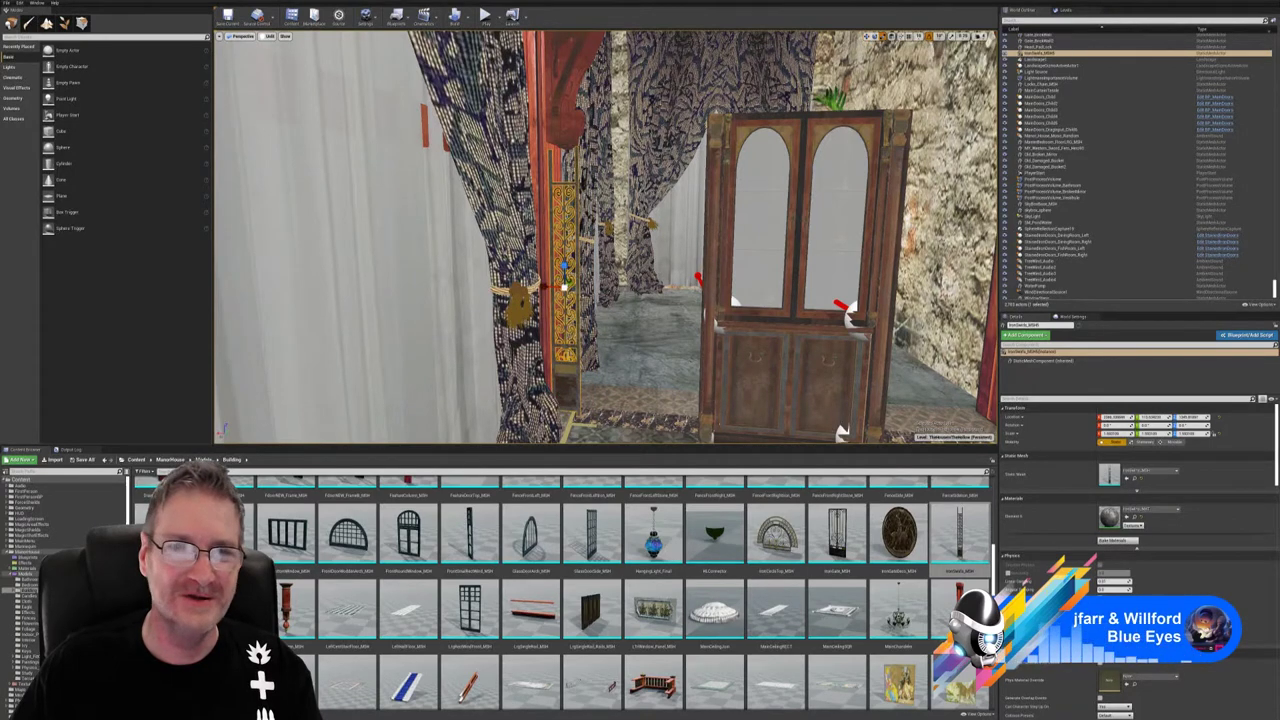
- Enlarge the iron panel uniformly, raise it so its base sits on the floor, and nudge it sideways at the column
left_click_drag(565, 286, 578, 273)
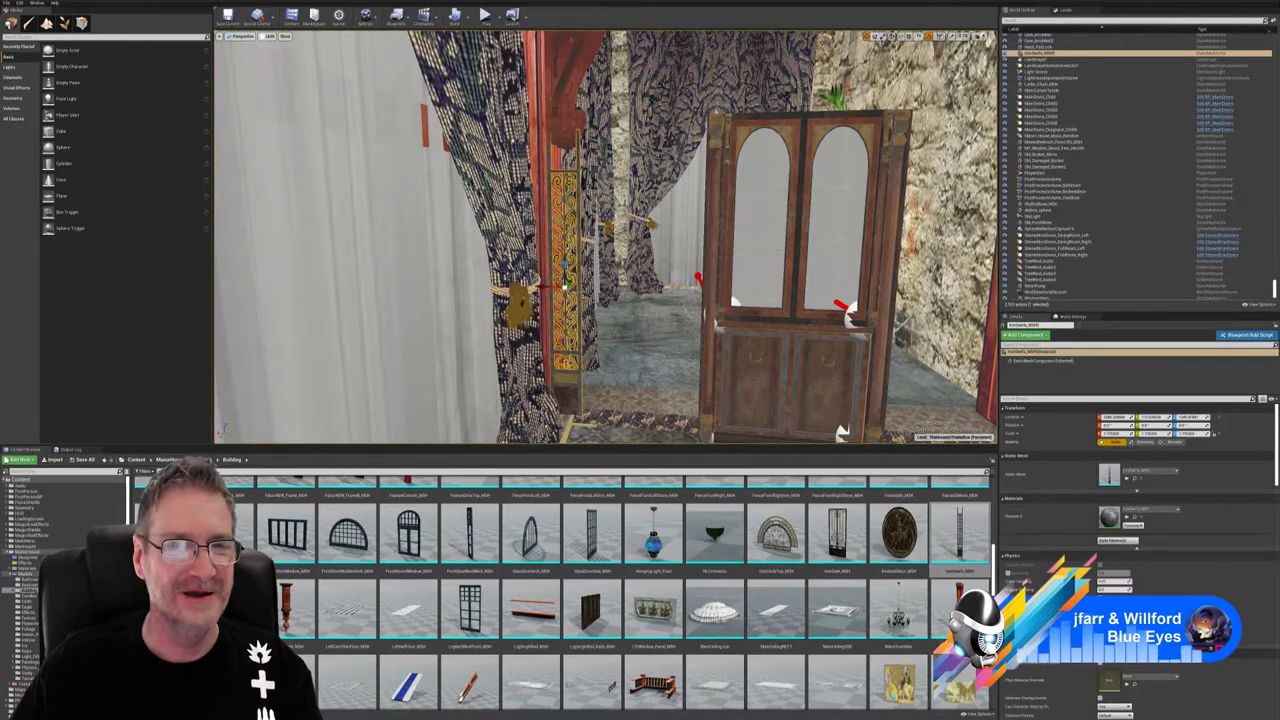
left_click_drag(565, 265, 565, 249)
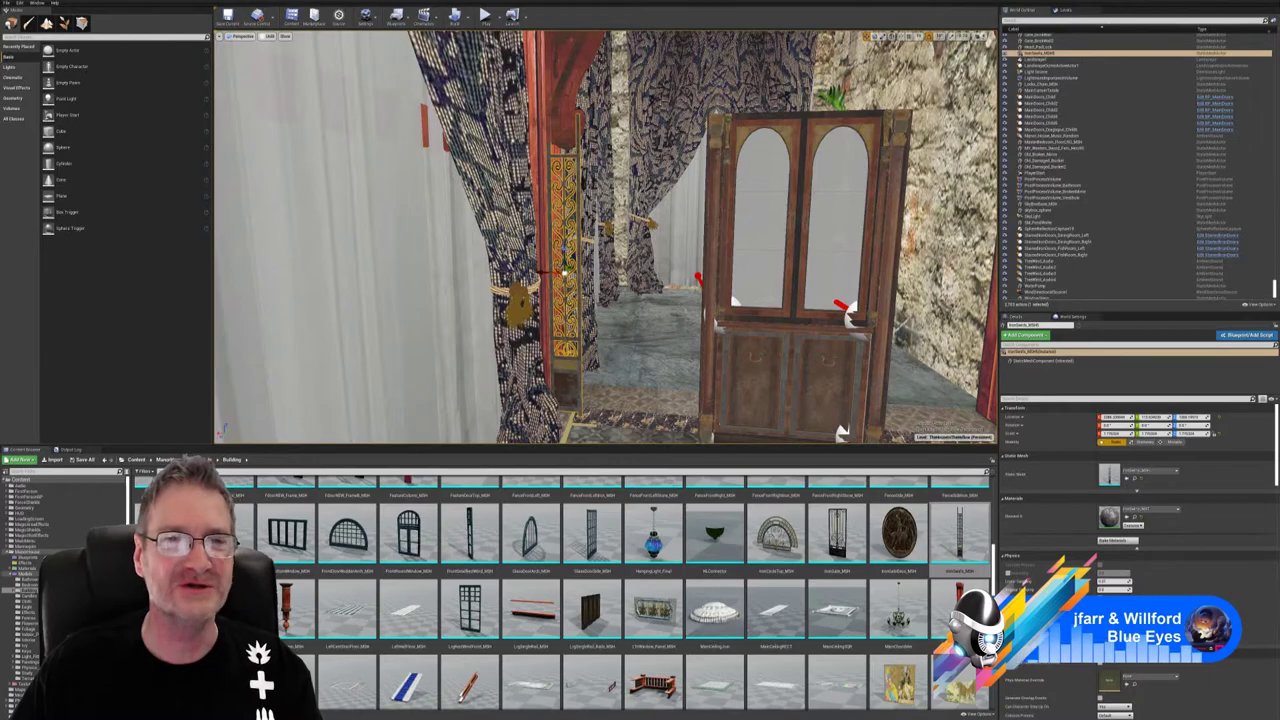
mouse_move(704, 230)
right_mouse_down()
mouse_move(732, 250)
mouse_move(670, 260)
mouse_move(706, 246)
right_mouse_up()
key("w")
mouse_move(500, 256)
right_mouse_down()
mouse_move(515, 256)
mouse_move(510, 275)
right_mouse_up()
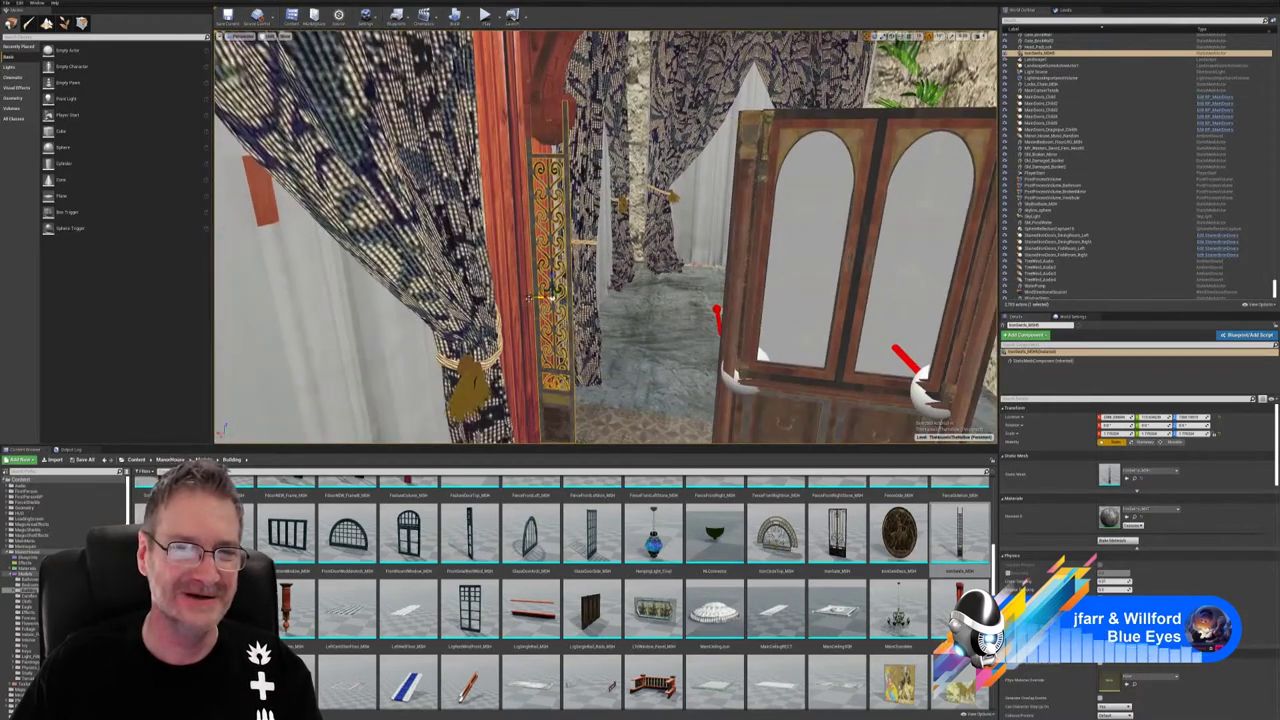
left_click_drag(533, 297, 534, 298)
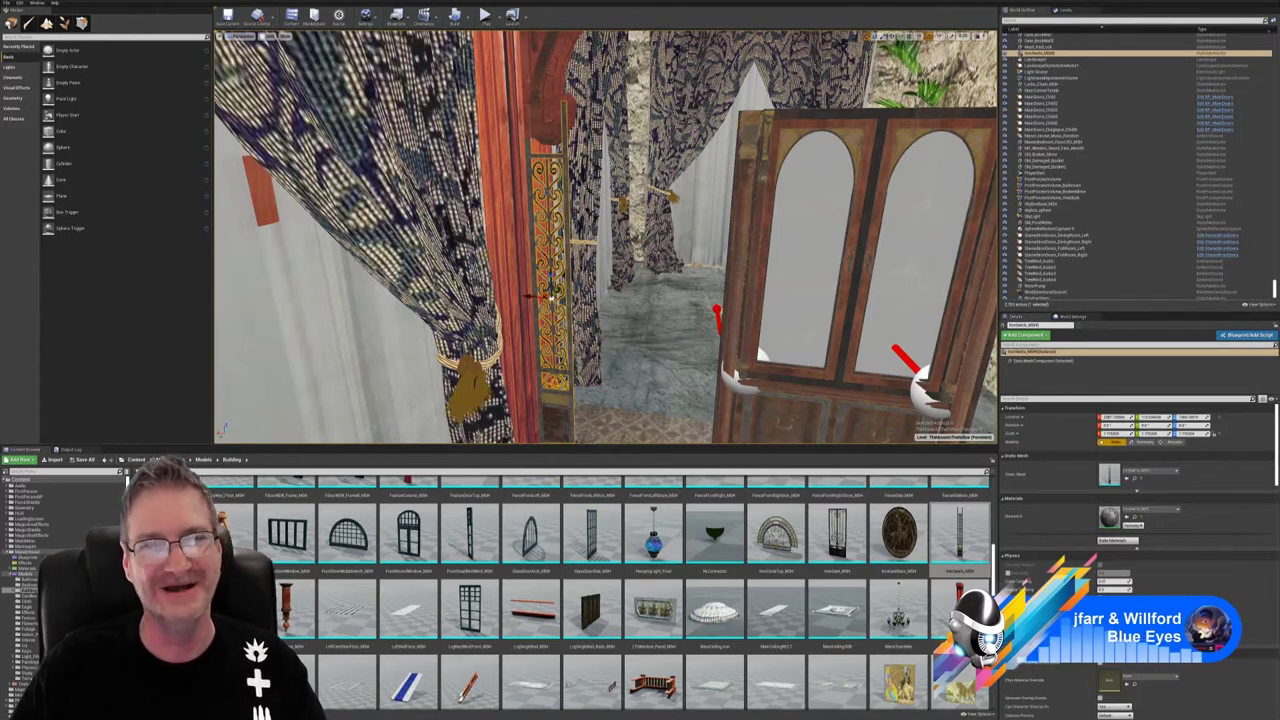
right_click_drag(606, 240, 680, 290)
key("w")
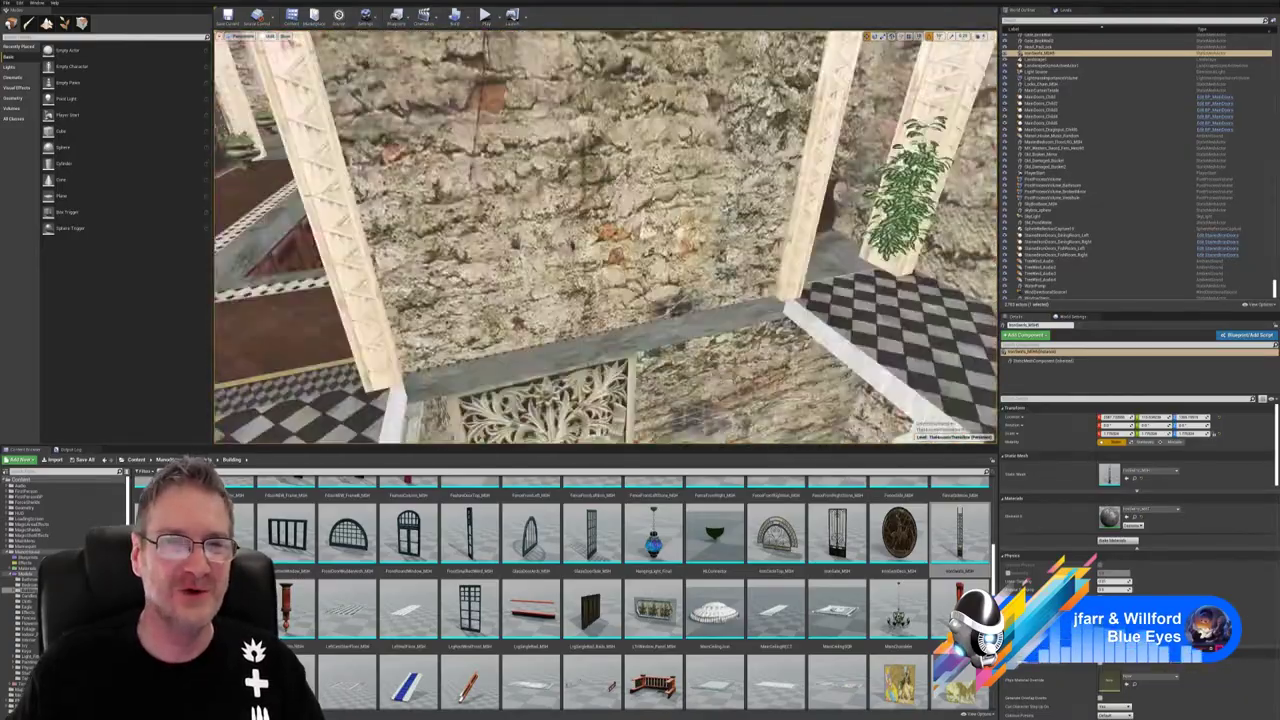
right_click_drag(606, 240, 640, 236)
key("w")
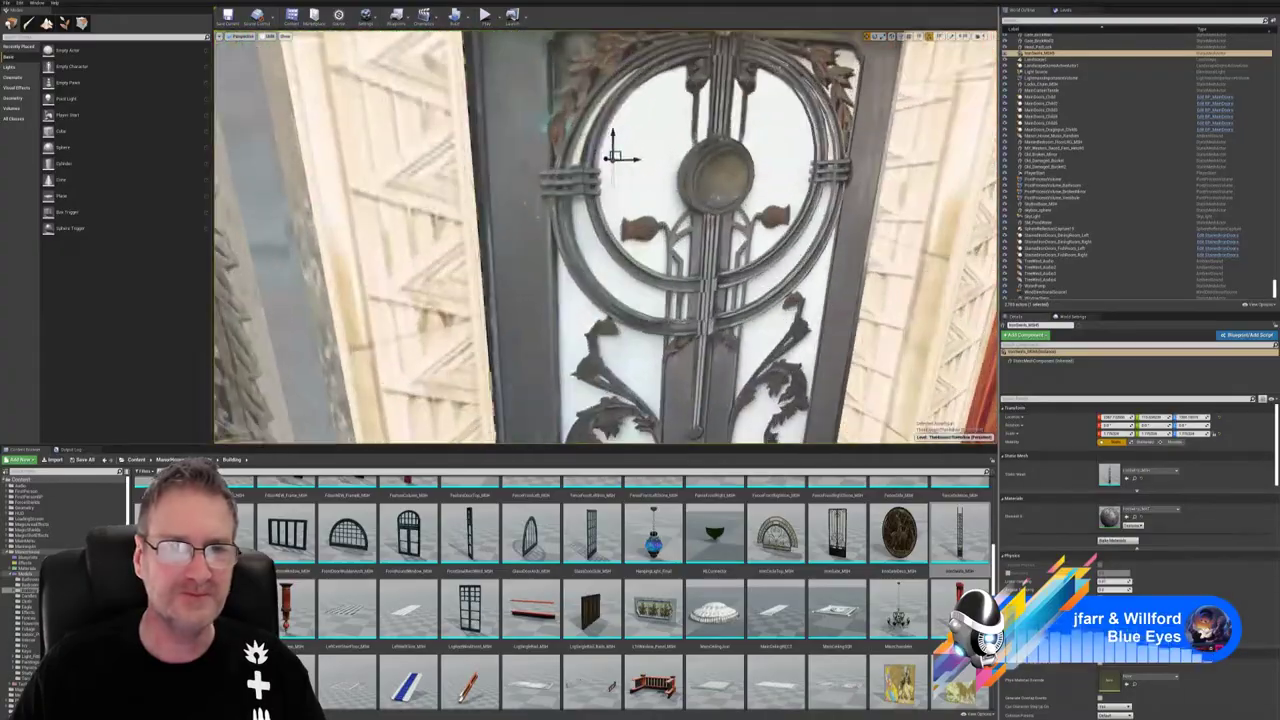
right_click_drag(606, 237, 655, 240)
right_click_drag(578, 174, 568, 173)
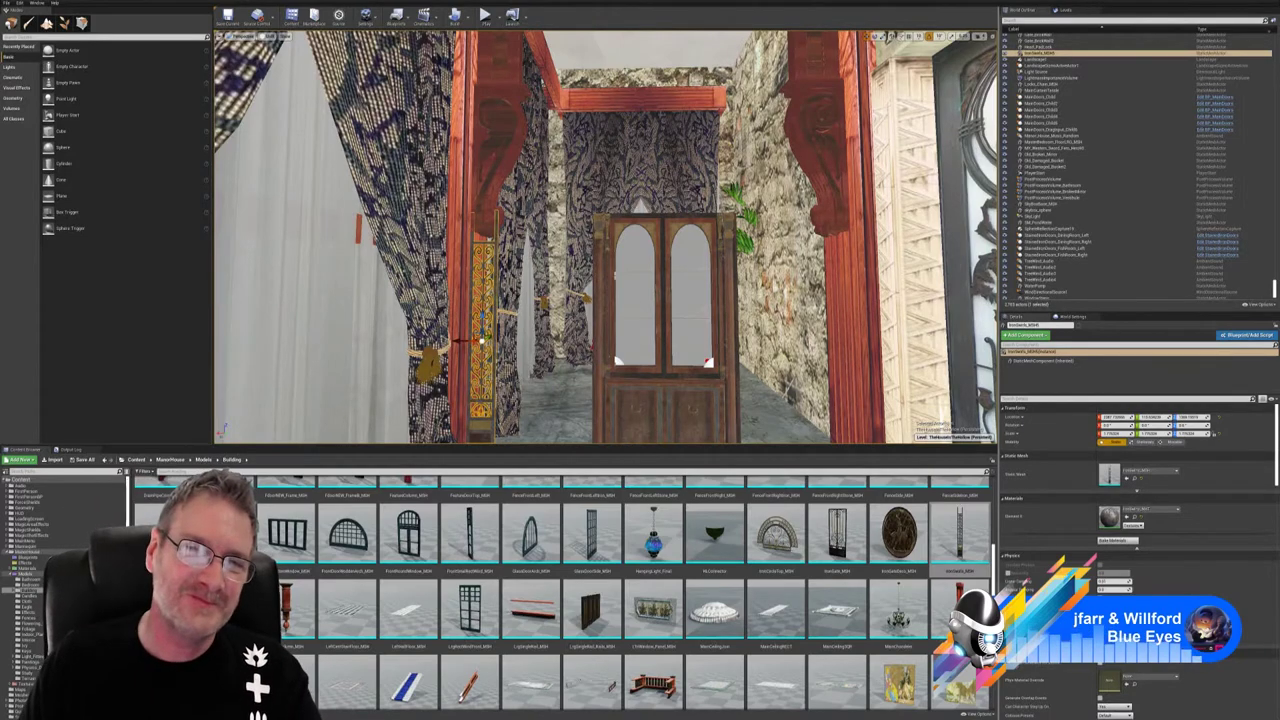
- Widen the iron panel, fit it against the curtain-side column and under the arch bracket in depth, and clear the selection
mouse_move(606, 236)
right_mouse_down()
mouse_move(520, 340)
mouse_move(546, 334)
mouse_move(580, 284)
mouse_move(600, 304)
mouse_move(560, 300)
mouse_move(556, 262)
mouse_move(526, 254)
mouse_move(548, 256)
mouse_move(590, 345)
mouse_move(572, 306)
mouse_move(605, 238)
mouse_move(588, 238)
mouse_move(604, 238)
right_mouse_up()
key("s")
key("w")
key("s")
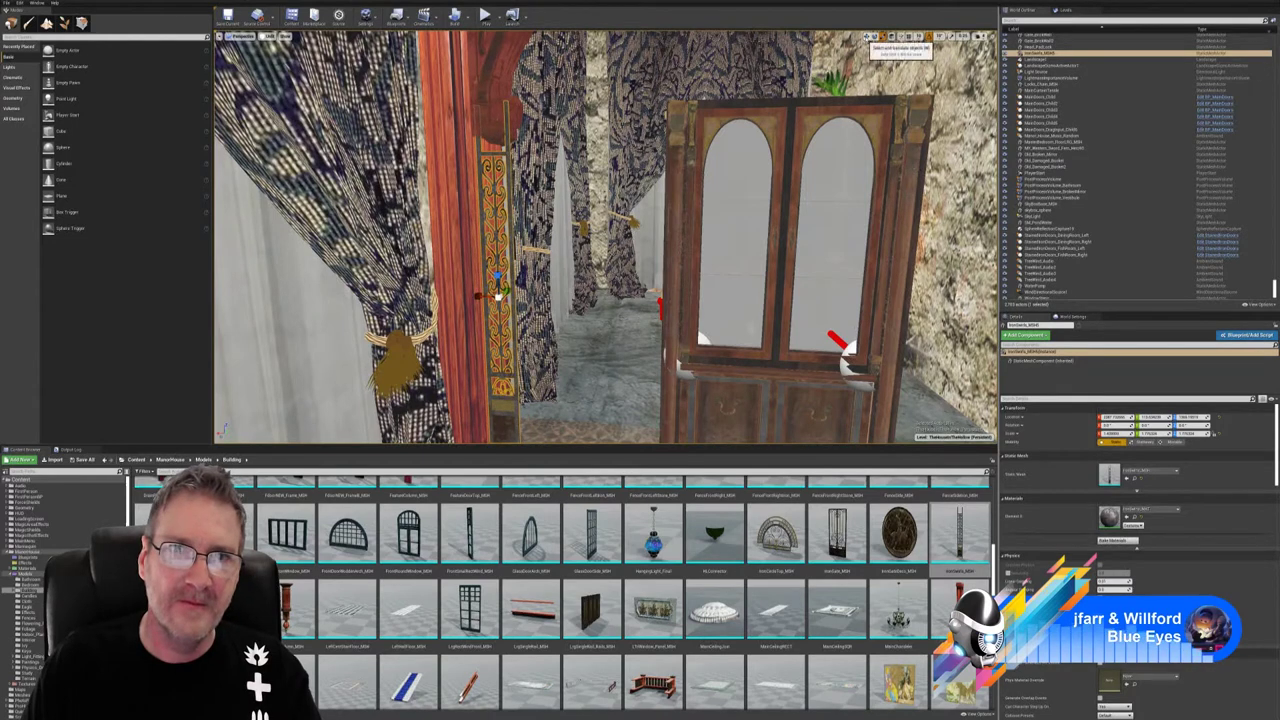
left_click_drag(490, 295, 486, 295)
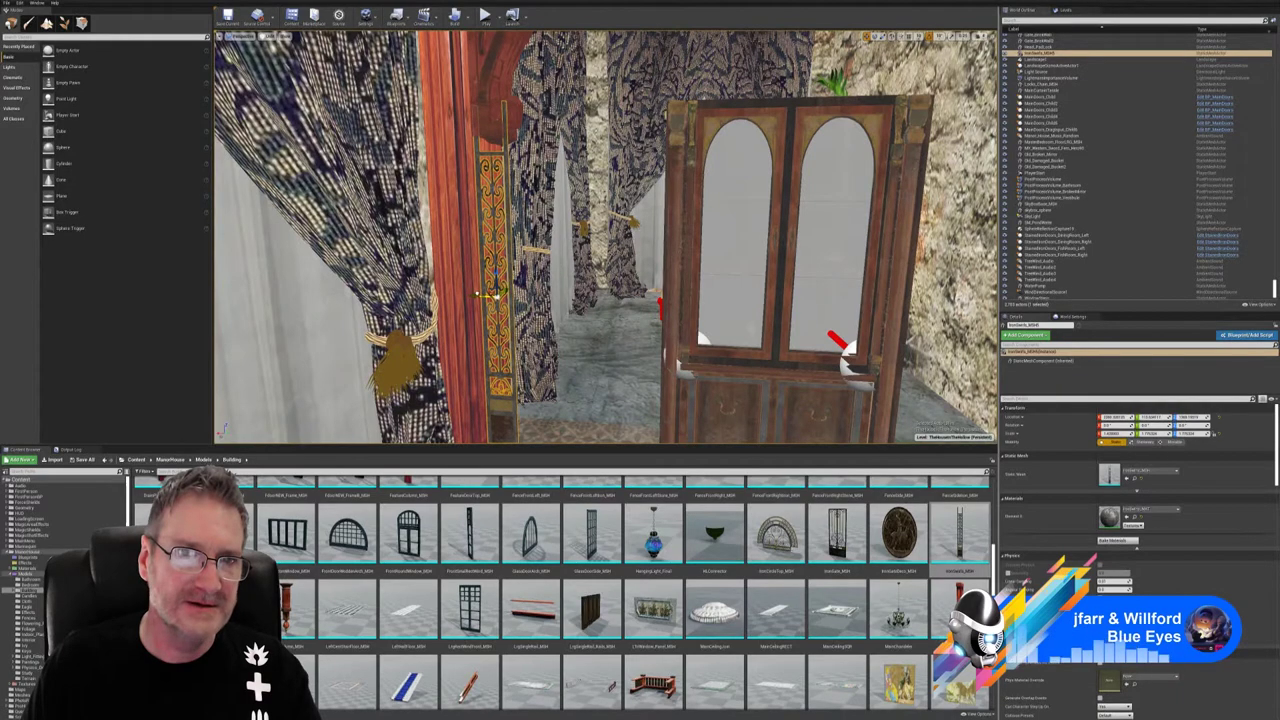
right_click_drag(579, 279, 600, 250)
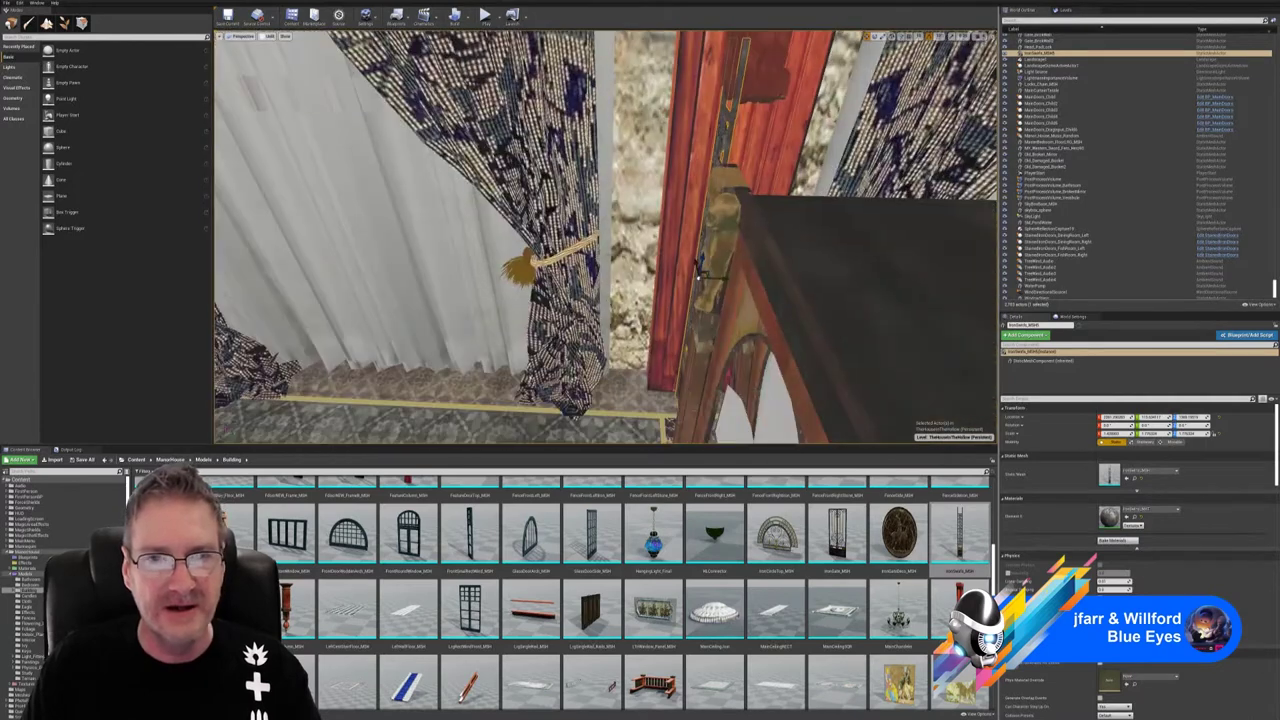
left_click_drag(726, 278, 743, 274)
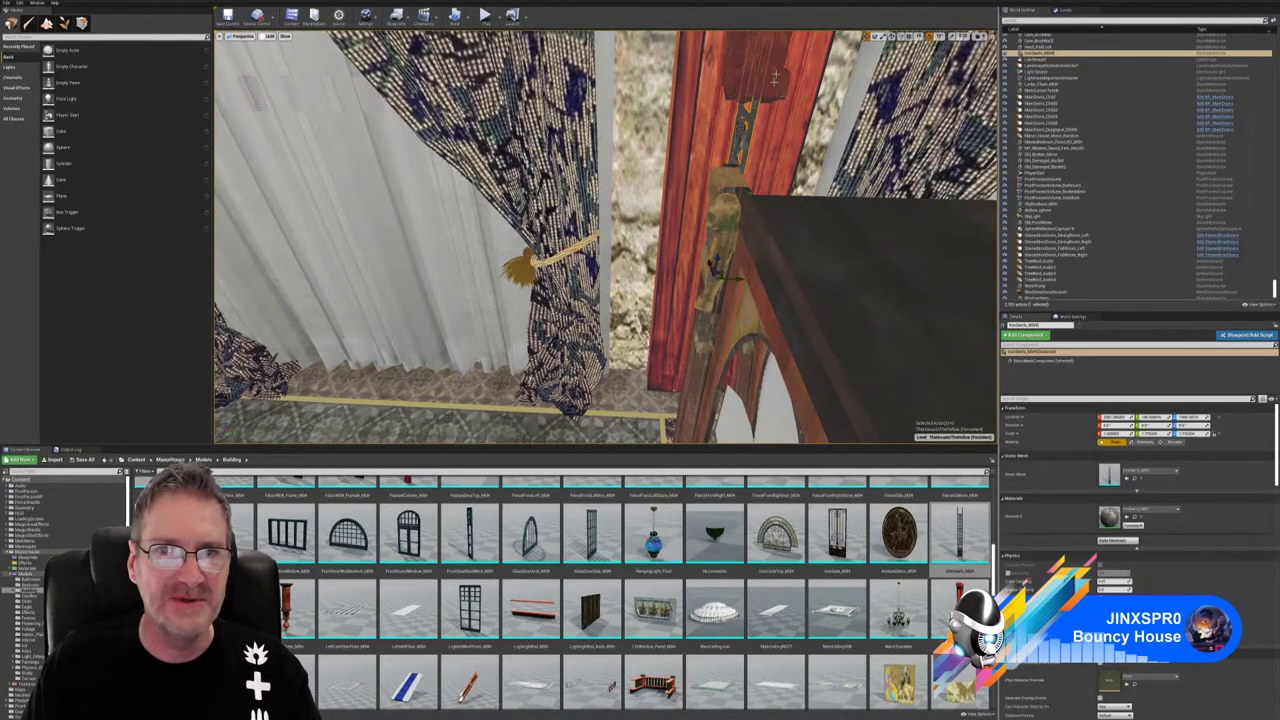
right_click_drag(775, 78, 795, 100)
right_click_drag(590, 243, 600, 243)
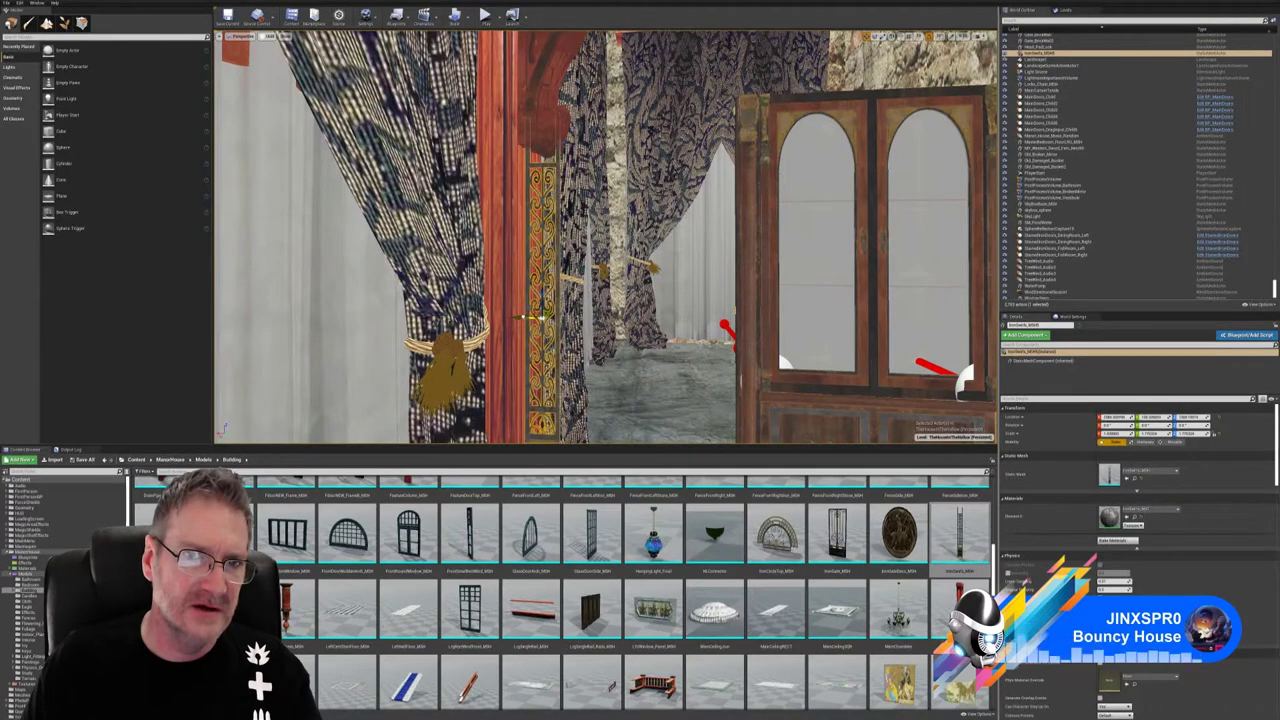
key("Escape")
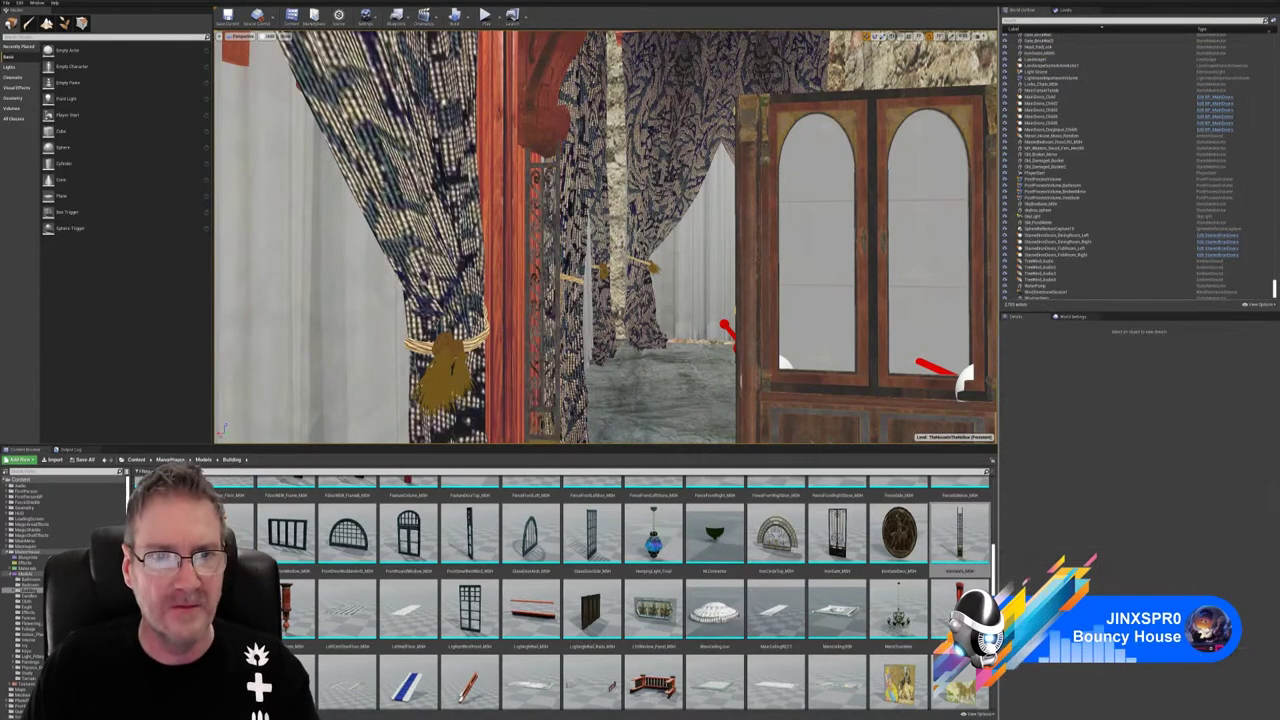
- Duplicate the ornate iron panel and move the copy across the opening to the opposite column, then clear the selection
right_click_drag(606, 237, 570, 242)
key("s")
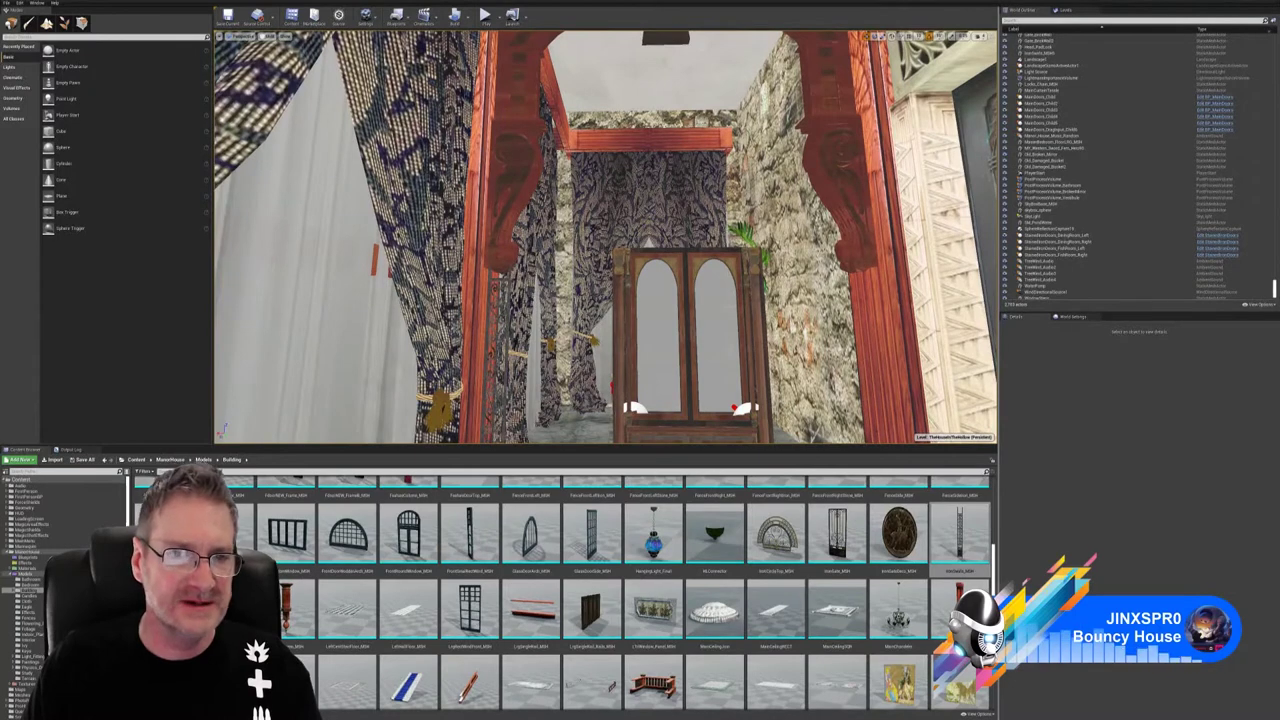
left_click(540, 268)
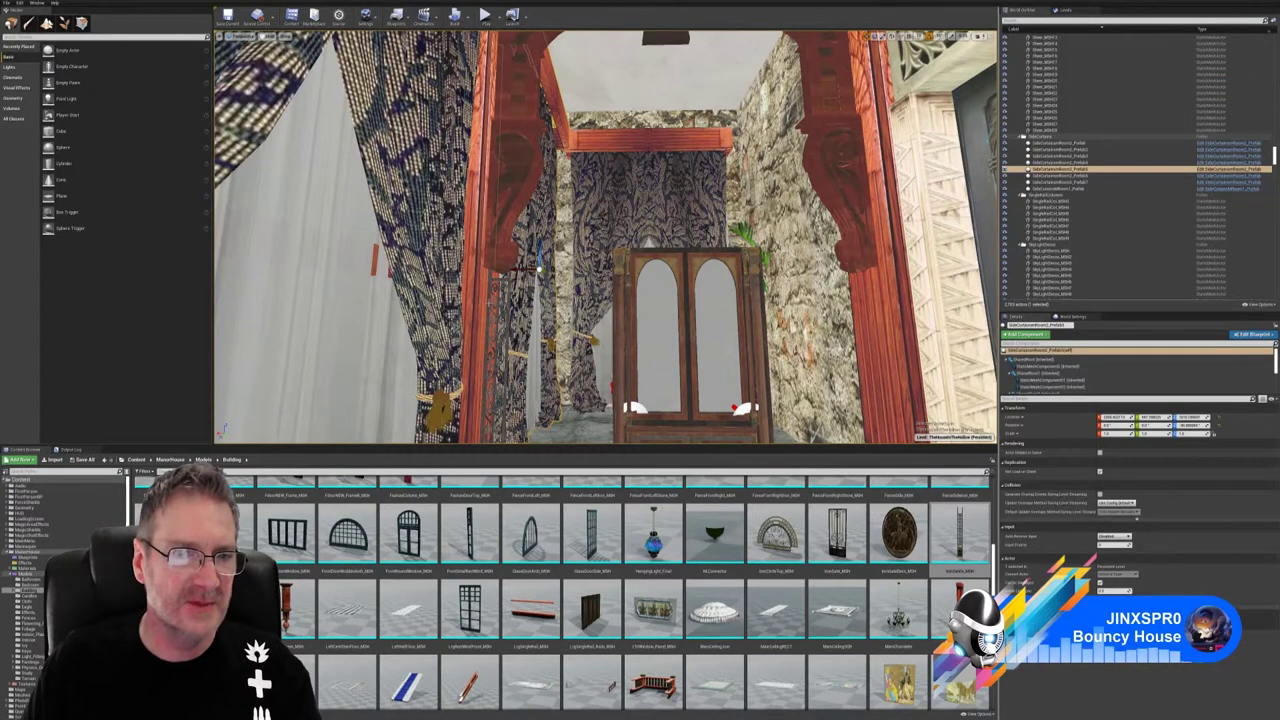
left_click(494, 370)
right_click(494, 372)
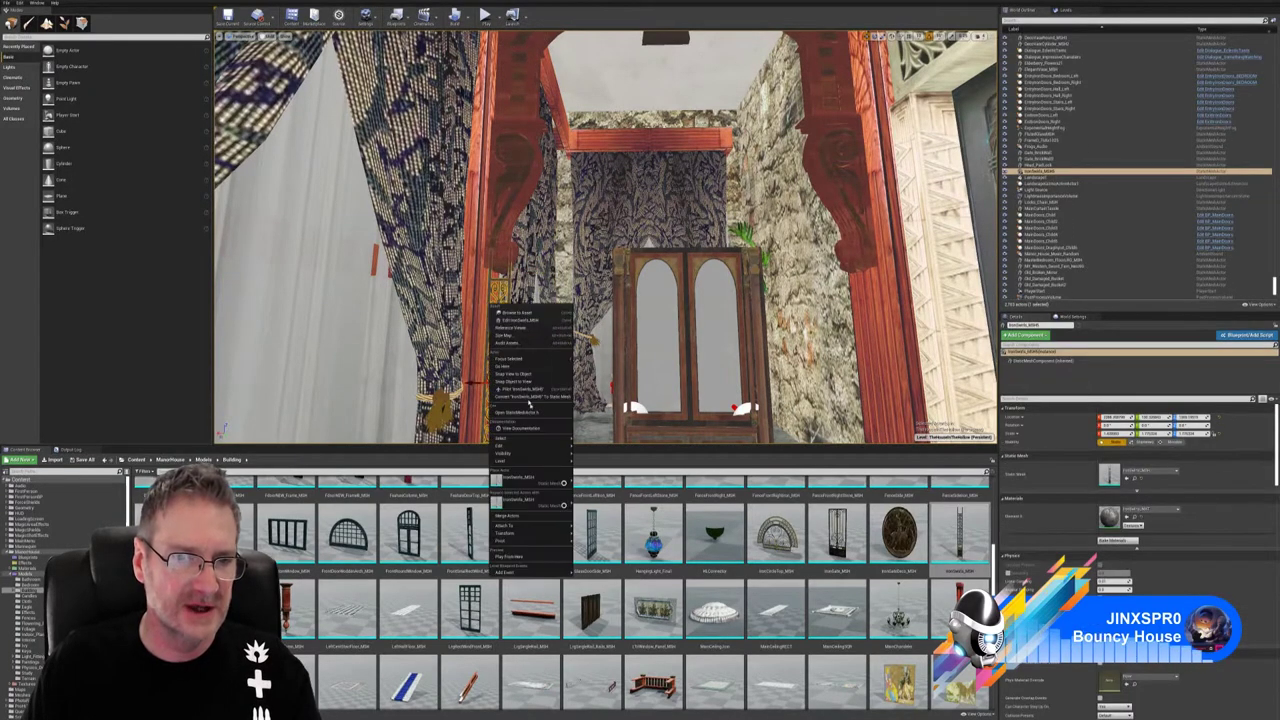
mouse_move(527, 443)
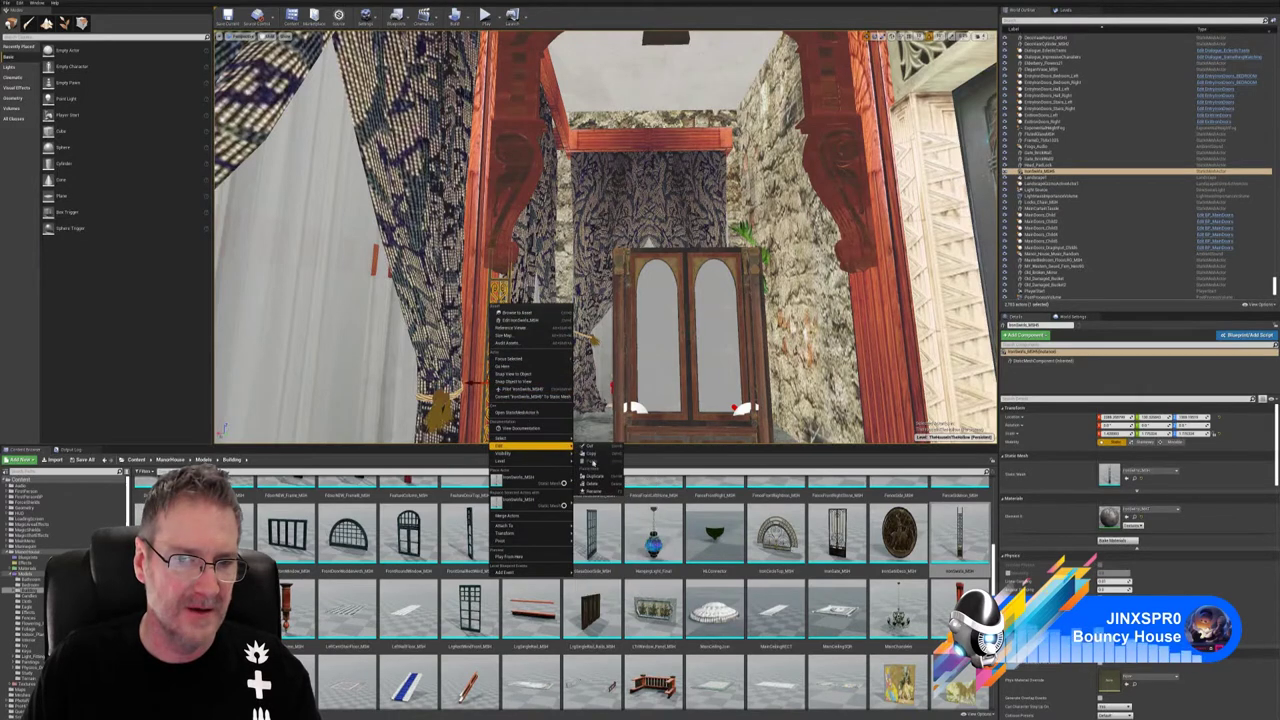
left_click(590, 477)
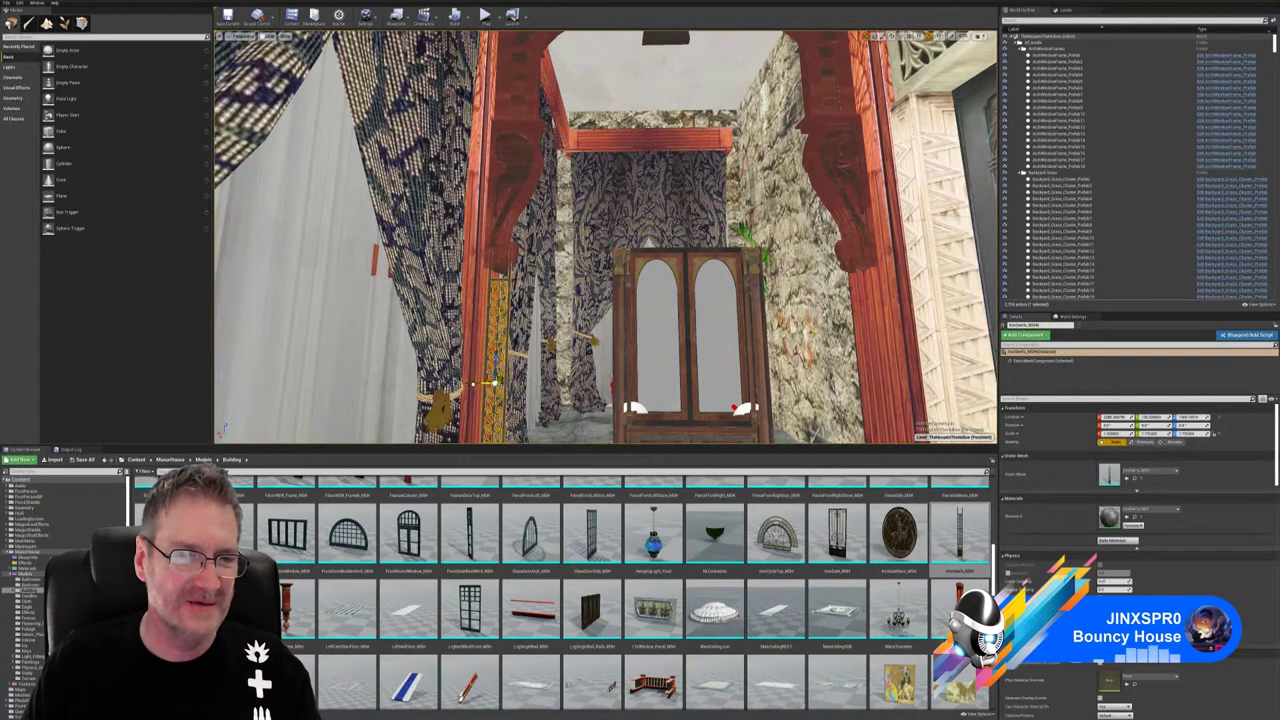
left_click_drag(495, 384, 867, 385)
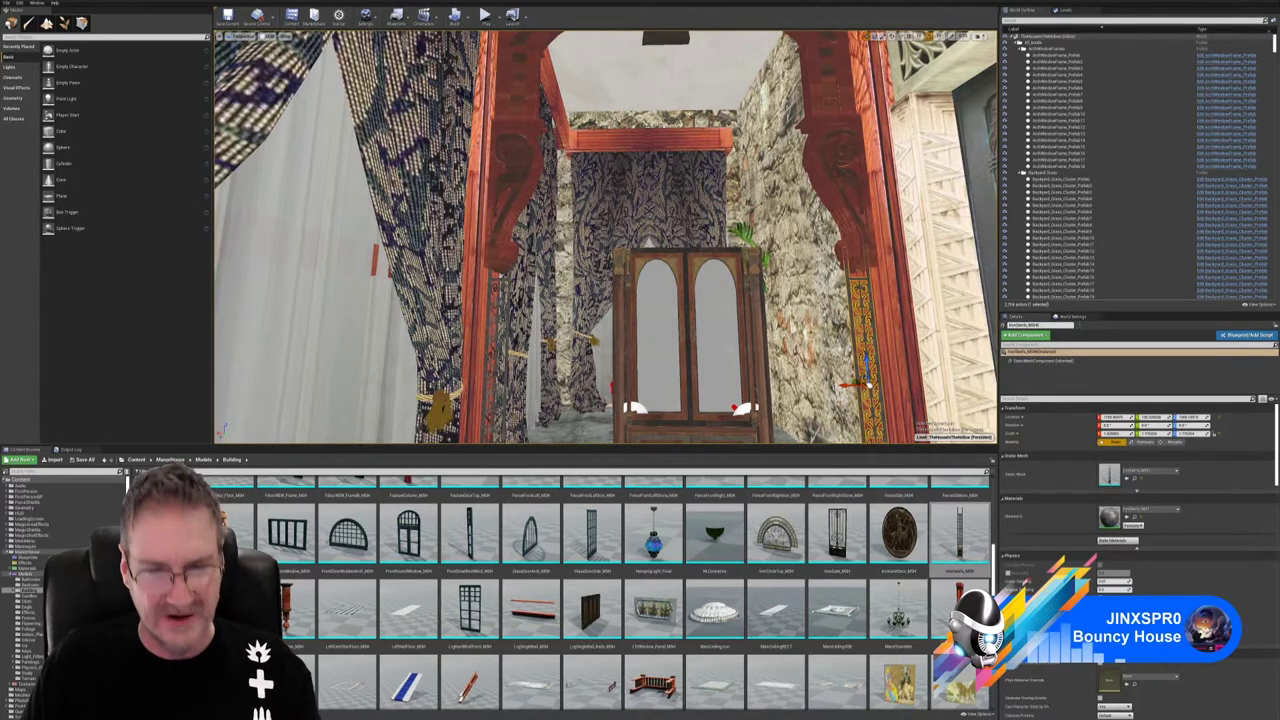
key("Escape")
right_click_drag(869, 385, 856, 408)
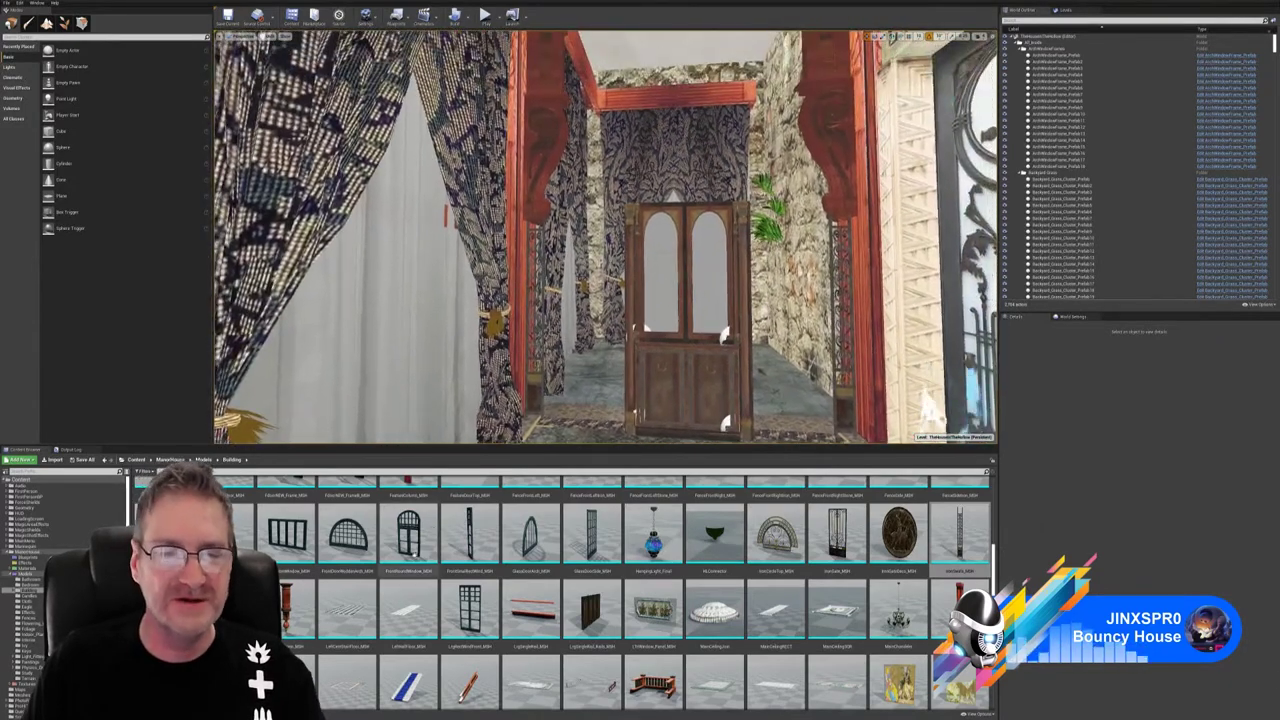
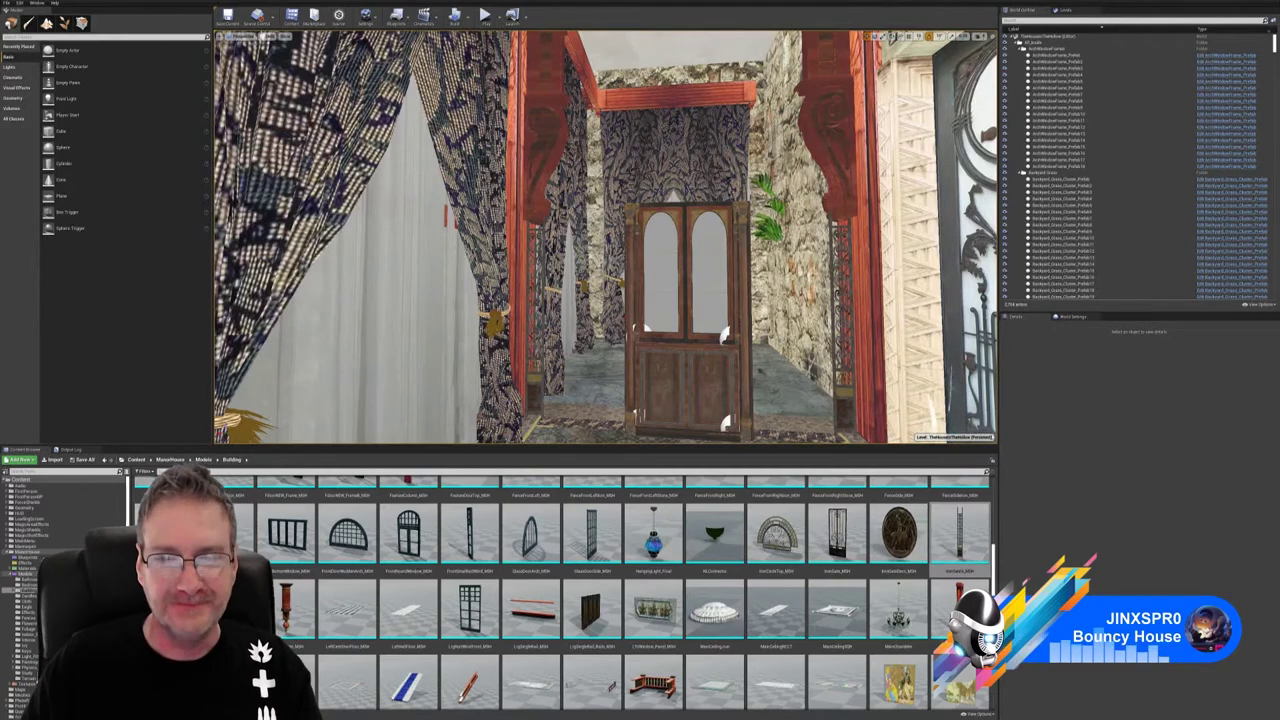
right_click_drag(745, 275, 768, 300)
right_click_drag(606, 240, 606, 236)
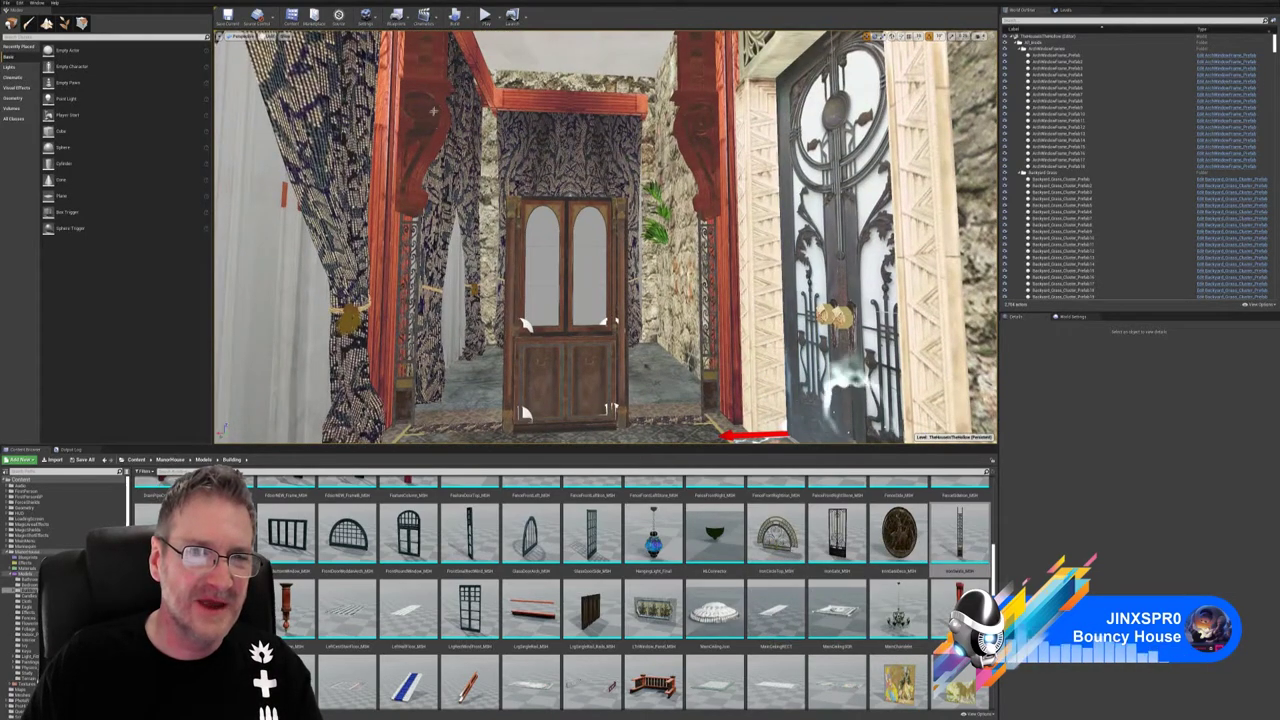
left_click(435, 120)
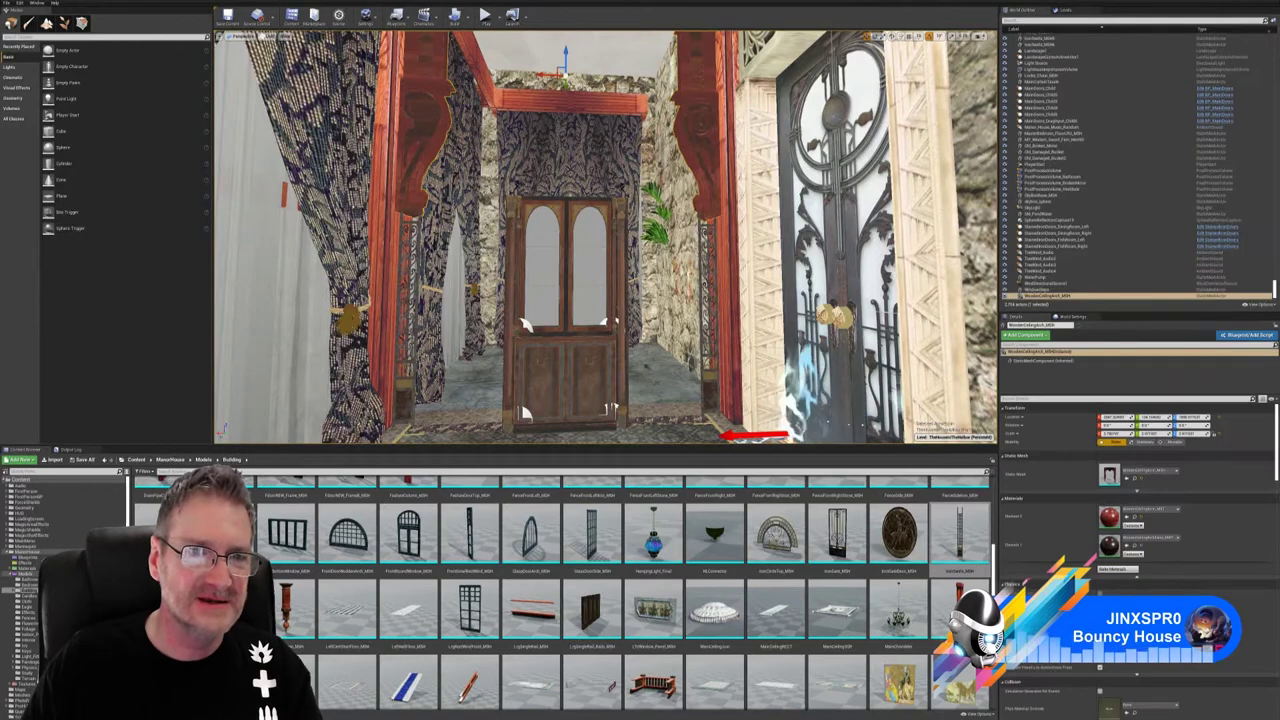
mouse_move(606, 240)
right_mouse_down()
mouse_move(596, 192)
mouse_move(615, 227)
right_mouse_up()
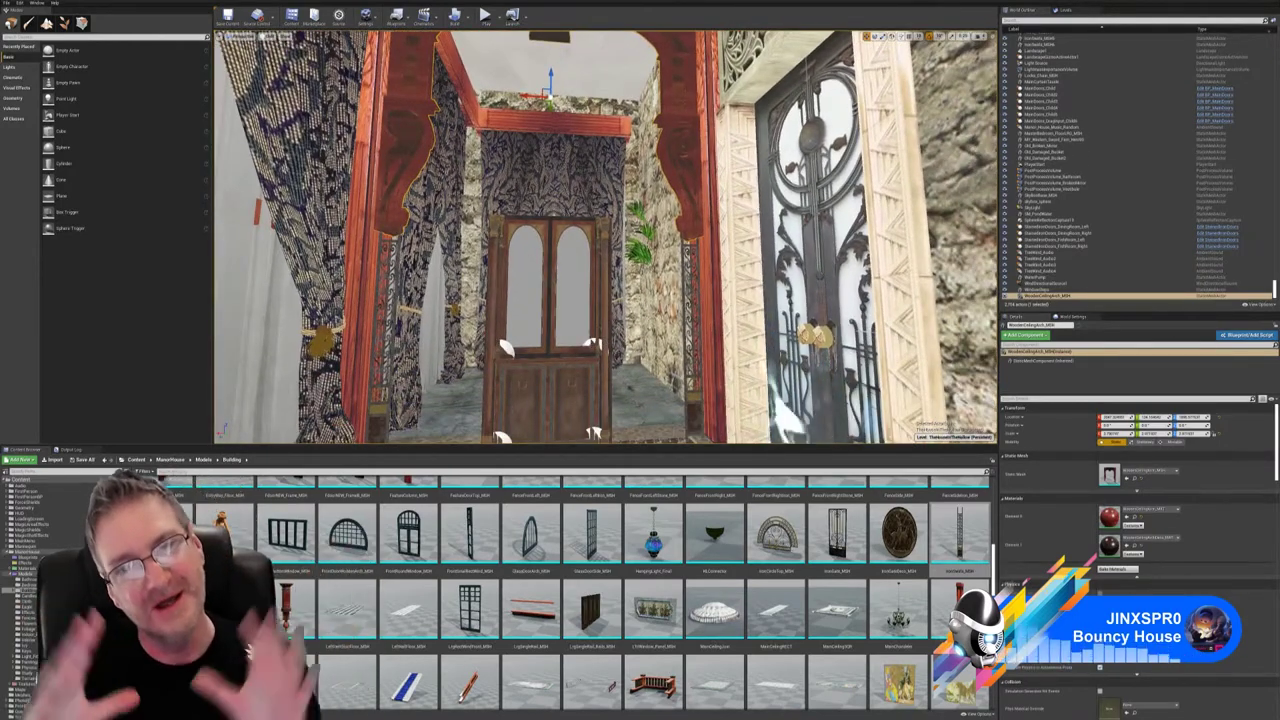
key("Escape")
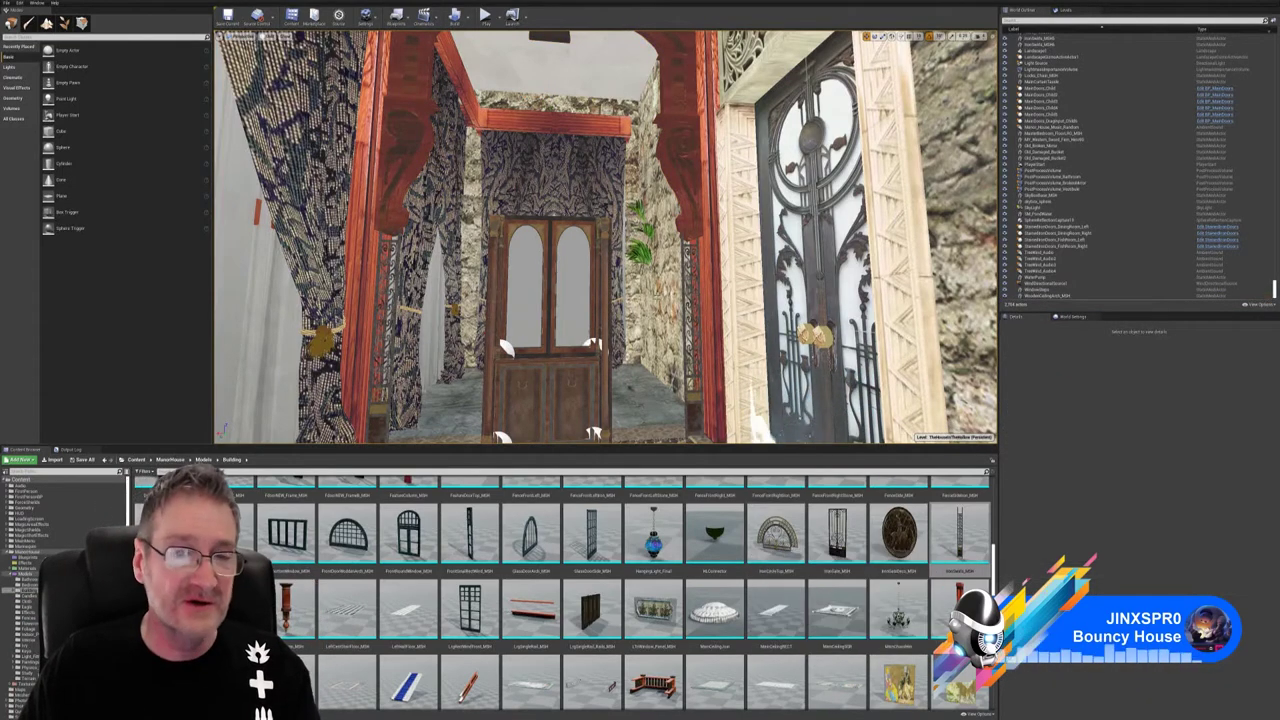
- Add the semicircular ornate iron top to the bedroom, shift it along the room's depth, and raise it above the wardrobe
right_click_drag(606, 240, 600, 185)
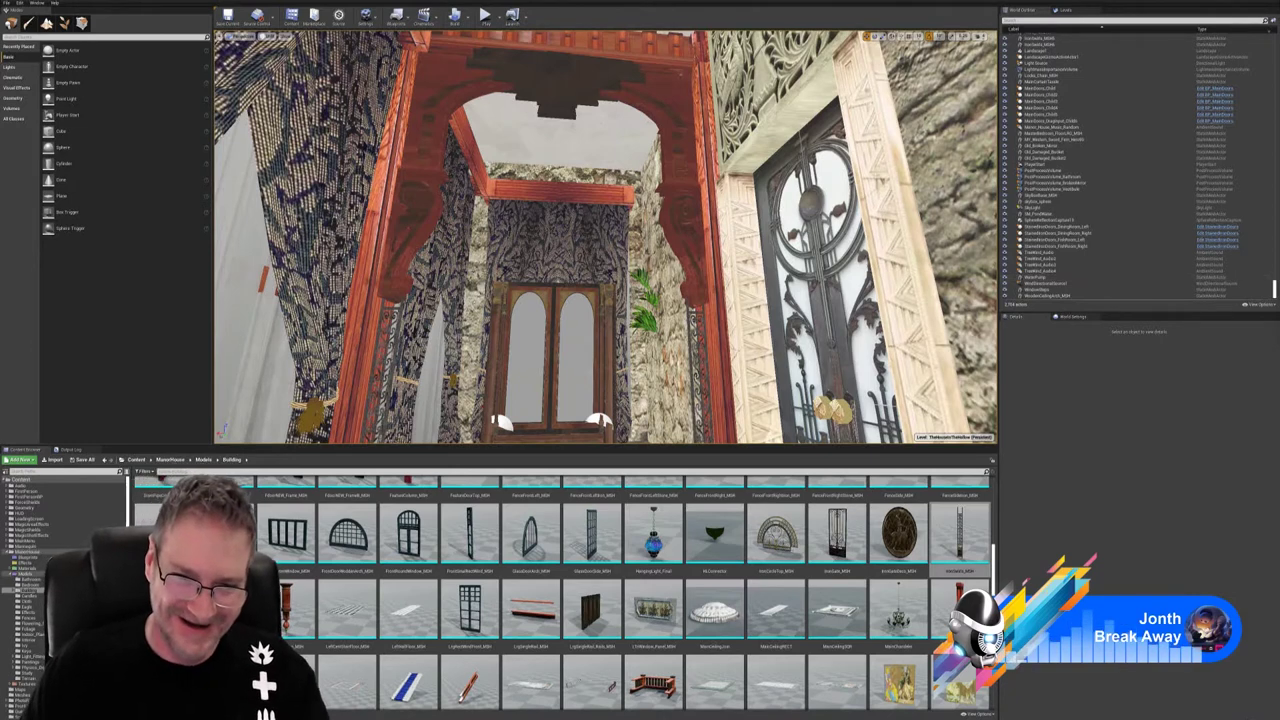
mouse_move(811, 530)
left_click_drag(811, 530, 563, 405)
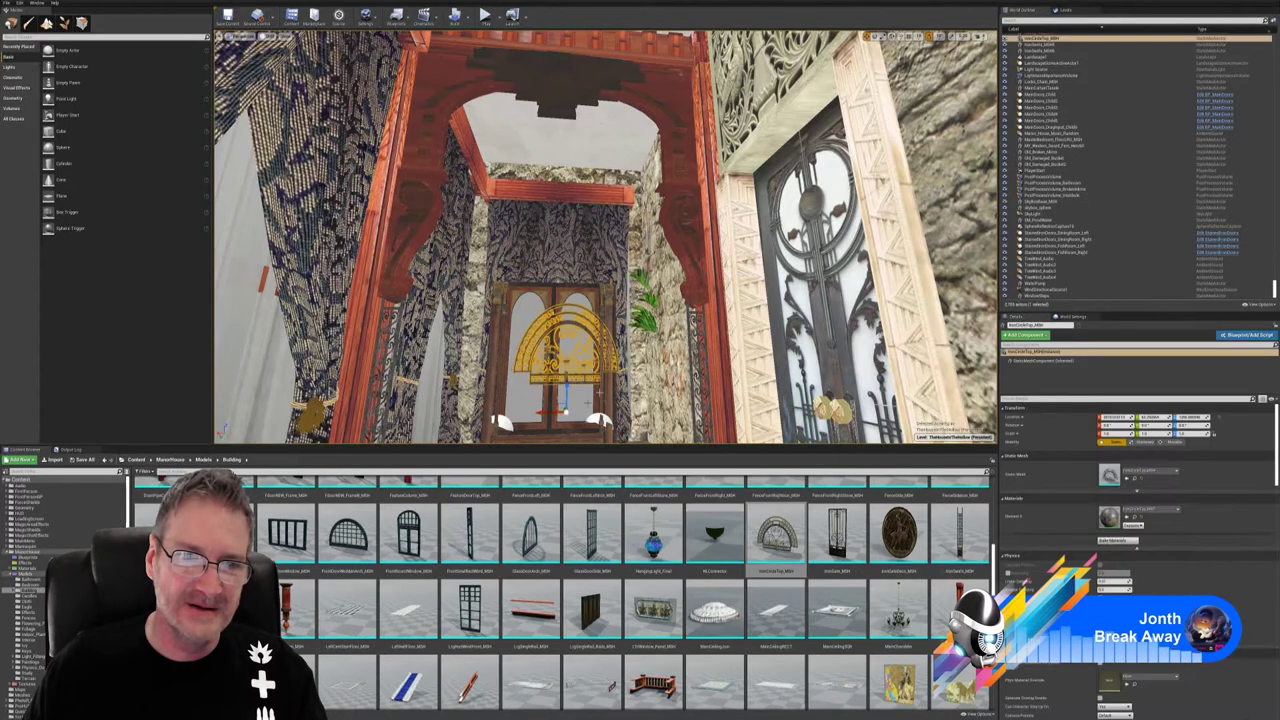
right_click_drag(508, 86, 405, 290)
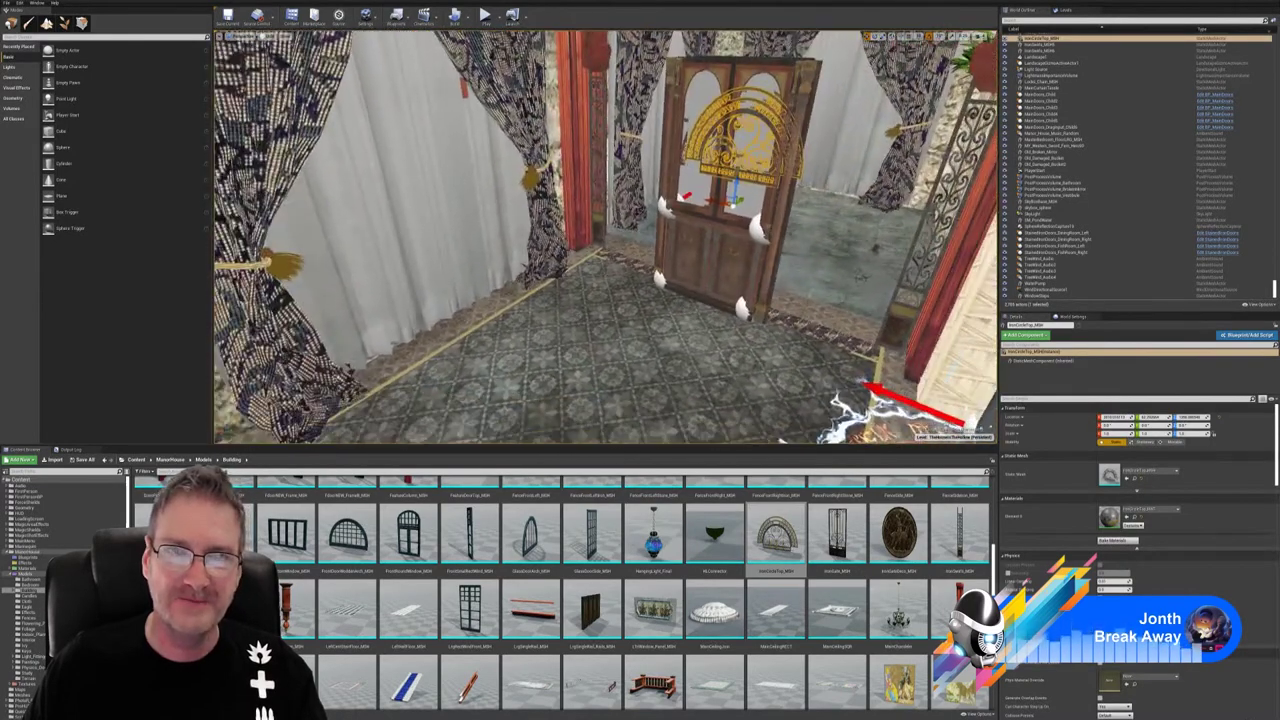
left_click_drag(744, 198, 641, 283)
right_click_drag(641, 283, 640, 185)
right_click_drag(510, 132, 506, 128)
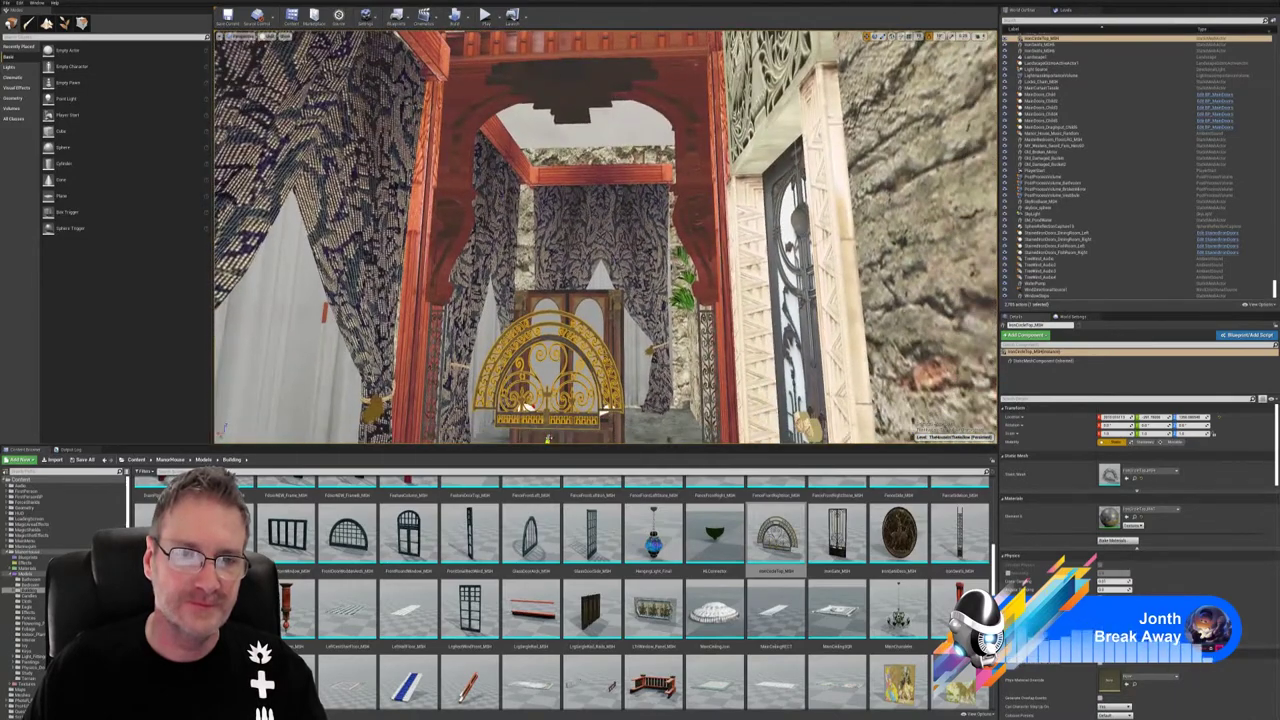
left_click_drag(548, 439, 552, 205)
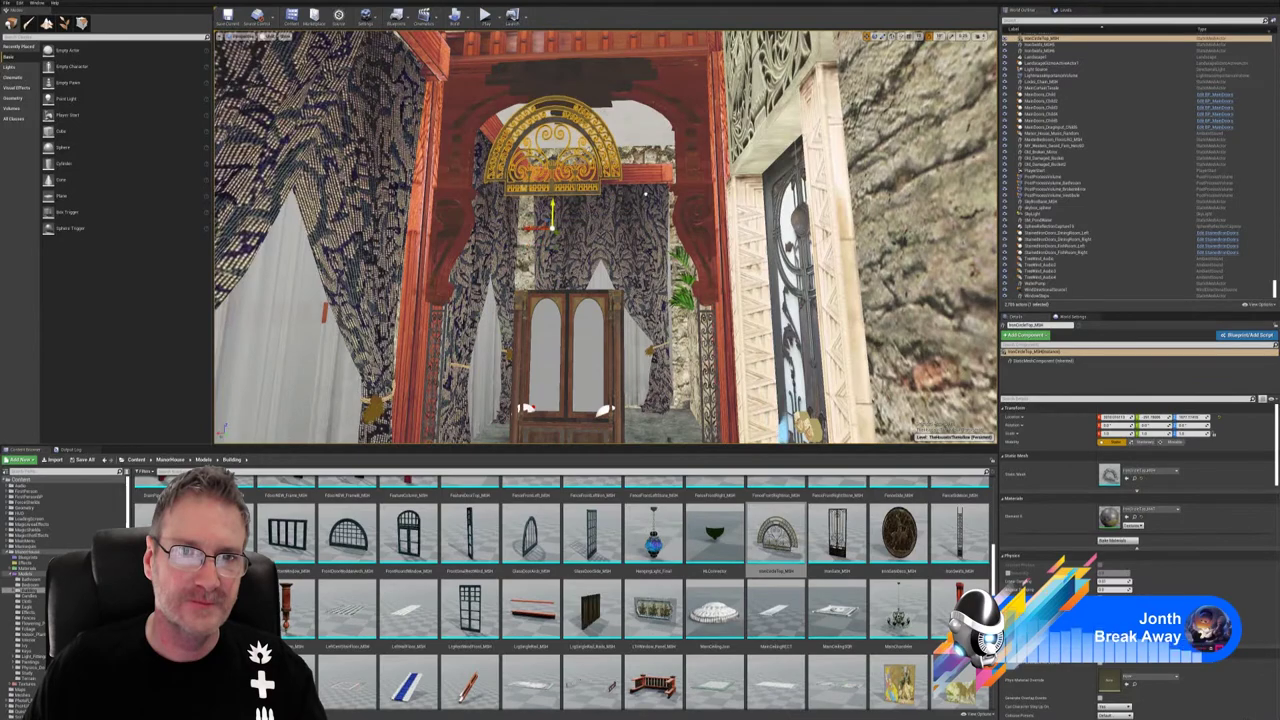
- Move the iron top back along the room's depth to bring it closer to the carved wooden arch
right_click_drag(556, 206, 405, 172)
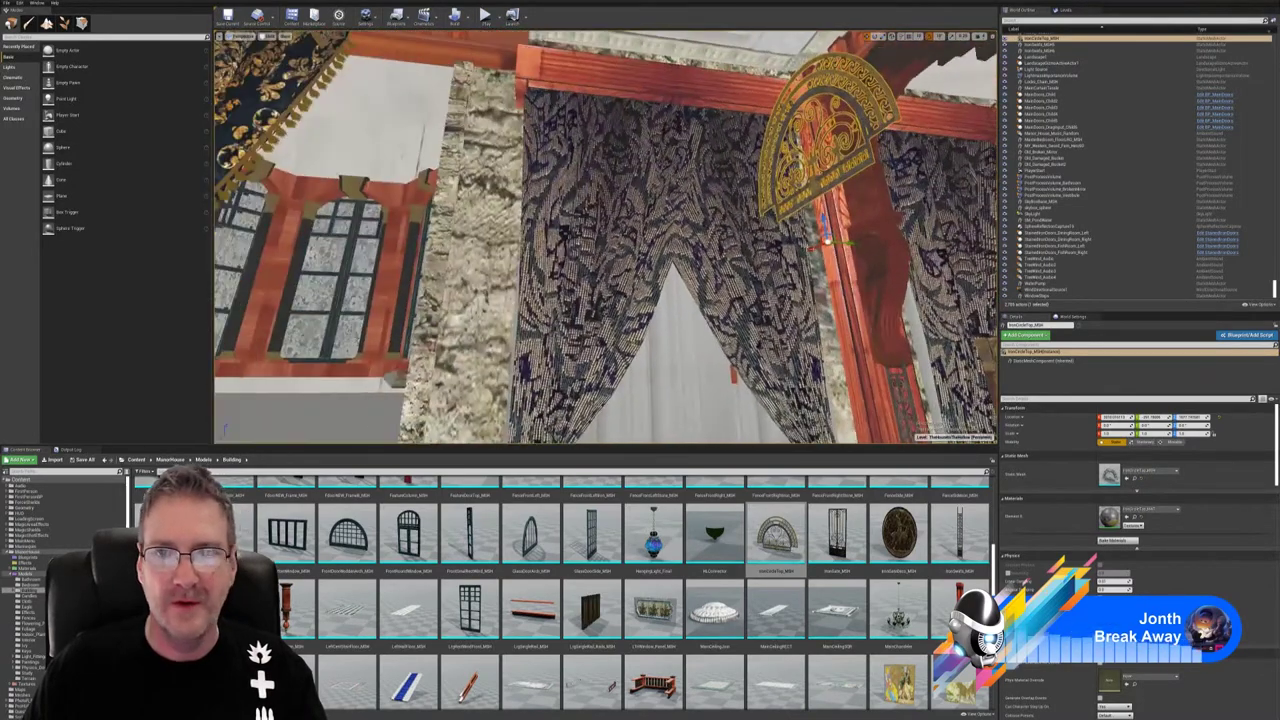
left_click_drag(840, 242, 972, 250)
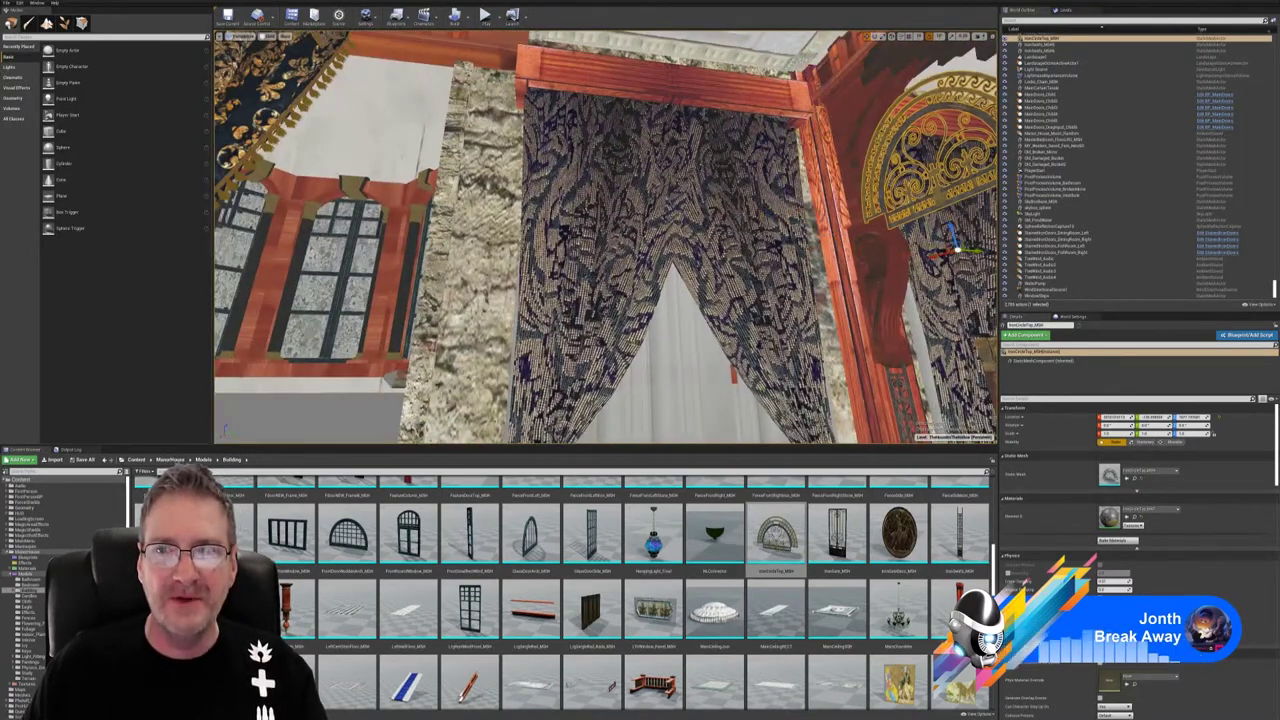
right_click_drag(957, 250, 988, 192)
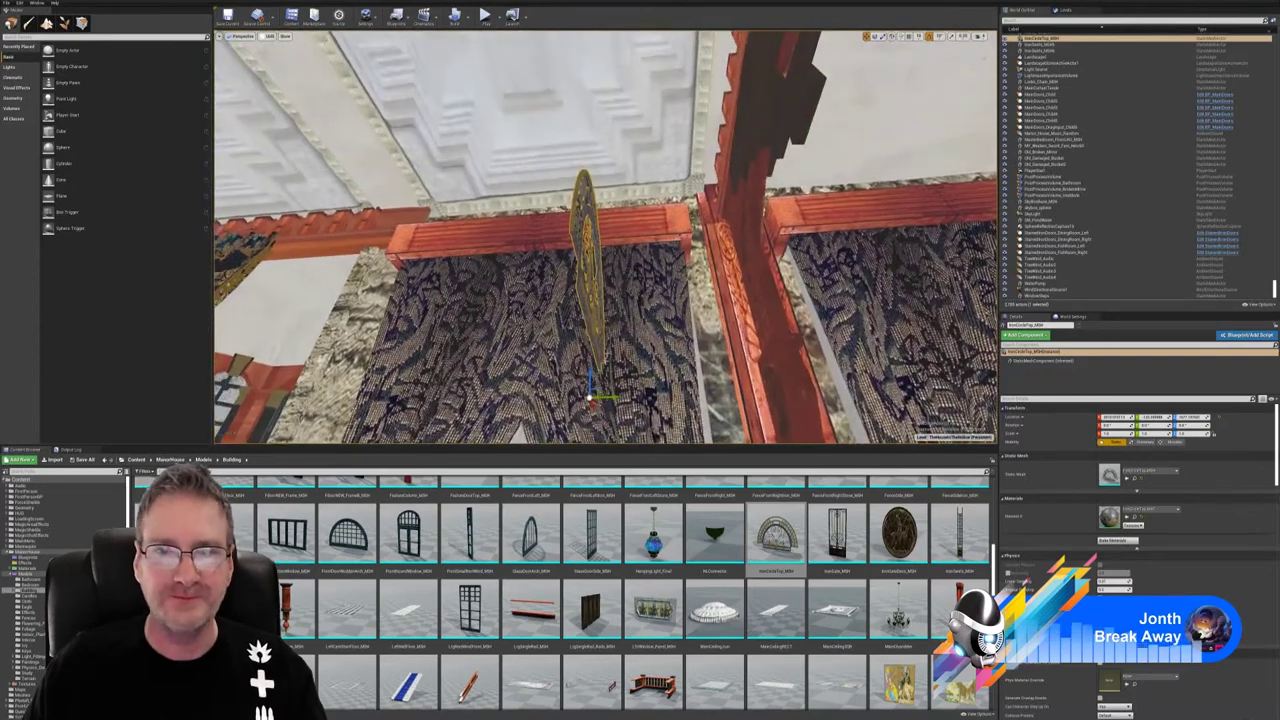
left_click_drag(609, 397, 872, 387)
right_click_drag(872, 387, 966, 340)
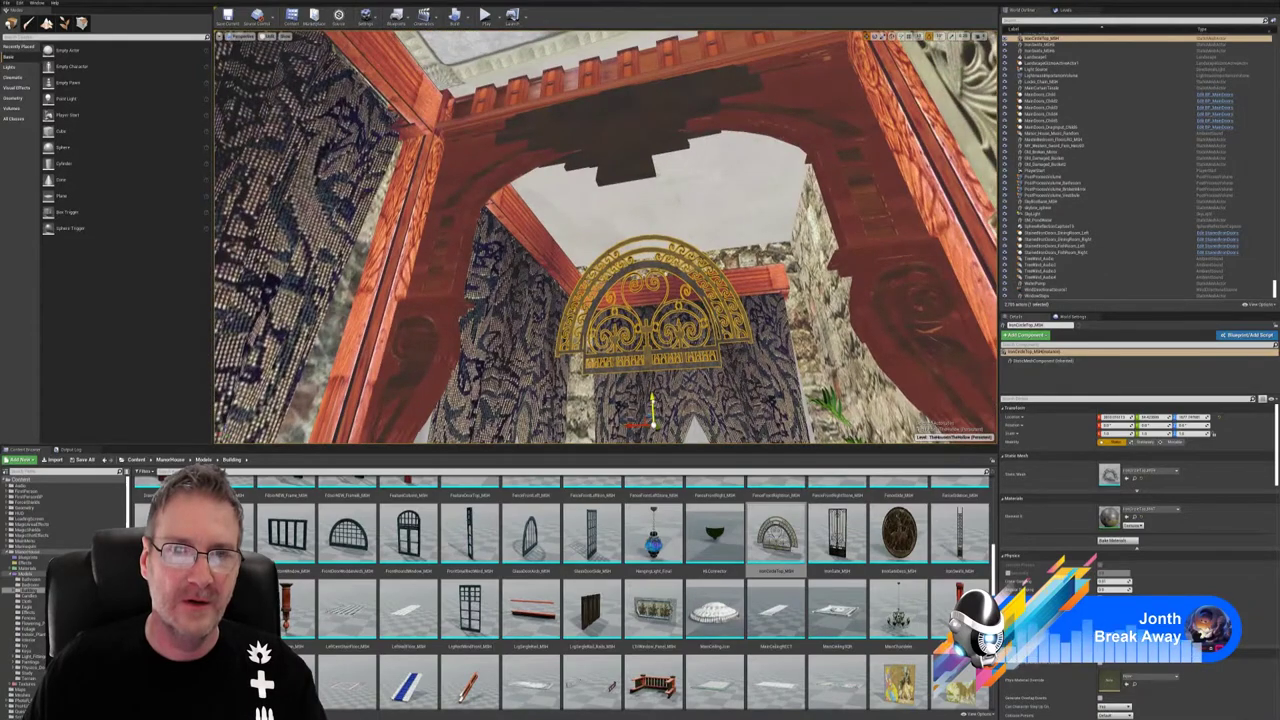
- Raise the iron top toward the arch opening and align it in depth with the wooden arch
left_click_drag(652, 402, 644, 251)
right_click_drag(644, 251, 530, 220)
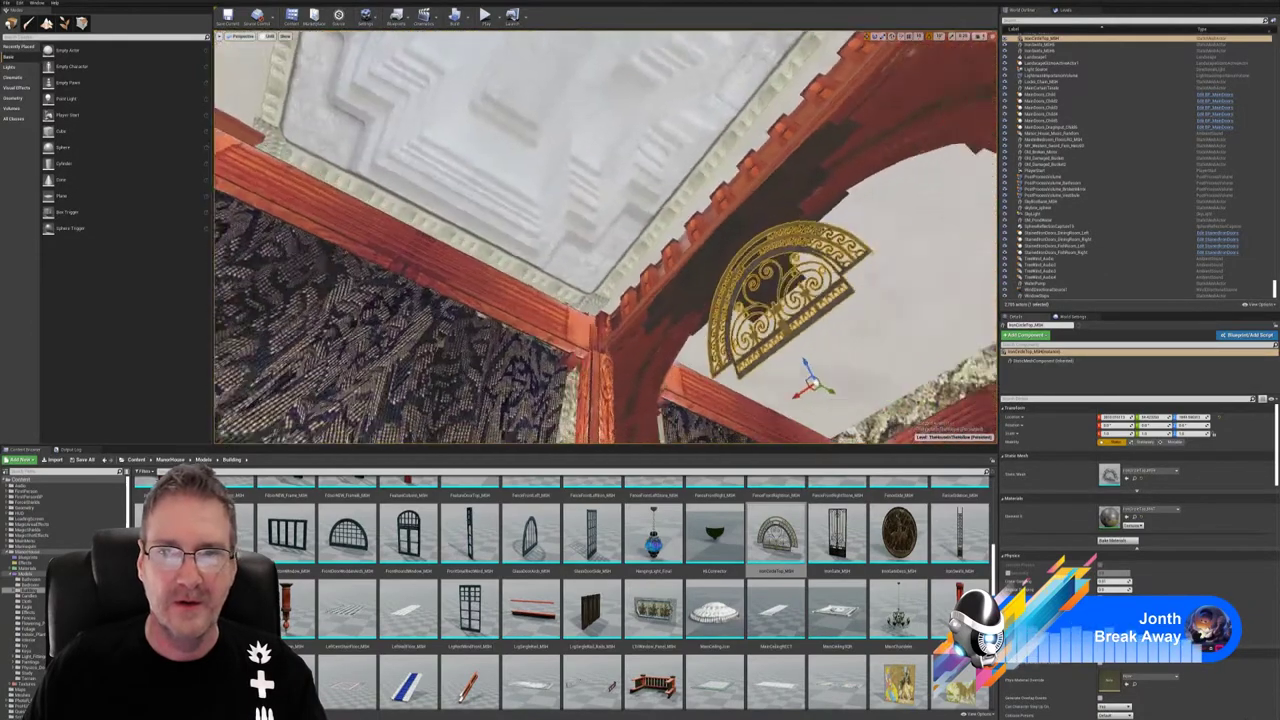
right_click_drag(725, 320, 690, 325)
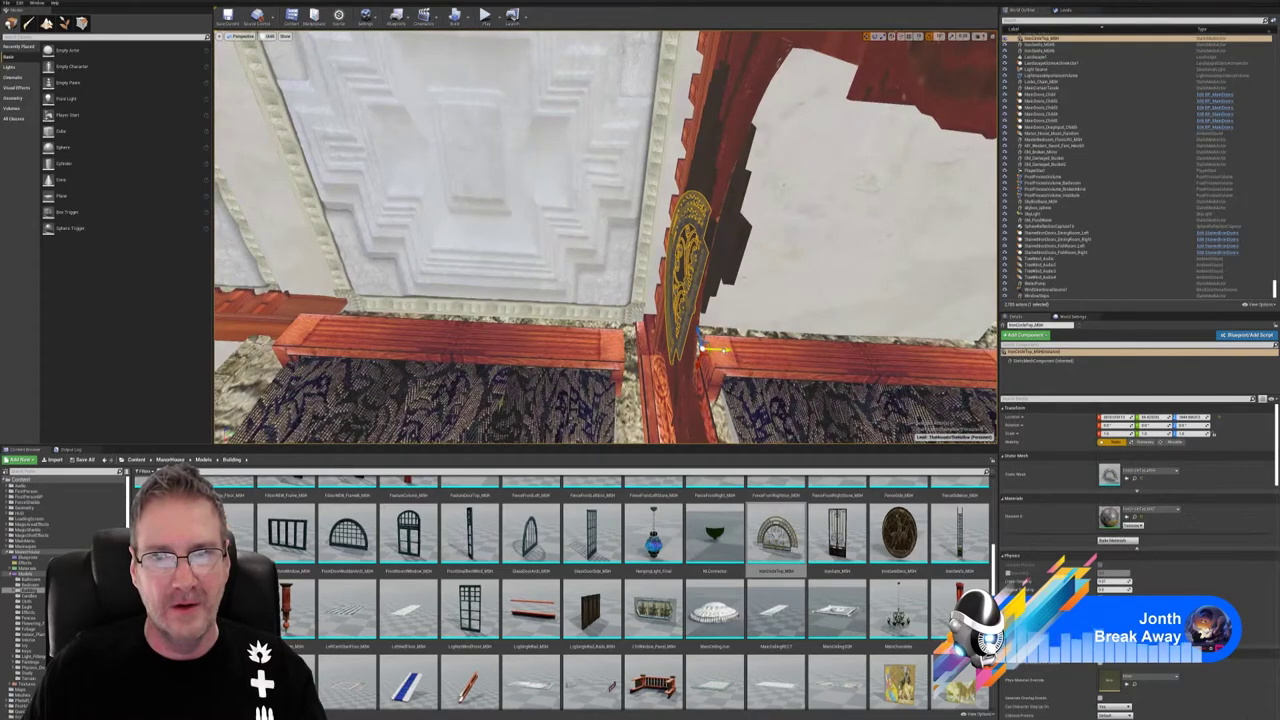
left_click_drag(725, 350, 787, 352)
right_click_drag(787, 352, 850, 370)
mouse_move(614, 302)
right_mouse_down()
mouse_move(598, 308)
mouse_move(614, 304)
right_mouse_up()
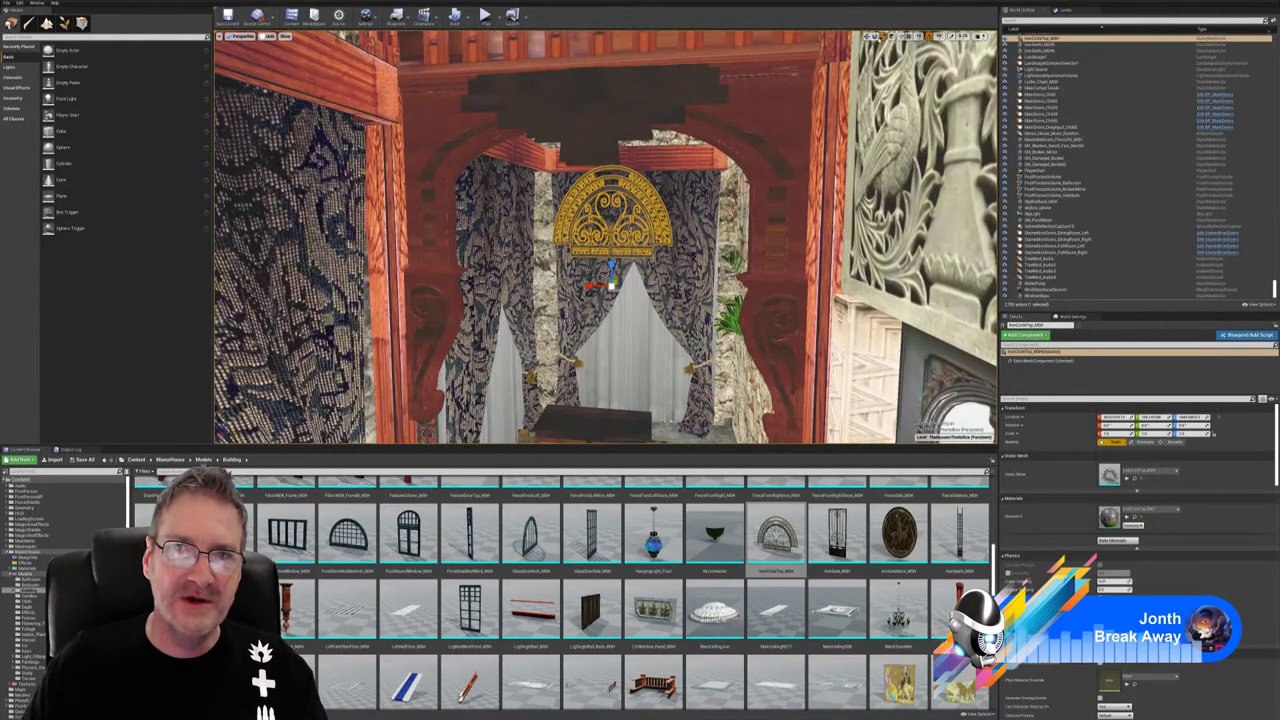
- Enlarge the iron top uniformly to span the arch opening, then adjust its height and position within the arch
left_click_drag(612, 286, 645, 243)
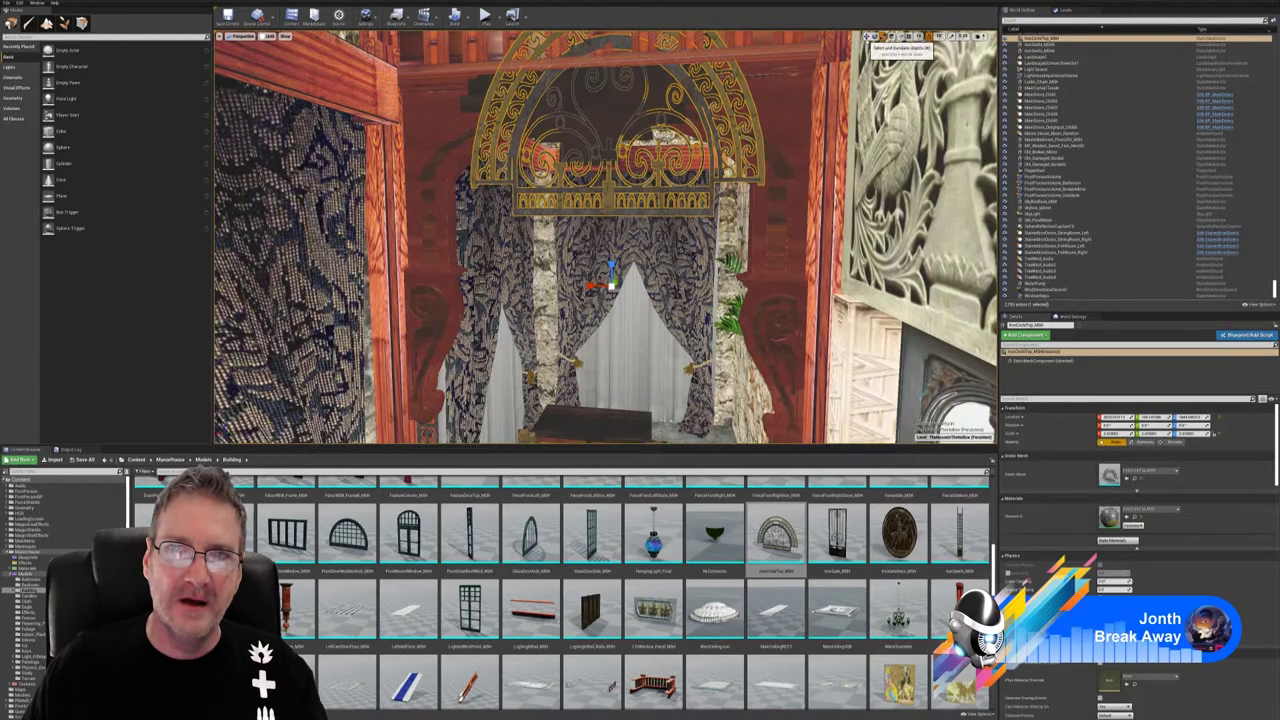
left_click_drag(611, 262, 611, 342)
right_click_drag(611, 350, 660, 315)
right_click_drag(643, 400, 643, 408)
left_click_drag(612, 388, 655, 384)
- Check the matching arch in the furnished room, then enlarge the bedroom's iron top slightly and lower it between the brackets
right_click_drag(738, 305, 838, 308)
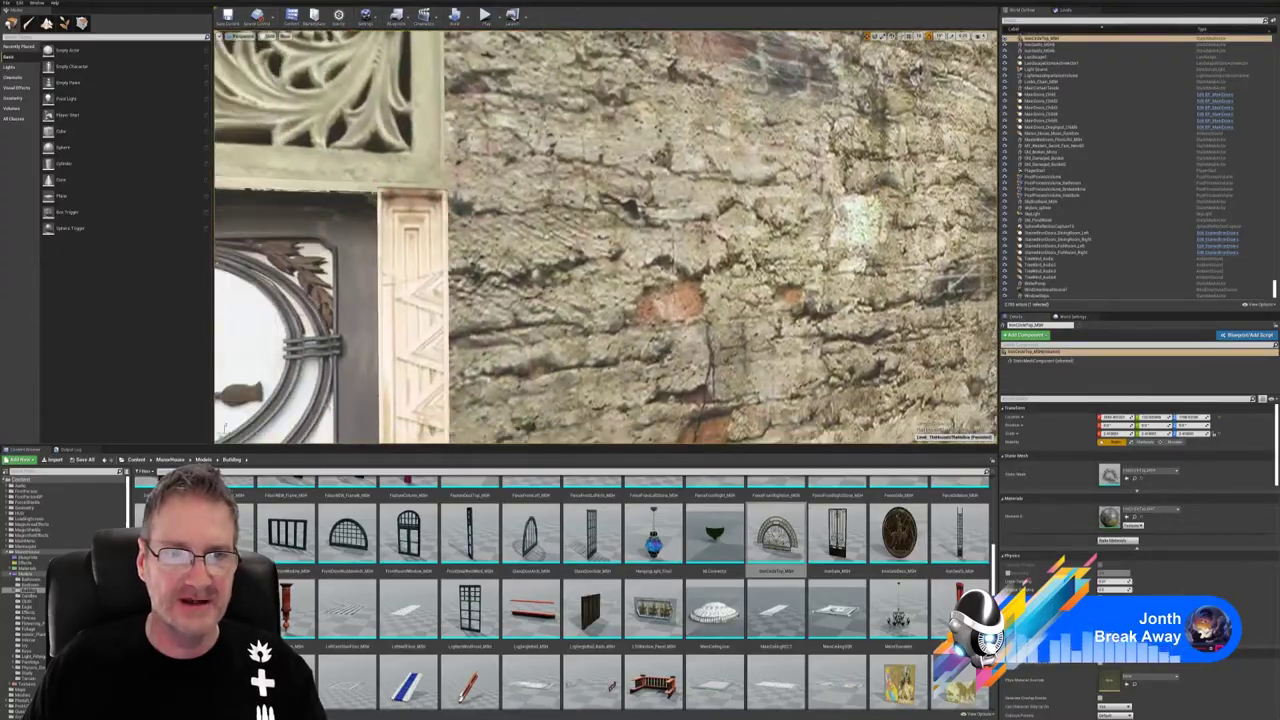
right_click_drag(640, 260, 700, 270)
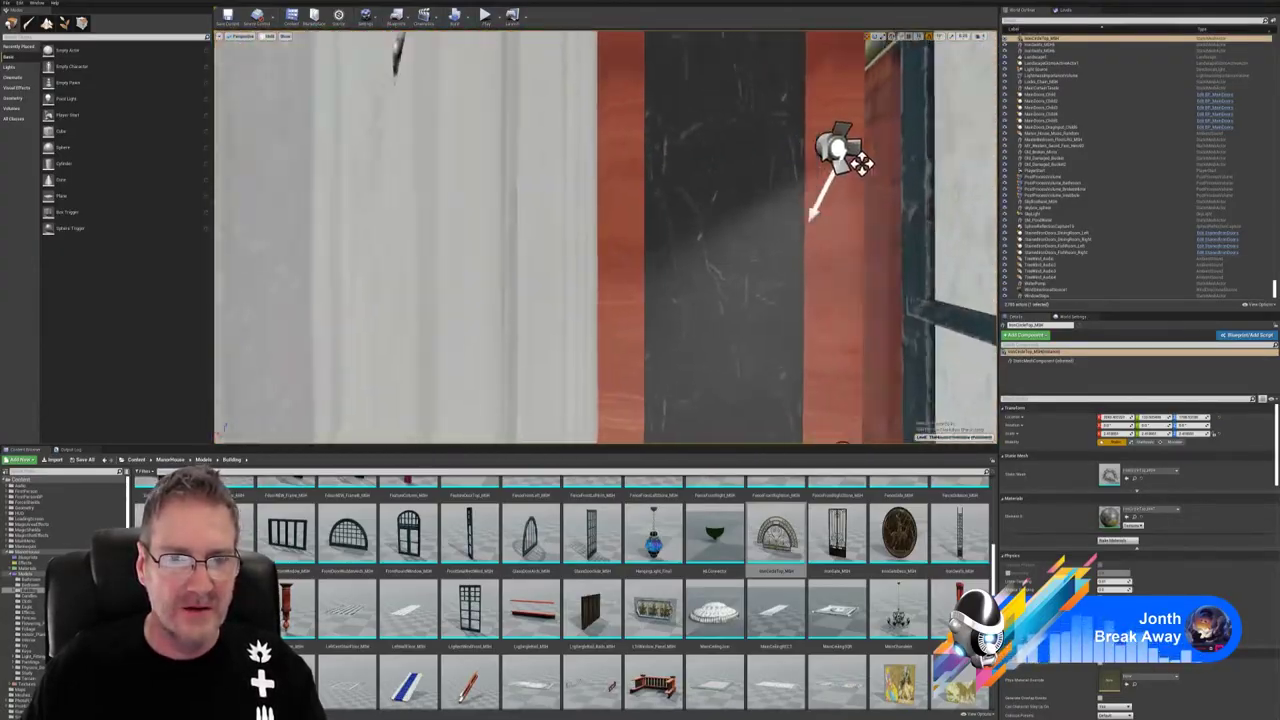
right_click_drag(620, 240, 685, 275)
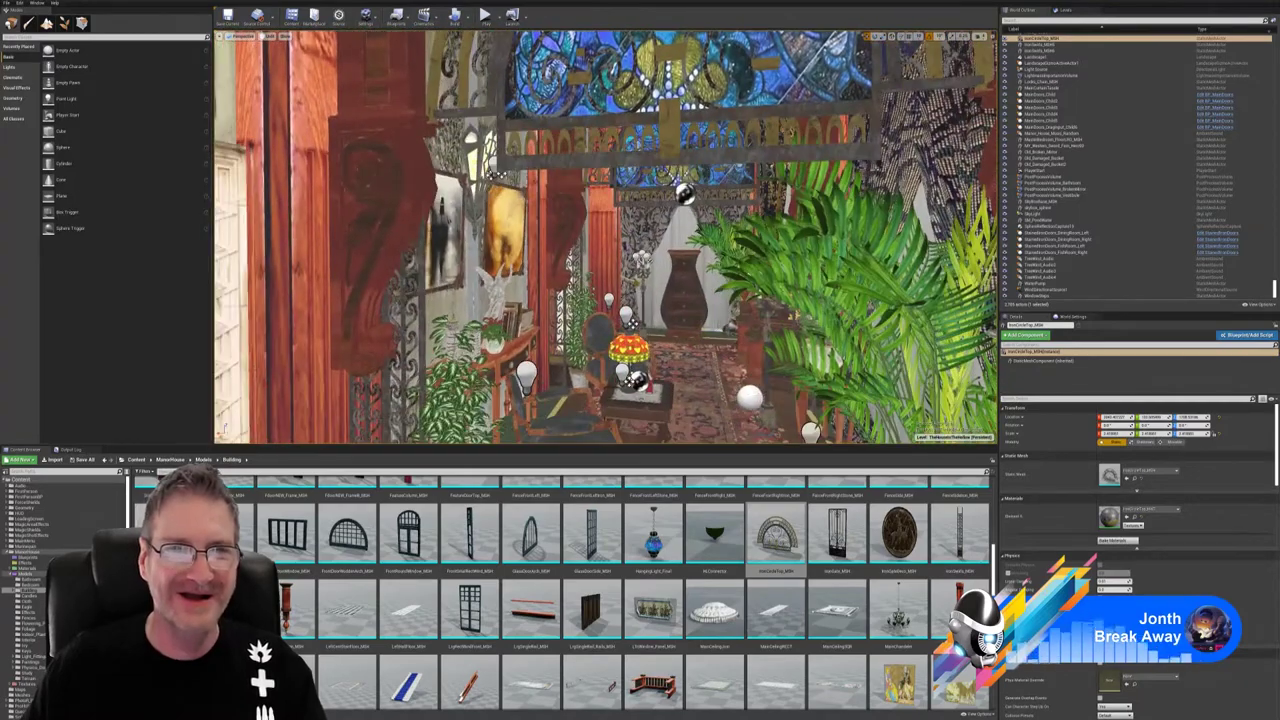
right_click_drag(648, 355, 650, 345)
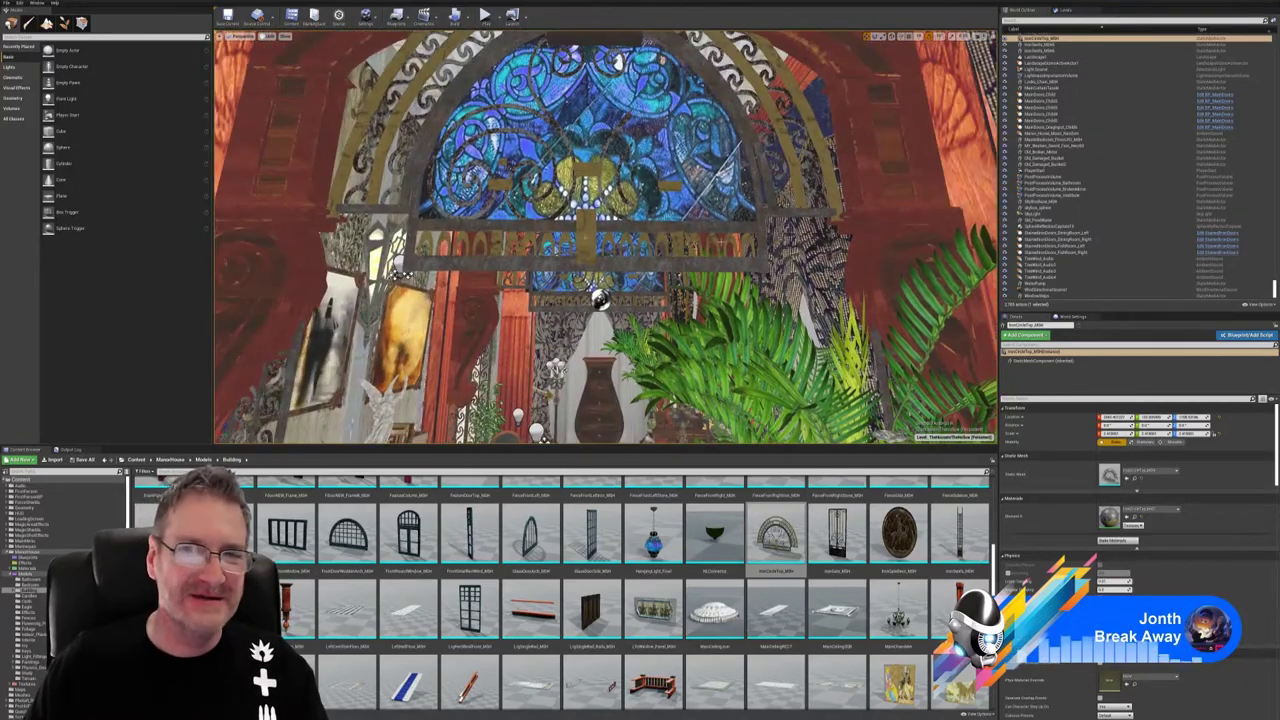
right_click_drag(650, 345, 620, 120)
right_click_drag(560, 240, 560, 238)
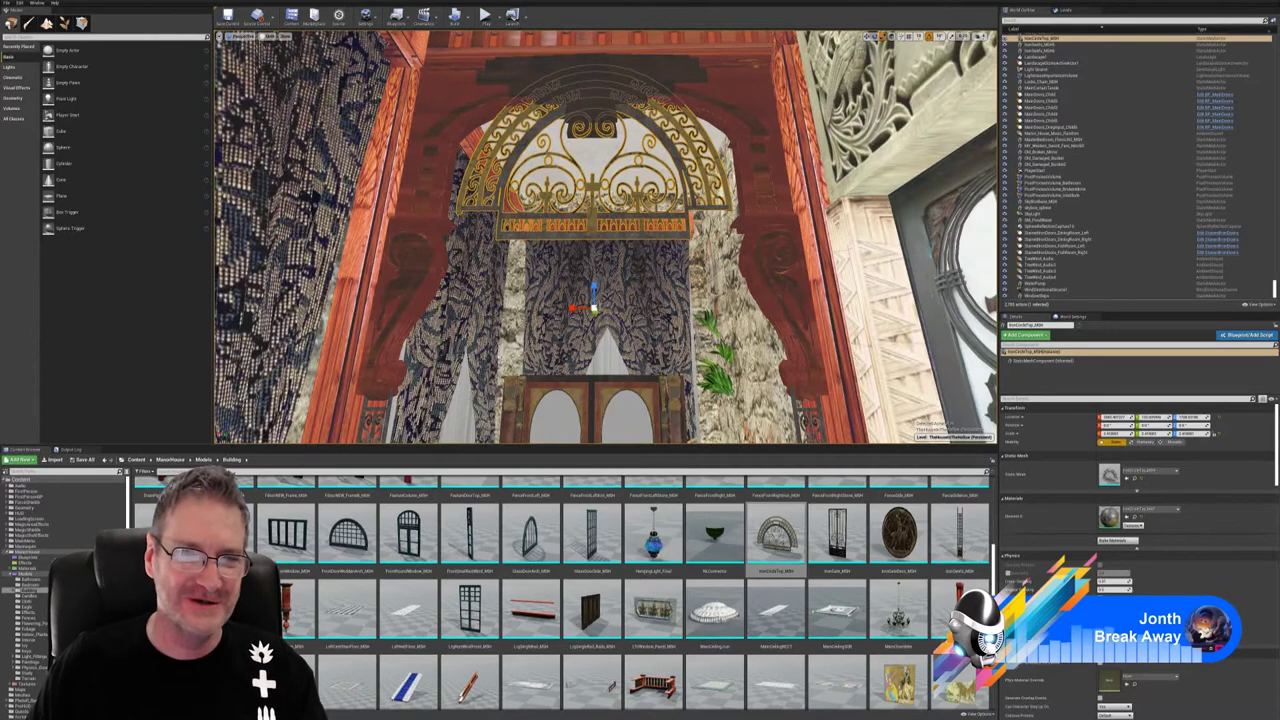
left_click_drag(595, 309, 620, 288)
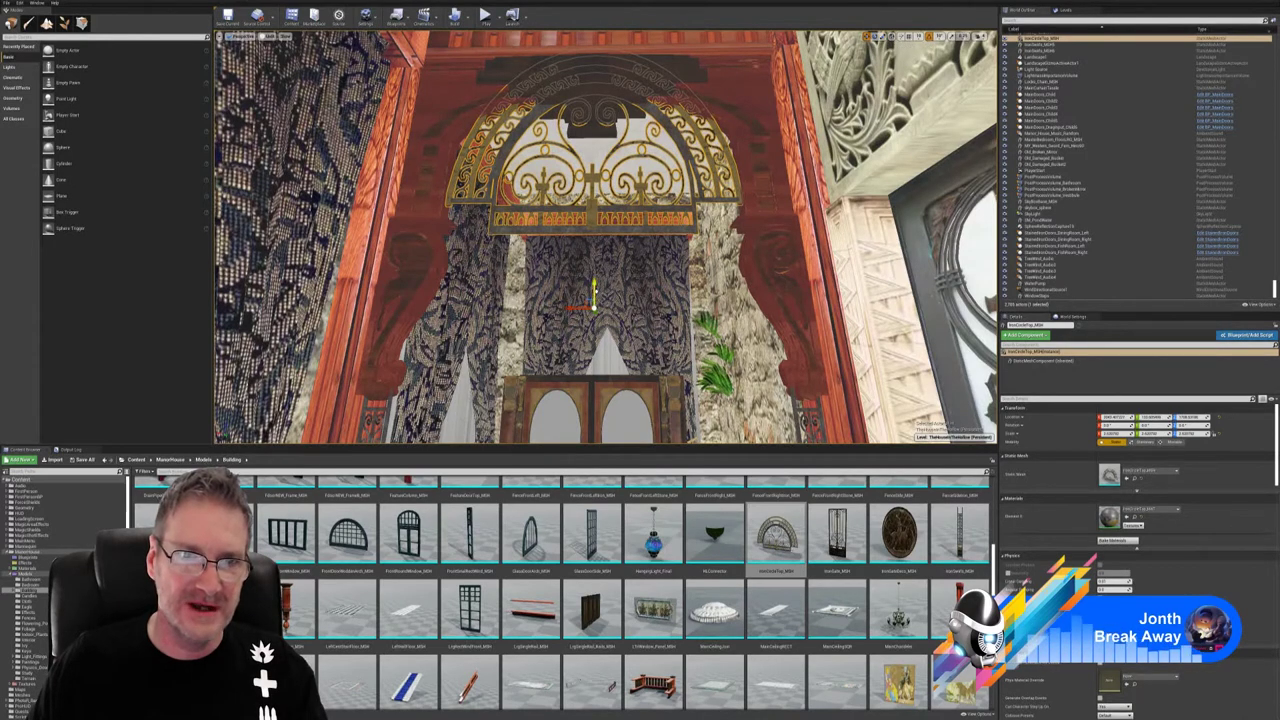
left_click_drag(594, 288, 593, 297)
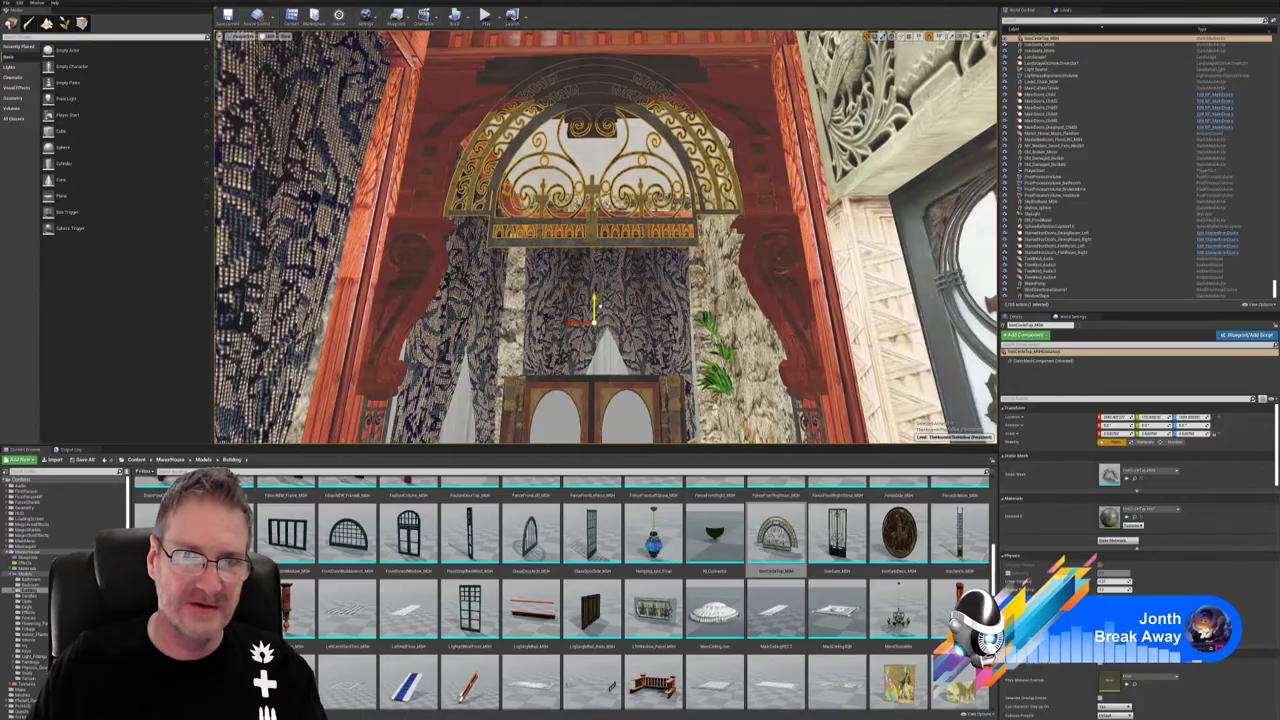
- Reduce only the iron top's vertical scale to fit under the wooden arch, and clear the selection
right_click_drag(767, 310, 712, 250)
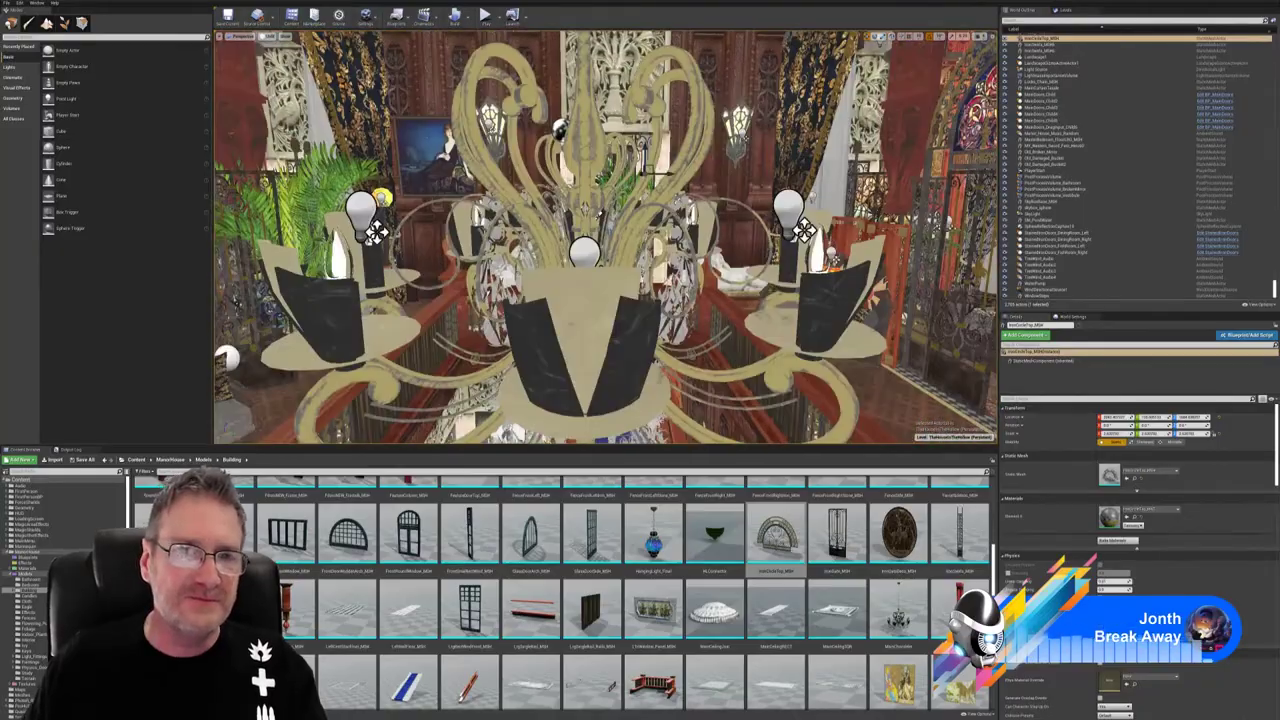
key("w")
right_click_drag(606, 237, 780, 237)
right_click_drag(606, 236, 606, 236)
key("Escape")
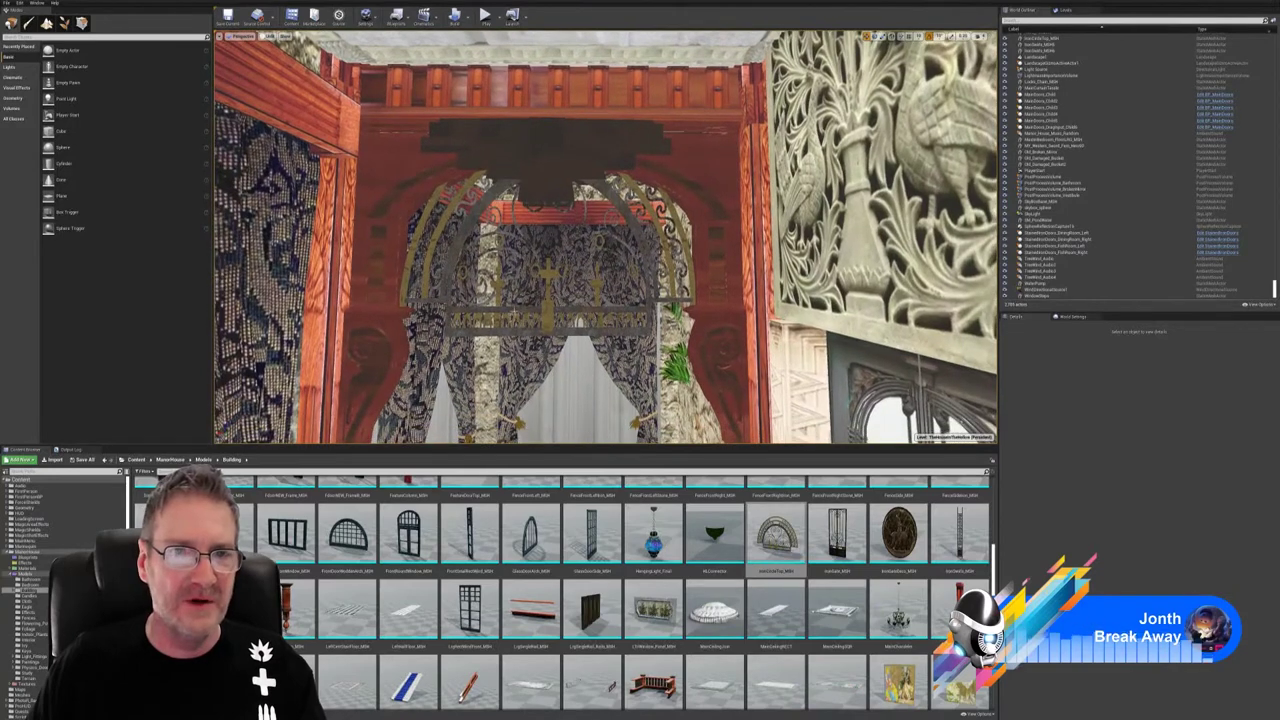
left_click(606, 236)
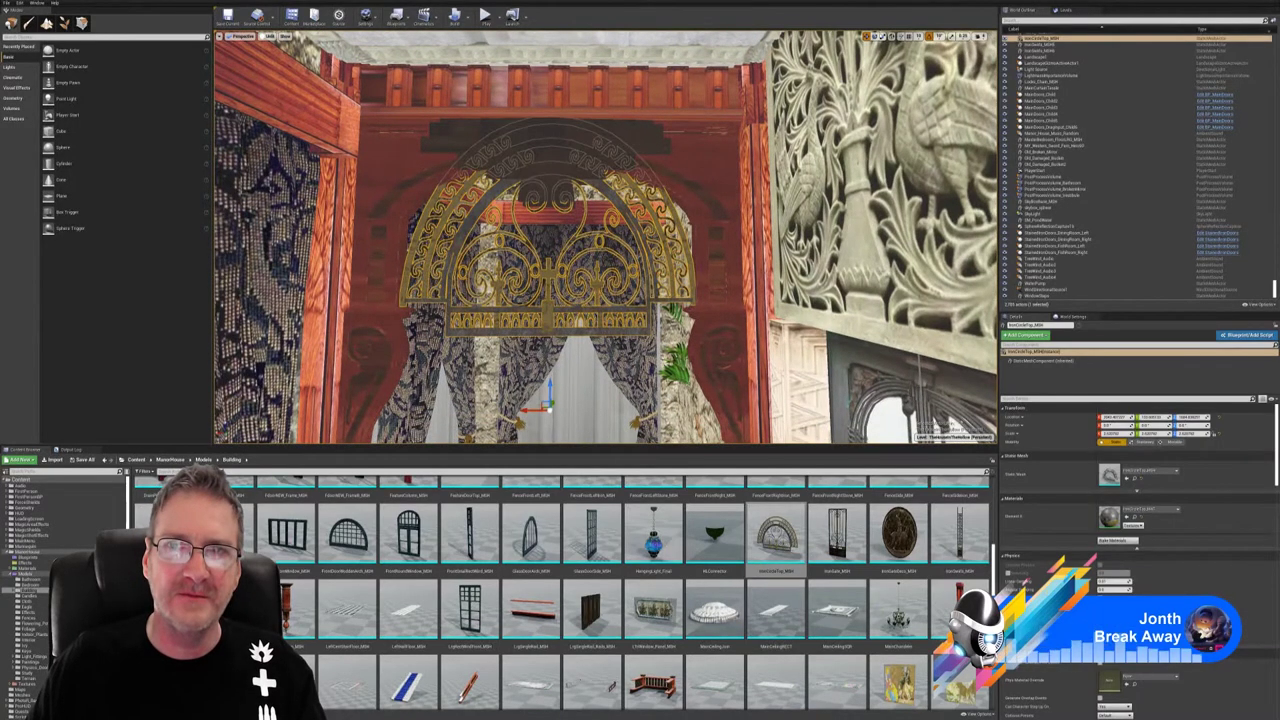
left_click(887, 37)
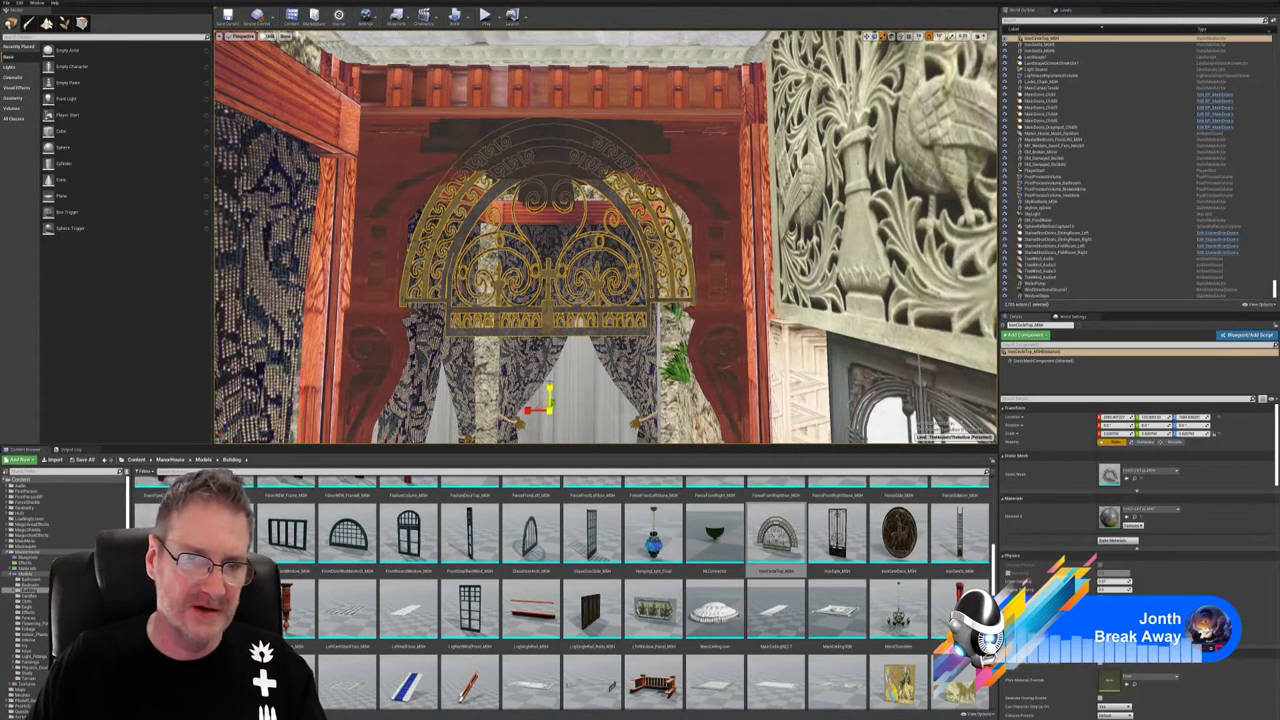
left_click_drag(549, 389, 549, 402)
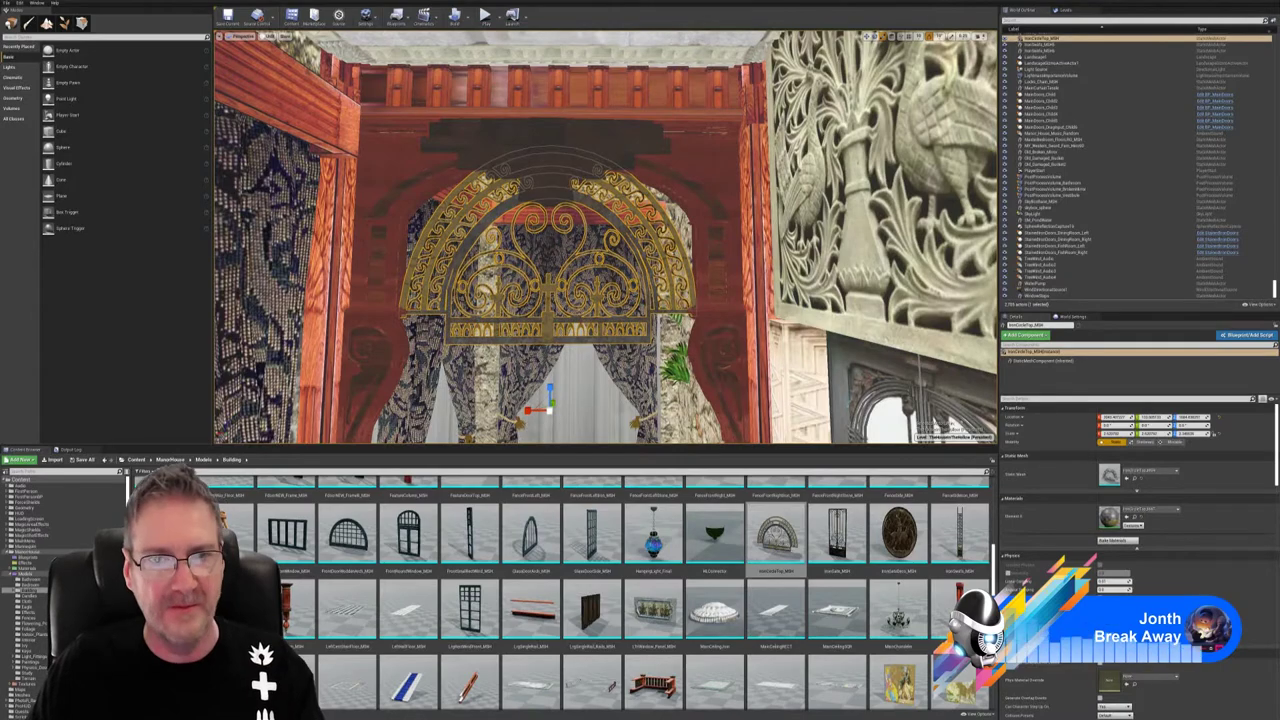
right_click_drag(549, 402, 524, 438)
key("Escape")
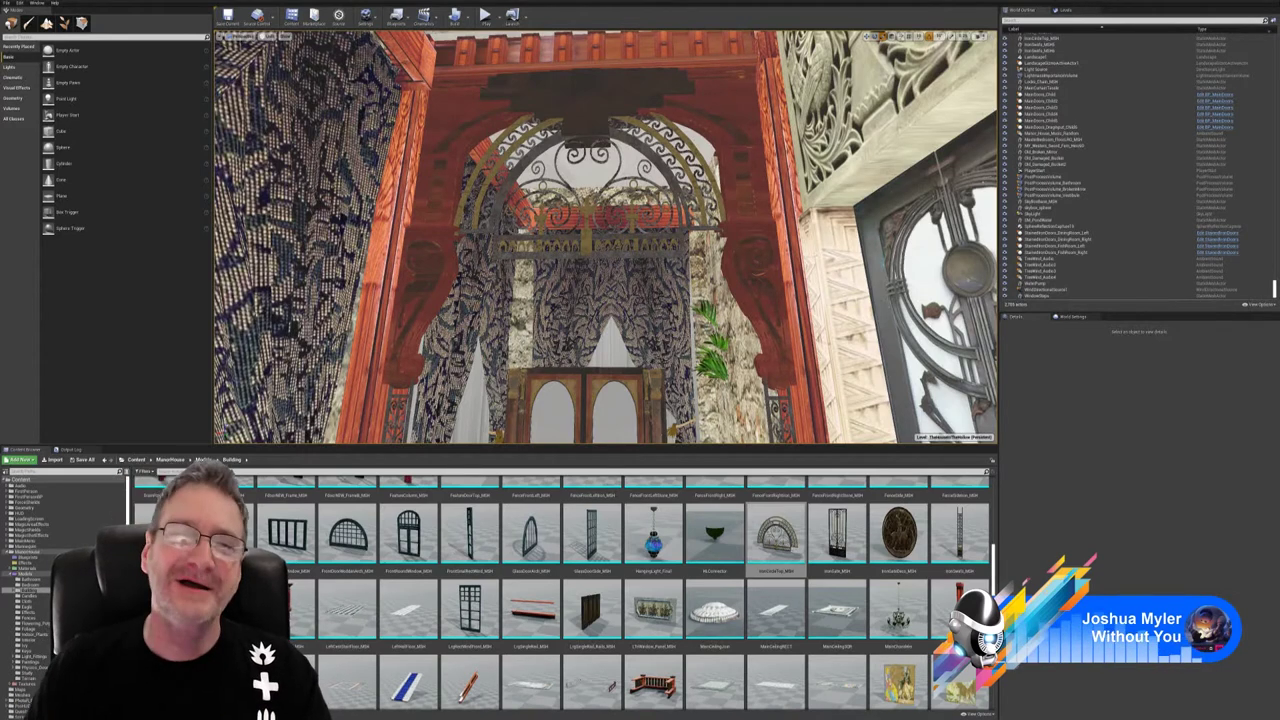
- Browse the Building models for further pieces, then open the Effects models folder
mouse_move(606, 237)
right_mouse_down()
mouse_move(618, 360)
mouse_move(596, 236)
mouse_move(622, 249)
right_mouse_up()
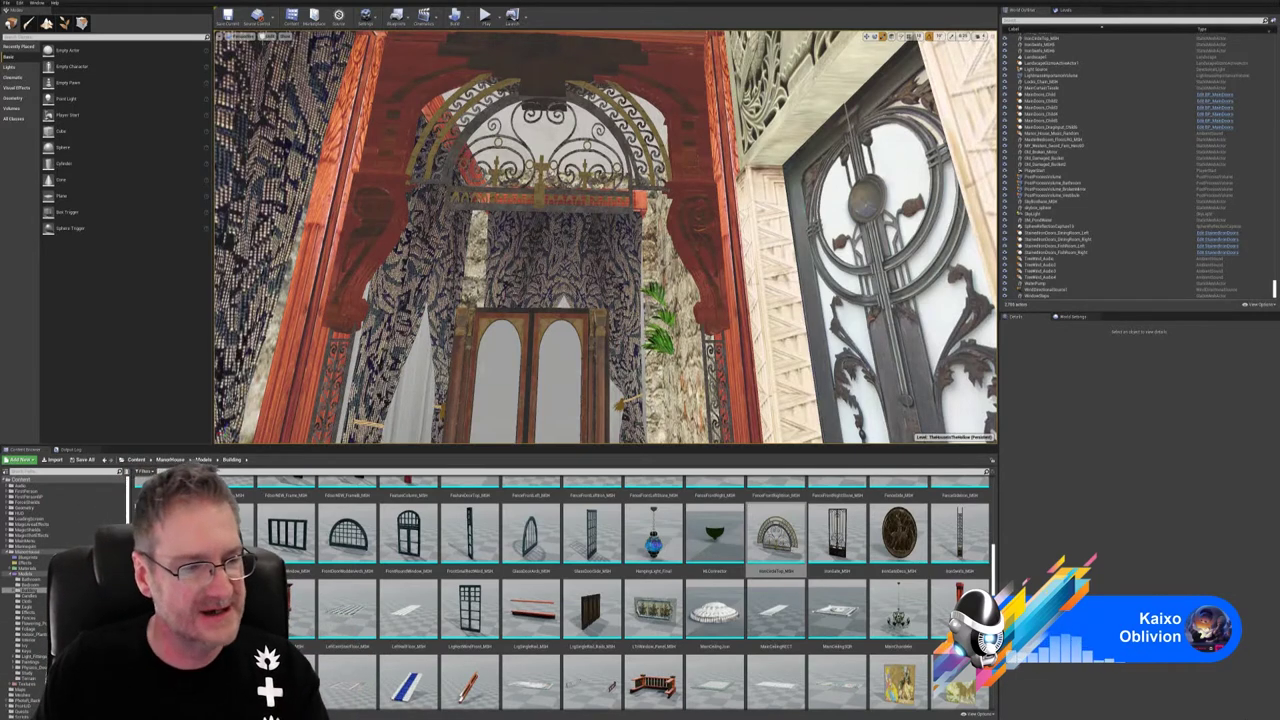
scroll(752, 605, "down", 5)
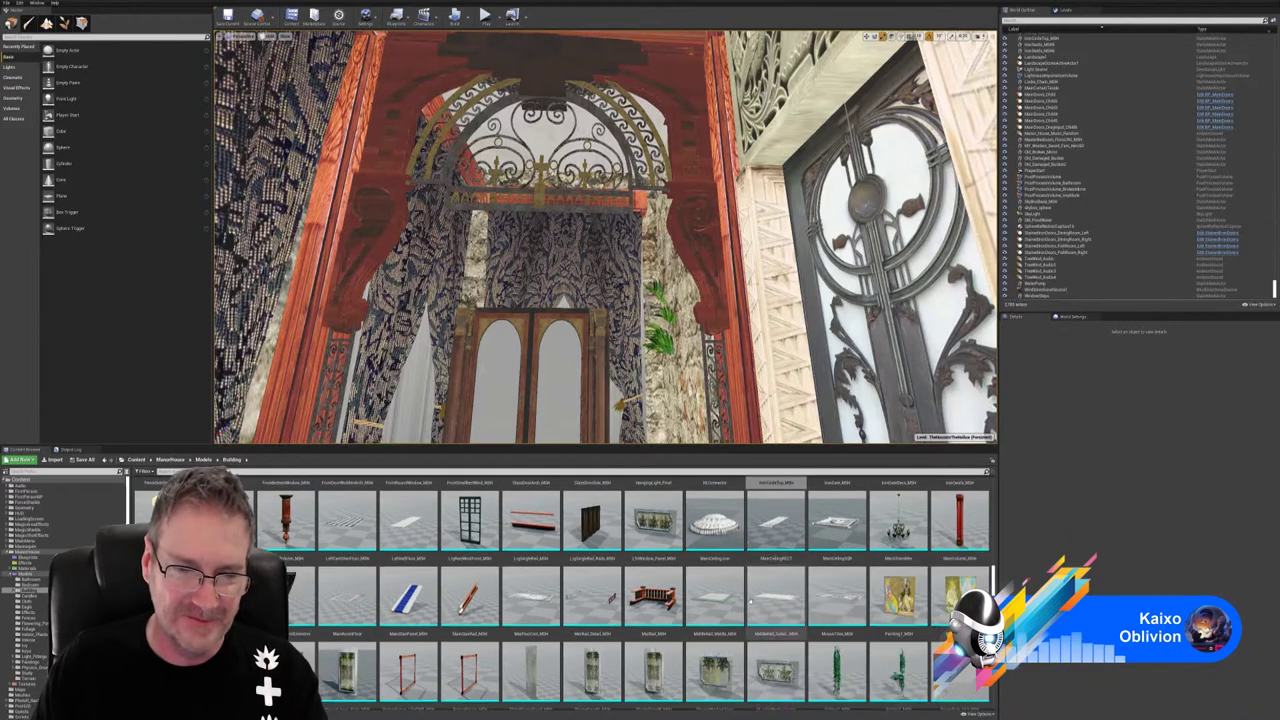
scroll(752, 605, "down", 3)
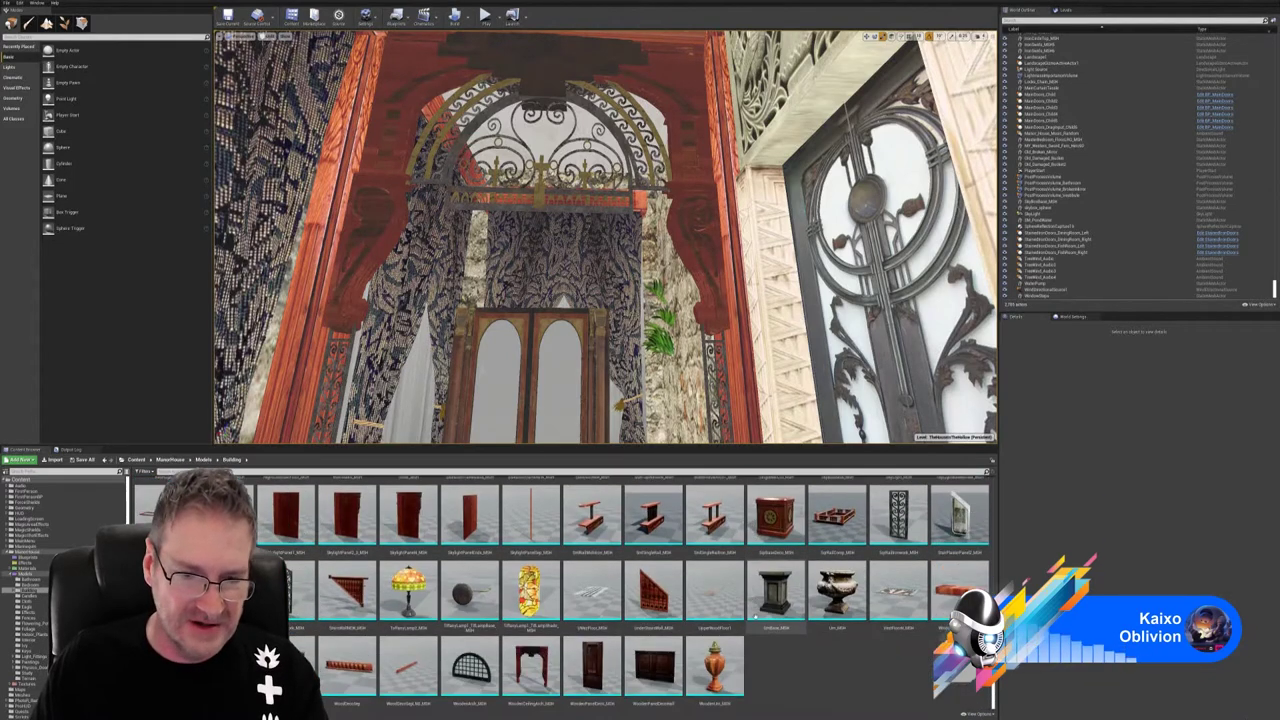
scroll(753, 645, "up", 1)
scroll(753, 646, "down", 5)
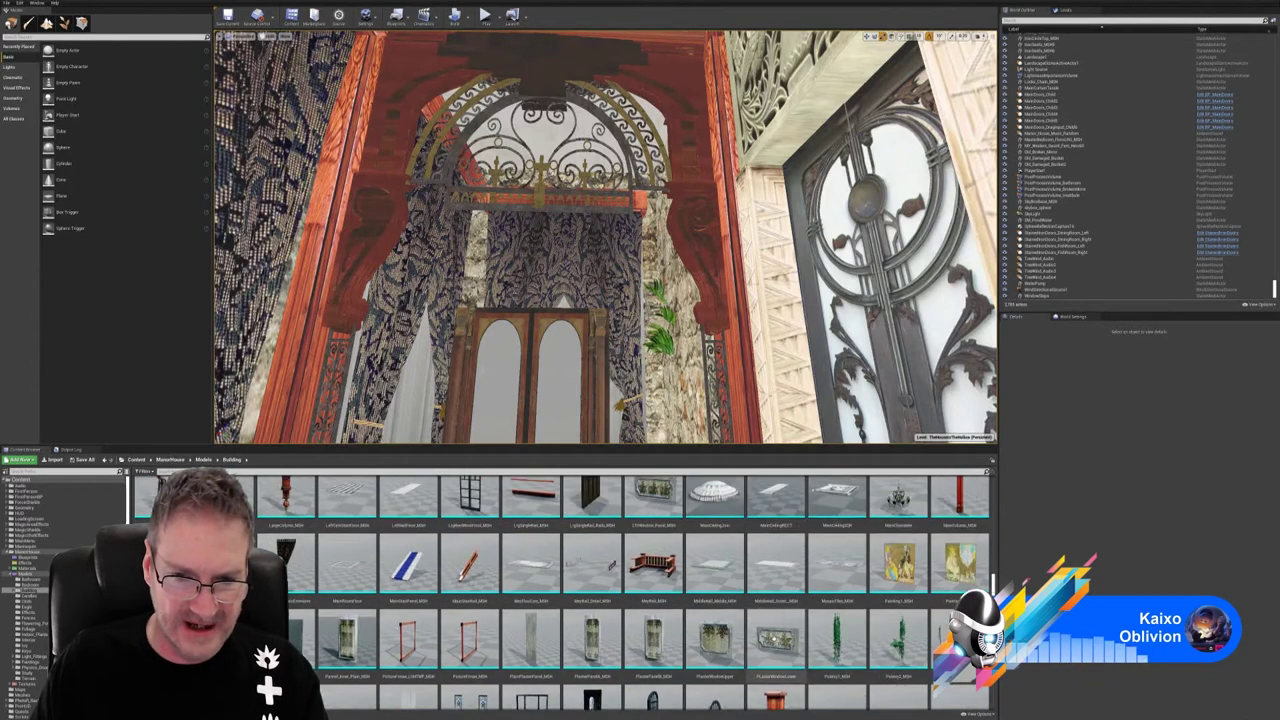
scroll(754, 636, "up", 8)
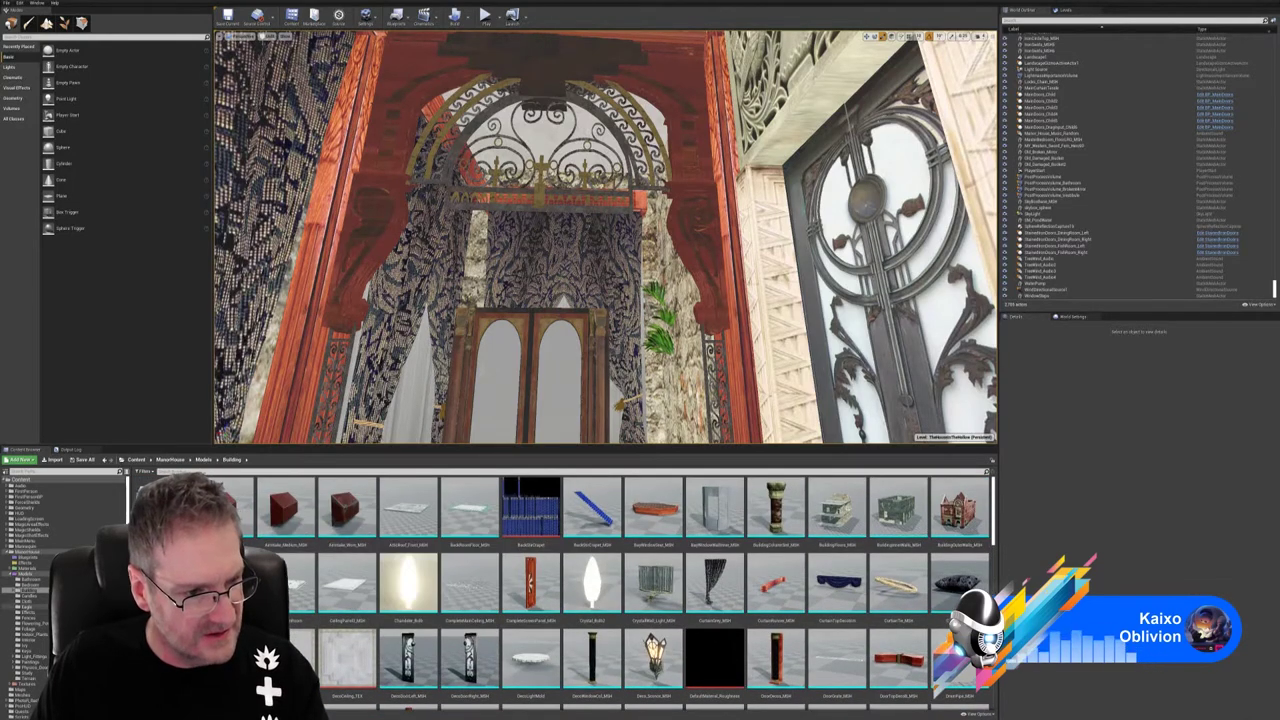
left_click(40, 611)
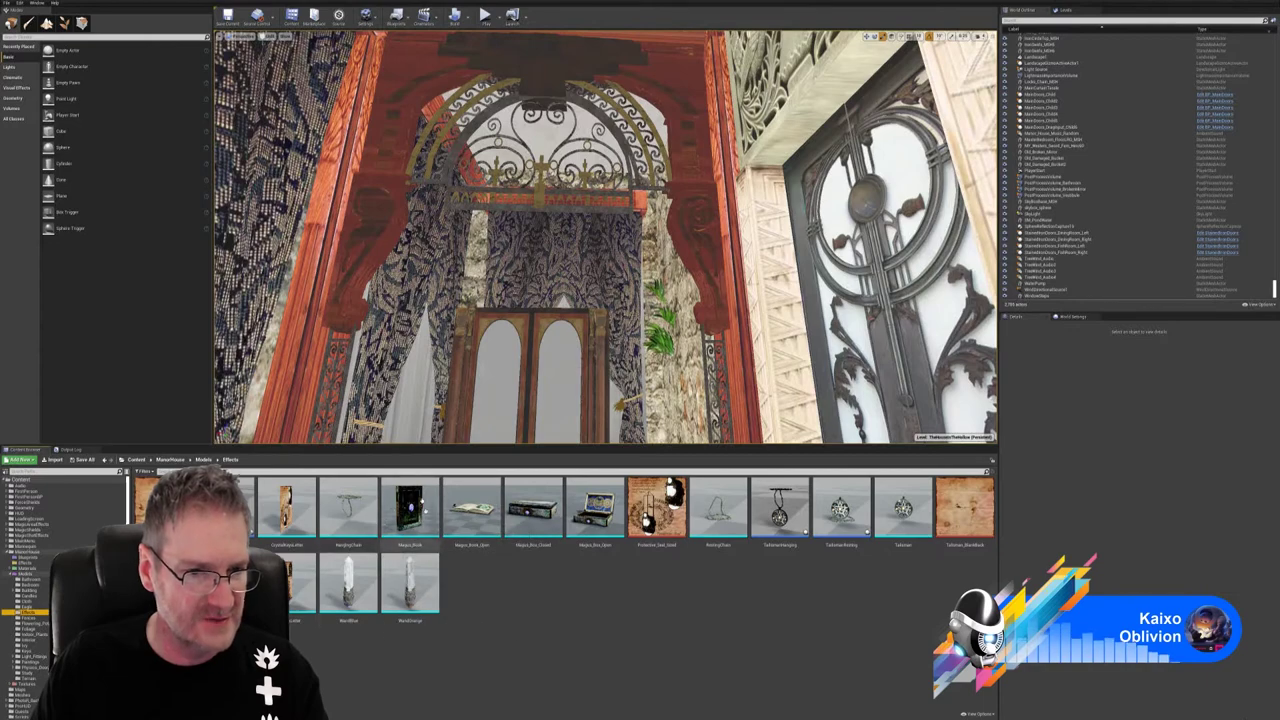
- Open the Magus_Book mesh from the Effects models, examine its cover and clasp from several angles, and close it
left_click(409, 508)
double_click(409, 508)
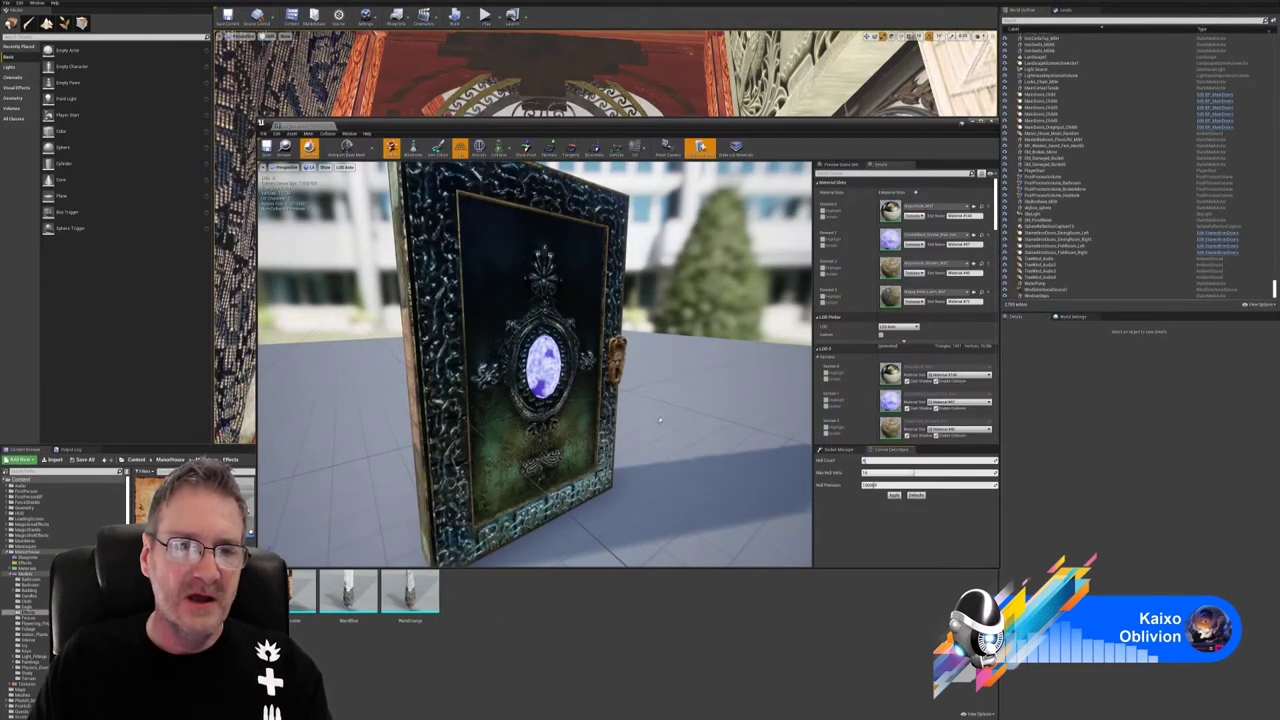
left_click_drag(660, 420, 575, 415)
right_click_drag(575, 415, 590, 455)
left_click_drag(465, 410, 370, 412)
right_click_drag(535, 400, 500, 420)
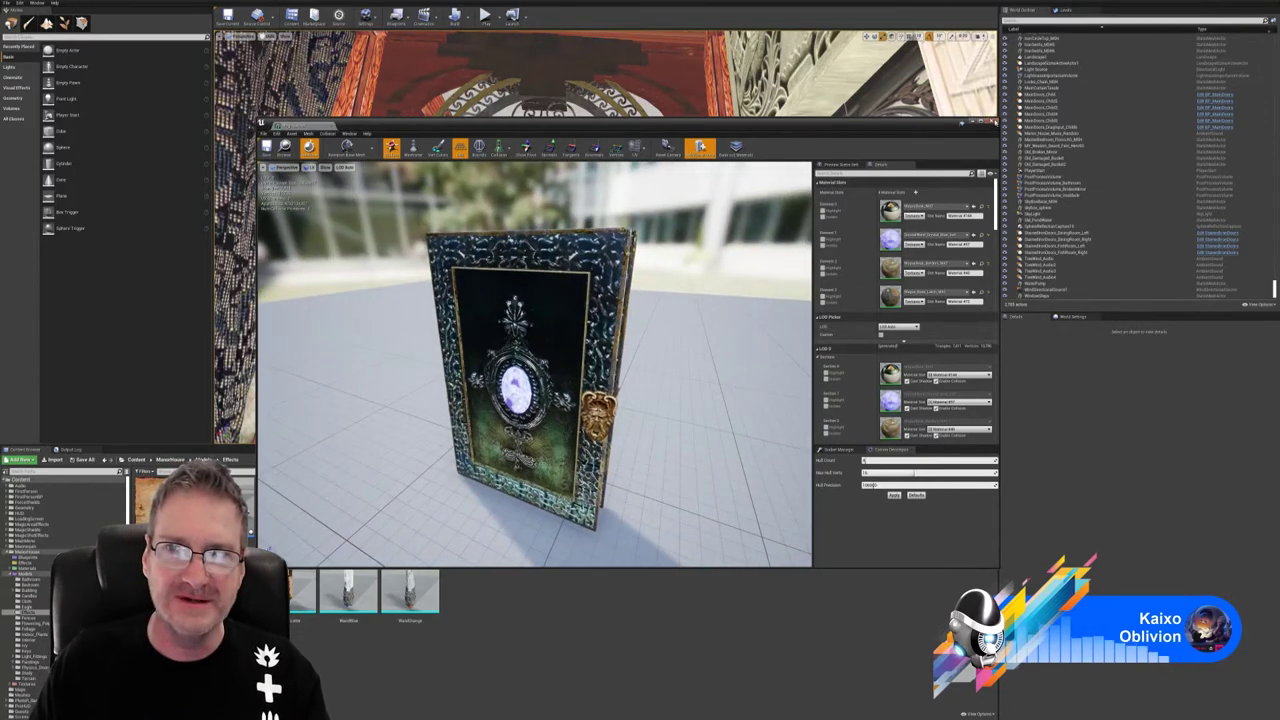
left_click(991, 123)
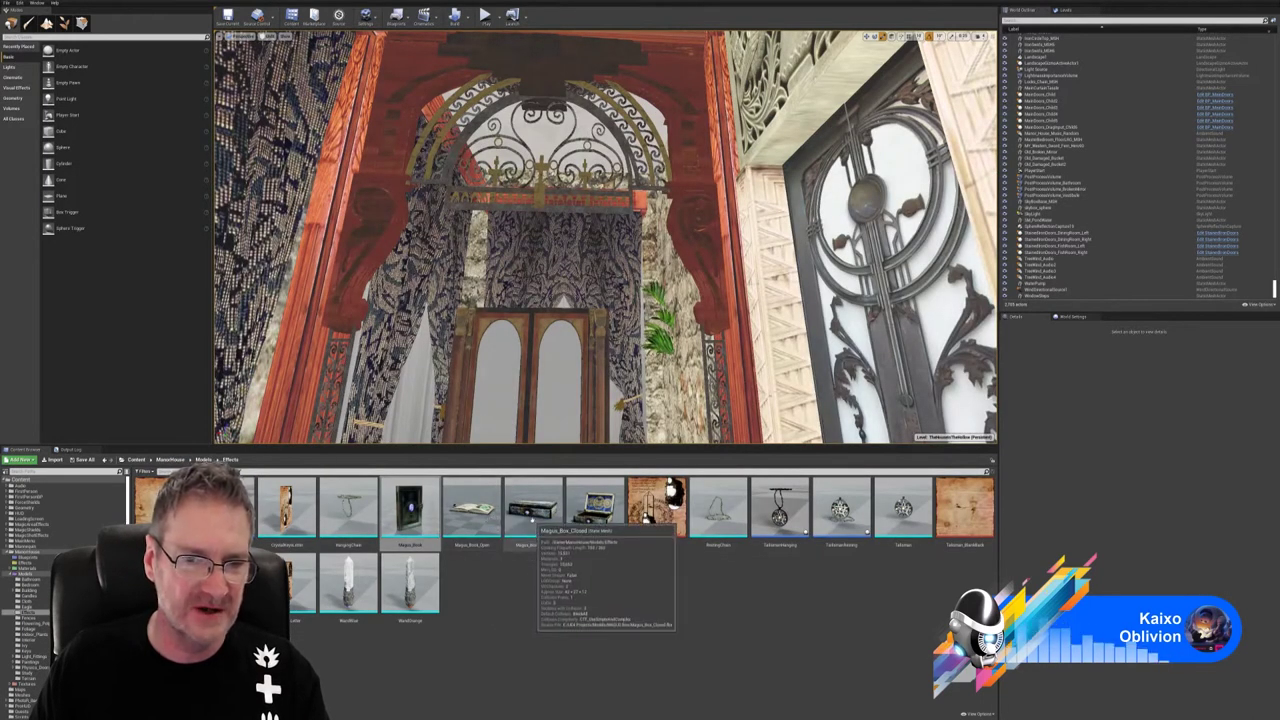
- Open the Magus_Box_Closed mesh and the open Magus book mesh in turn, examine each one, and close it
double_click(533, 518)
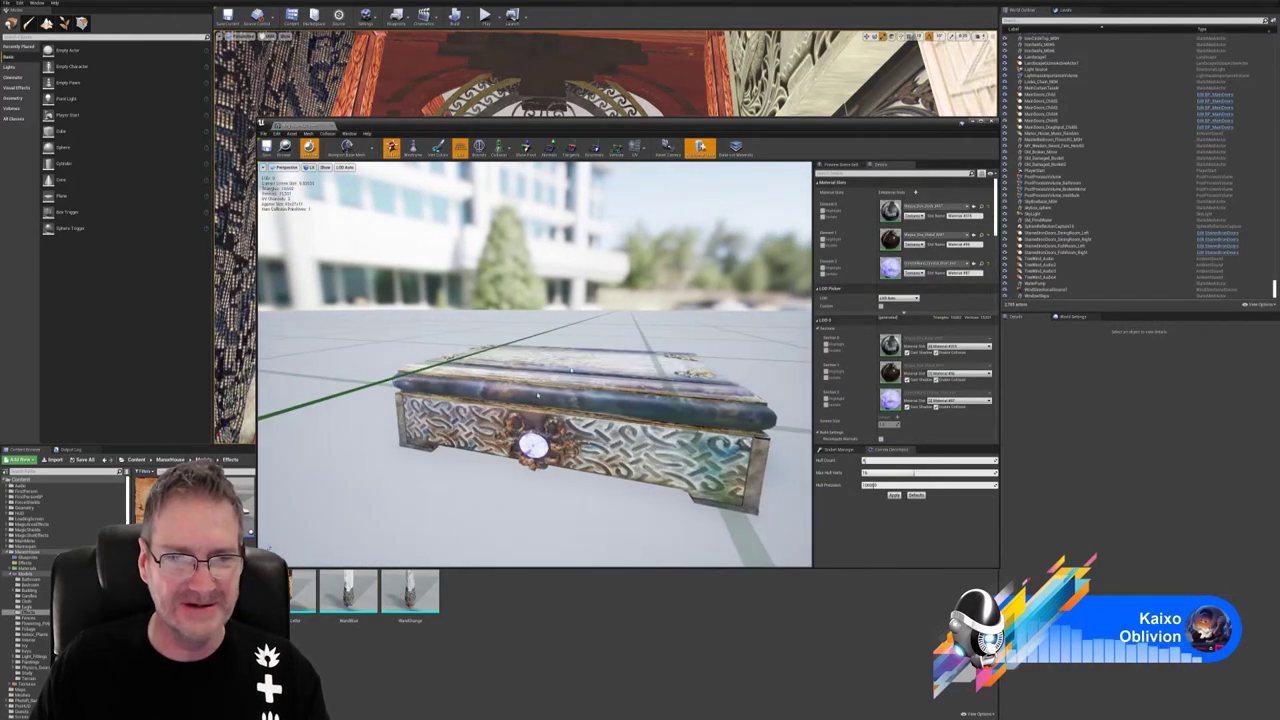
left_click(992, 122)
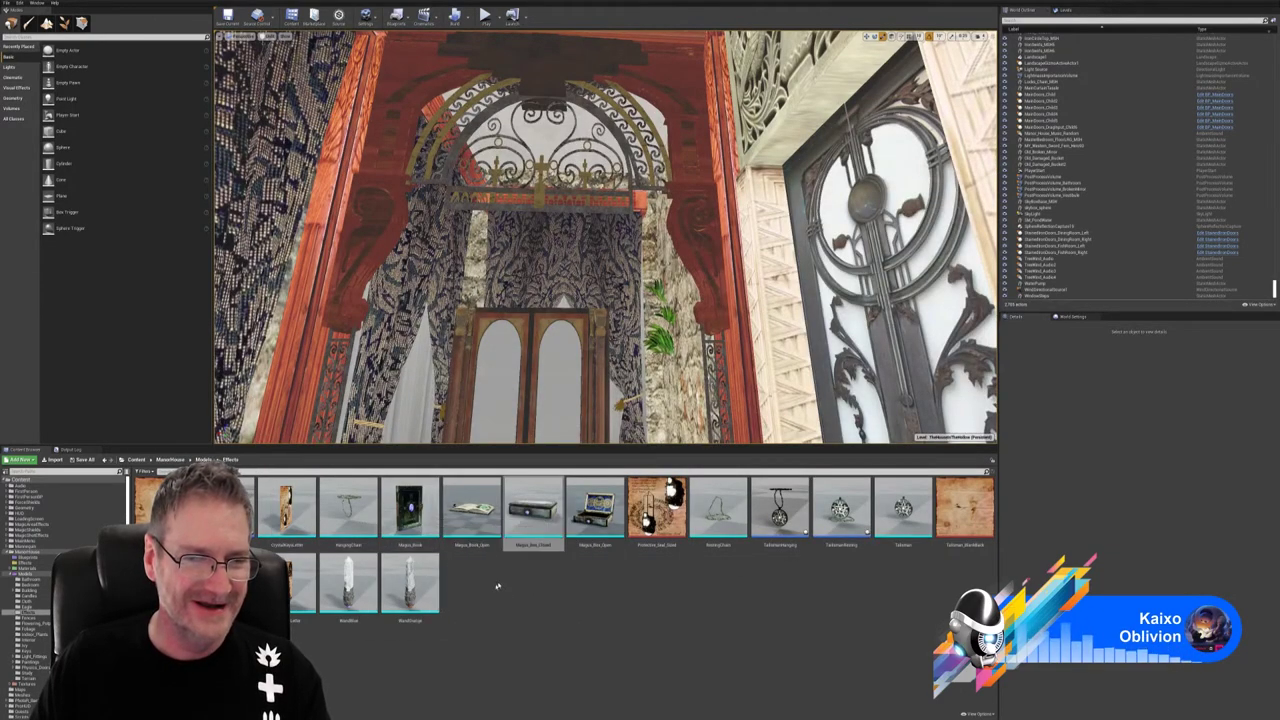
double_click(472, 508)
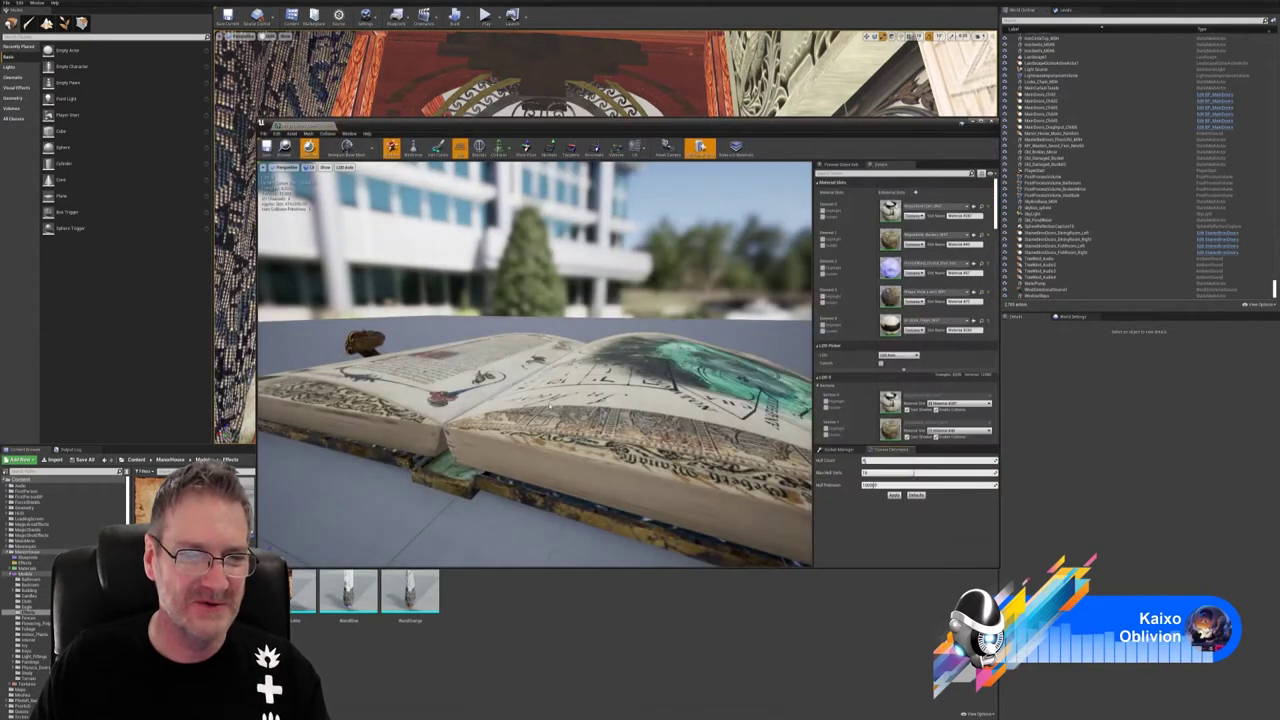
right_click_drag(550, 405, 555, 448)
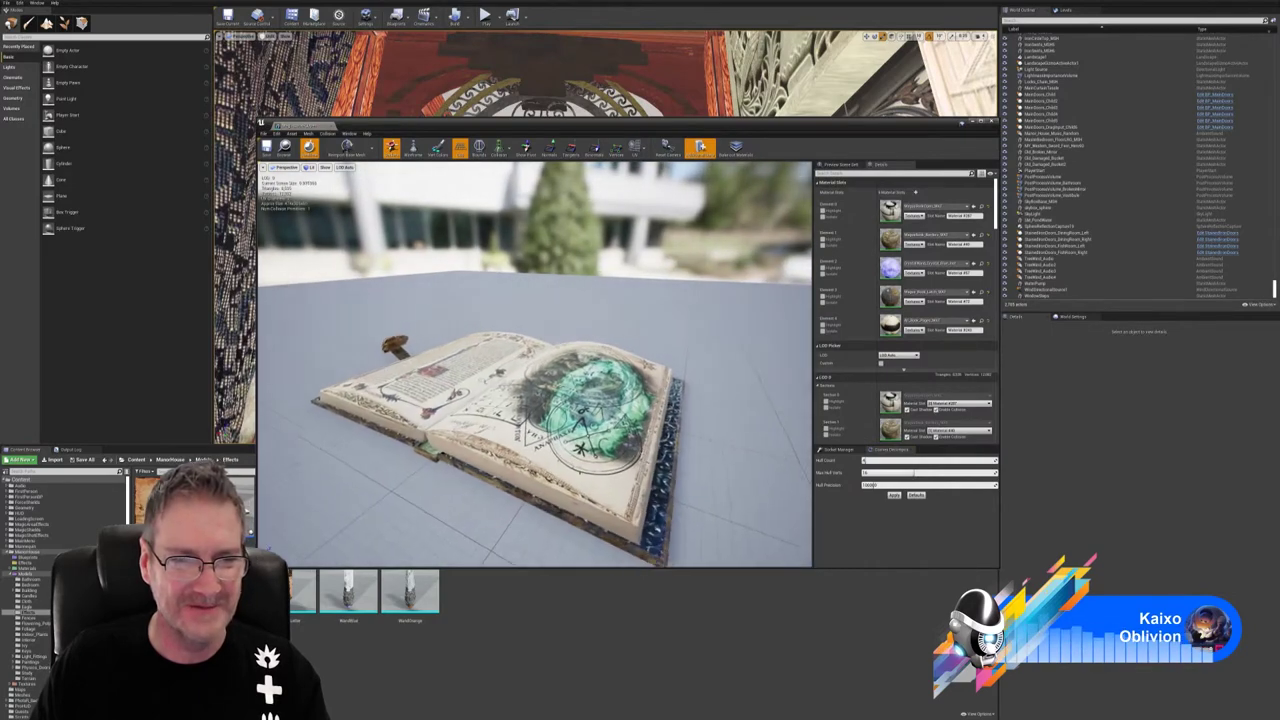
left_click(990, 121)
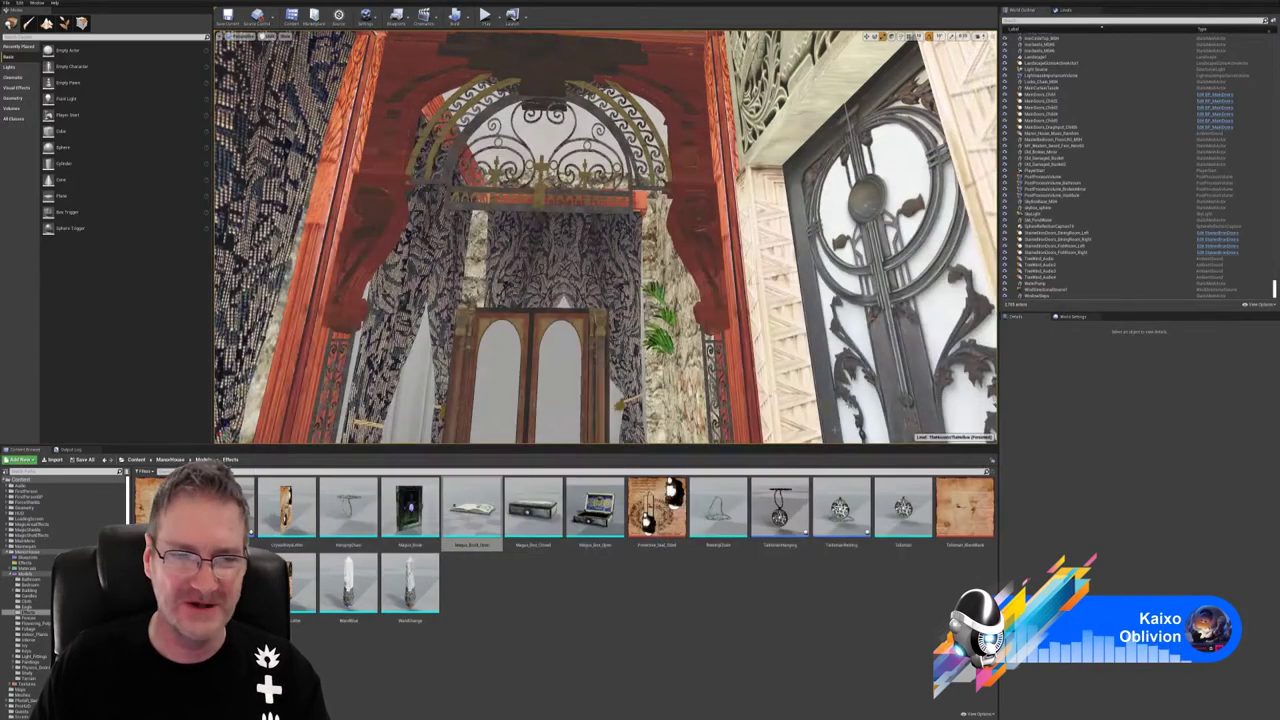
left_click(565, 617)
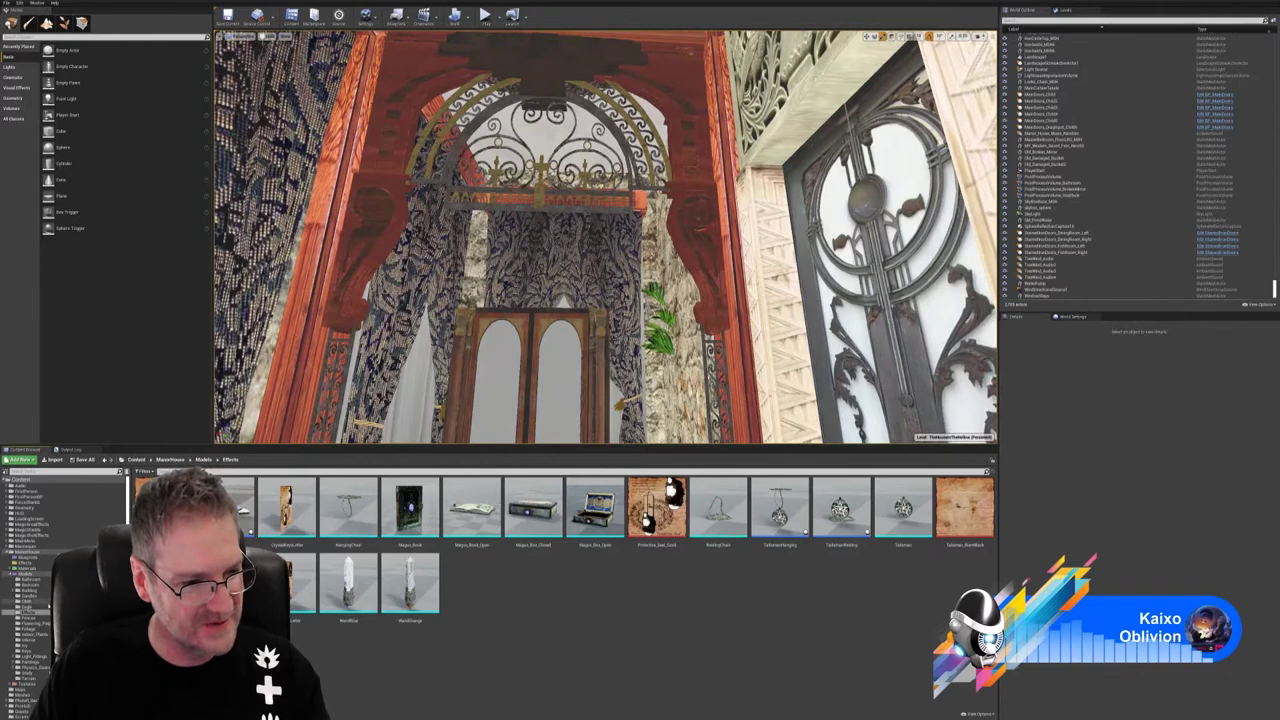
- Browse the Fences, flowering pot plants and Interior model folders for furnishing pieces
left_click(30, 620)
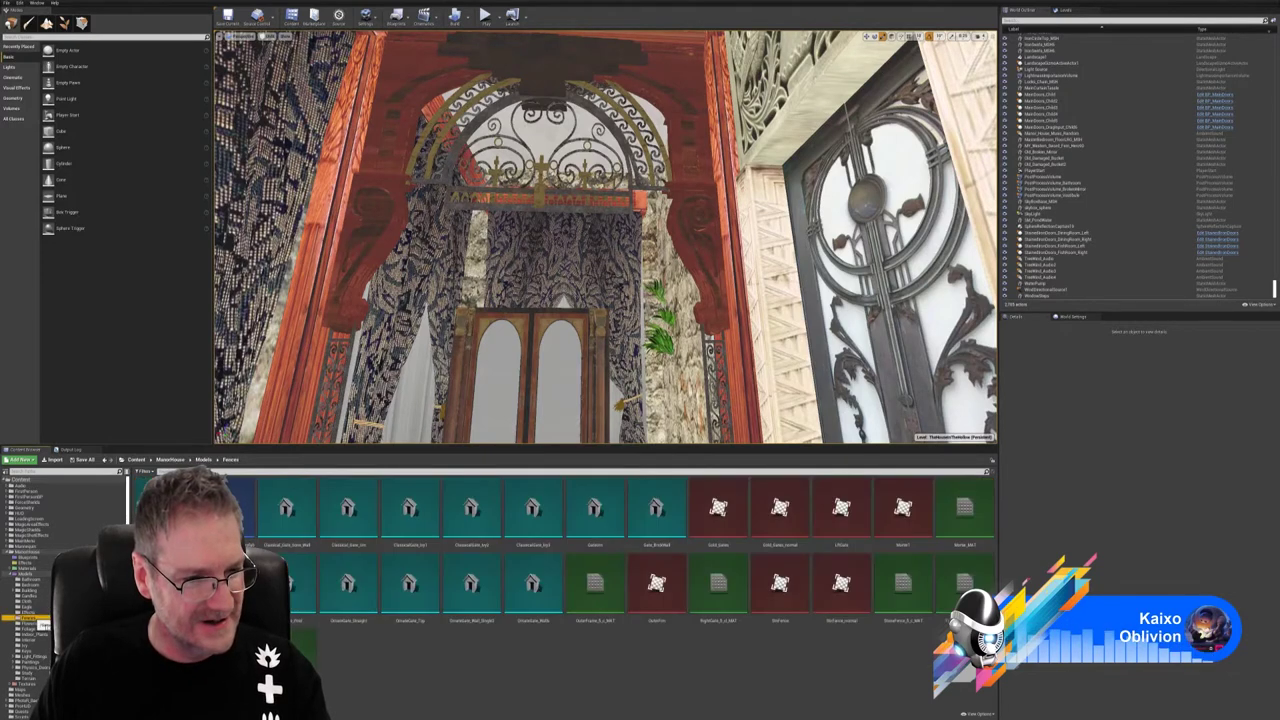
left_click(30, 624)
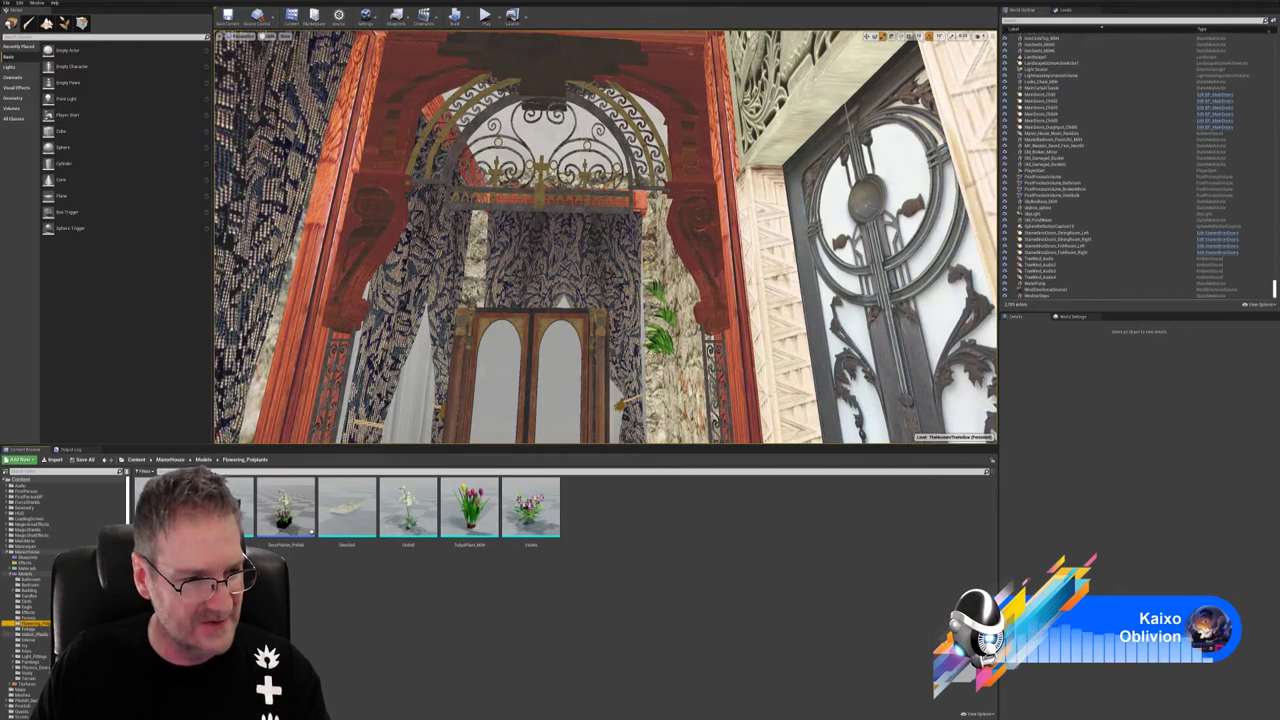
left_click(38, 640)
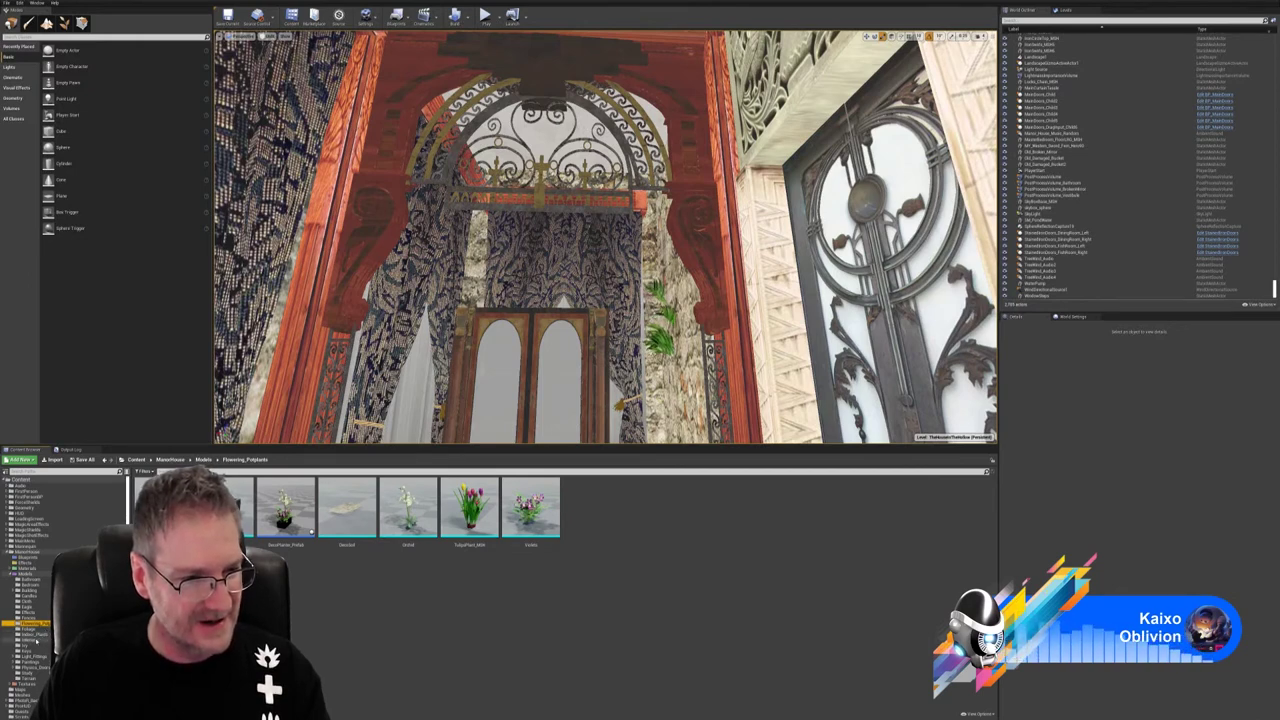
scroll(384, 613, "down", 5)
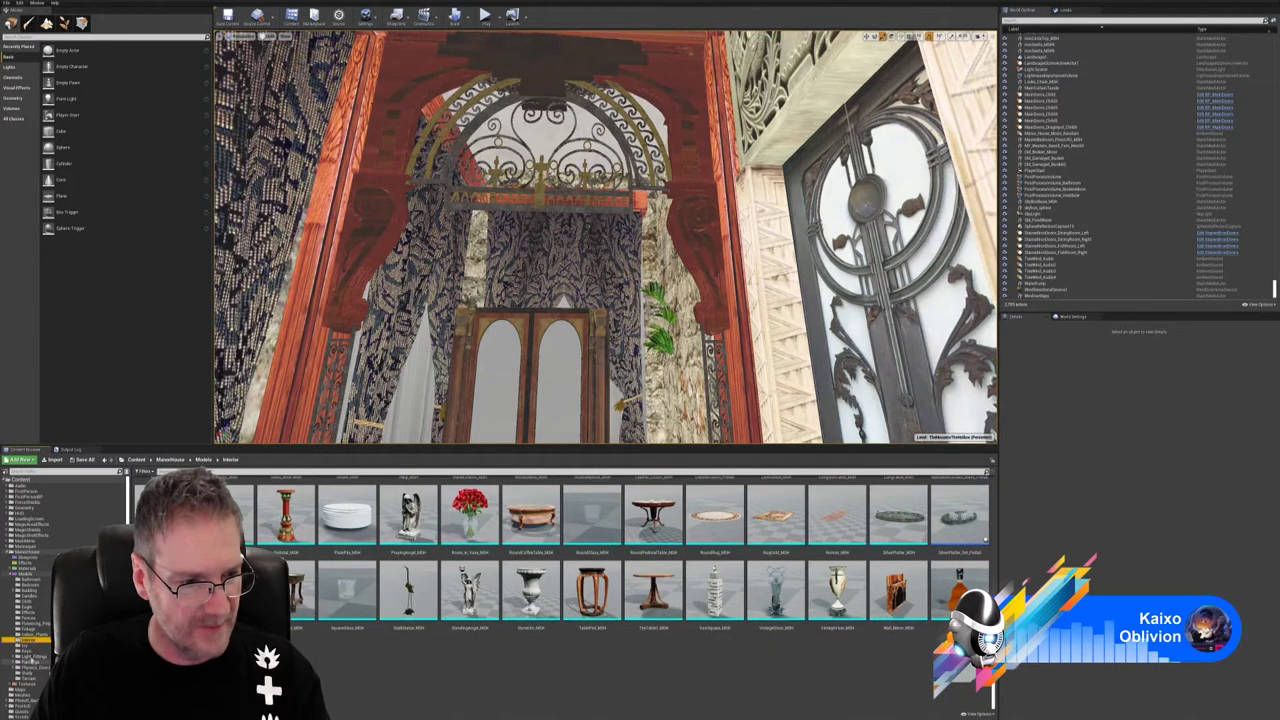
- Open the key mesh in the Keys models folder, examine its ornate bow and bit up close, and close it
left_click(36, 650)
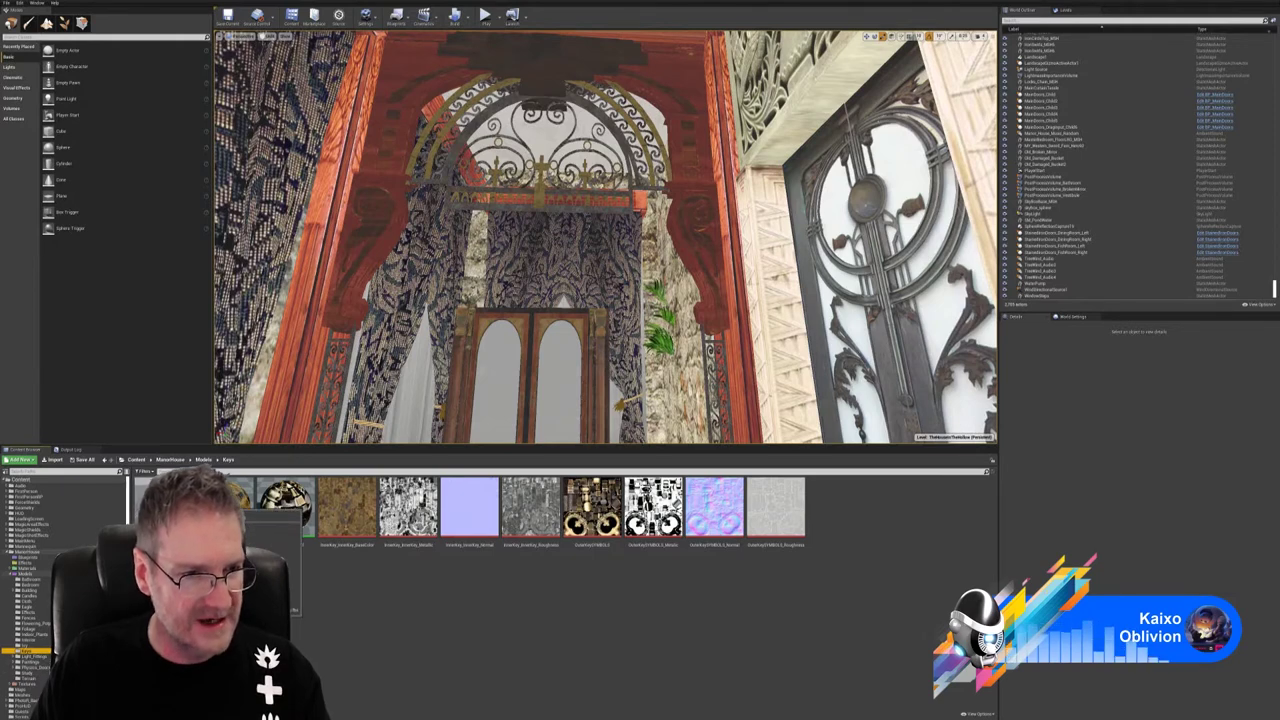
left_click(163, 502)
double_click(180, 510)
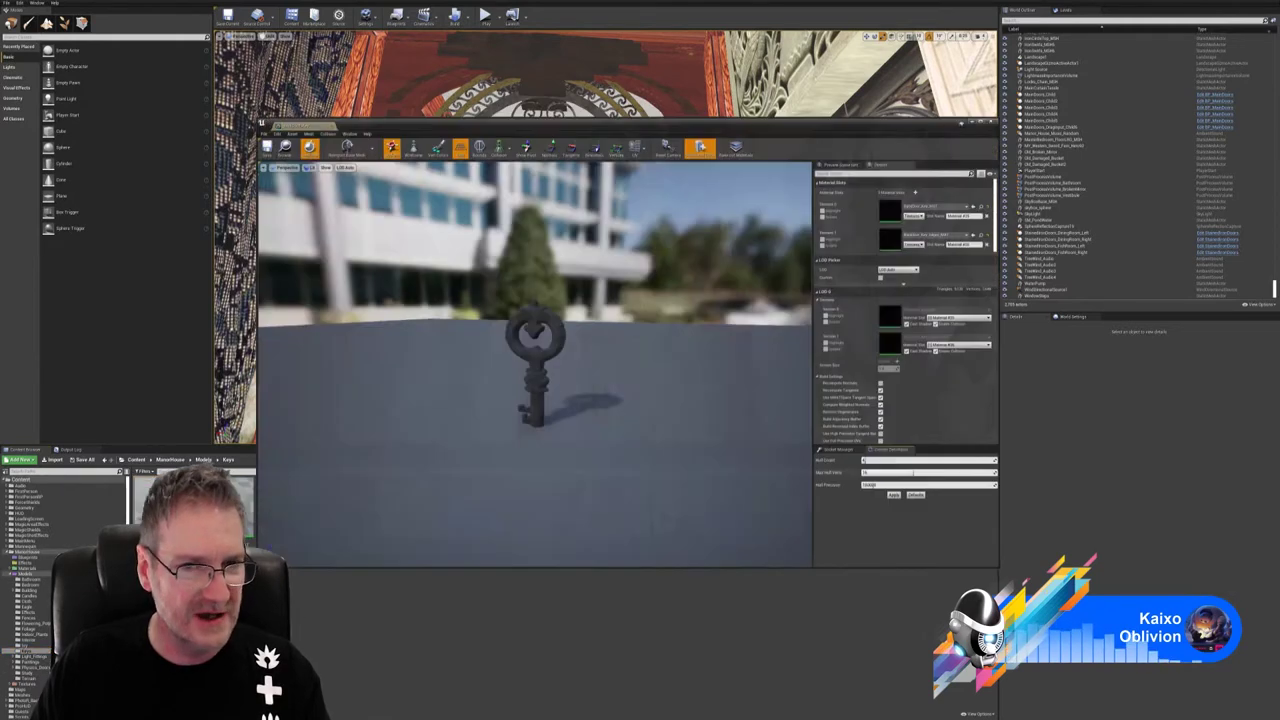
right_click_drag(535, 365, 628, 314)
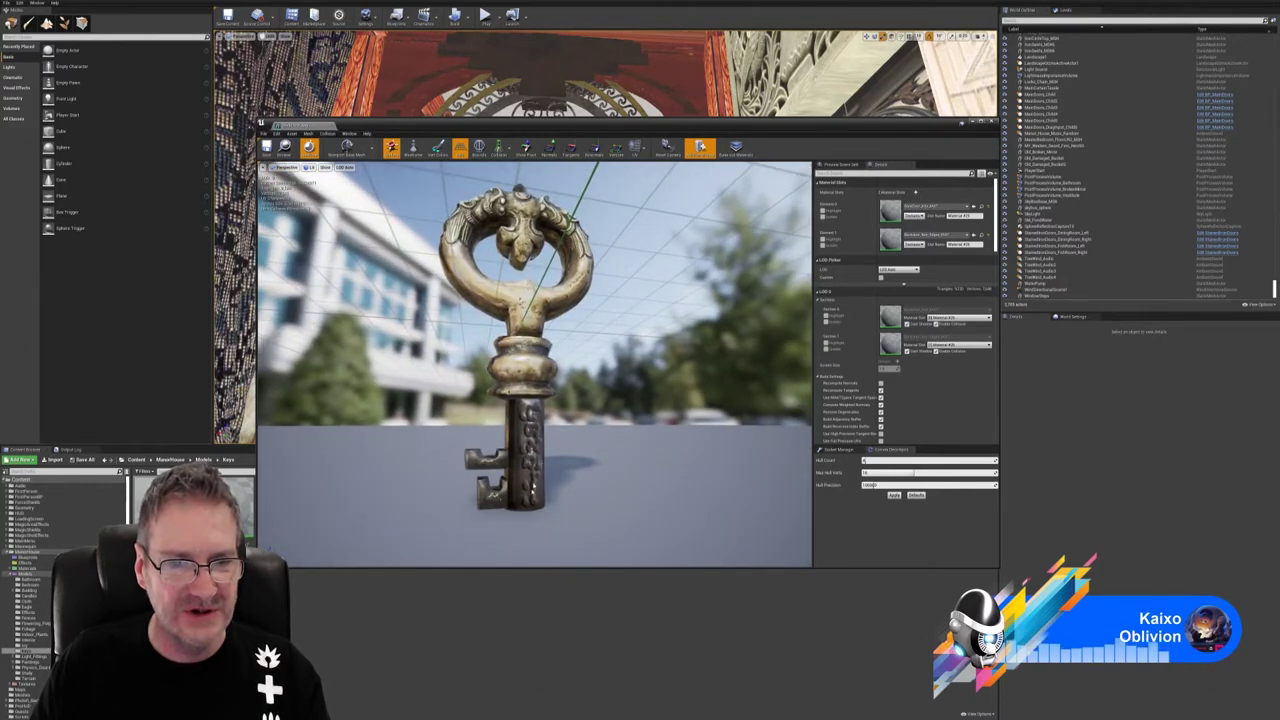
left_click(994, 122)
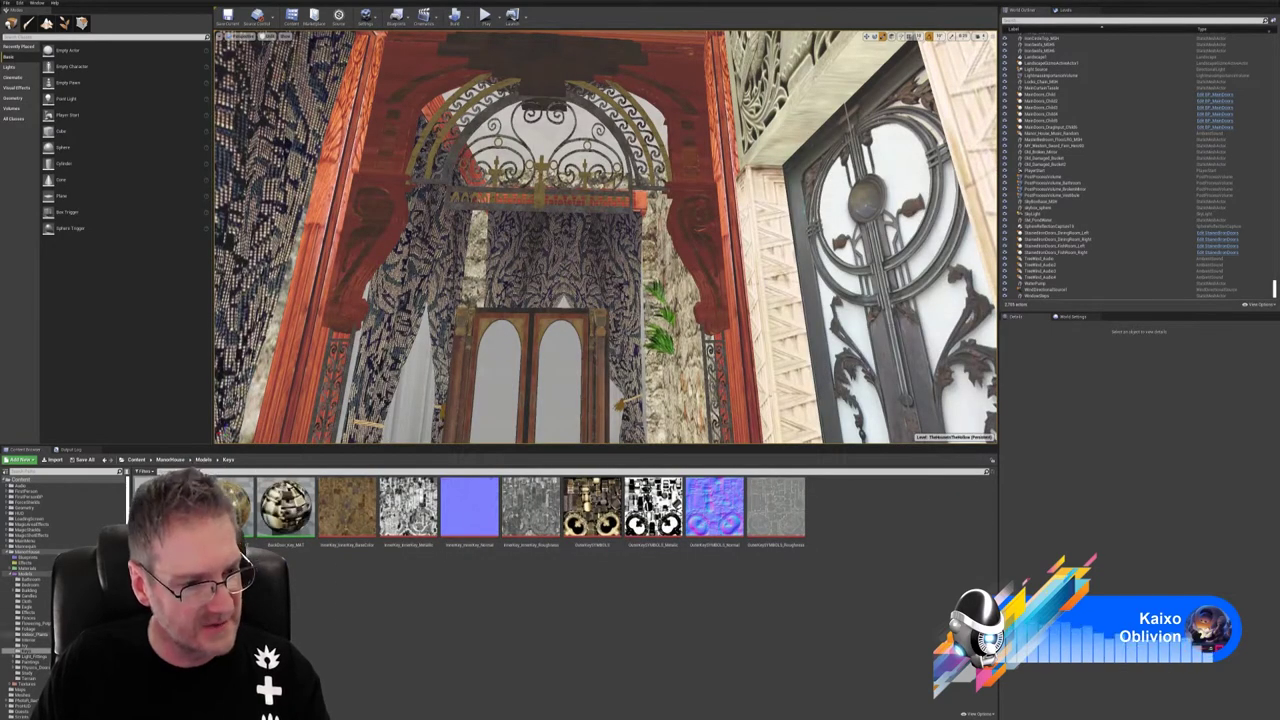
- Look over the Paintings models, then open the ManorHouse Effects folder
left_click(44, 658)
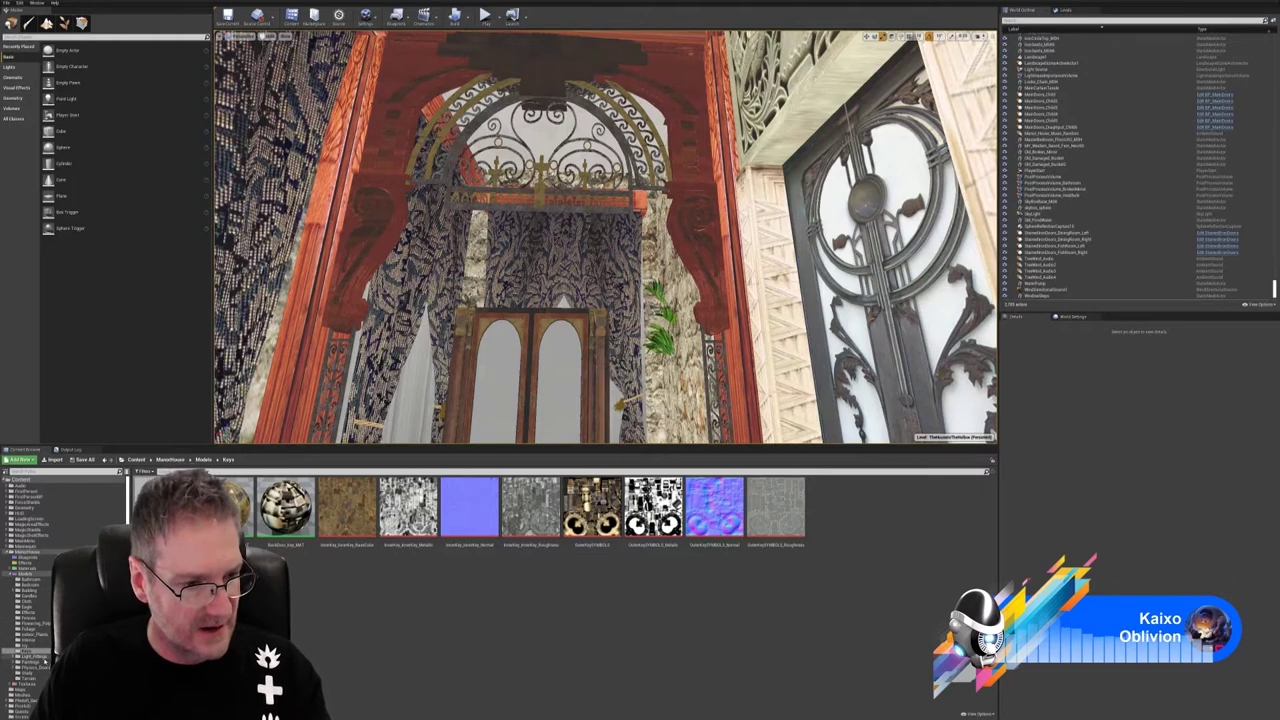
left_click(38, 662)
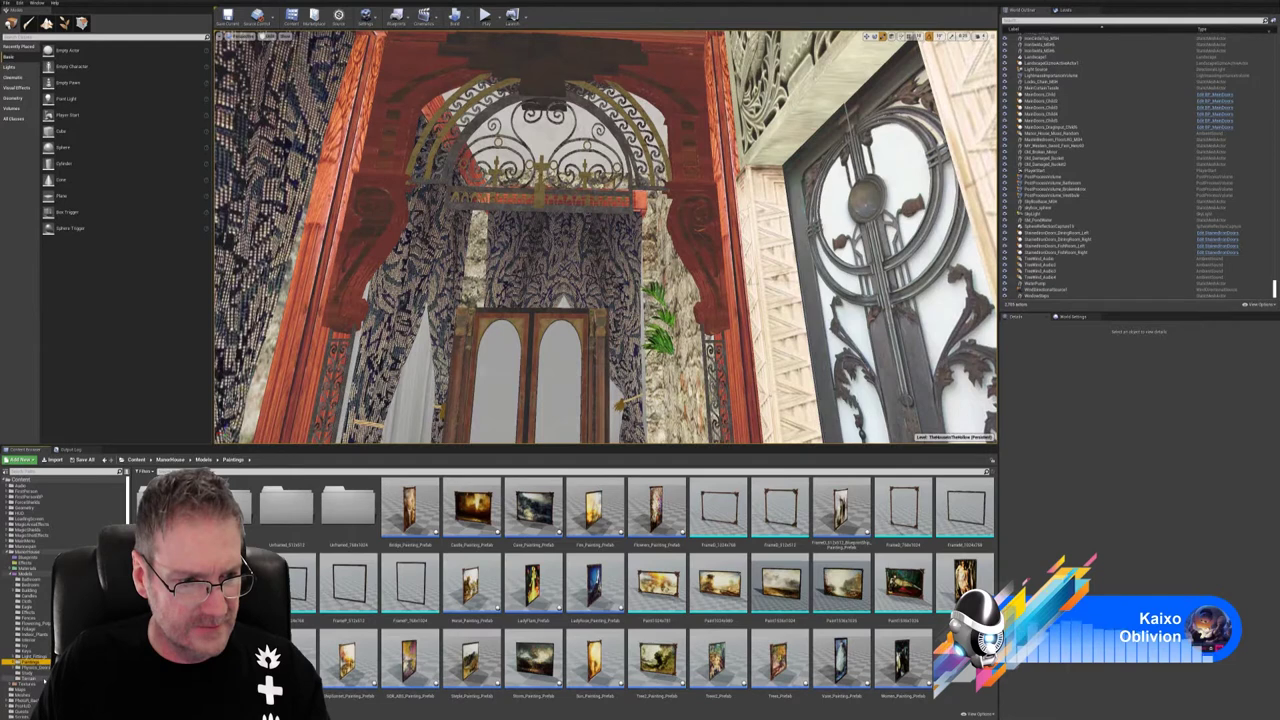
left_click(30, 568)
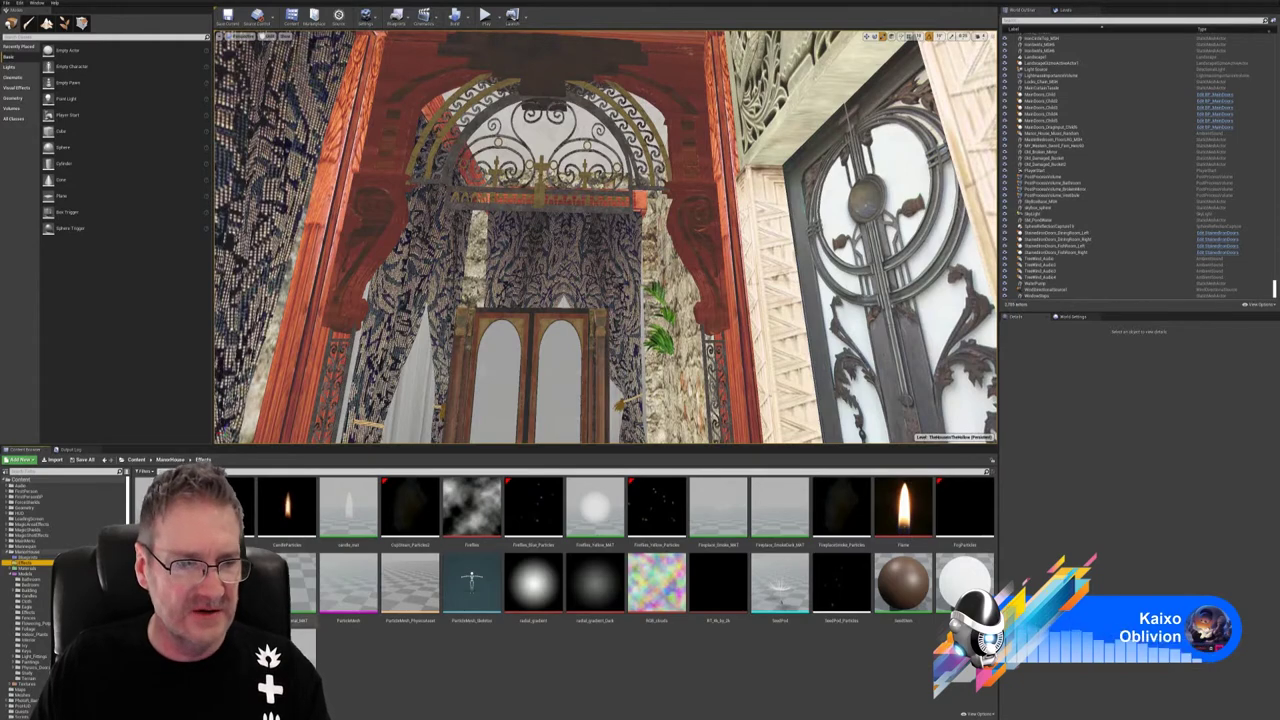
- Examine the stained glass and ironwork of the furnished rooms' arches, starting from the bedroom's floor and doors
right_click_drag(705, 308, 729, 325)
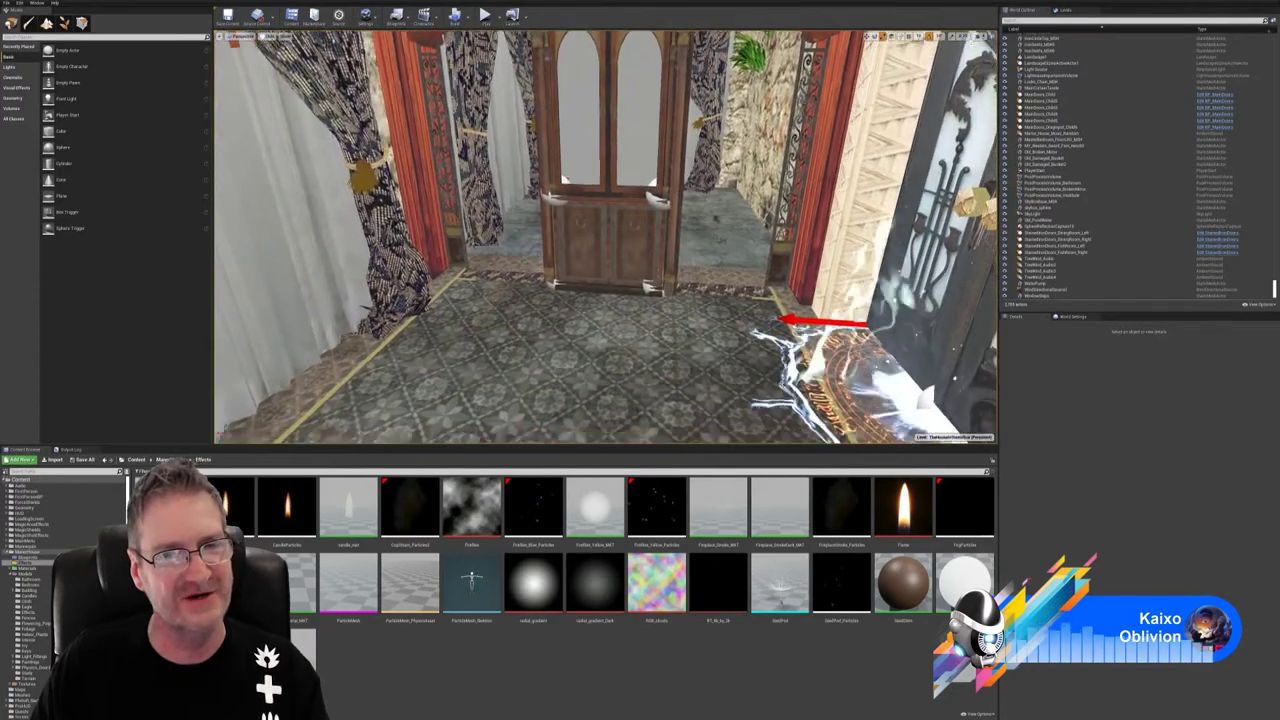
right_click_drag(690, 262, 690, 275)
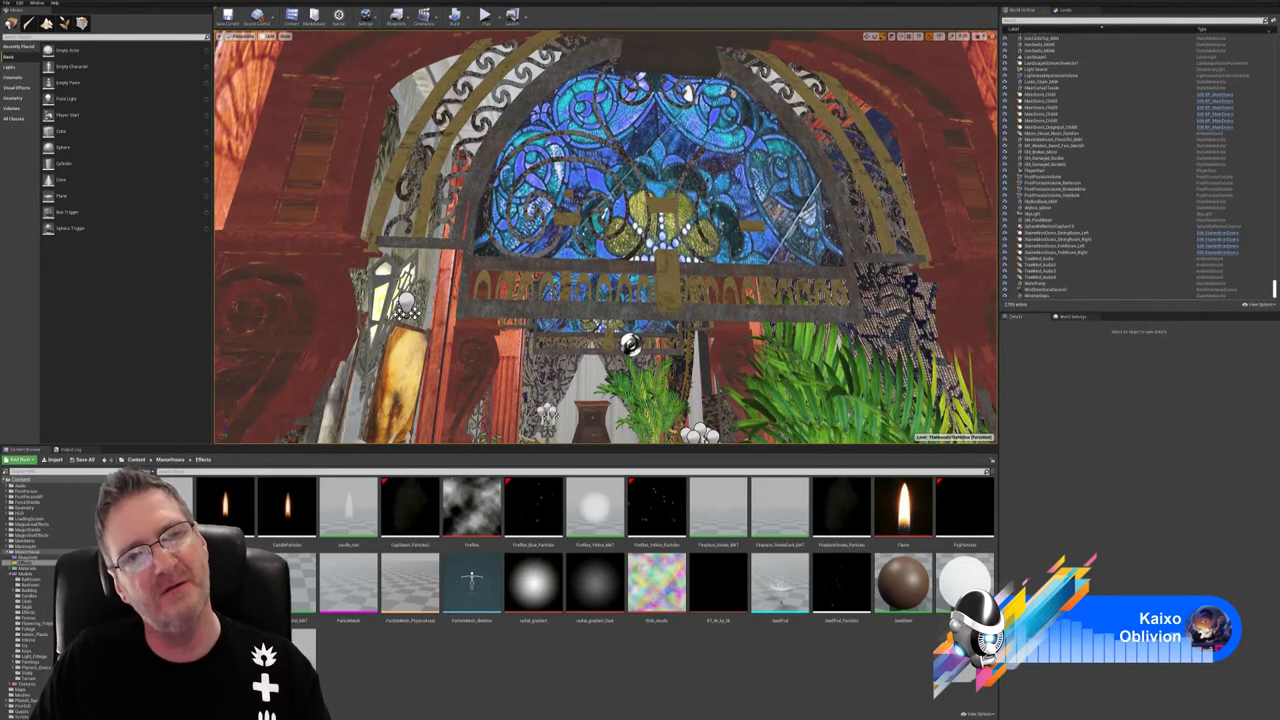
right_click_drag(606, 240, 520, 255)
key("s")
key("w")
key("s")
key("w")
right_click_drag(501, 126, 755, 408)
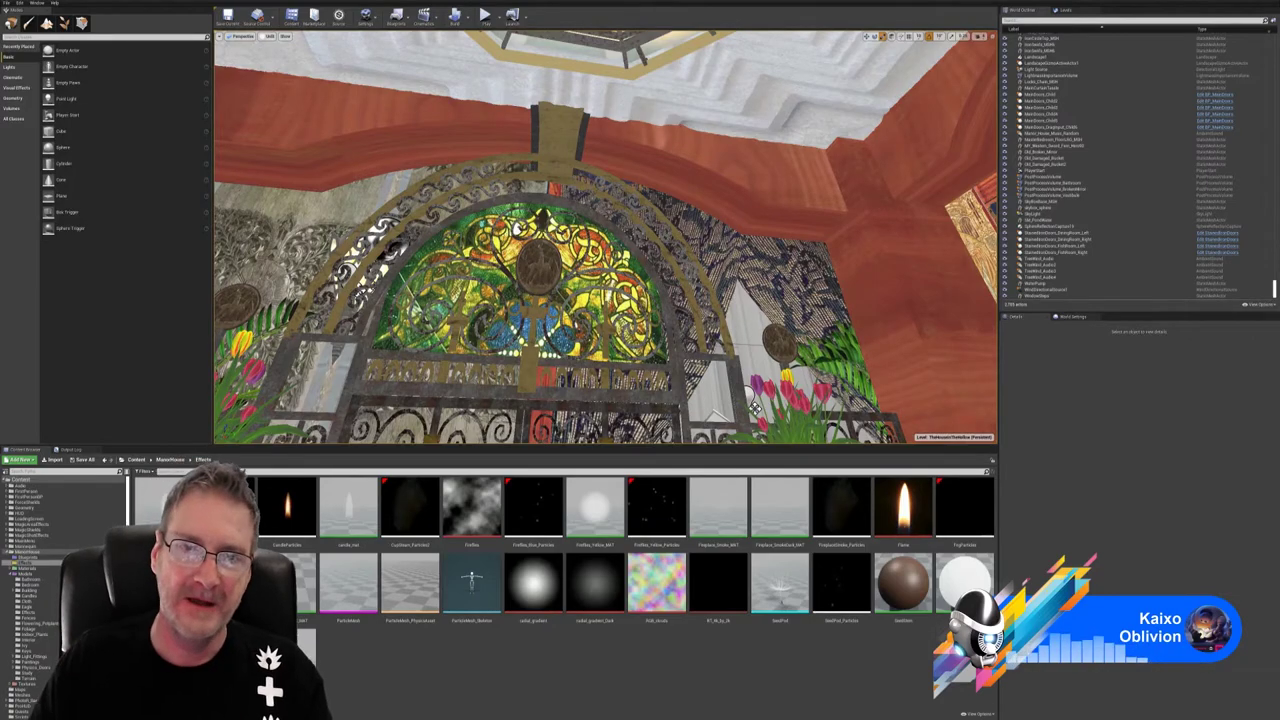
right_click_drag(606, 236, 850, 245)
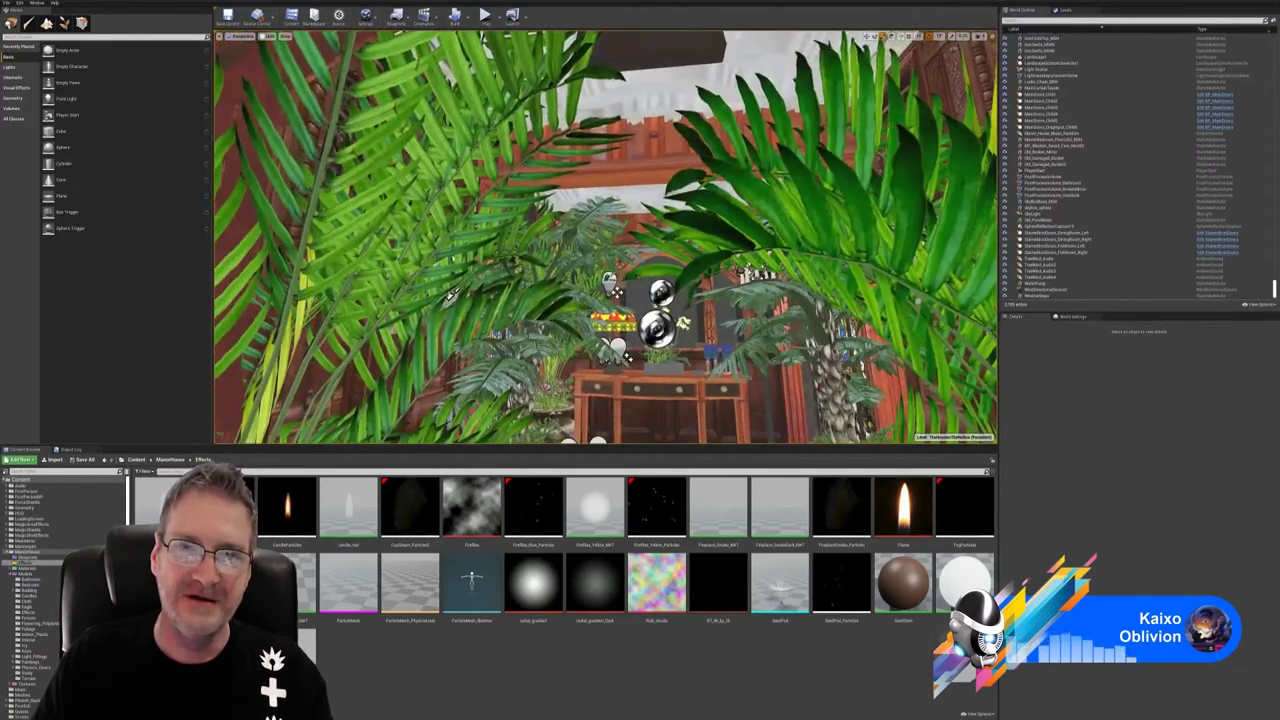
right_click_drag(449, 296, 430, 268)
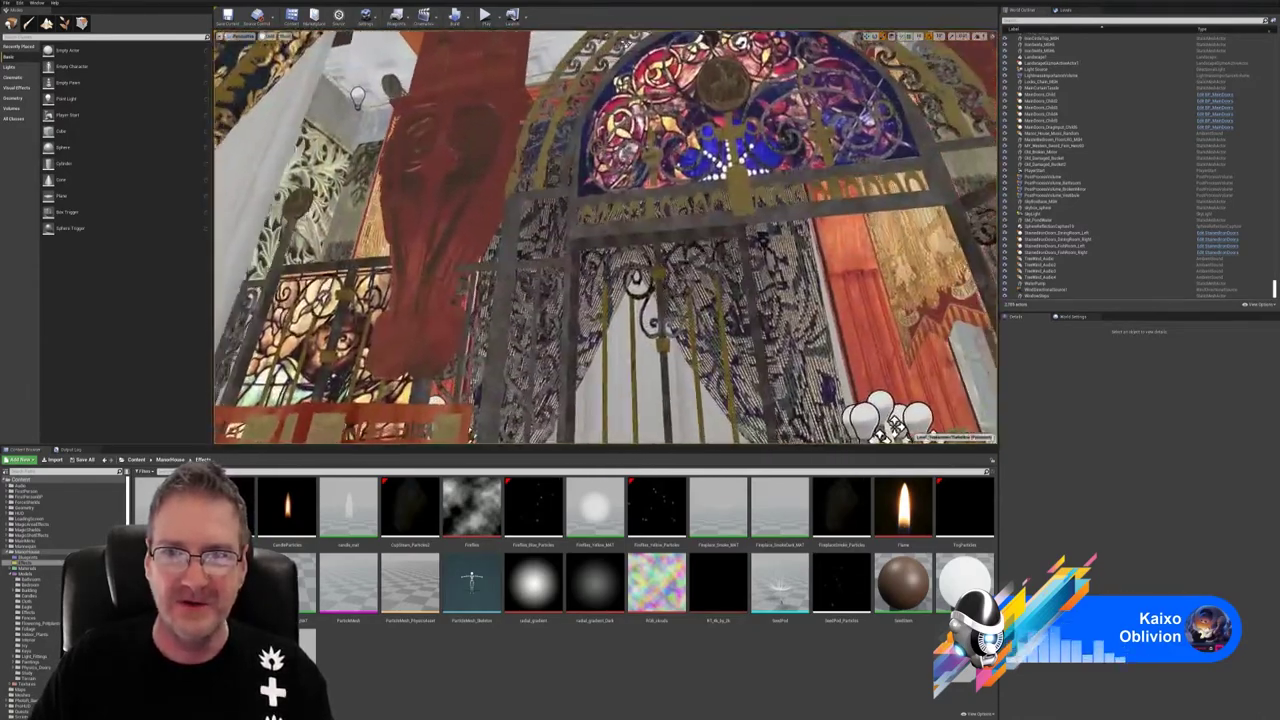
- Inspect how the blue half-circle stained glass sits behind the iron top in the furnished wooden arch
mouse_move(570, 275)
right_mouse_down()
mouse_move(560, 285)
mouse_move(640, 285)
mouse_move(558, 283)
mouse_move(560, 270)
right_mouse_up()
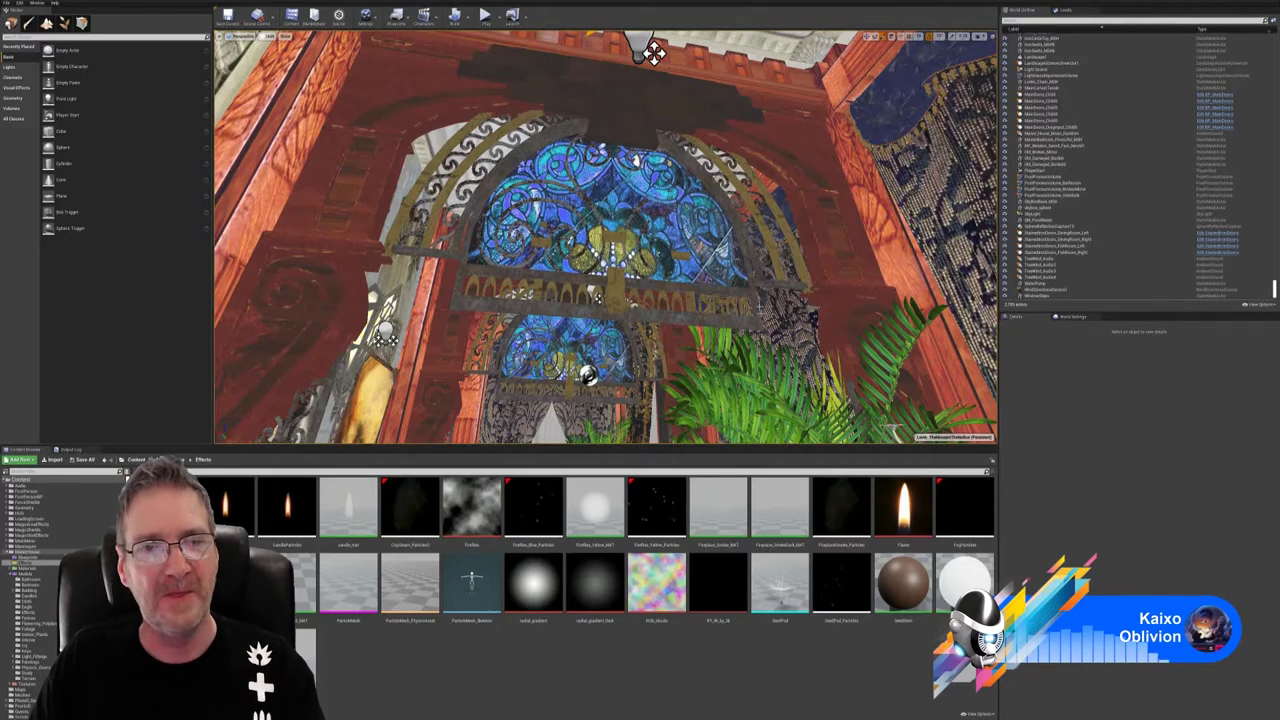
right_click_drag(761, 310, 754, 370)
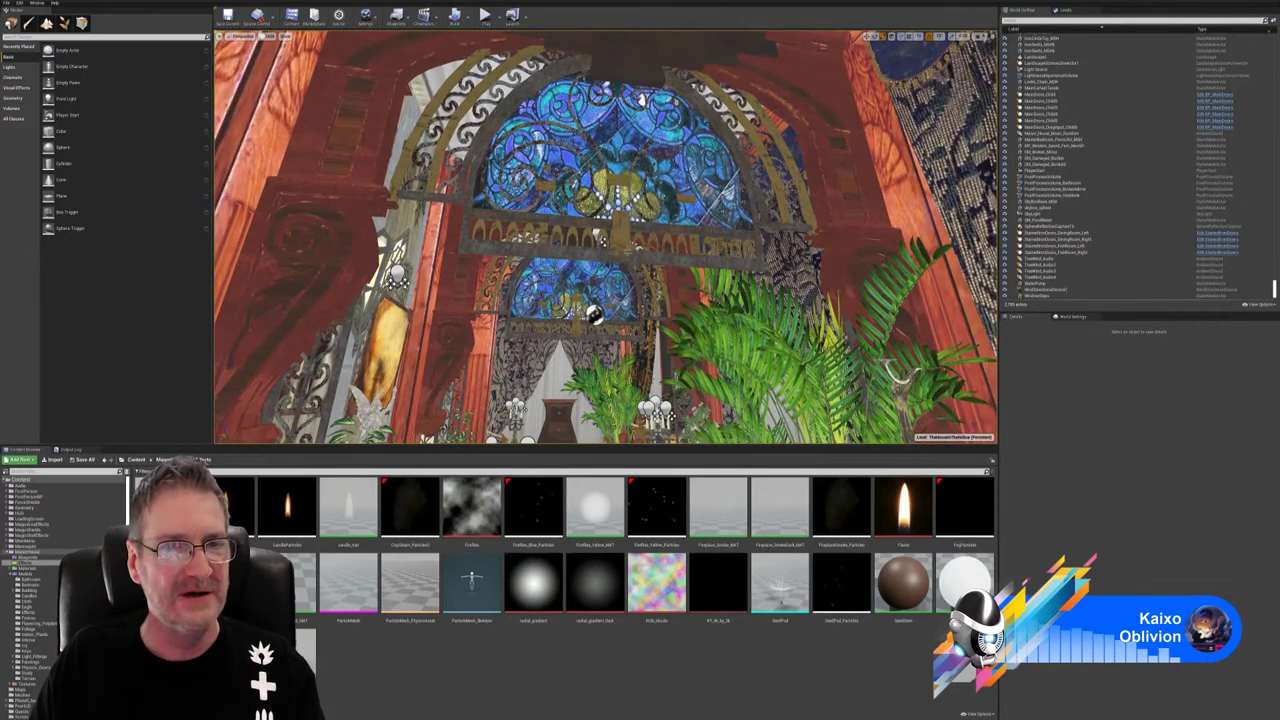
right_click_drag(656, 90, 348, 400)
right_click_drag(606, 237, 582, 228)
right_click_drag(322, 108, 697, 328)
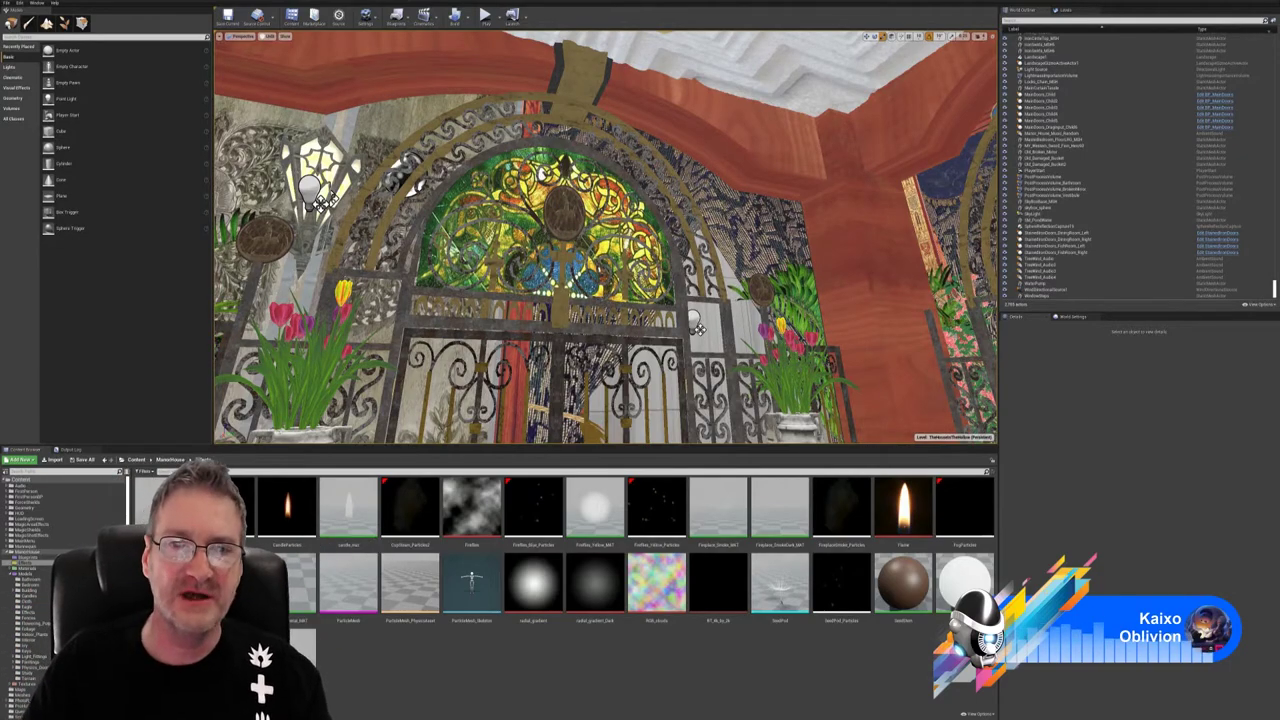
right_click_drag(606, 237, 740, 205)
right_click_drag(652, 216, 668, 208)
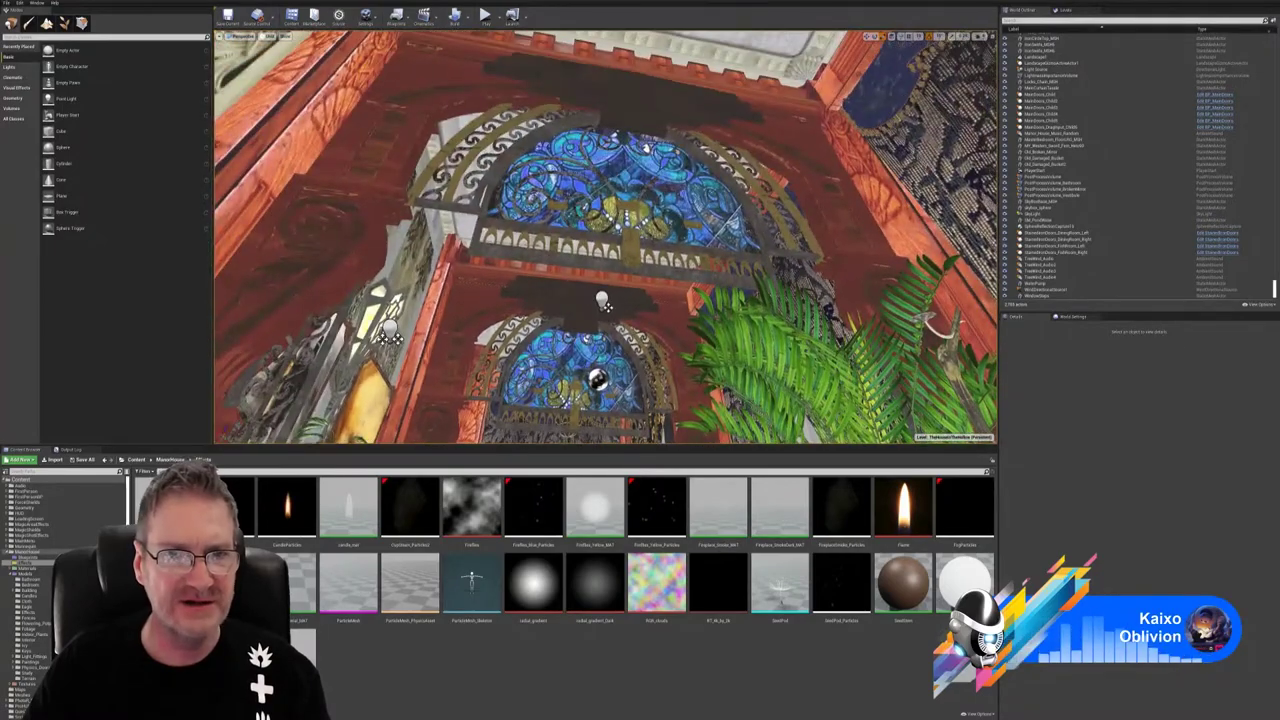
- Duplicate the blue half-circle stained glass in the furnished room's wooden arch
left_click(645, 147)
right_click_drag(646, 144, 621, 86)
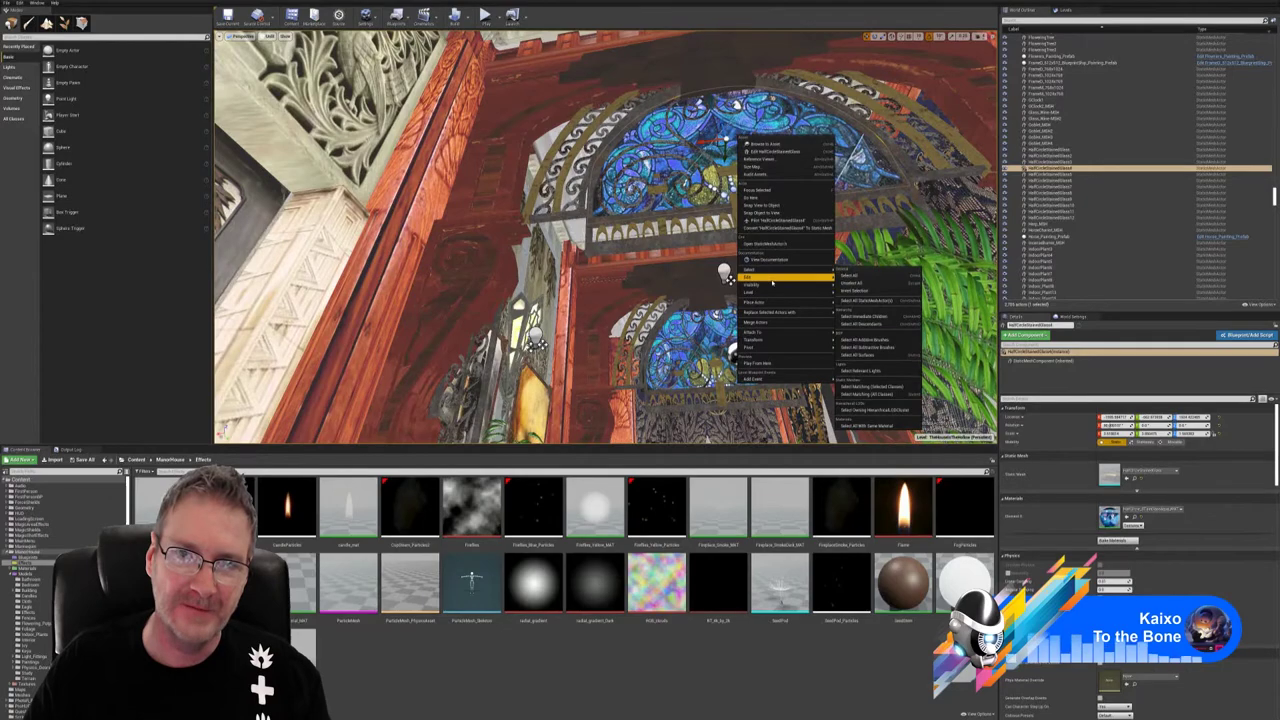
left_click(849, 300)
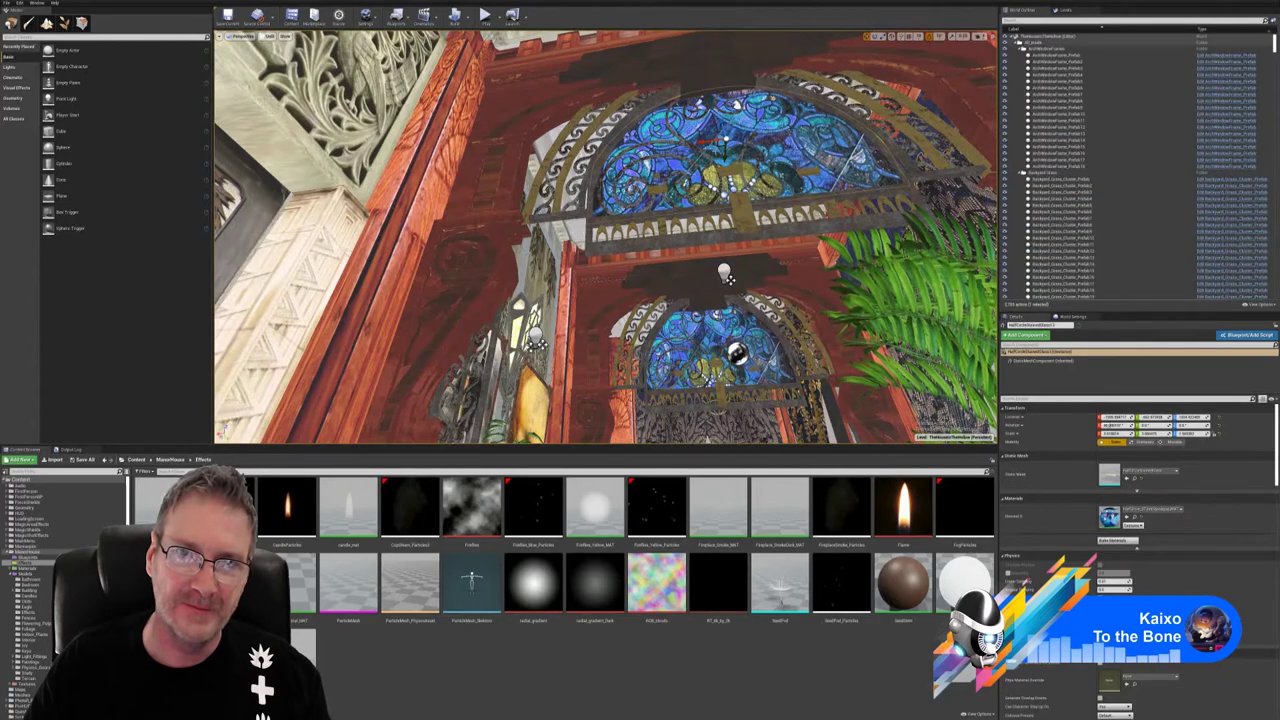
- Move the duplicated stained glass out of the furnished room and into the bedroom, in front of its wooden arch
left_click_drag(708, 142, 630, 148, "shift")
right_click_drag(630, 200, 500, 190)
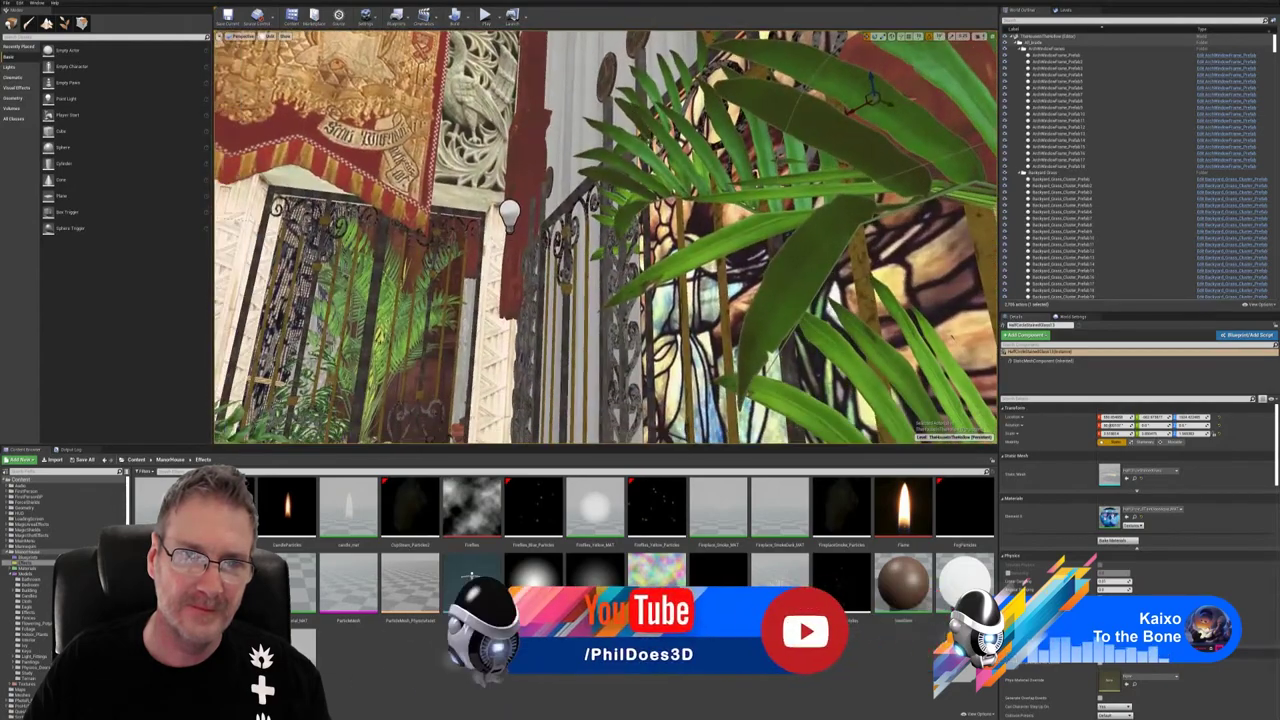
key("f")
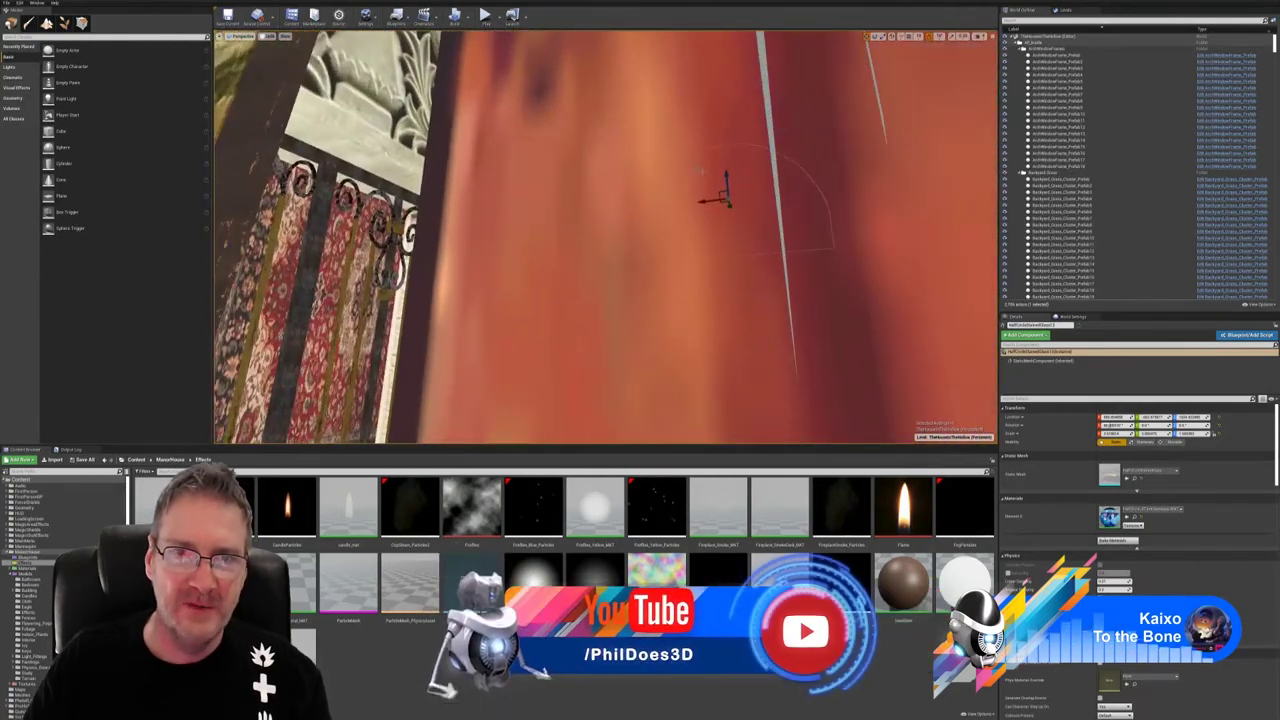
left_click_drag(706, 202, 408, 237)
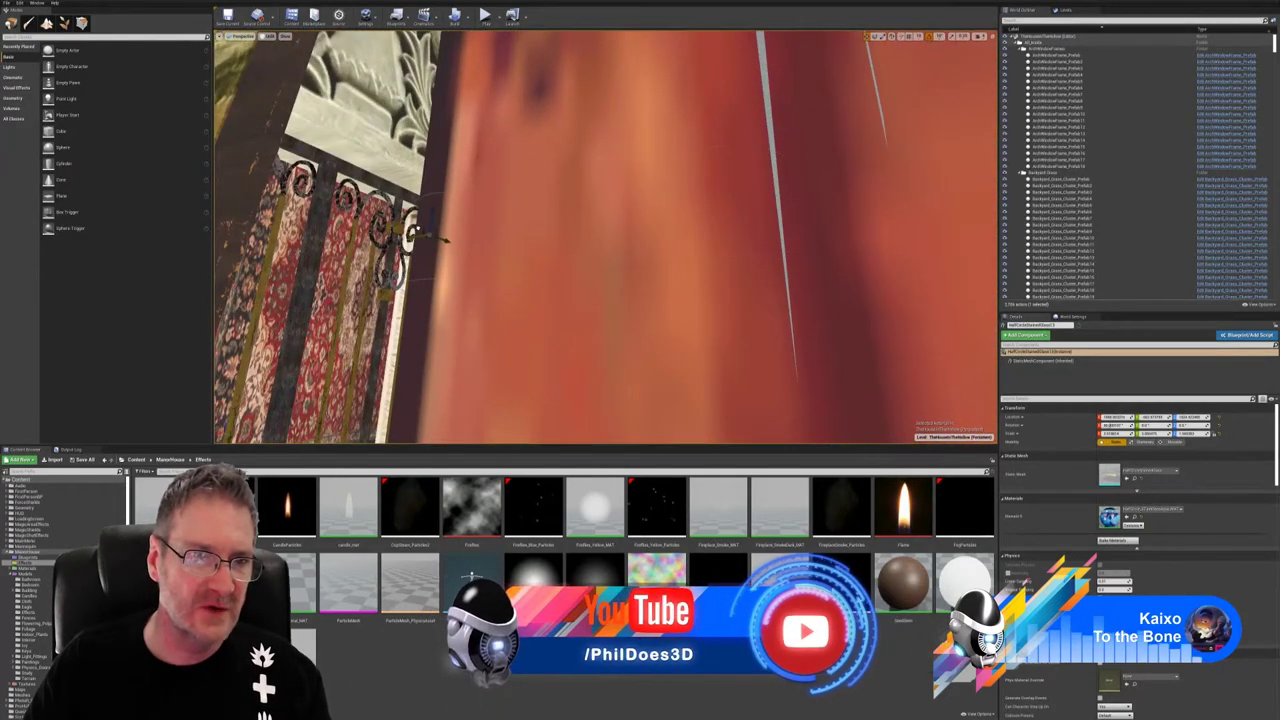
right_click_drag(637, 300, 464, 260)
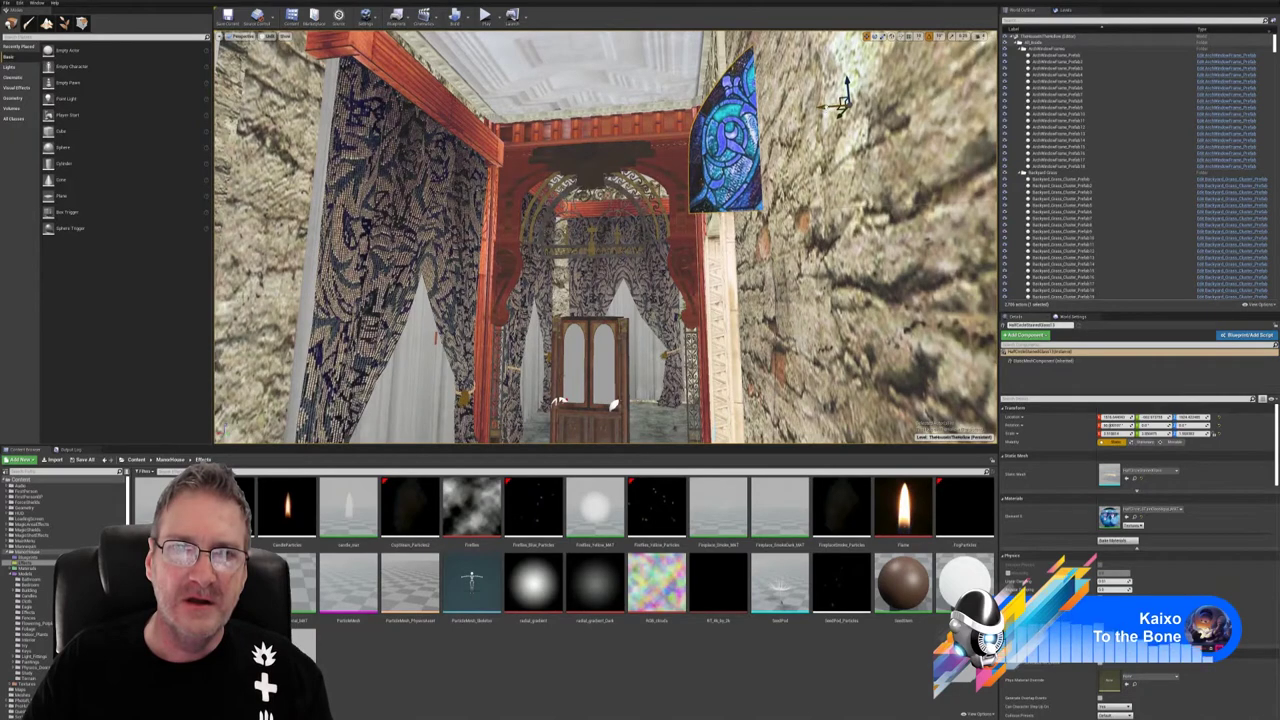
left_click_drag(827, 104, 563, 126)
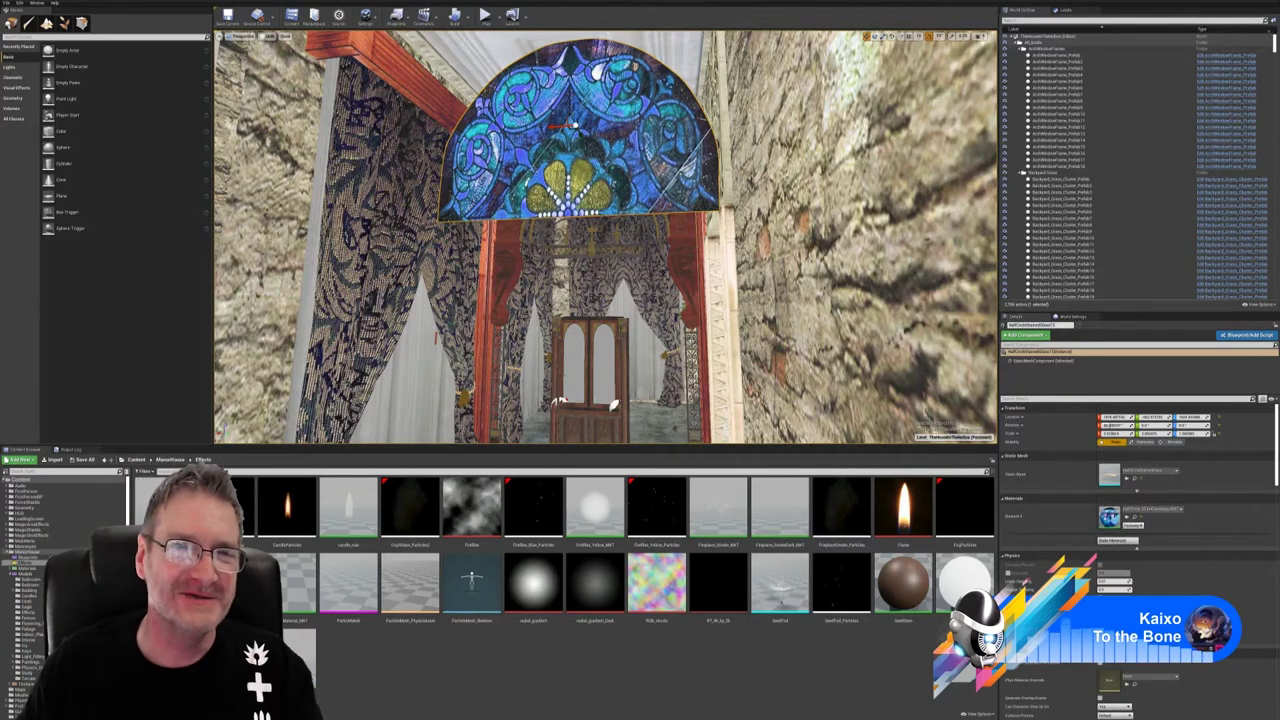
- Push the blue stained glass back toward the bedroom's wooden arch until it meets the iron top
right_click_drag(606, 240, 480, 185)
right_click_drag(560, 210, 565, 212)
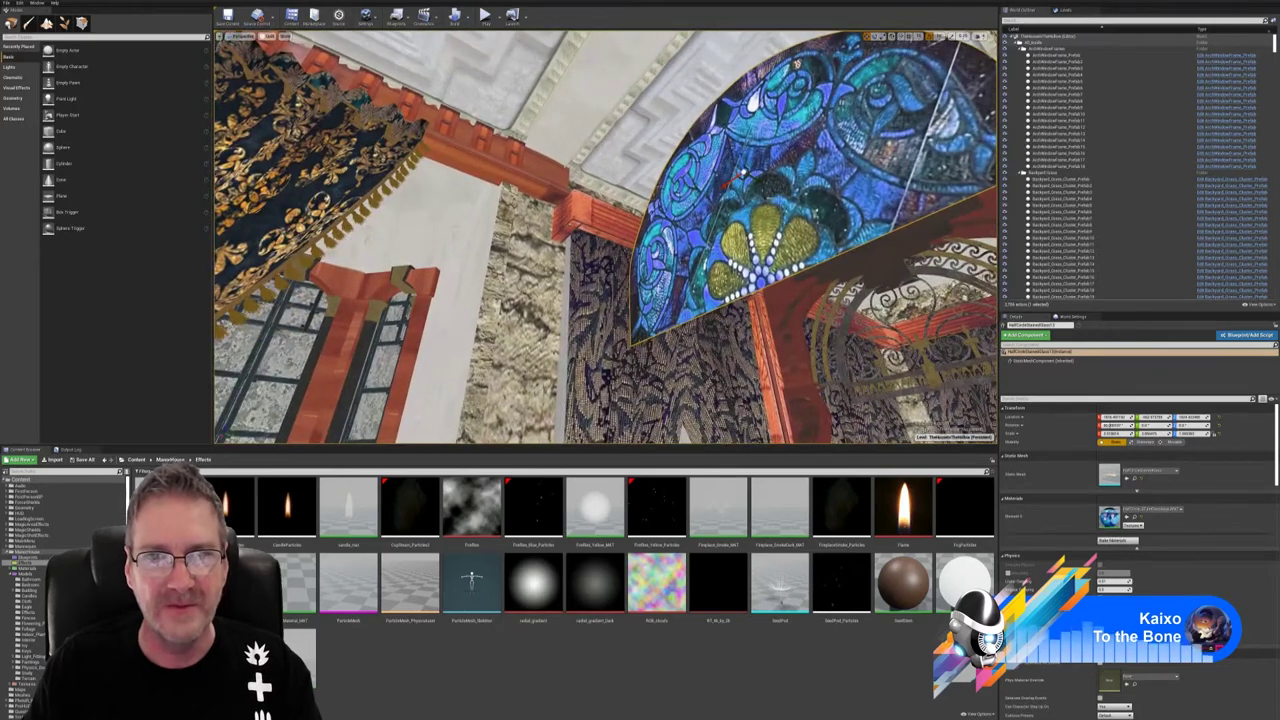
right_click_drag(760, 180, 665, 156)
left_click_drag(955, 313, 967, 319)
right_click_drag(790, 294, 850, 315)
key("w")
key("s")
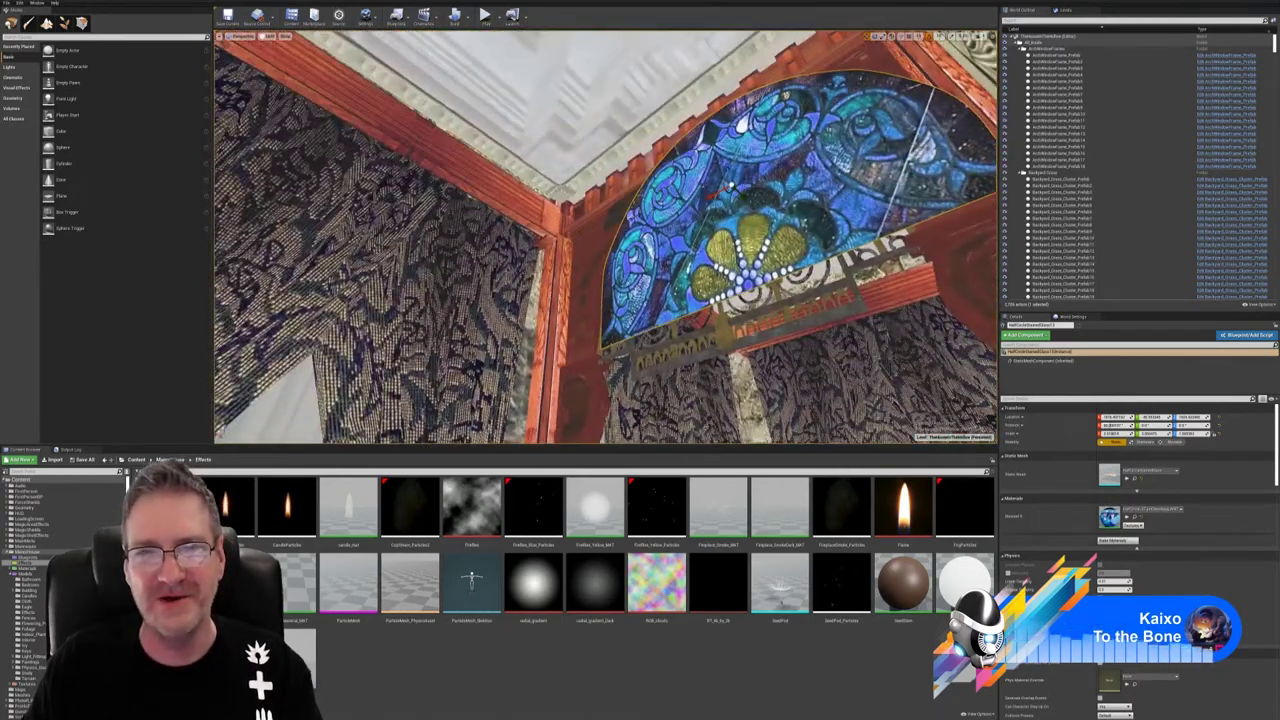
- Move the blue half-circle stained glass back and sideways into the bedroom's wooden arch, centring it behind the iron top
key("d")
right_click_drag(730, 182, 678, 175)
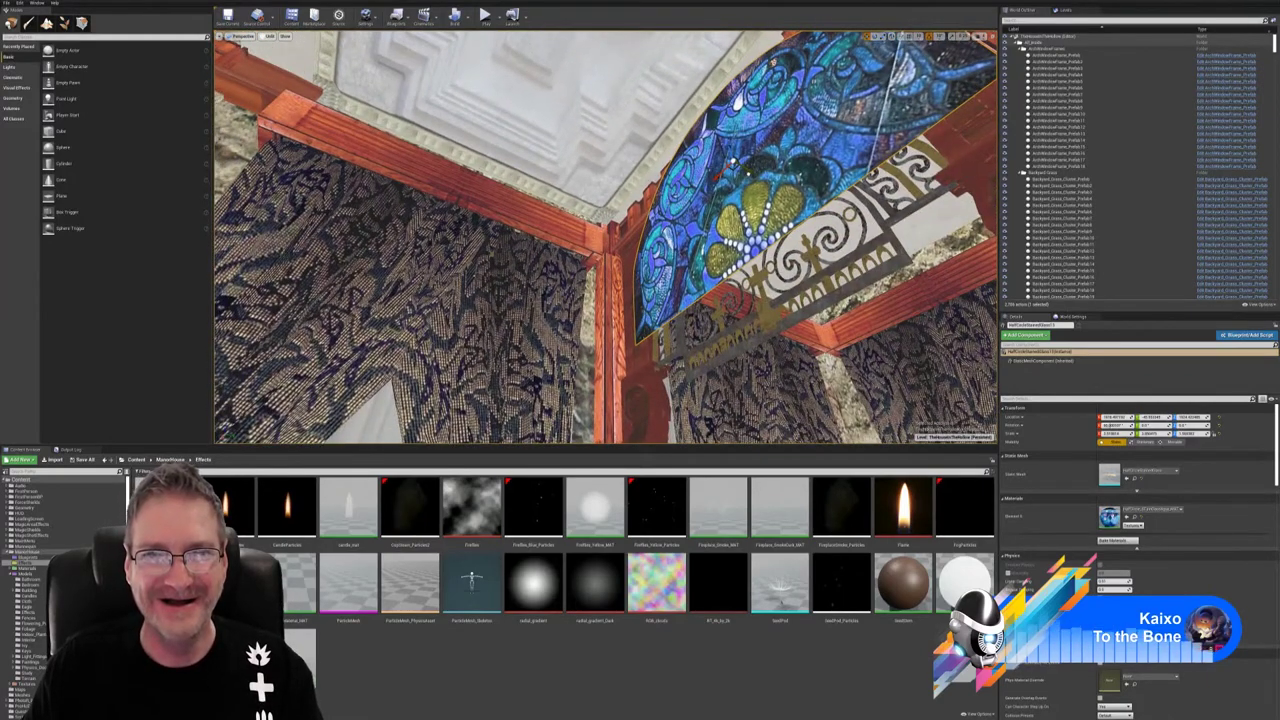
left_click_drag(748, 172, 850, 218)
right_click_drag(798, 274, 886, 270)
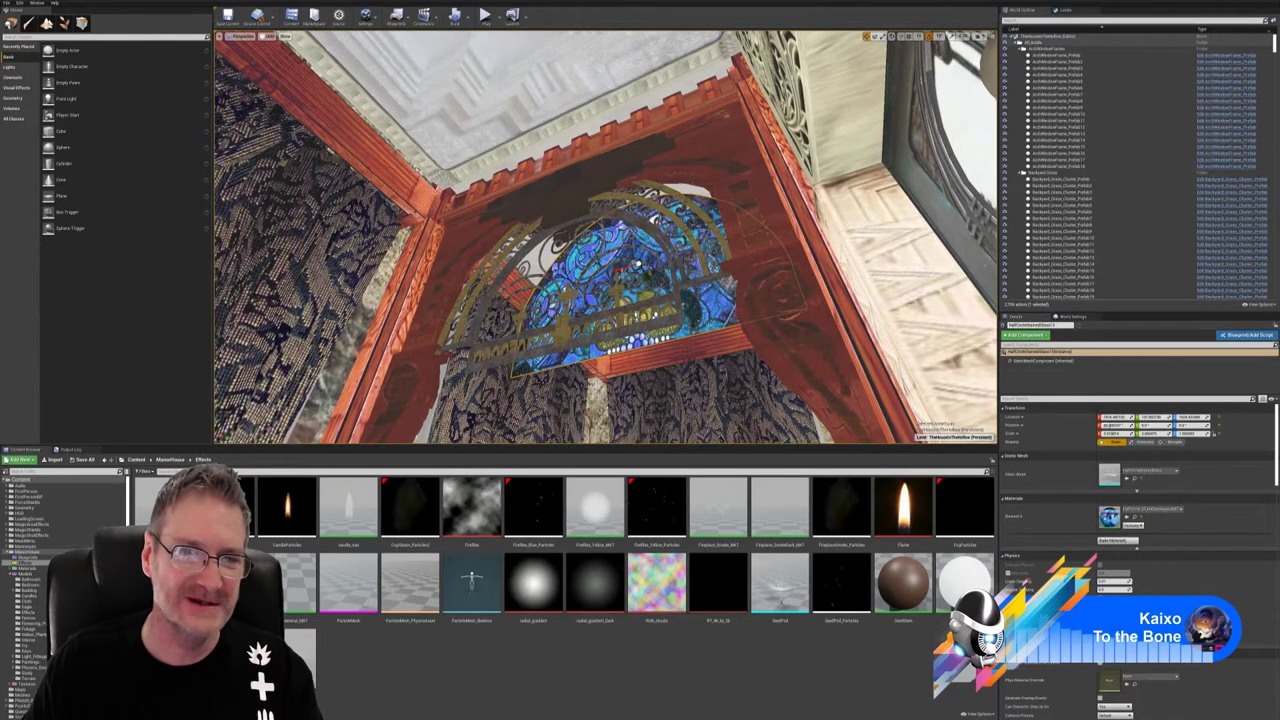
left_click_drag(622, 268, 560, 287)
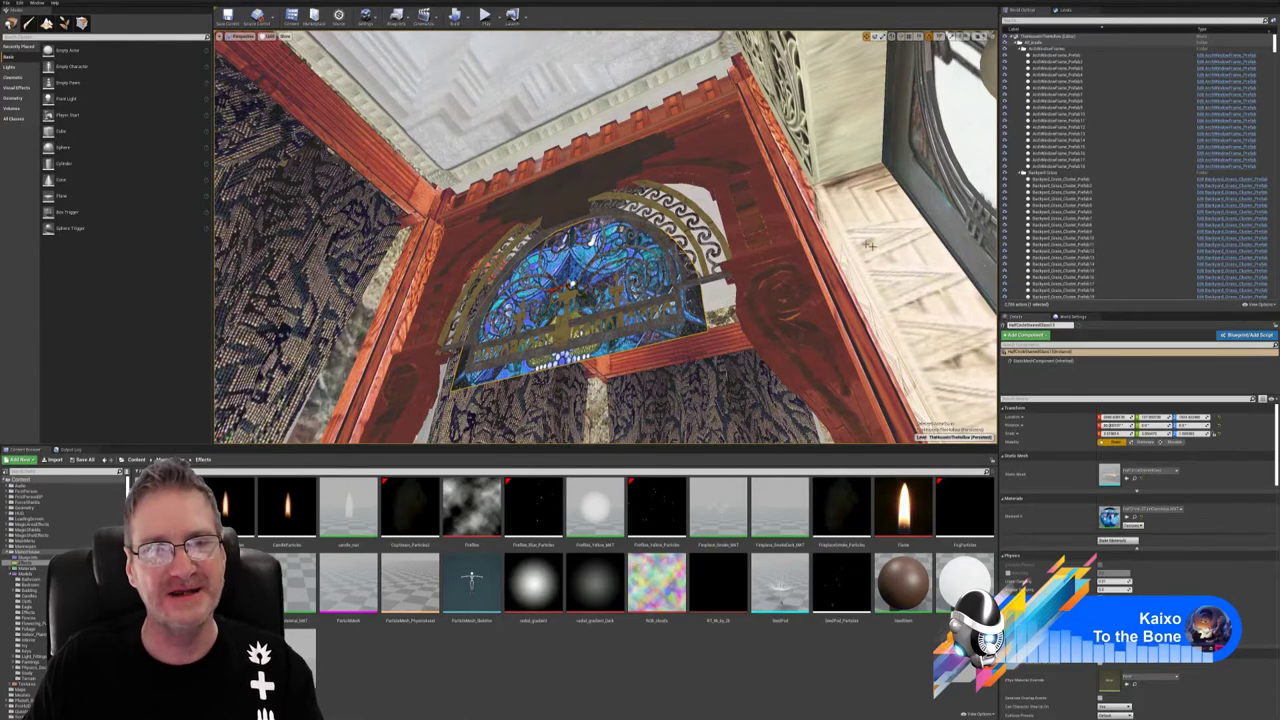
- Scale the blue stained glass slightly narrower and shorter to fit the half-circle iron frame in the bedroom arch
right_click_drag(870, 246, 833, 230)
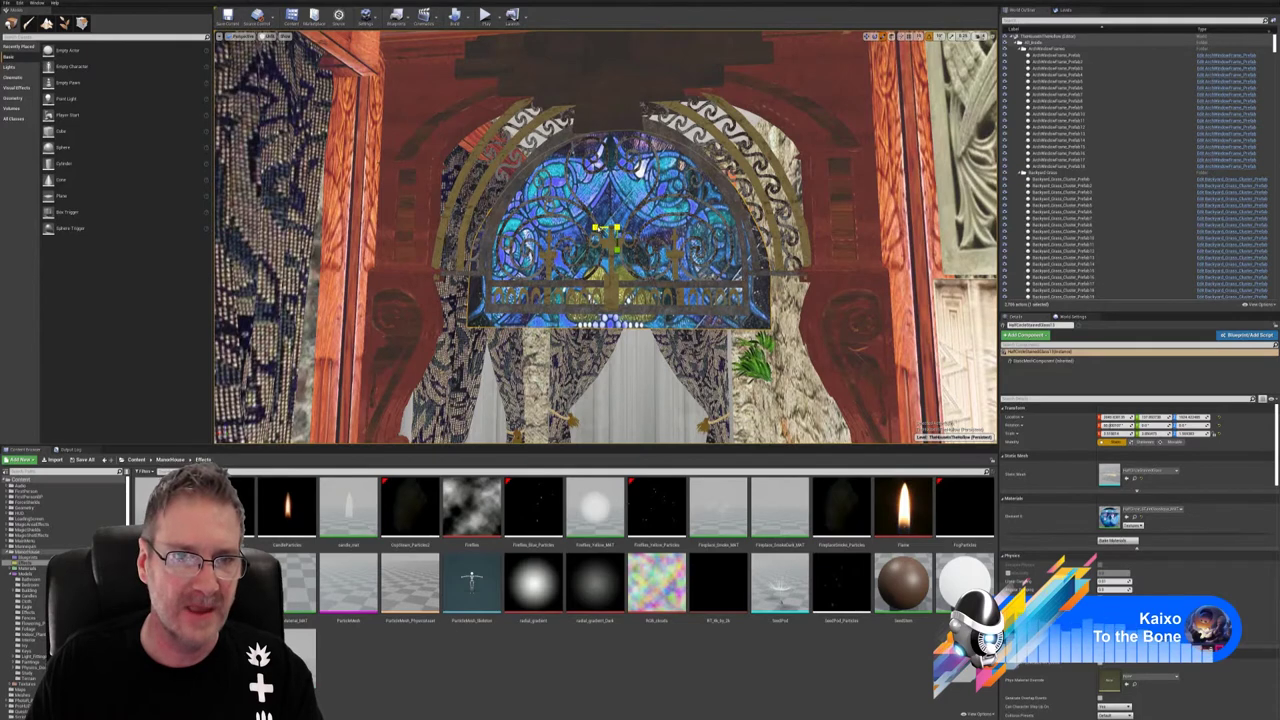
left_click_drag(599, 229, 609, 229)
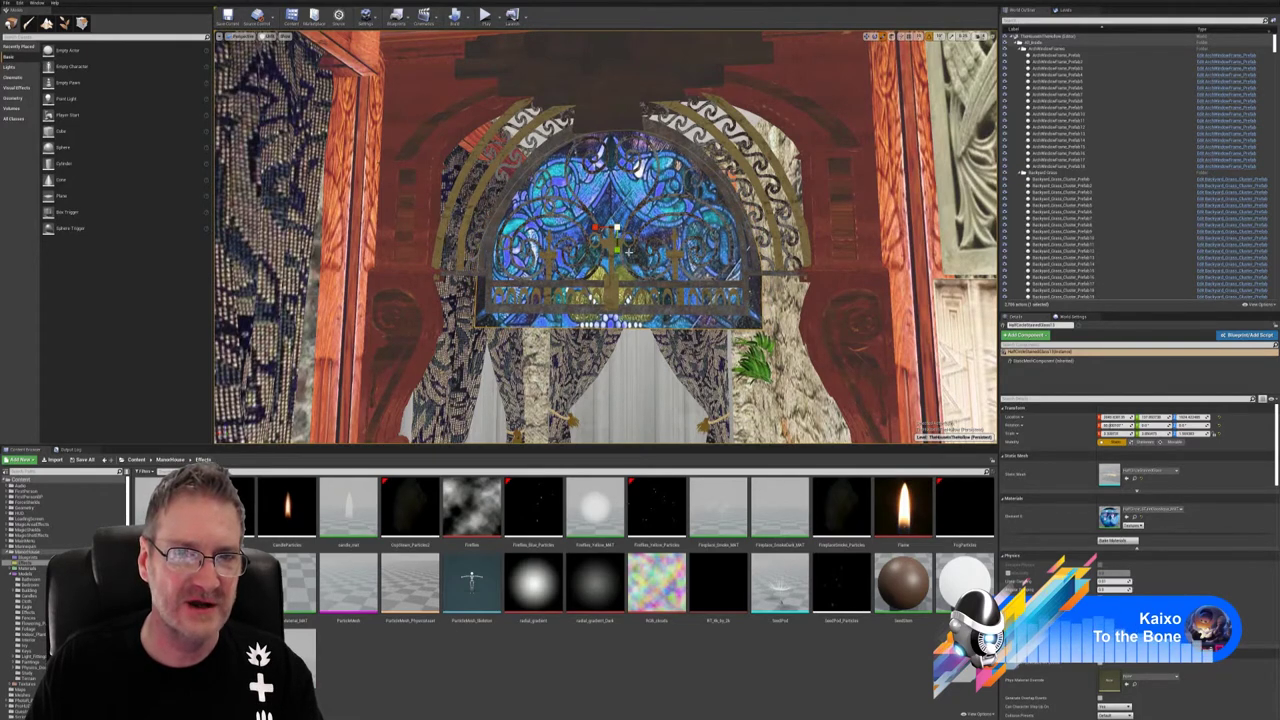
left_click_drag(617, 228, 617, 236)
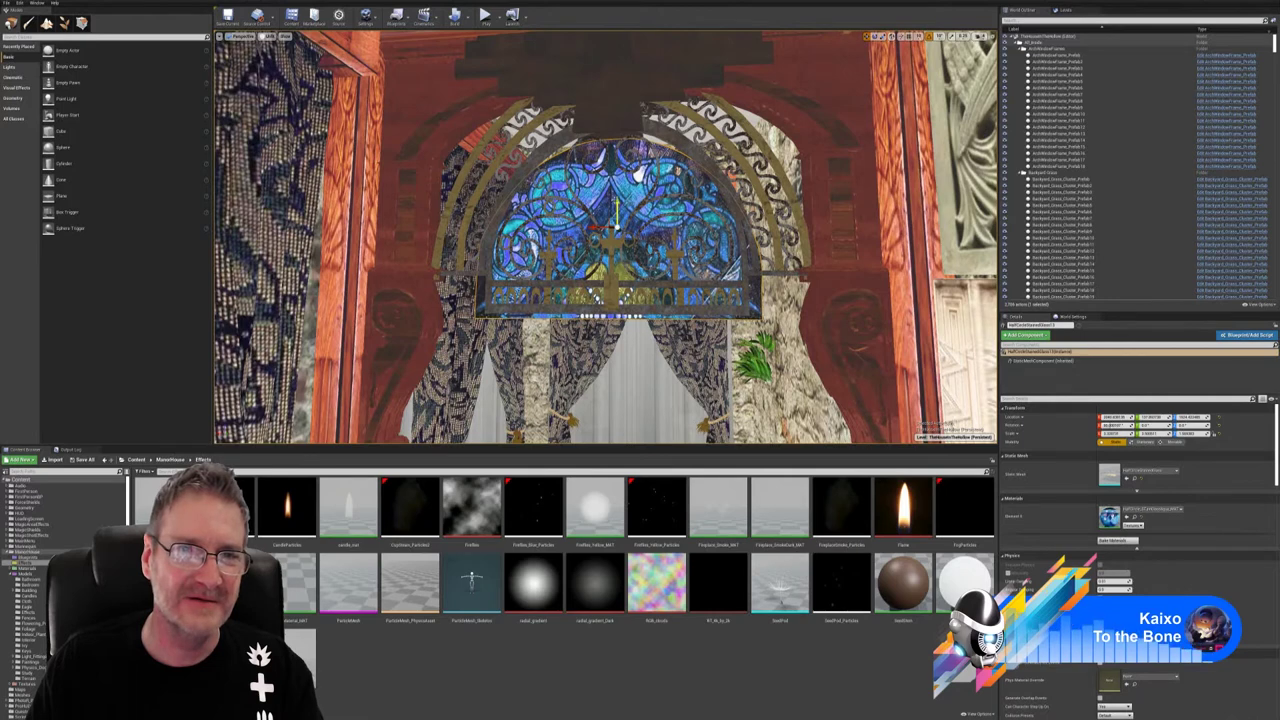
- Raise the half-circle stained glass panel to line up with the arched iron frame above the curtained opening
left_click_drag(617, 210, 617, 198)
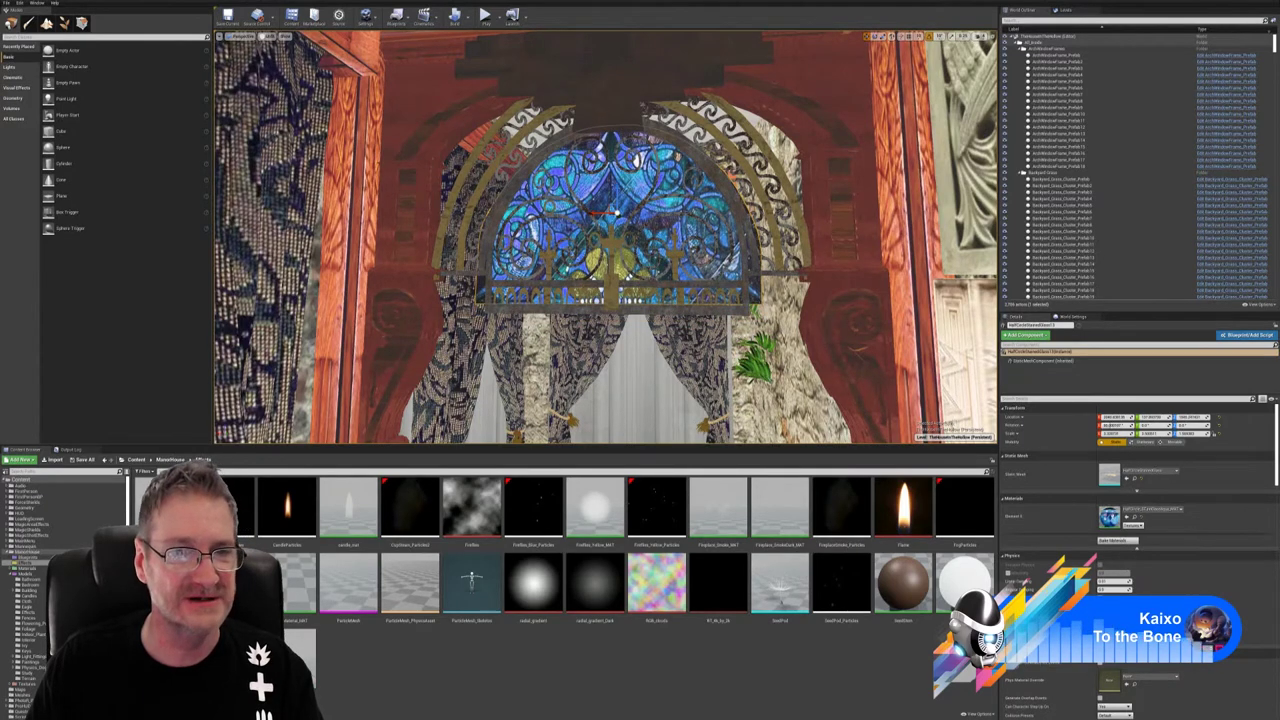
mouse_move(617, 213)
right_mouse_down()
mouse_move(690, 230)
mouse_move(235, 230)
mouse_move(375, 232)
mouse_move(335, 238)
mouse_move(335, 202)
right_mouse_up()
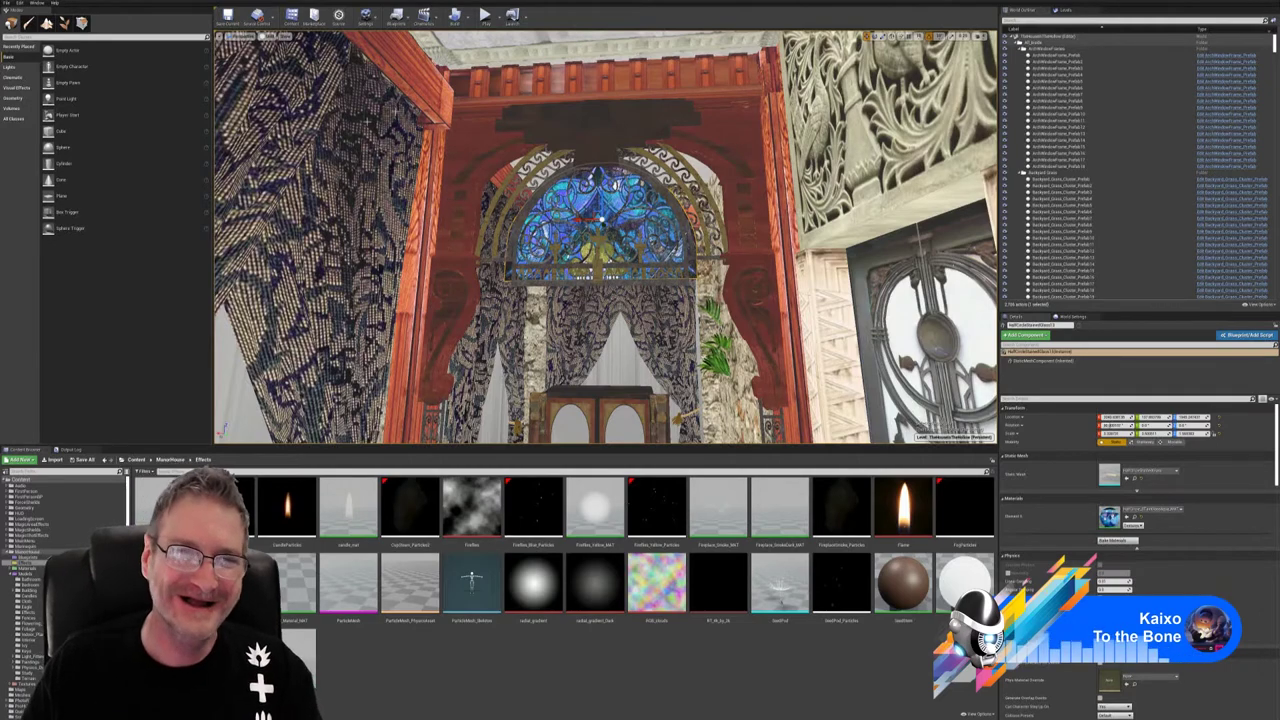
left_click_drag(606, 280, 606, 215)
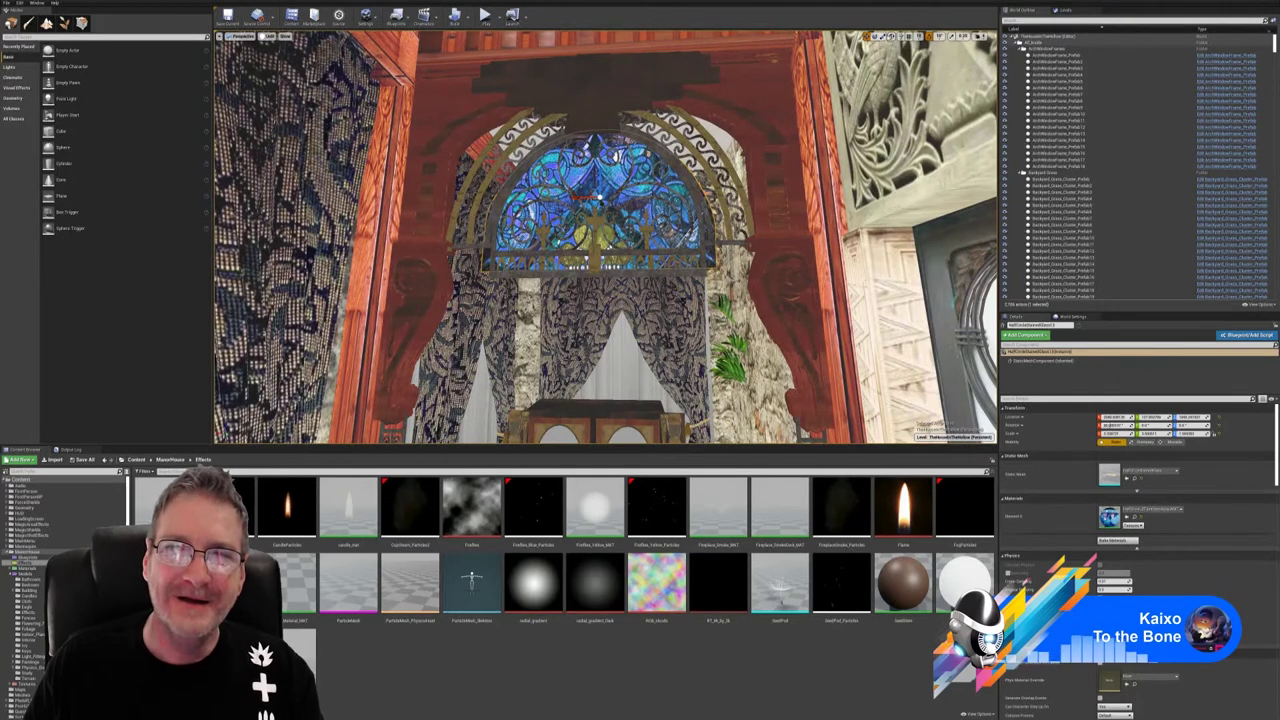
- Scale the stained glass panel in height and width to fill the half-circle of the iron frame
left_click(882, 37)
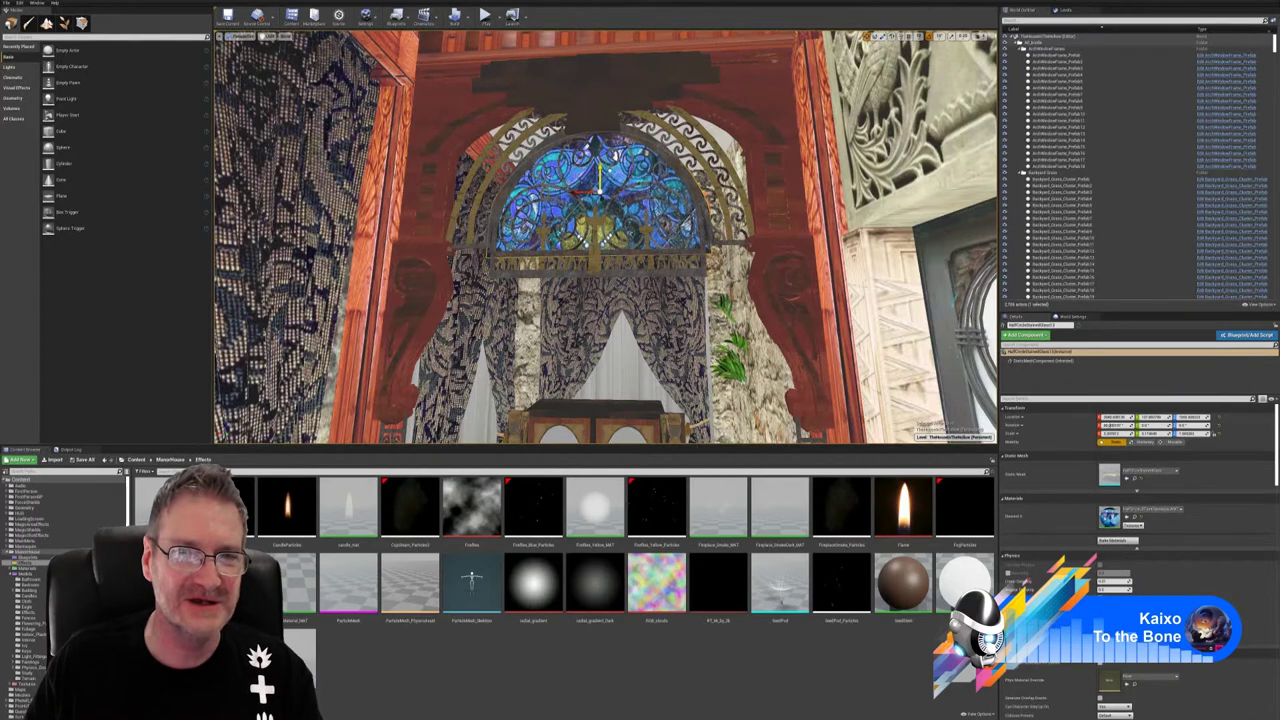
mouse_move(605, 237)
right_mouse_down()
mouse_move(500, 213)
mouse_move(610, 239)
right_mouse_up()
key("w")
key("s")
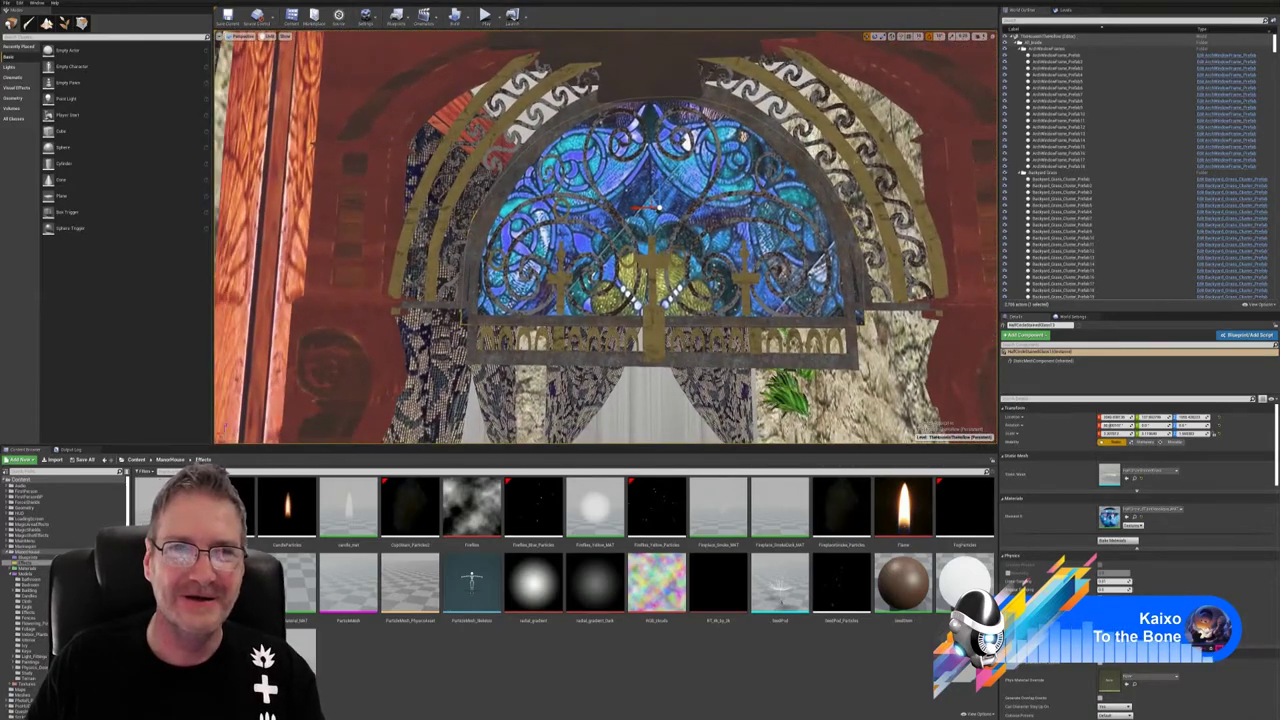
left_click(883, 37)
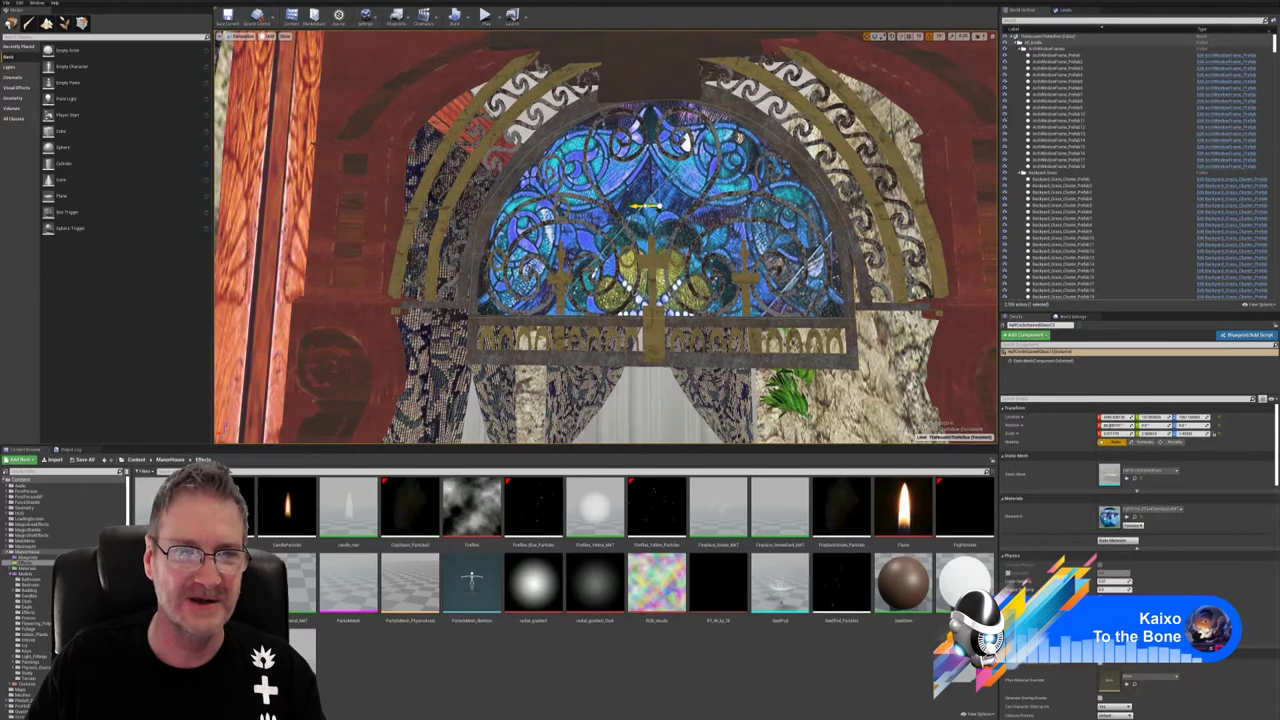
left_click_drag(641, 206, 638, 206)
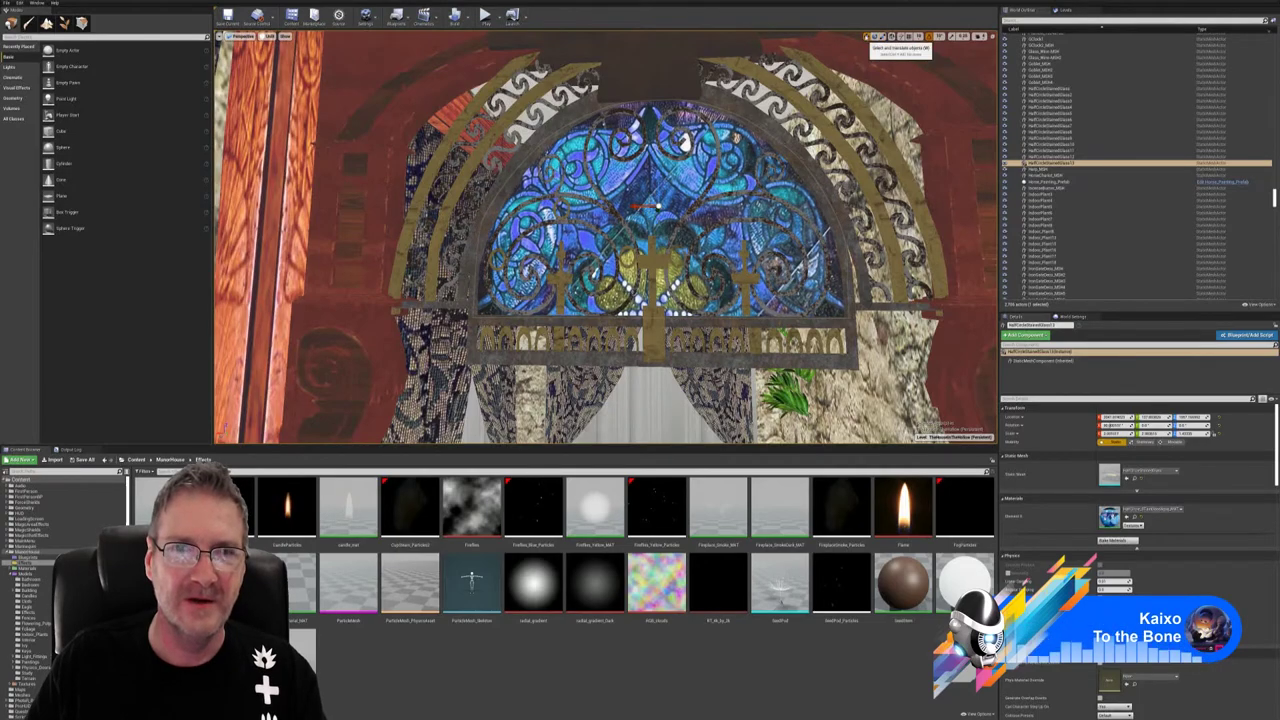
- Examine from both sides how deep the stained glass sits within the arched ironwork
right_click_drag(685, 144, 650, 100)
right_click_drag(600, 160, 495, 179)
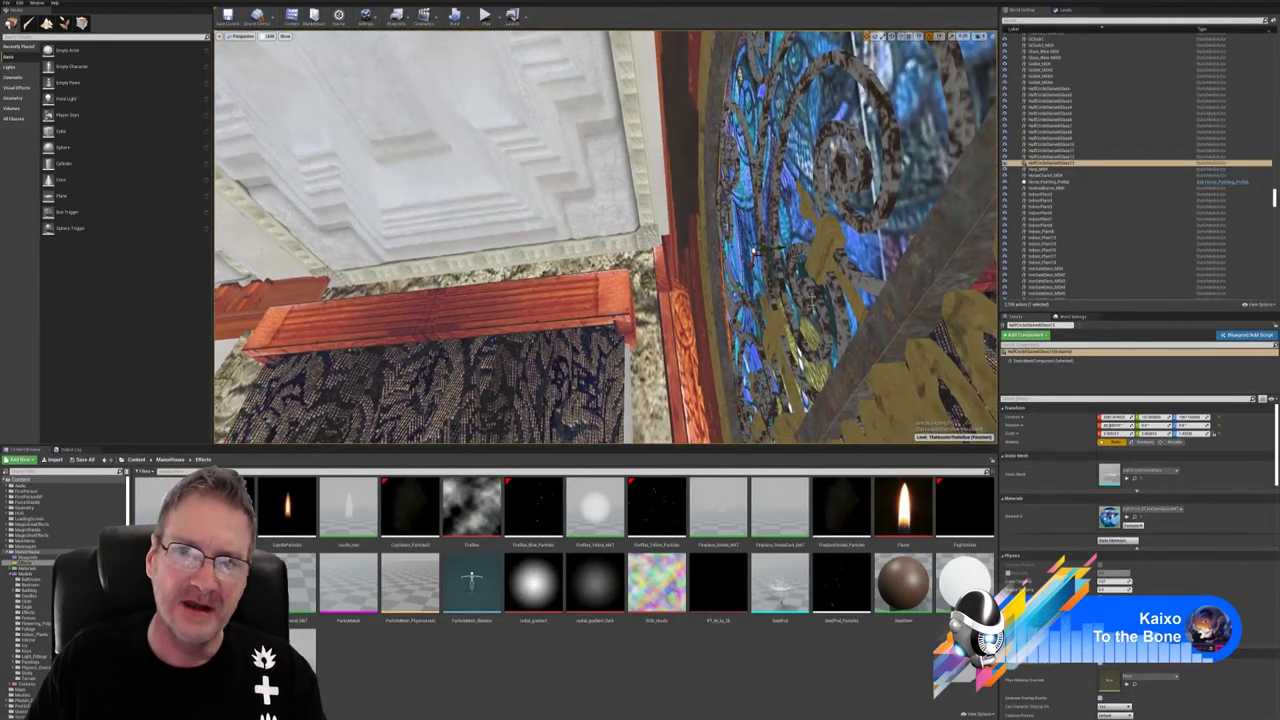
key("d")
right_click_drag(600, 236, 604, 236)
right_click_drag(570, 175, 595, 173)
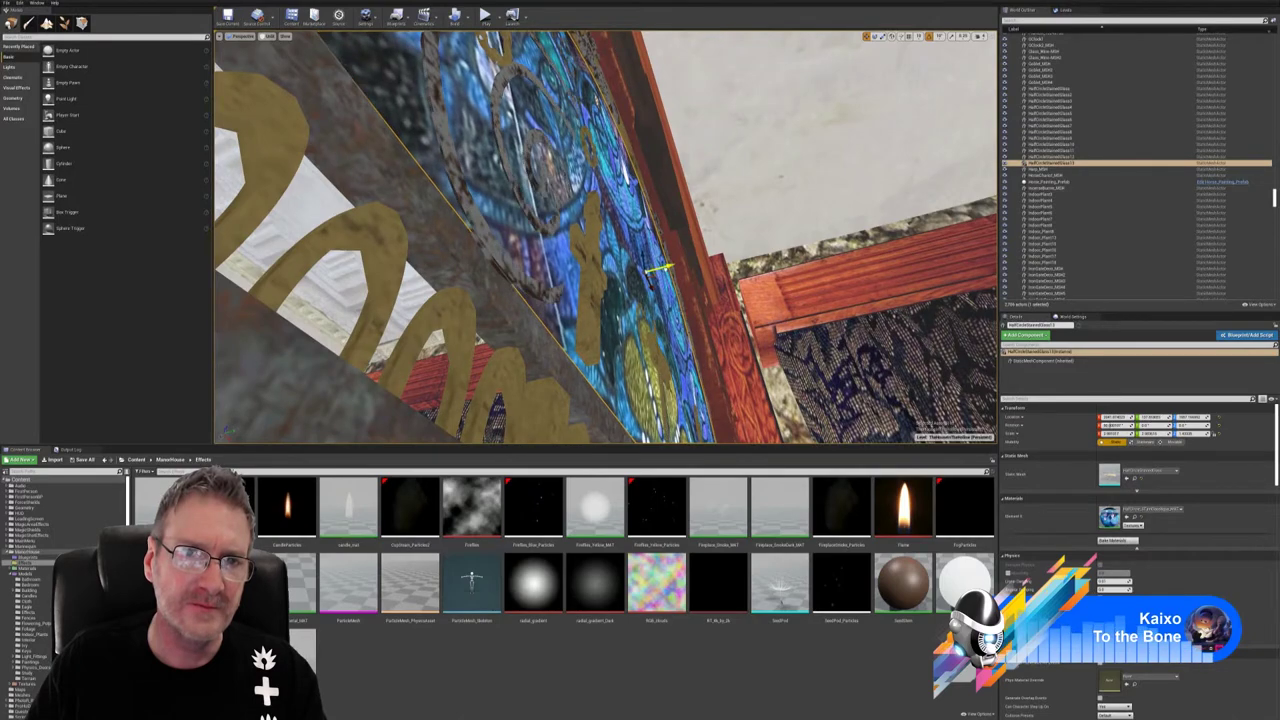
right_click_drag(595, 173, 546, 197)
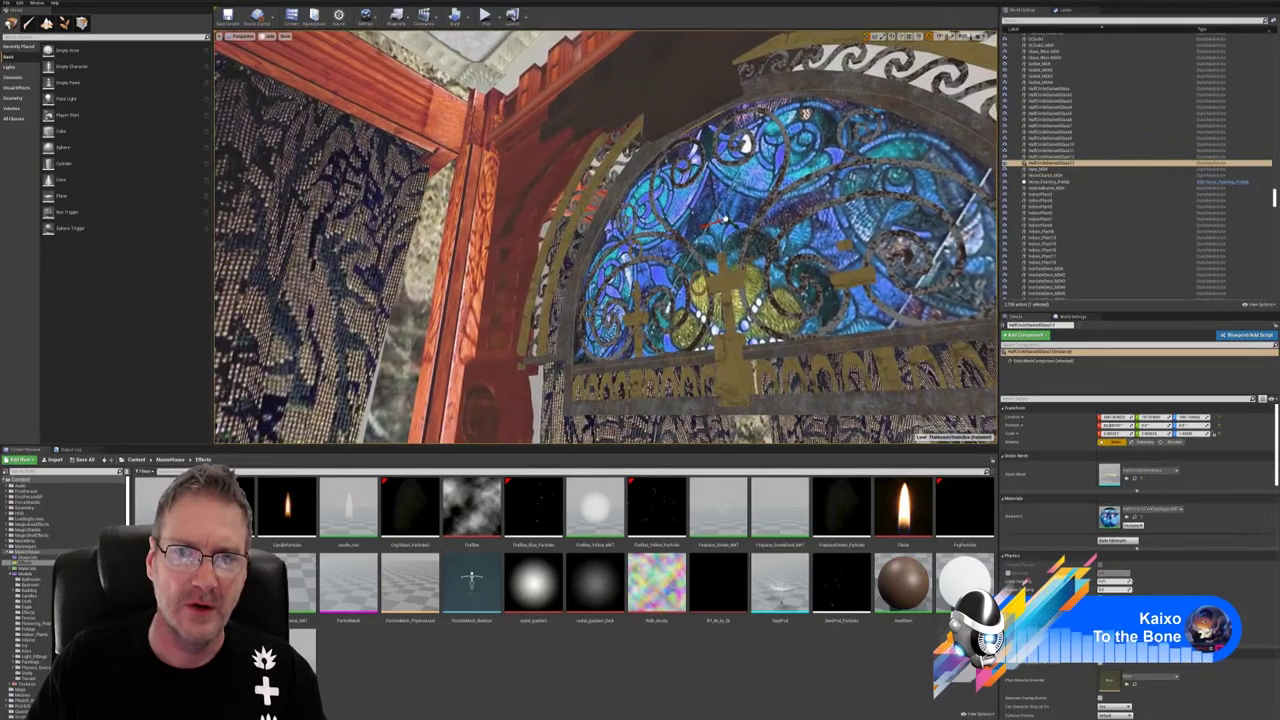
right_click_drag(546, 197, 545, 197)
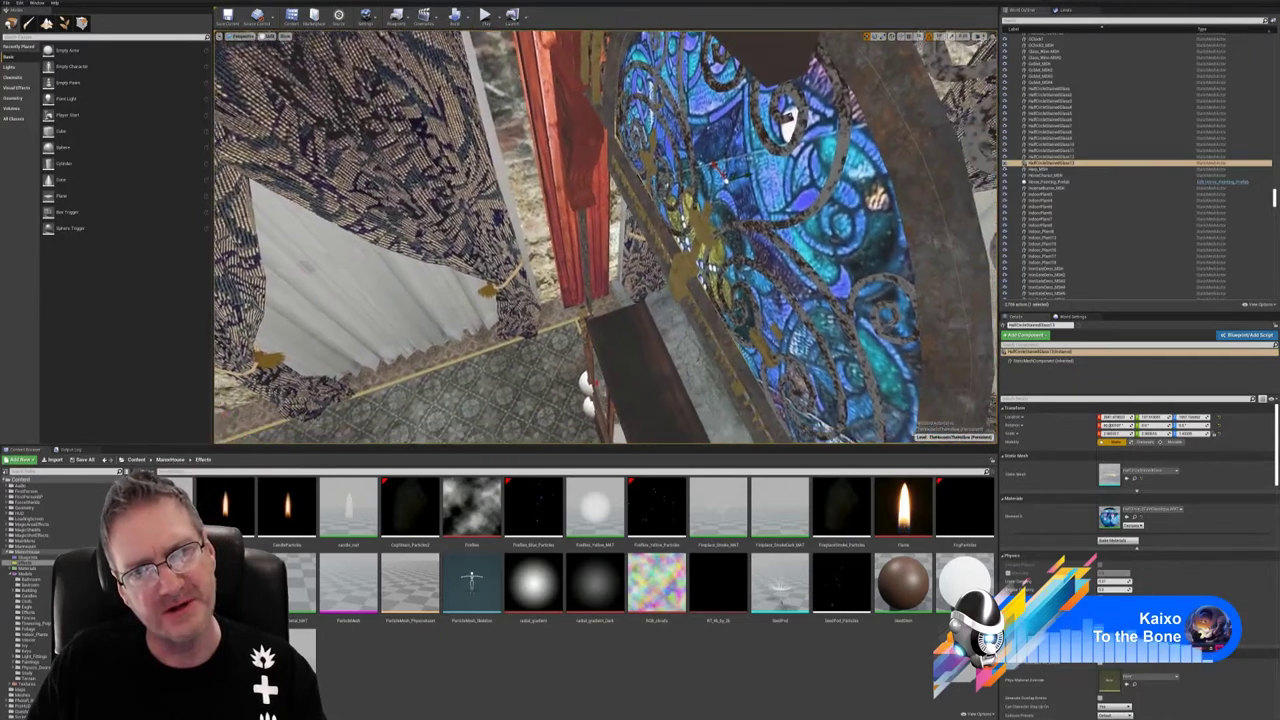
right_click_drag(545, 197, 544, 197)
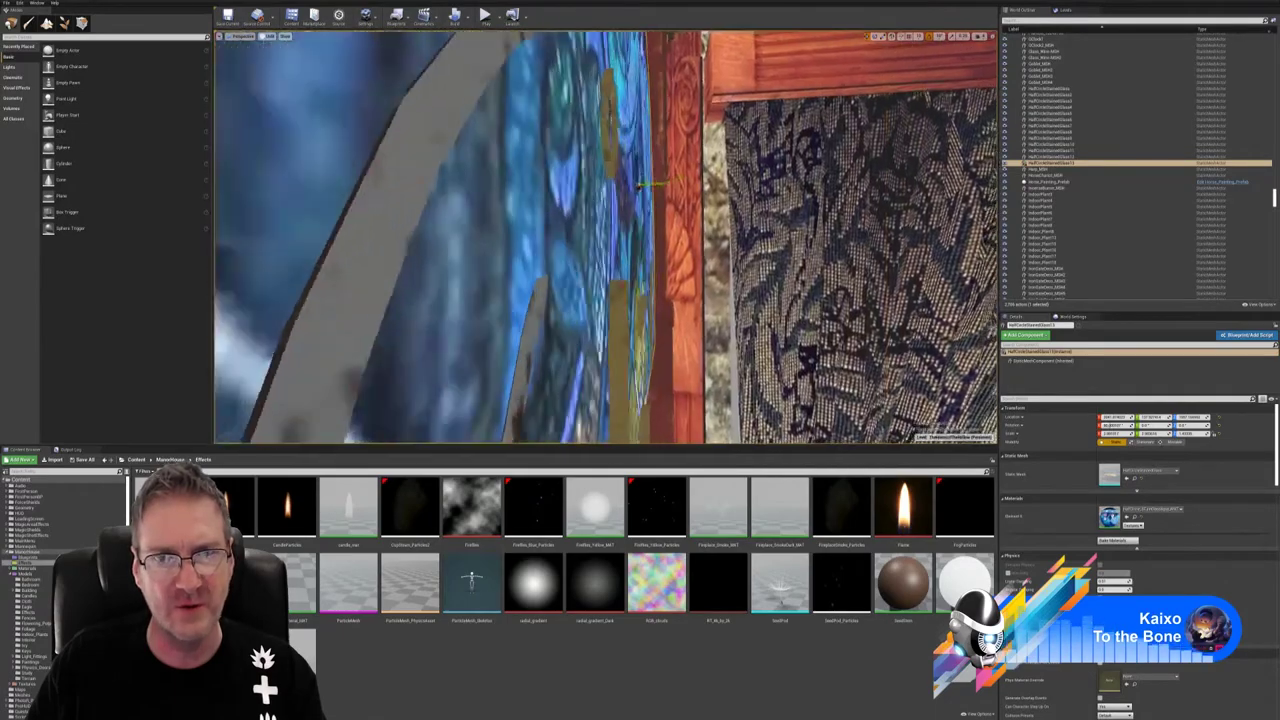
right_click_drag(606, 237, 618, 200)
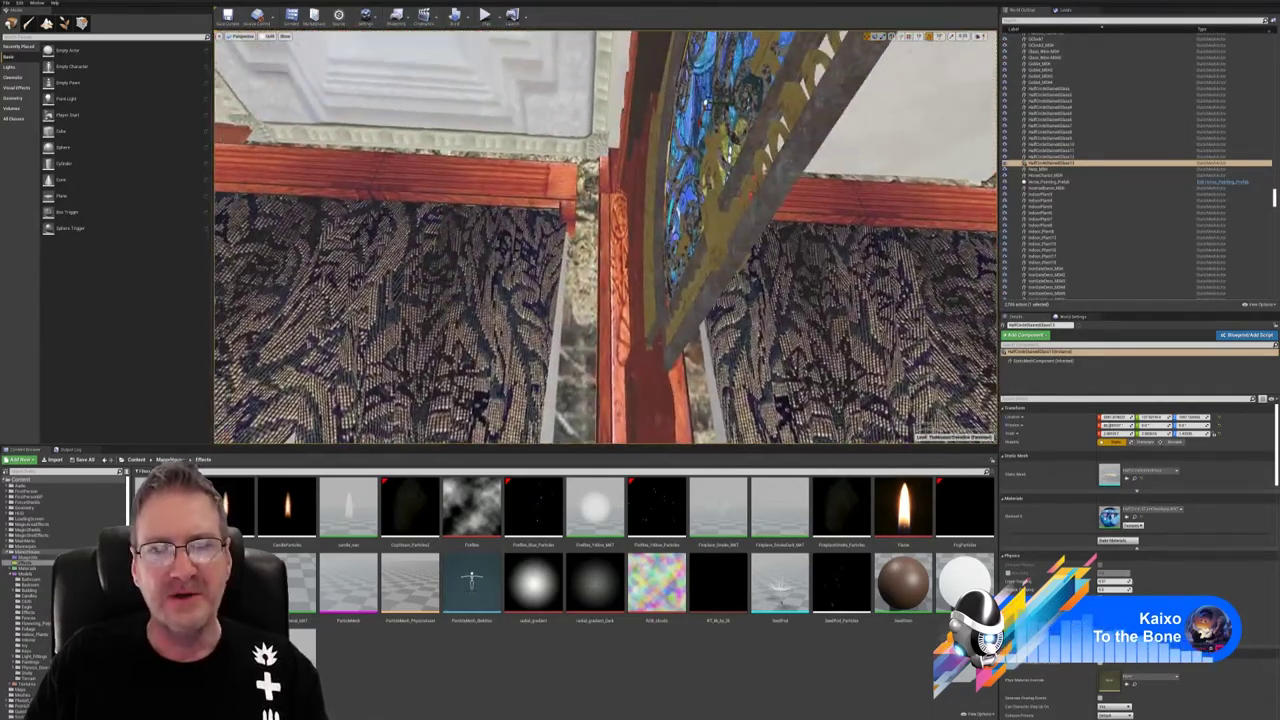
left_click(758, 211)
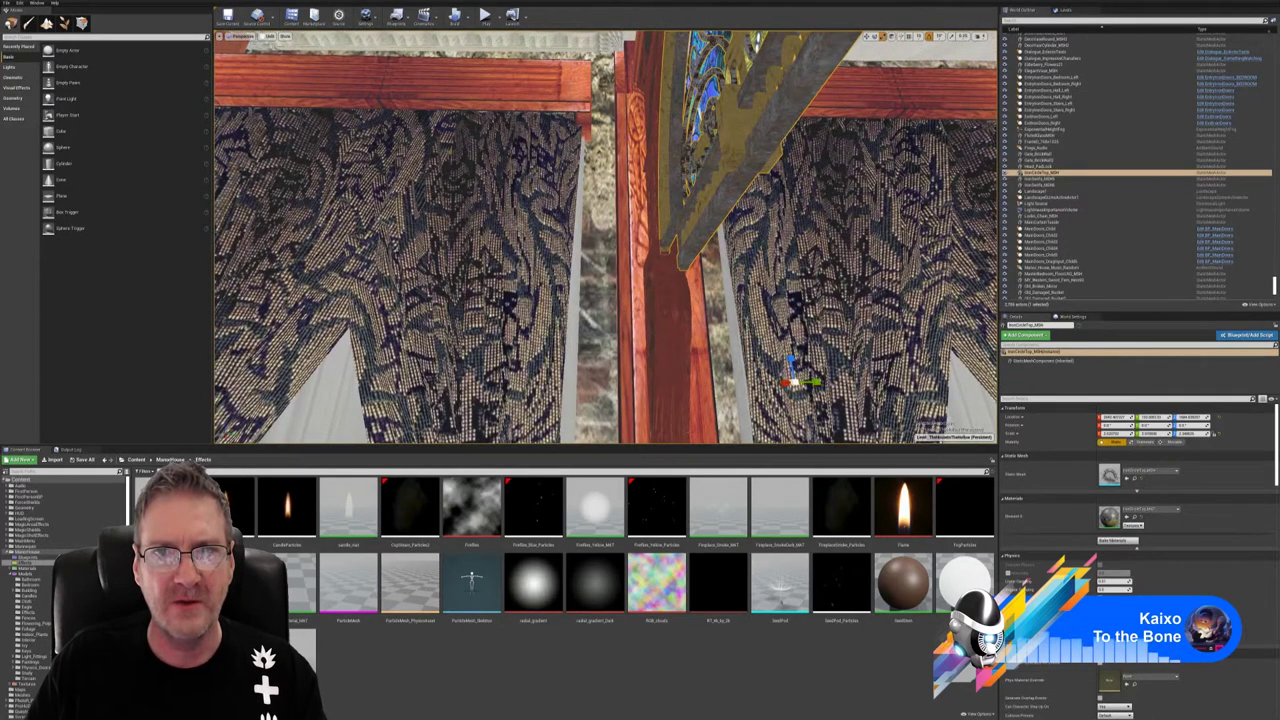
key("w")
right_click_drag(606, 237, 695, 205)
- Shift the half-circle stained glass along its depth axis toward the middle of the ironwork, checking both faces
left_click(725, 235)
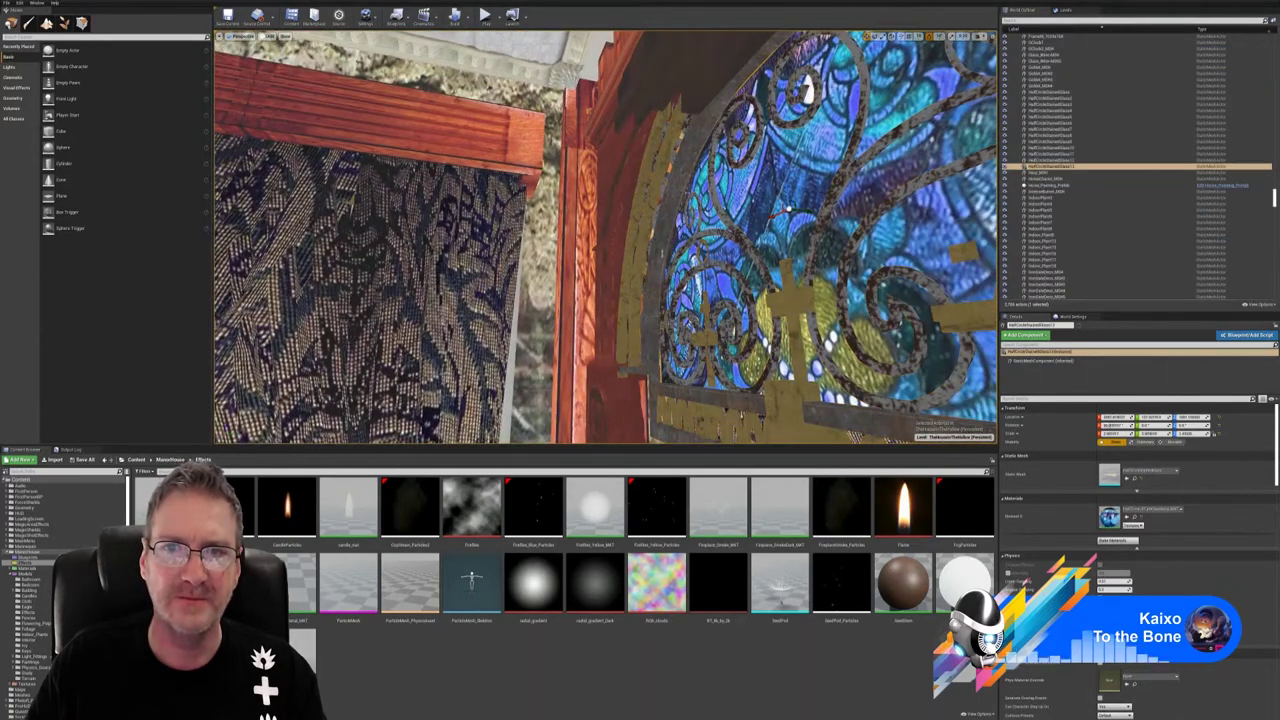
right_click_drag(788, 208, 707, 198)
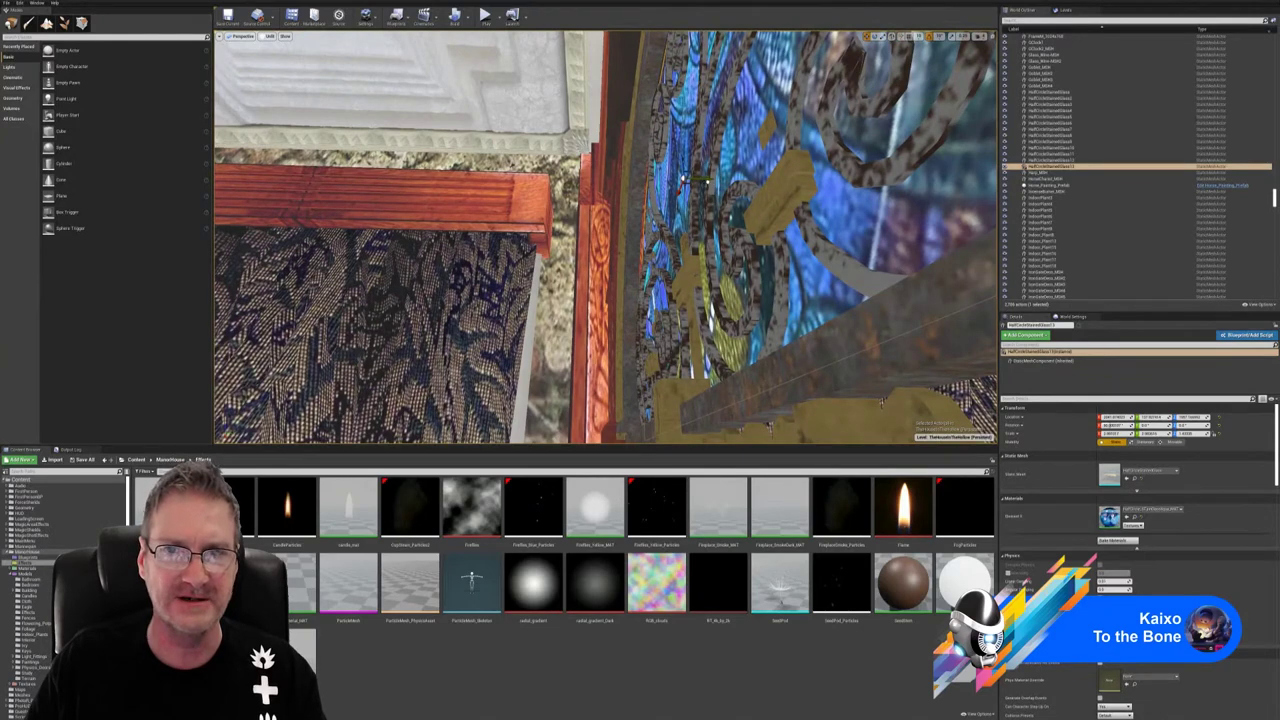
left_click(683, 178)
left_click(683, 178)
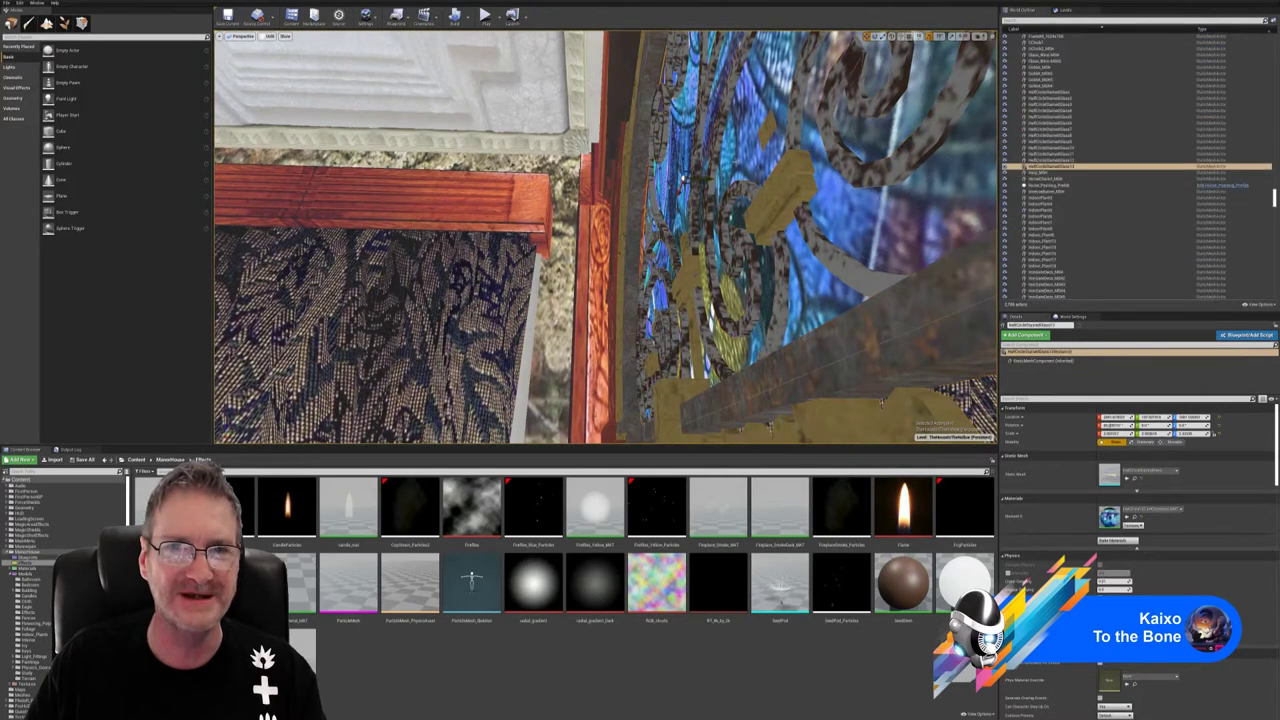
left_click_drag(700, 179, 705, 178)
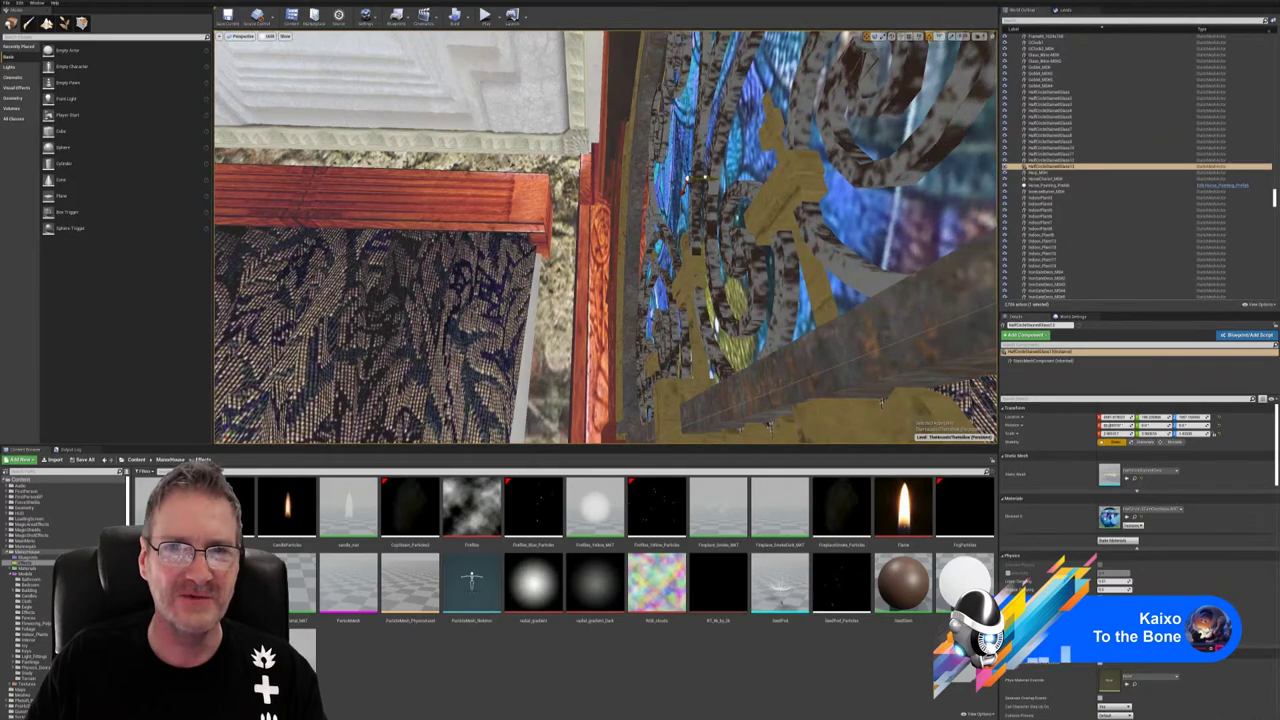
right_click_drag(622, 258, 758, 254)
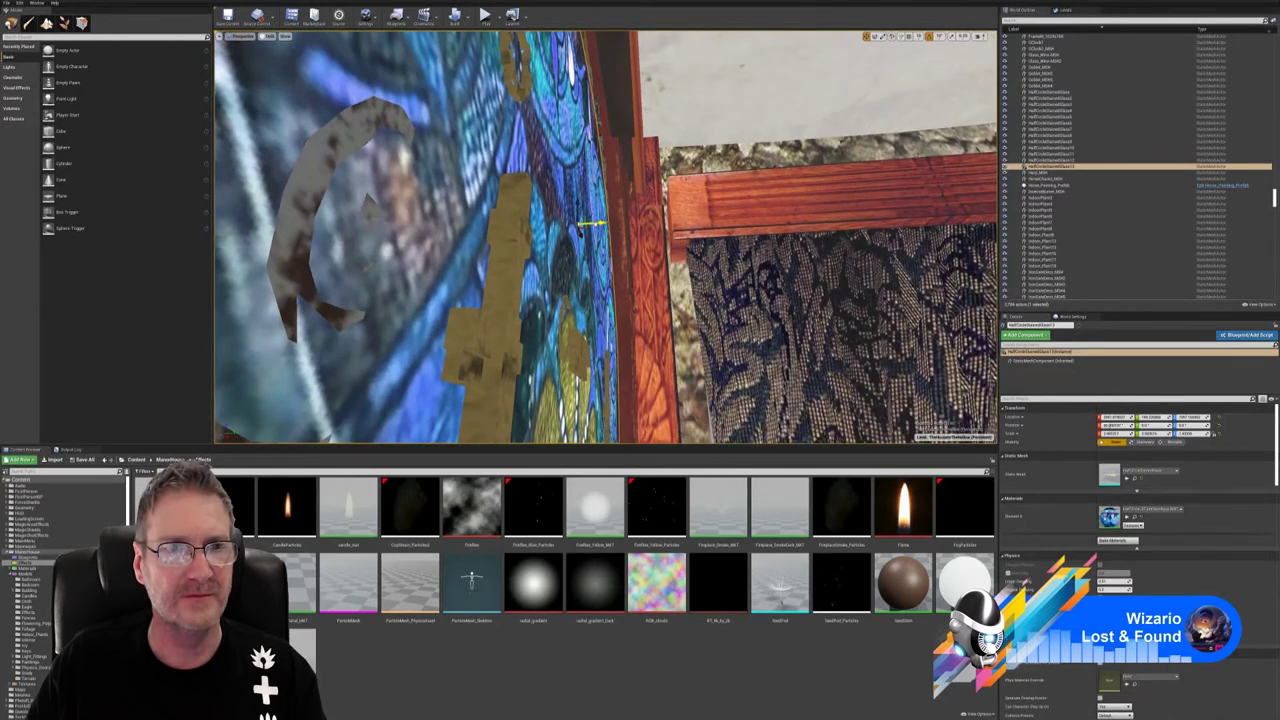
left_click_drag(598, 223, 595, 223)
right_click_drag(596, 224, 612, 240)
left_click_drag(676, 140, 677, 183, "alt")
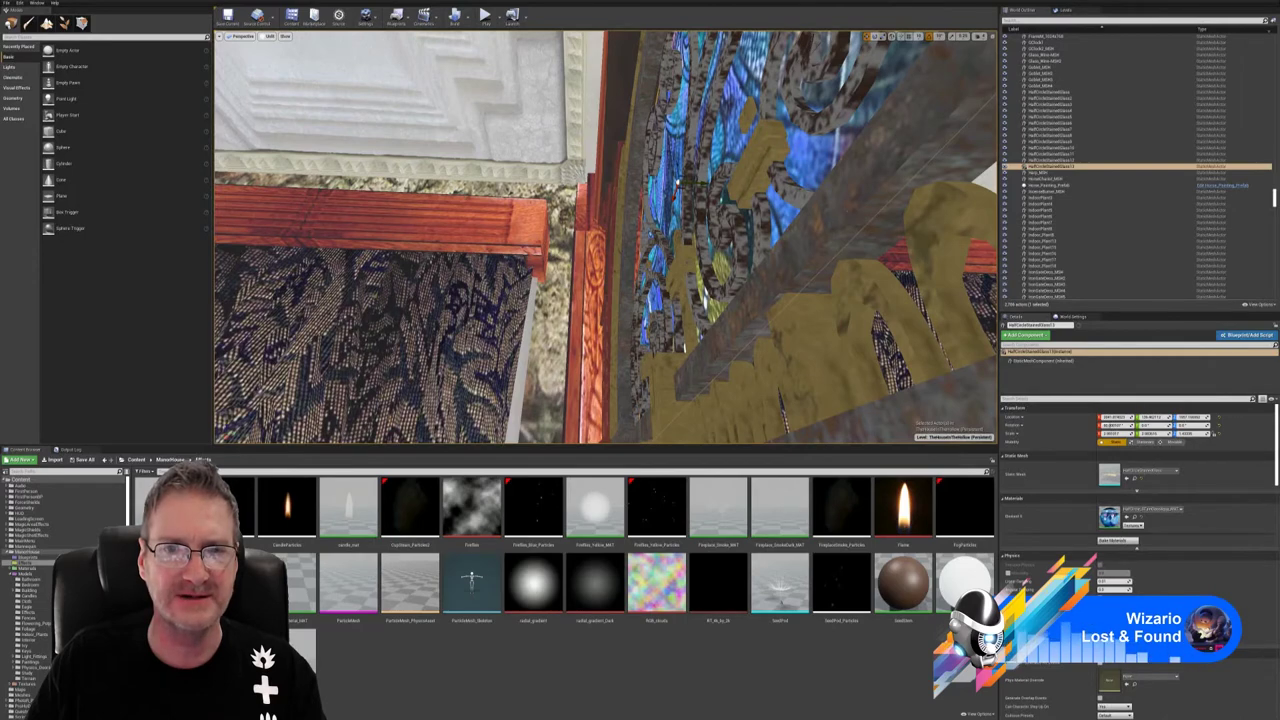
- Scale the iron arch frame up along its depth axis so its scrollwork is thicker around the glass
left_click(912, 217)
left_click(883, 37)
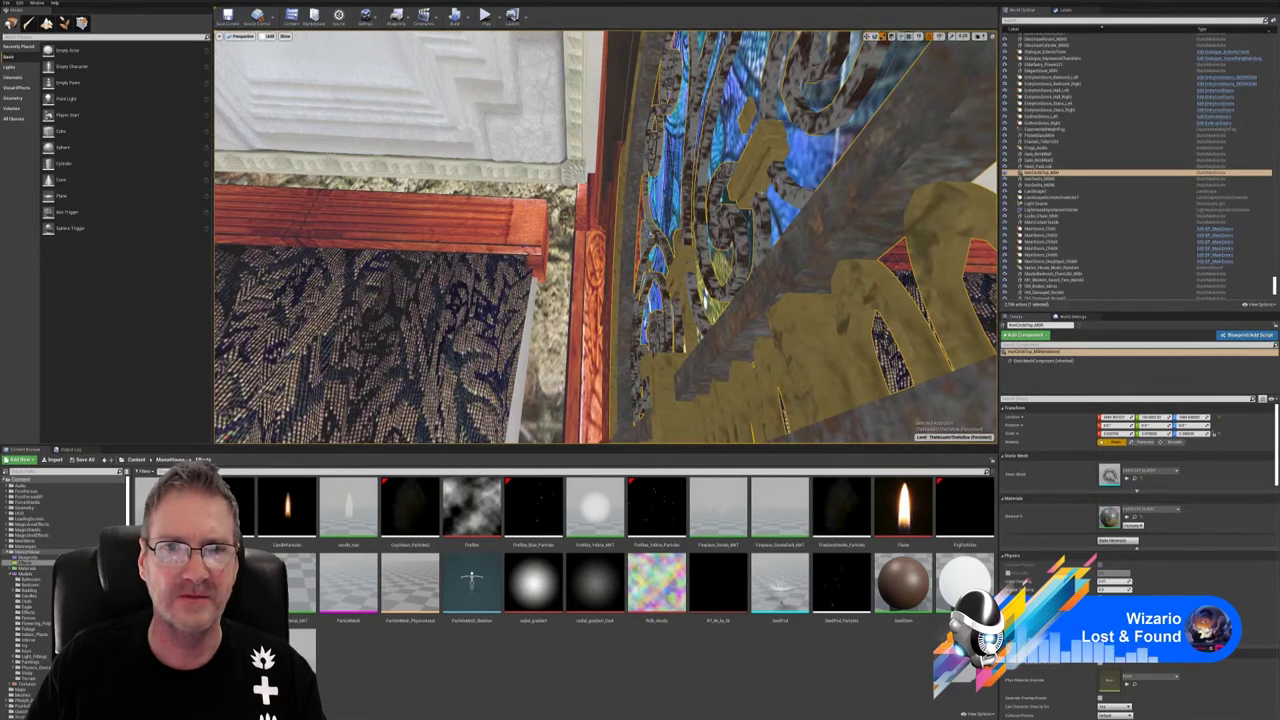
right_click_drag(778, 276, 760, 308)
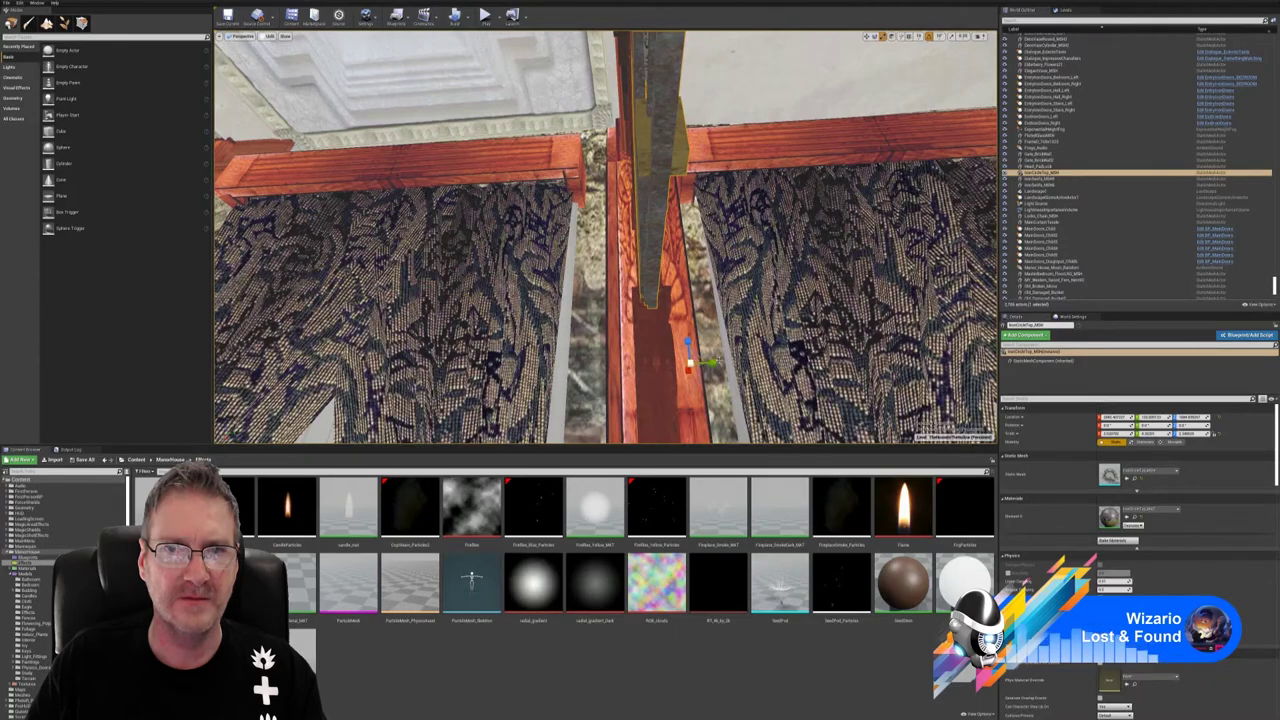
left_click(868, 37)
right_click_drag(776, 180, 668, 195)
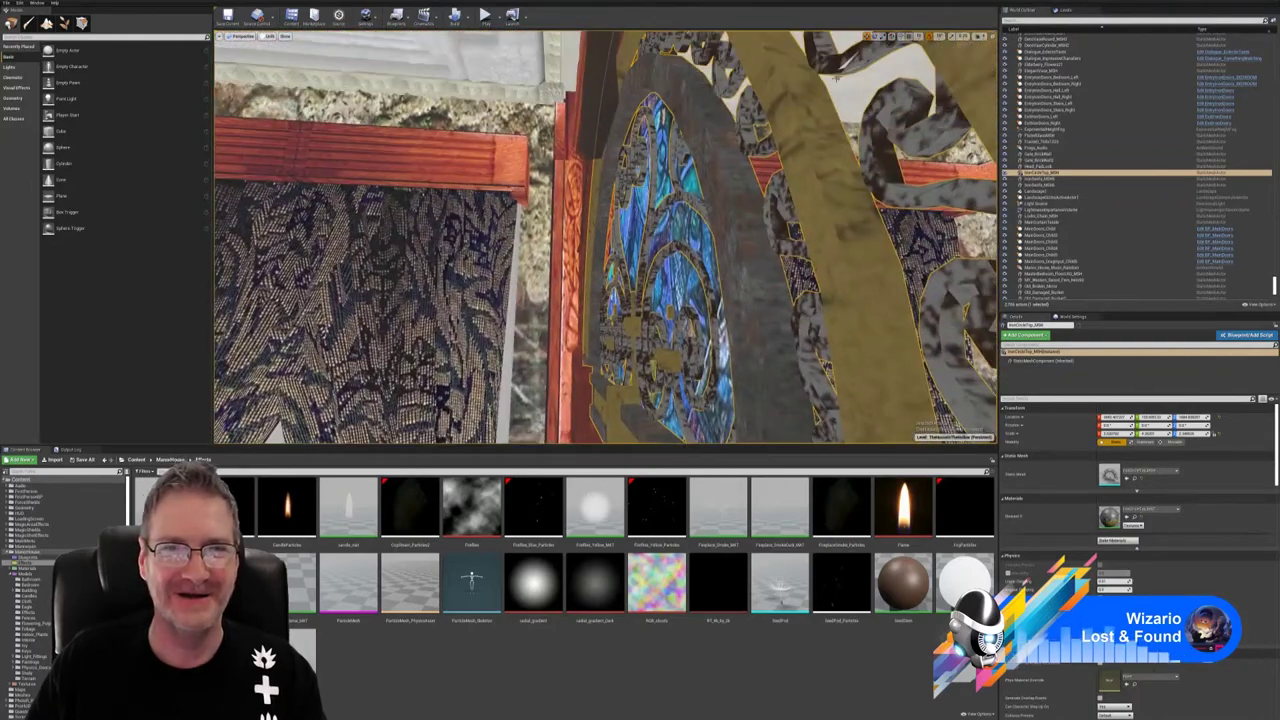
- Select the stained glass again and inspect its depth against the thickened ironwork from both sides
left_click(697, 236)
right_click_drag(648, 257, 698, 186)
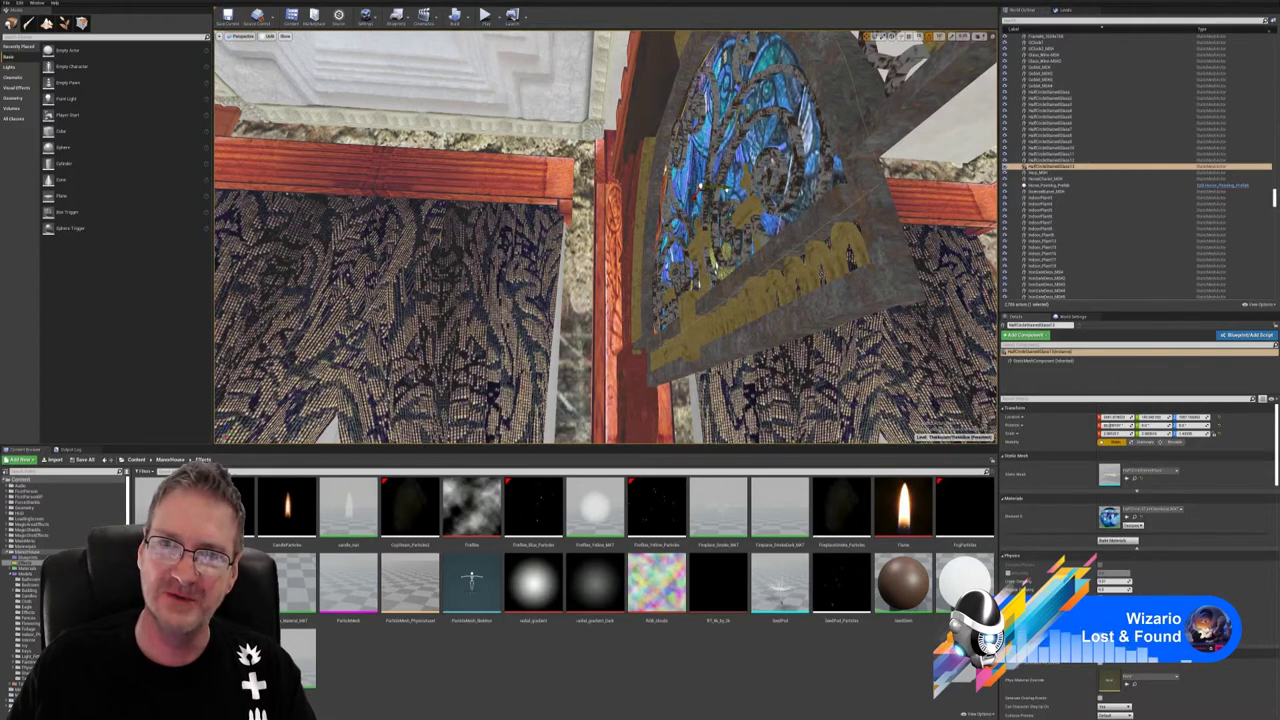
right_click_drag(788, 342, 738, 268)
right_click_drag(705, 185, 705, 185)
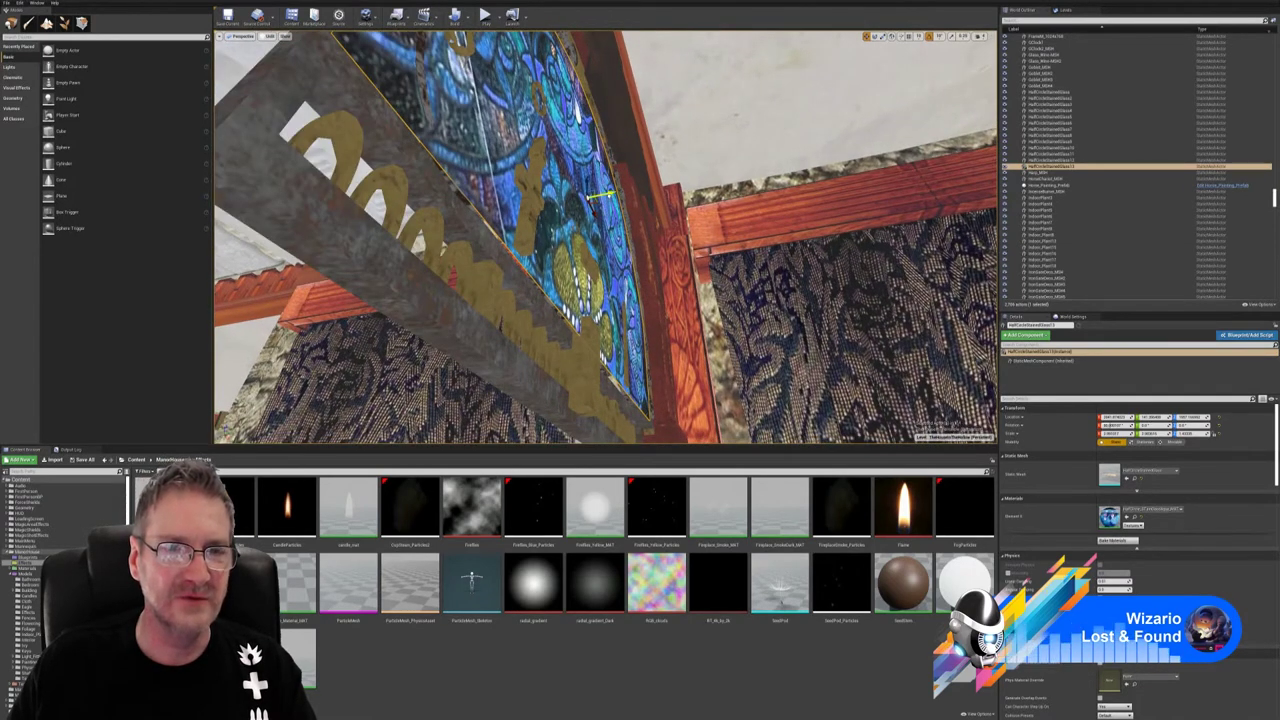
right_click_drag(705, 185, 705, 185)
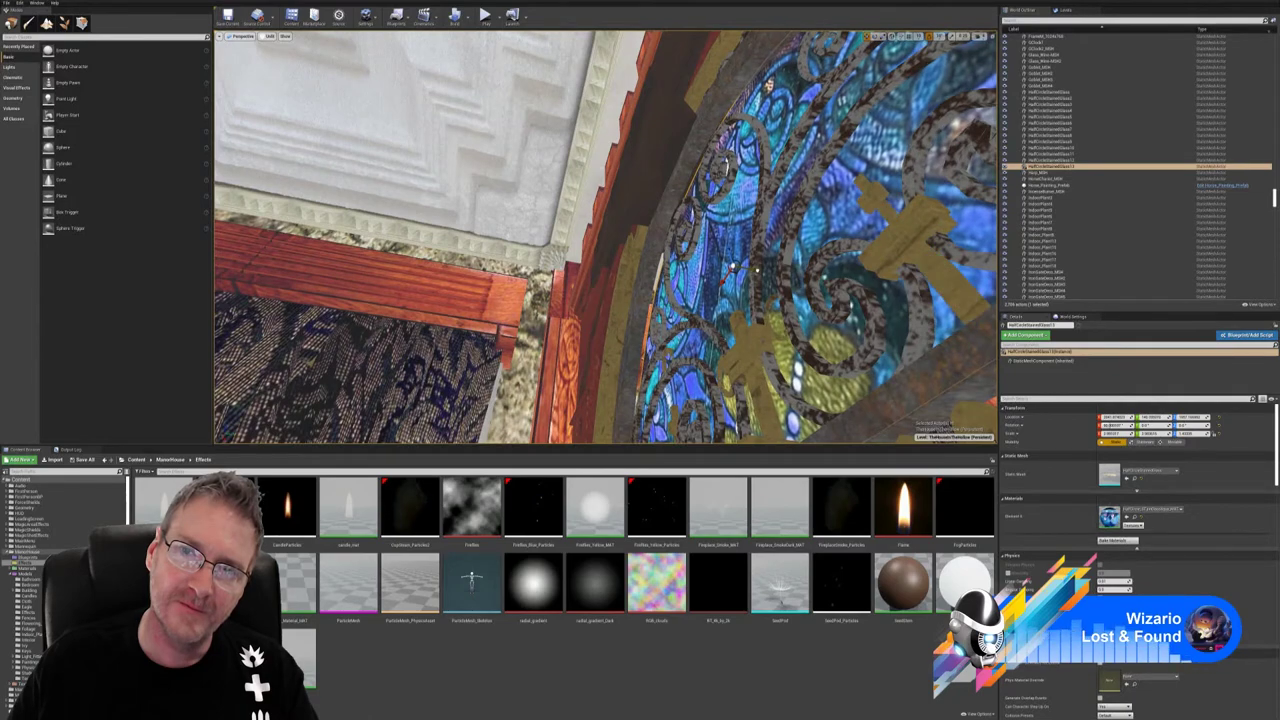
right_click_drag(606, 238, 404, 240)
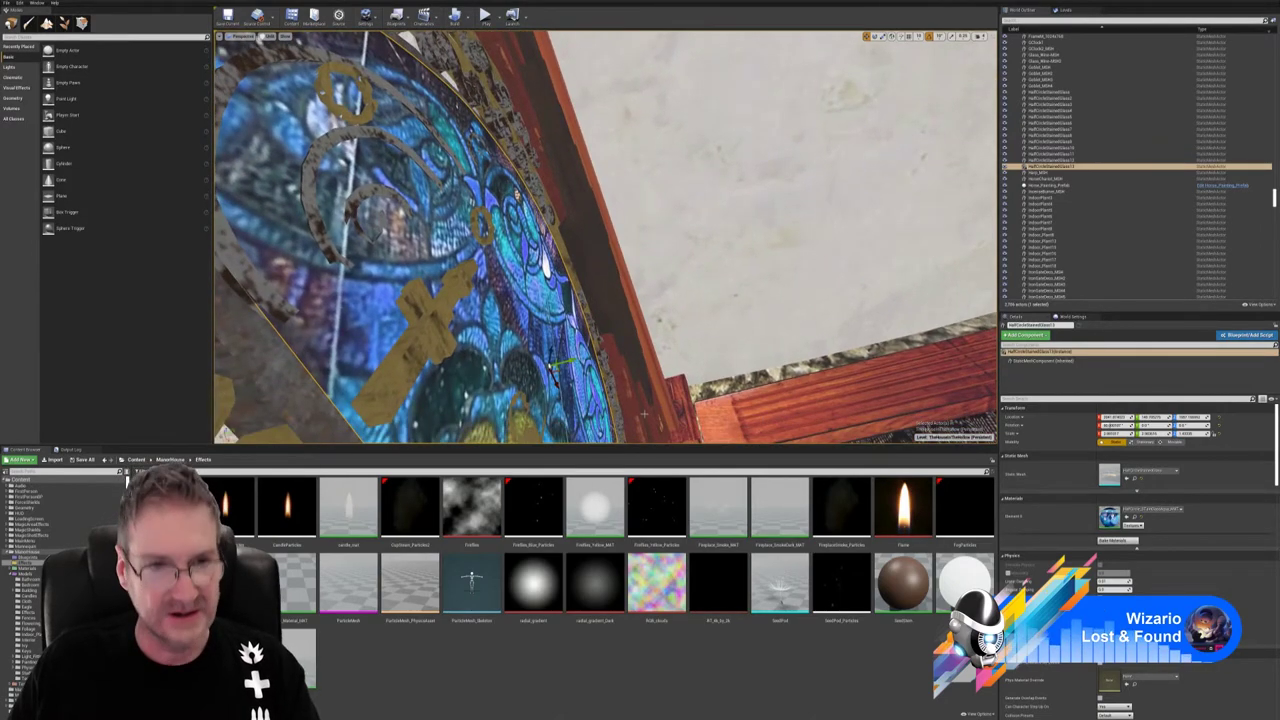
- Undo the last change and nudge the stained glass along its depth axis to centre it between the scrollwork faces
key("ctrl+z")
right_click_drag(517, 195, 537, 250)
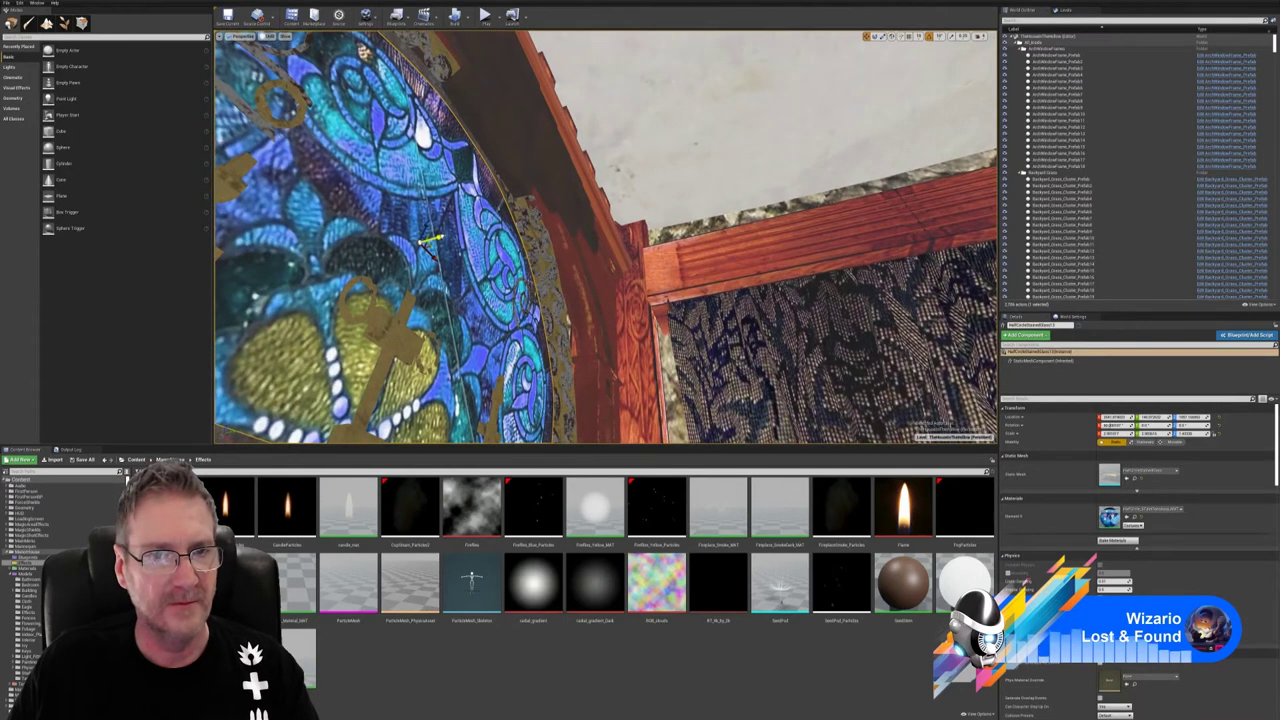
left_click_drag(435, 238, 428, 240)
right_click_drag(432, 240, 370, 236)
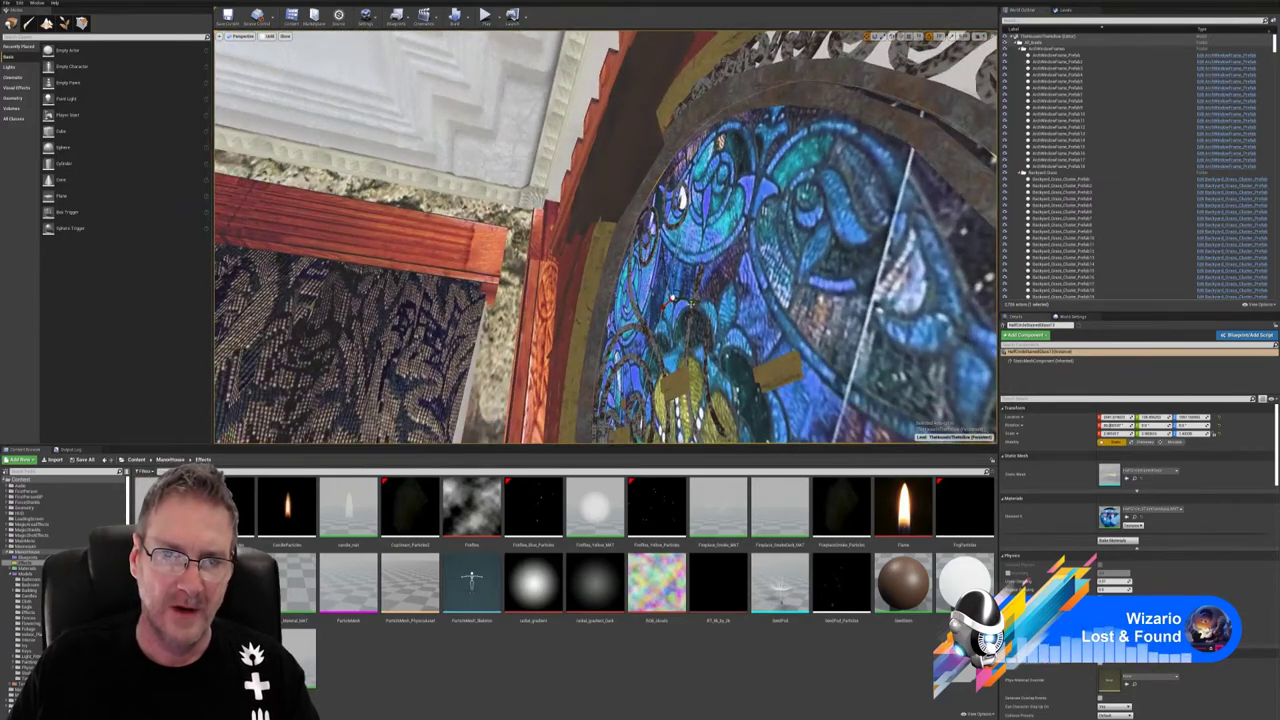
left_click_drag(692, 302, 697, 300)
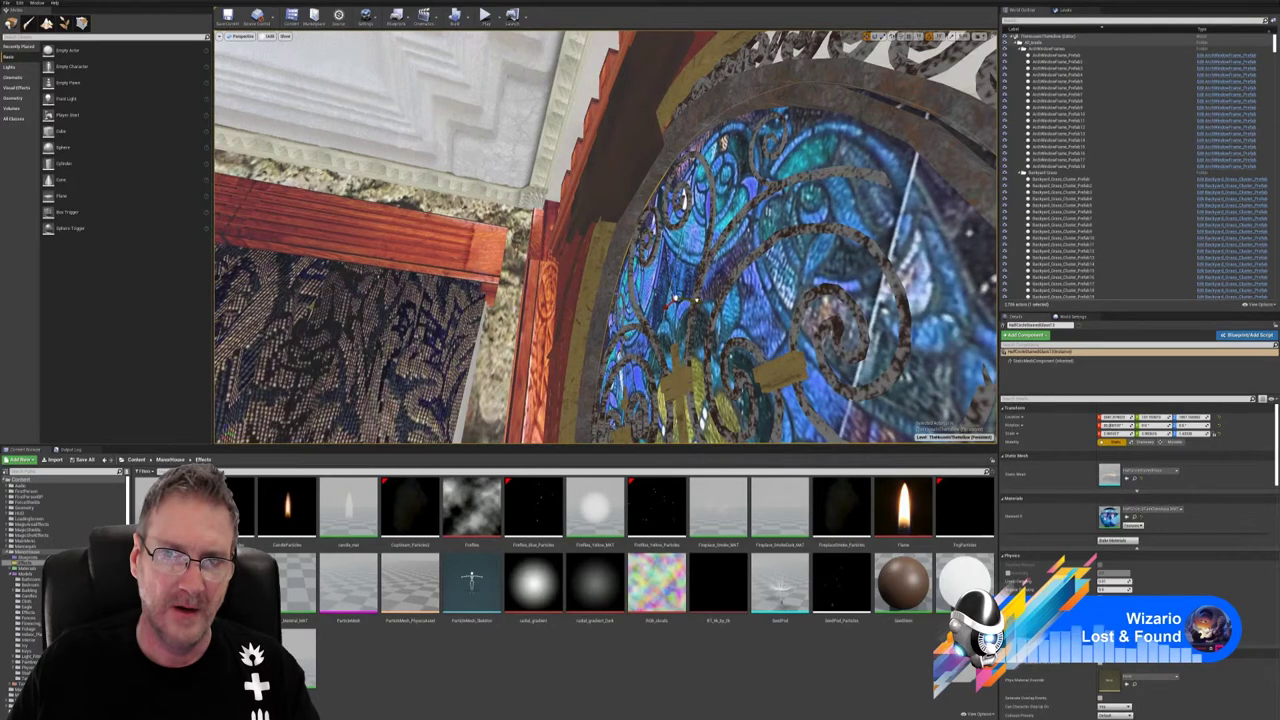
right_click_drag(697, 300, 718, 323)
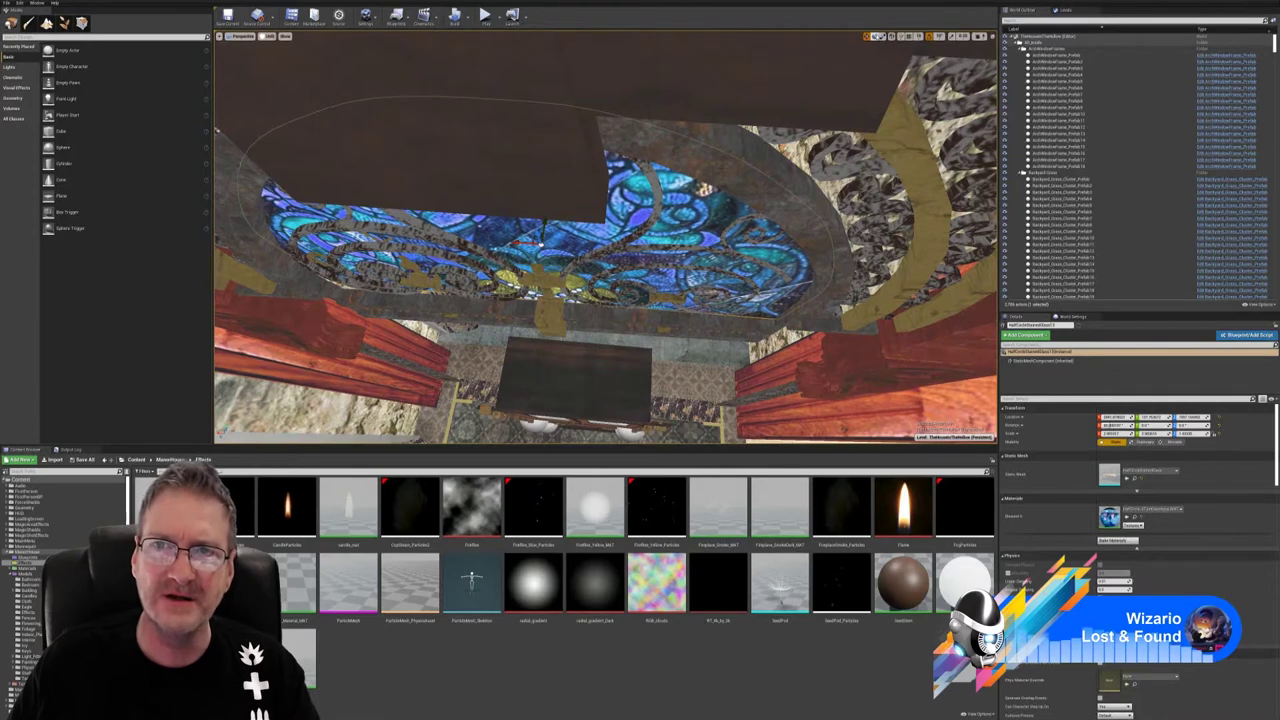
- Turn off rotation snapping and rotate the stained glass slightly to align it with the iron frame
left_click(875, 37)
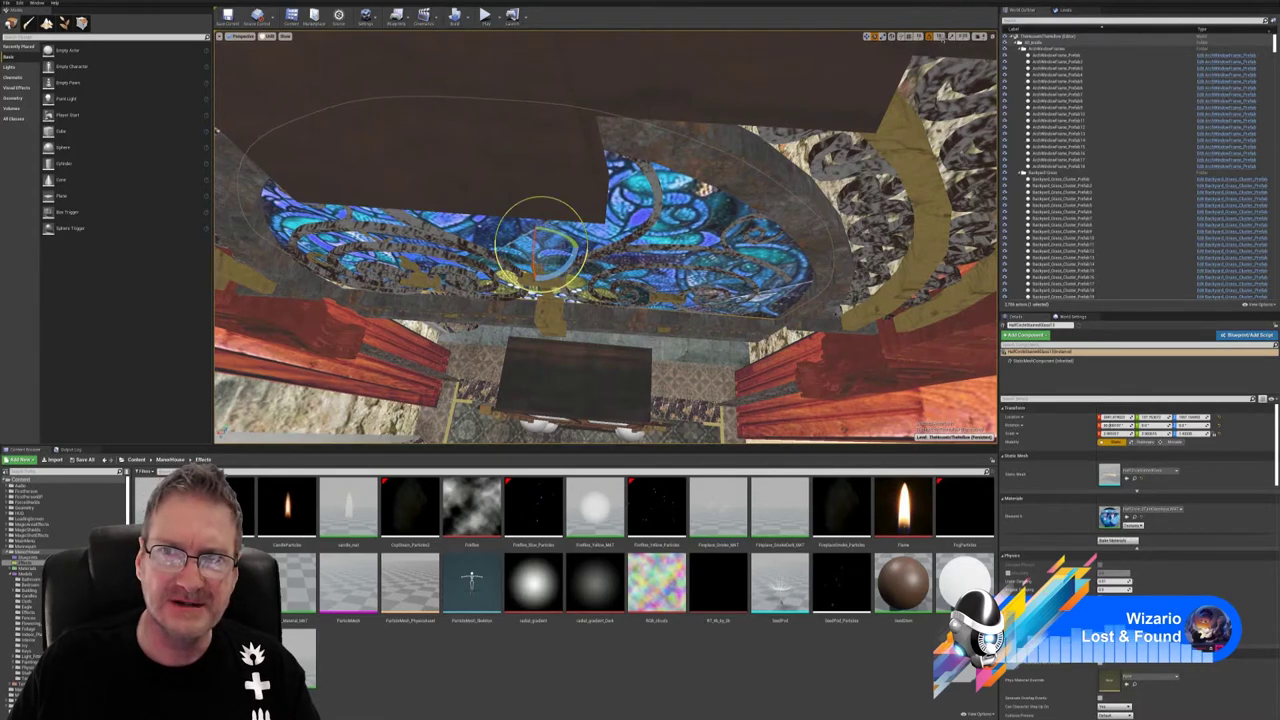
left_click(929, 37)
right_click_drag(586, 325, 612, 300)
scroll(593, 343, "up", 4)
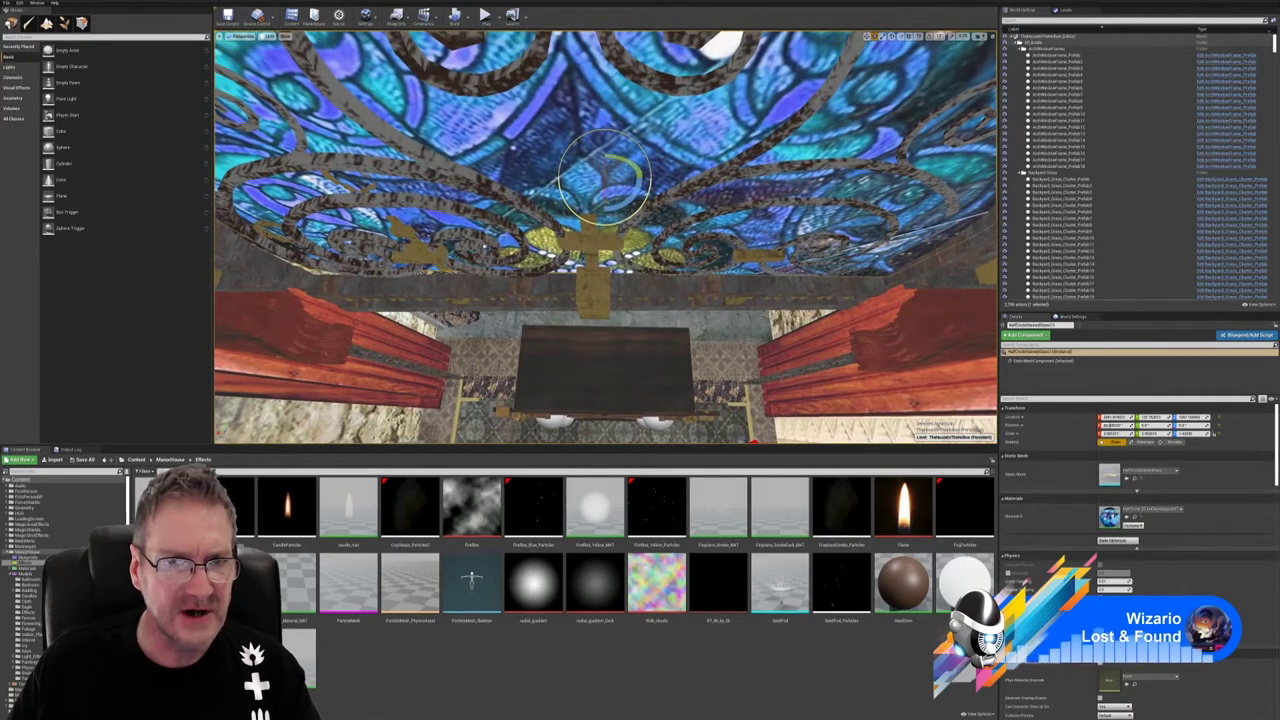
left_click_drag(629, 205, 627, 206)
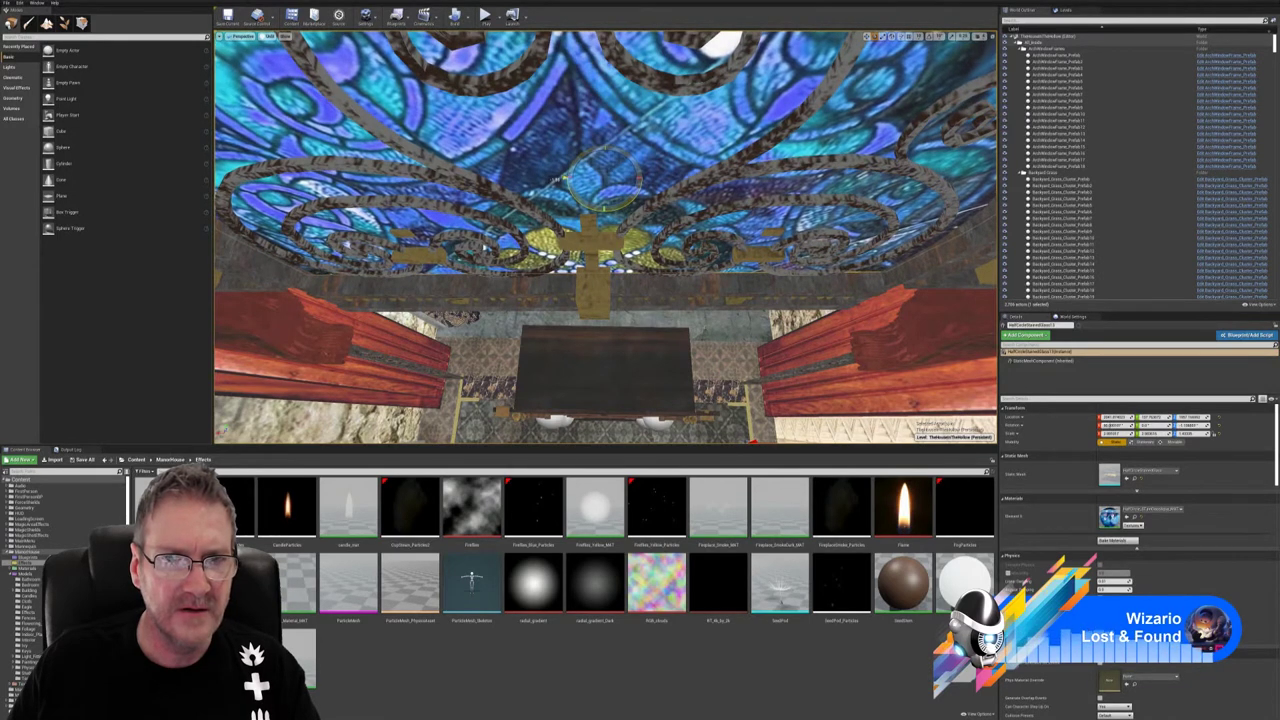
left_click_drag(638, 180, 636, 186)
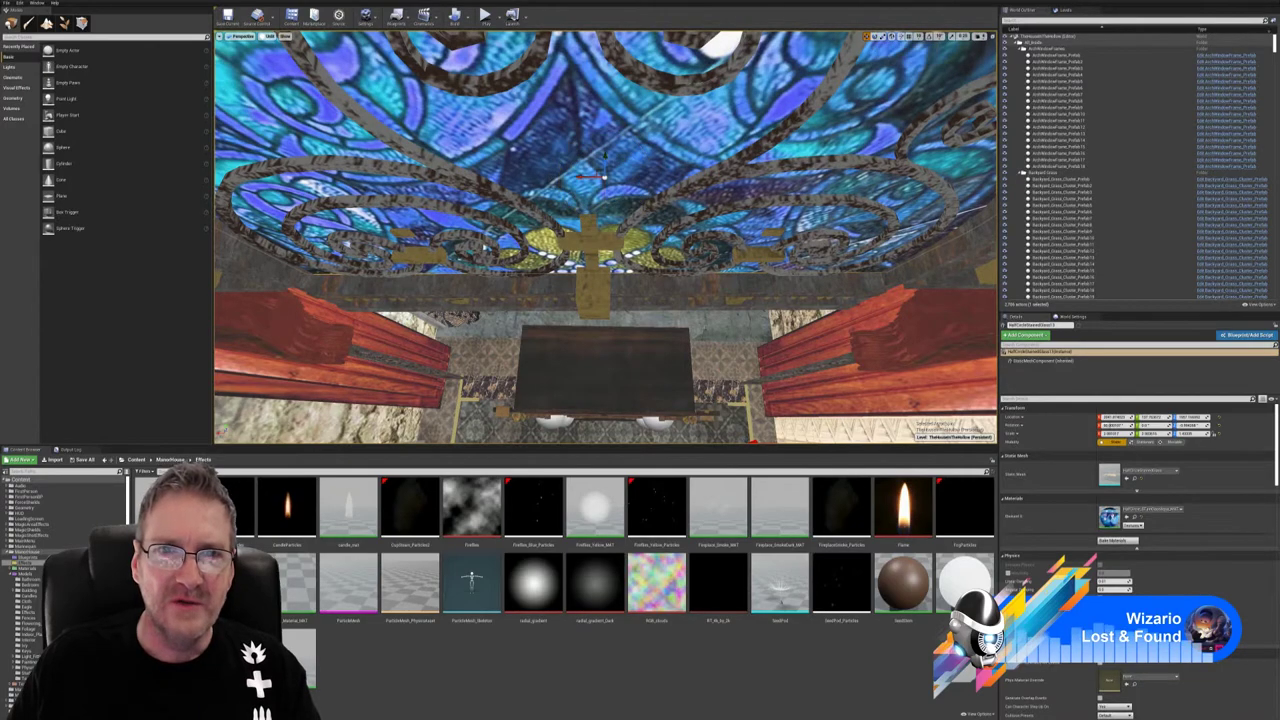
- Nudge the stained glass along its depth axis until it sits between the scrollwork faces, checking the fit from both sides
right_click_drag(485, 247, 620, 240)
right_click_drag(540, 263, 645, 235)
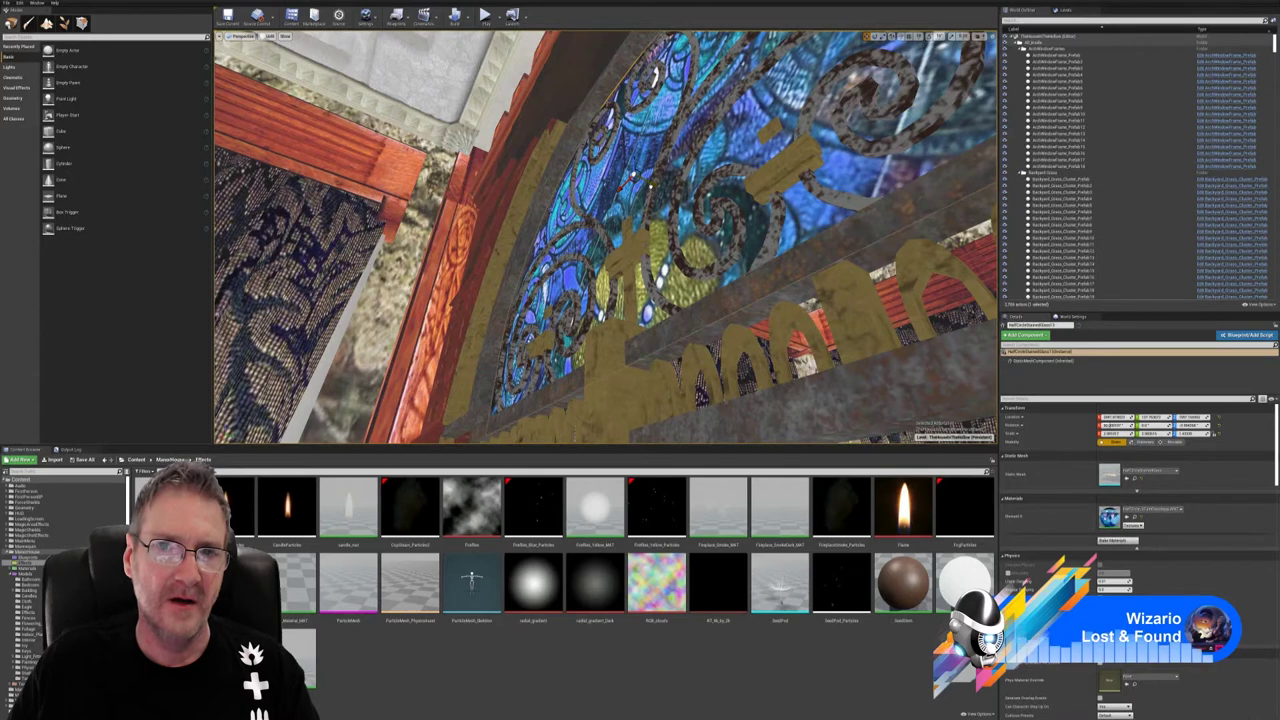
right_click_drag(645, 235, 650, 238)
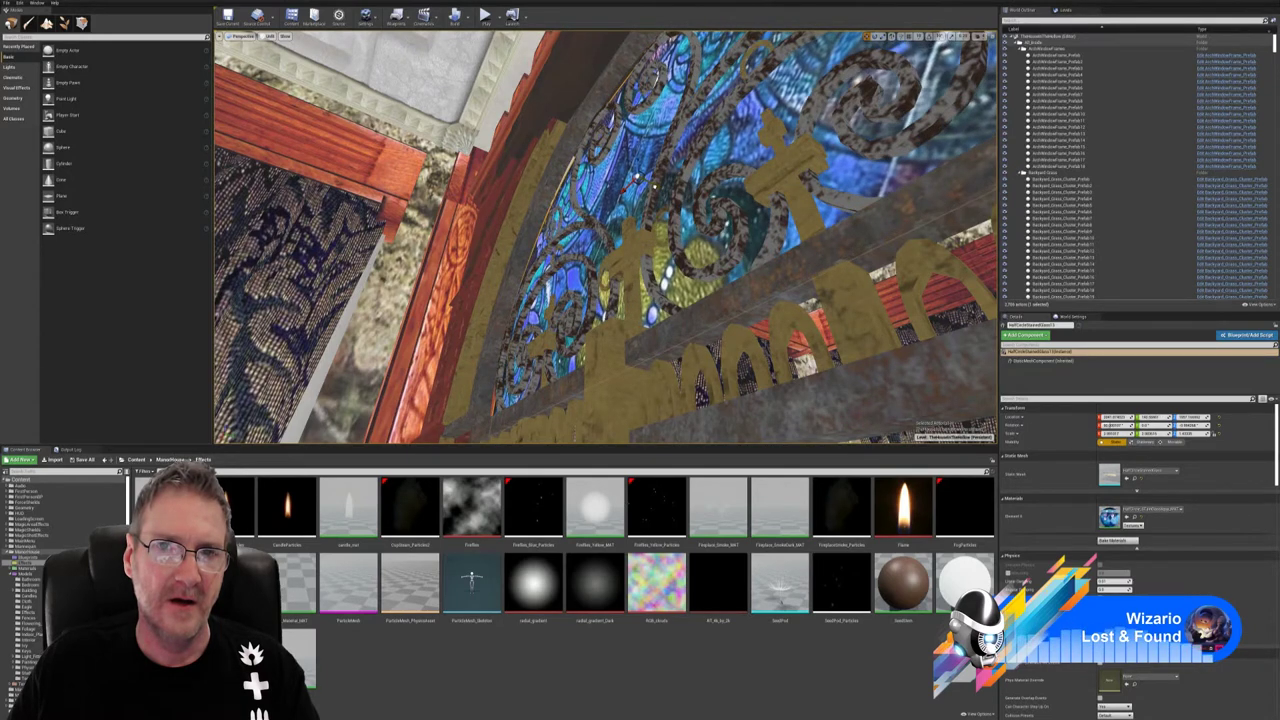
right_click_drag(650, 238, 540, 246)
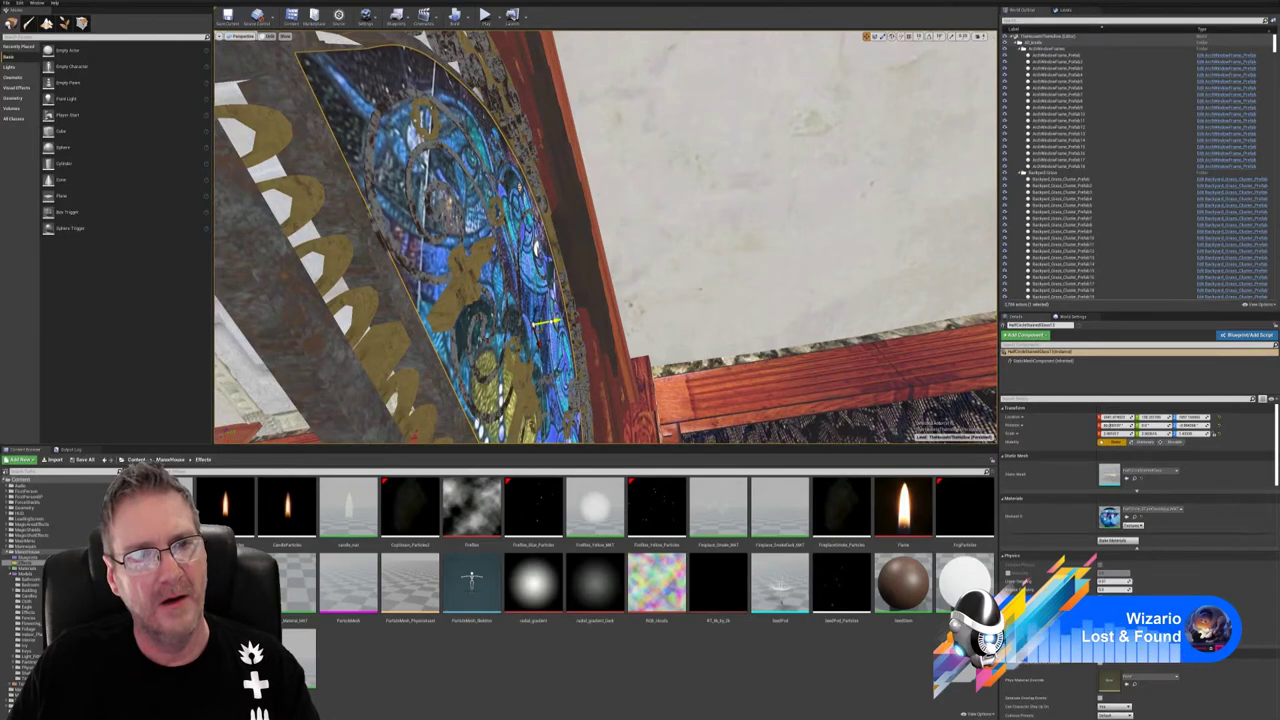
right_click_drag(545, 322, 520, 385)
right_click_drag(440, 258, 390, 238)
right_click_drag(520, 240, 500, 305)
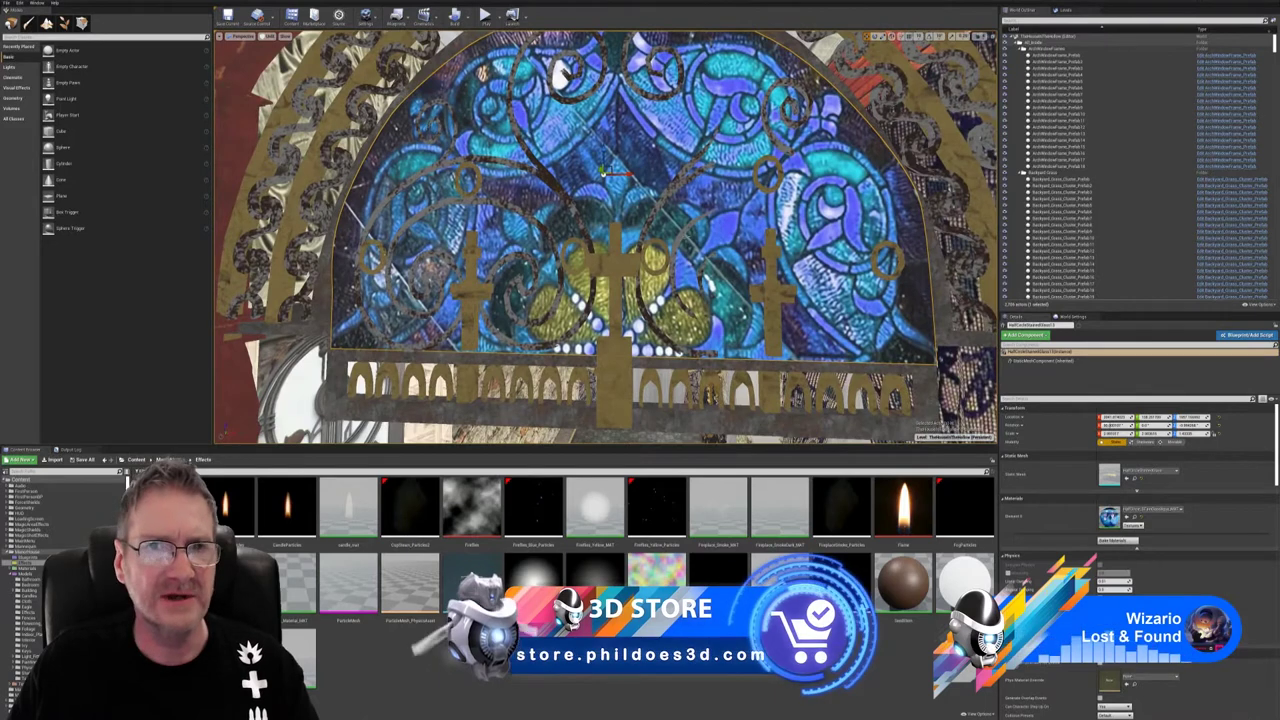
- Rotate the stained glass slightly to bring it parallel with the iron frame's scrollwork, and deselect it
left_click(881, 37)
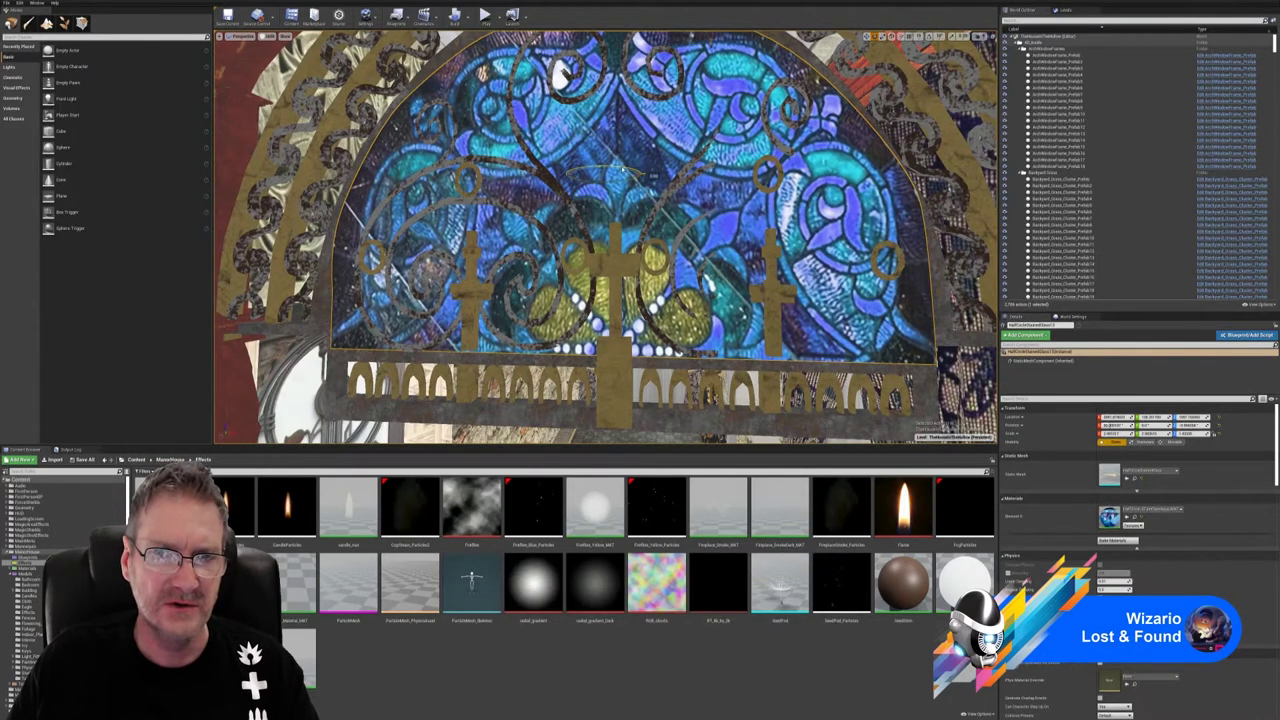
left_click_drag(622, 170, 627, 172)
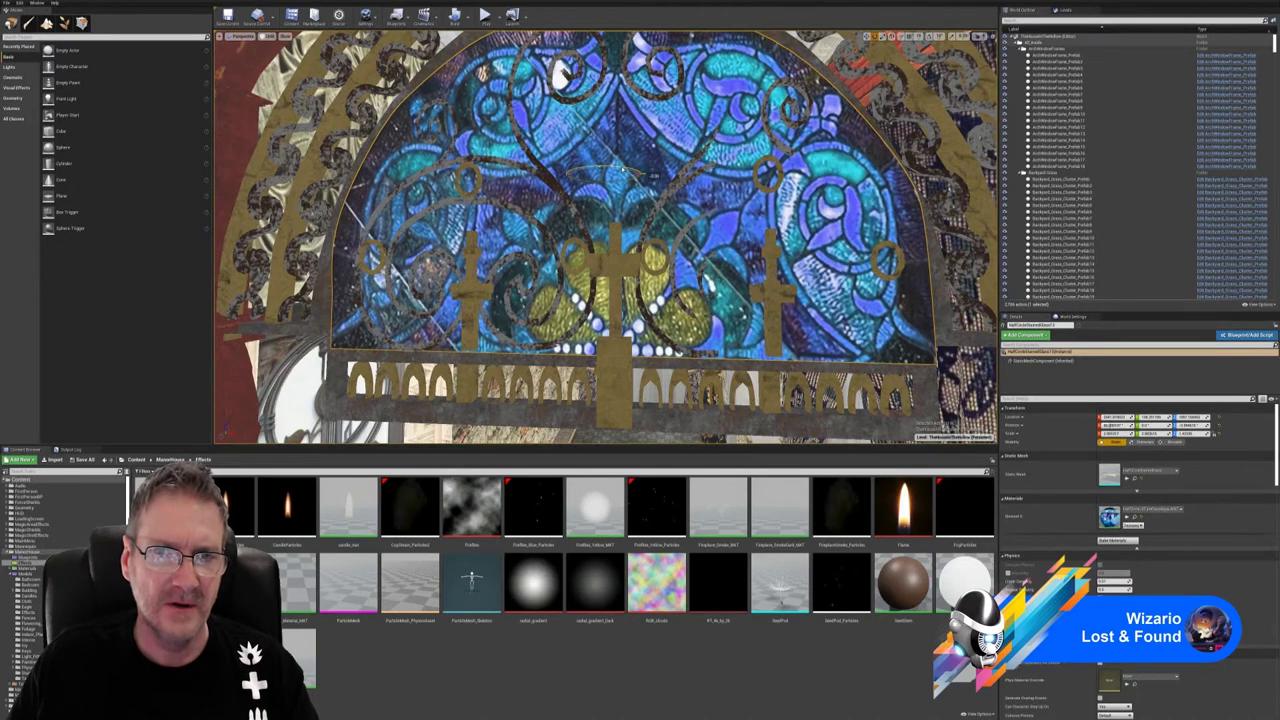
mouse_move(627, 172)
left_mouse_down()
mouse_move(645, 174)
mouse_move(628, 171)
left_mouse_up()
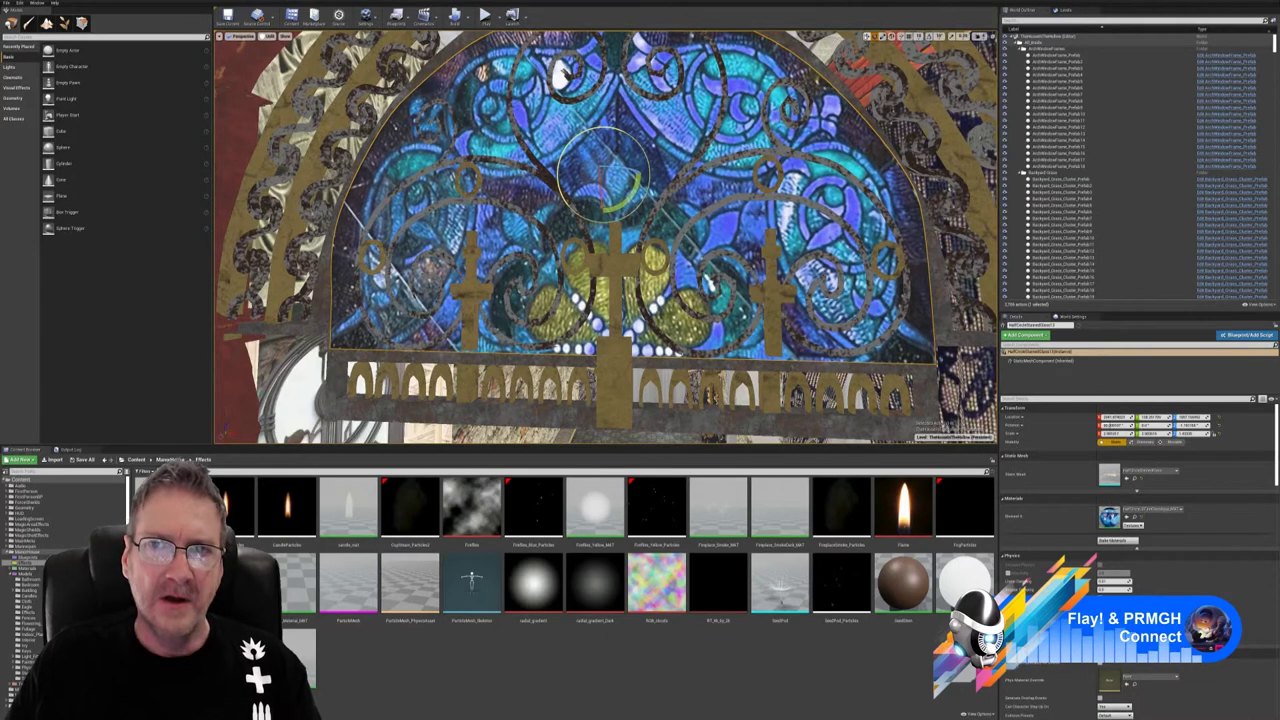
left_click(867, 37)
right_click_drag(740, 170, 790, 145)
key("s")
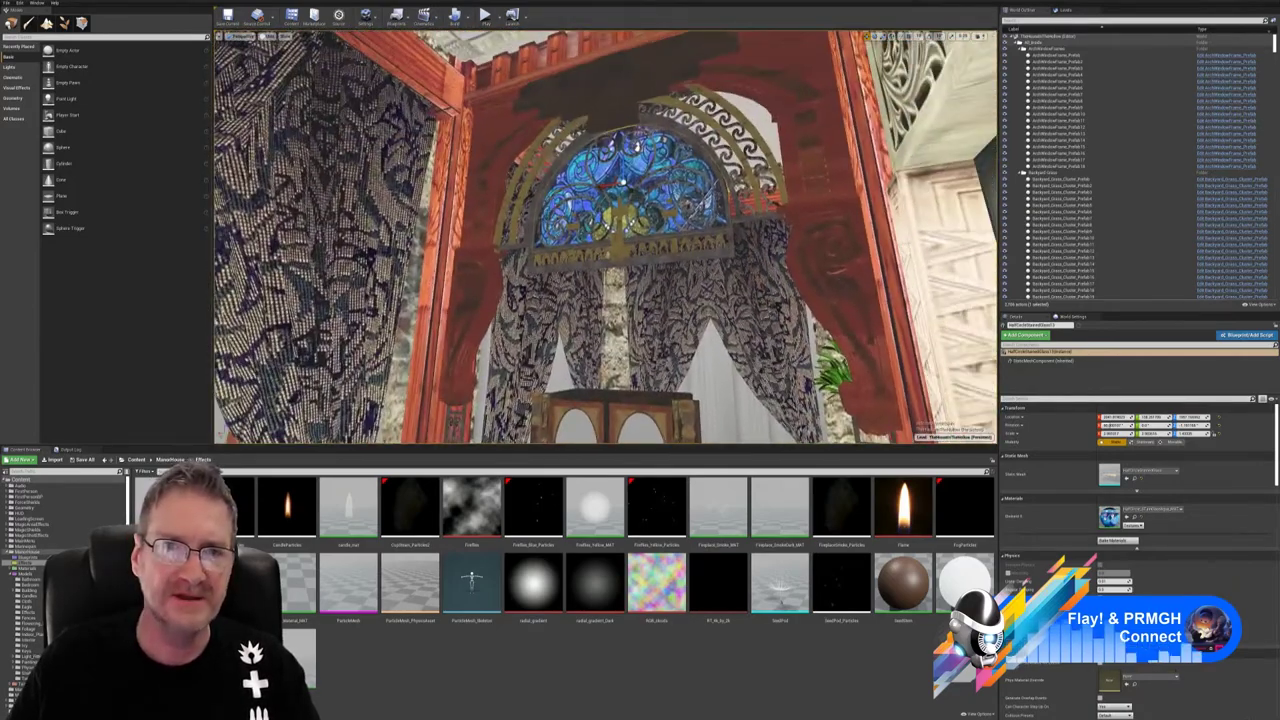
mouse_move(660, 407)
right_mouse_down()
mouse_move(610, 405)
mouse_move(750, 435)
mouse_move(660, 407)
right_mouse_up()
key("Escape")
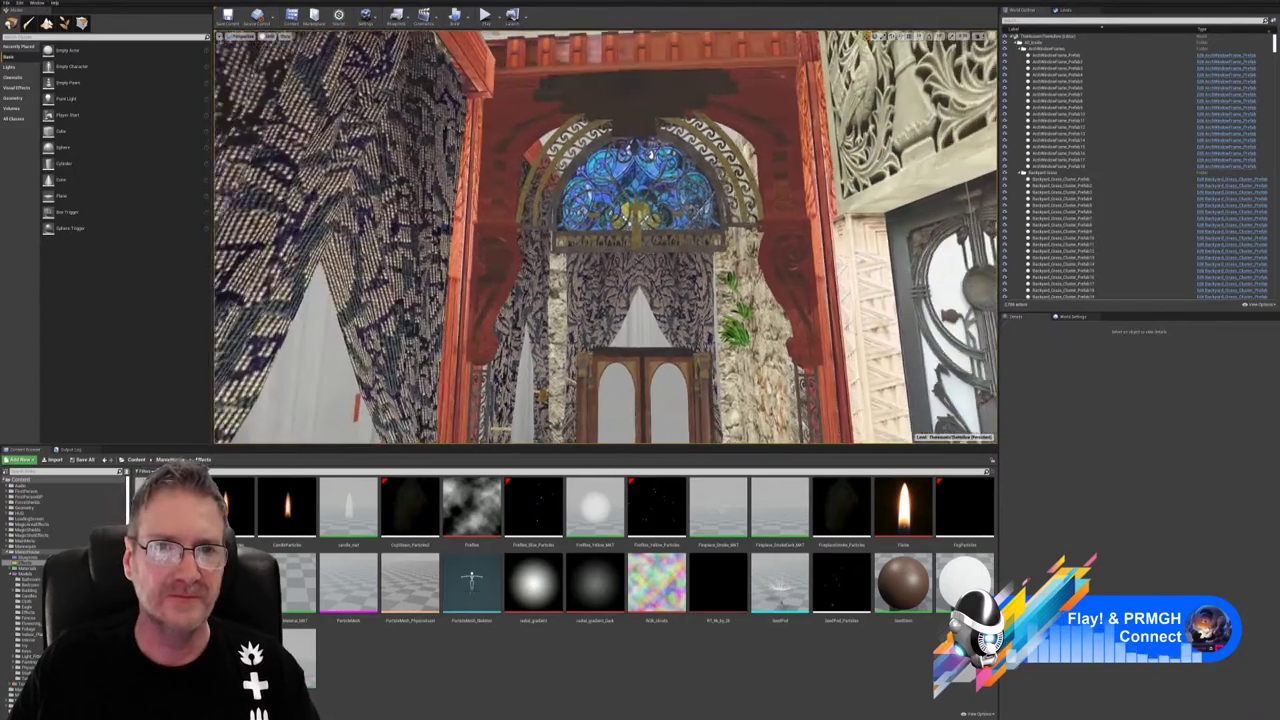
- Inspect the finished stained glass arch from a distance together with the wooden doorway and cabinet beneath it
right_click_drag(612, 234, 611, 205)
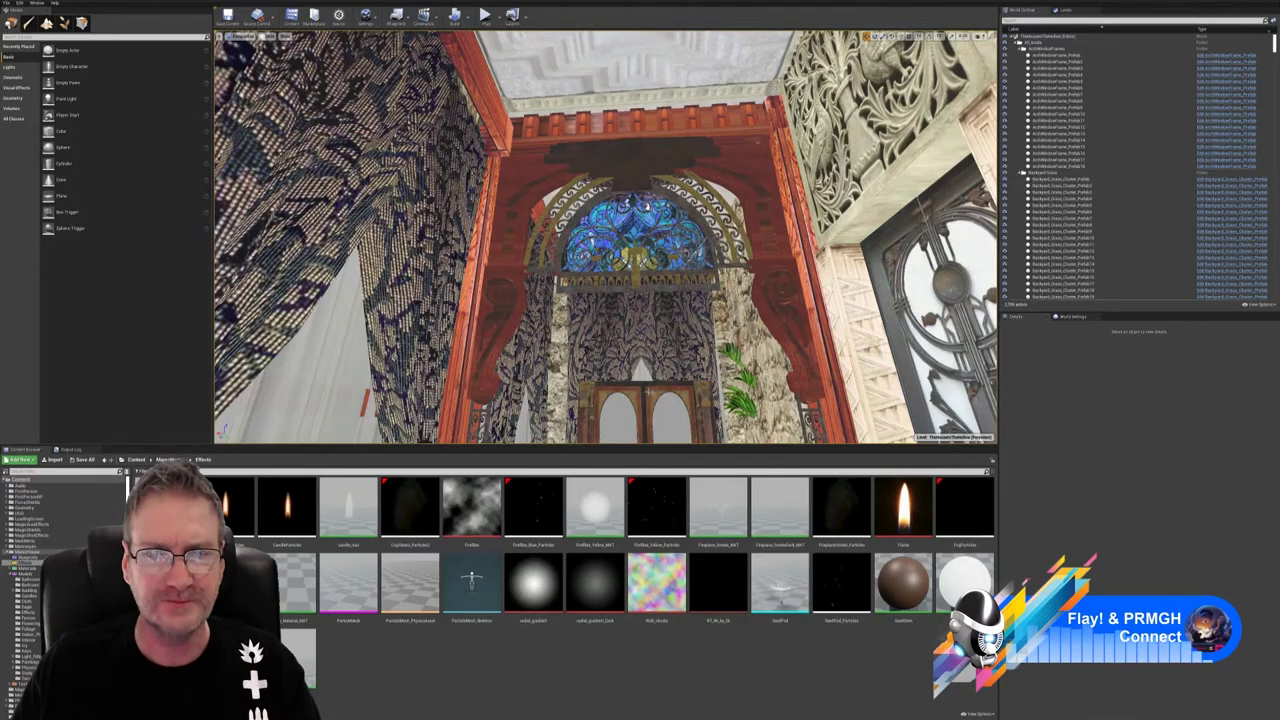
right_click_drag(648, 391, 810, 410)
right_click_drag(600, 382, 530, 376)
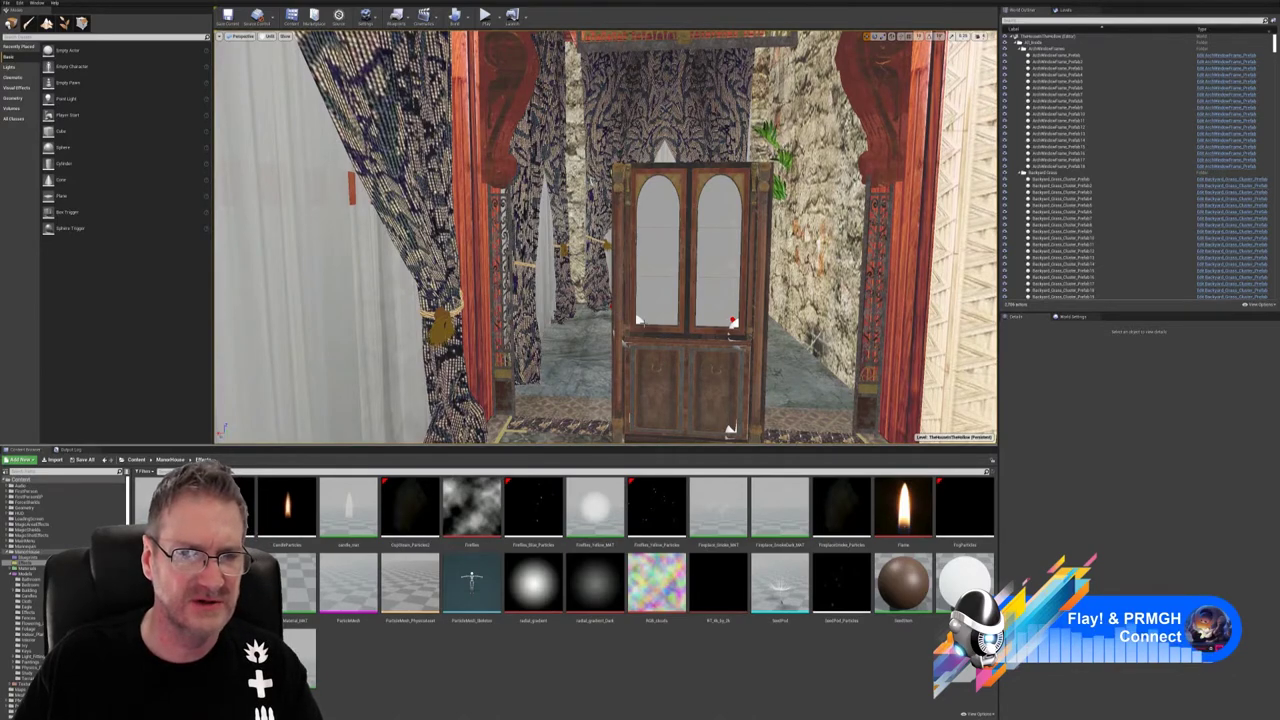
right_click_drag(606, 260, 682, 222)
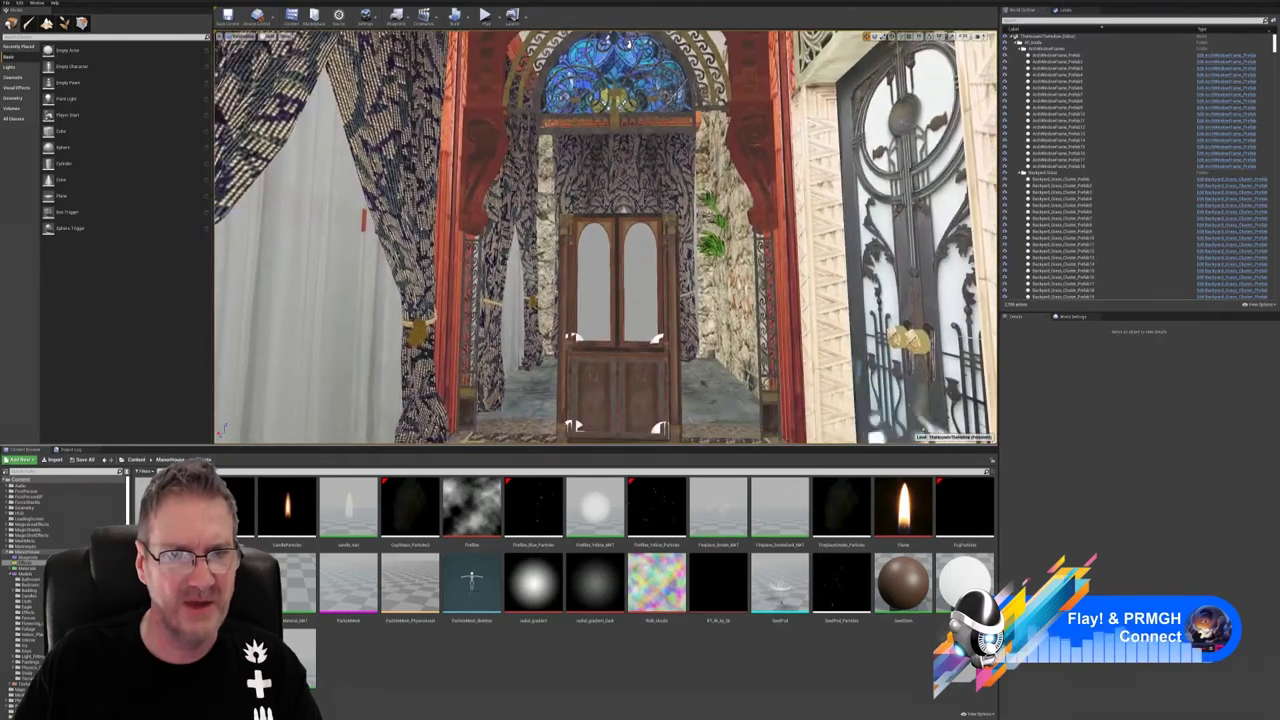
right_click_drag(606, 236, 568, 175)
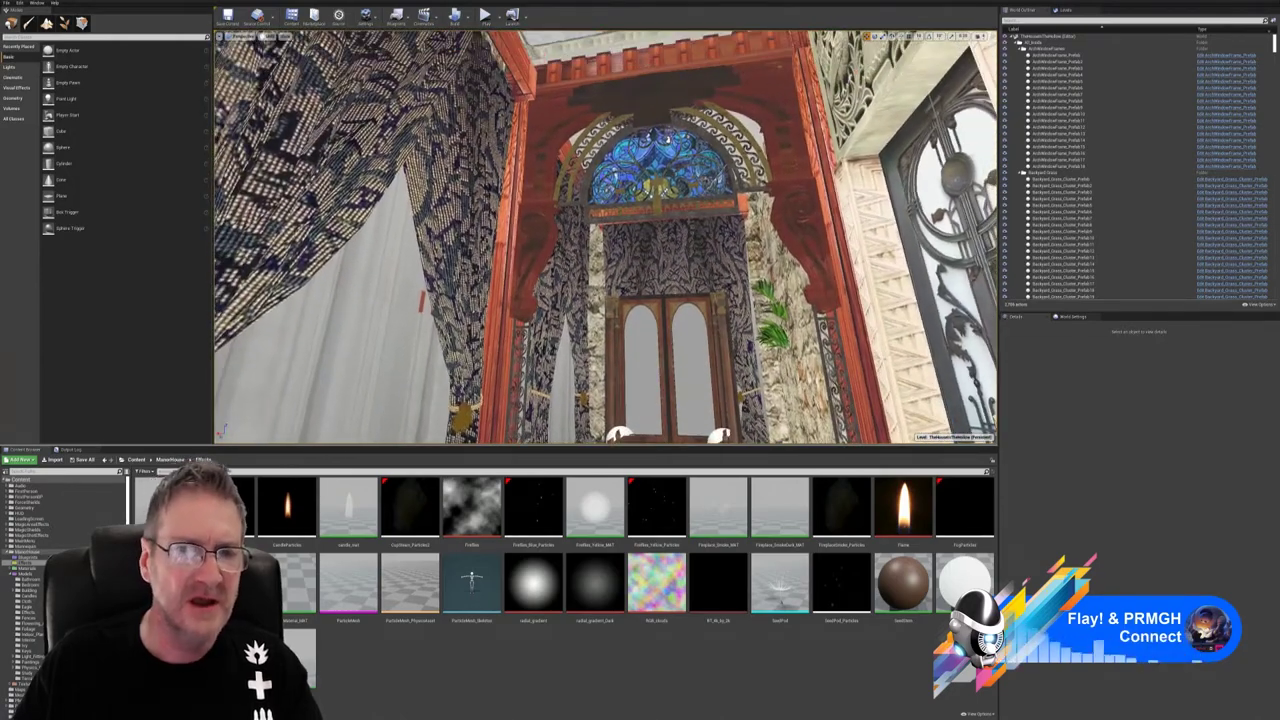
right_click_drag(606, 236, 482, 244)
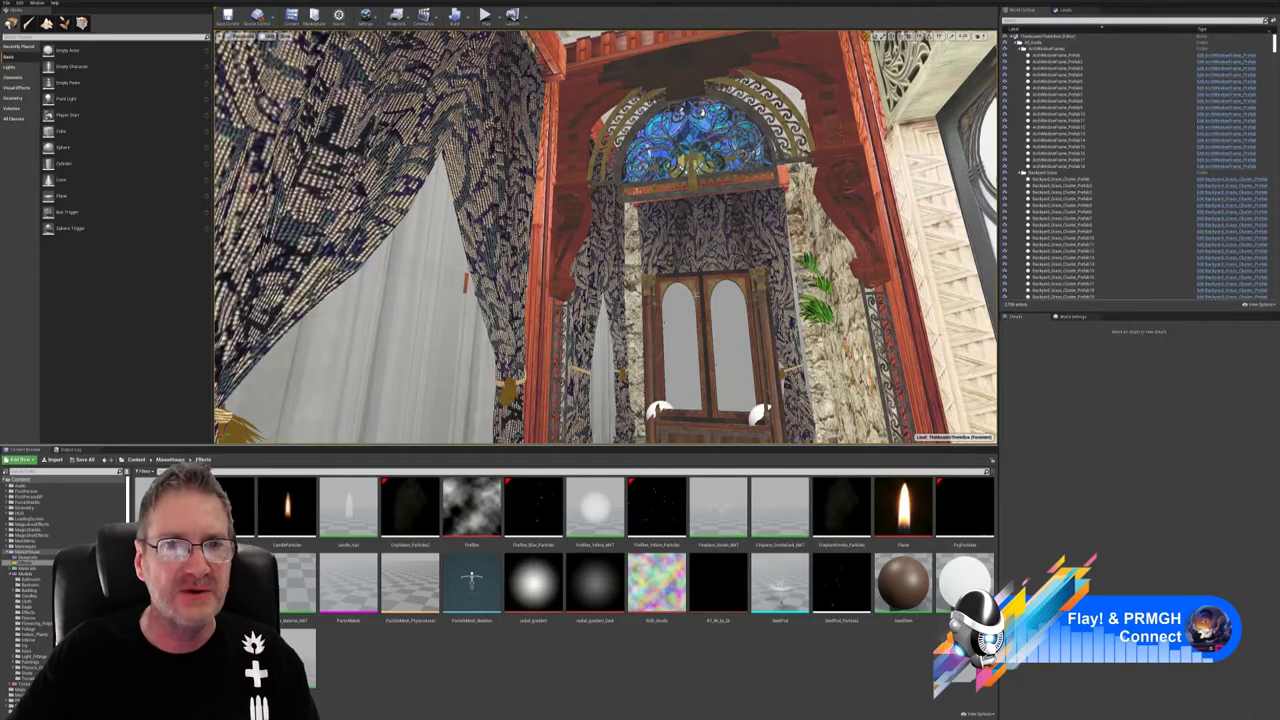
mouse_move(606, 238)
right_mouse_down()
mouse_move(740, 170)
mouse_move(606, 238)
mouse_move(750, 320)
mouse_move(690, 318)
mouse_move(595, 233)
right_mouse_up()
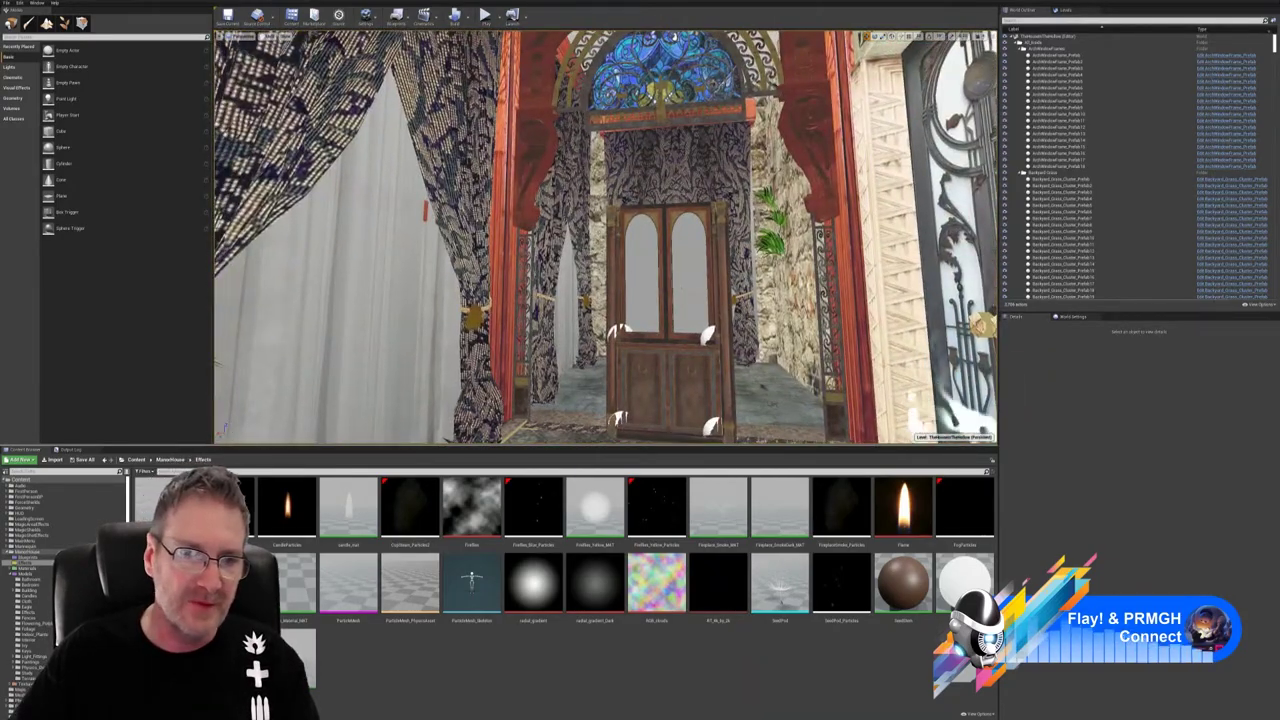
left_click(521, 322)
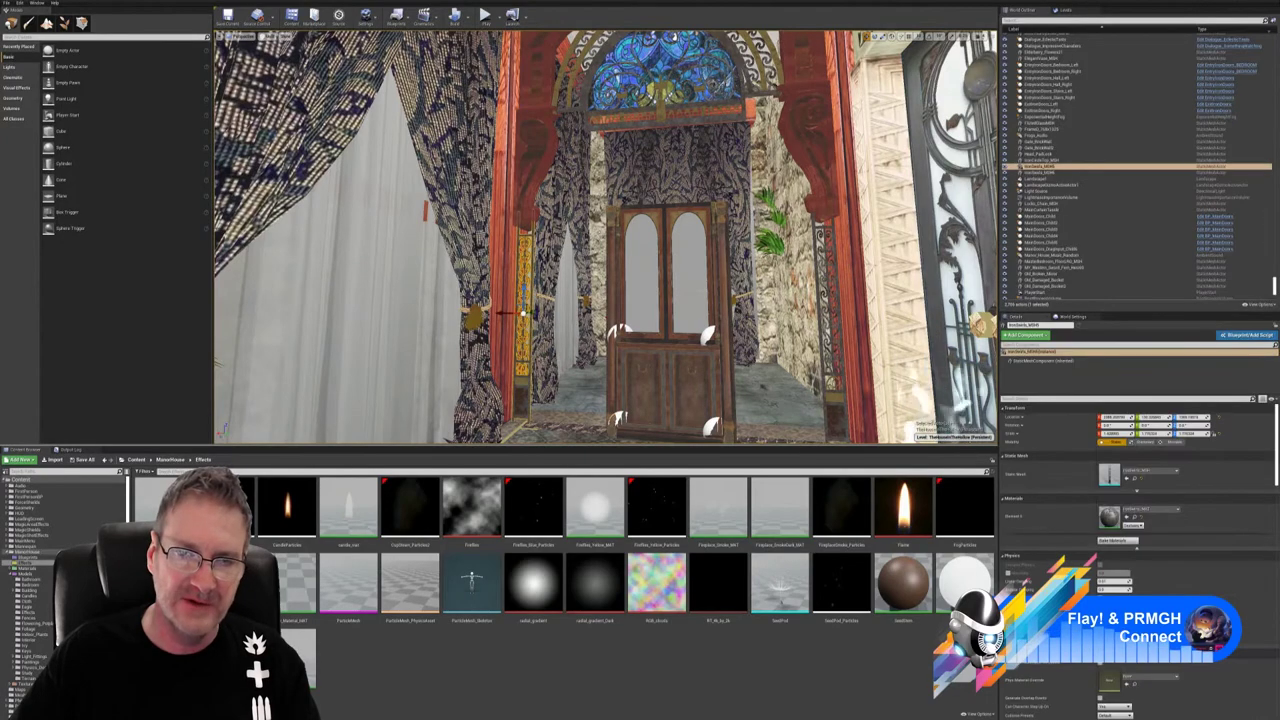
left_click(770, 386, "ctrl")
key("Escape")
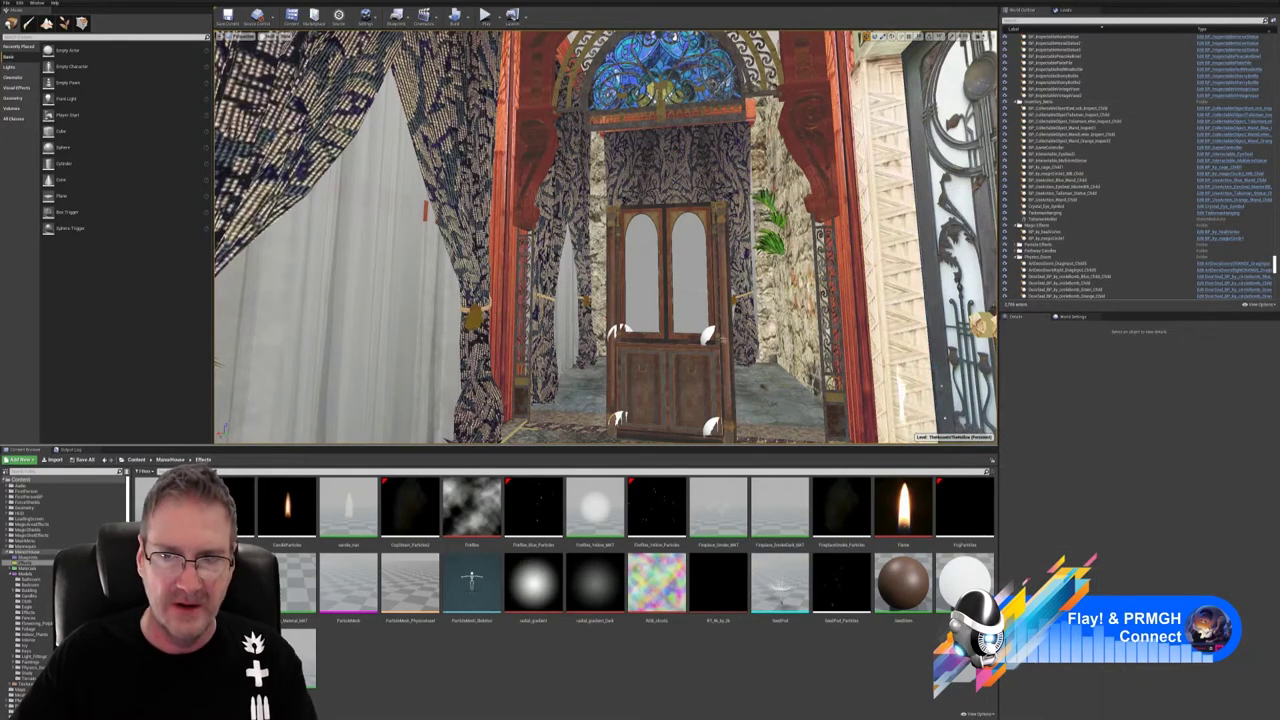
right_click_drag(770, 386, 800, 470)
key("w")
right_click_drag(606, 236, 690, 240)
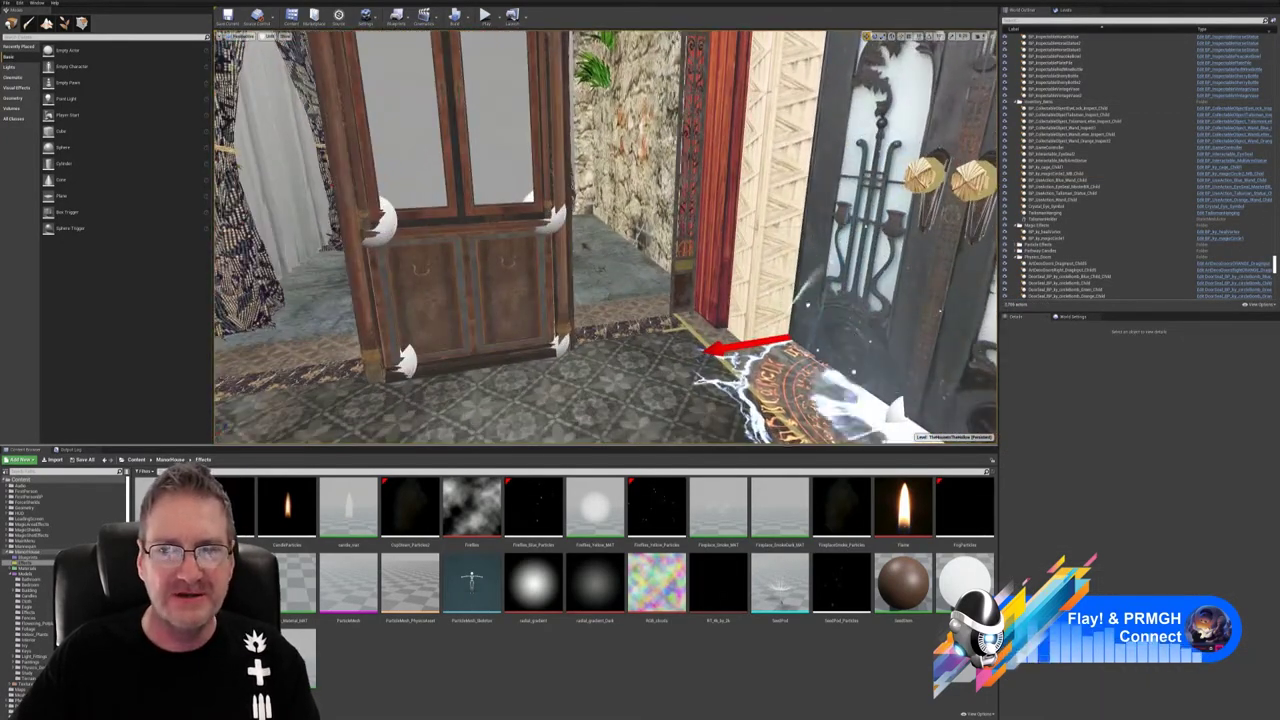
left_click(790, 390)
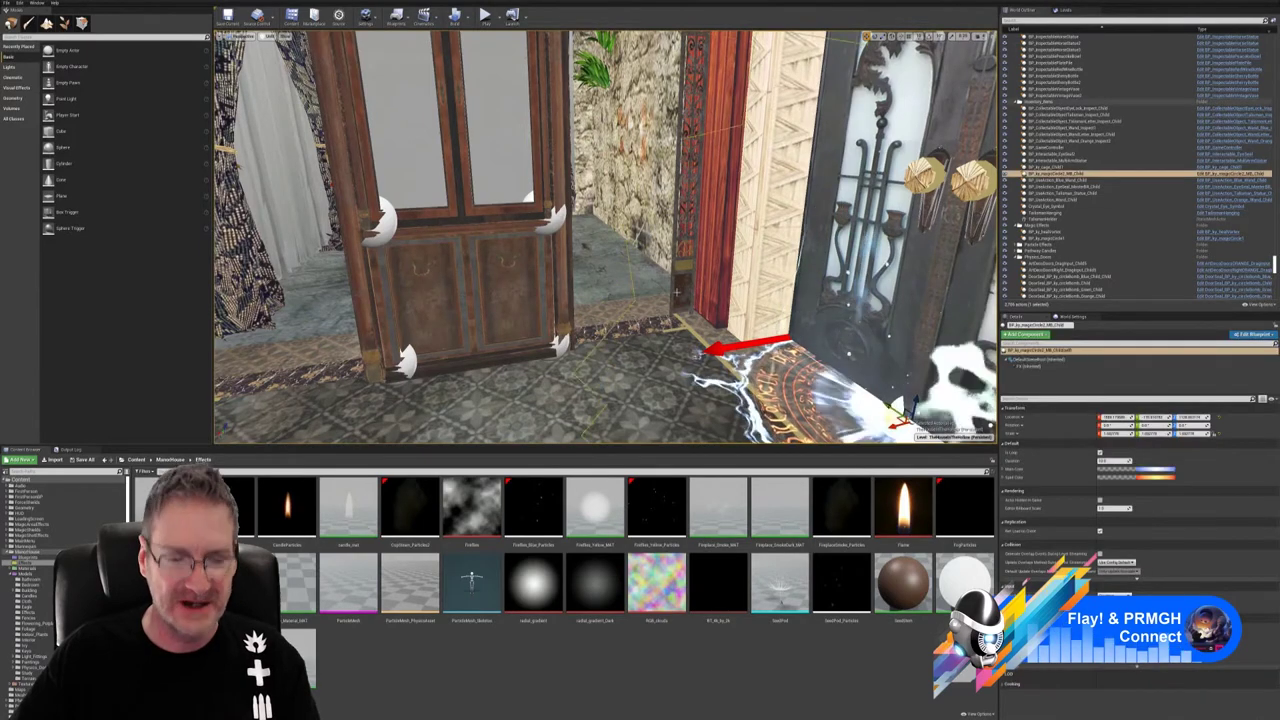
key("Escape")
left_click_drag(648, 268, 648, 215)
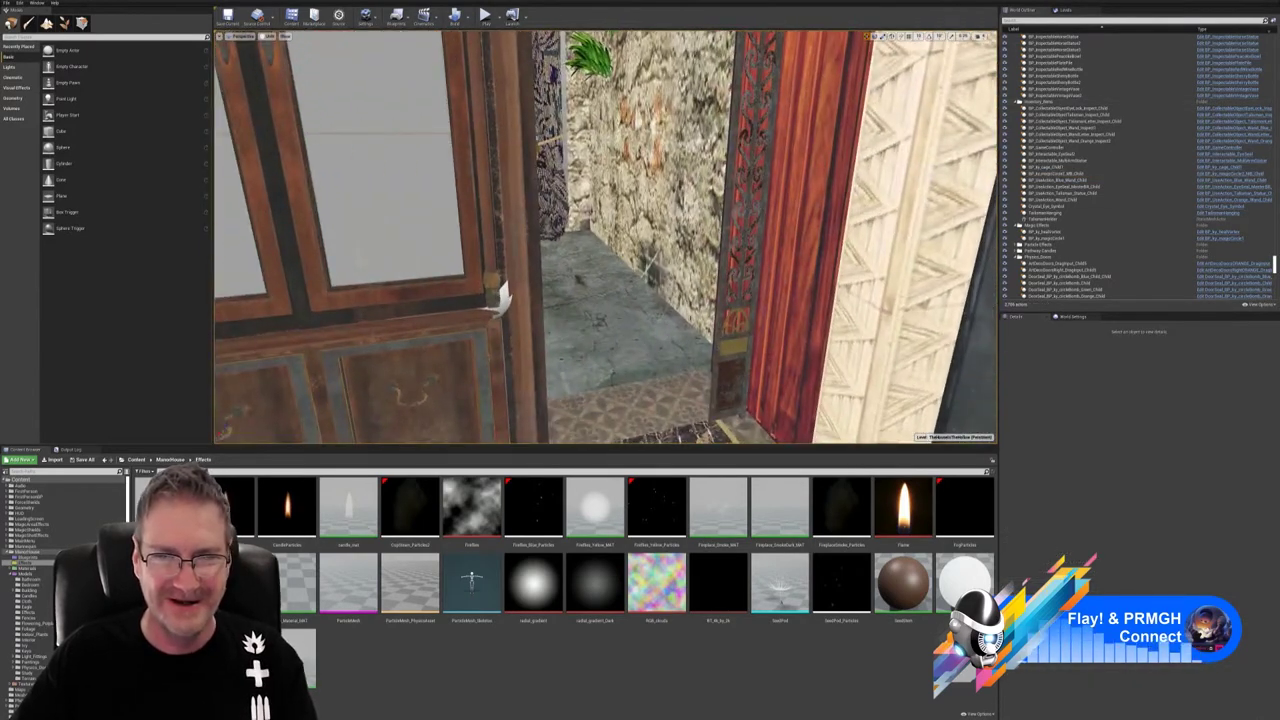
left_click(648, 268)
key("Escape")
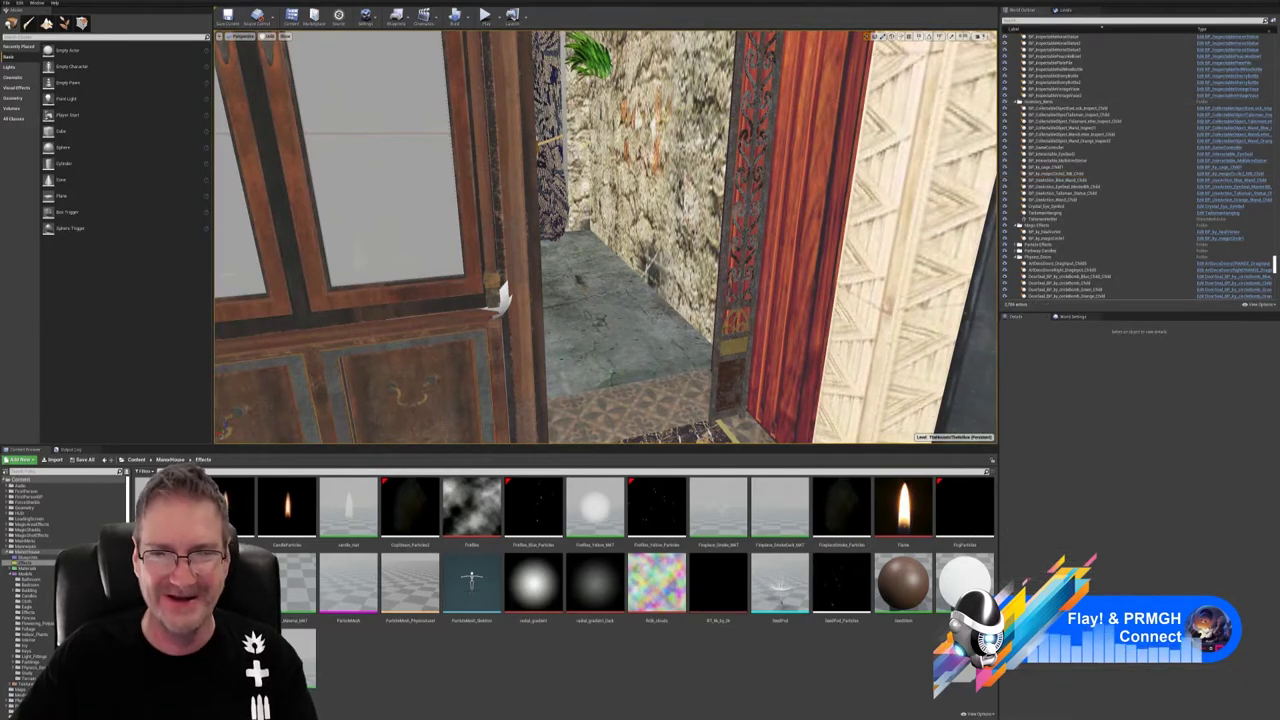
- Select the whole archway set together: both iron side grilles, both wooden columns, the wooden arch top, the stained glass and the iron frame
right_click_drag(648, 268, 690, 248)
left_click(643, 232)
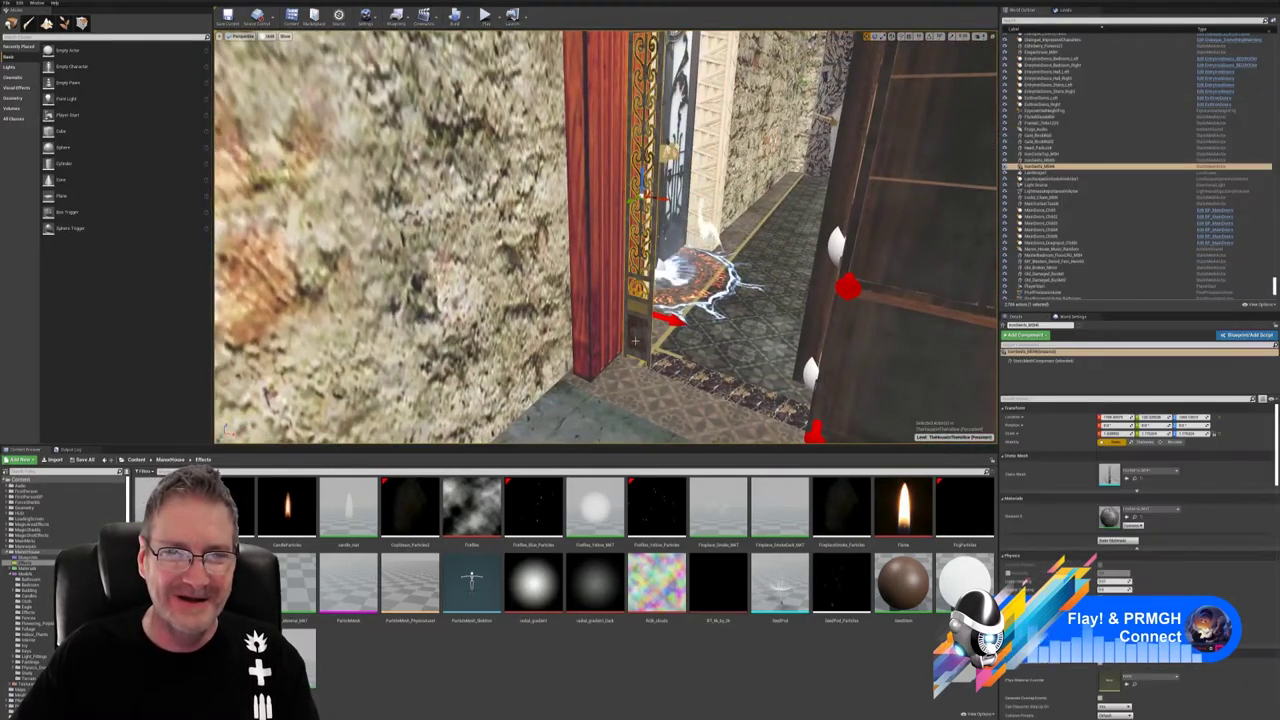
left_click(602, 232, "ctrl")
right_click_drag(602, 232, 800, 228)
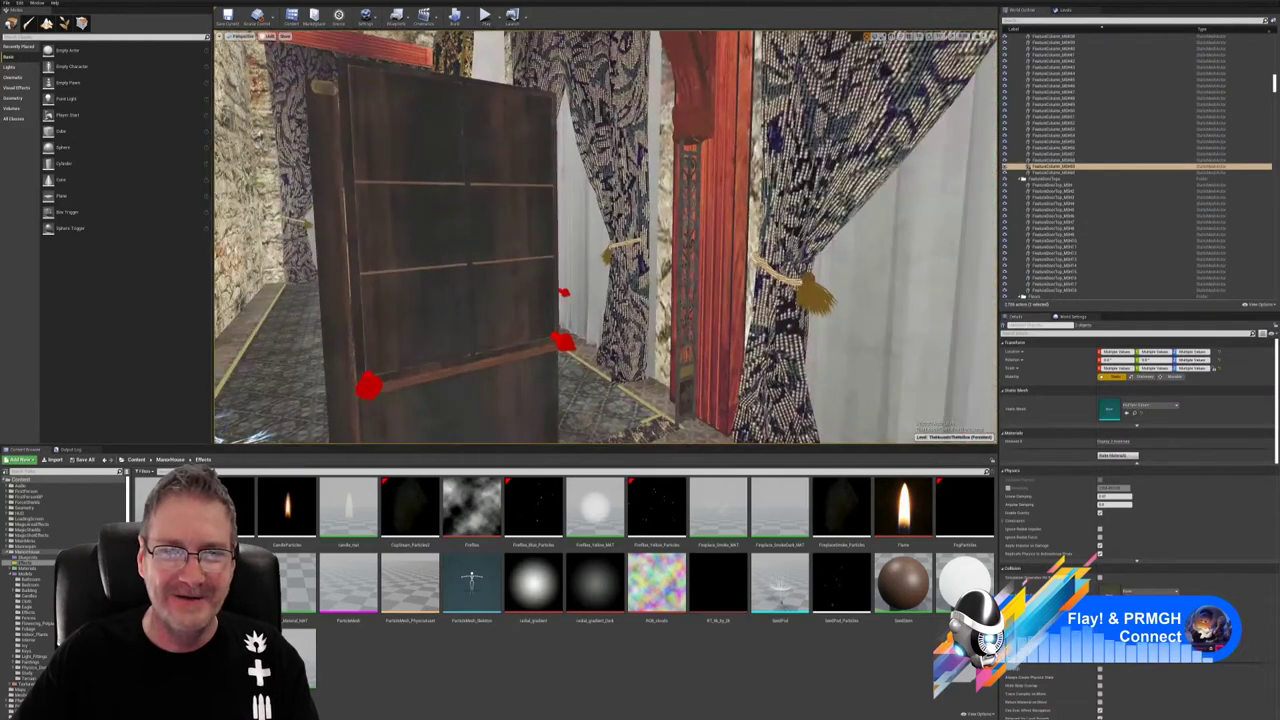
left_click(689, 255, "ctrl")
left_click(721, 338, "ctrl")
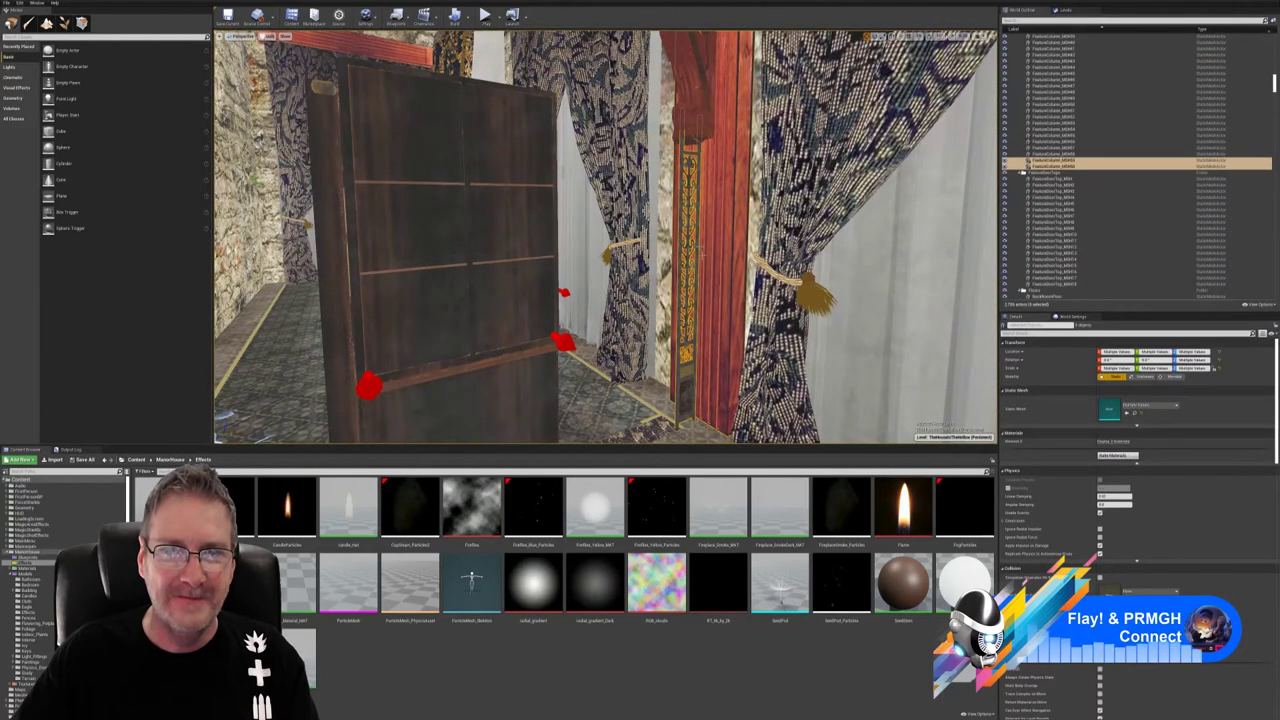
right_click_drag(721, 338, 724, 205)
left_click(597, 182, "ctrl")
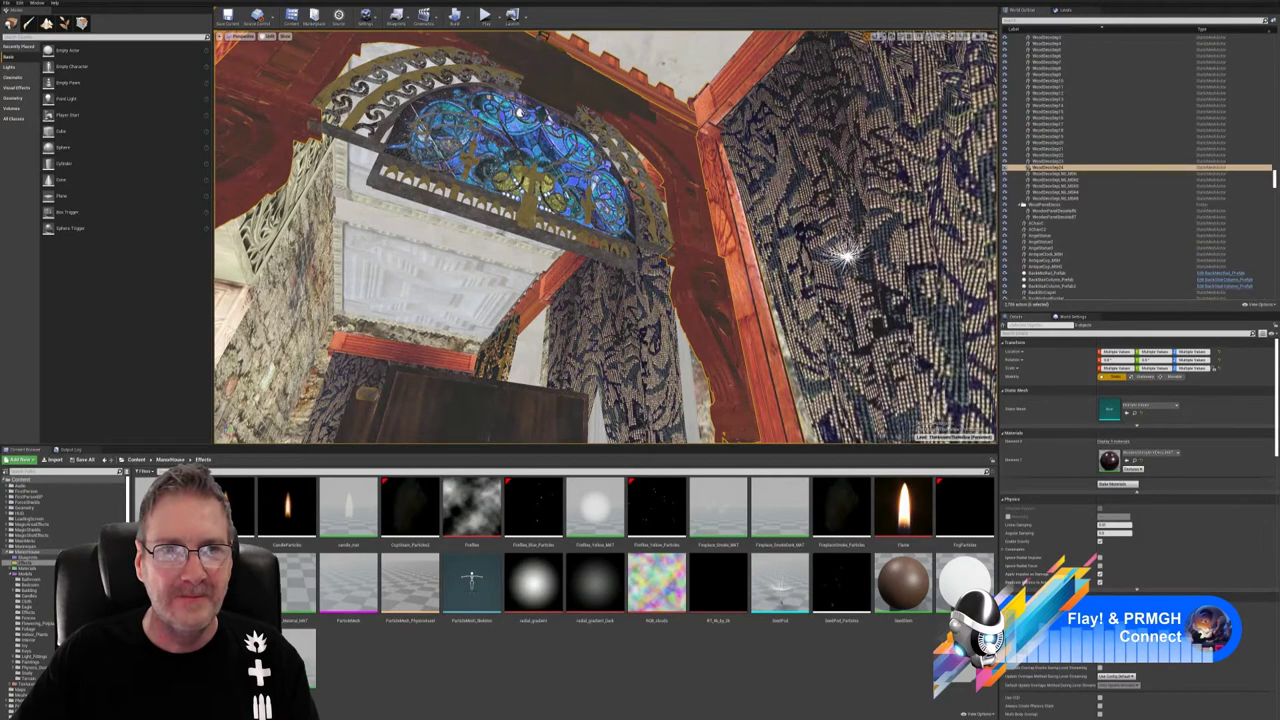
left_click(519, 113)
left_click(568, 184, "ctrl")
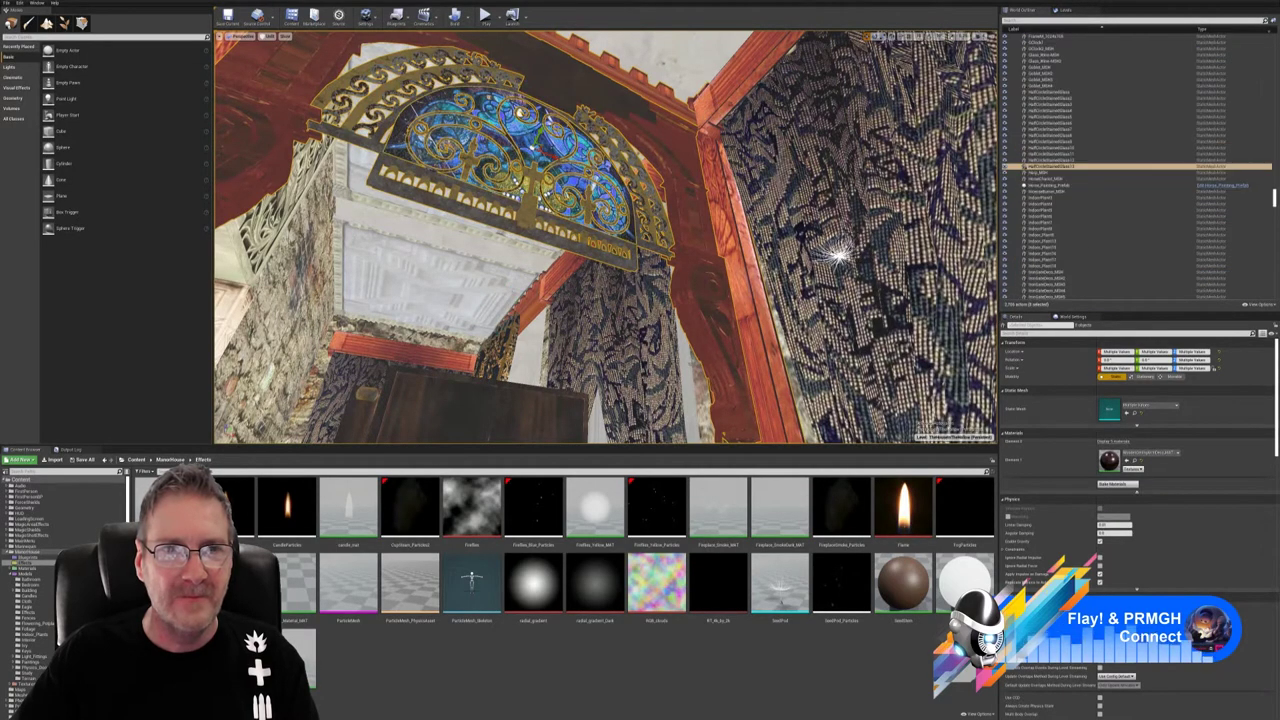
- Duplicate the selected archway parts
right_click_drag(568, 184, 690, 200)
right_click_drag(550, 215, 566, 202)
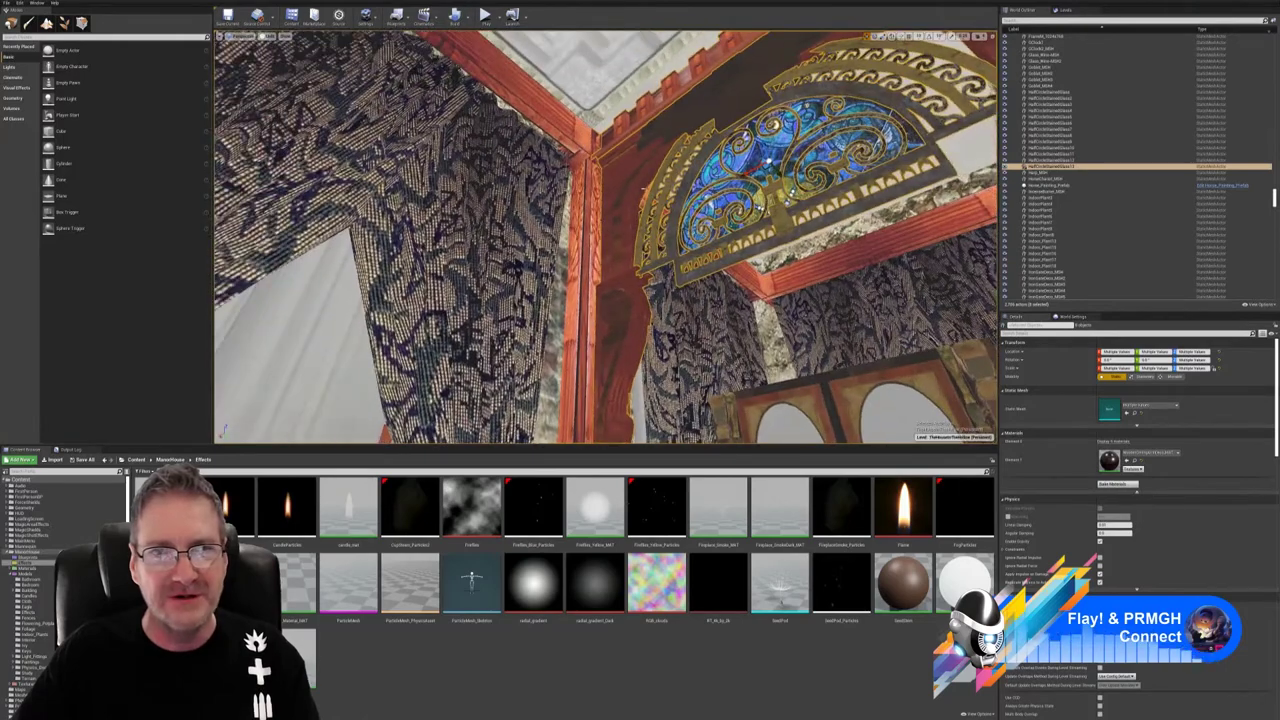
right_click(636, 182)
mouse_move(670, 314)
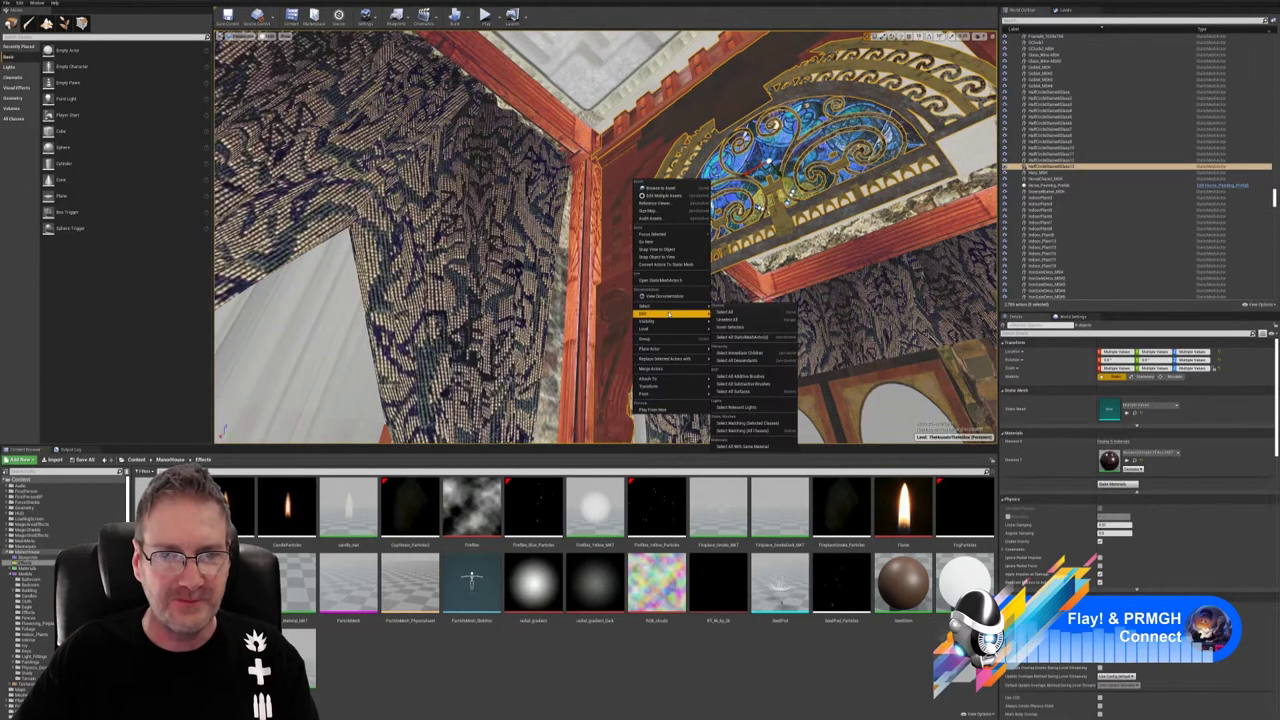
left_click(724, 345)
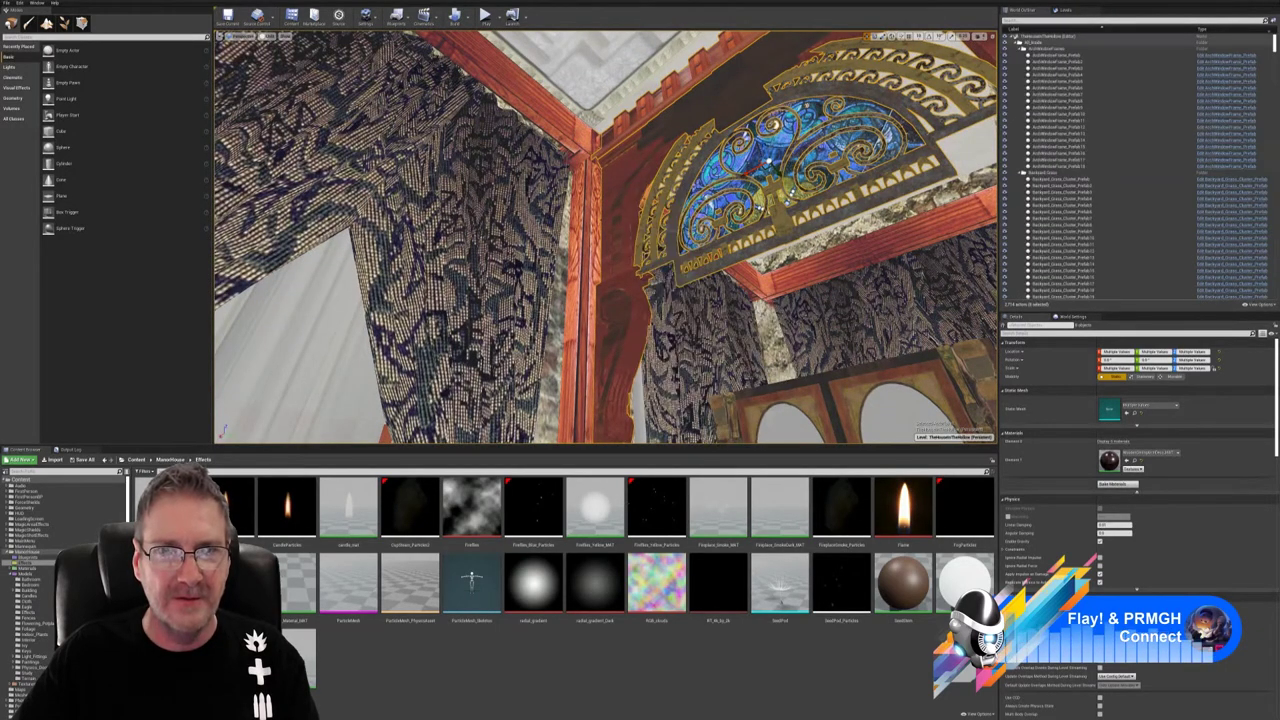
- Move the duplicated archway set along the hall to the next junction between the ceiling panels
right_click_drag(724, 345, 704, 332)
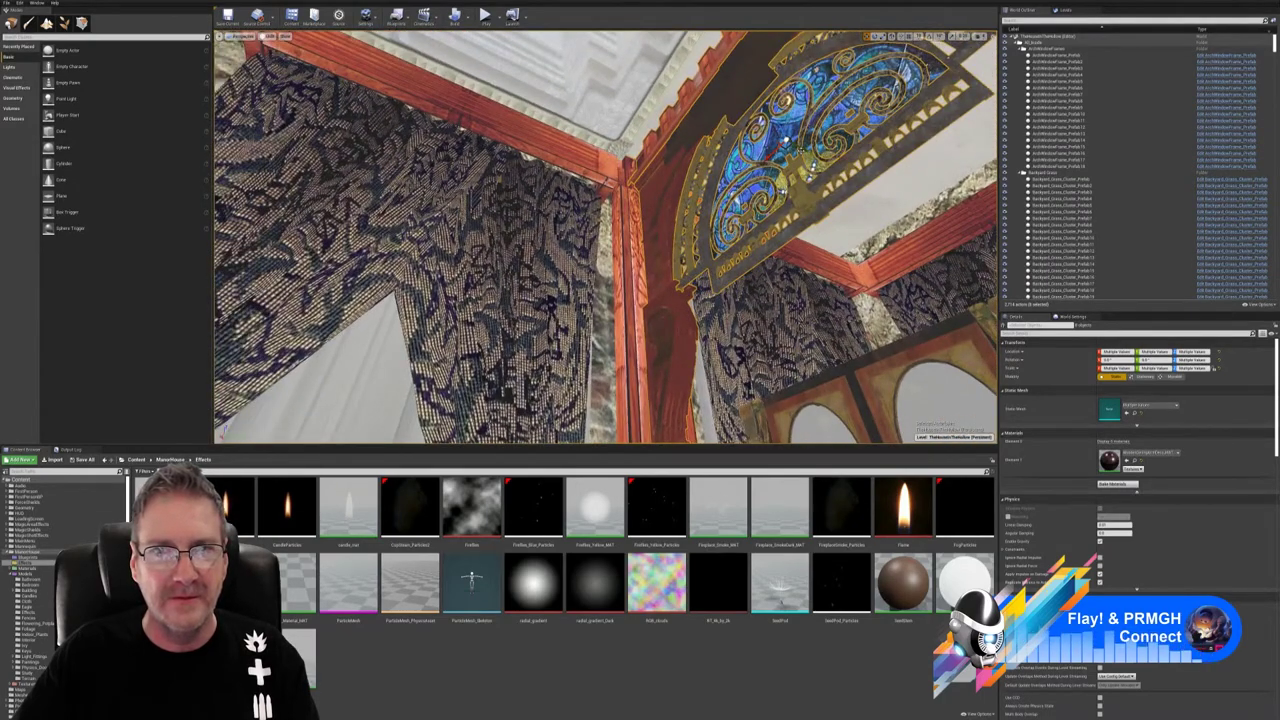
right_click_drag(704, 332, 760, 310)
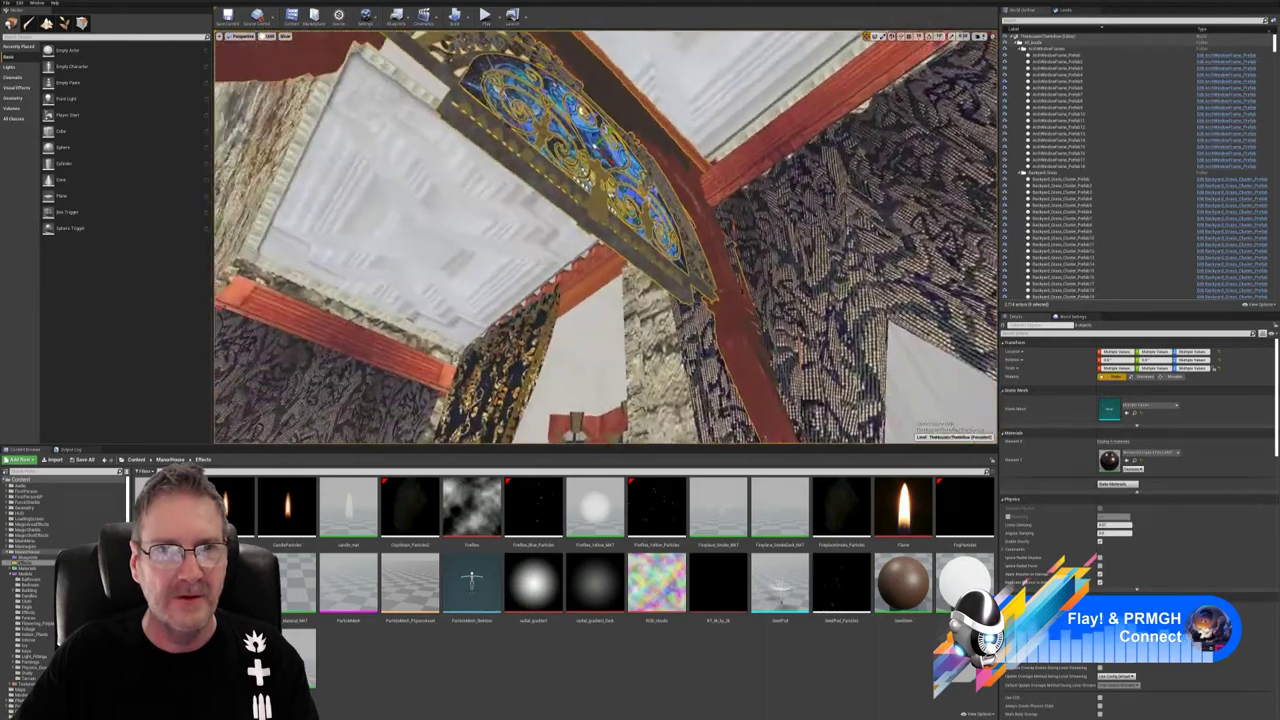
right_click_drag(570, 180, 544, 172)
left_click_drag(443, 260, 454, 253)
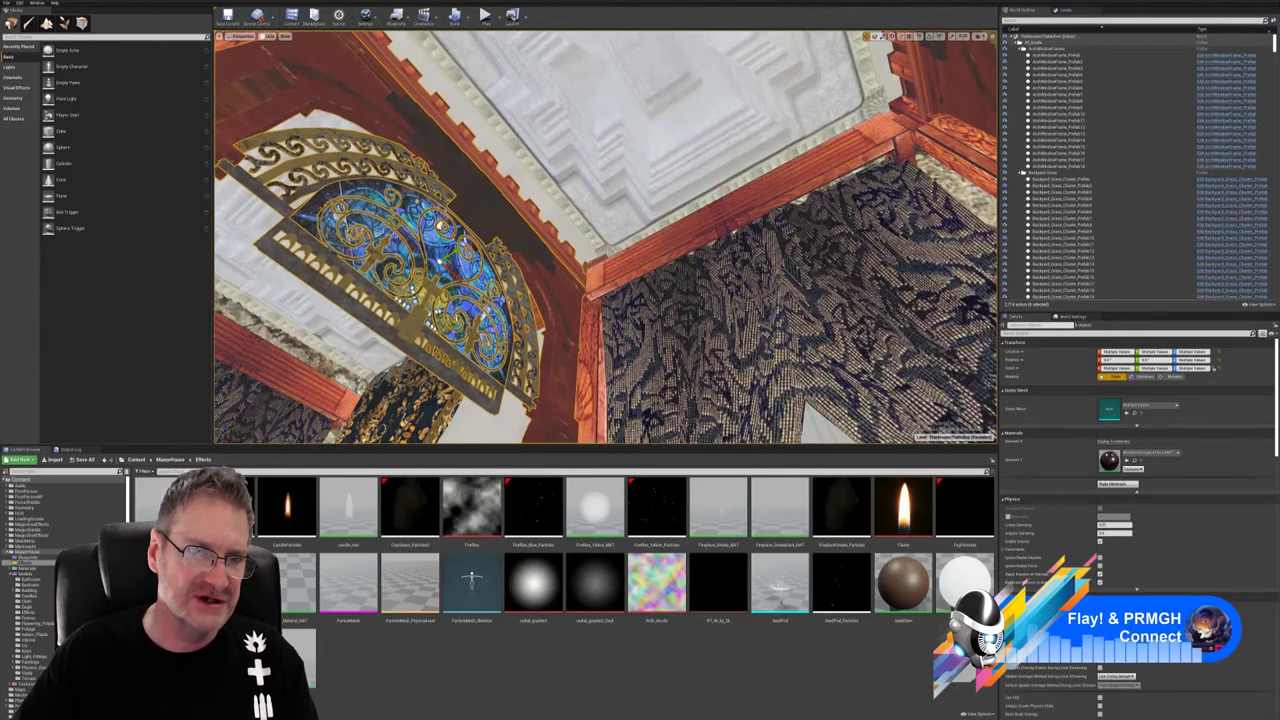
right_click_drag(456, 254, 514, 330)
right_click_drag(542, 196, 526, 176)
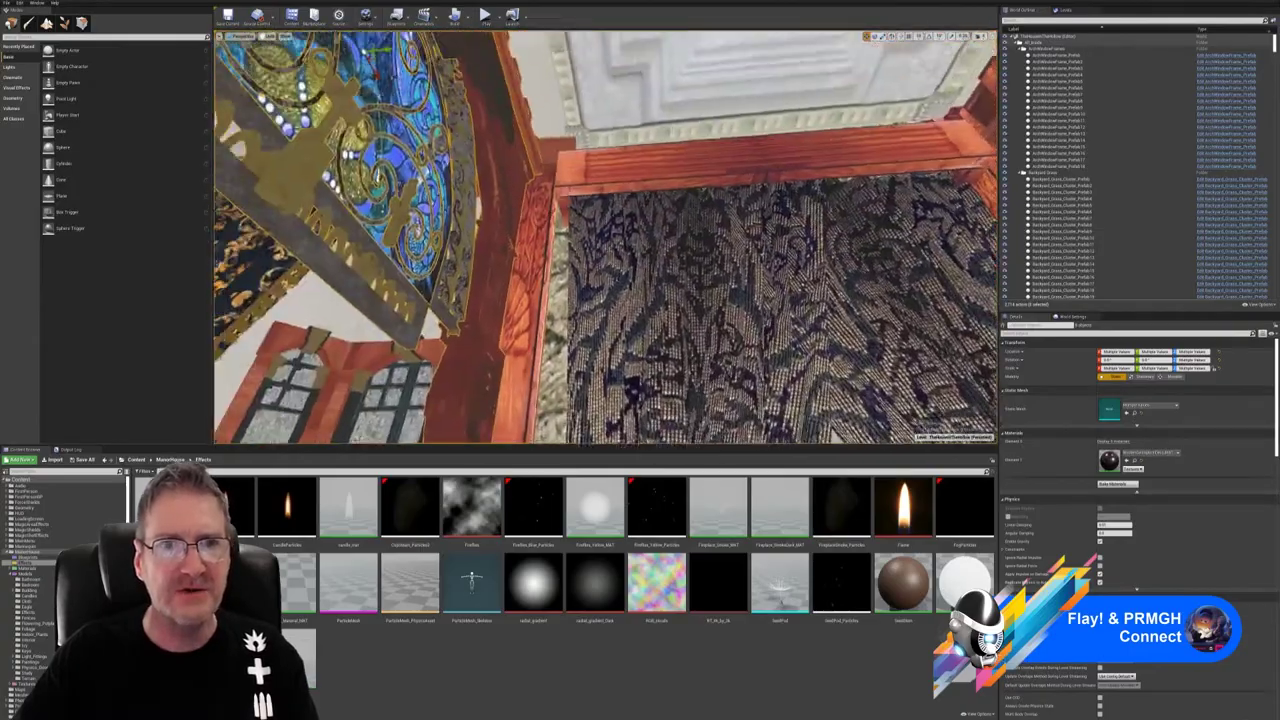
right_click_drag(605, 237, 480, 300)
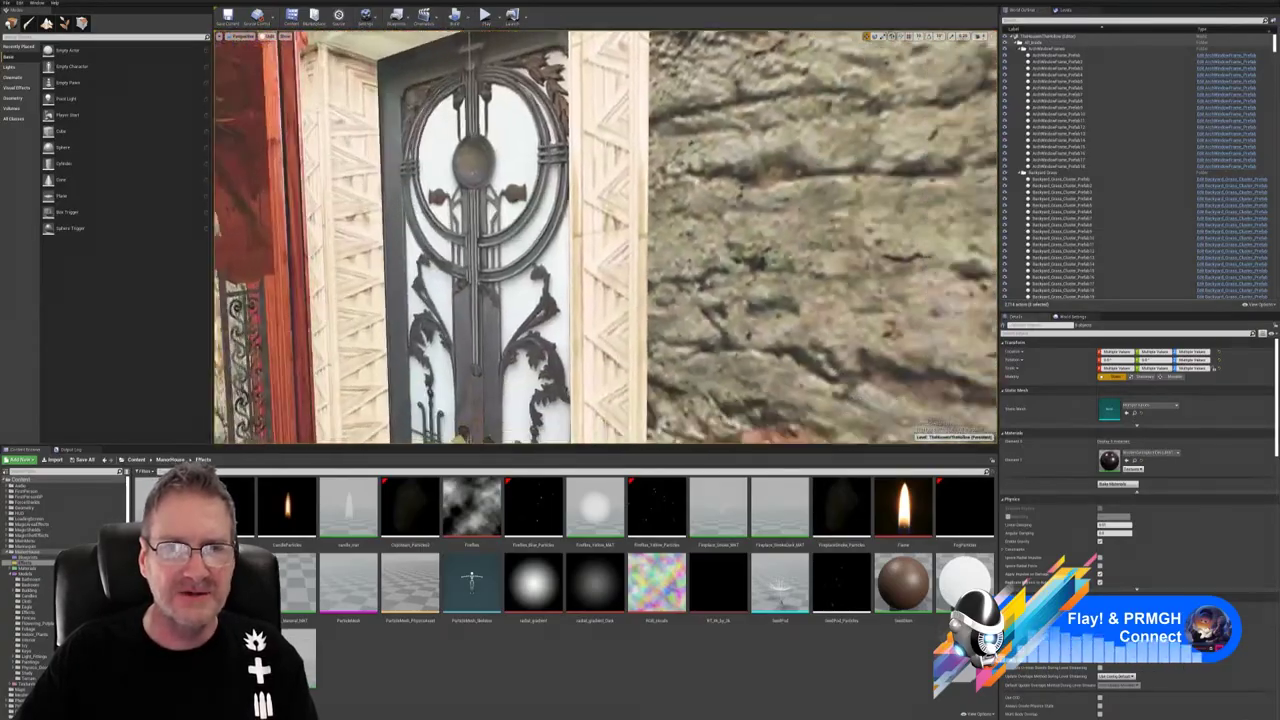
right_click_drag(605, 237, 500, 240)
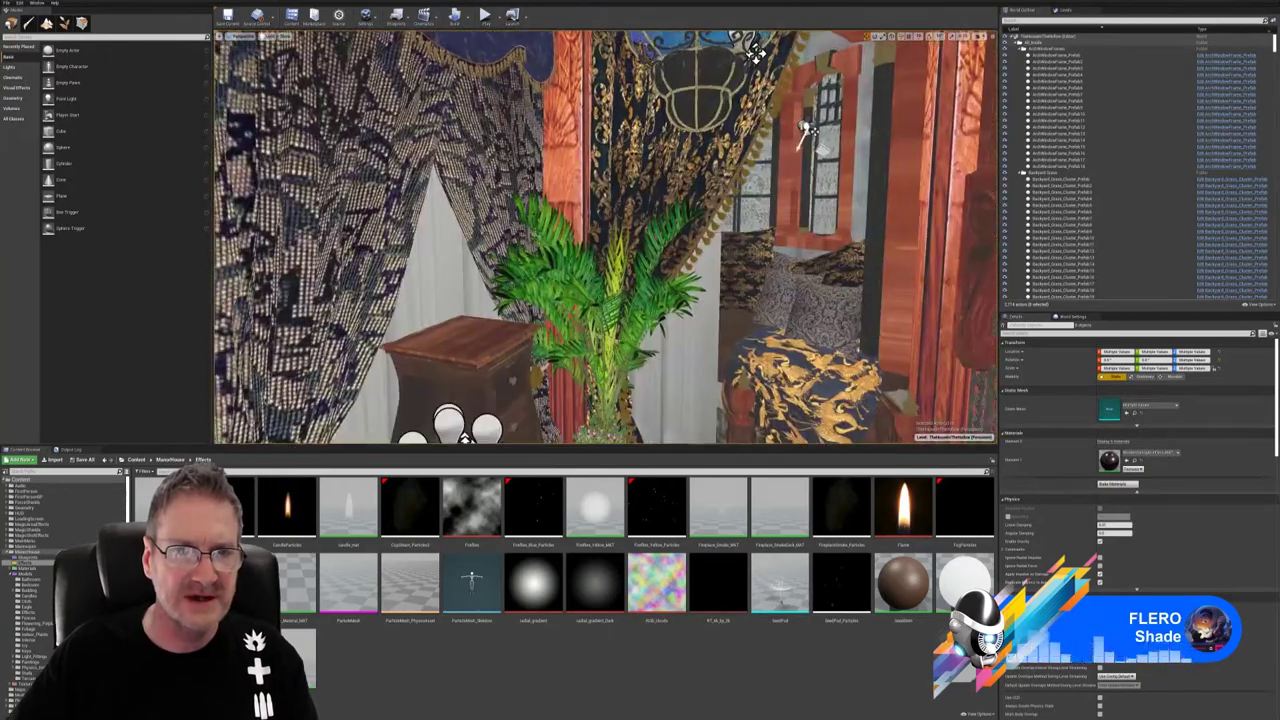
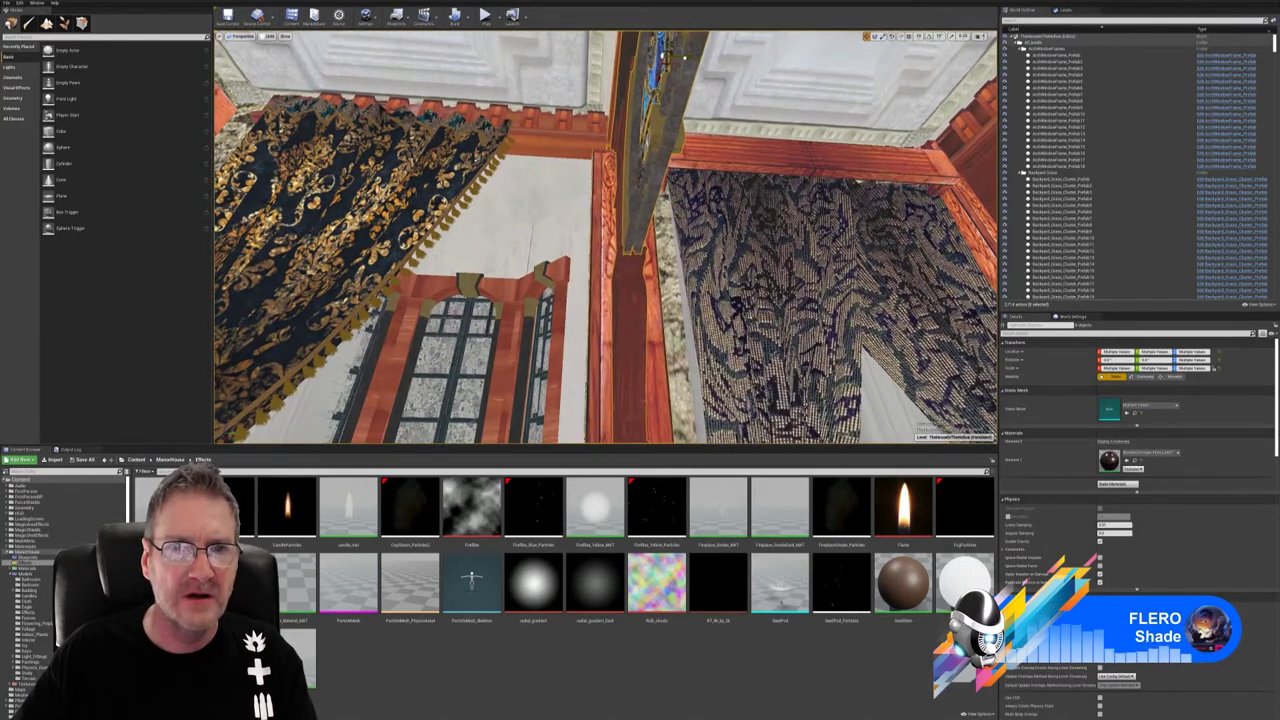
left_click(712, 46)
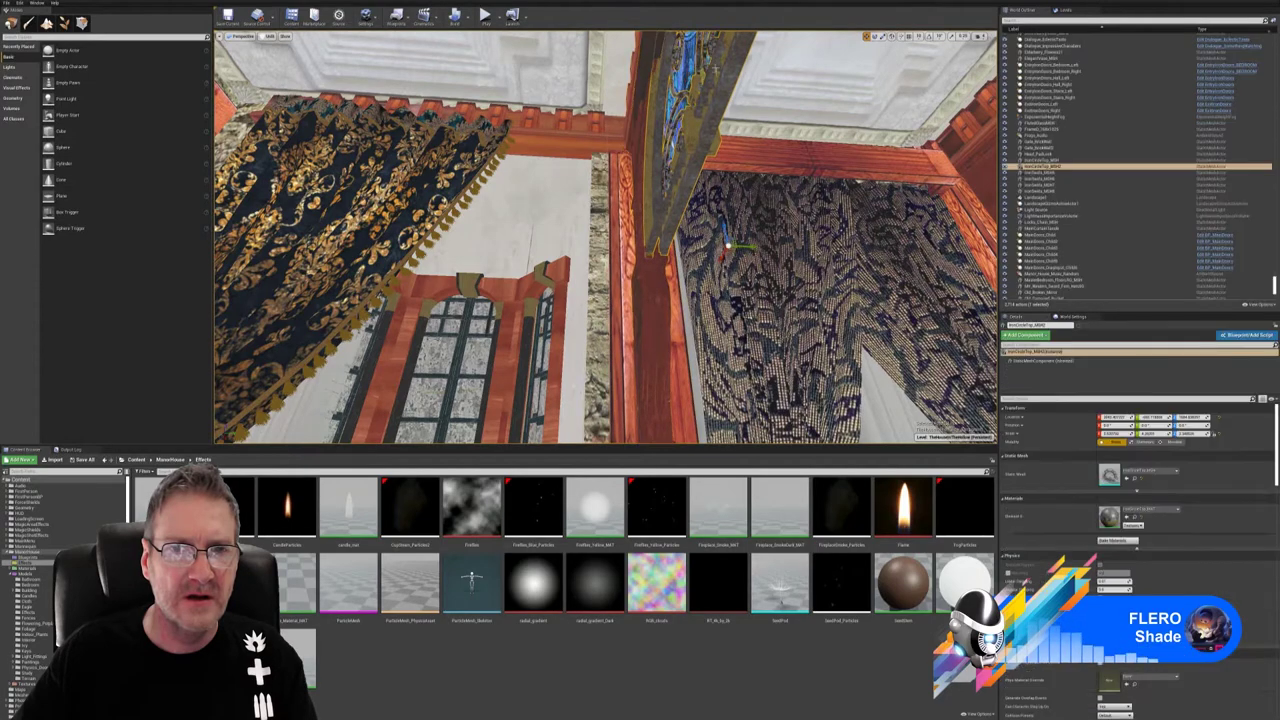
right_click_drag(712, 46, 756, 130)
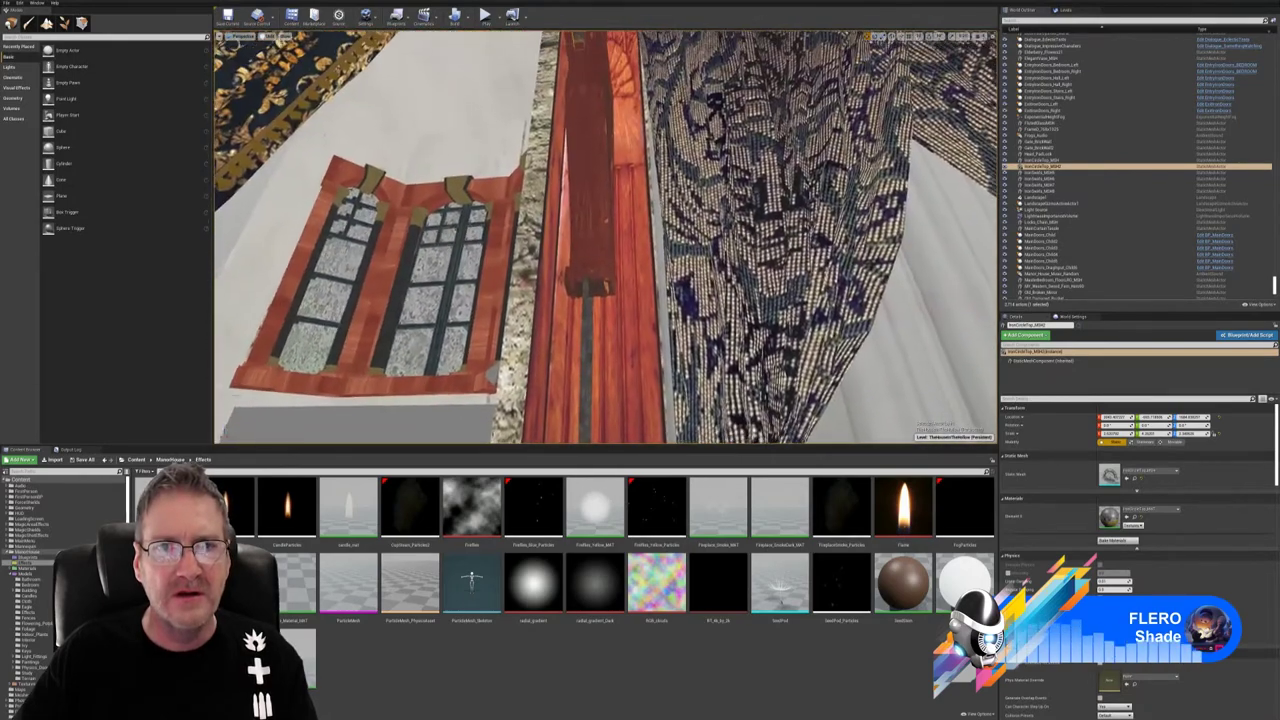
right_click_drag(580, 330, 600, 380)
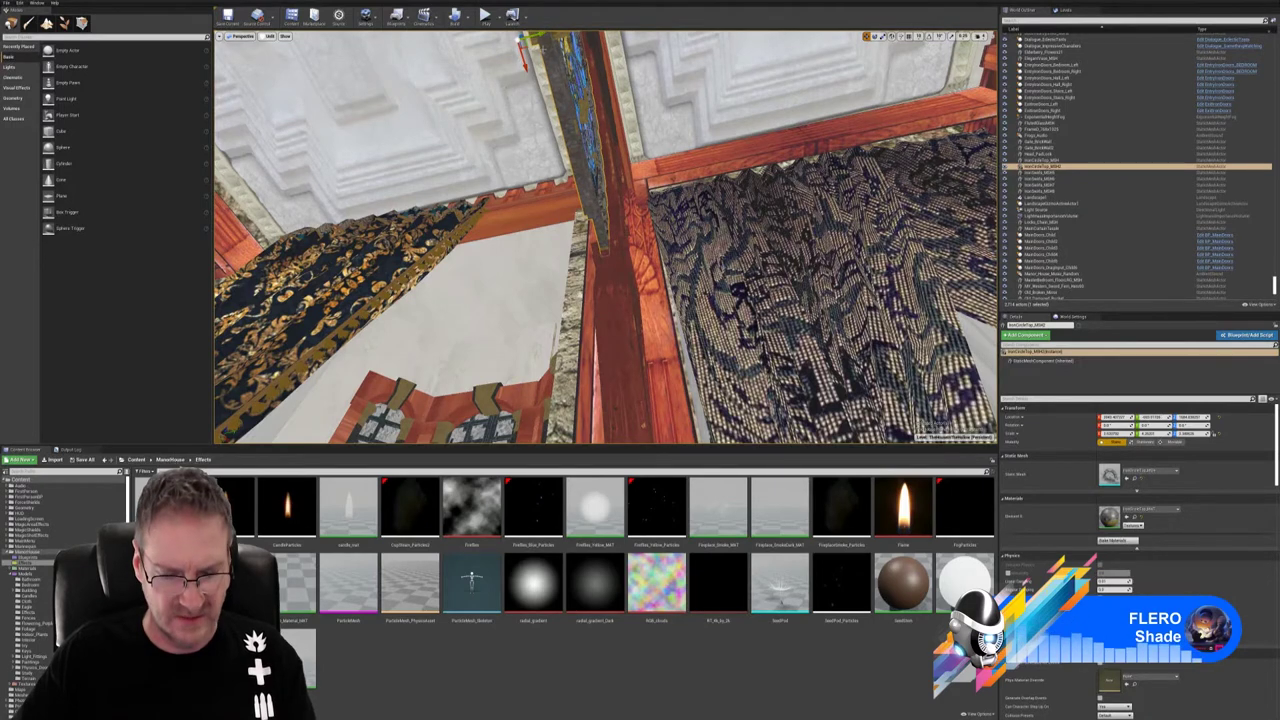
key("ctrl+z")
- Nudge the duplicated archway set into line with the wooden beam at the junction of the two ceiling panels
right_click_drag(643, 425, 642, 143)
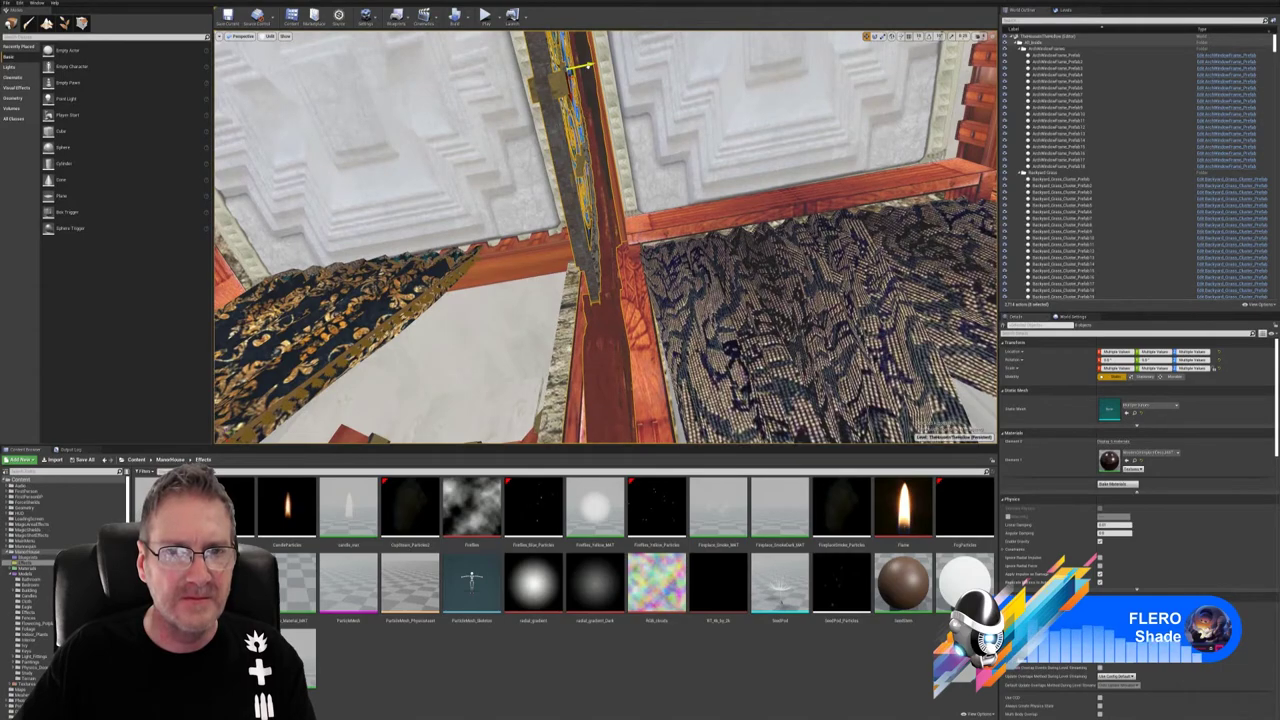
left_click_drag(581, 67, 588, 65)
right_click_drag(637, 159, 540, 372)
right_click_drag(580, 169, 690, 295)
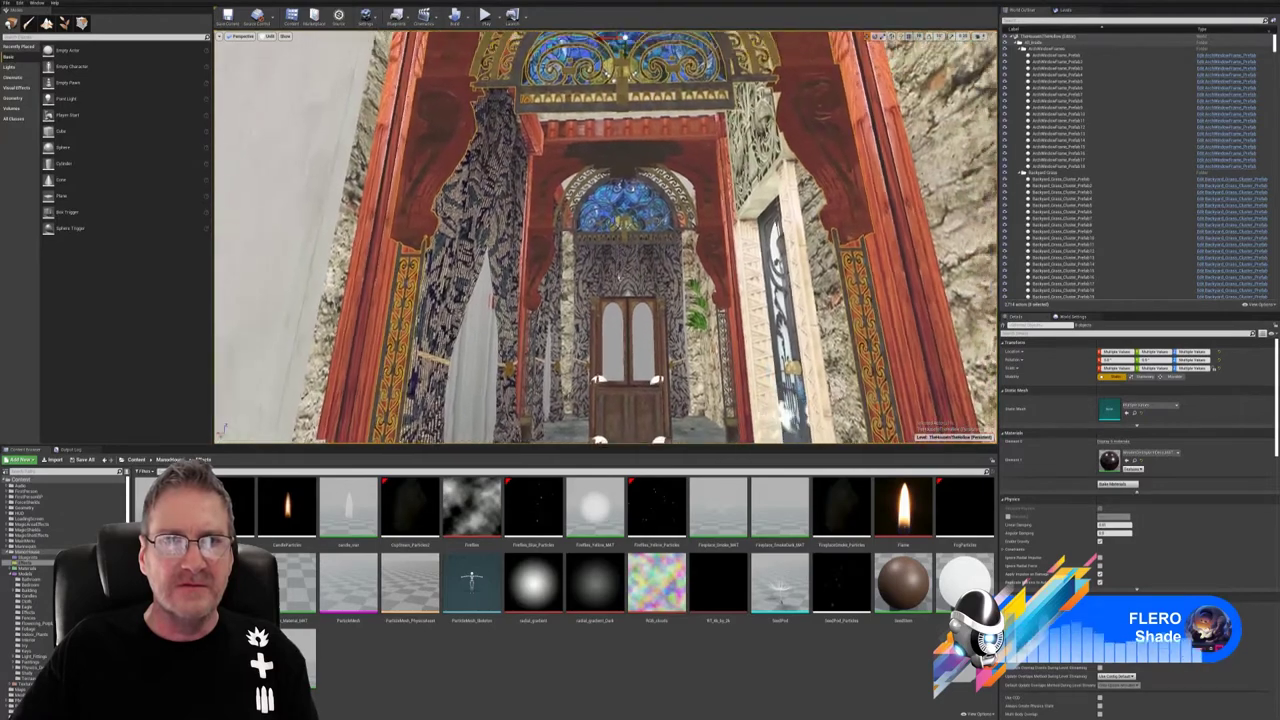
- Clear the archway selection and save the current level
right_click_drag(658, 190, 656, 186)
key("Escape")
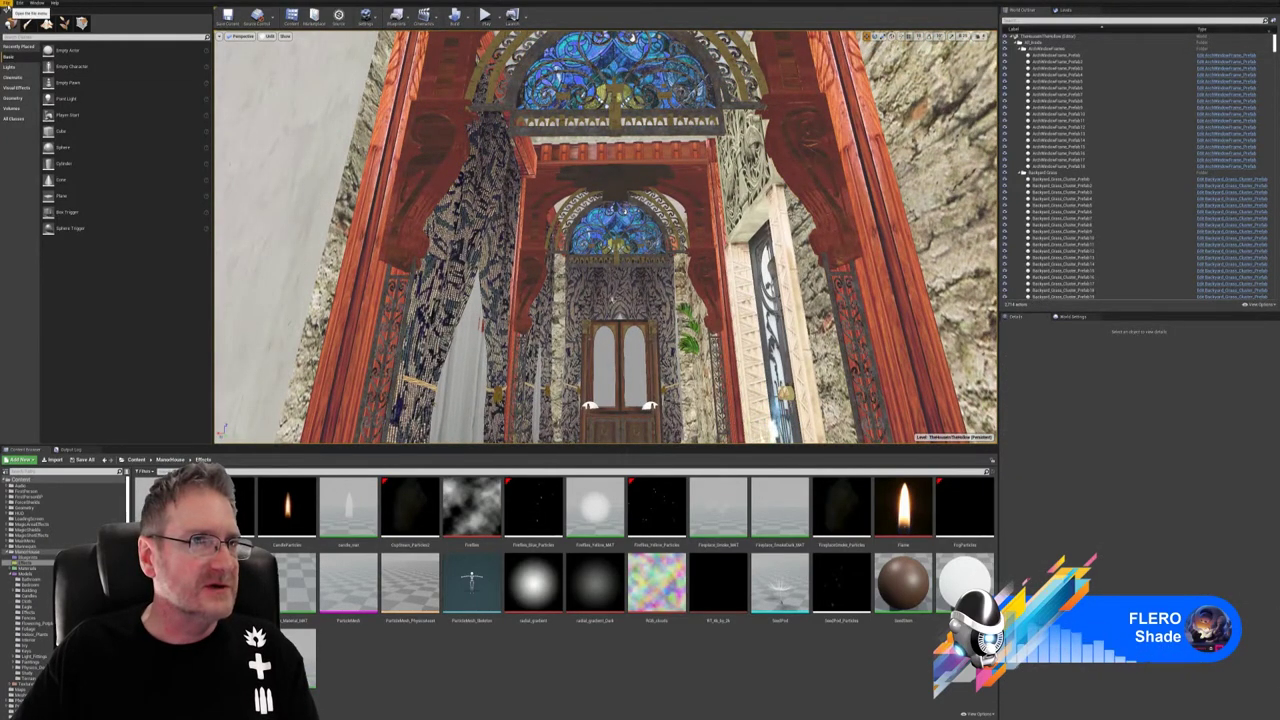
left_click(5, 4)
left_click(28, 60)
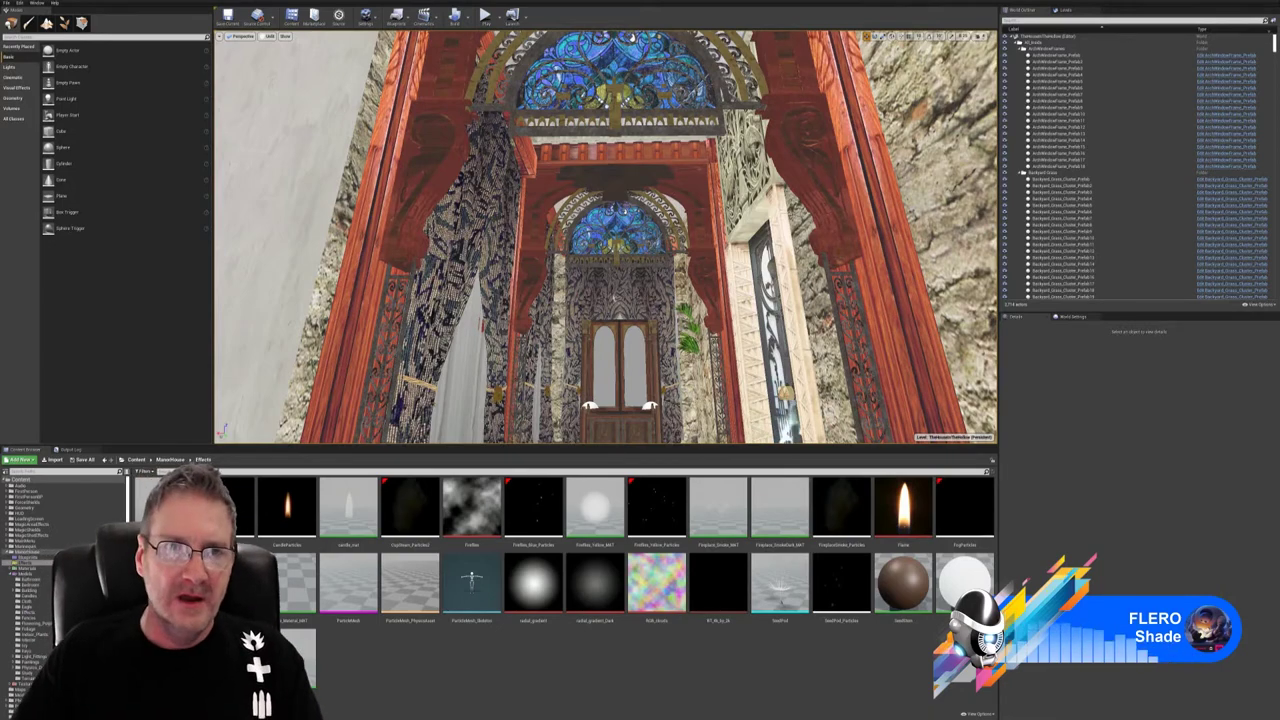
- Shift the ceiling panel beside the new archway towards the arch and widen it slightly to fill the gap
right_click_drag(606, 237, 672, 210)
left_click(683, 232)
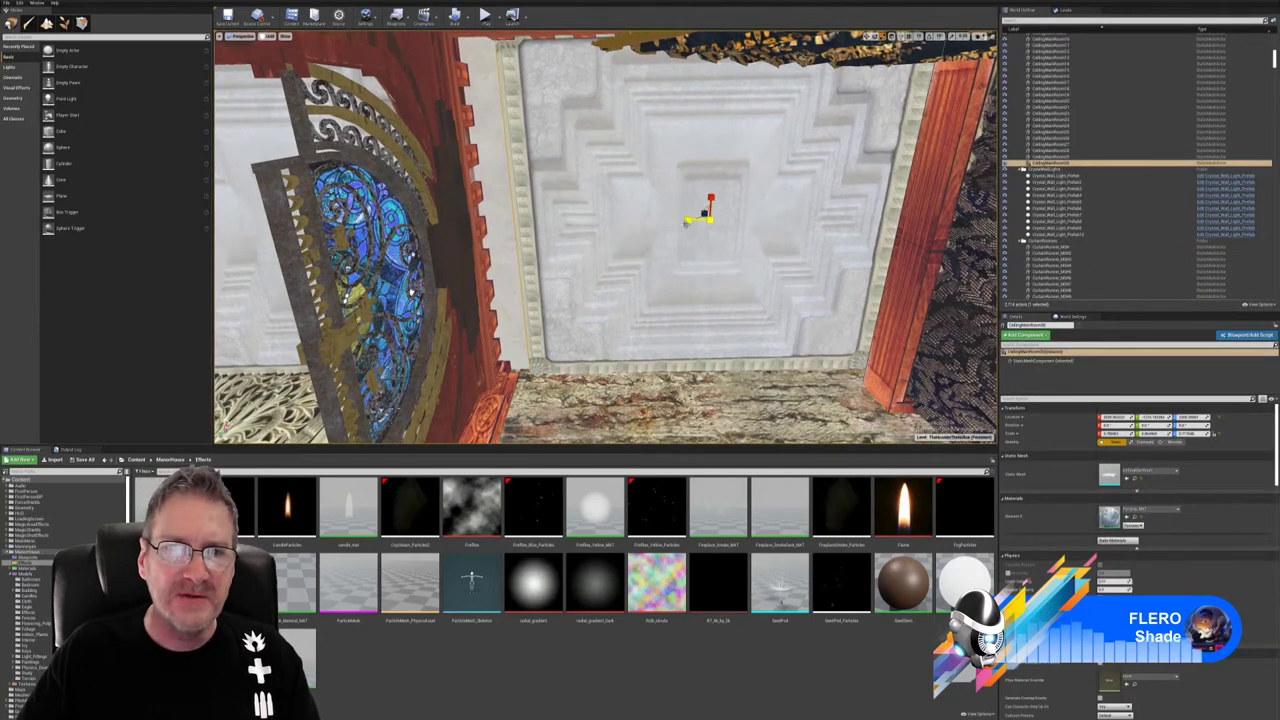
left_click_drag(688, 224, 684, 221)
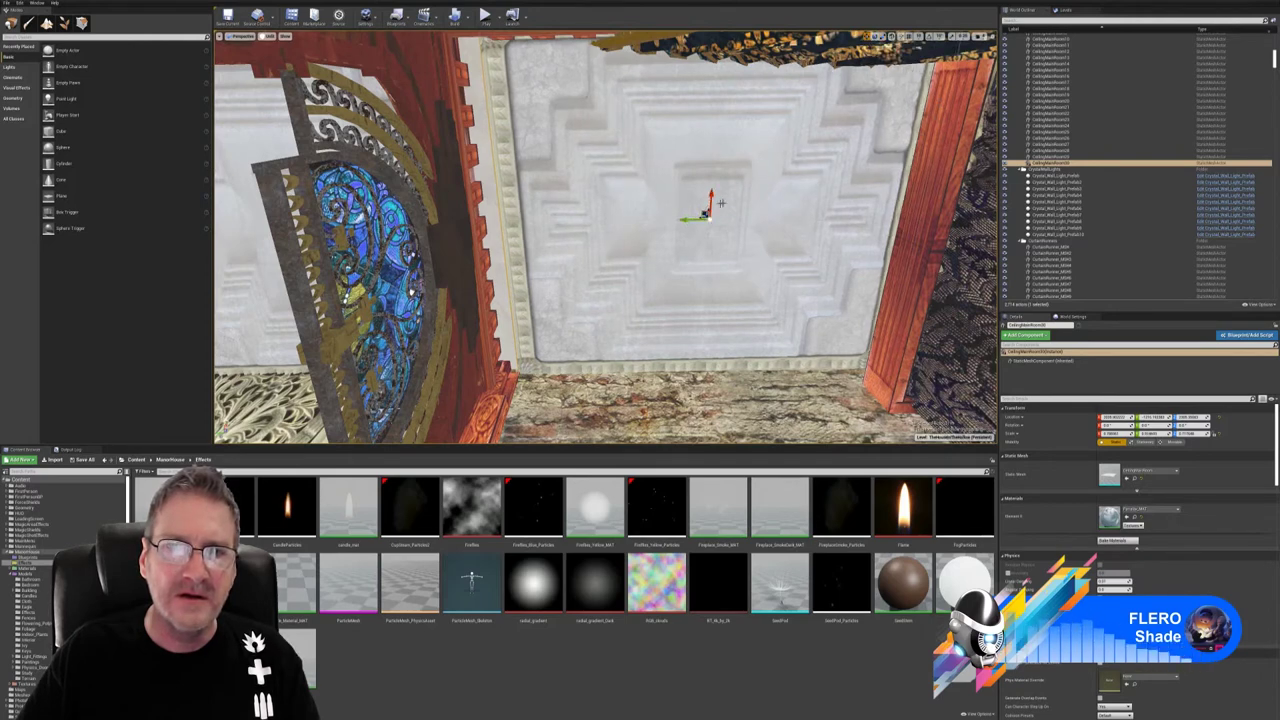
left_click_drag(686, 222, 670, 225)
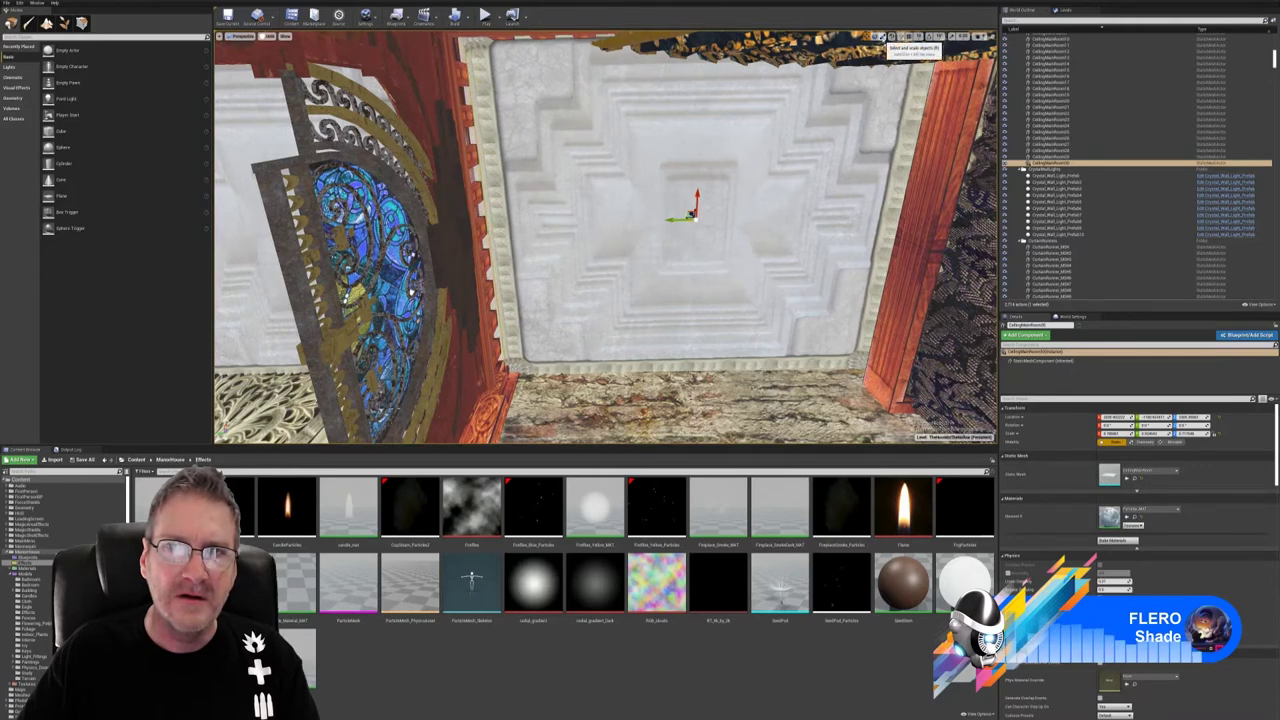
left_click_drag(678, 220, 674, 222)
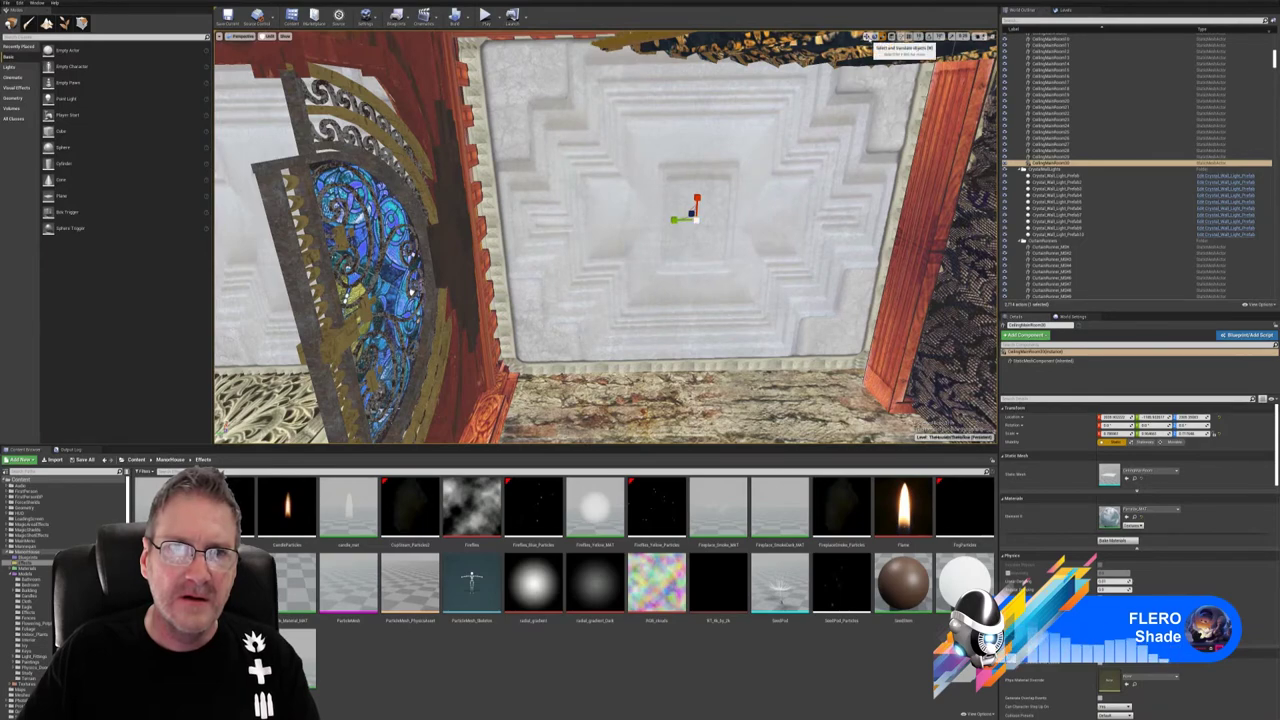
- Shift the ceiling panel between the two stained glass archways sideways and widen it to span between the arches
left_click(868, 37)
right_click_drag(740, 200, 735, 202)
key("a")
key("a")
right_click_drag(570, 198, 565, 273)
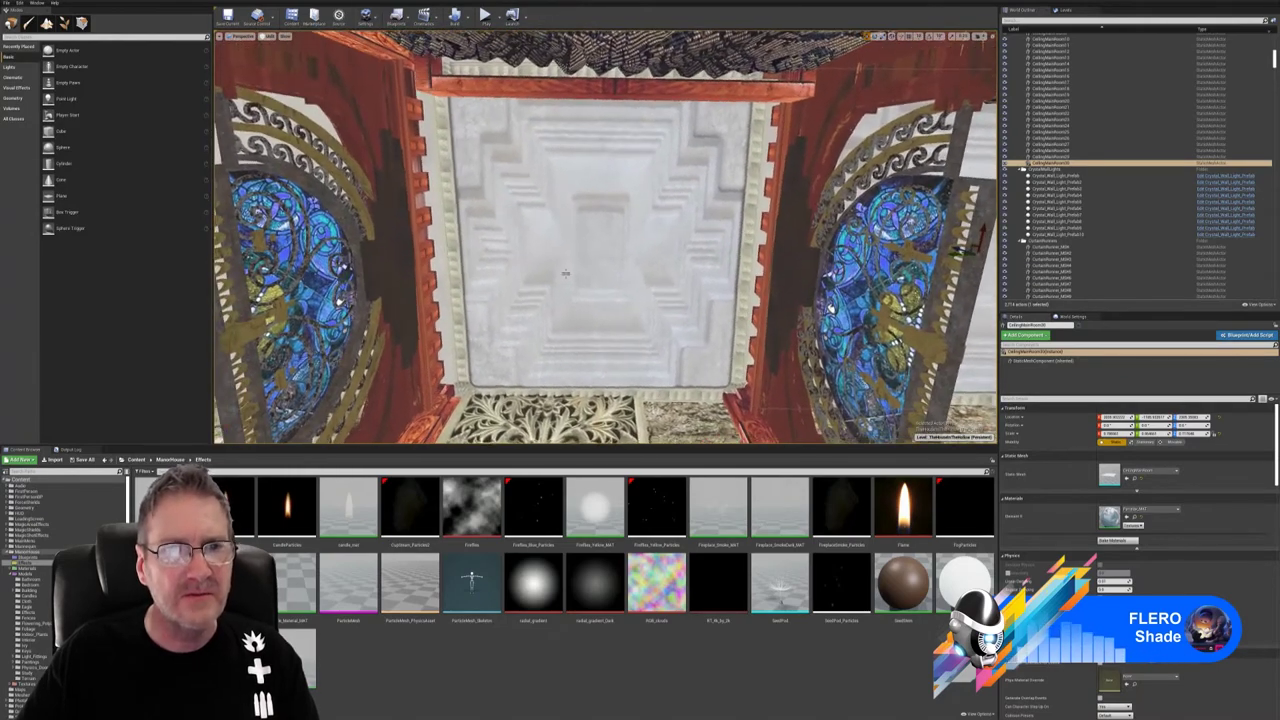
left_click(591, 225)
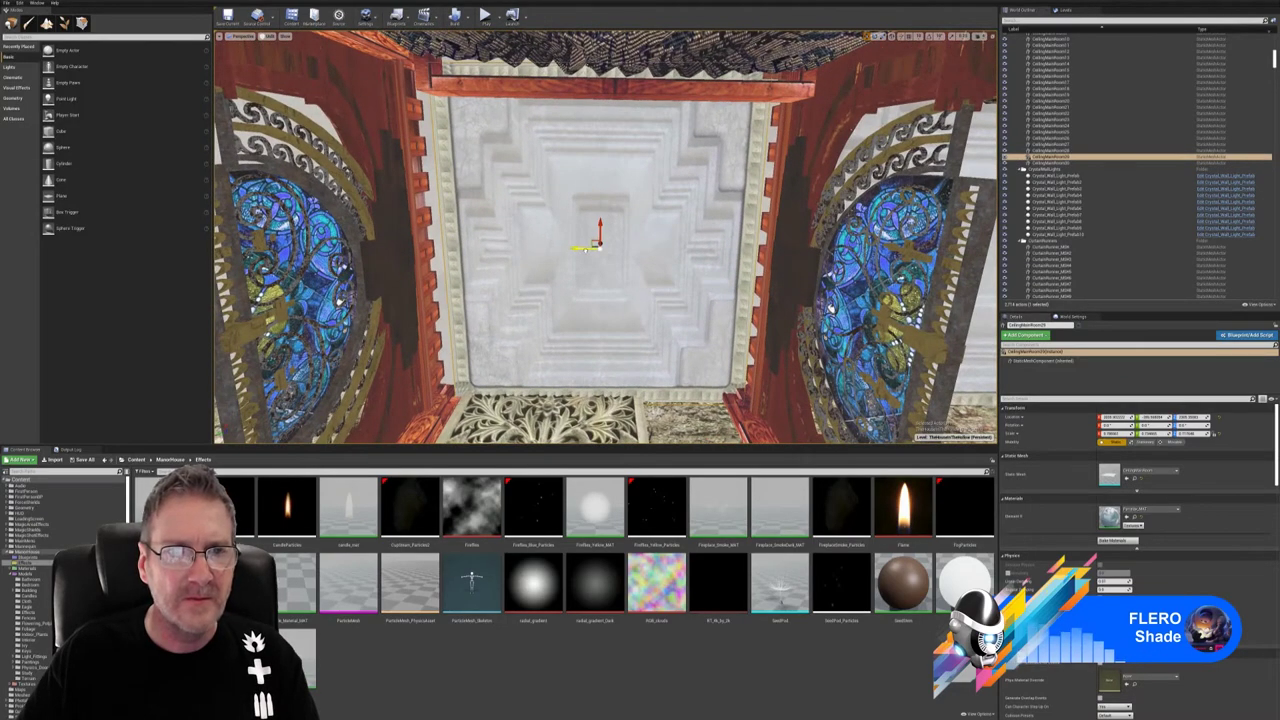
left_click_drag(587, 248, 581, 249)
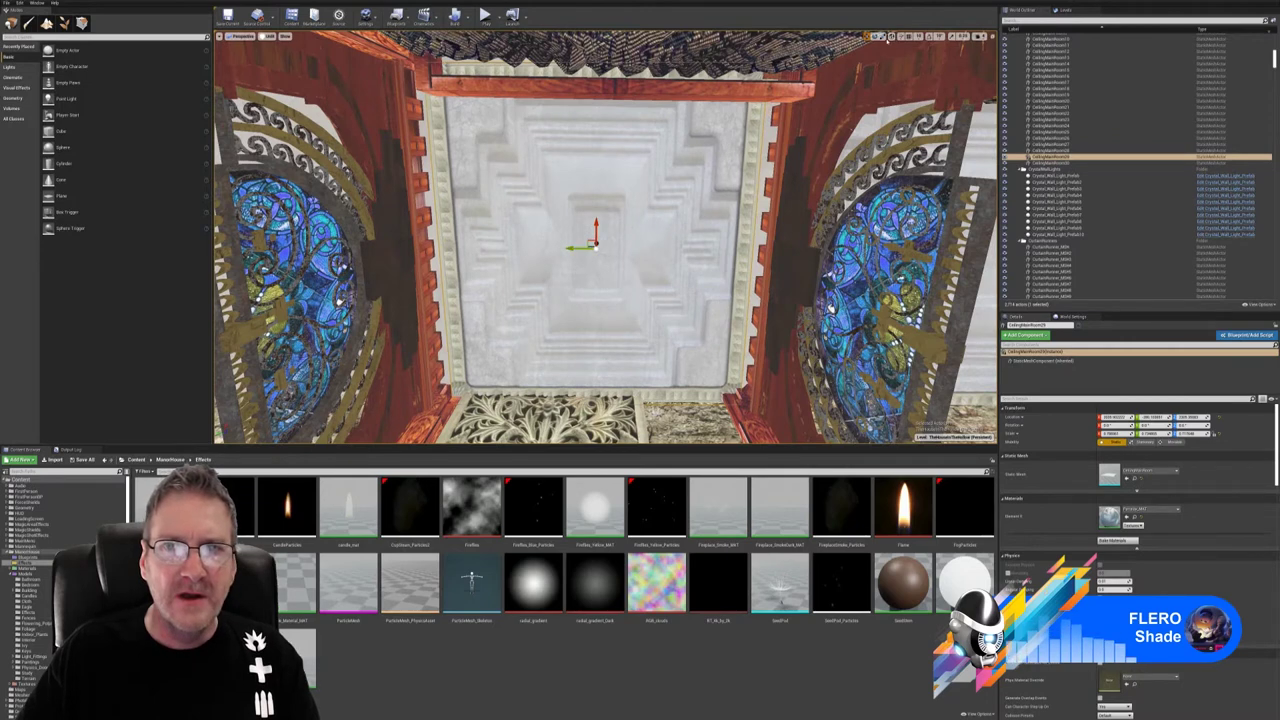
left_click(889, 36)
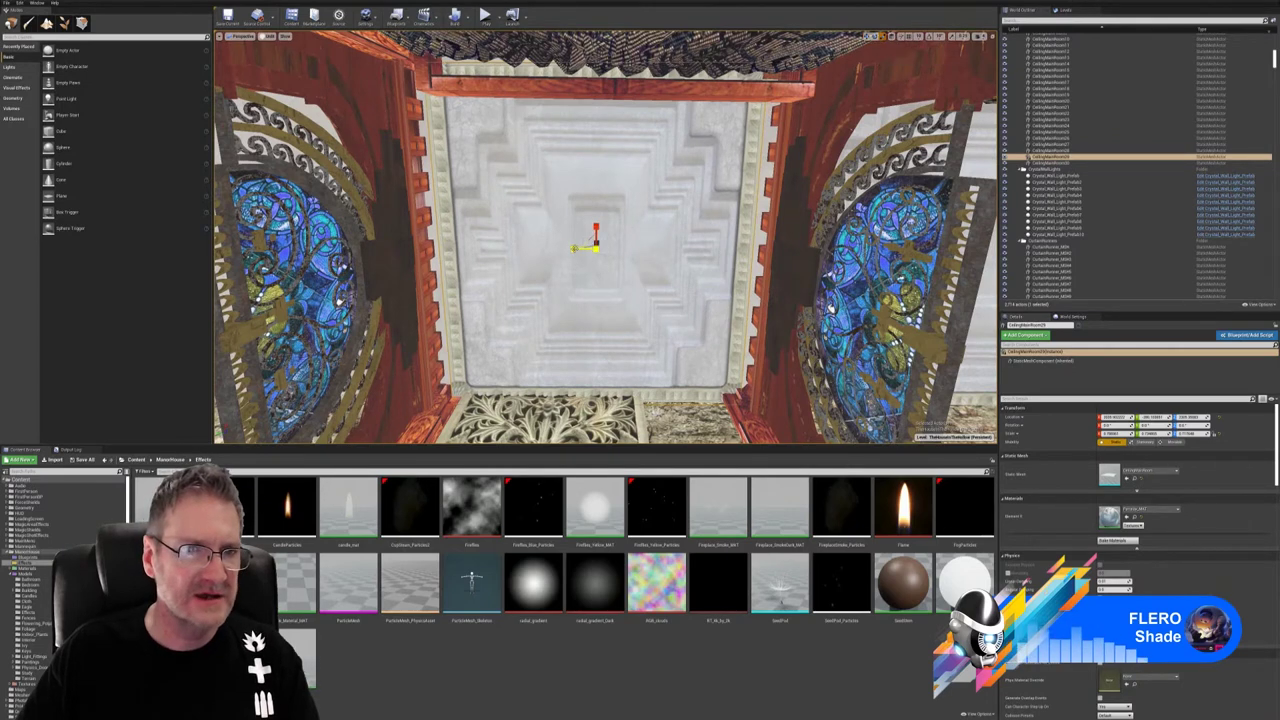
left_click_drag(575, 248, 574, 250)
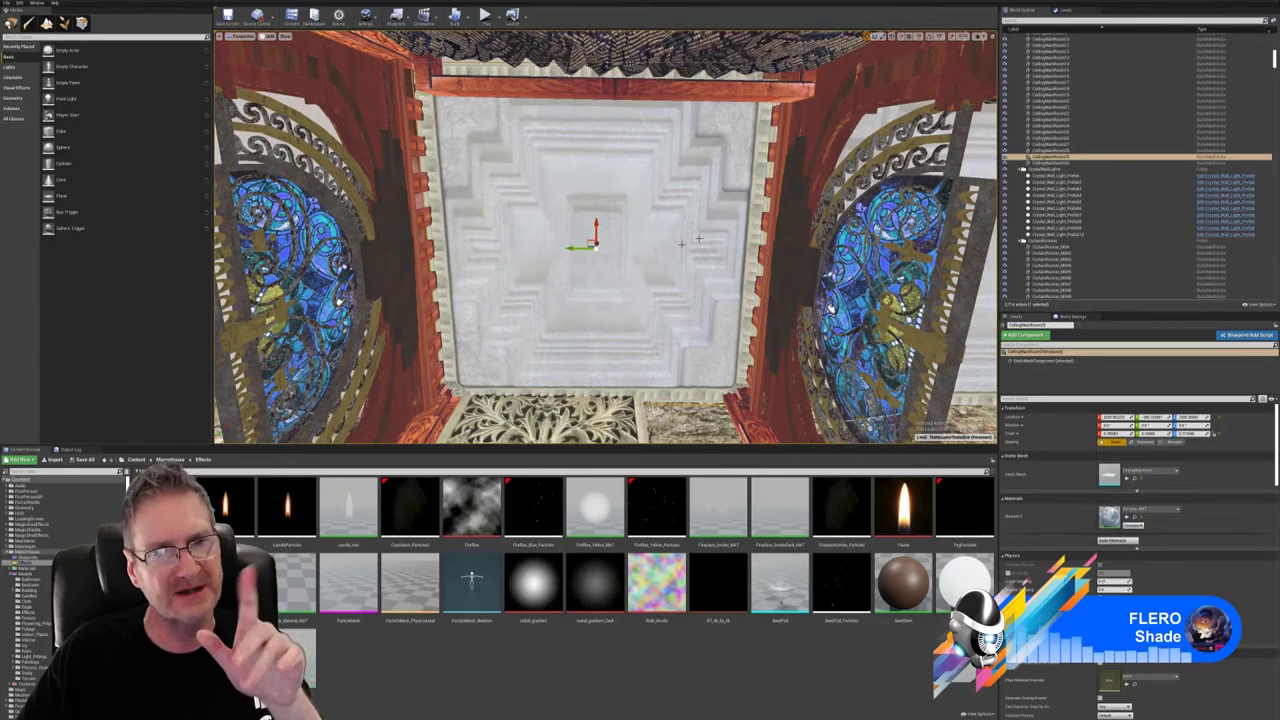
- Review both archways and the adjusted ceiling from below, clear the selection and save the level
right_click_drag(699, 238, 606, 302)
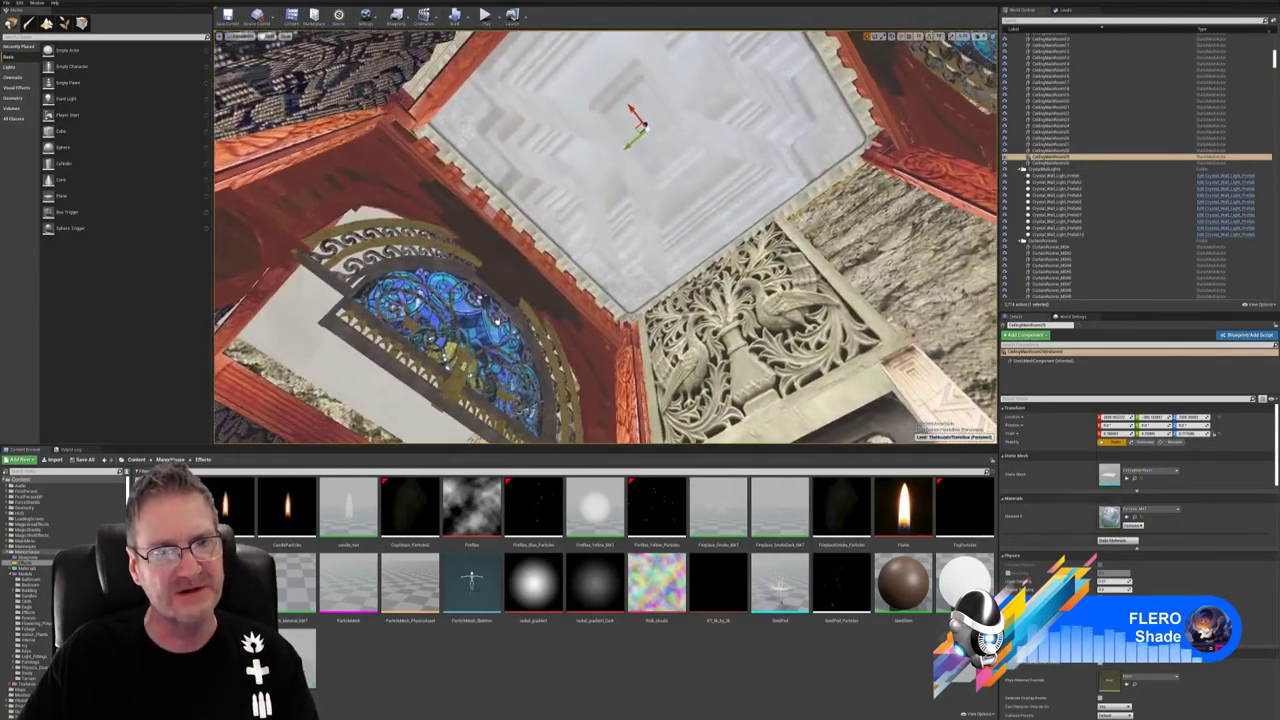
right_click_drag(722, 300, 350, 245)
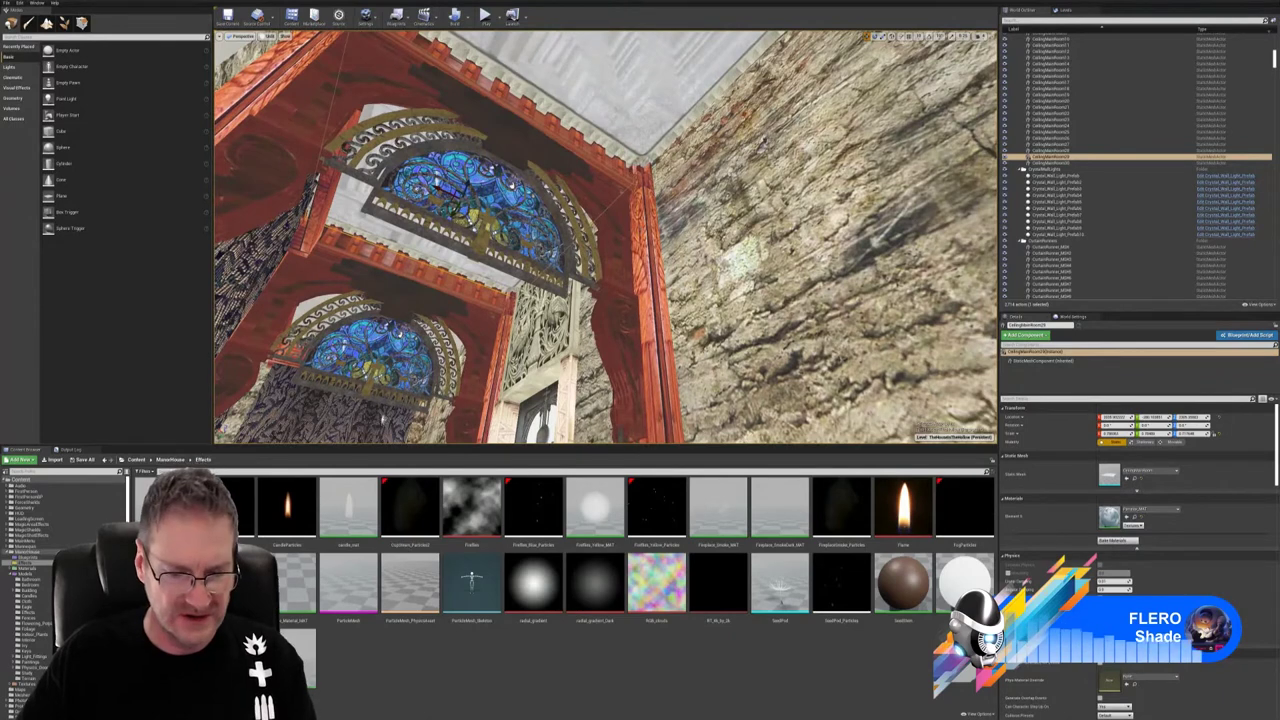
key("Escape")
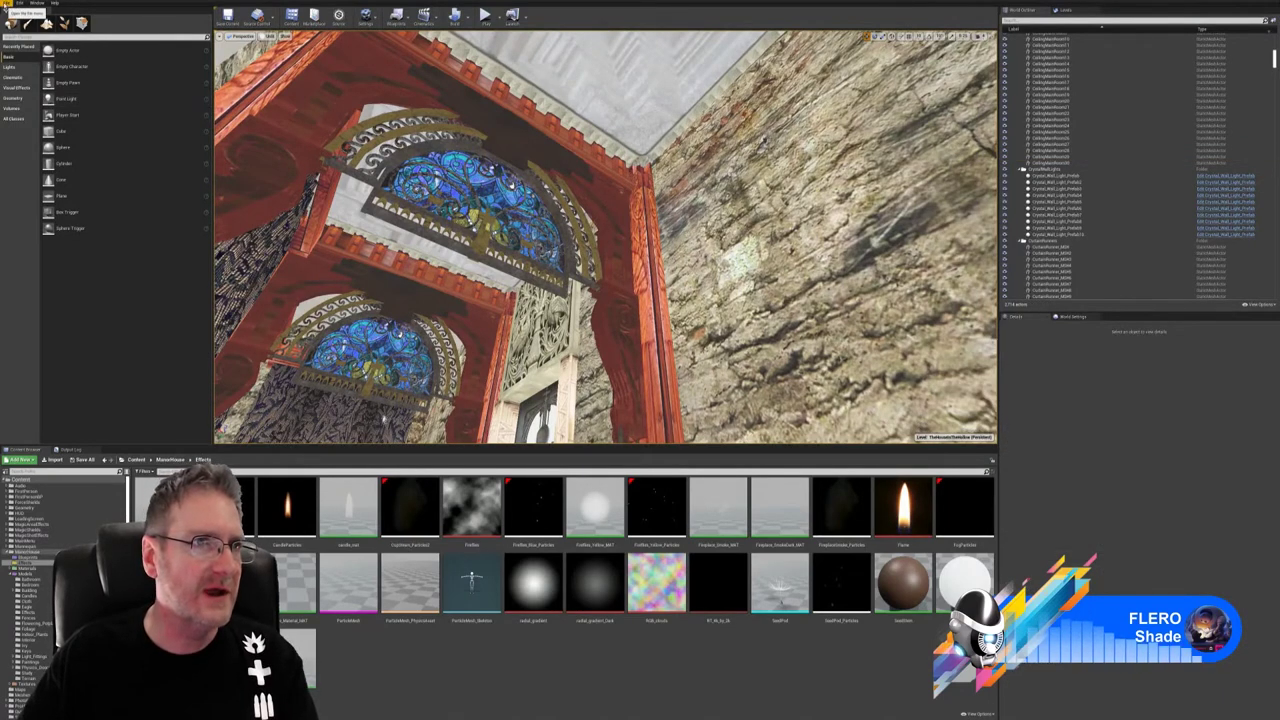
left_click(6, 5)
left_click(35, 61)
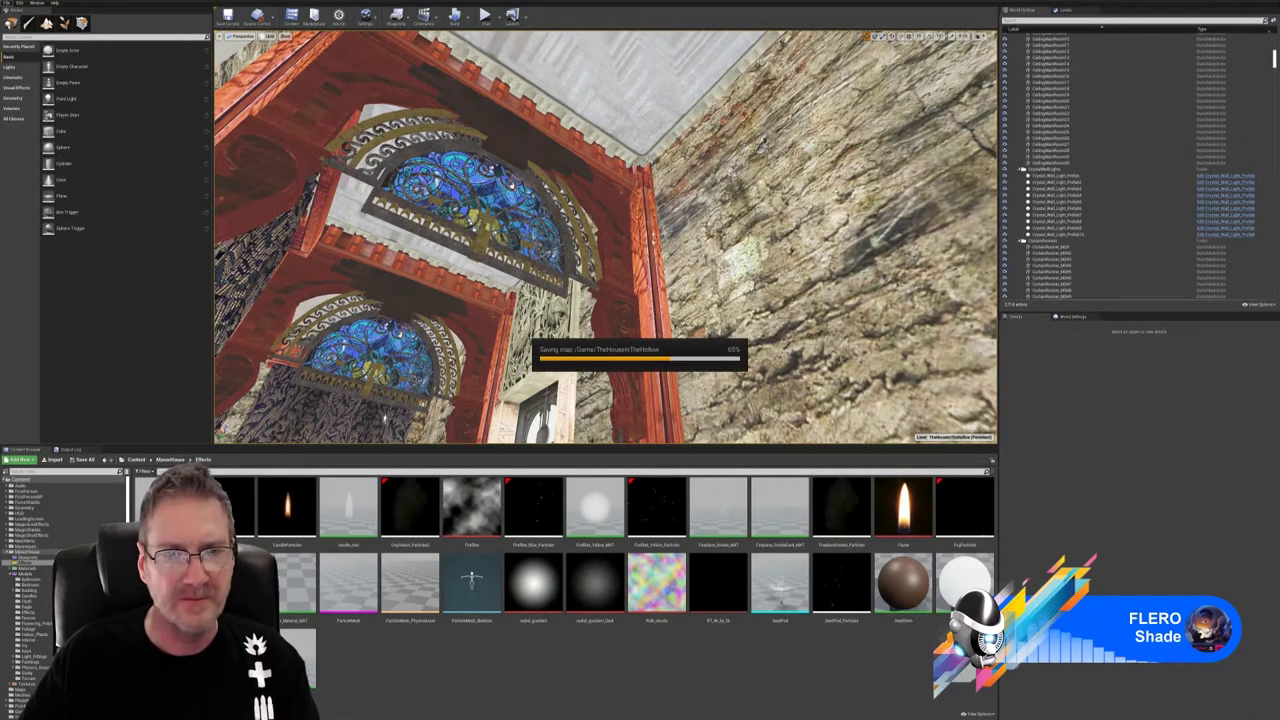
- Turn to the bare stone wall beside the archway and open the Bedroom models folder
right_click_drag(385, 419, 470, 450)
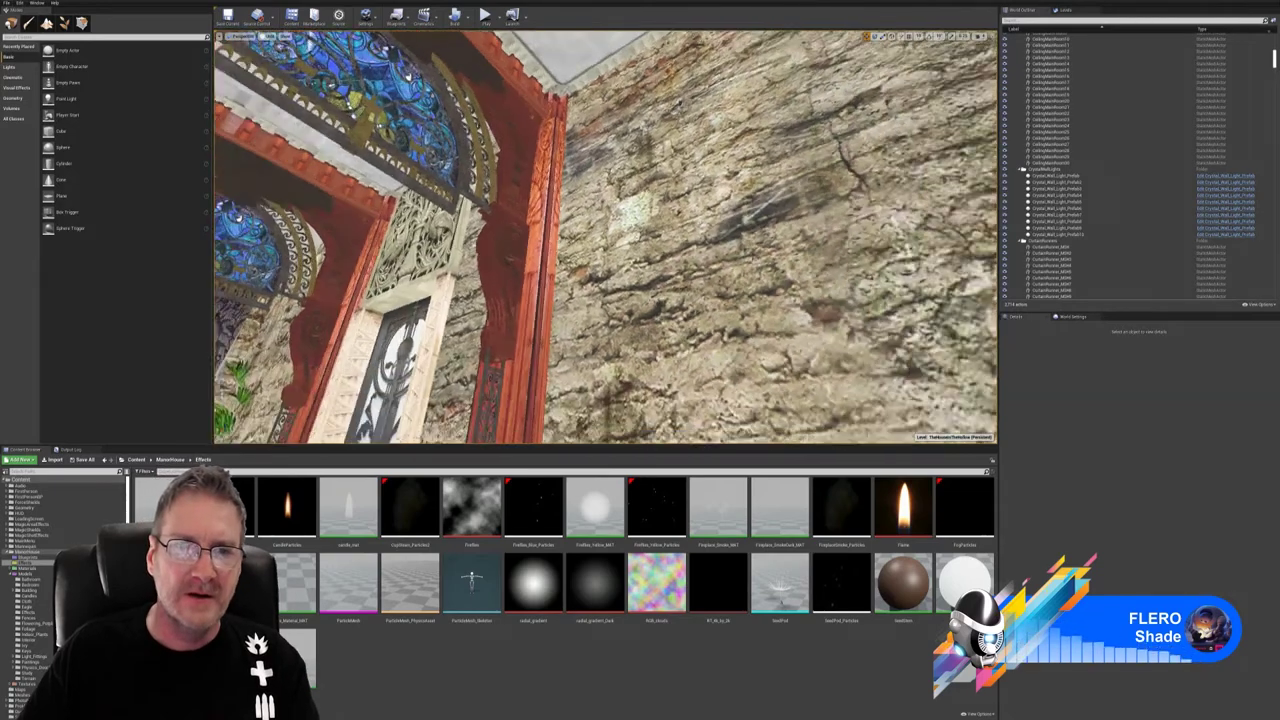
right_click_drag(606, 237, 695, 290)
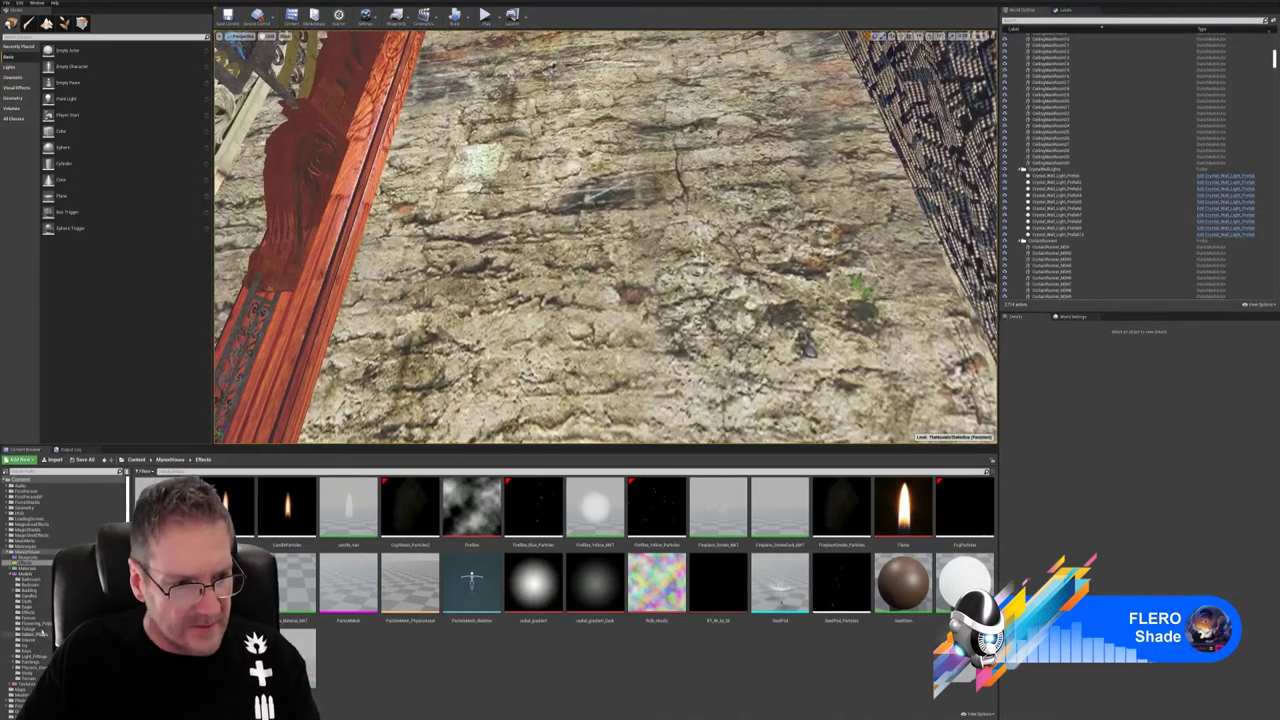
left_click(32, 587)
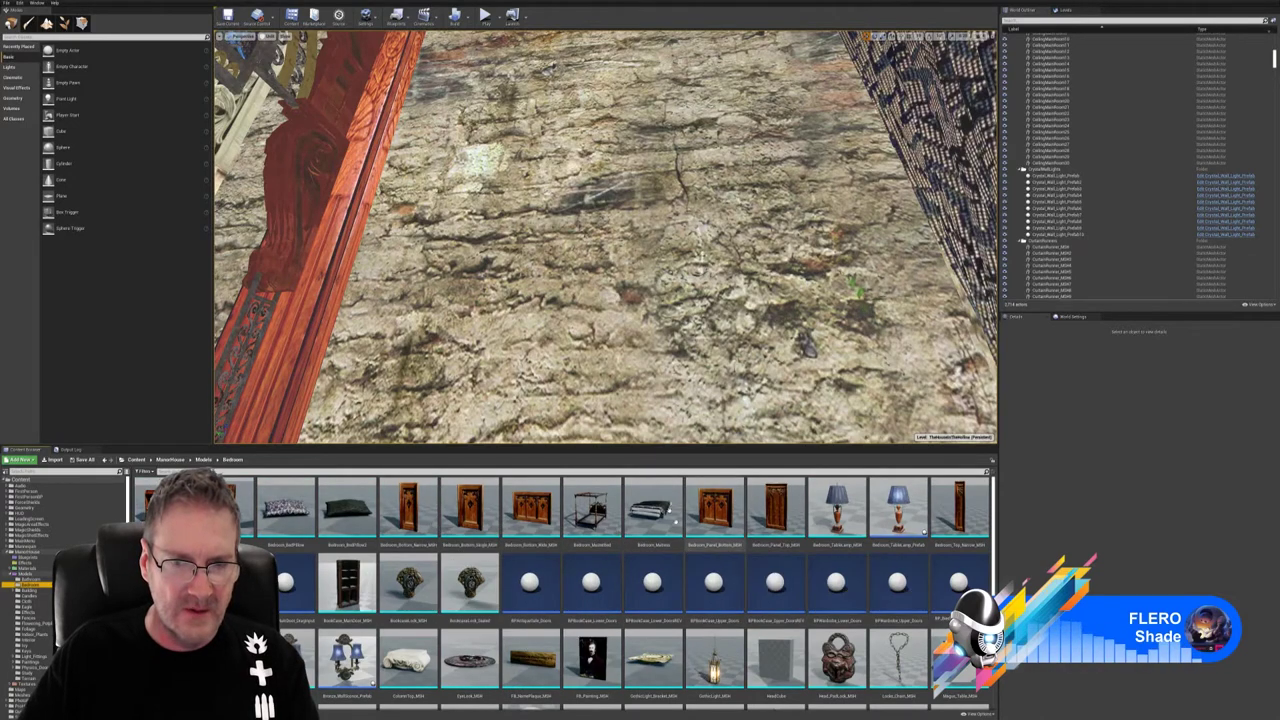
- Preview the Bedroom_Panel_Bottom_MSH mesh as a candidate for the bare stone wall, and close its preview
right_click_drag(862, 292, 849, 385)
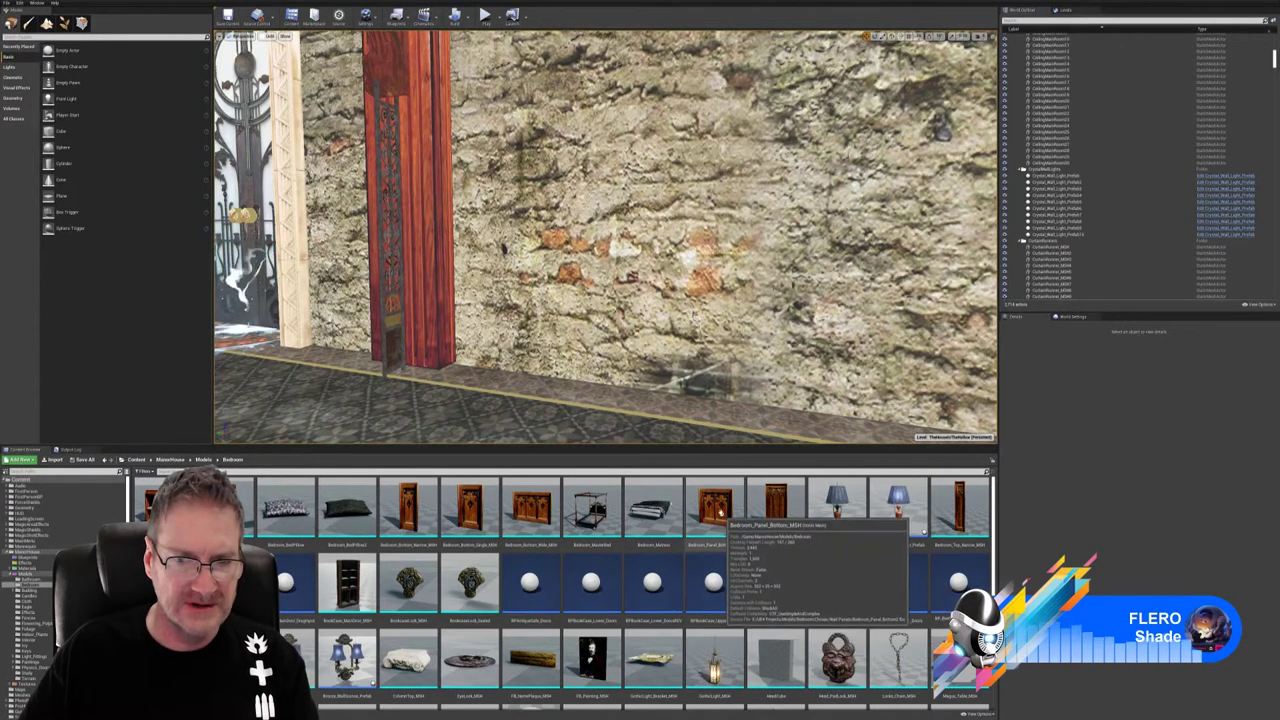
left_click(716, 510)
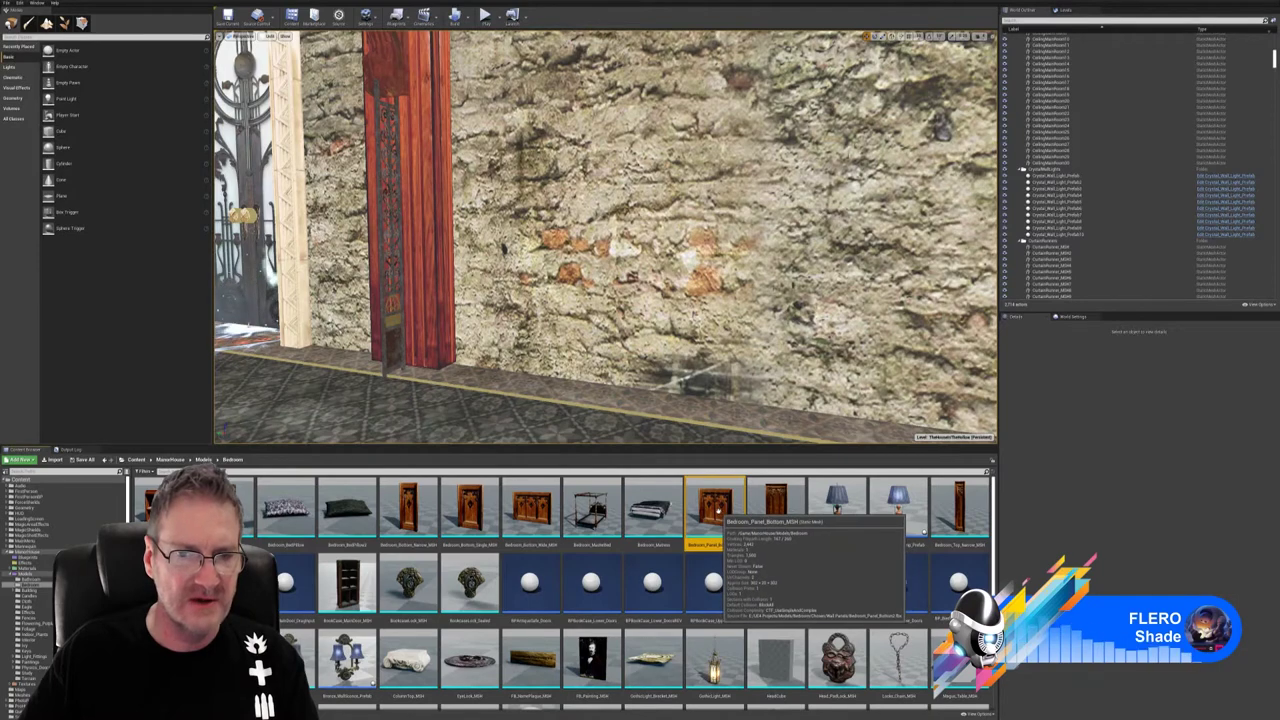
double_click(716, 510)
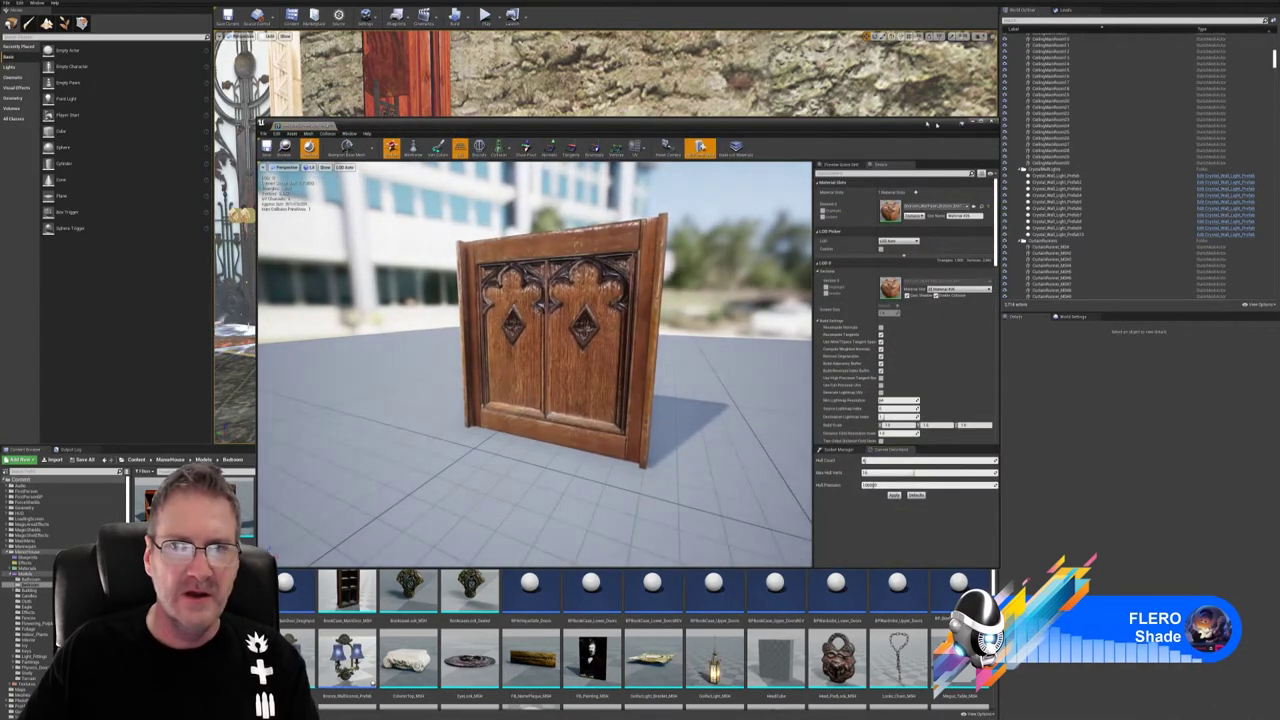
left_click(990, 121)
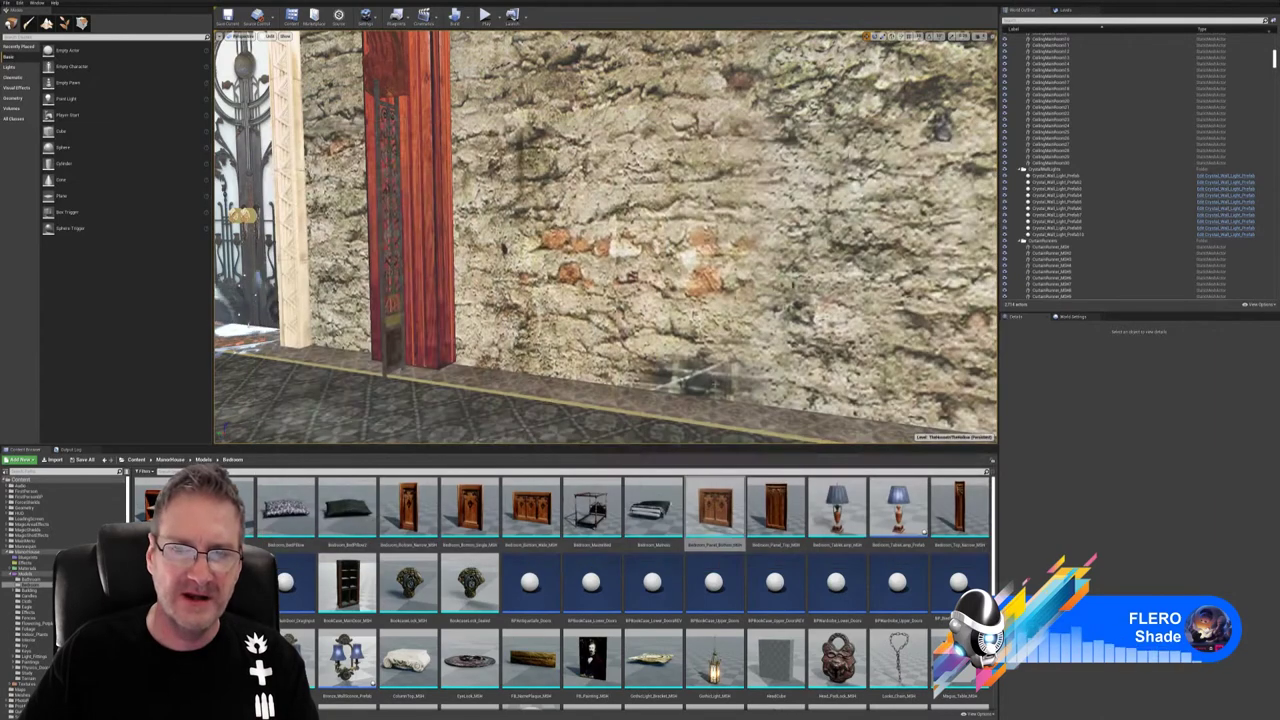
- Preview the Bedroom_Panel_Top_MSH mesh and orbit around it to examine its shape
double_click(778, 508)
left_click_drag(683, 398, 620, 490)
right_click_drag(620, 490, 620, 420)
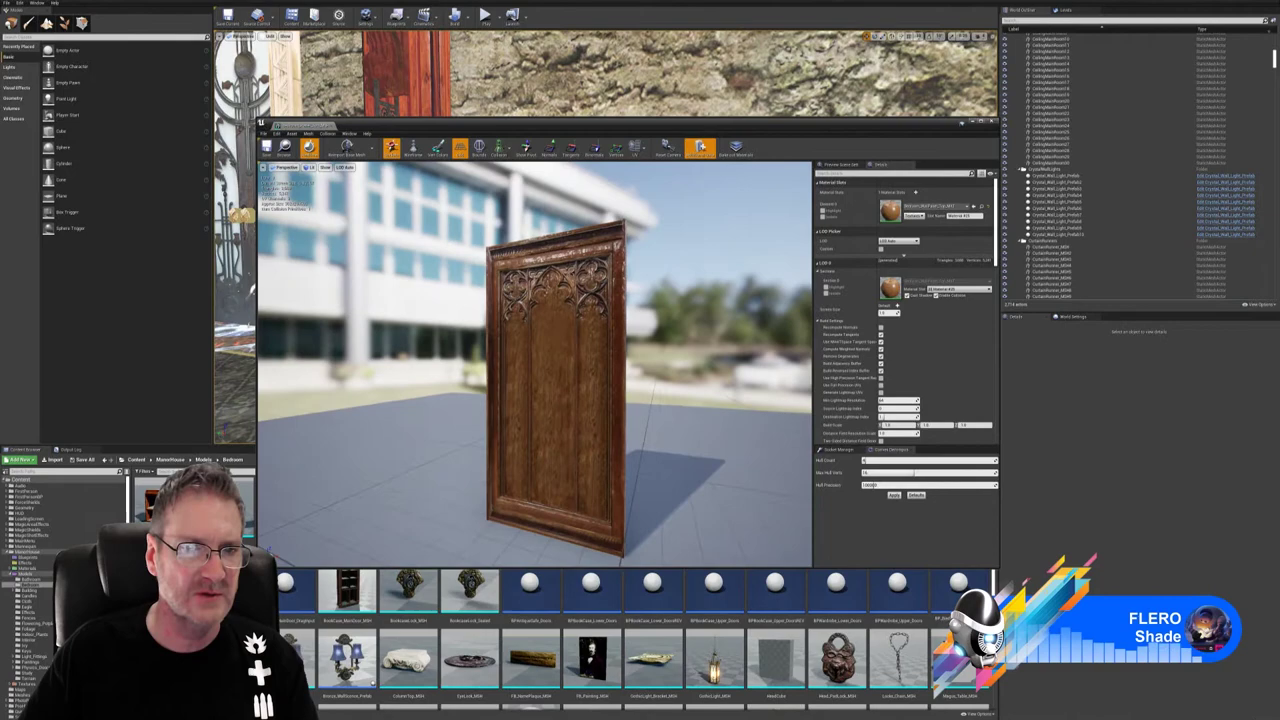
- Close the mesh preview and place Bedroom_Panel_Bottom_MSH in front of the bare stone wall beside the archway
left_click(991, 121)
right_click_drag(780, 260, 815, 274)
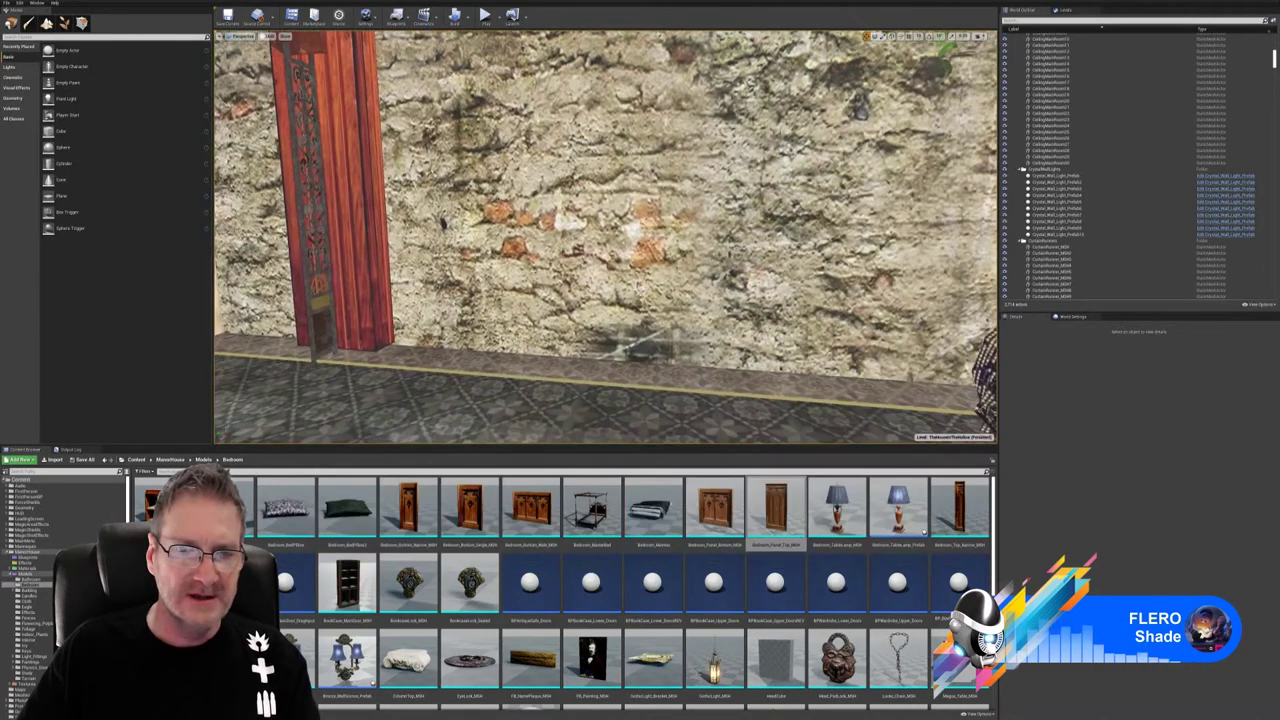
left_click_drag(714, 508, 489, 402)
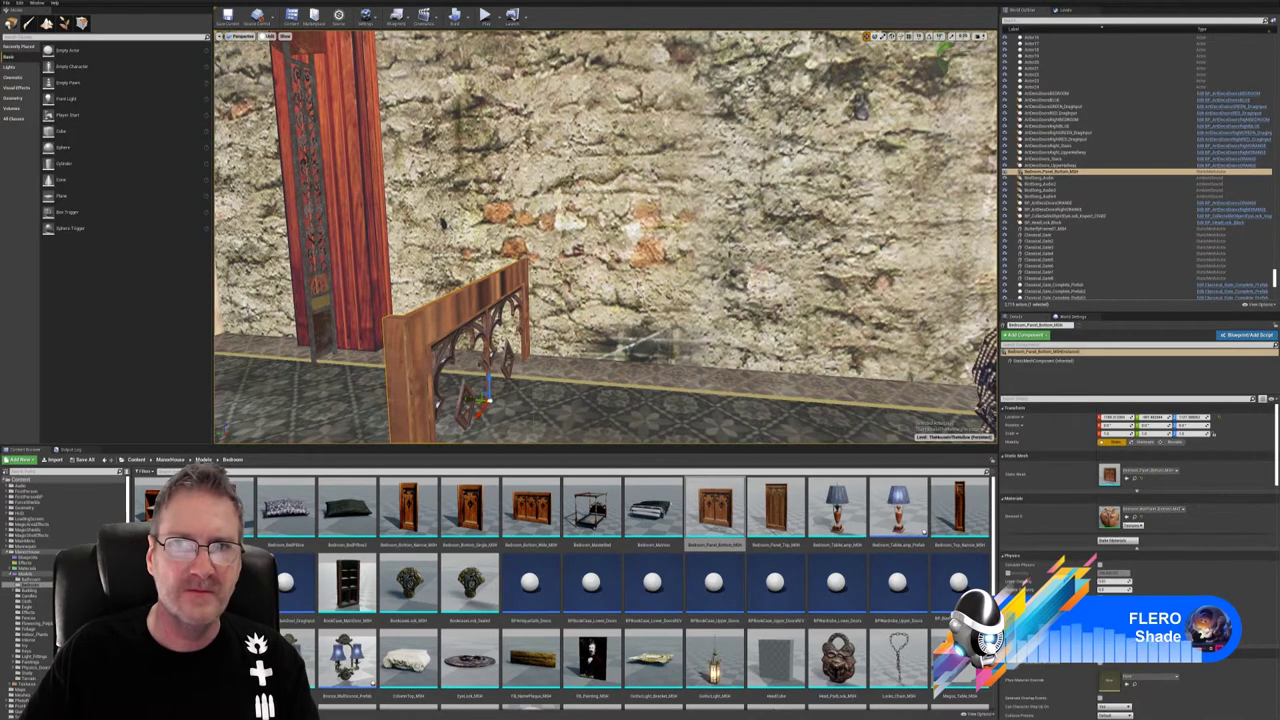
- Rotate the bottom panel parallel to the stone wall with its carved face towards the room, using rotation snapping
left_click(881, 36)
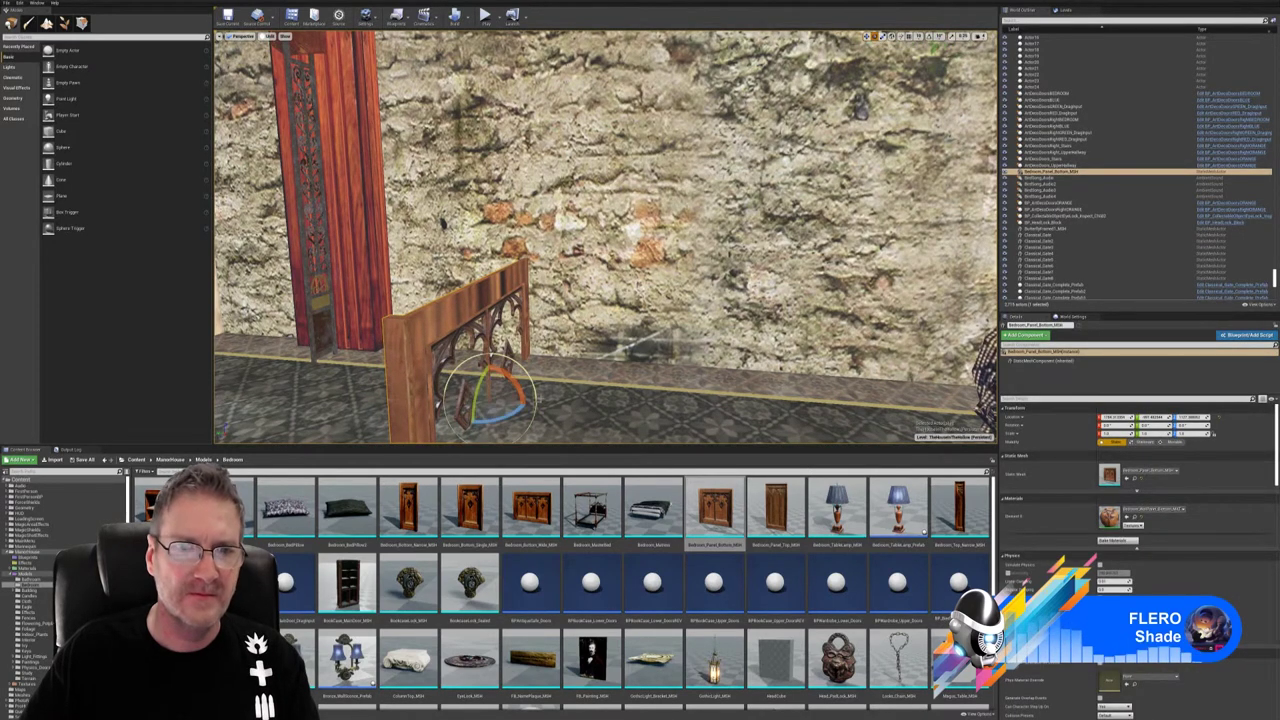
left_click_drag(497, 416, 528, 417)
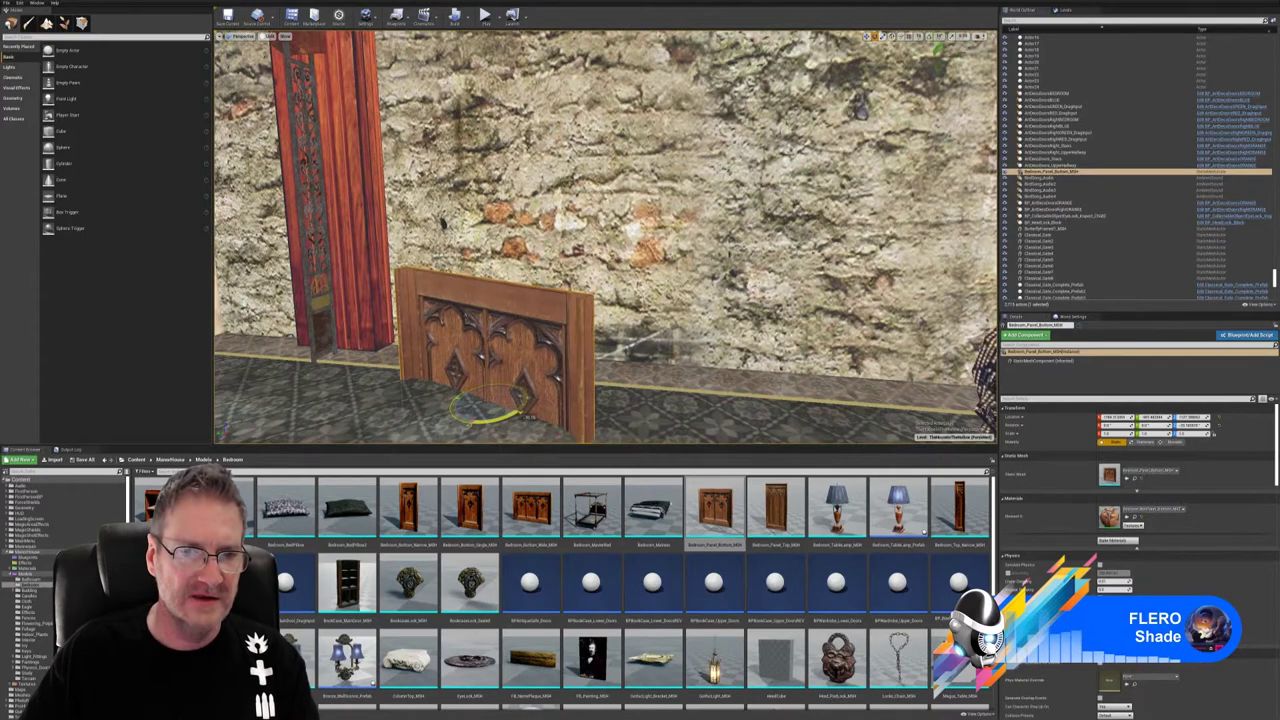
key("ctrl+z")
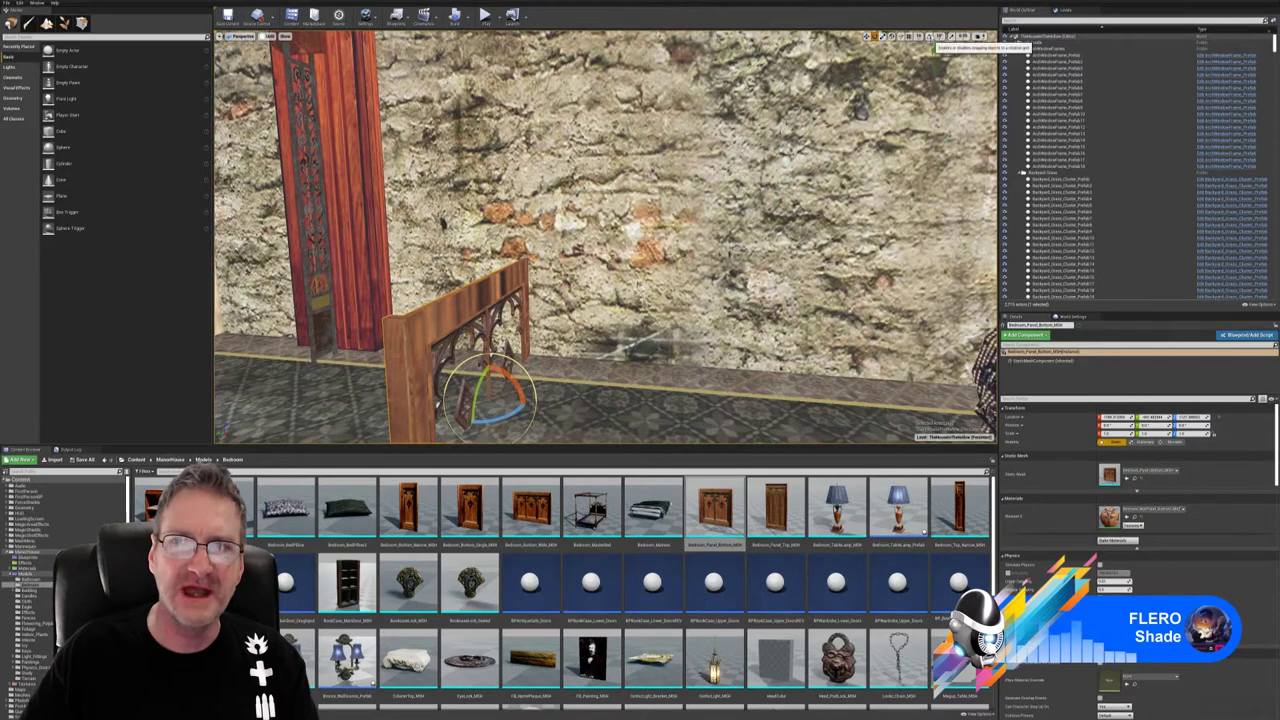
left_click_drag(500, 416, 532, 409)
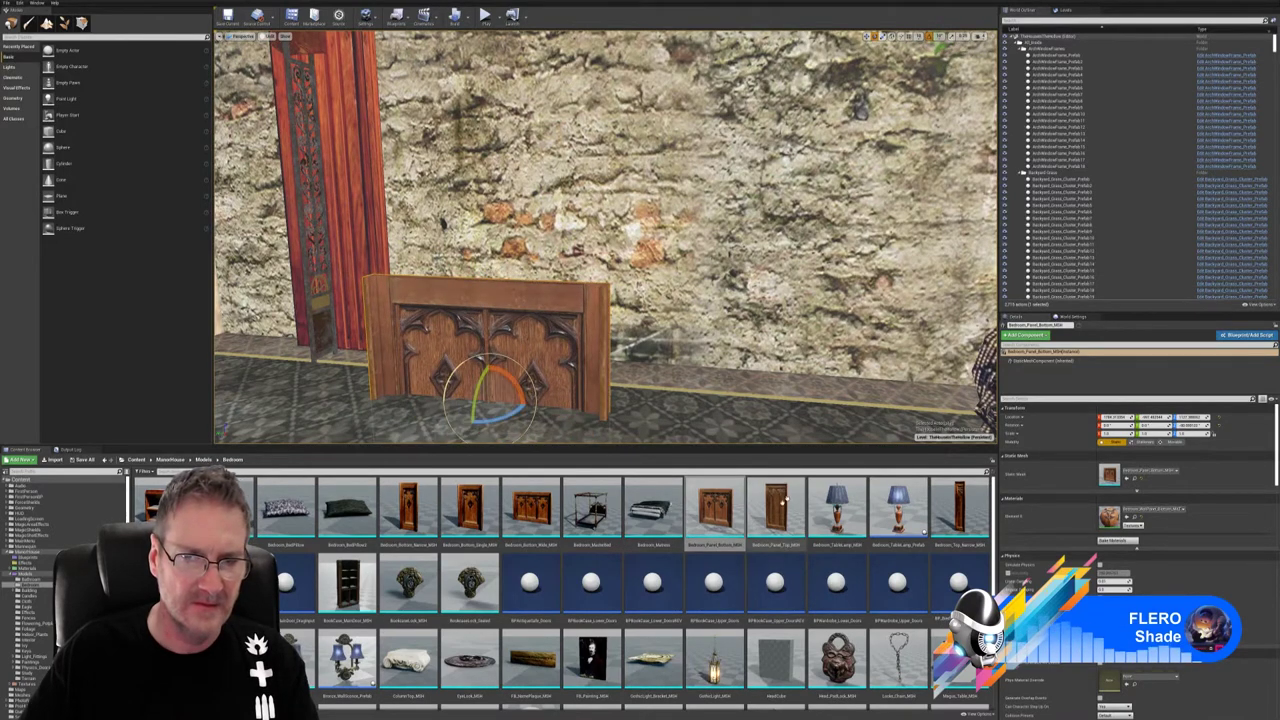
- Place Bedroom_Panel_Top_MSH at the stone wall and raise it well above the height of the bottom panel
left_click_drag(776, 516, 716, 366)
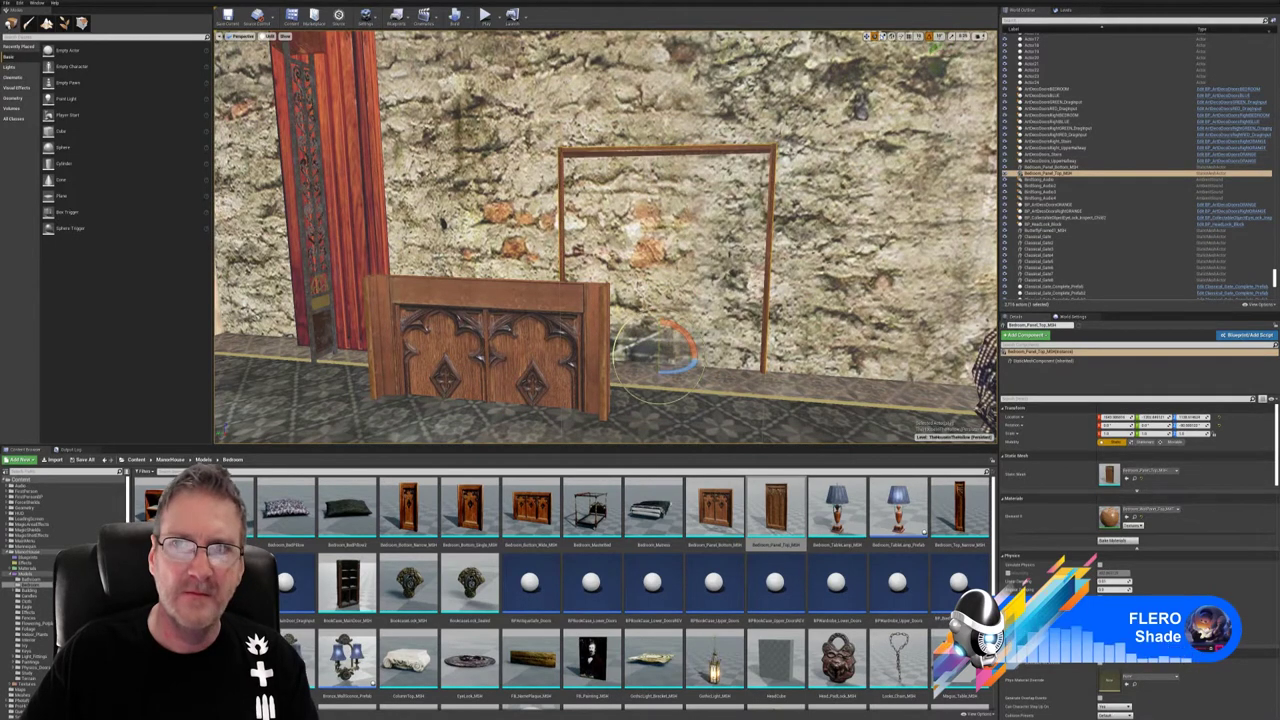
key("w")
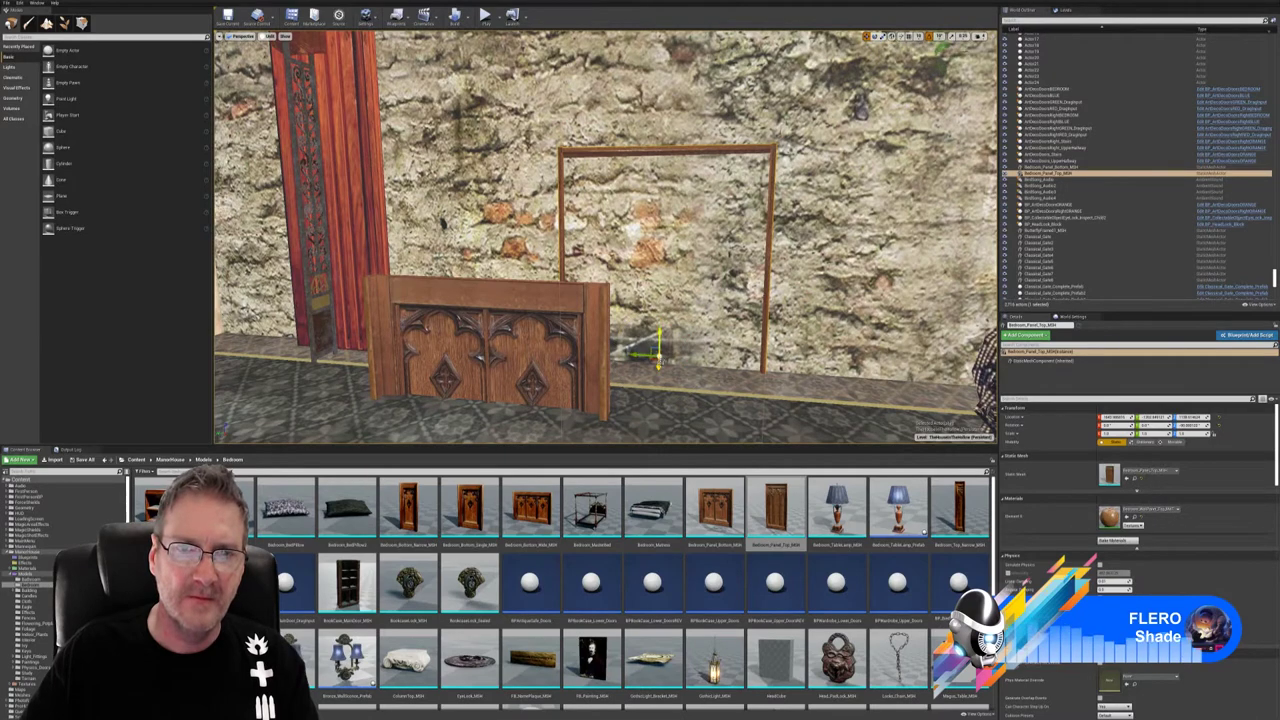
left_click_drag(632, 353, 660, 60)
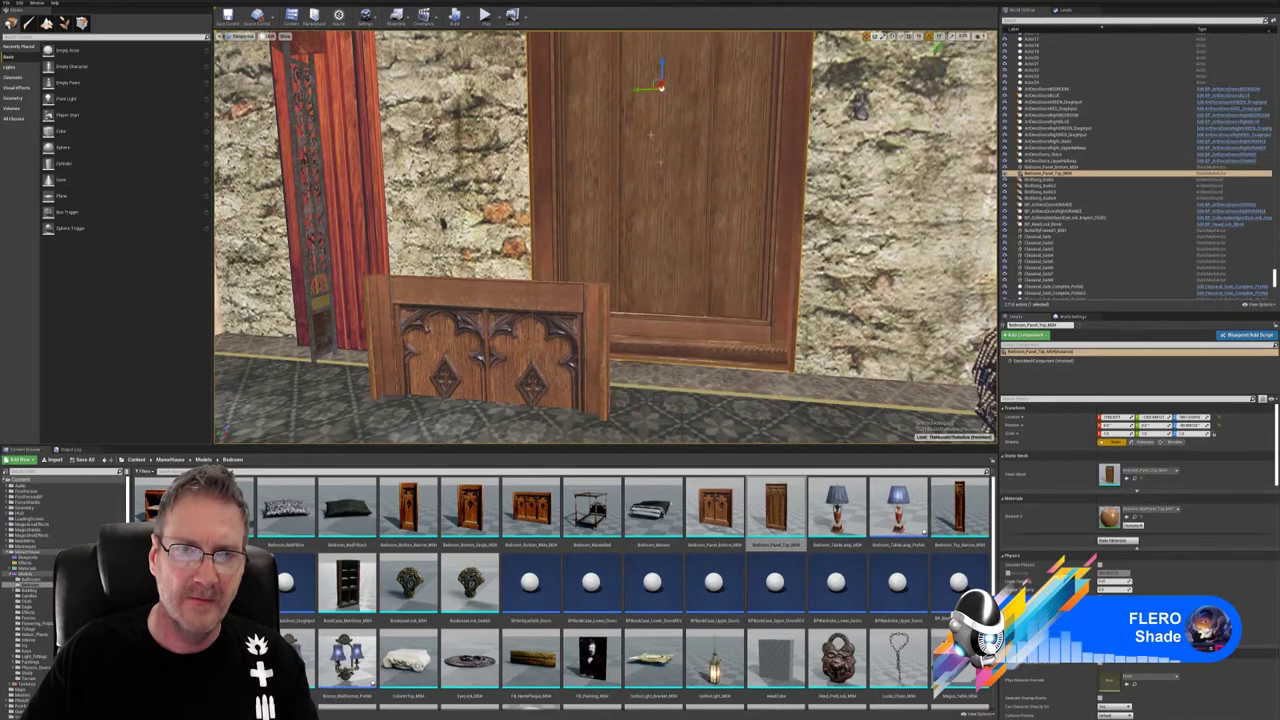
key("w")
right_click_drag(743, 335, 690, 290)
key("s")
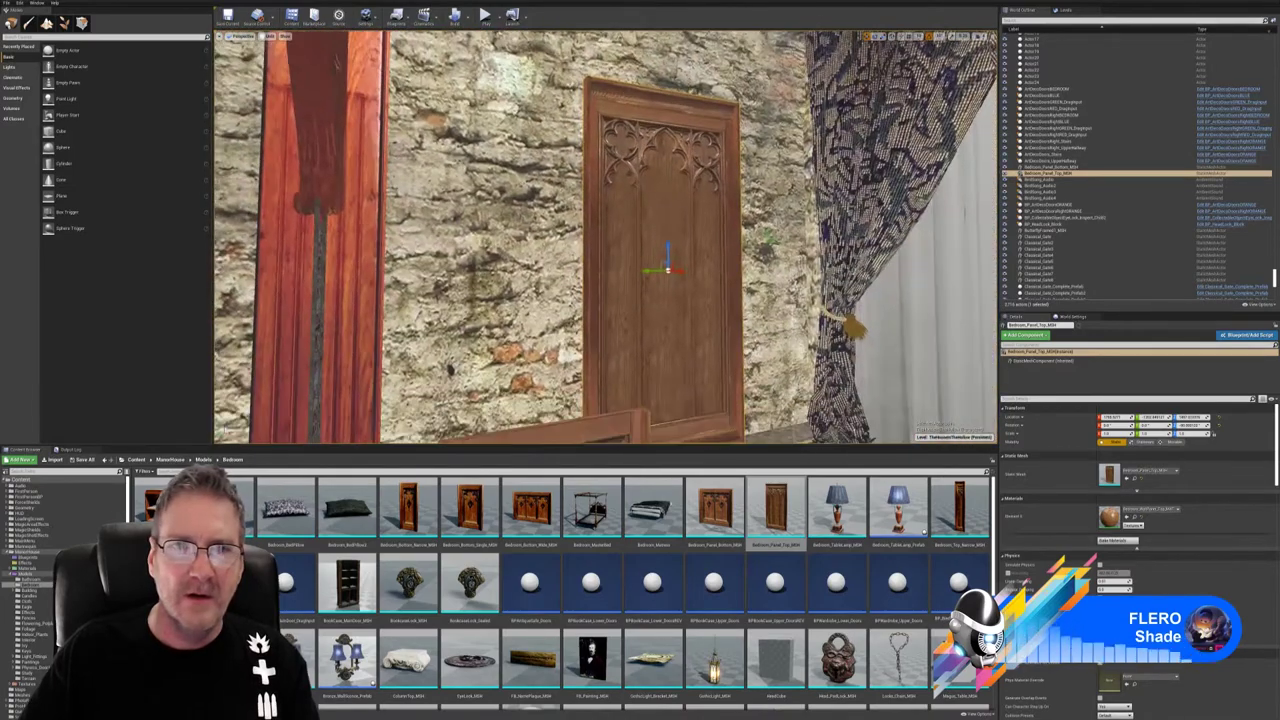
left_click_drag(668, 250, 665, 85)
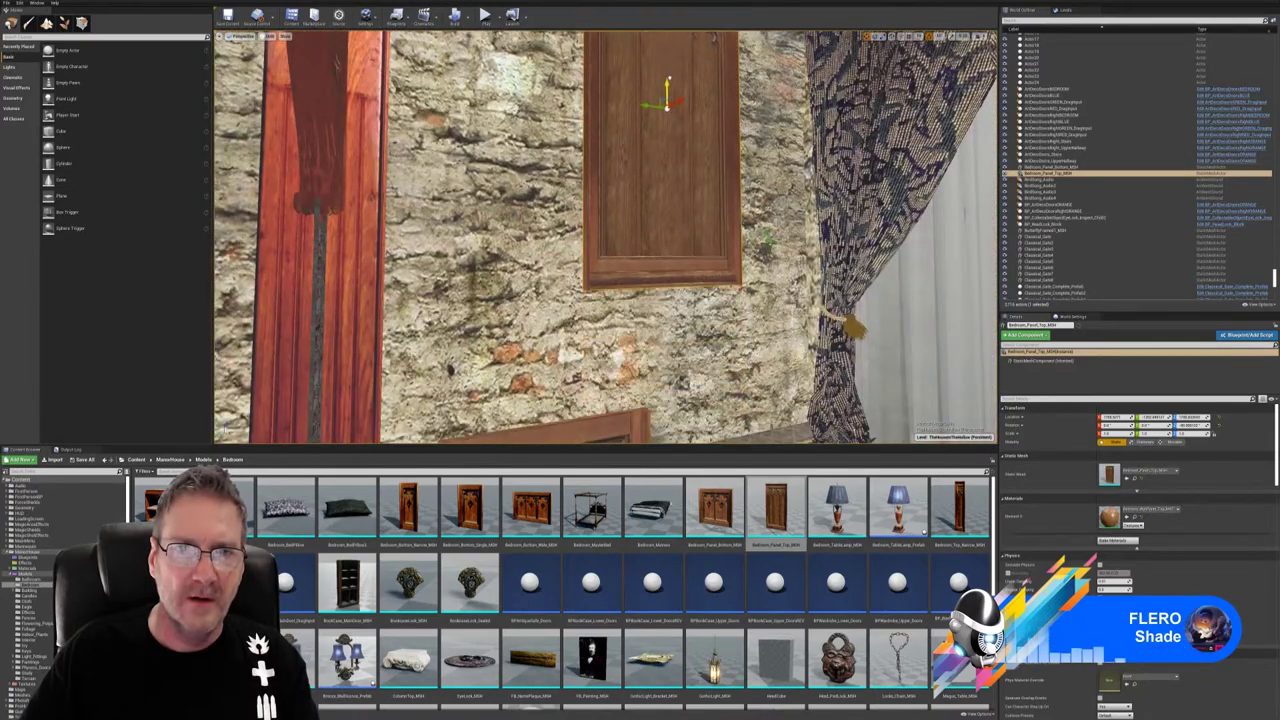
- Raise the bottom panel out of the floor and push it back close to the stone wall
right_click_drag(665, 85, 580, 112)
left_click(650, 395)
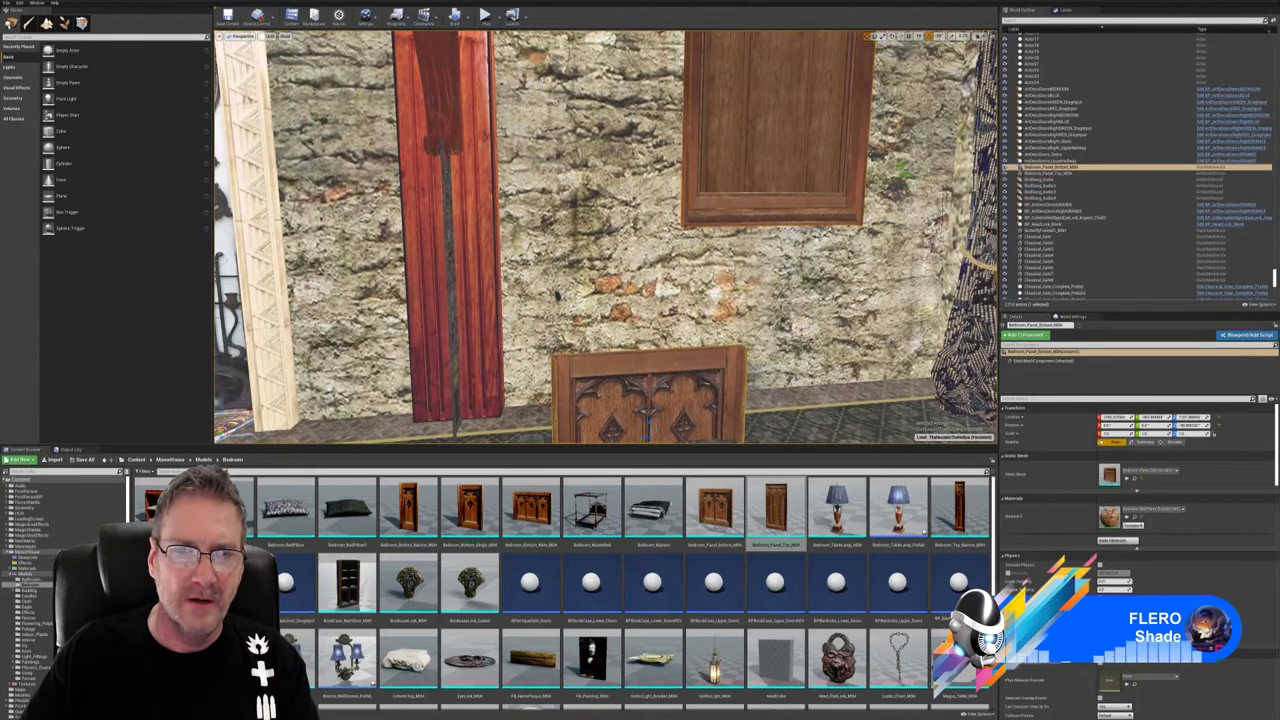
left_click_drag(649, 422, 649, 385)
left_click_drag(651, 346, 651, 321)
right_click_drag(651, 321, 678, 394)
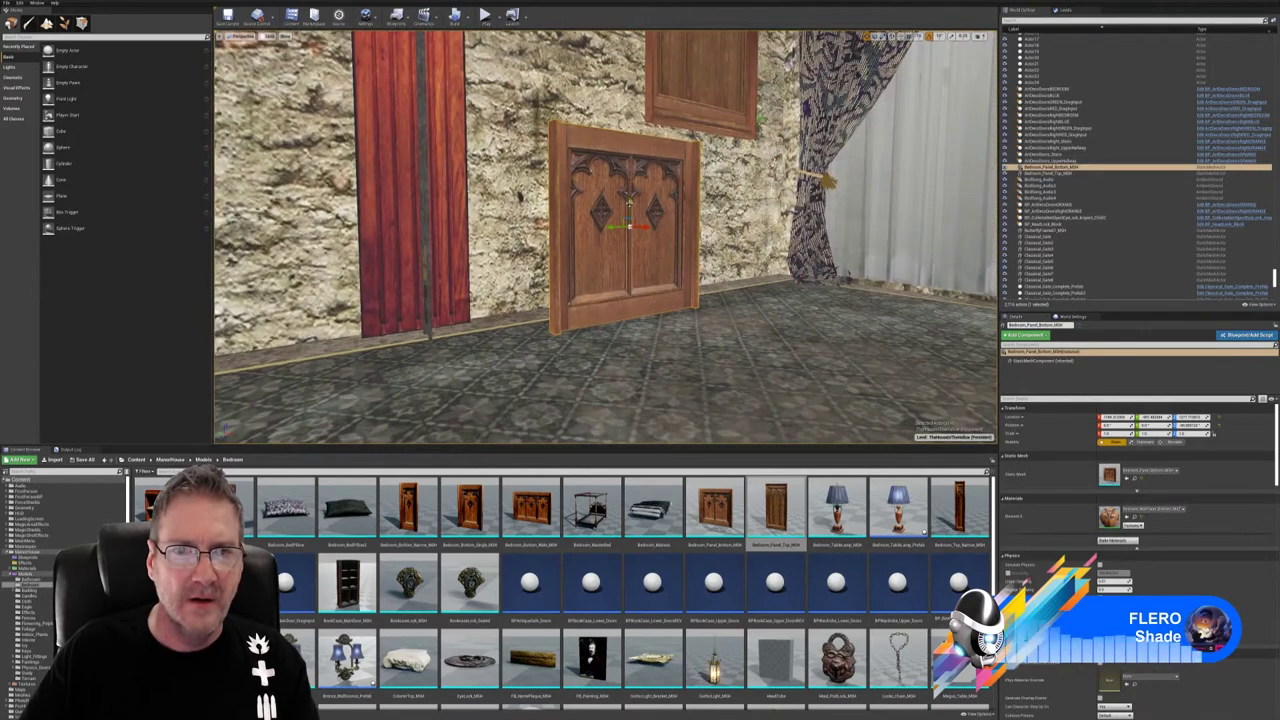
left_click_drag(630, 204, 629, 201)
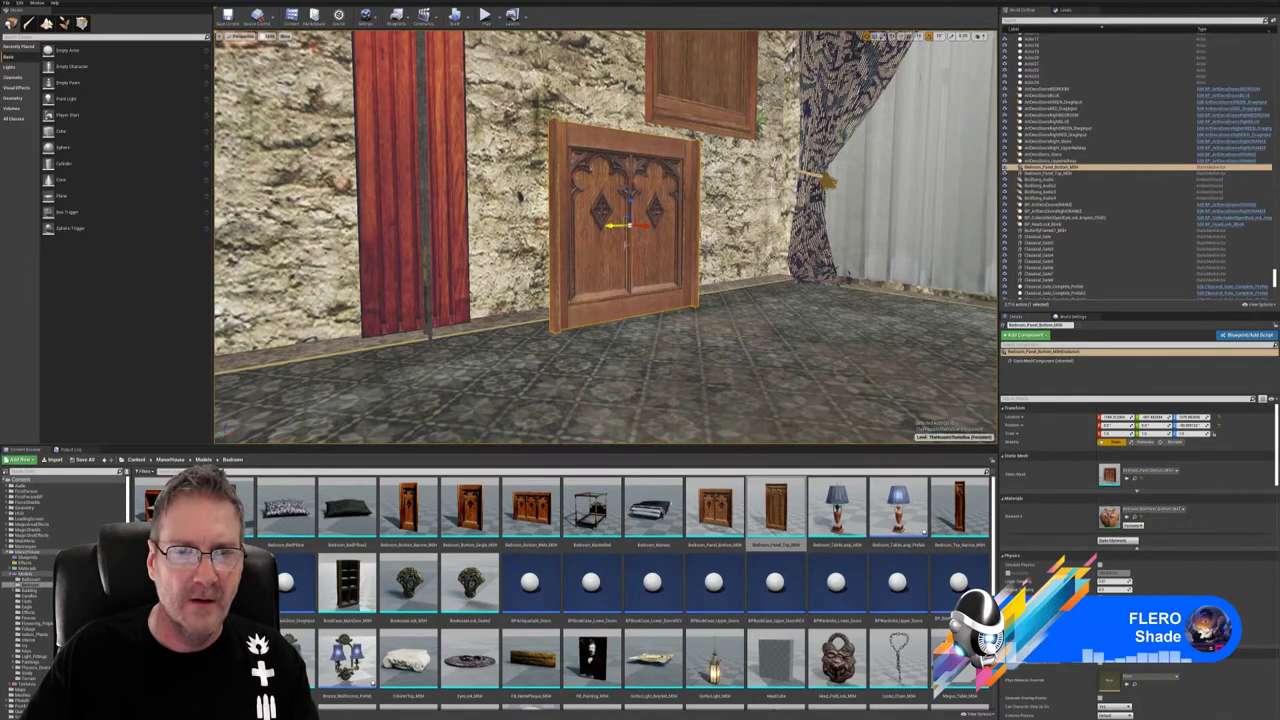
mouse_move(683, 297)
right_mouse_down()
mouse_move(770, 345)
mouse_move(683, 297)
right_mouse_up()
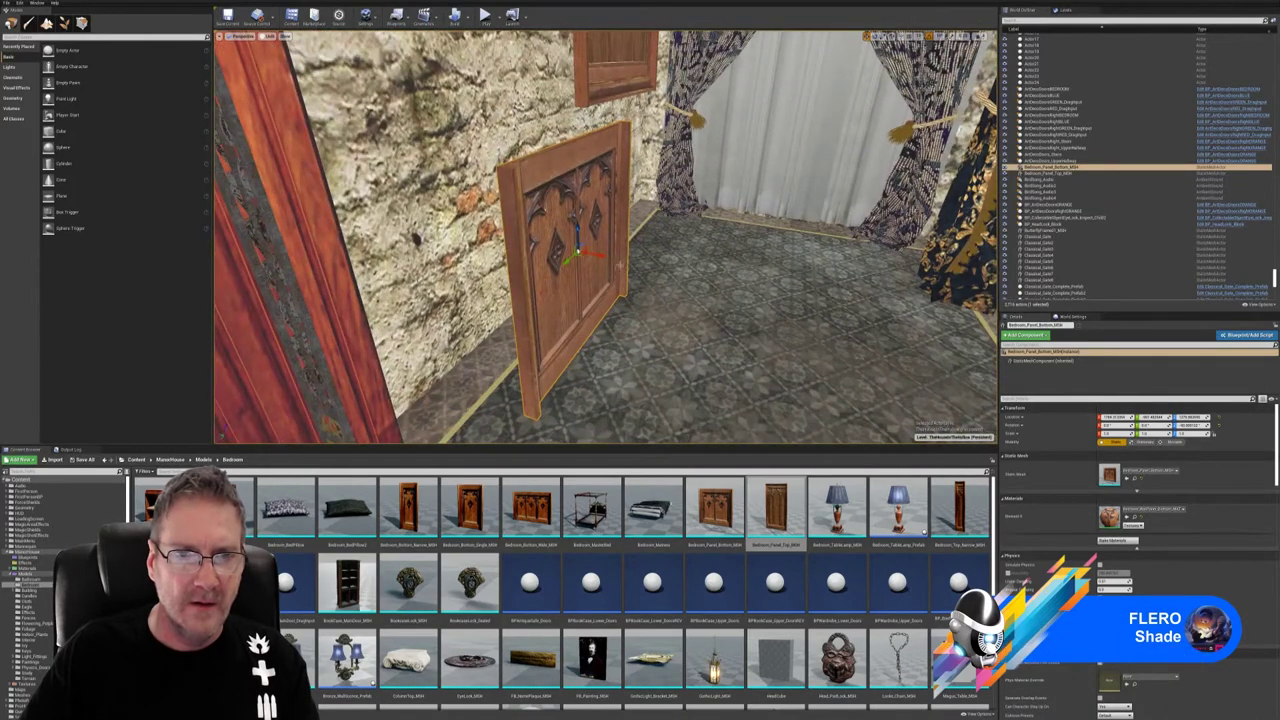
left_click_drag(605, 258, 527, 242)
right_click_drag(612, 312, 645, 268)
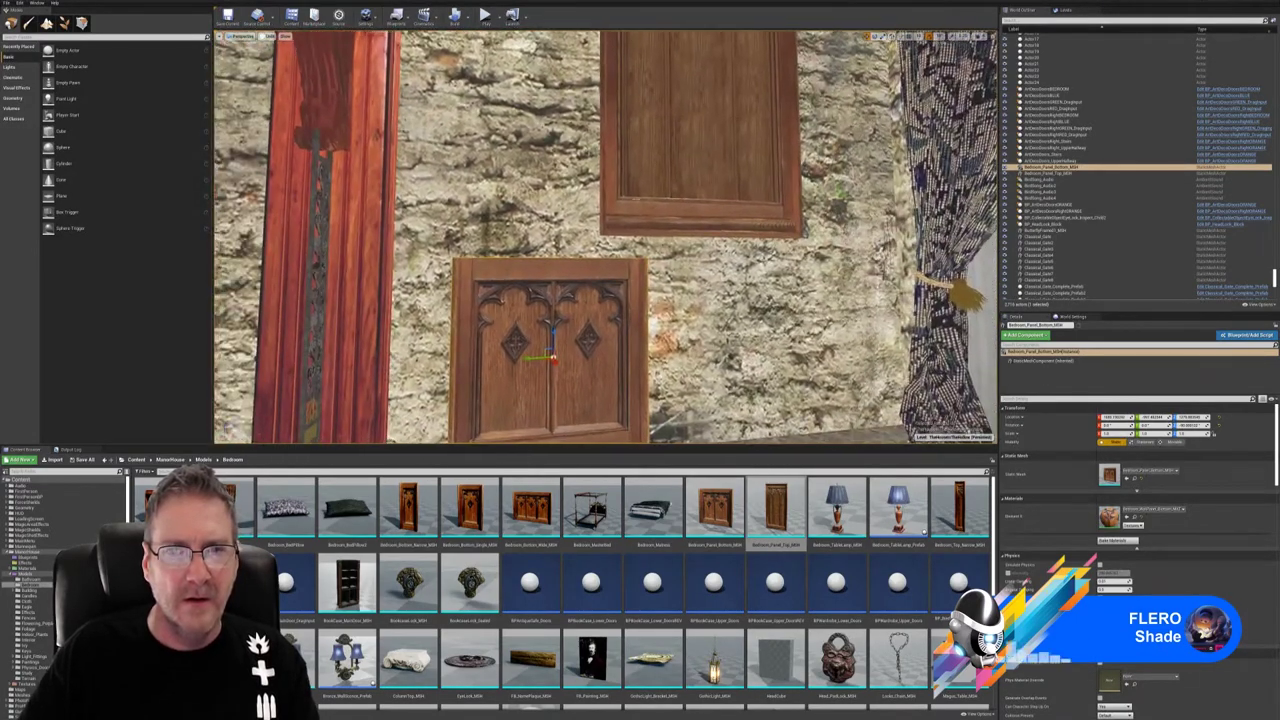
- Push the top panel back towards the stone wall, into the same plane as the bottom panel
left_click(684, 228)
right_click_drag(684, 228, 752, 222)
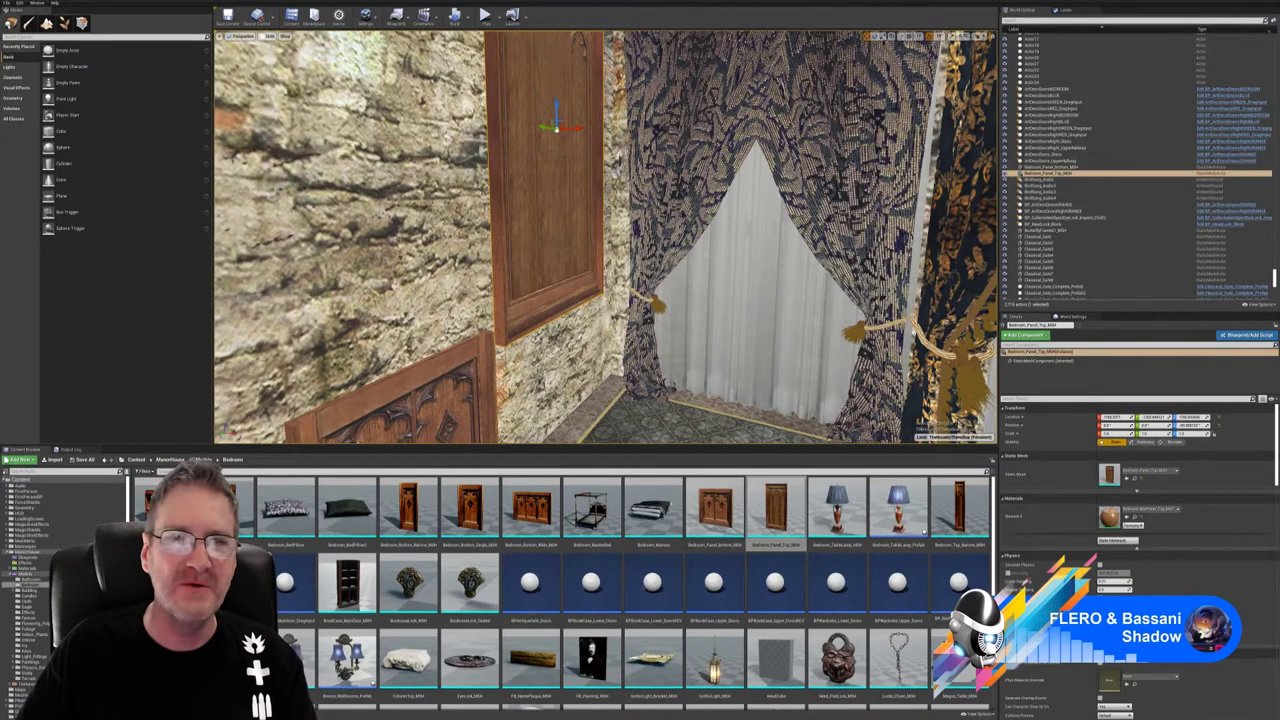
right_click_drag(592, 190, 576, 240)
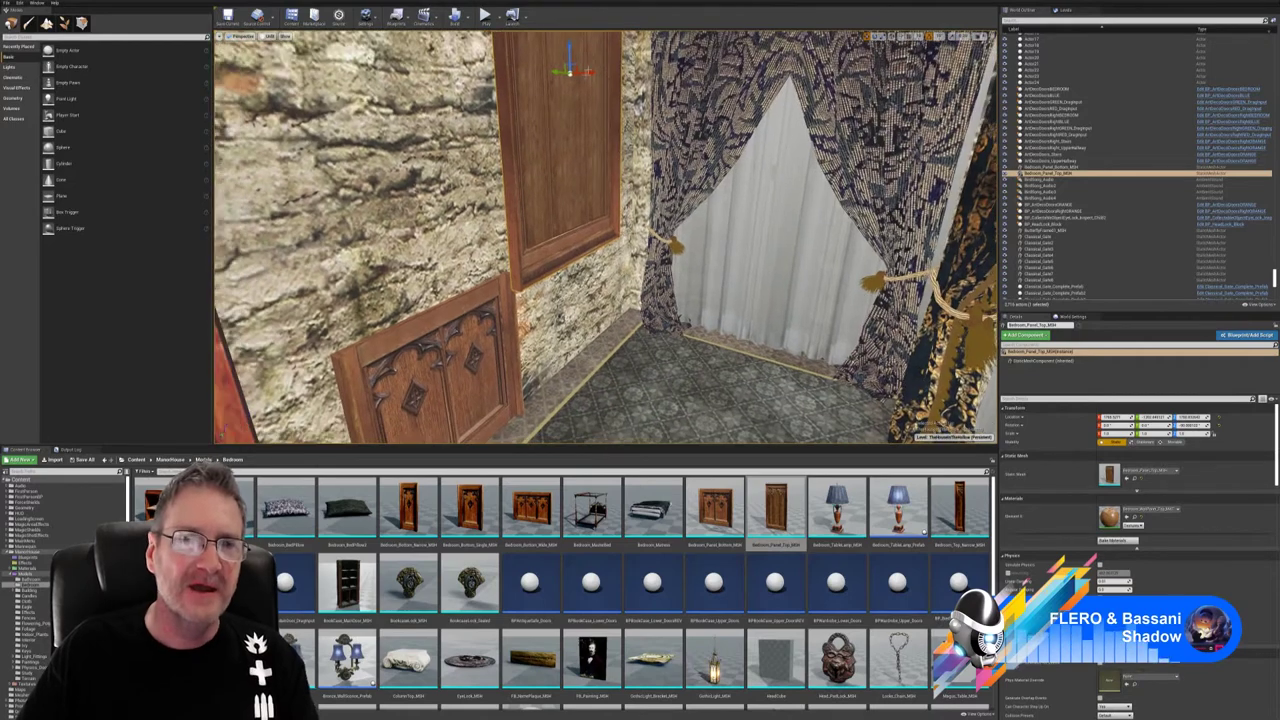
left_click_drag(588, 72, 397, 62)
mouse_move(402, 64)
right_mouse_down()
mouse_move(398, 36)
mouse_move(412, 150)
mouse_move(398, 152)
mouse_move(398, 62)
right_mouse_up()
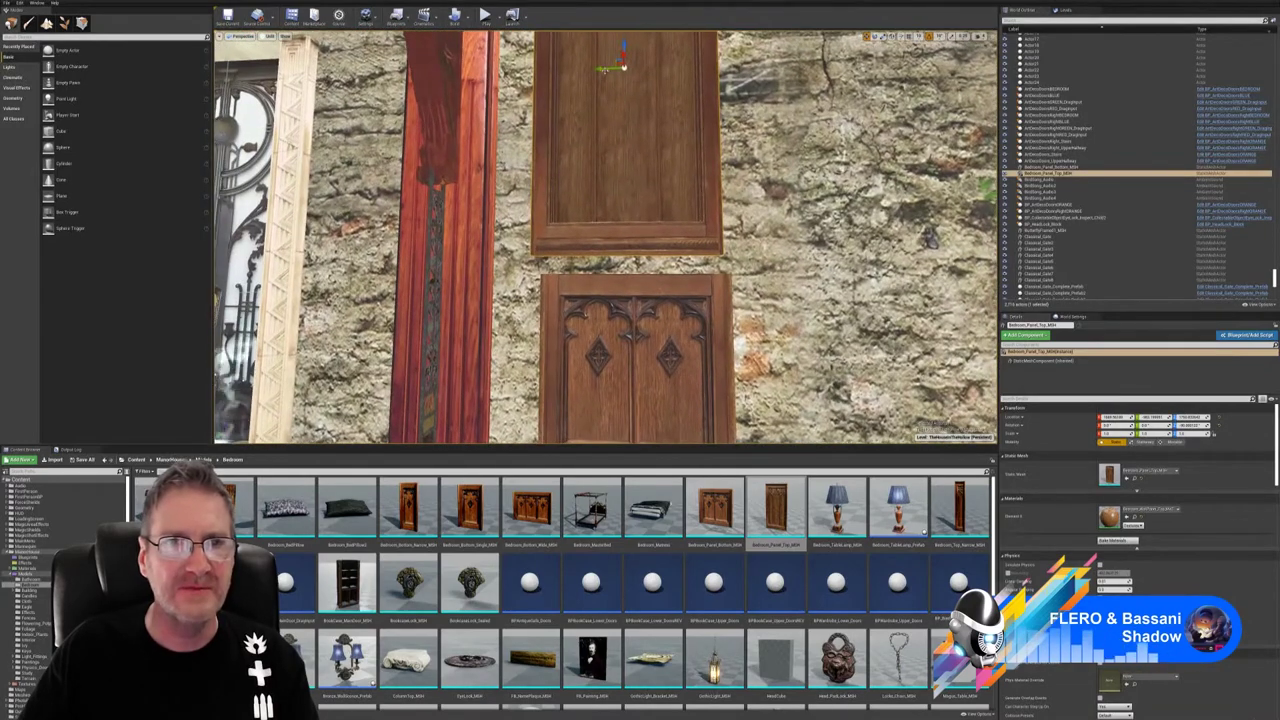
- Align the top panel directly above the bottom panel without a gap, then clear the selection and inspect both side-on
left_click_drag(603, 69, 633, 65)
right_click_drag(630, 200, 580, 260)
right_click_drag(586, 81, 587, 104)
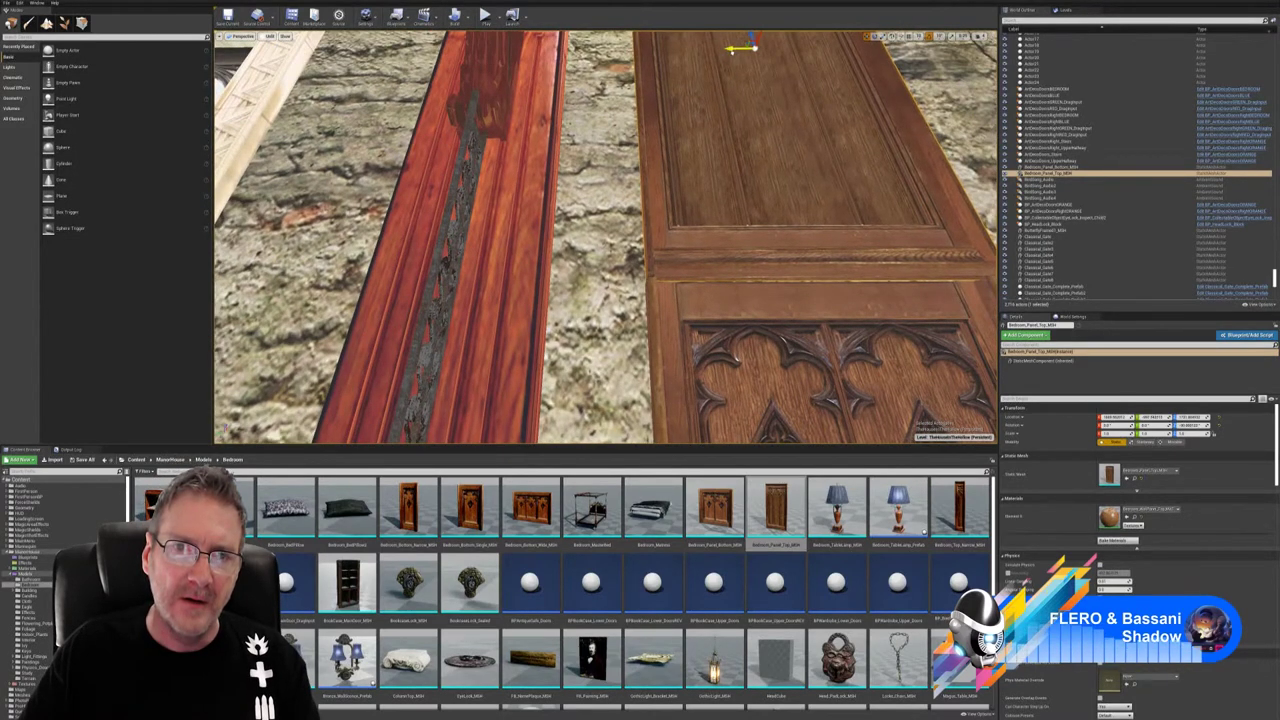
key("Escape")
right_click_drag(606, 240, 657, 216)
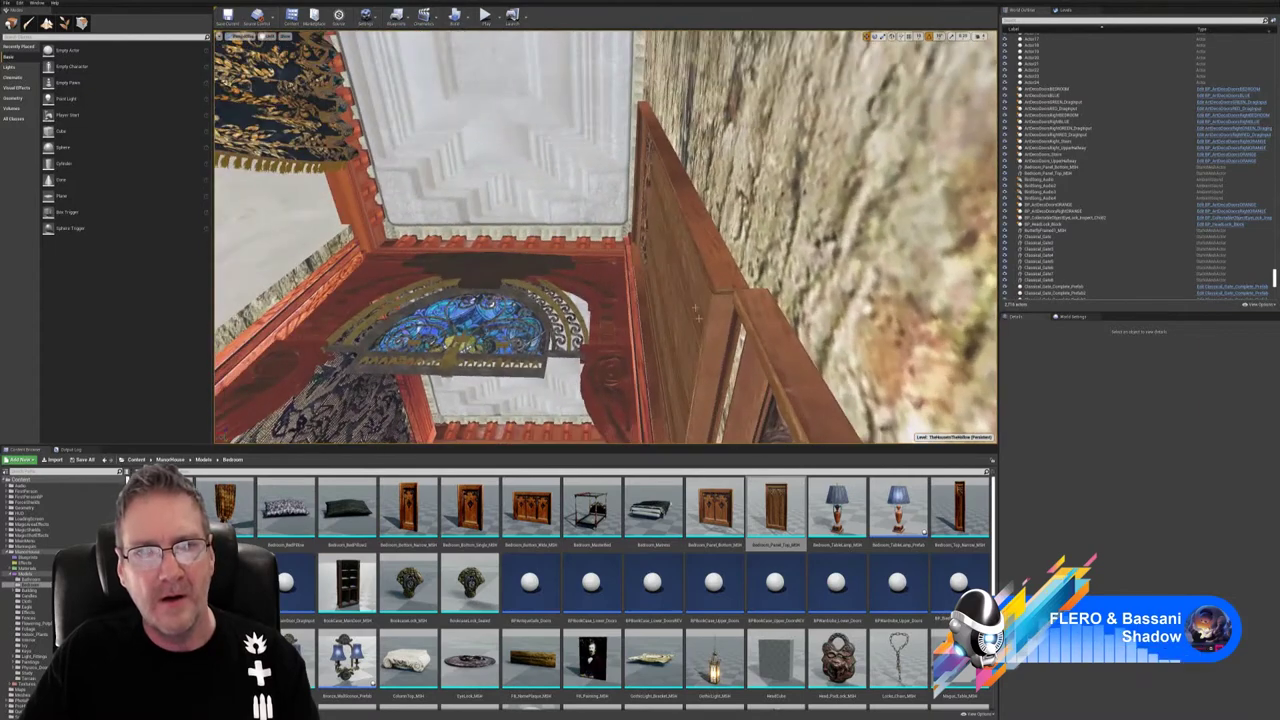
- Select the top and bottom panels together and scale them up uniformly to about 1.15
left_click(652, 112)
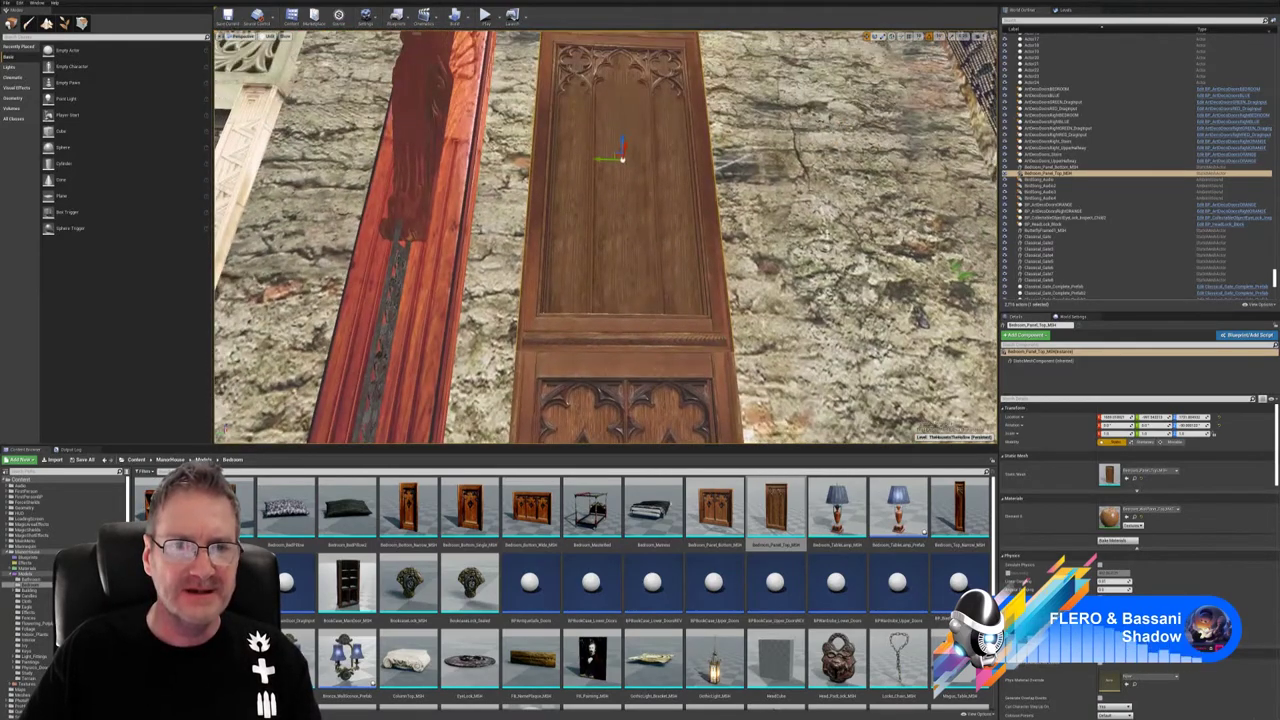
left_click(687, 350, "ctrl")
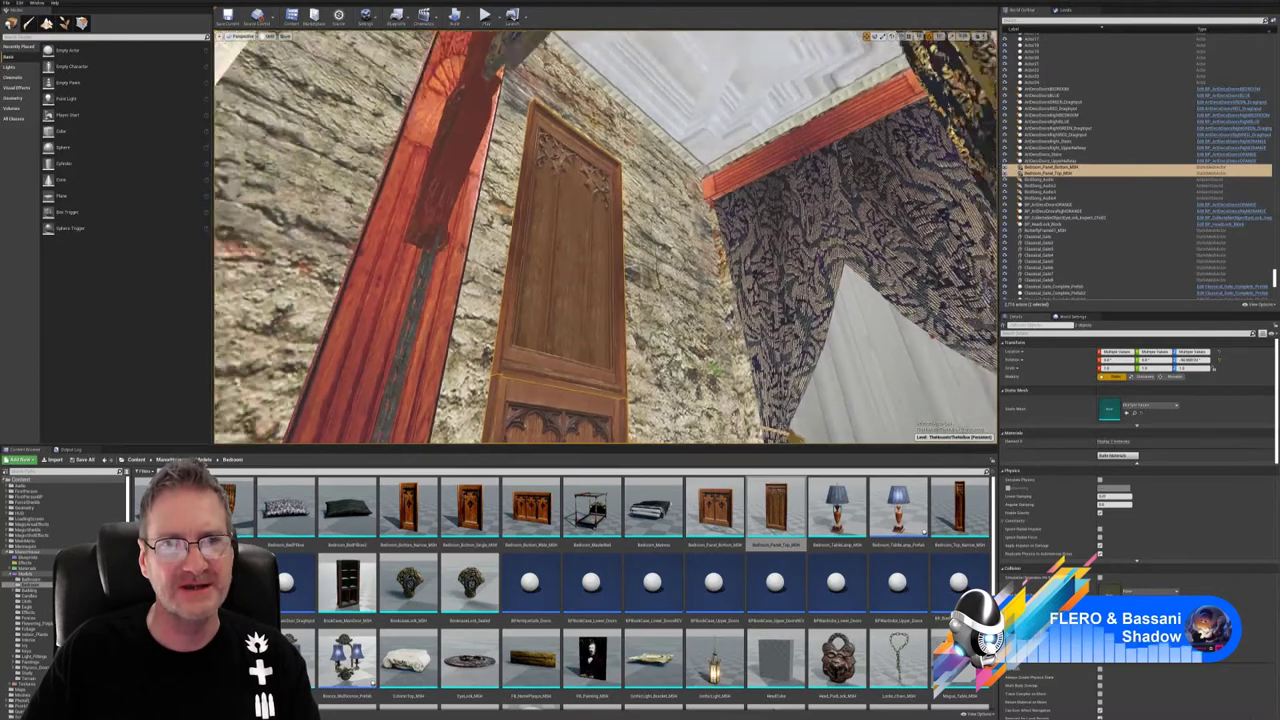
right_click_drag(606, 237, 558, 302)
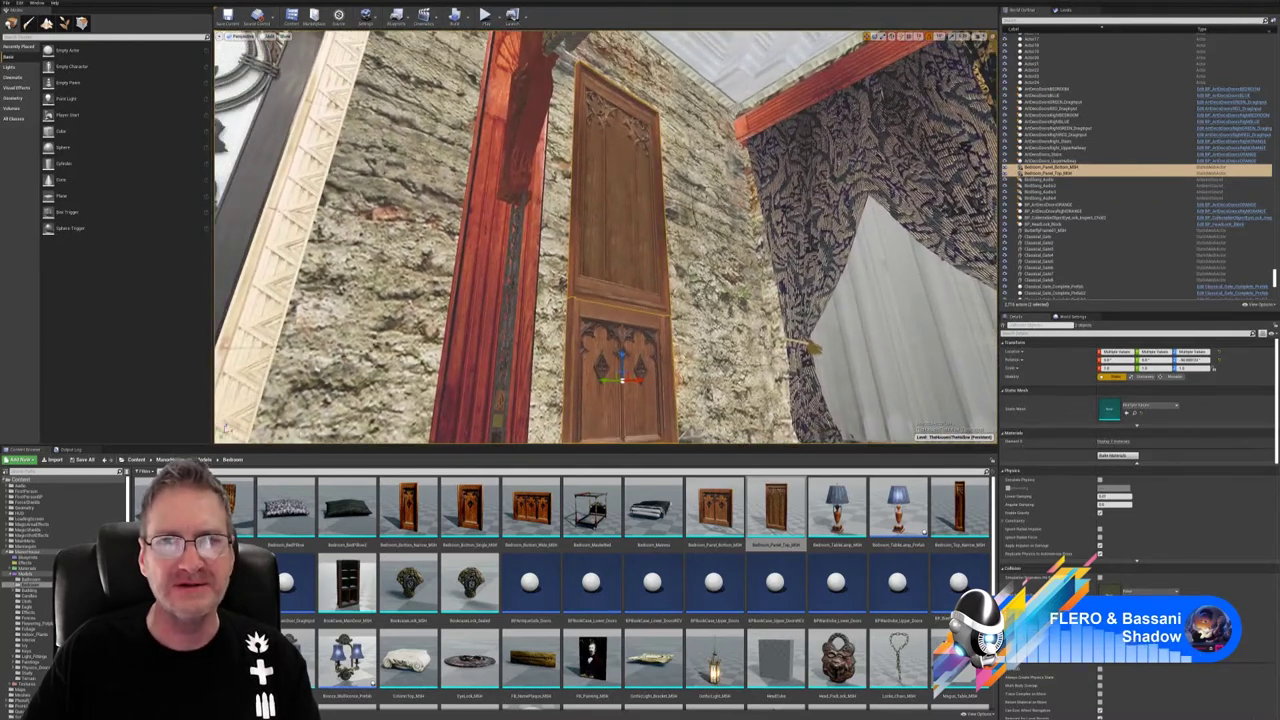
left_click(883, 36)
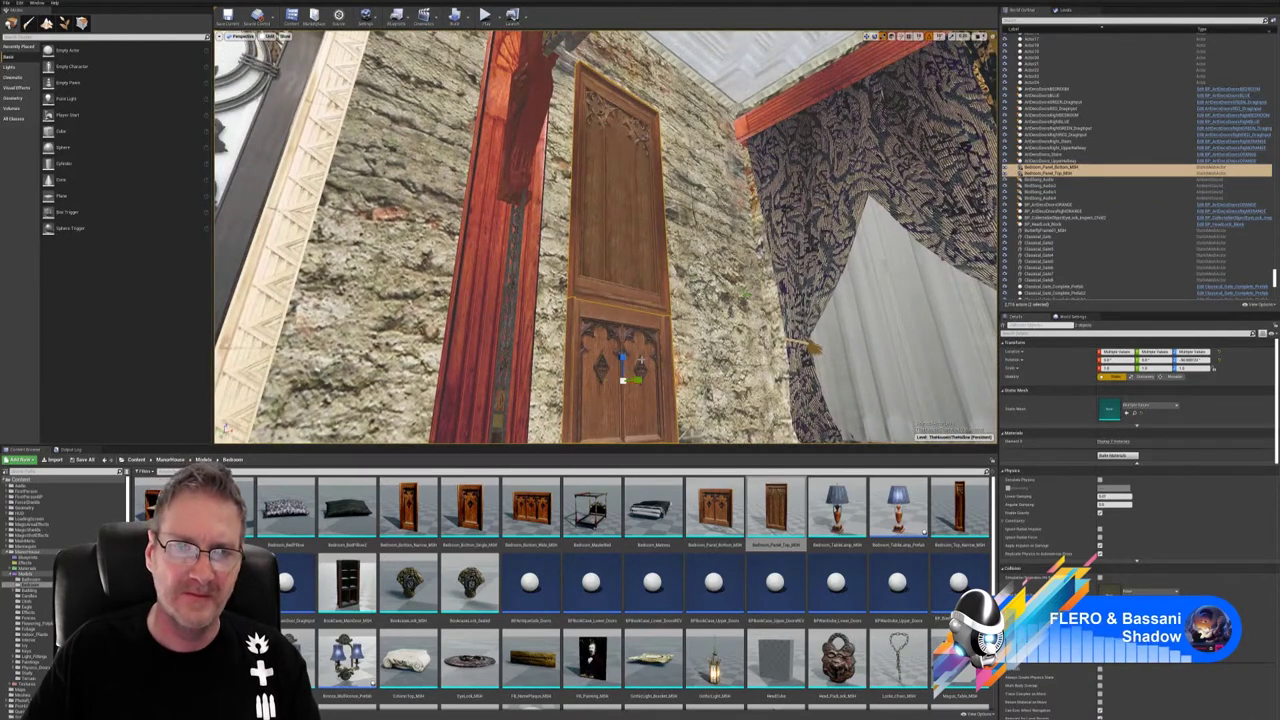
left_click_drag(626, 383, 650, 369)
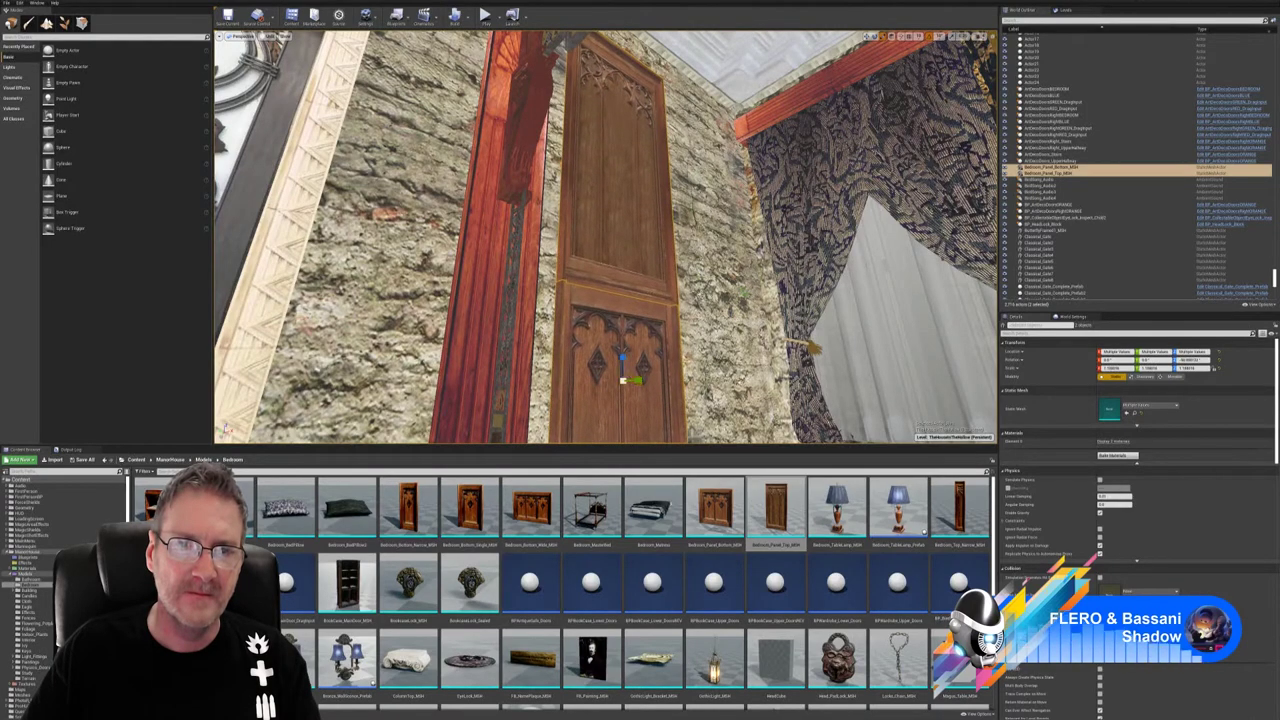
- Enlarge both panels slightly more, to a scale of about 1.2, and raise them together along the wall
right_click_drag(706, 370, 708, 414)
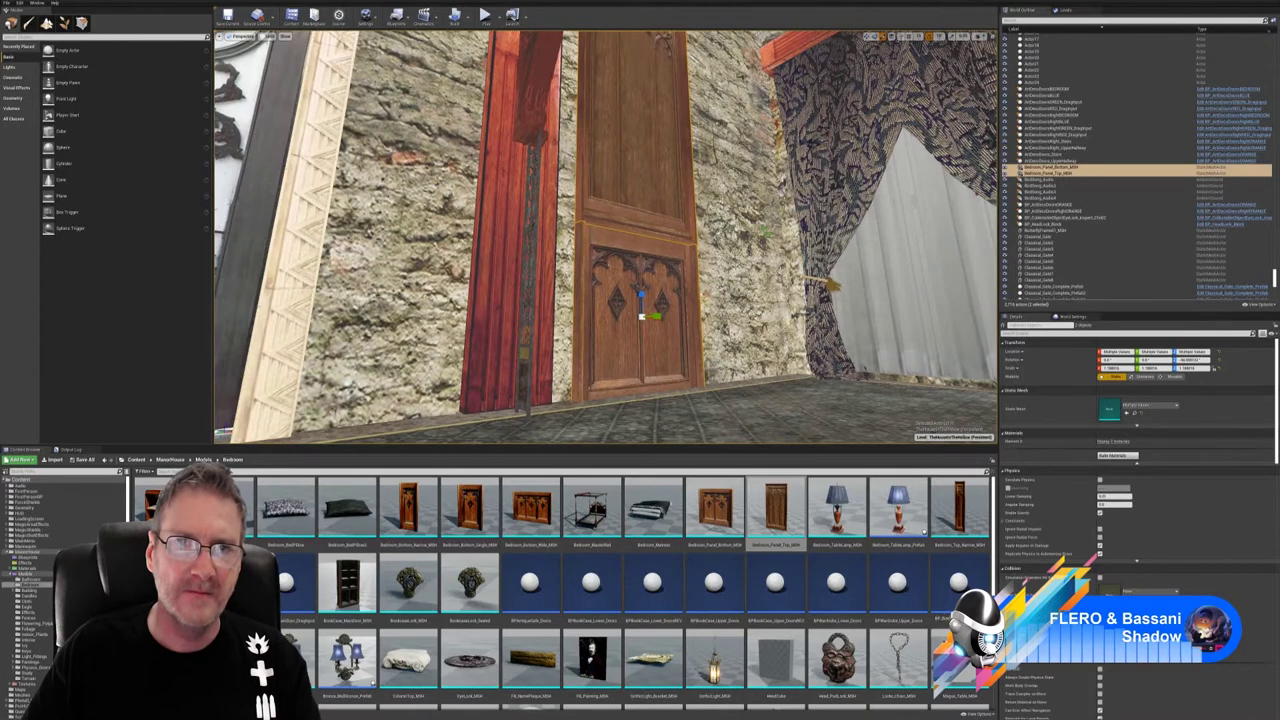
mouse_move(628, 415)
right_mouse_down()
mouse_move(630, 360)
mouse_move(630, 390)
right_mouse_up()
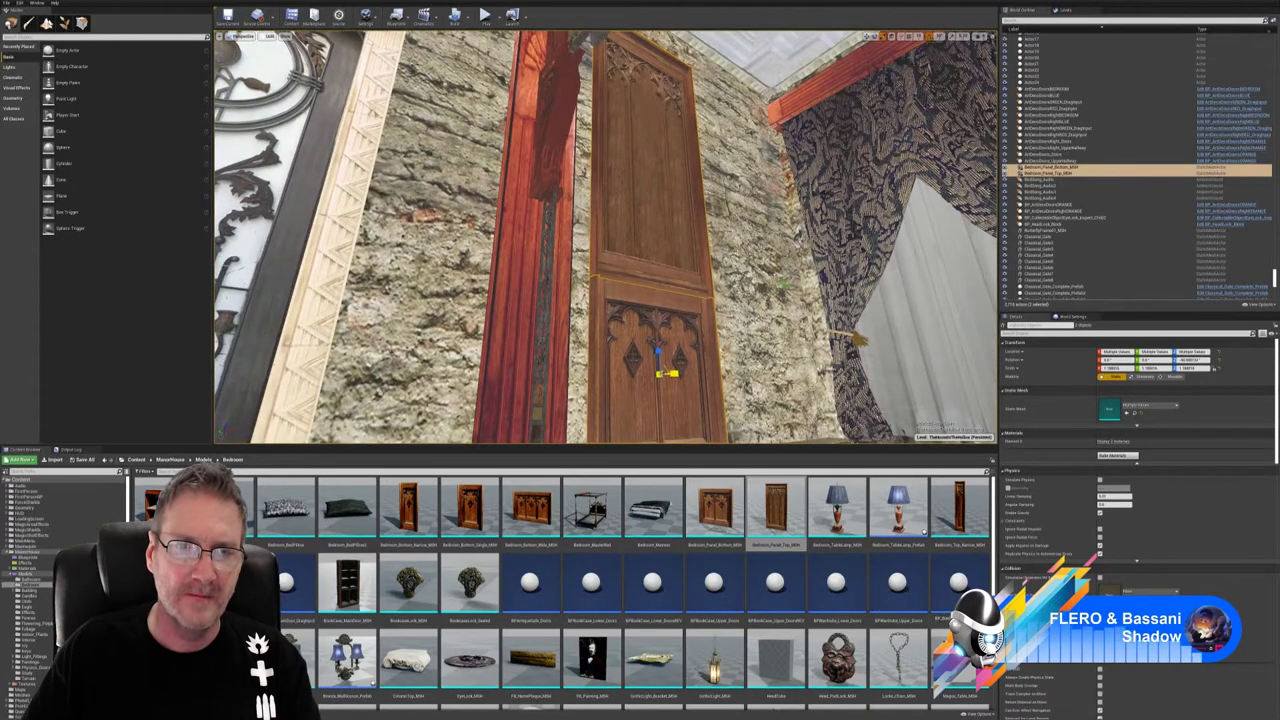
left_click_drag(659, 373, 668, 367)
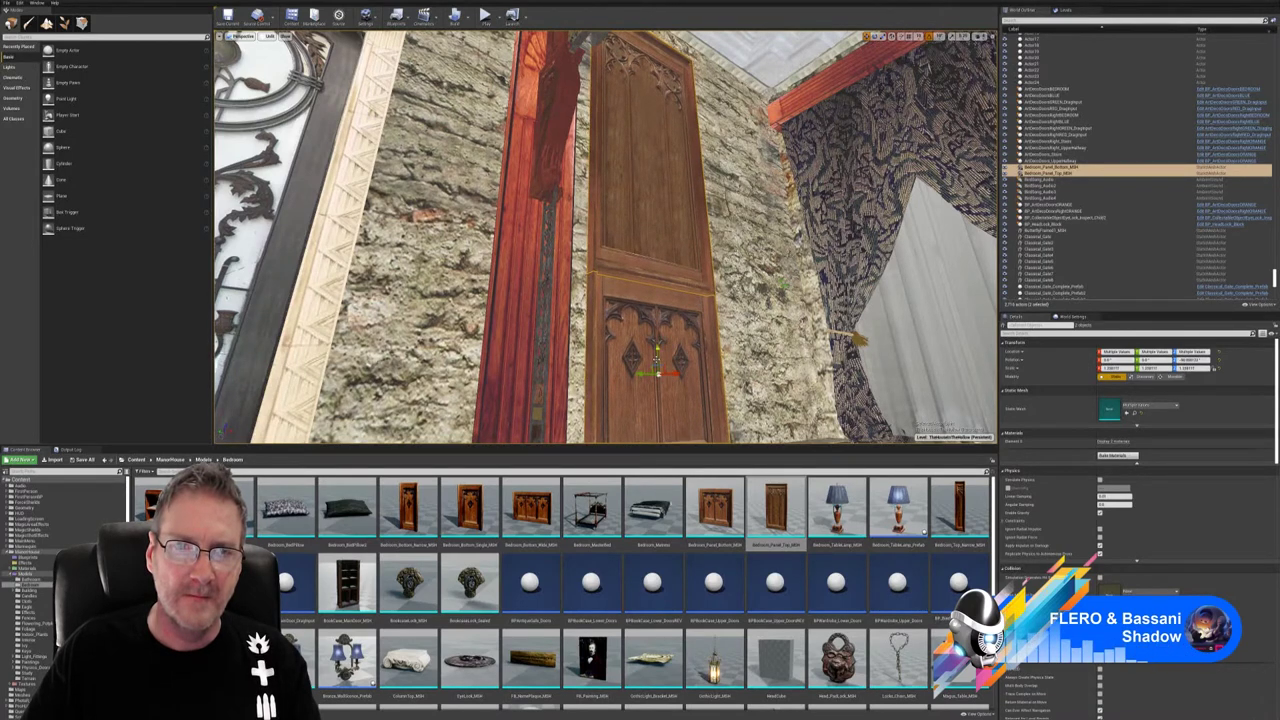
left_click_drag(659, 359, 661, 334)
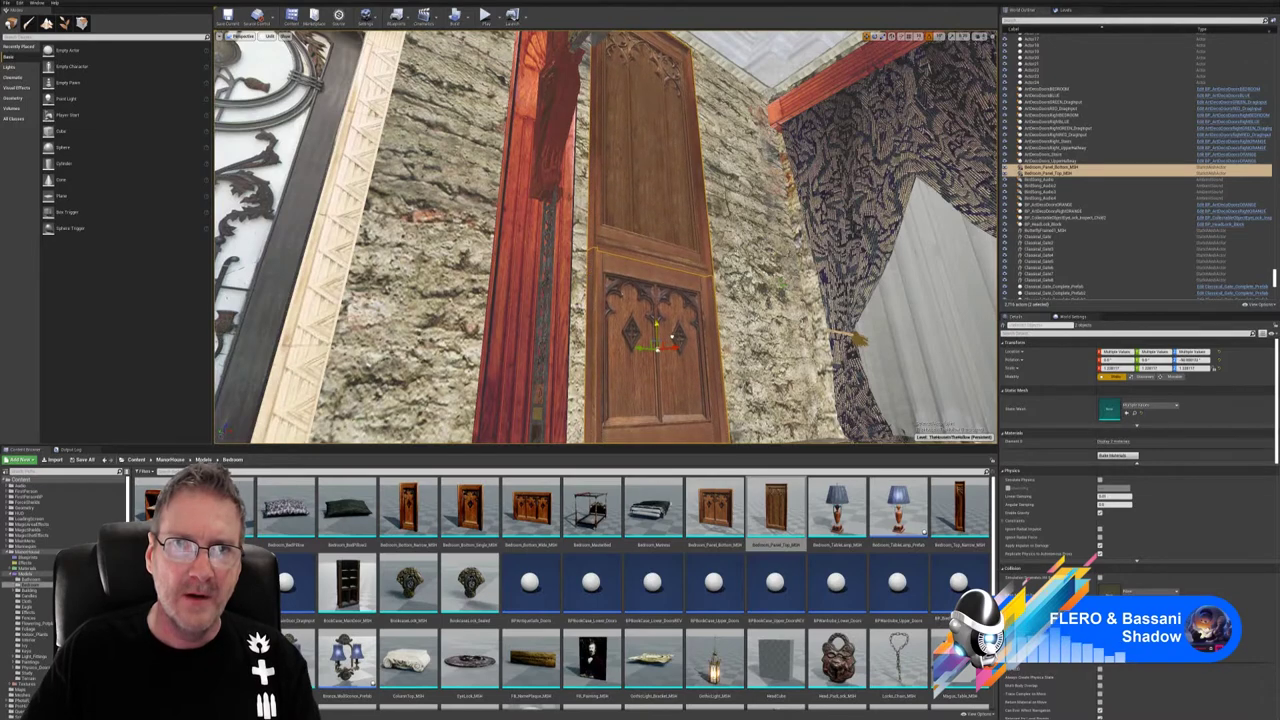
right_click_drag(661, 336, 635, 310)
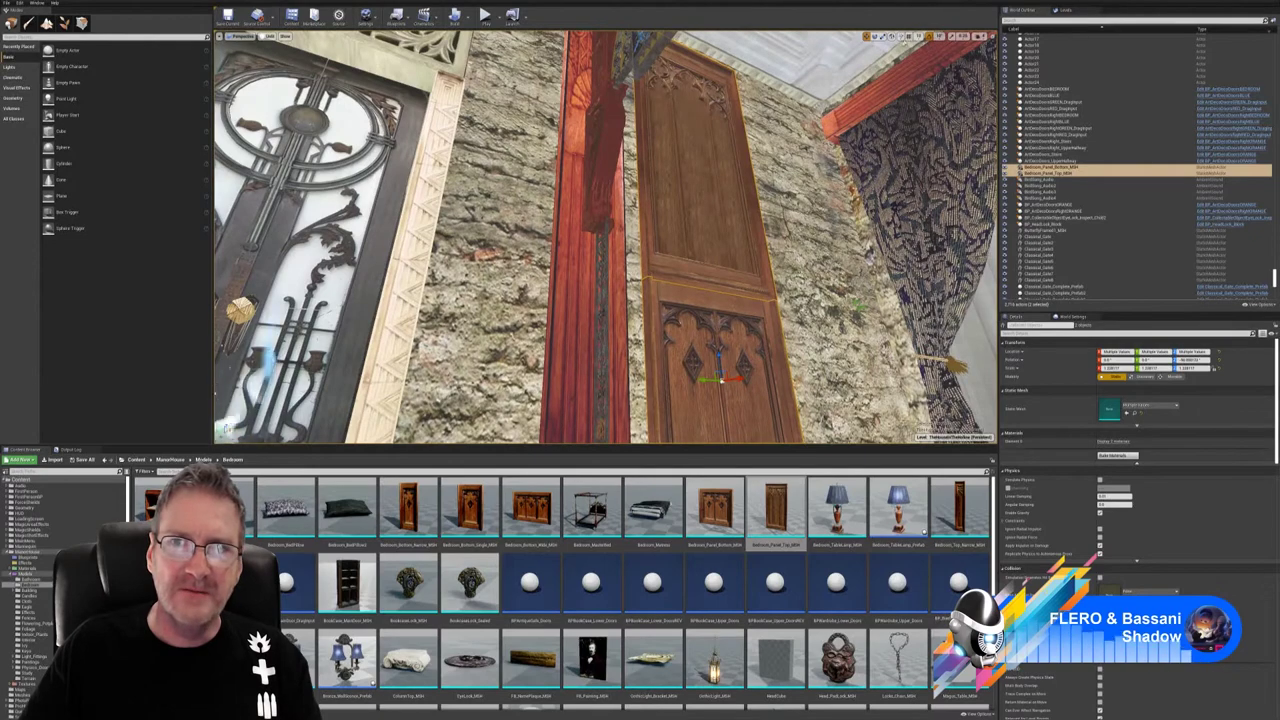
- Try to lower the bottom panel on its own towards the floor
left_click(884, 37)
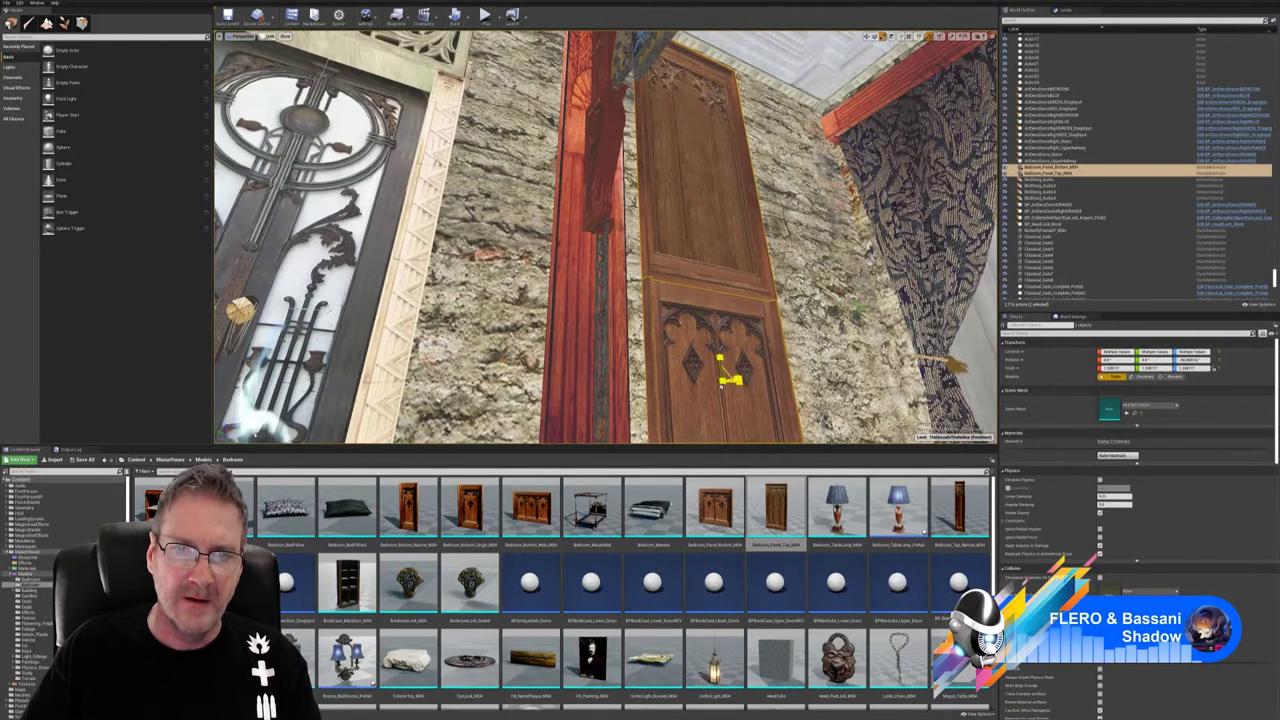
left_click(723, 385)
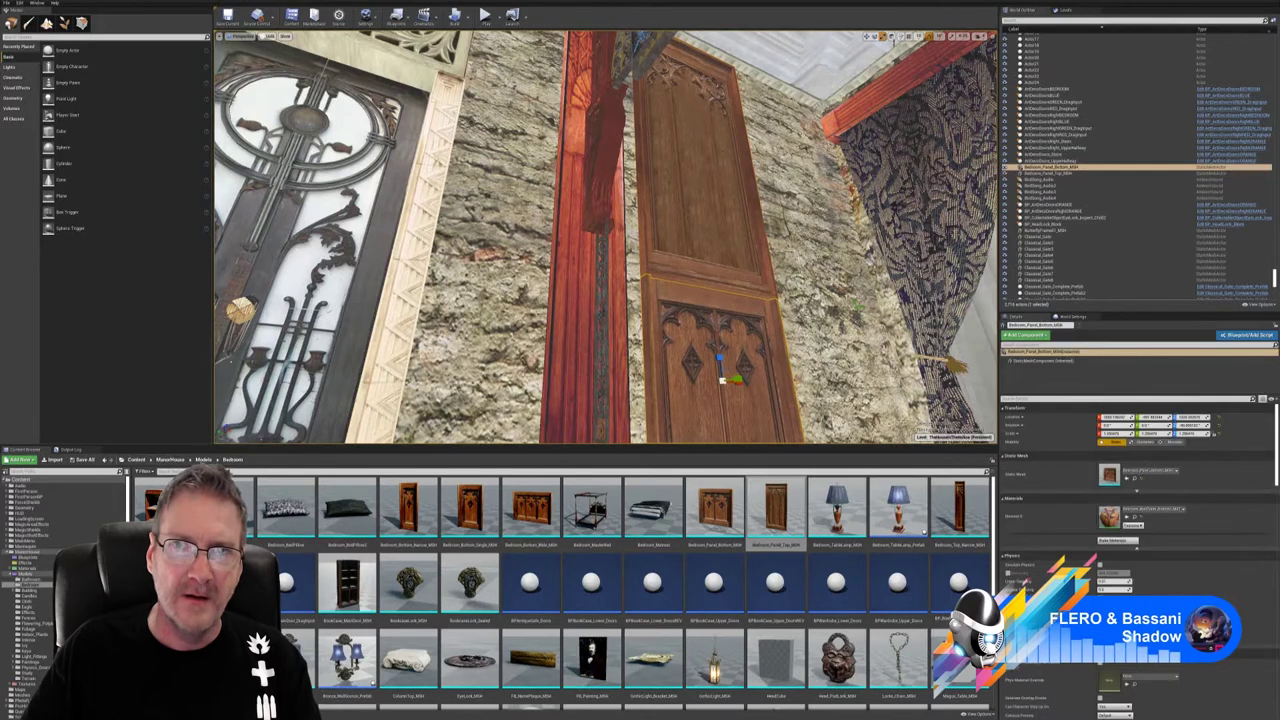
left_click(867, 37)
right_click_drag(865, 90, 856, 214)
left_click_drag(735, 198, 735, 195)
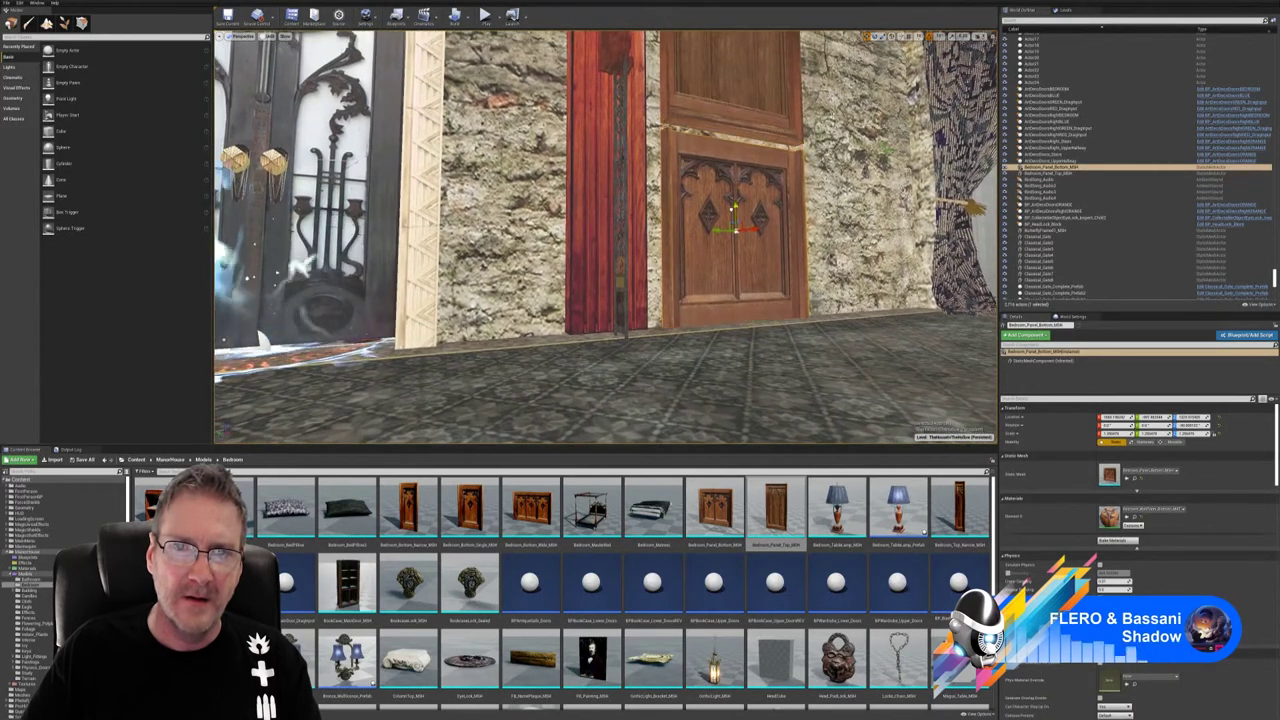
- Undo the separate move of the bottom panel and return to having both panels selected
key("ctrl+z")
key("ctrl+z")
key("ctrl+z")
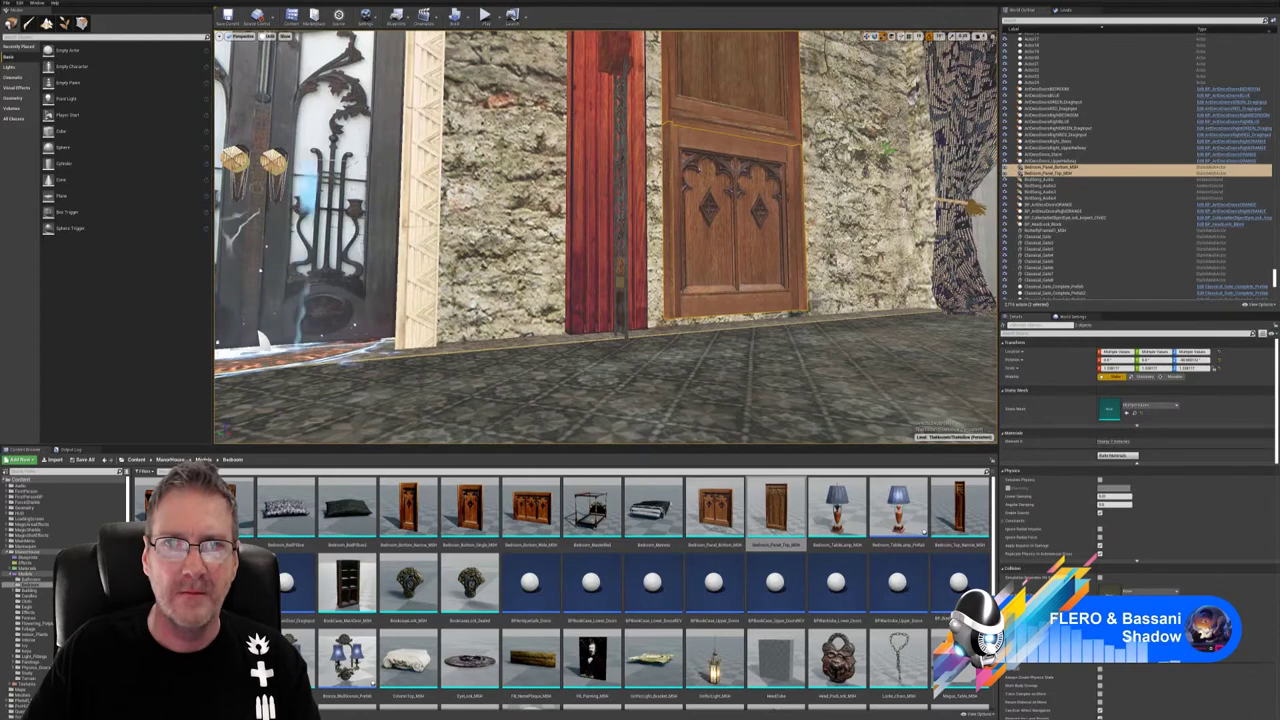
key("f")
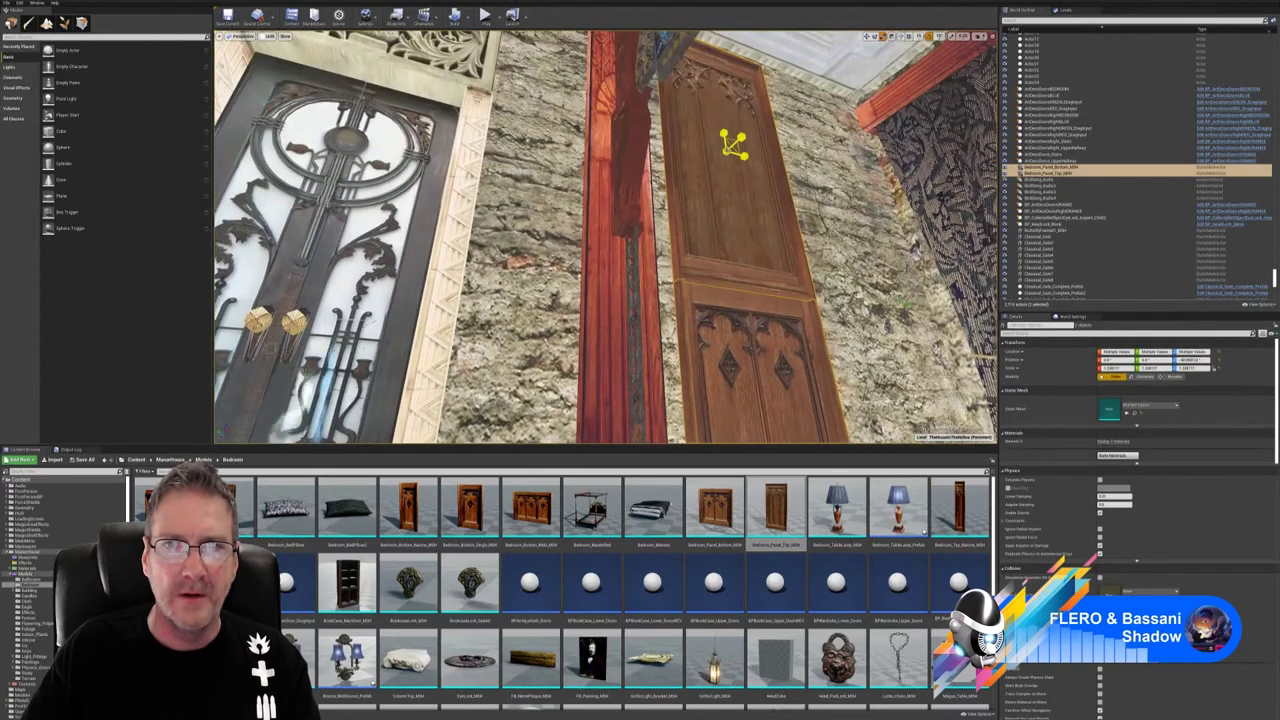
left_click(778, 163)
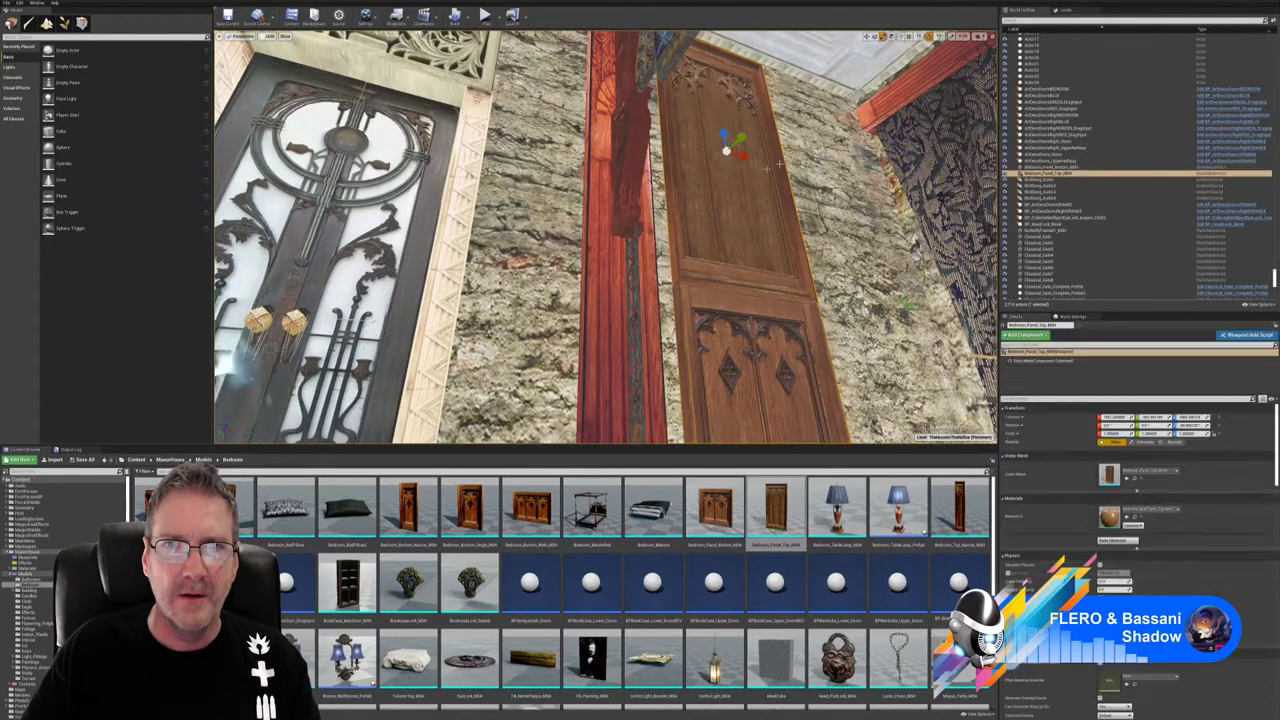
left_click(867, 37)
right_click_drag(845, 130, 838, 235)
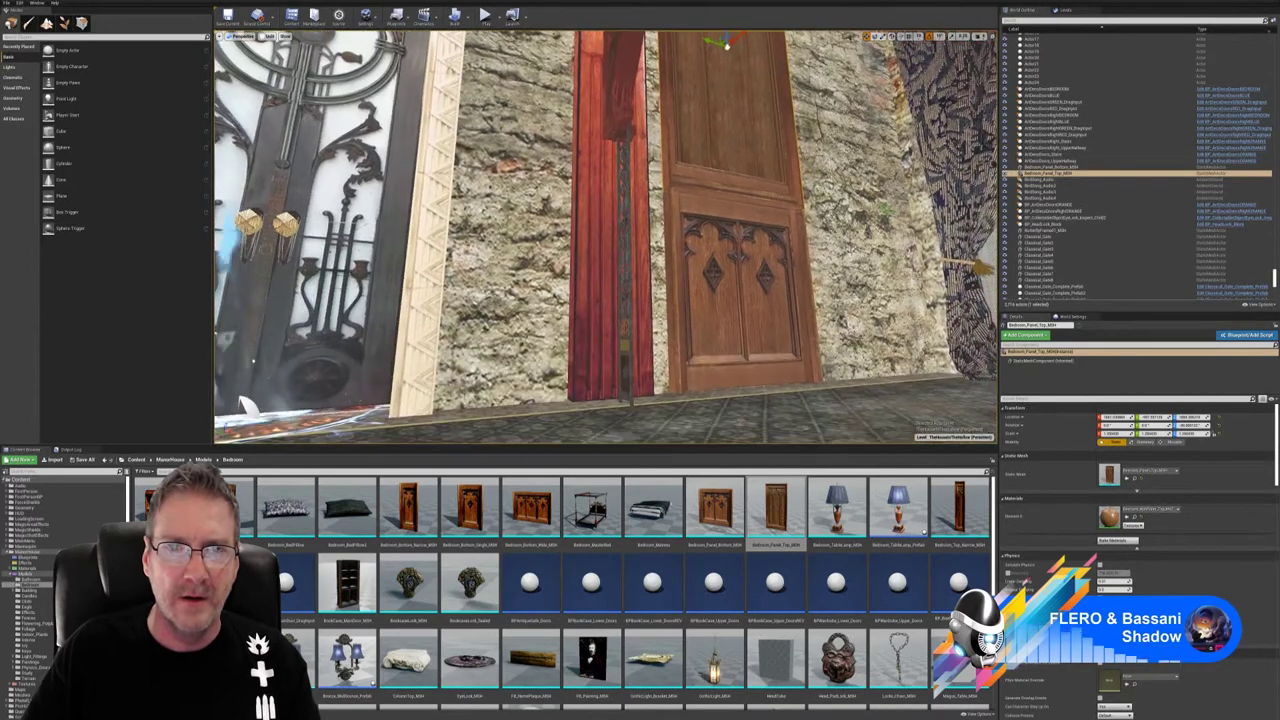
left_click(745, 232)
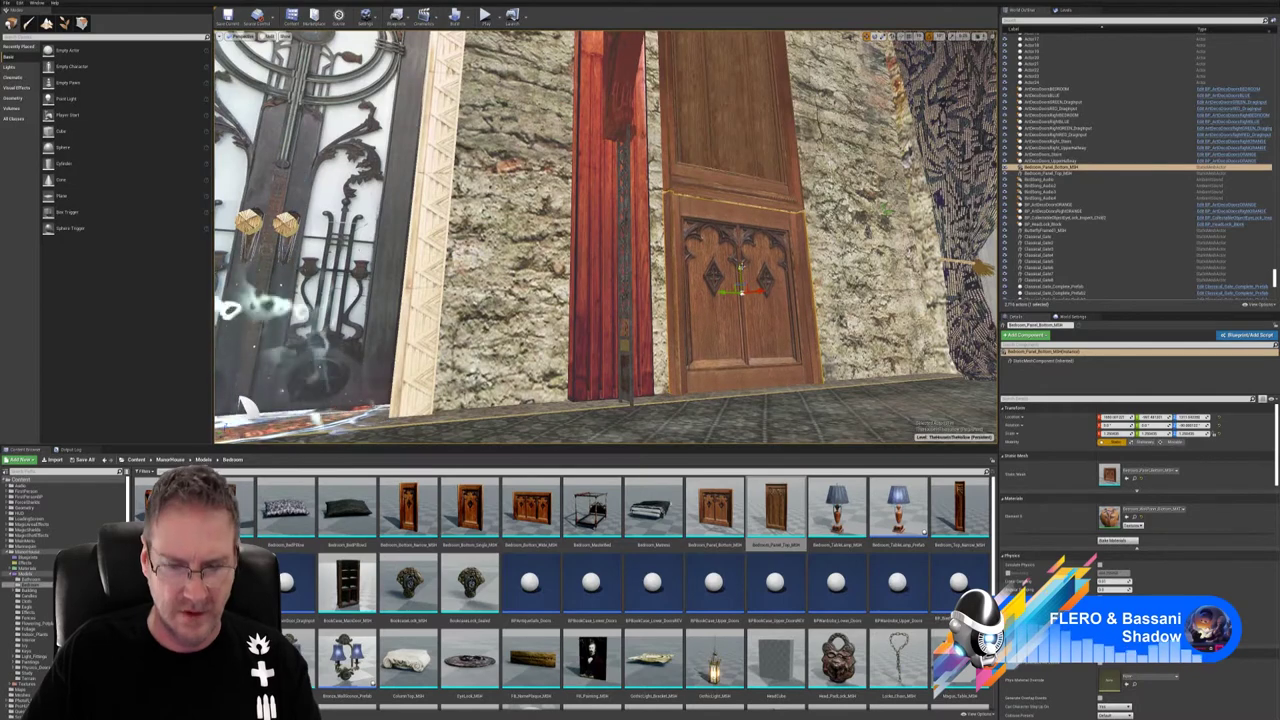
key("ctrl+z")
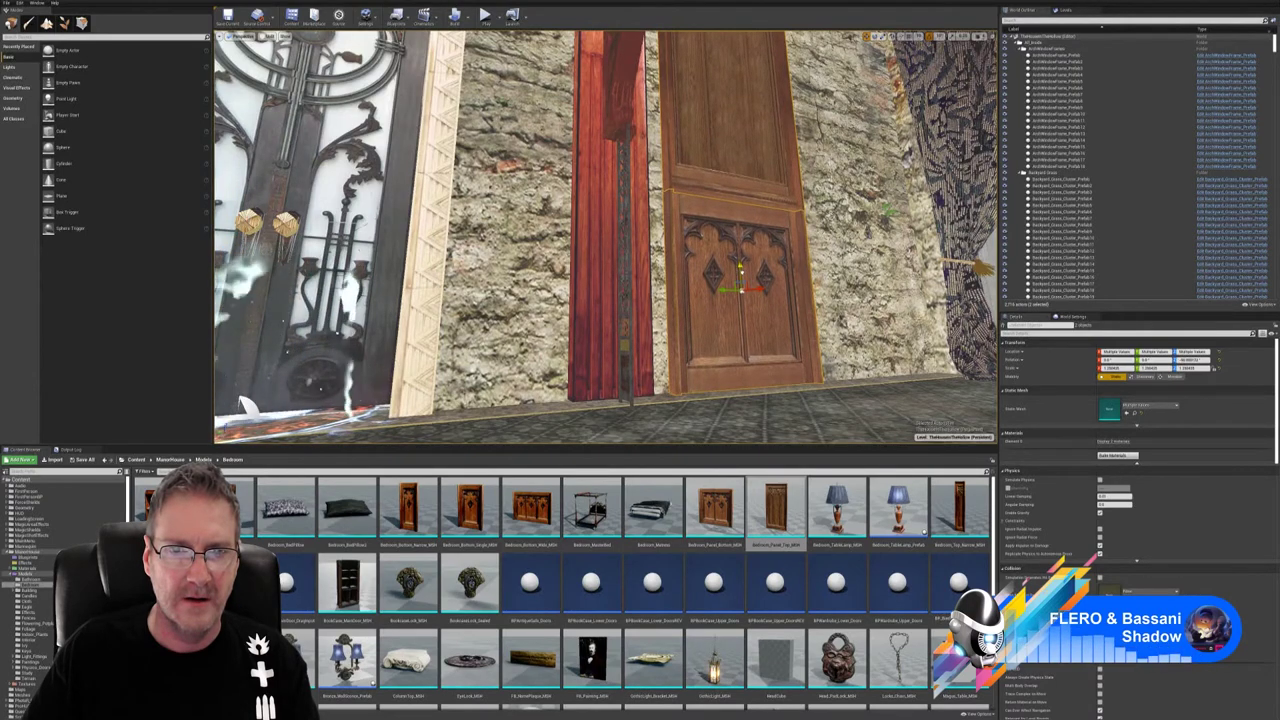
- Reselect the bottom and top panels together and raise the pair slightly along the wall
right_click_drag(606, 237, 600, 180)
mouse_move(600, 310)
right_mouse_down()
mouse_move(620, 255)
mouse_move(600, 290)
mouse_move(580, 290)
mouse_move(620, 300)
mouse_move(600, 295)
mouse_move(612, 255)
mouse_move(608, 320)
right_mouse_up()
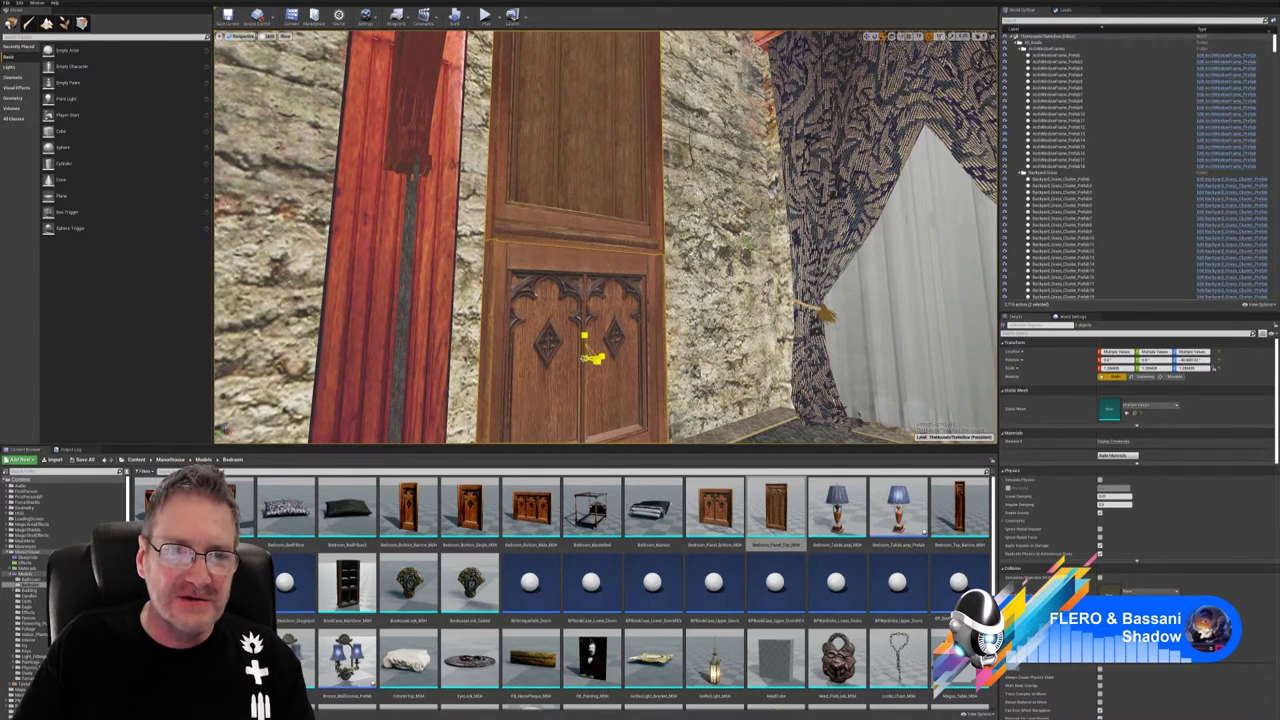
left_click(590, 357)
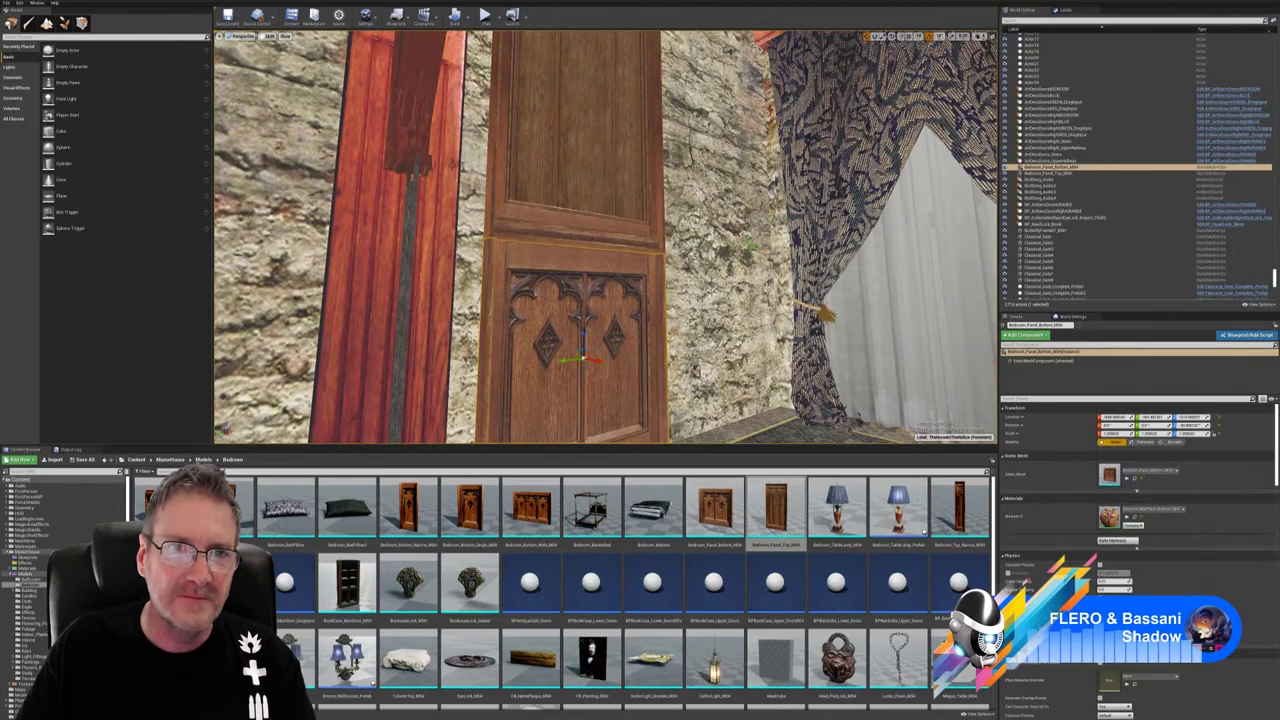
left_click(583, 176, "ctrl")
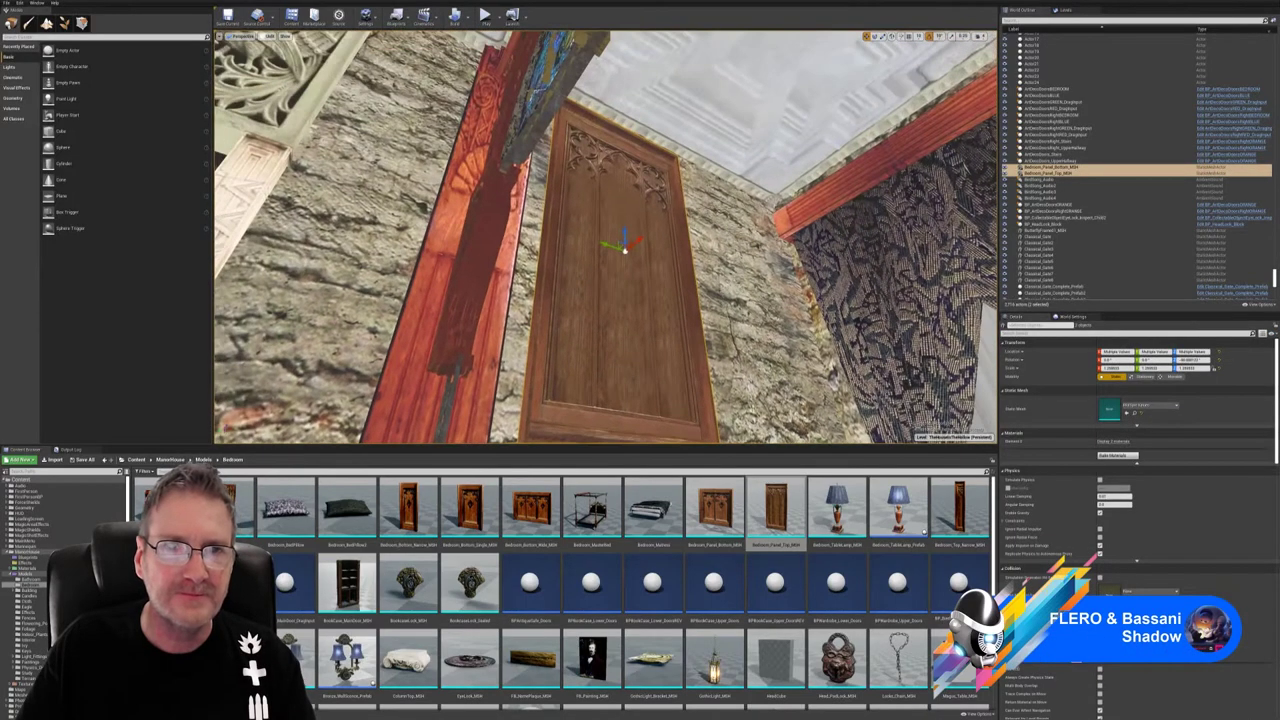
right_click_drag(600, 200, 598, 262)
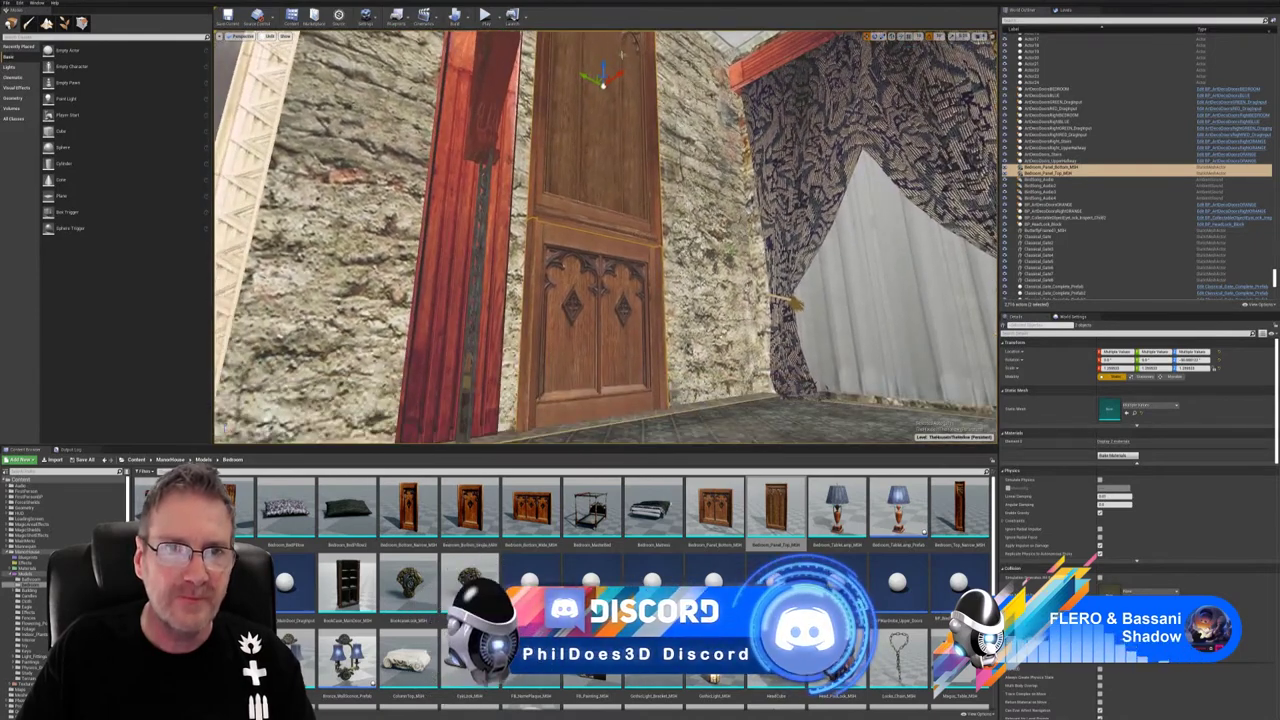
left_click_drag(605, 72, 606, 69)
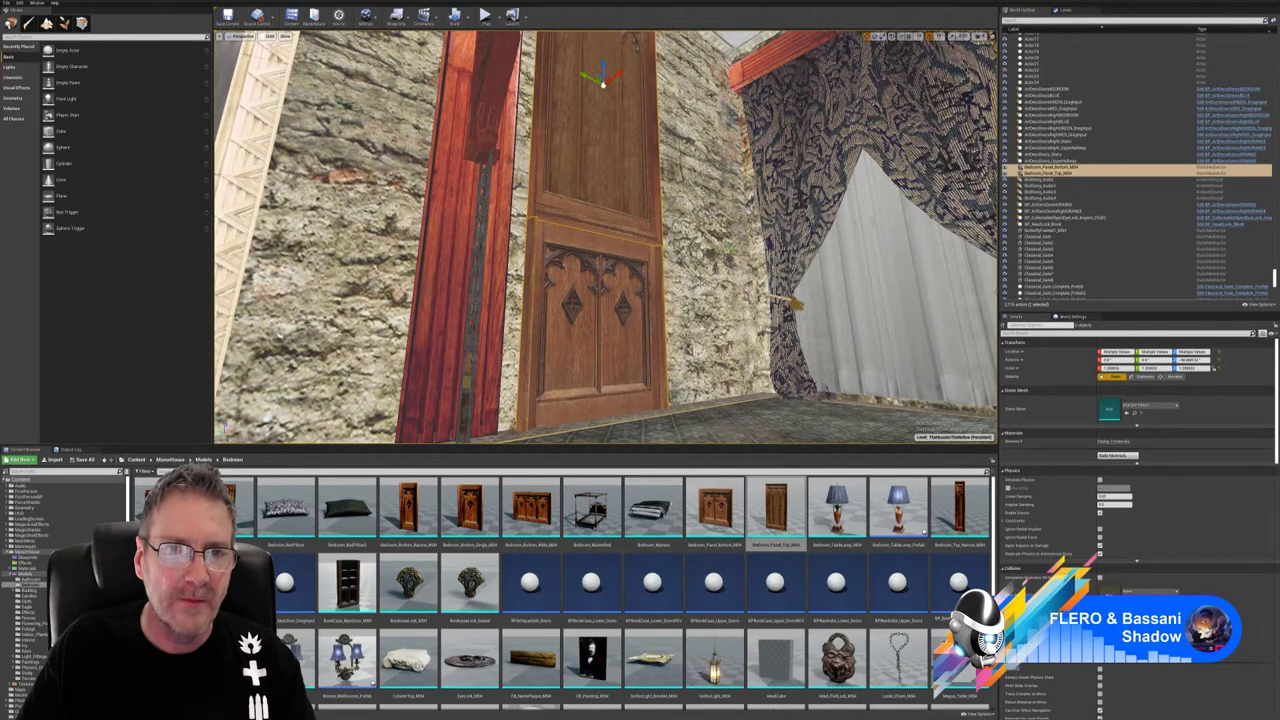
- Scale both panels up slightly and uniformly, and raise them a little so the base meets the floor
right_click_drag(604, 160, 610, 130)
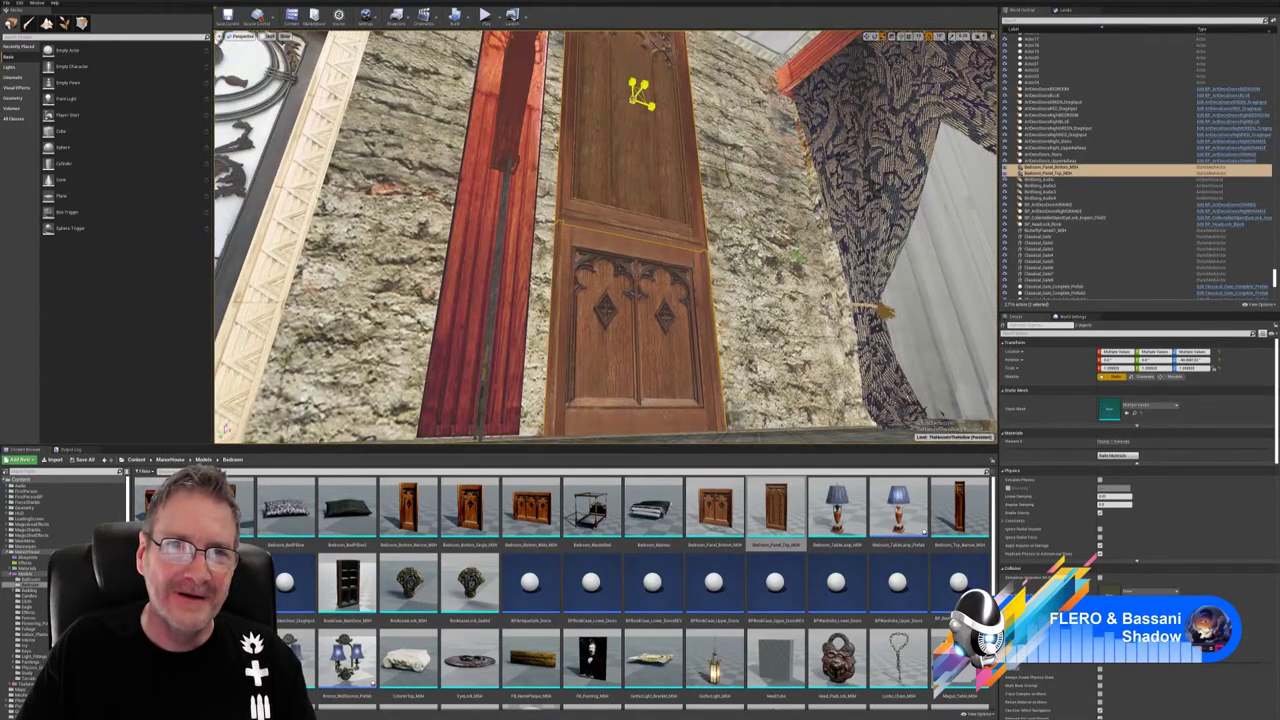
left_click_drag(634, 98, 644, 95)
left_click(867, 37)
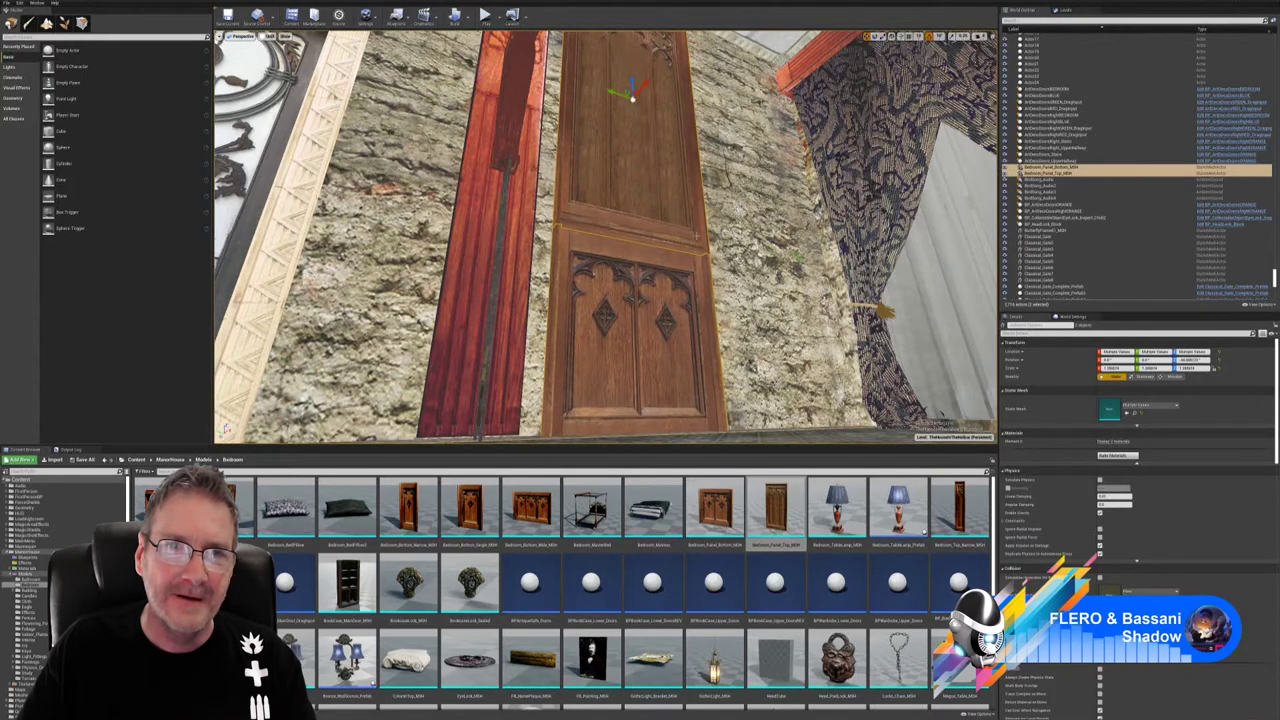
right_click_drag(676, 195, 676, 224)
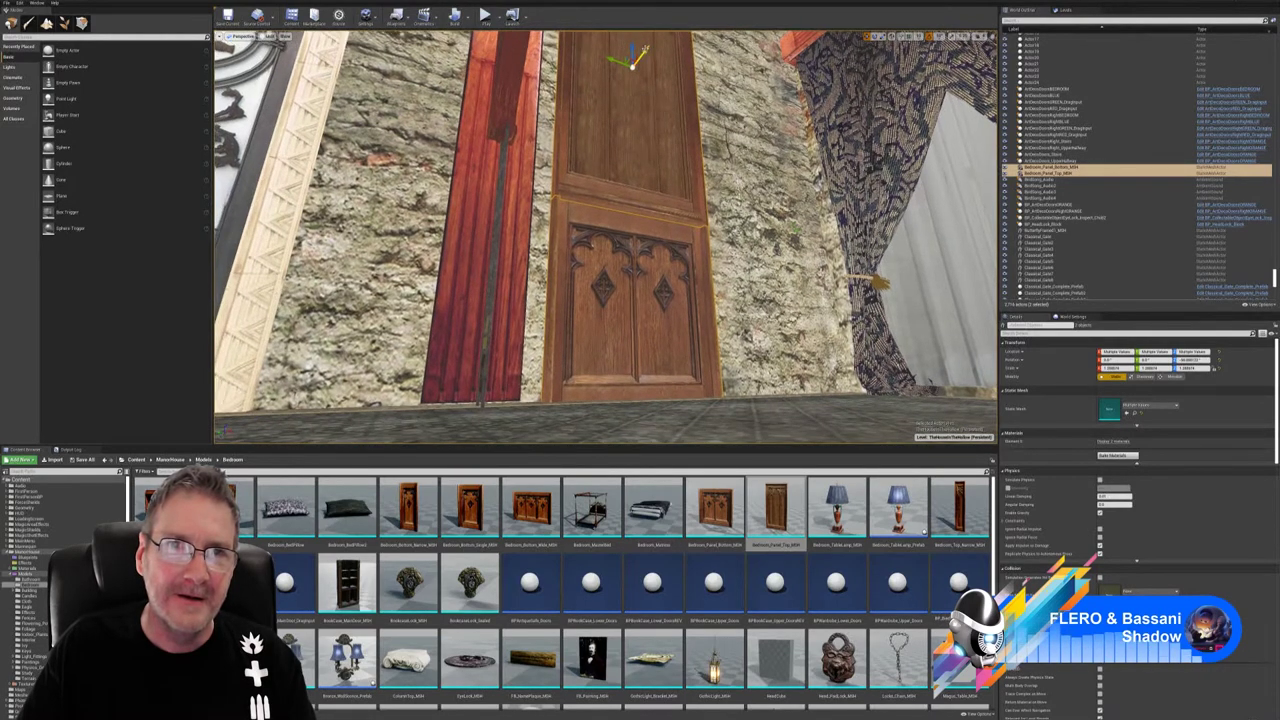
left_click_drag(633, 54, 637, 47)
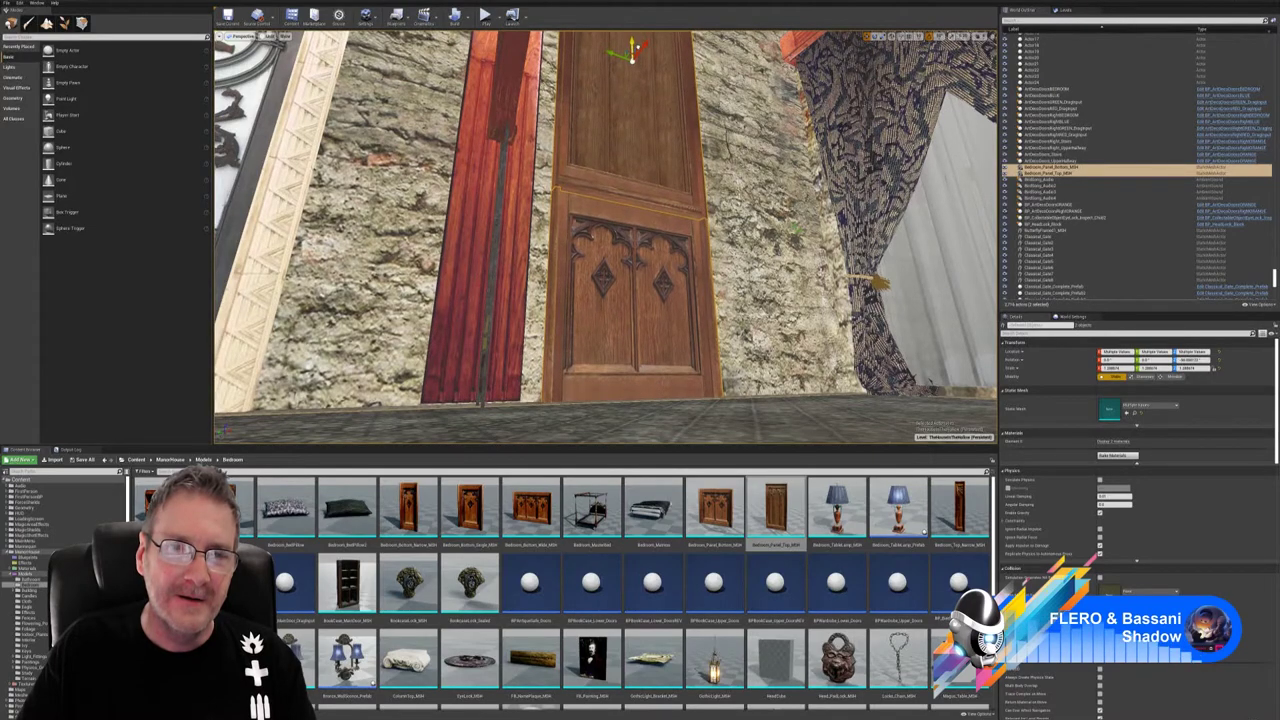
- Reselect both panels for moving and line them up with the red archway column
right_click_drag(670, 163, 568, 275)
key("w")
right_click_drag(598, 147, 584, 124)
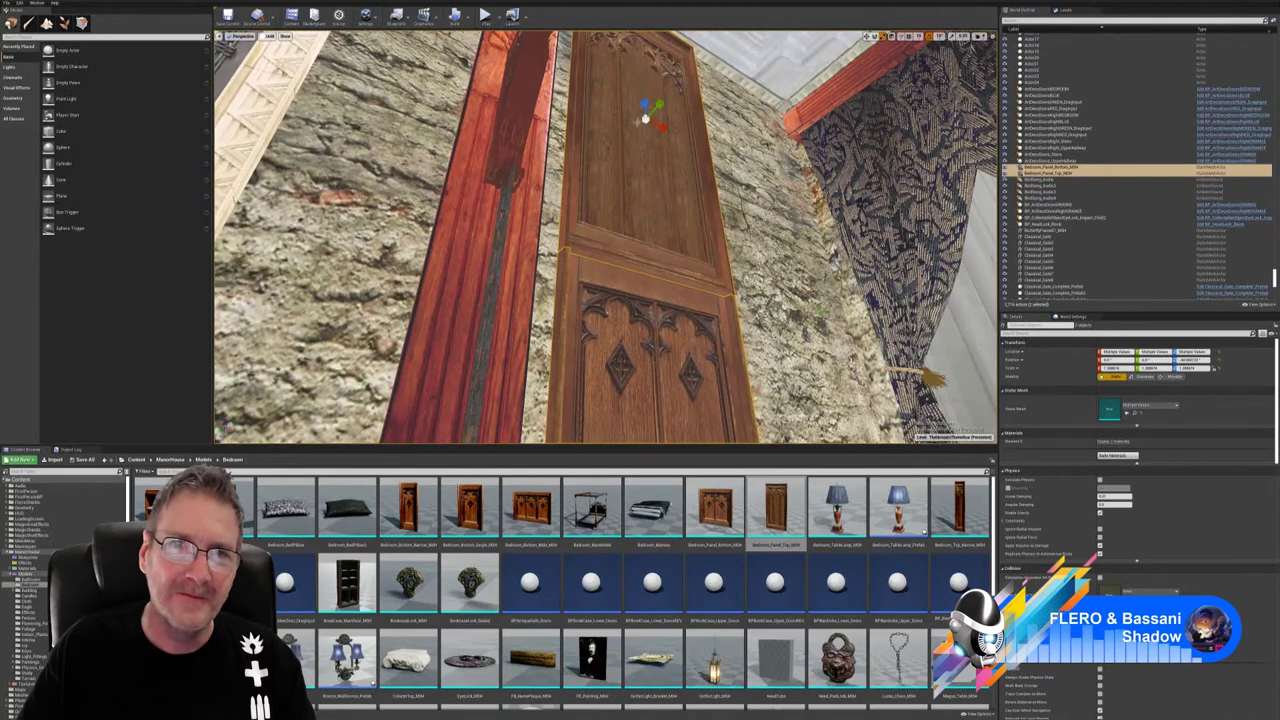
left_click(650, 120)
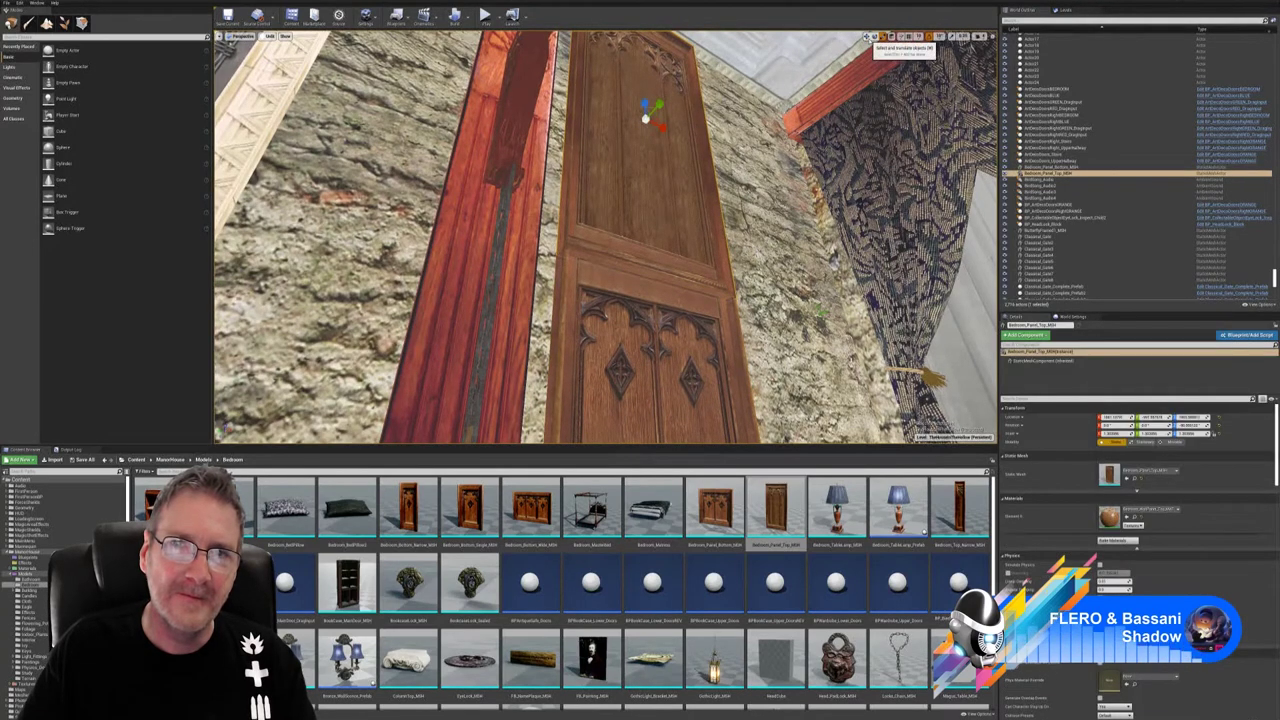
left_click(867, 36)
left_click(650, 346, "ctrl")
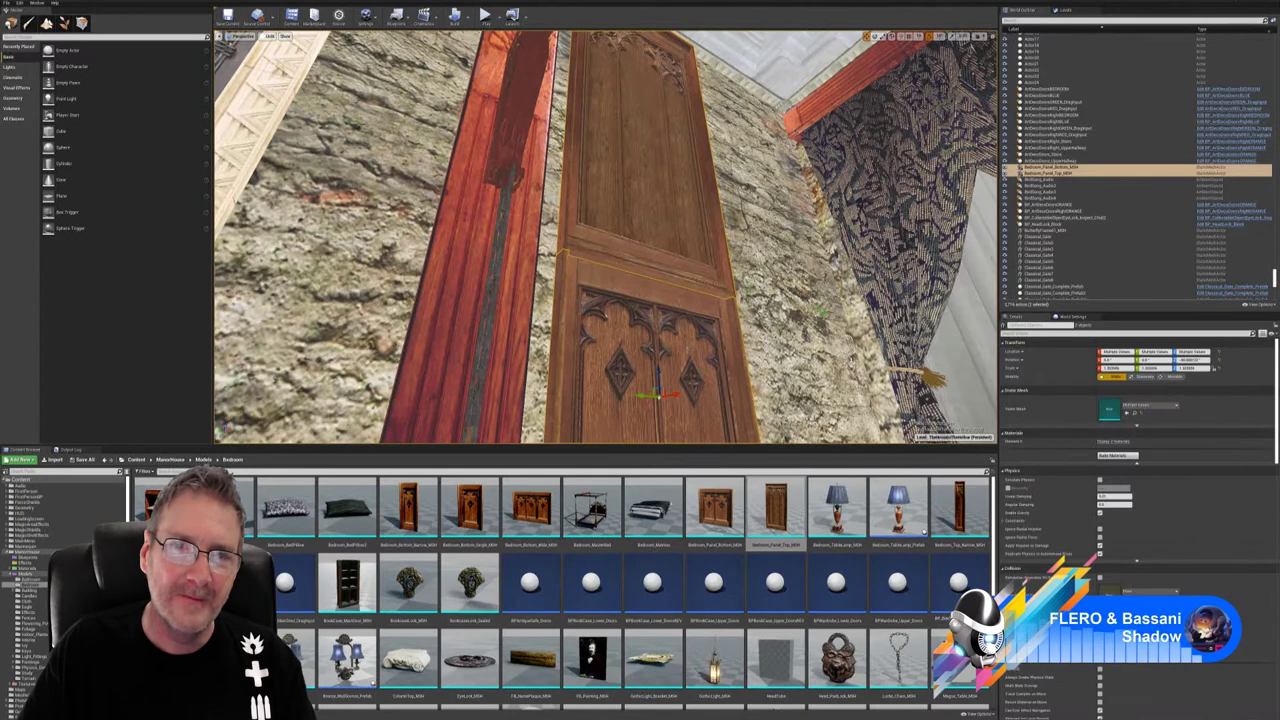
right_click_drag(650, 346, 635, 420)
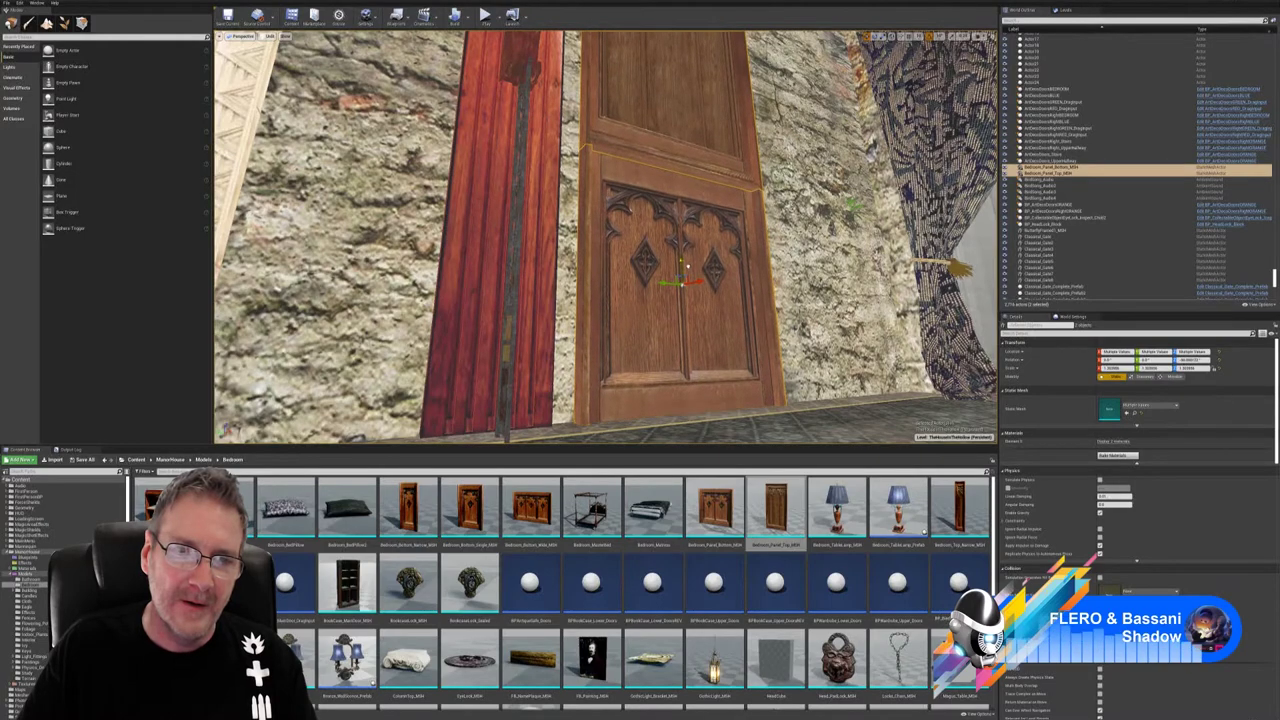
right_click_drag(640, 300, 656, 276)
right_click_drag(705, 400, 695, 410)
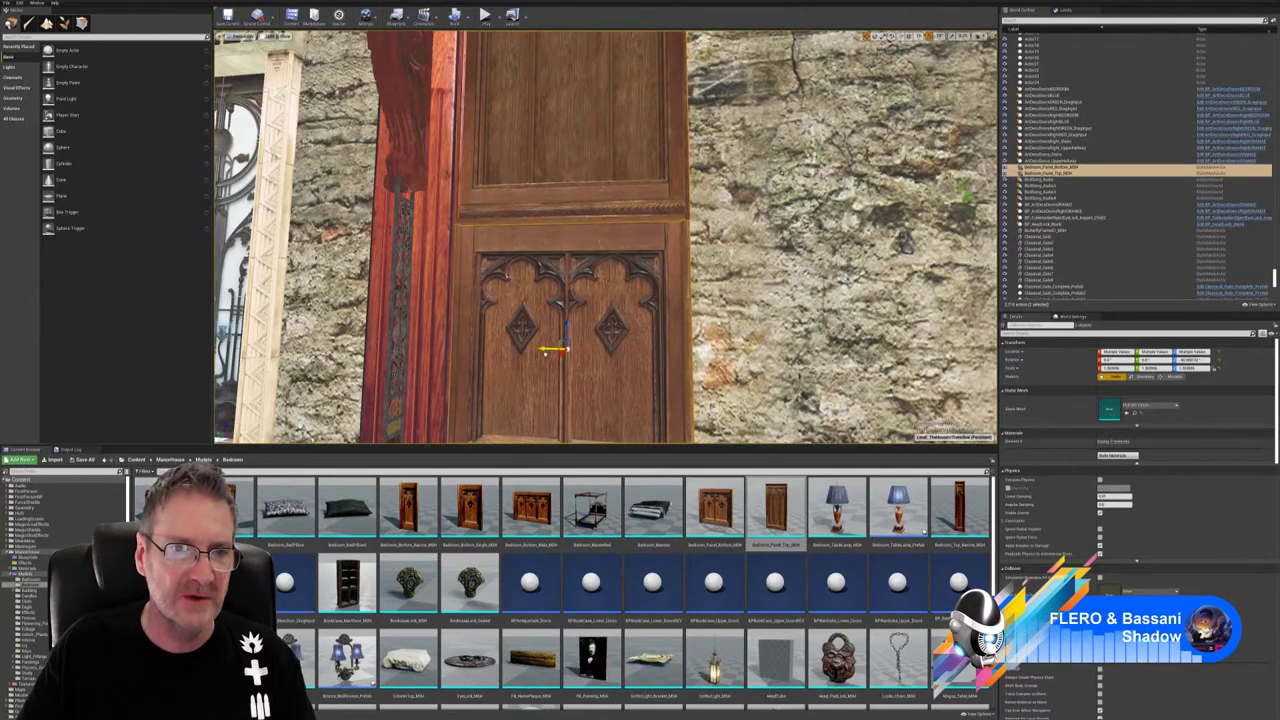
right_click_drag(695, 410, 718, 419)
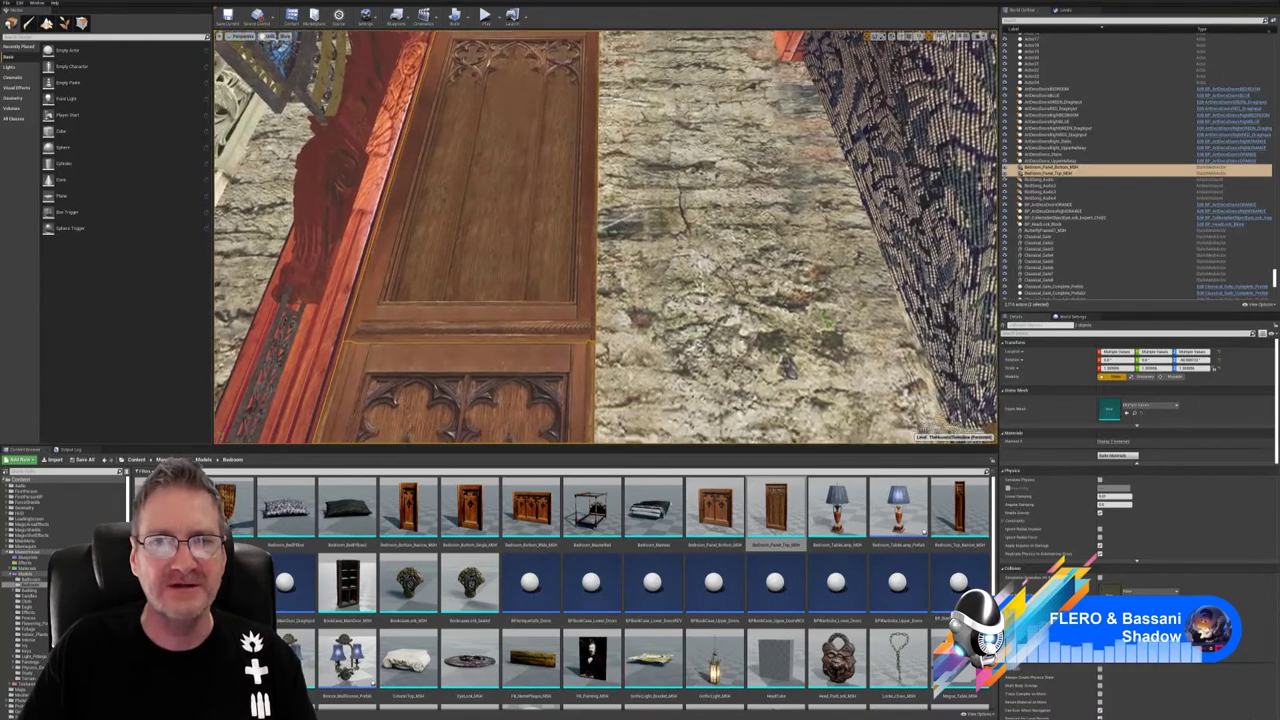
right_click_drag(718, 419, 705, 397)
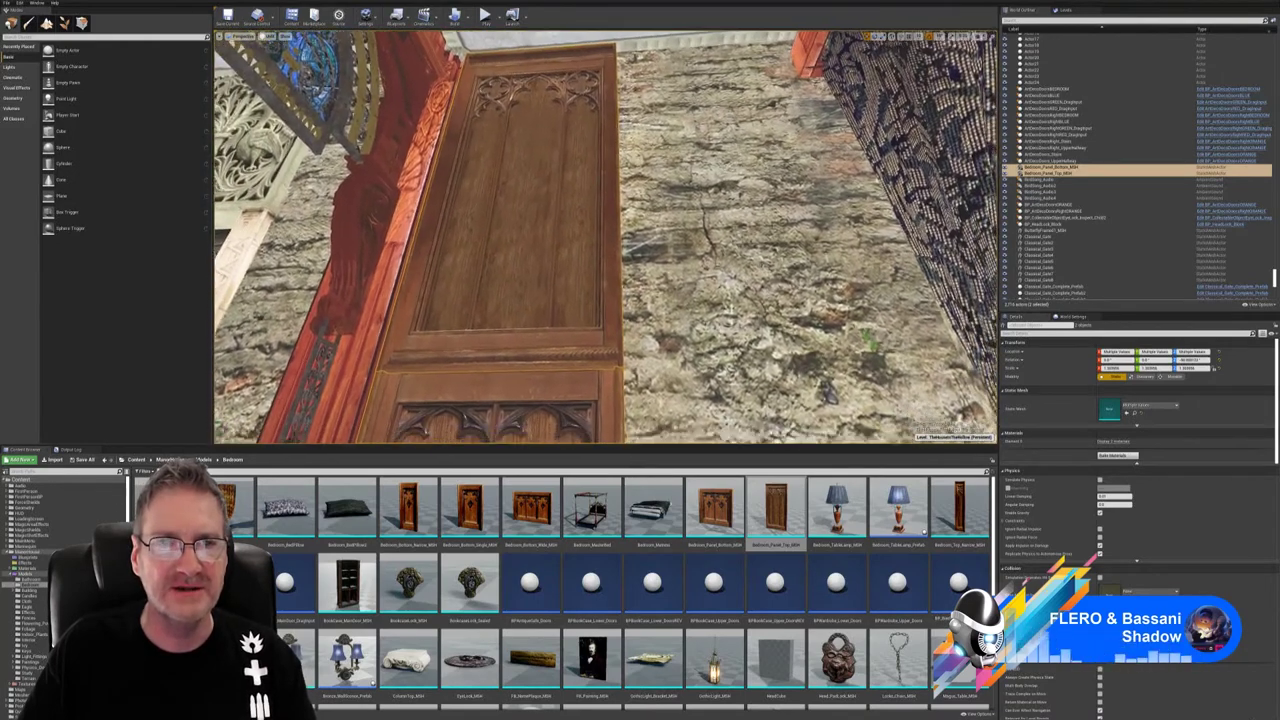
- Try to narrow both panels slightly and shift them sideways against the archway column
left_click(883, 37)
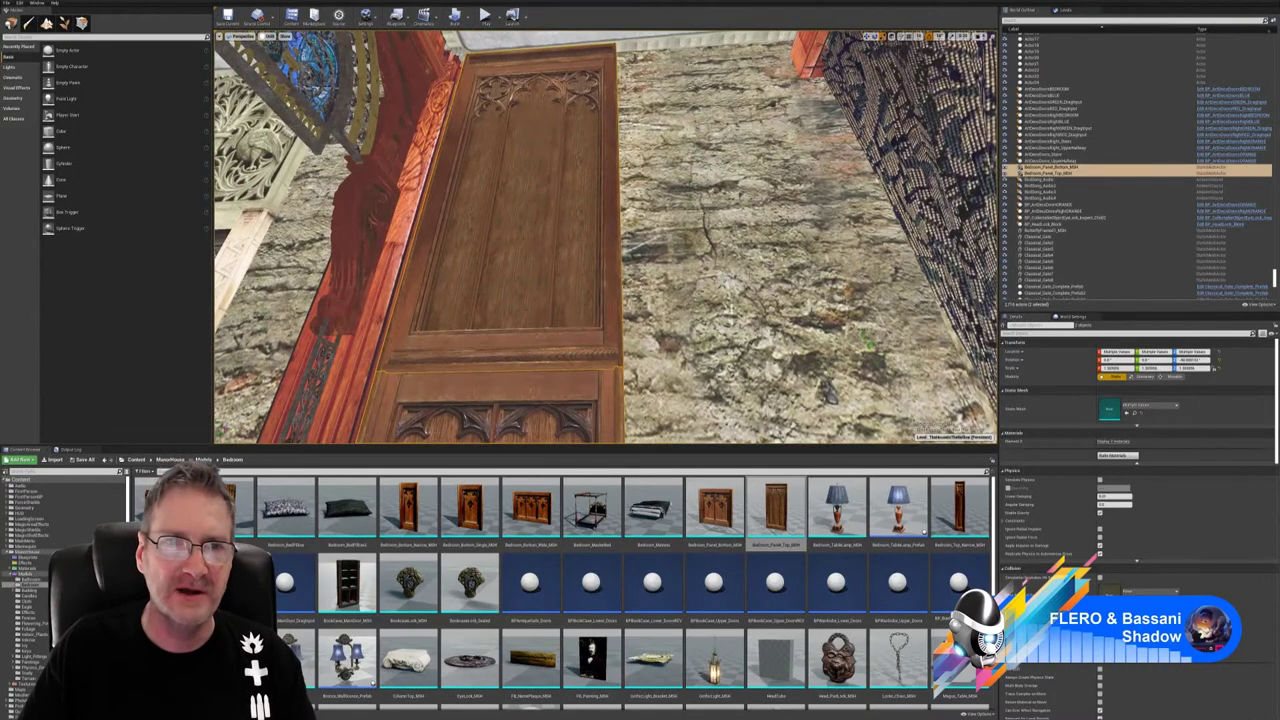
right_click_drag(608, 285, 611, 314)
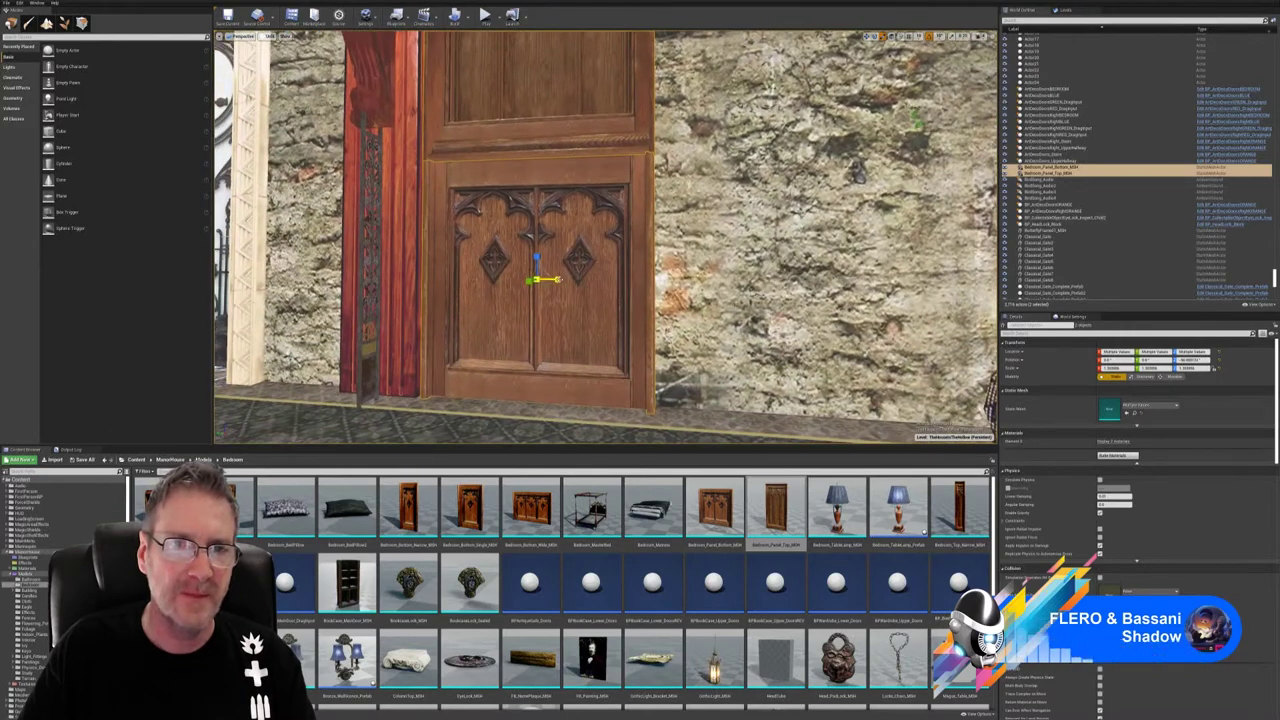
right_click_drag(611, 314, 622, 200)
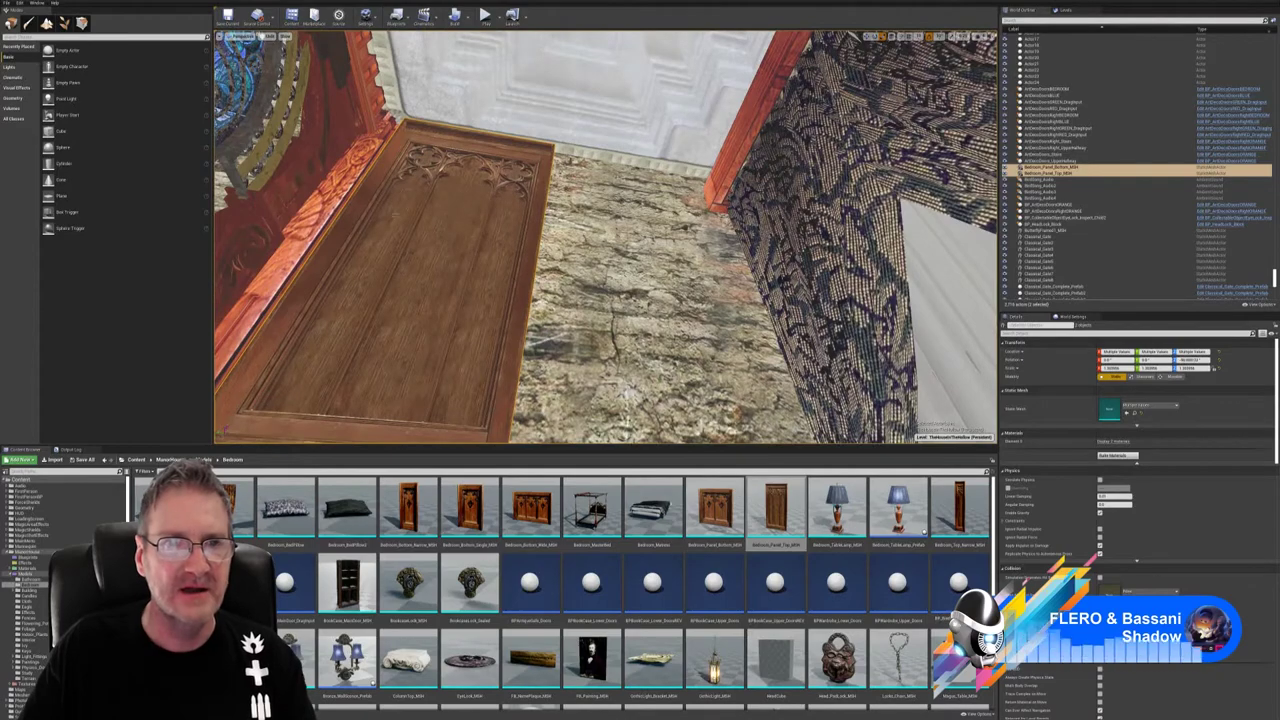
right_click_drag(611, 240, 609, 315)
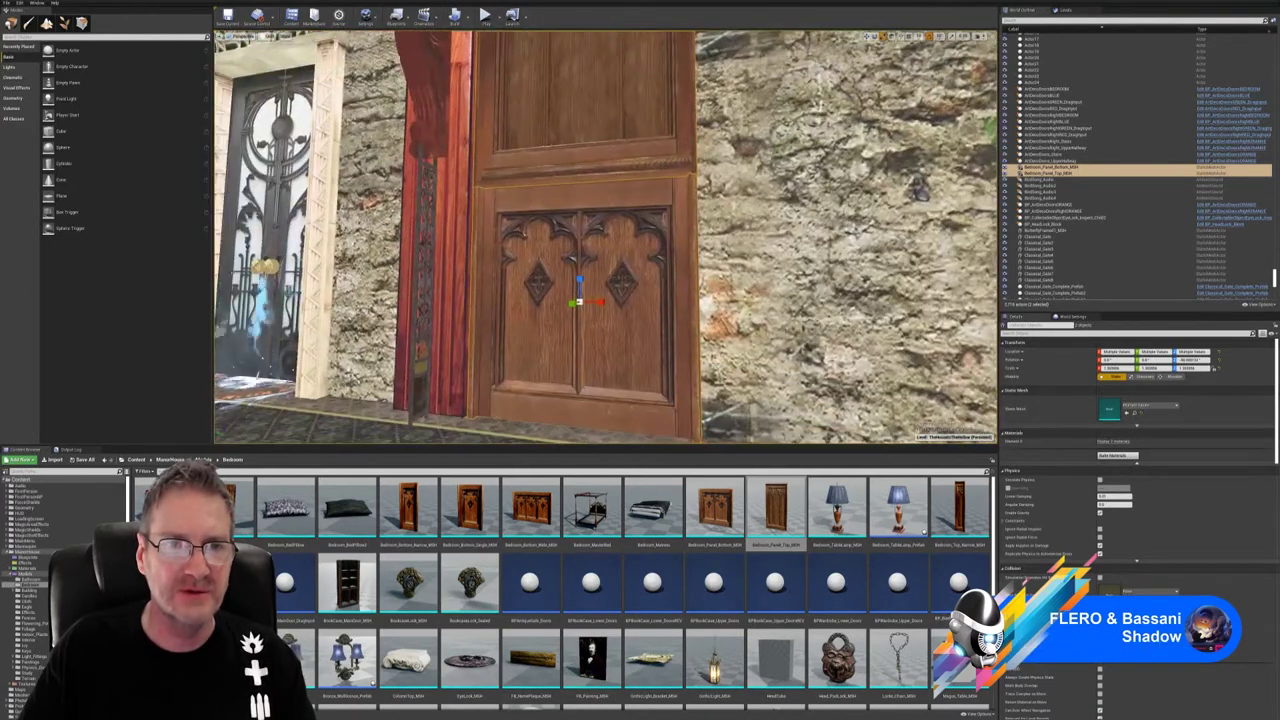
left_click_drag(602, 302, 598, 302)
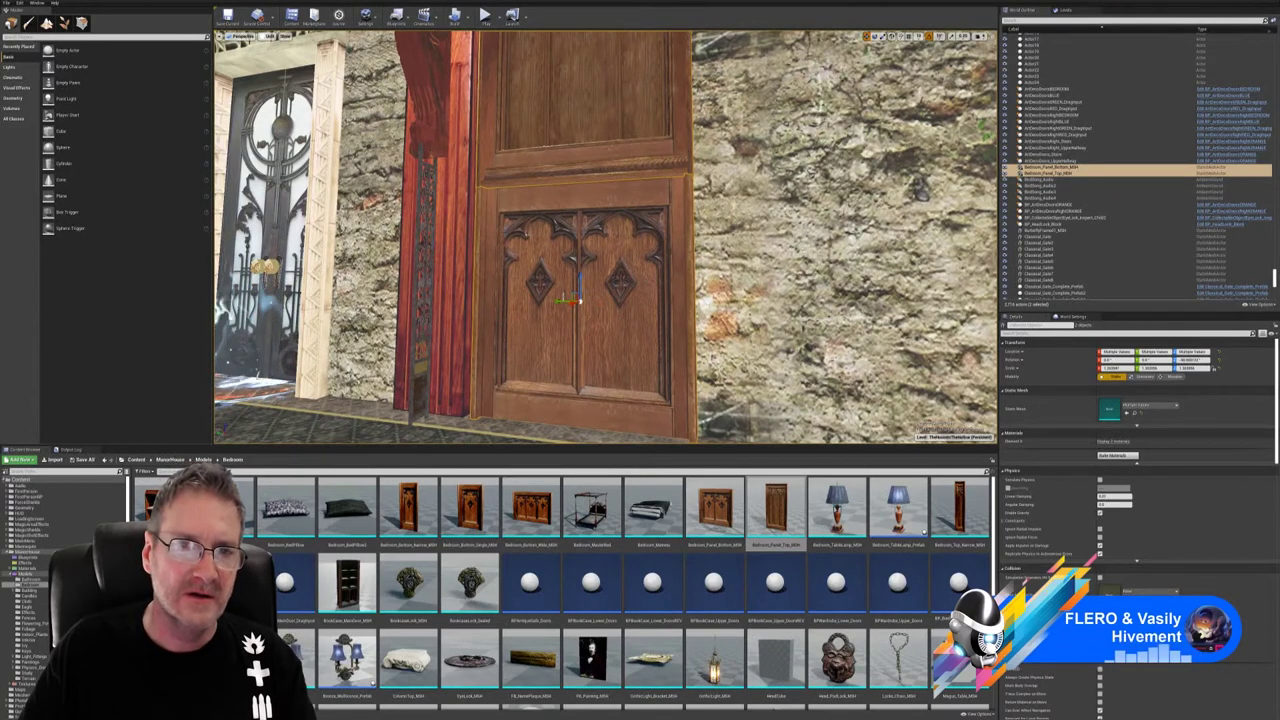
left_click_drag(561, 301, 557, 301)
right_click_drag(609, 315, 609, 315)
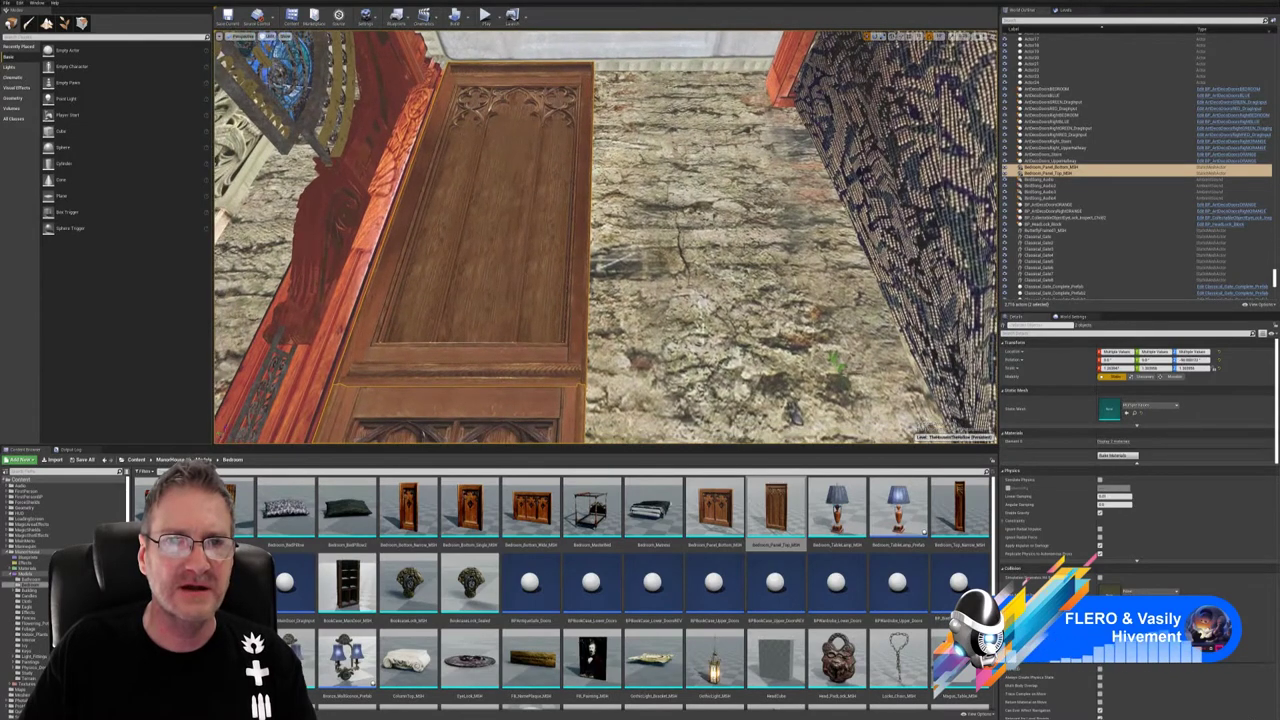
key("ctrl+z")
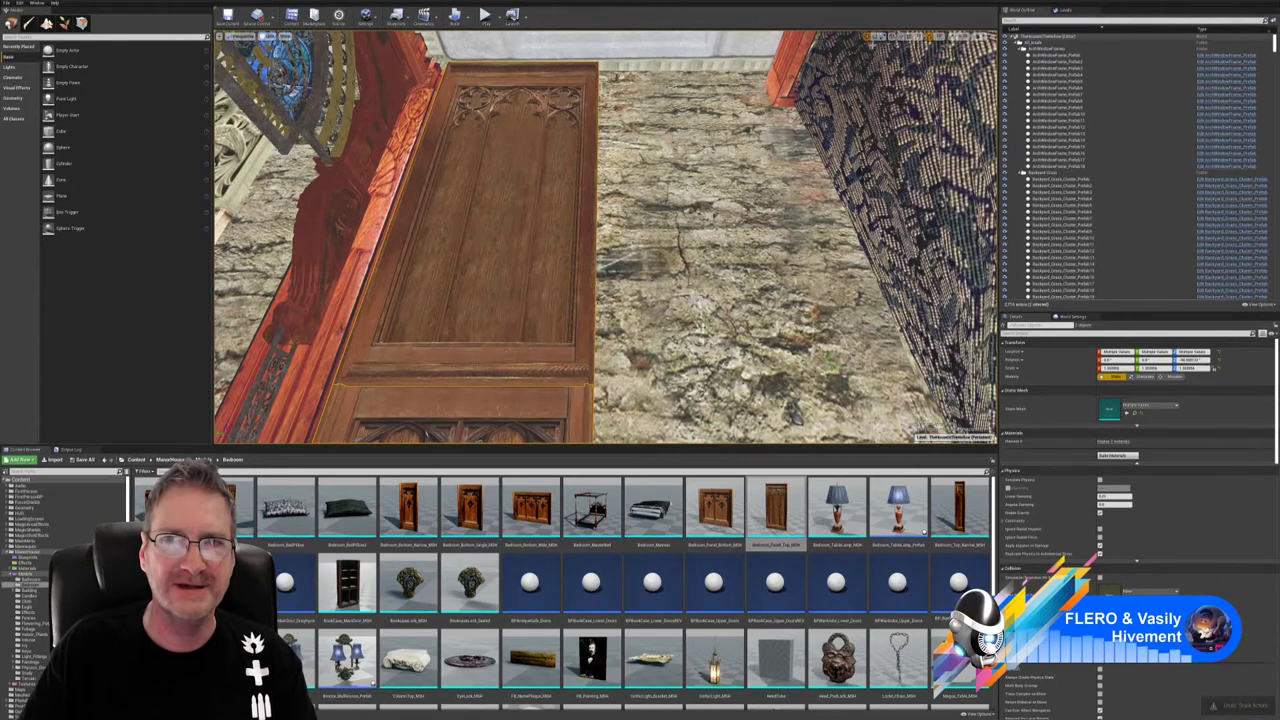
- Widen both panels slightly and shift them along the wall away from the archway column
left_click(882, 37)
right_click_drag(538, 411, 538, 411)
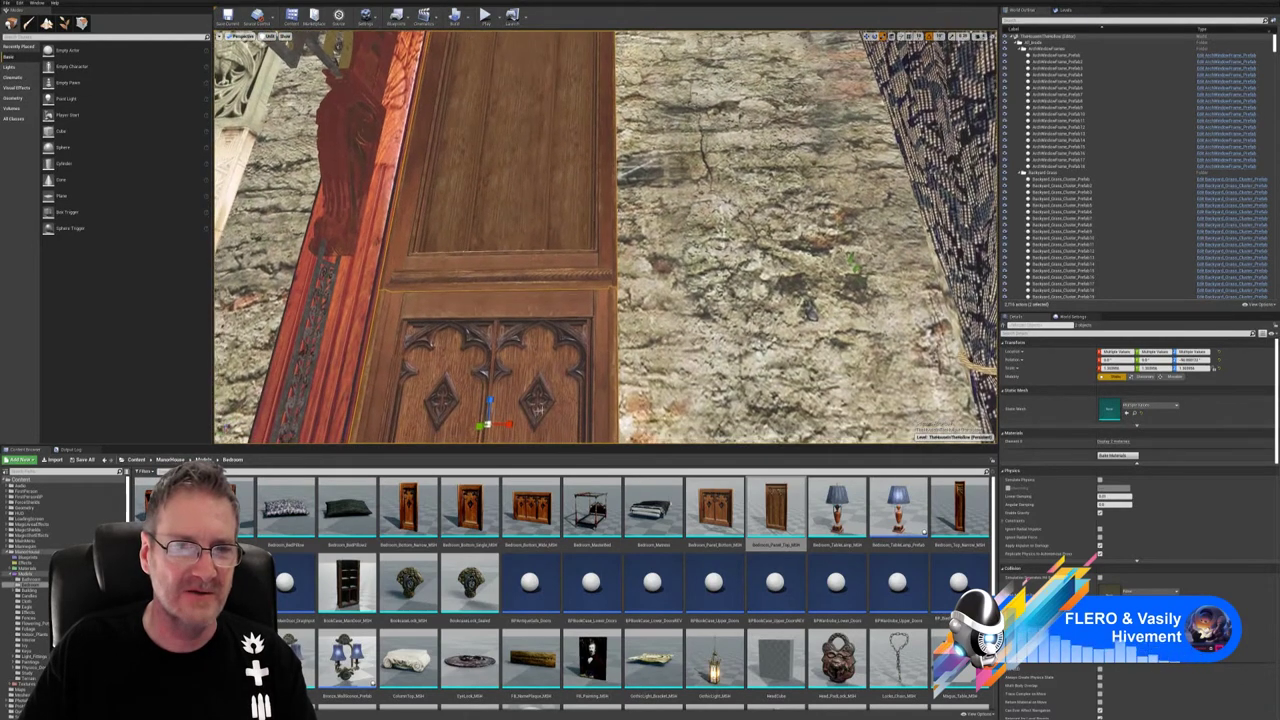
left_click_drag(507, 424, 517, 424)
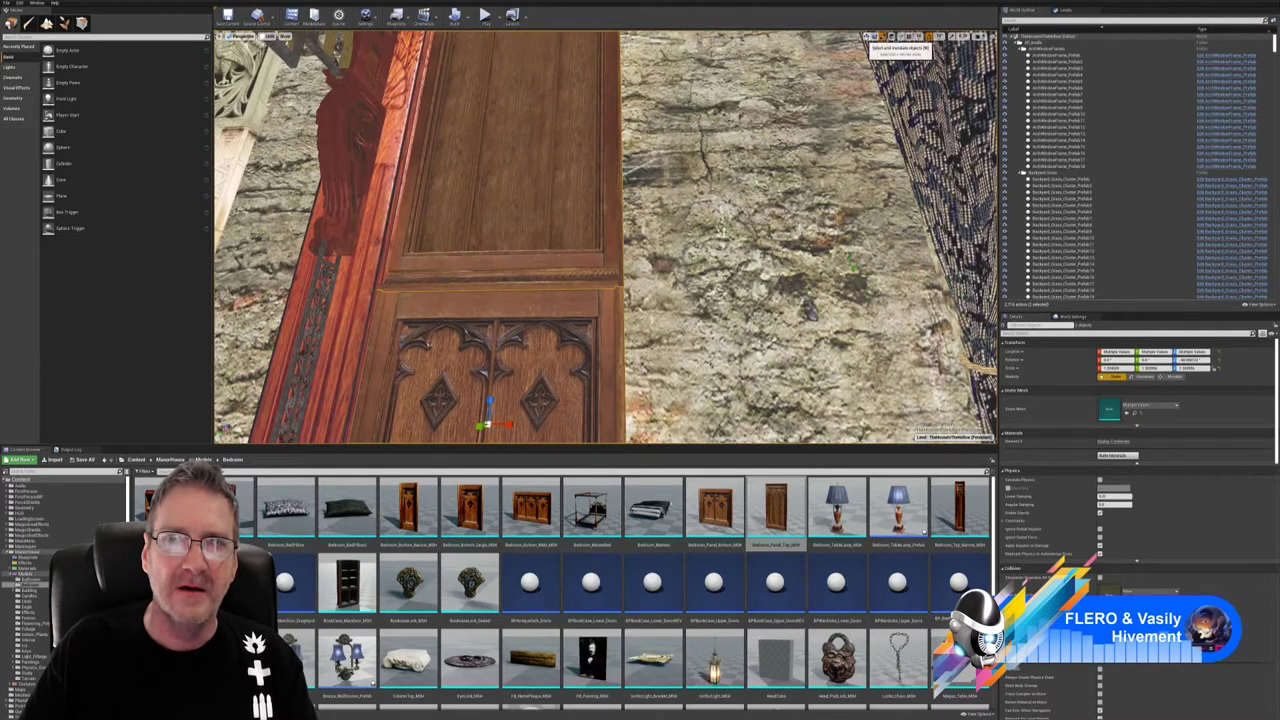
left_click_drag(470, 424, 480, 424)
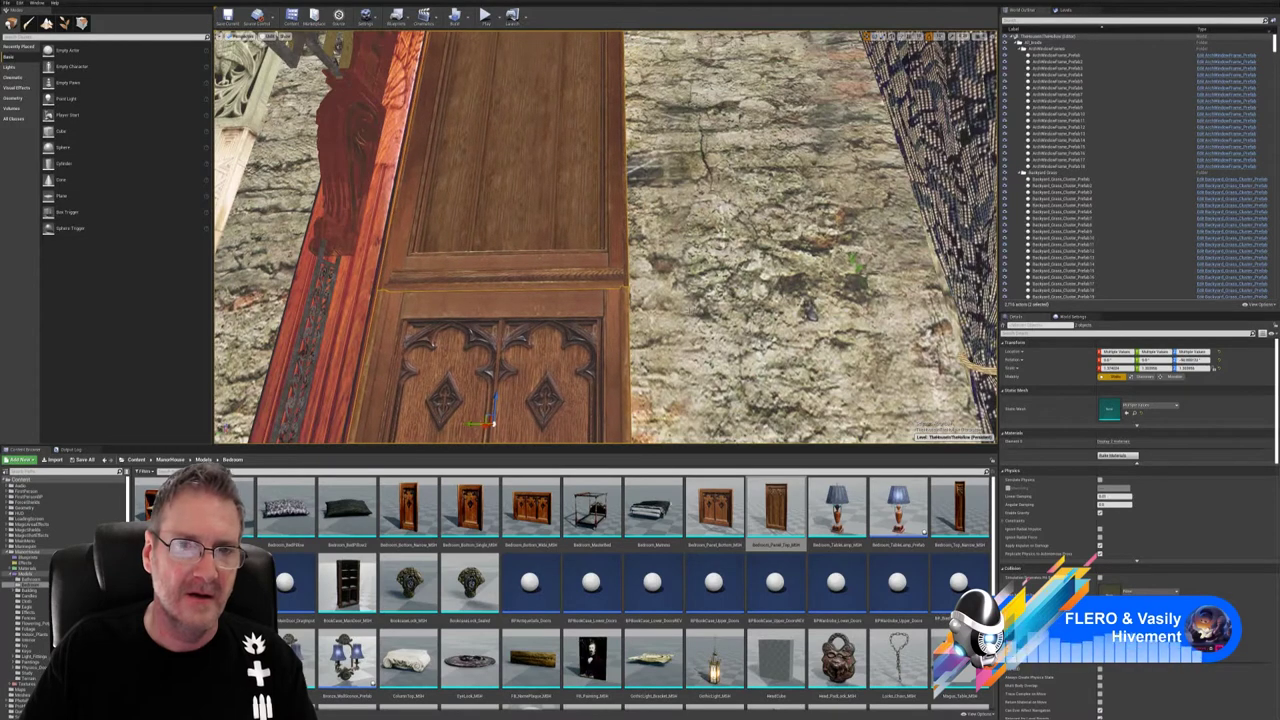
- Duplicate both panels and slide the copies along the wall onto the bare stone beside the curtain
right_click_drag(562, 296, 565, 256)
right_click(561, 286)
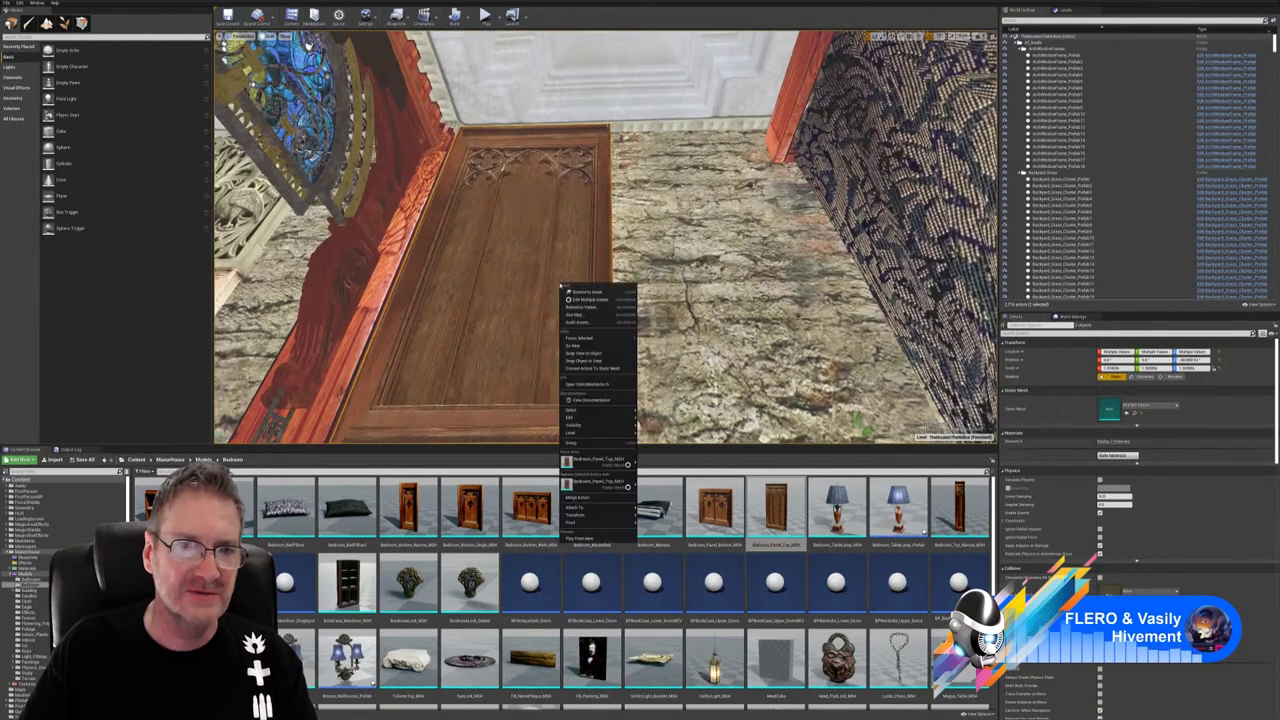
mouse_move(612, 417)
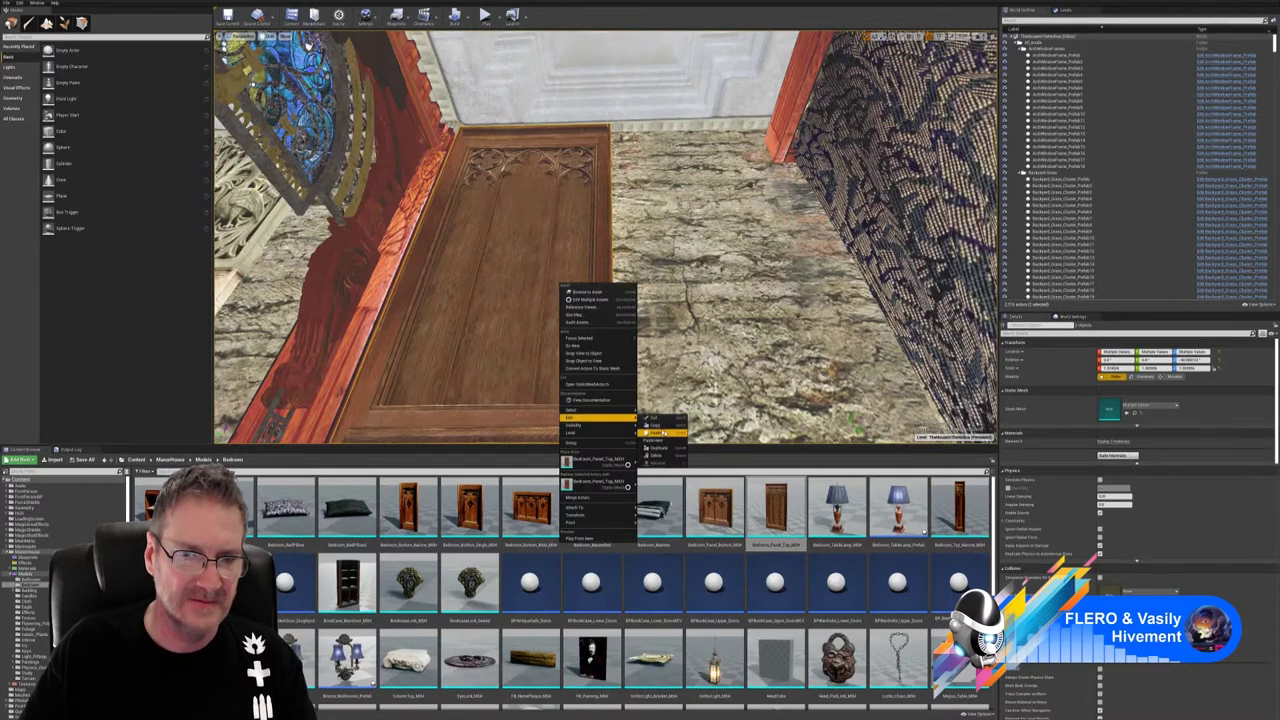
left_click(663, 432)
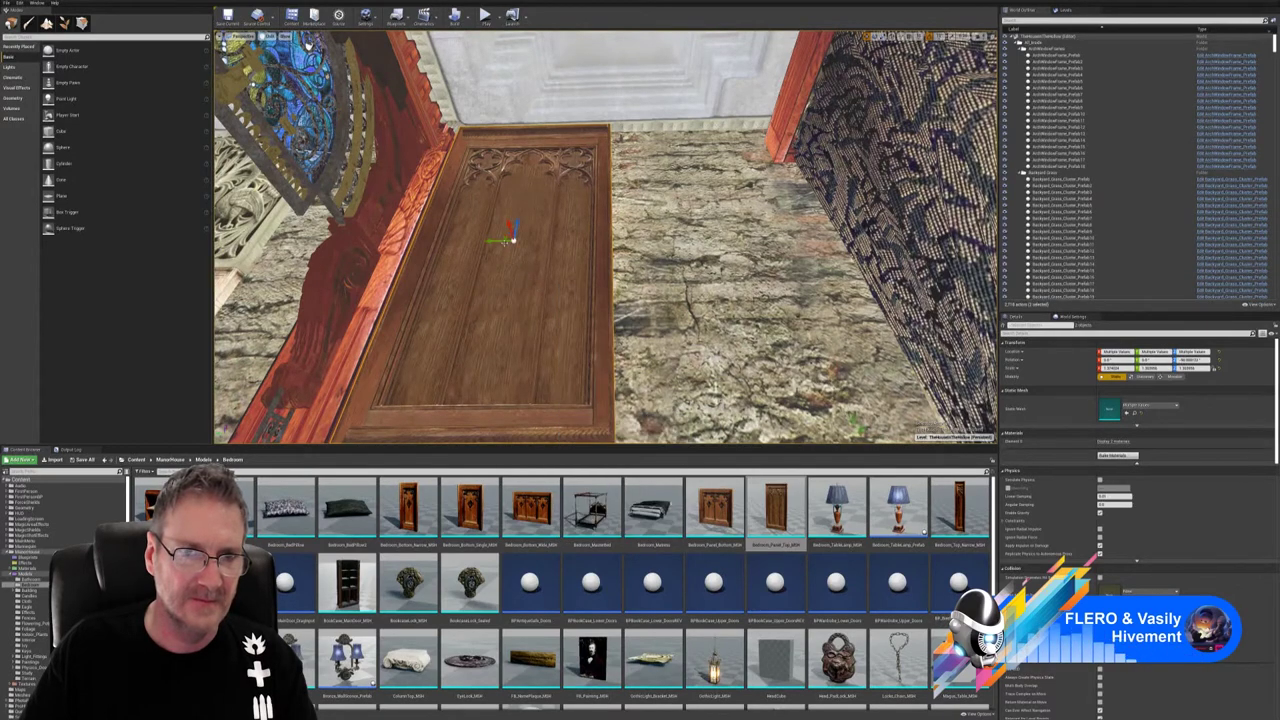
left_click_drag(505, 240, 713, 251)
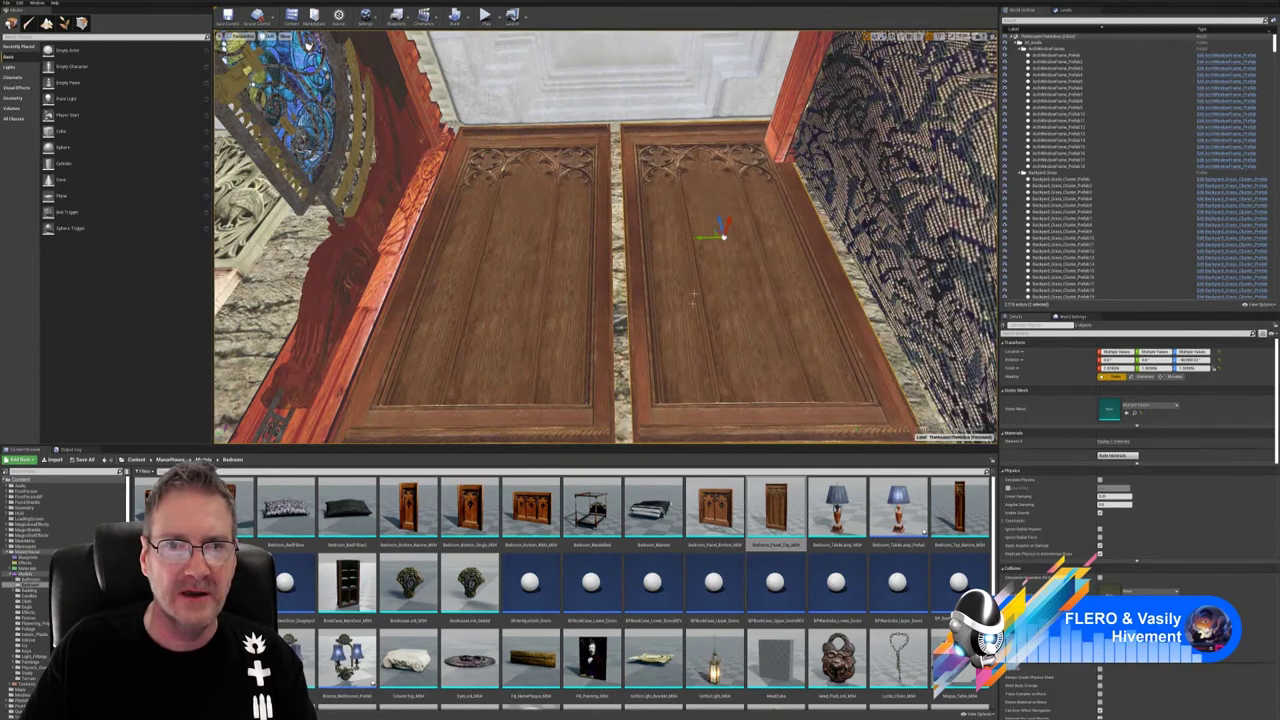
- Select all four top and bottom bedroom panels together and widen them slightly along the wall
right_click_drag(692, 298, 686, 360)
left_click(588, 202, "ctrl")
left_click(565, 320, "ctrl")
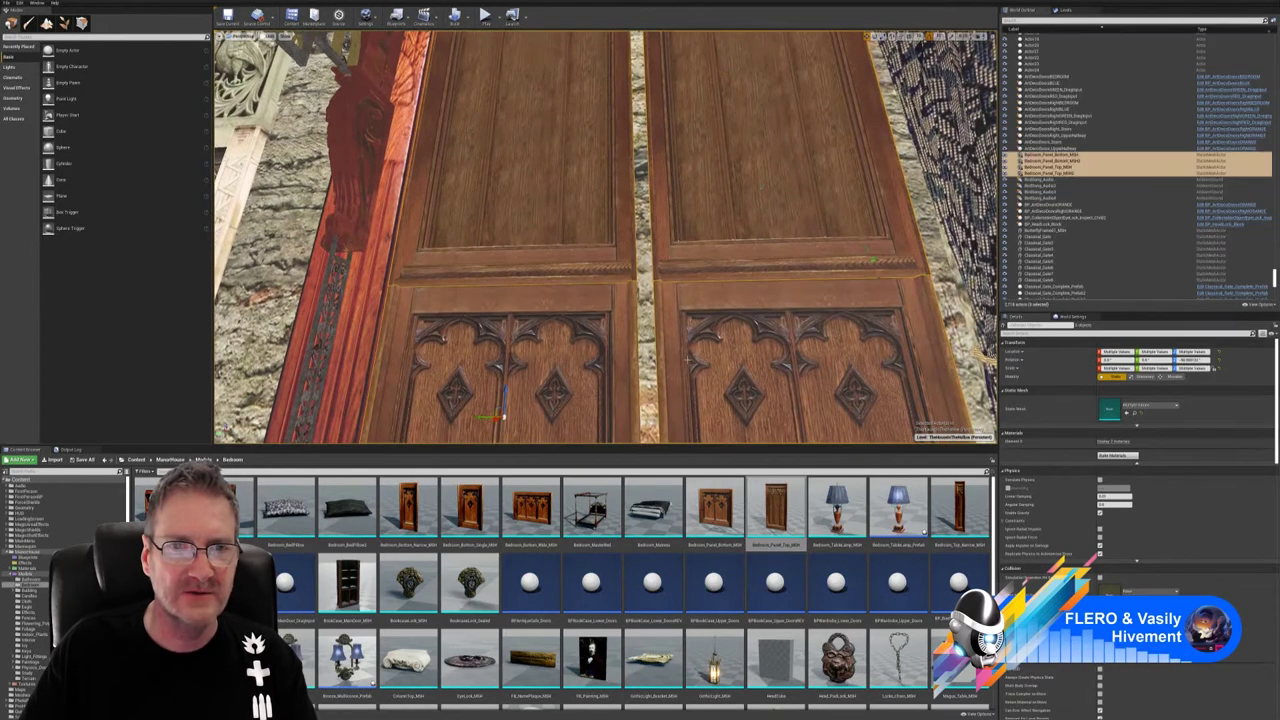
right_click_drag(565, 320, 566, 356)
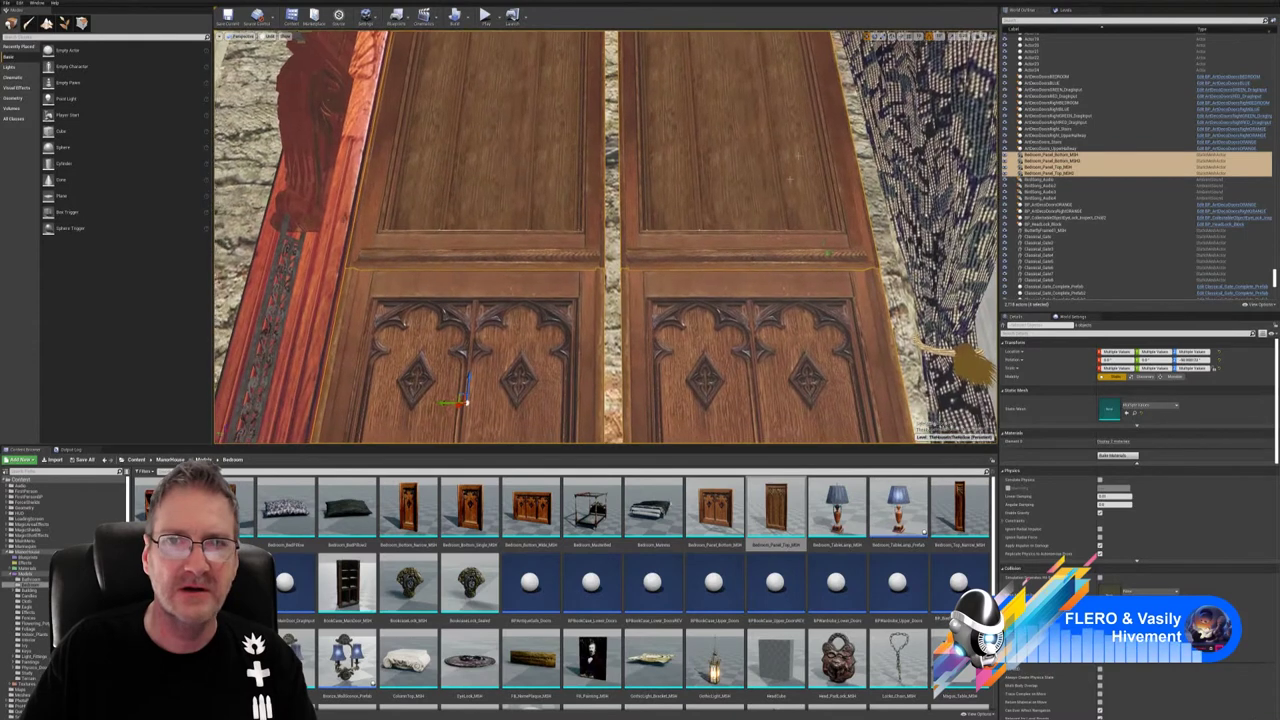
left_click(883, 37)
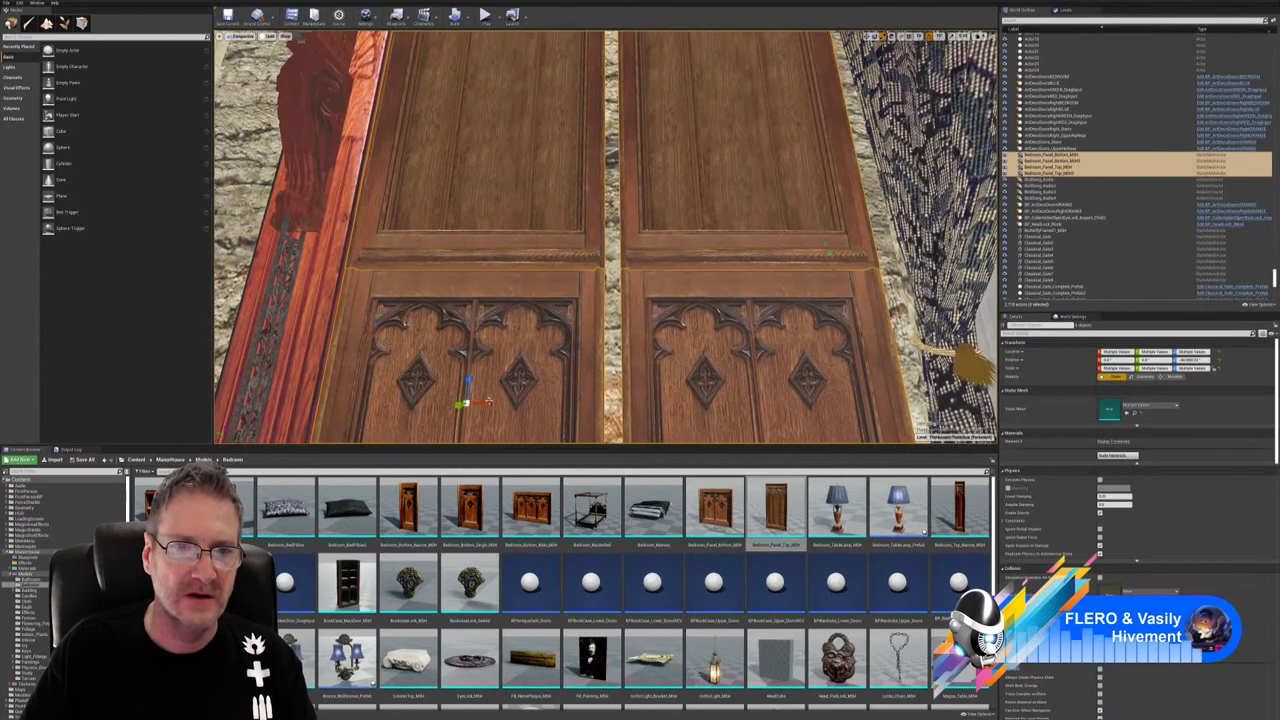
left_click_drag(488, 404, 503, 404)
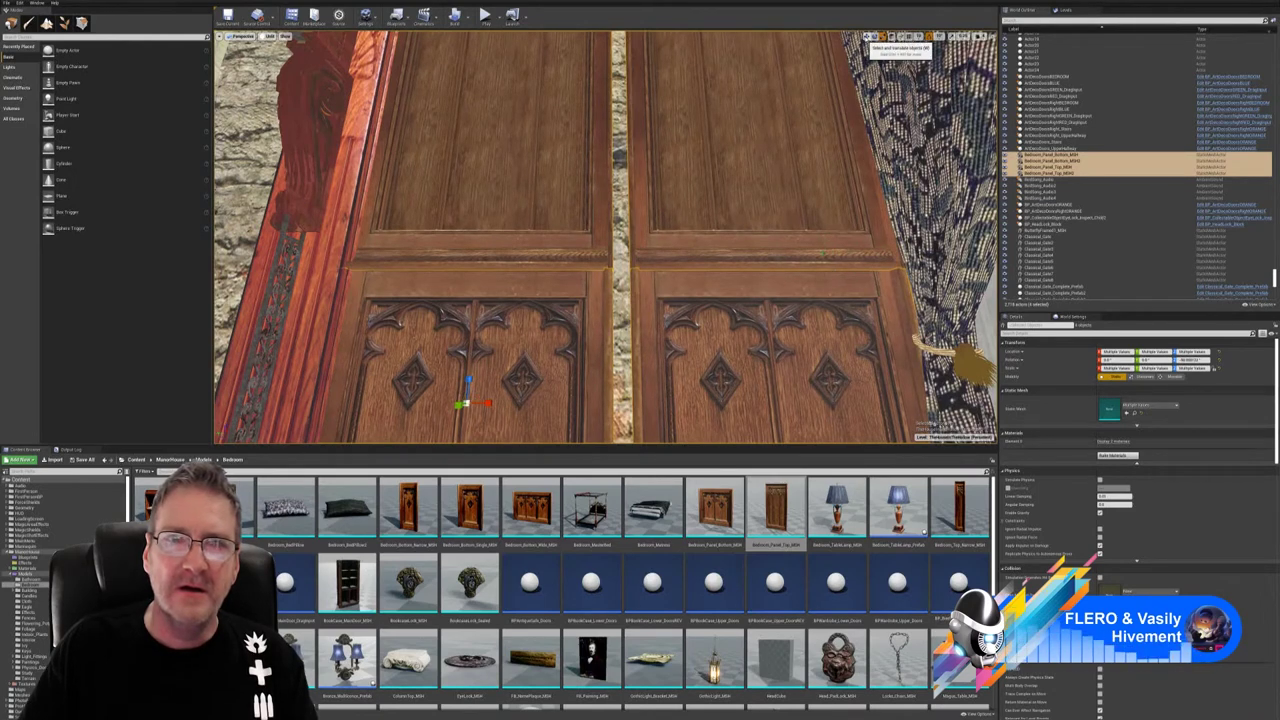
- Move the archway-side top and bottom panels slightly along the wall, away from the red column
left_click(868, 37)
left_click(488, 310)
left_click(488, 190, "ctrl")
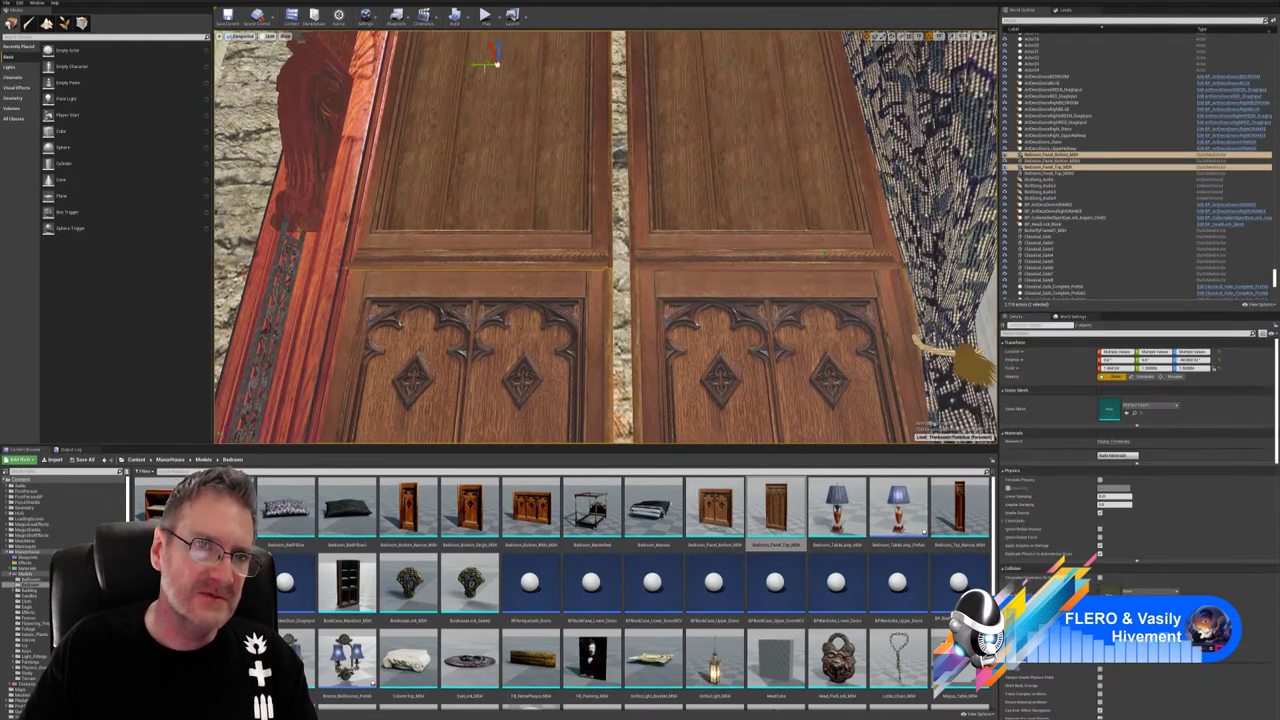
left_click_drag(477, 64, 481, 66)
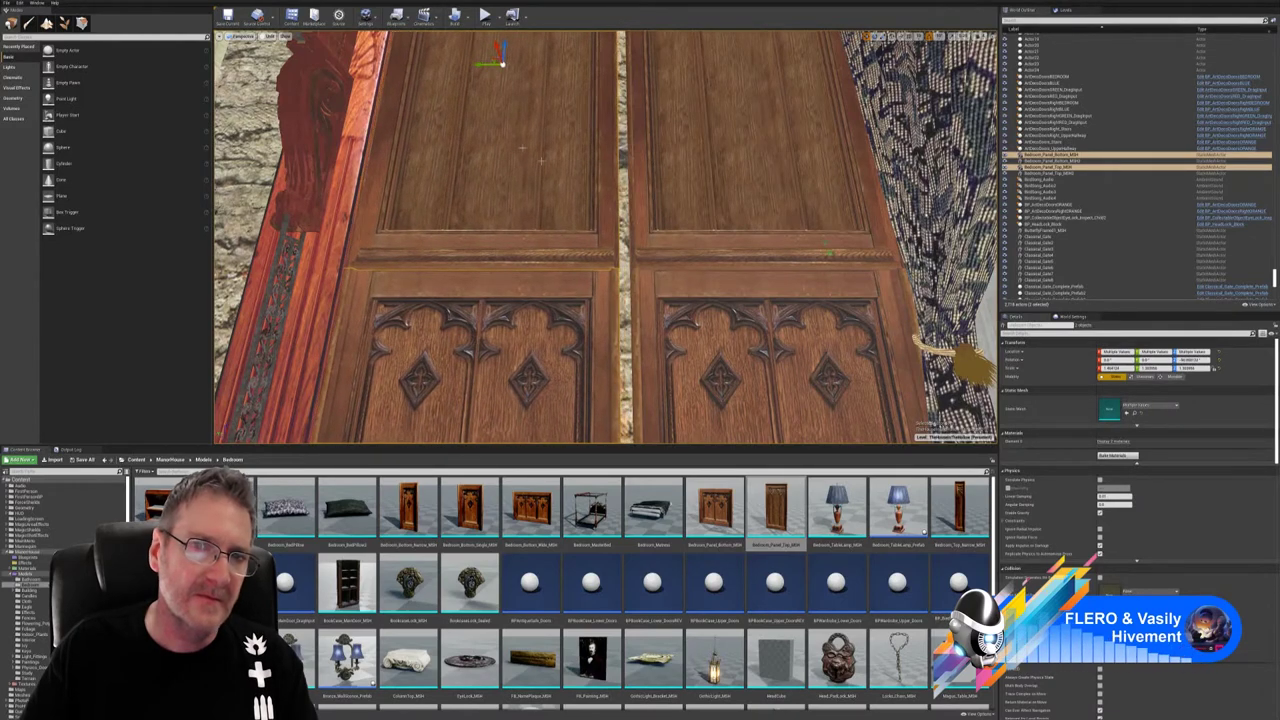
- Move the curtain-side top and bottom panels slightly along the wall toward the curtain
mouse_move(542, 160)
right_mouse_down()
mouse_move(530, 104)
mouse_move(540, 184)
right_mouse_up()
left_click(832, 366)
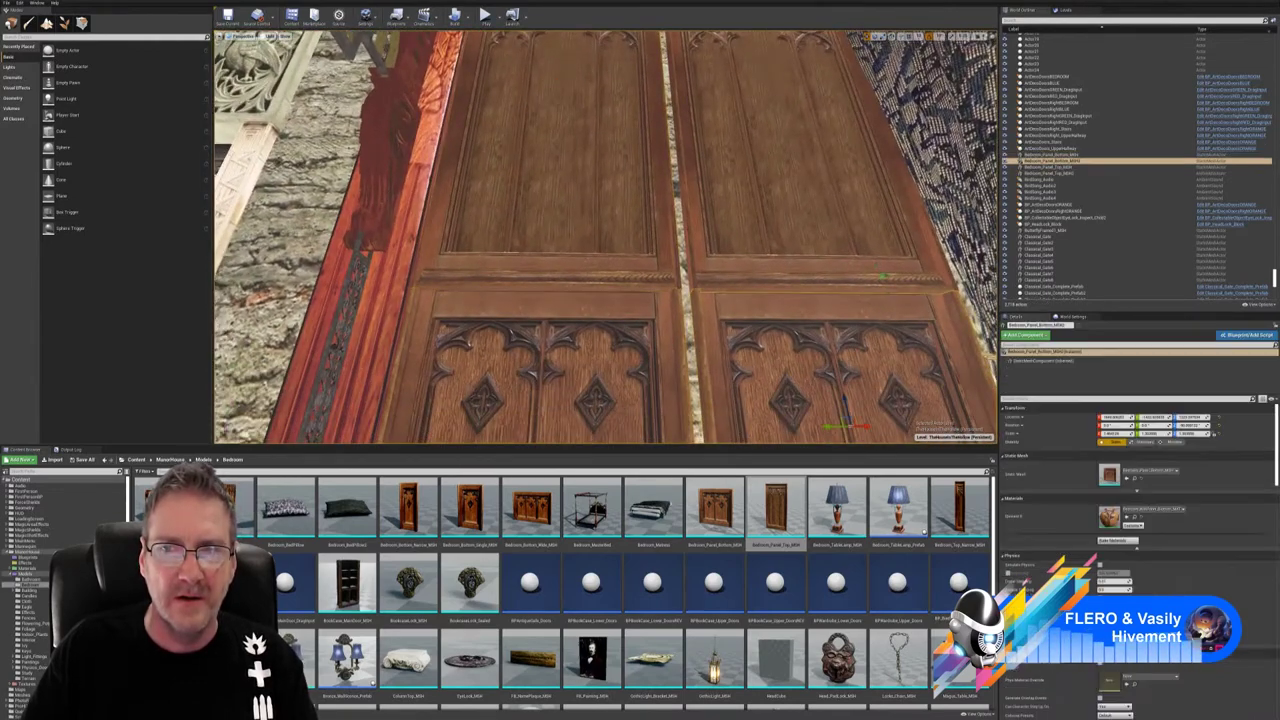
left_click(810, 222, "ctrl")
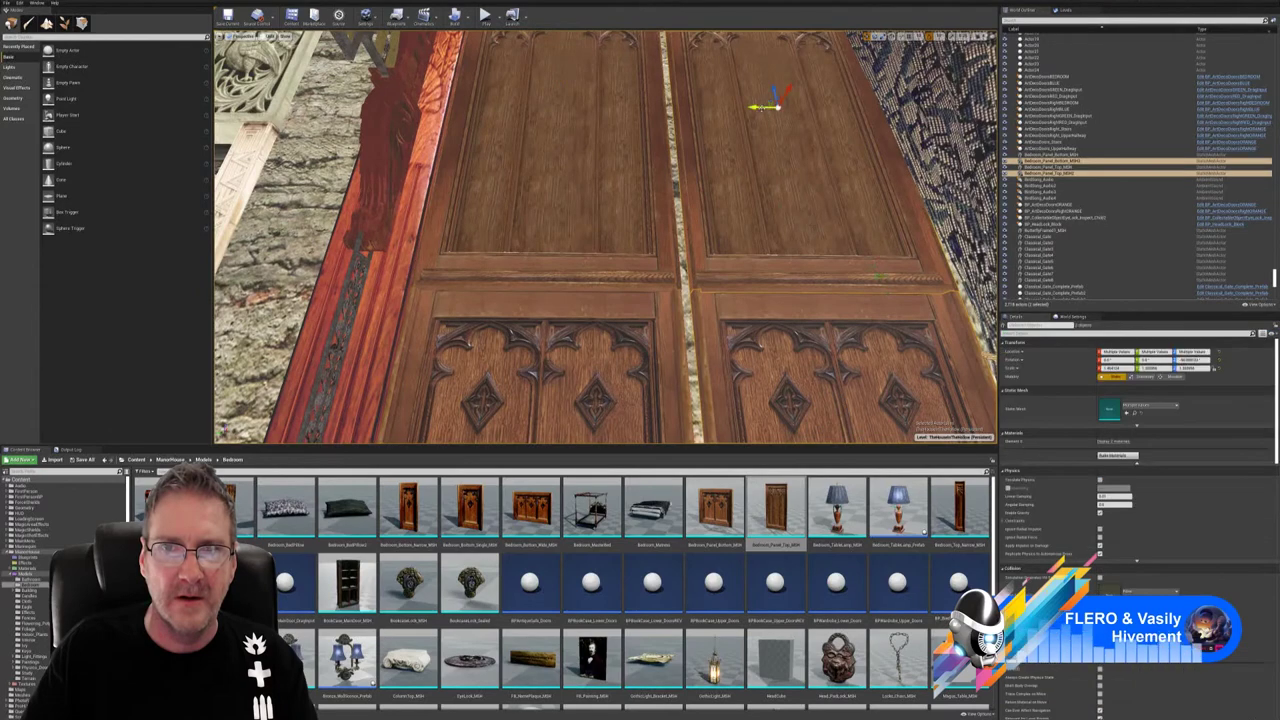
left_click_drag(760, 107, 766, 107)
- Reselect all four bedroom panels and widen them a little more
right_click_drag(700, 200, 655, 220)
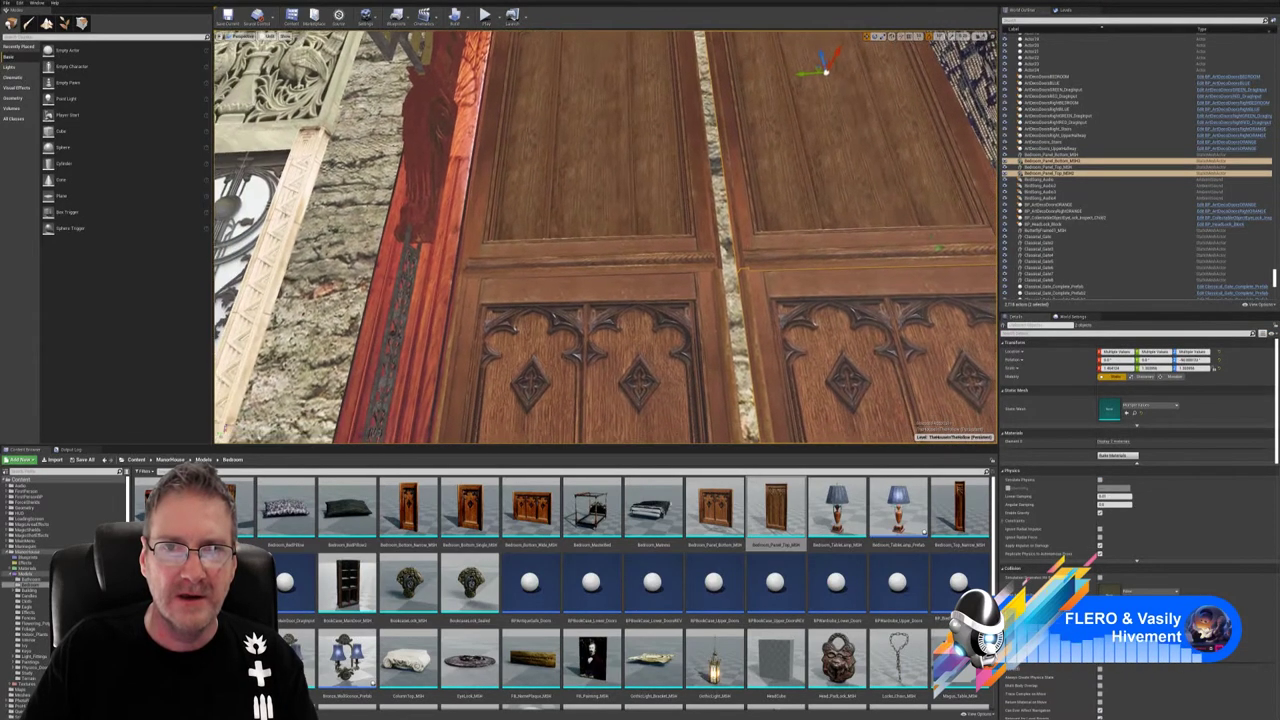
left_click(620, 325, "ctrl")
left_click(650, 208, "ctrl")
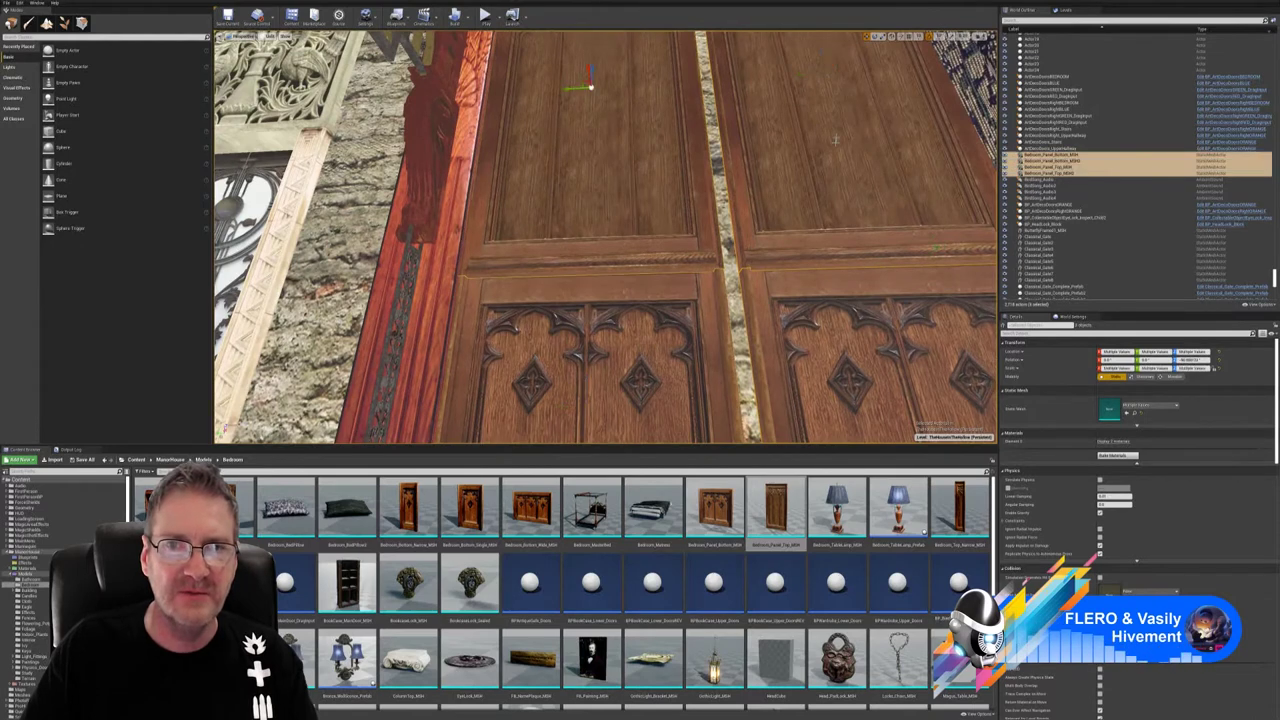
- Nudge the archway-side panel pair away from the column and slide the curtain-side pair against it to close the gap
left_click(592, 88)
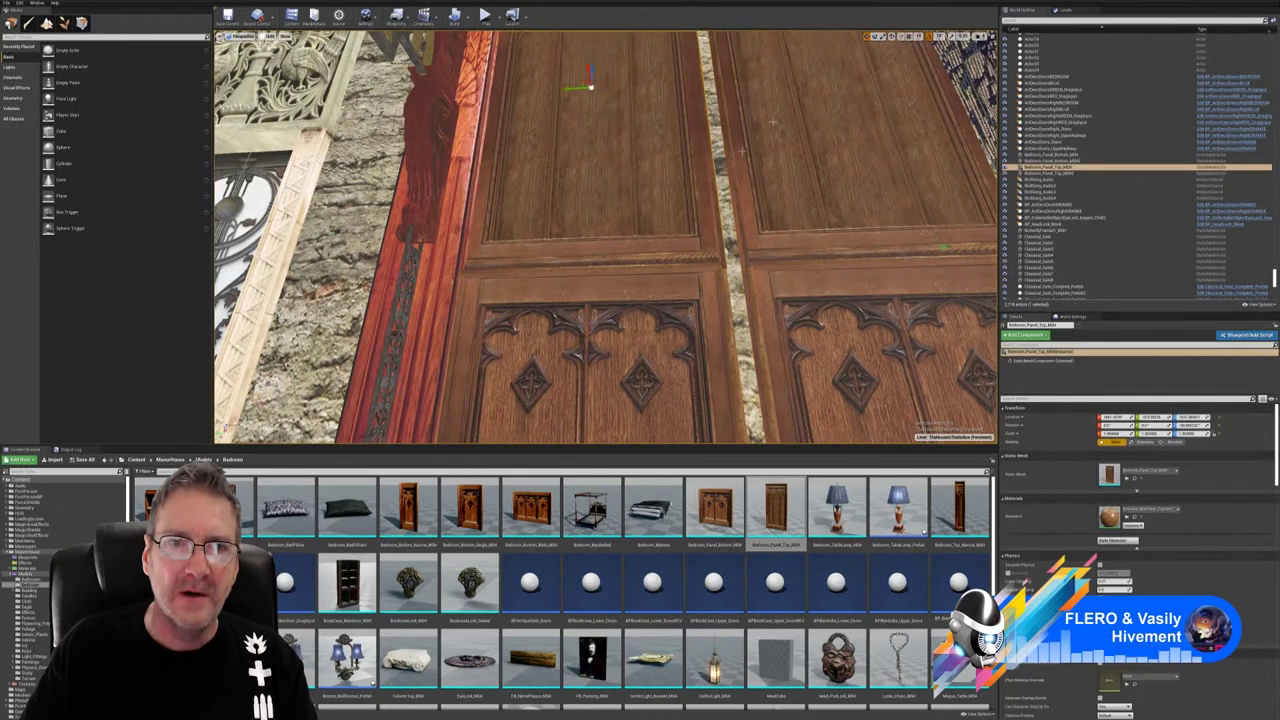
left_click(582, 400, "ctrl")
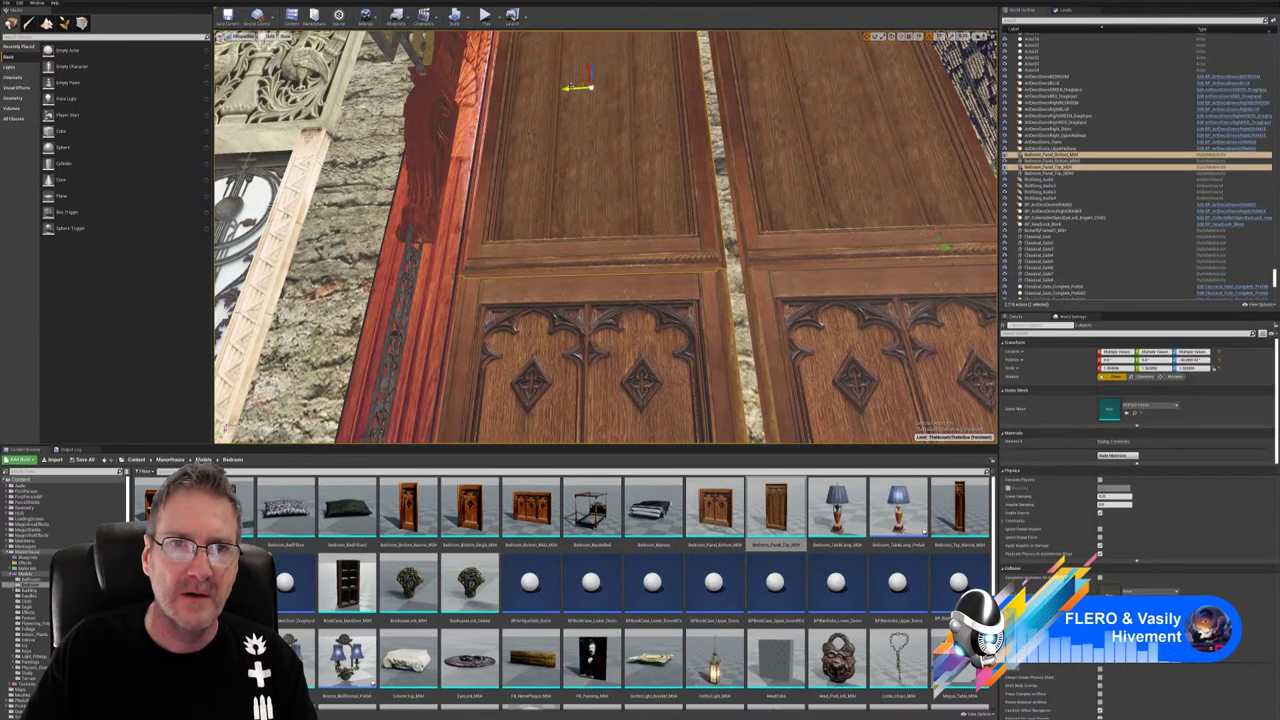
left_click_drag(572, 88, 575, 88)
left_click(792, 325)
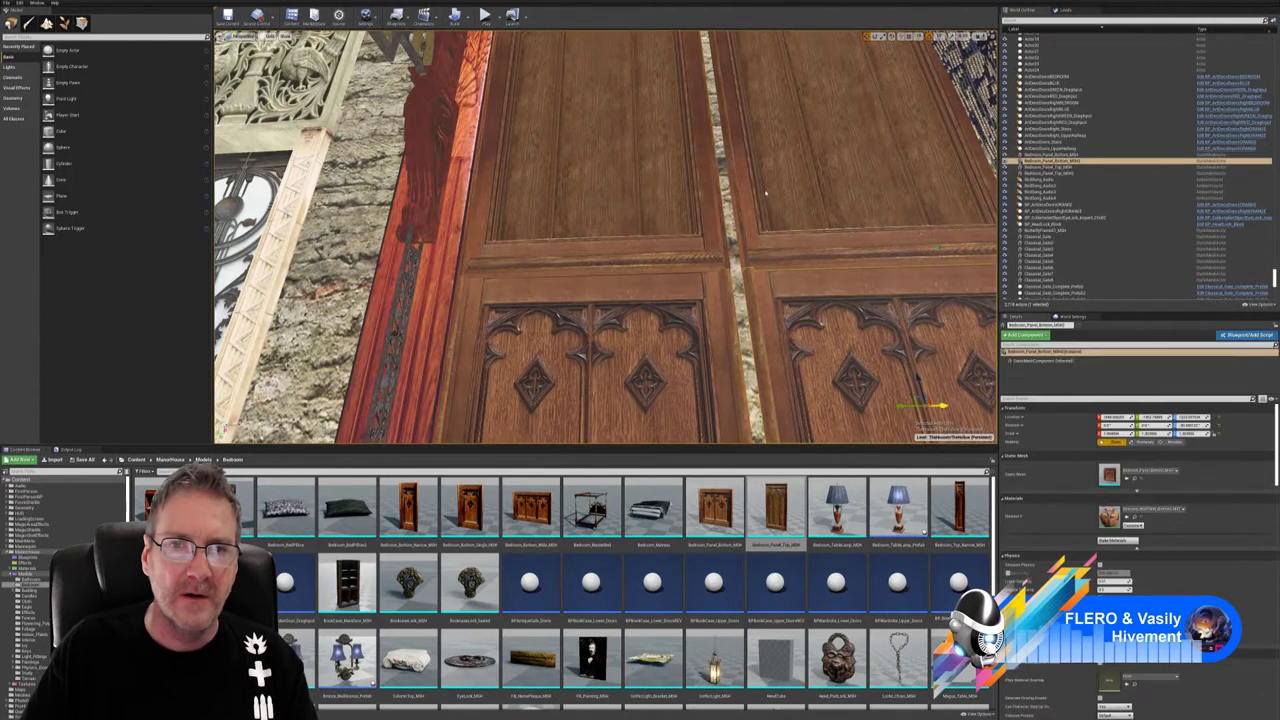
left_click(774, 208, "ctrl")
left_click_drag(806, 72, 795, 74)
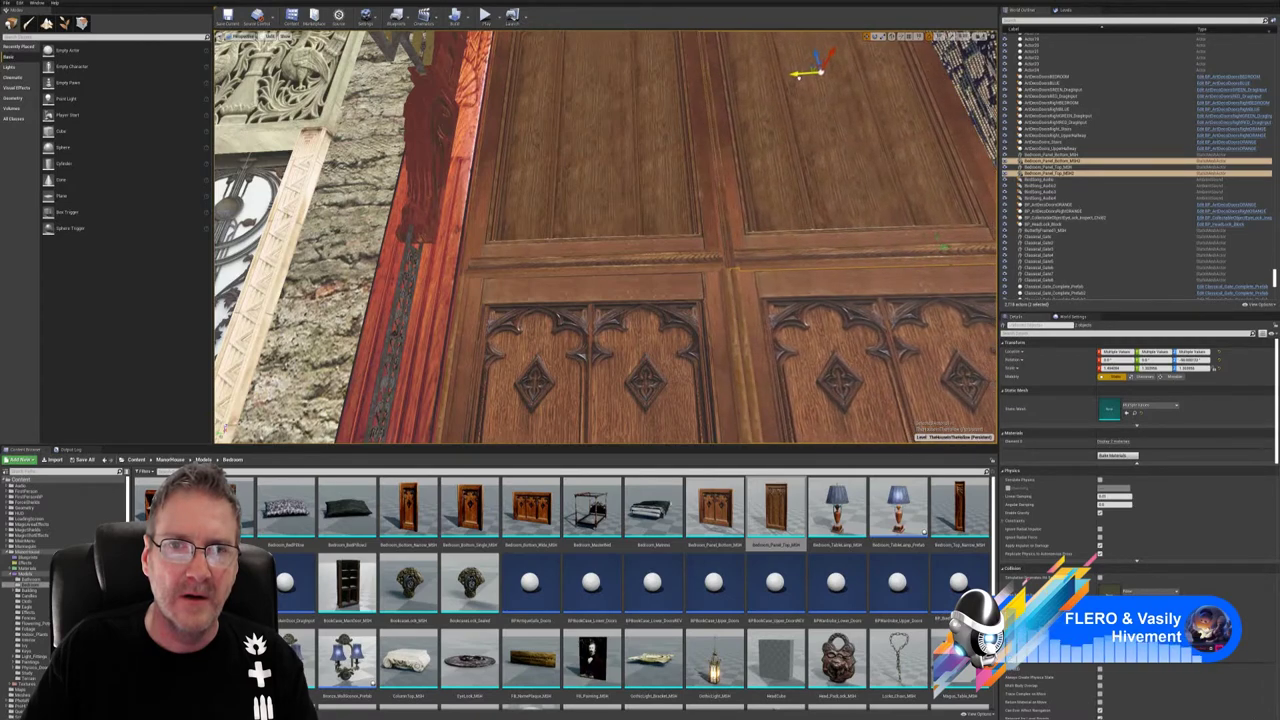
- Deselect the panels and examine the panelled wall, archway column and curtain from several angles
right_click_drag(795, 74, 875, 150)
right_click_drag(851, 231, 858, 150)
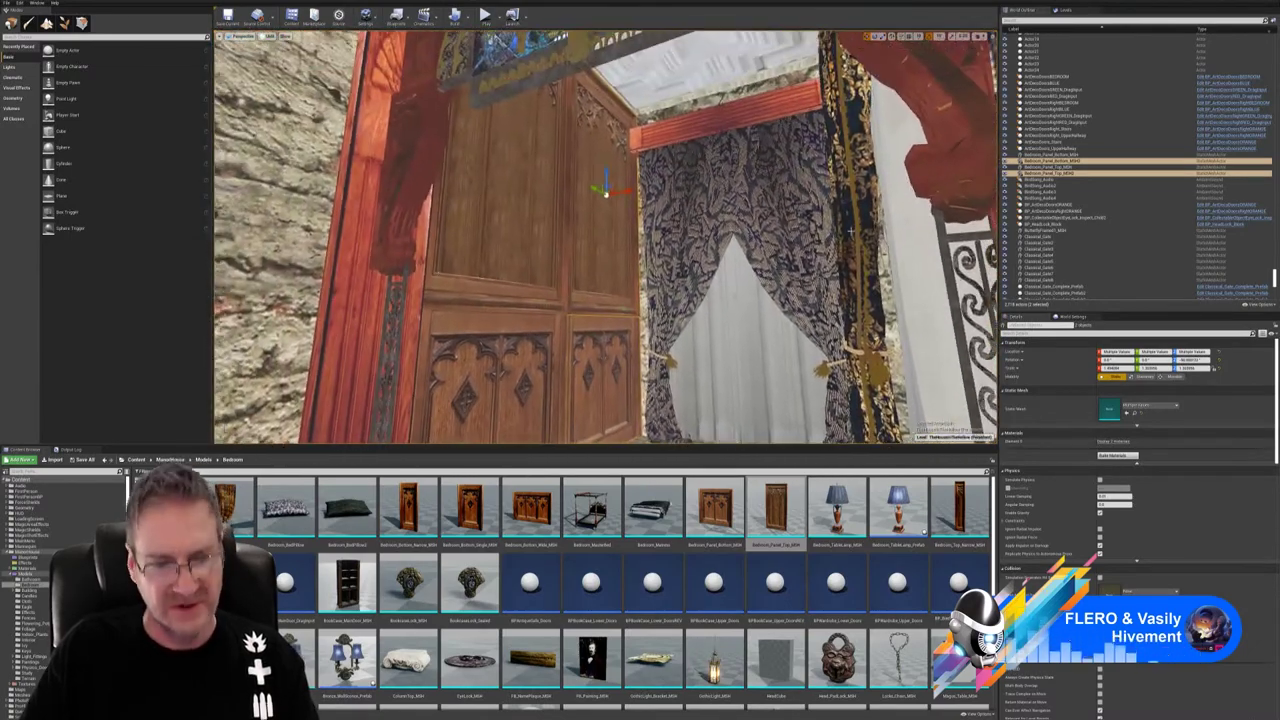
key("Escape")
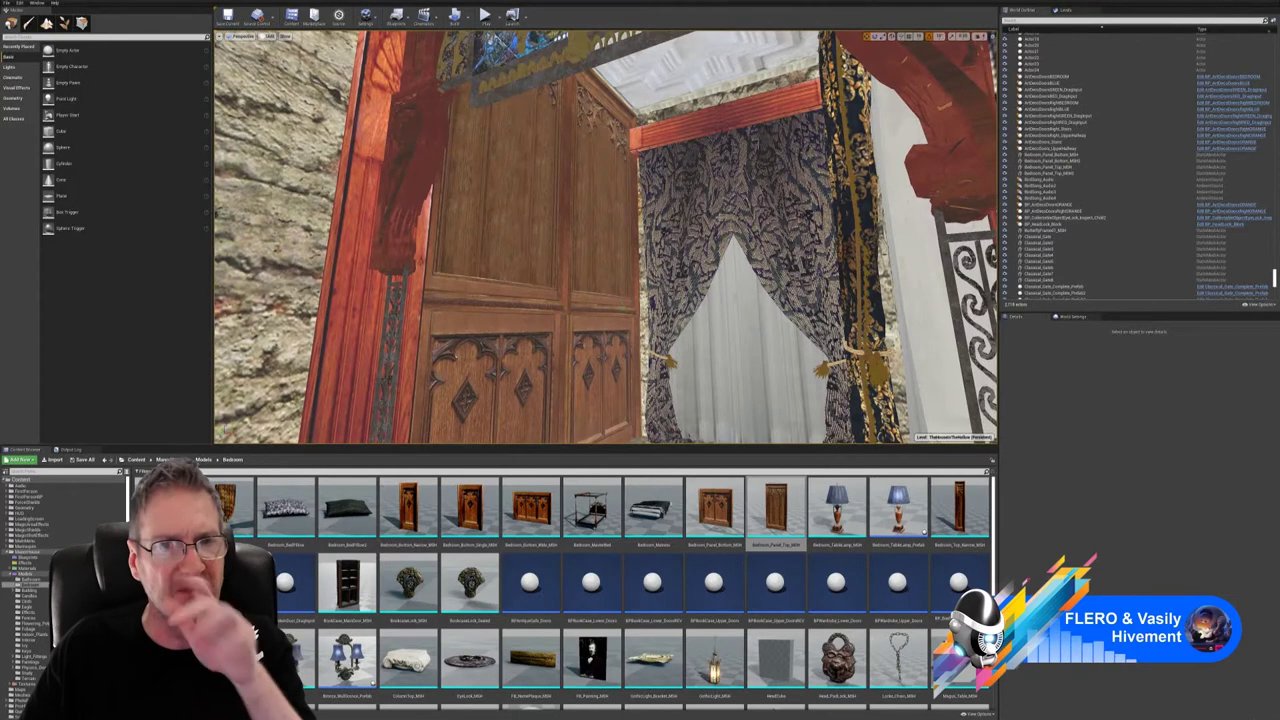
right_click_drag(700, 200, 660, 198)
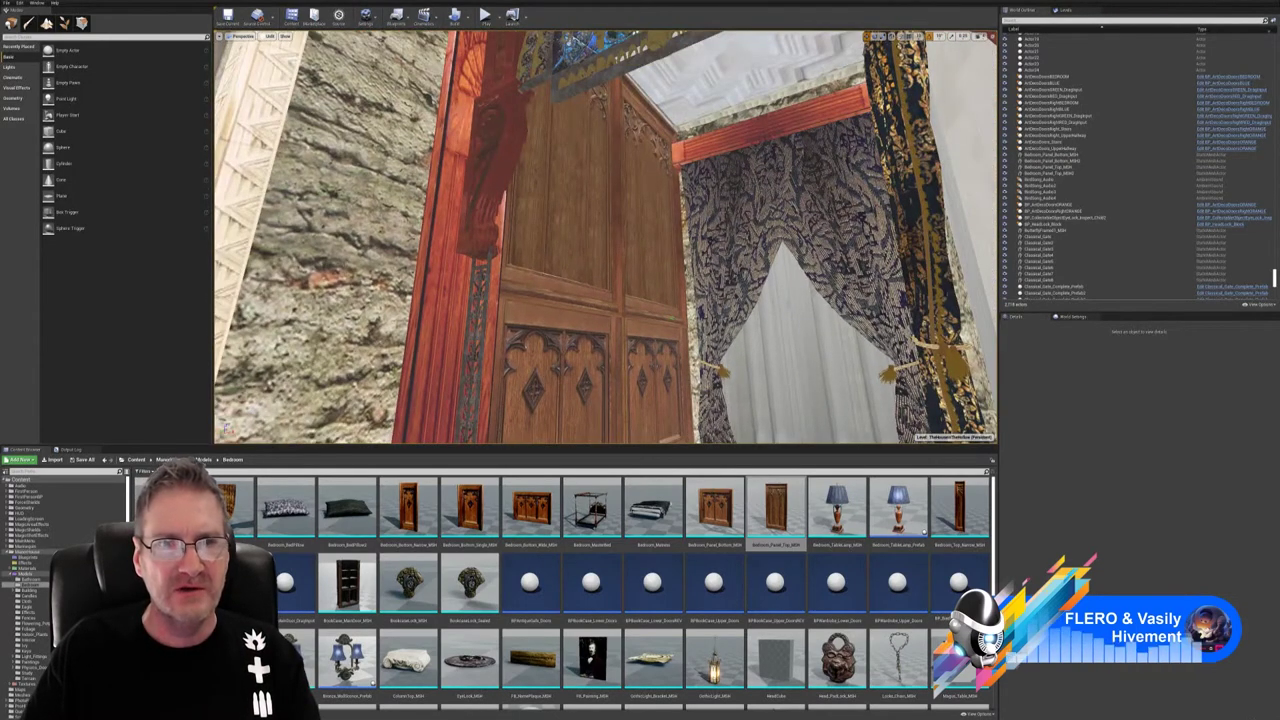
right_click_drag(615, 142, 608, 143)
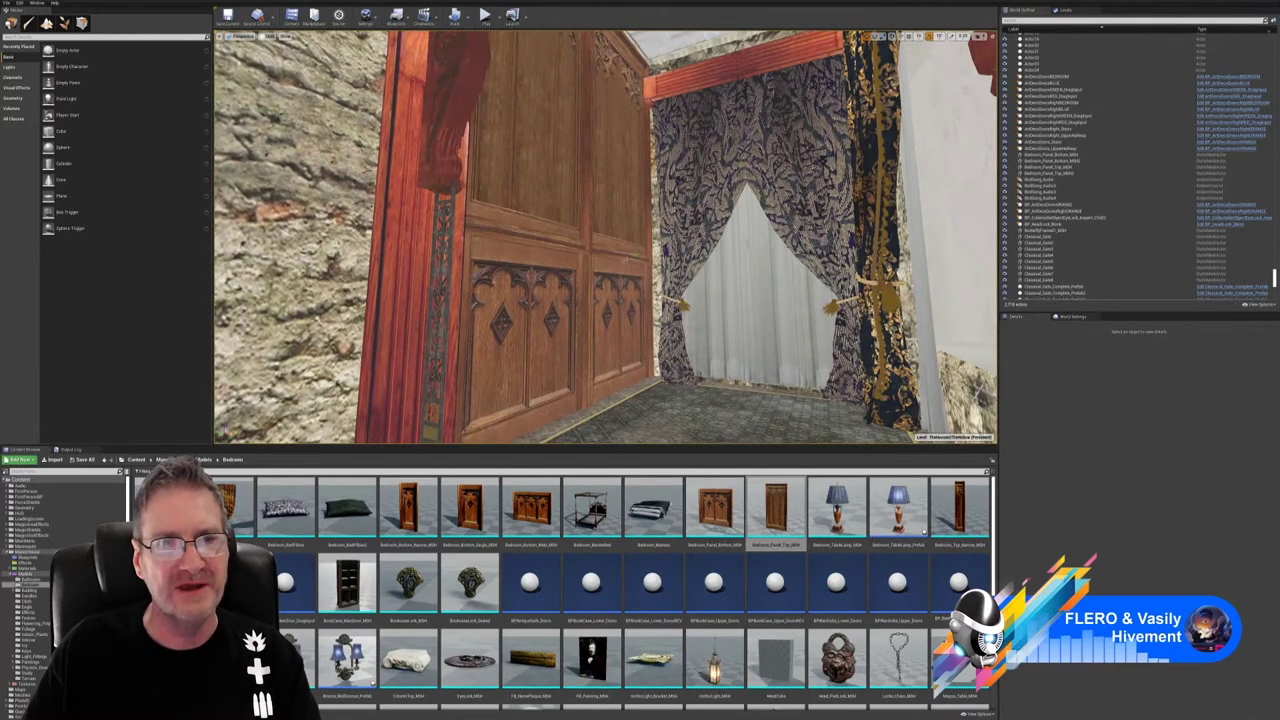
right_click_drag(608, 237, 563, 213)
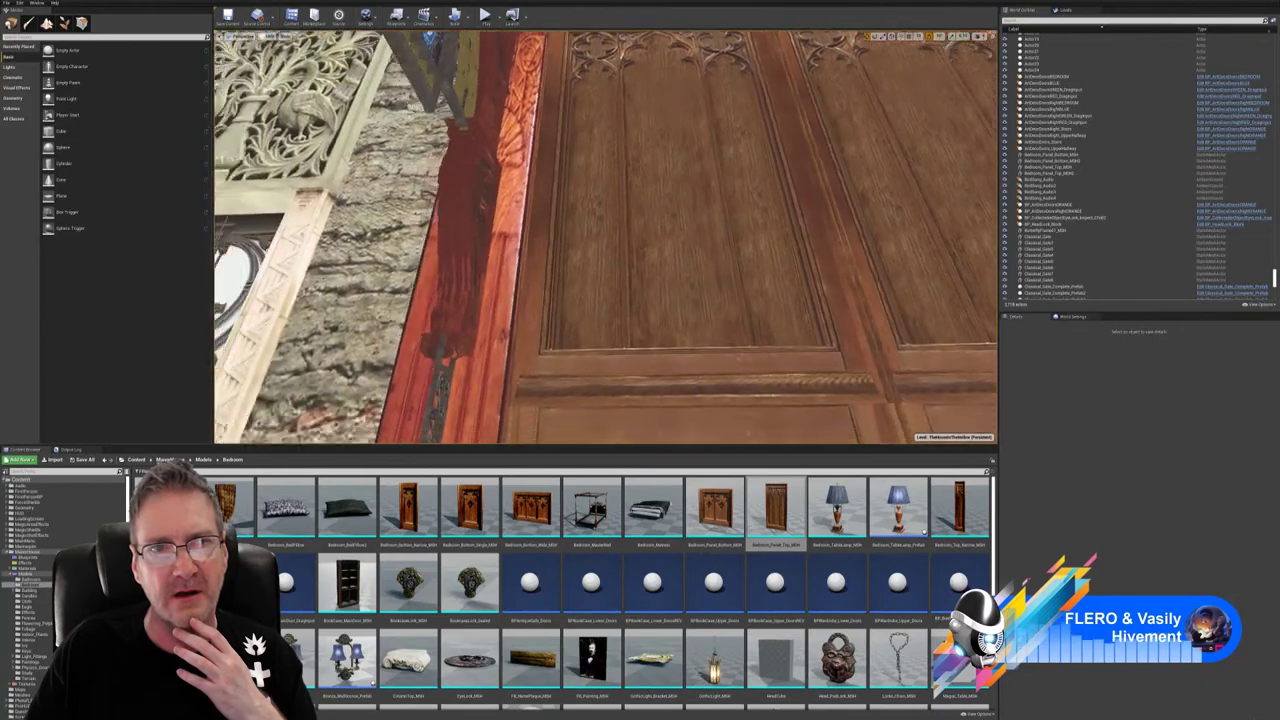
right_click_drag(606, 237, 680, 232)
right_click_drag(560, 246, 550, 247)
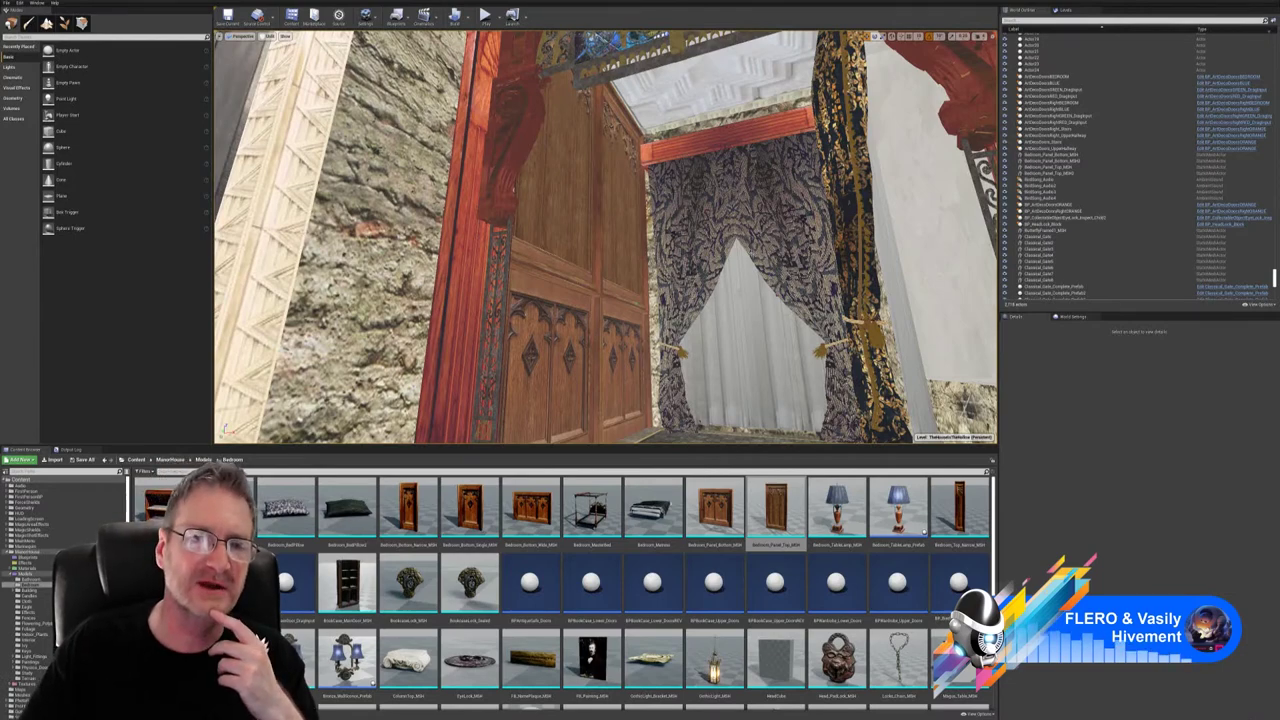
right_click_drag(606, 240, 632, 343)
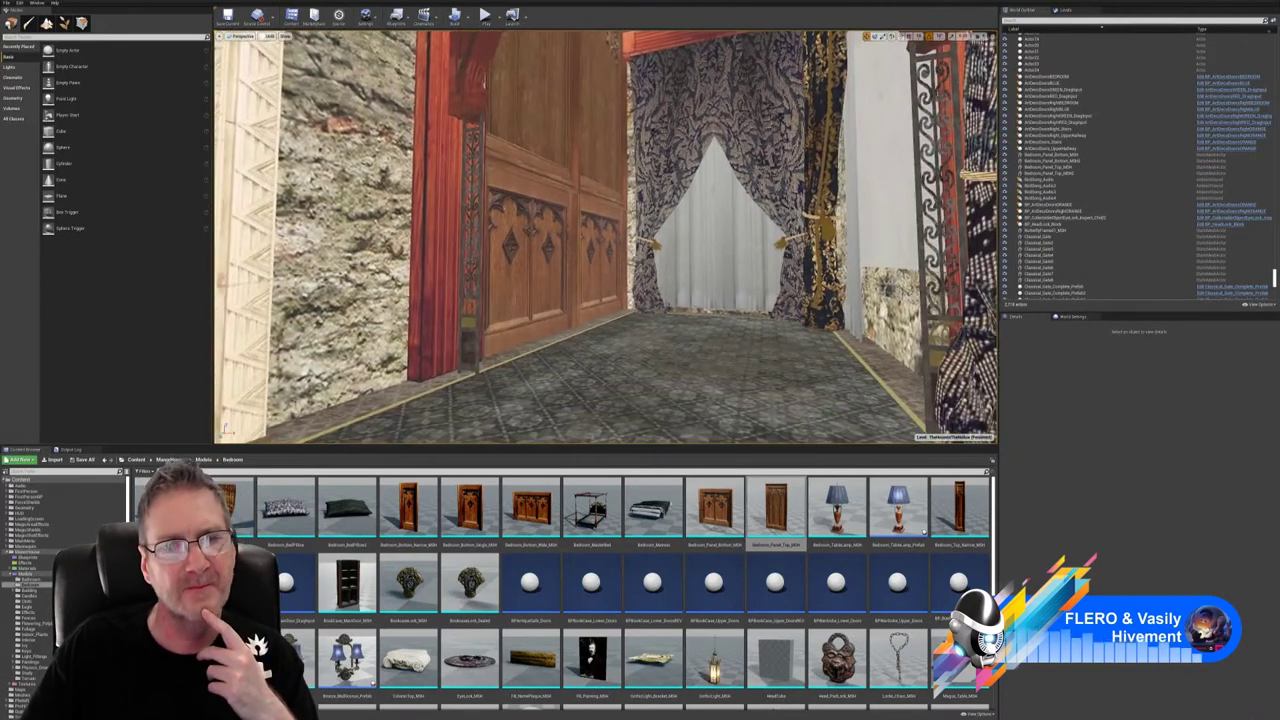
right_click_drag(605, 280, 585, 250)
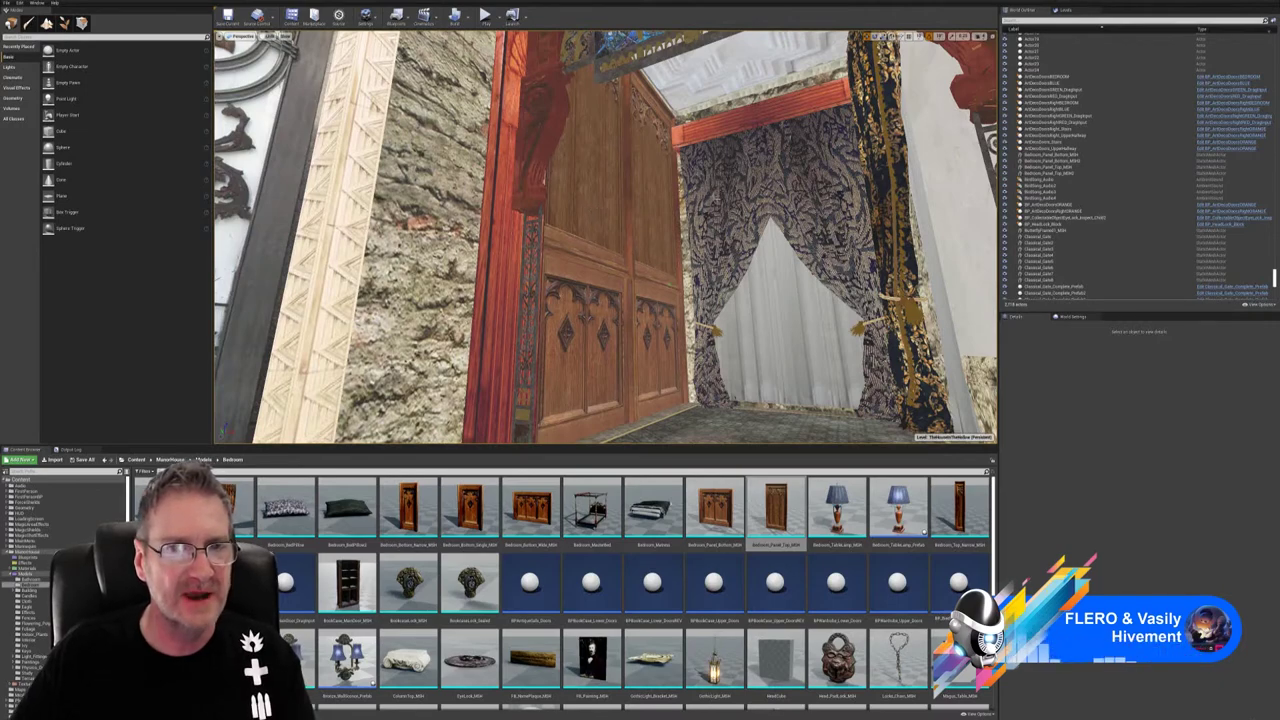
- Place Bedroom_Bottom_Narrow_MSH on the bare stone between the ornate door frame and red column, rotate it to face the hall, and raise it above the floor
right_click_drag(782, 302, 640, 372)
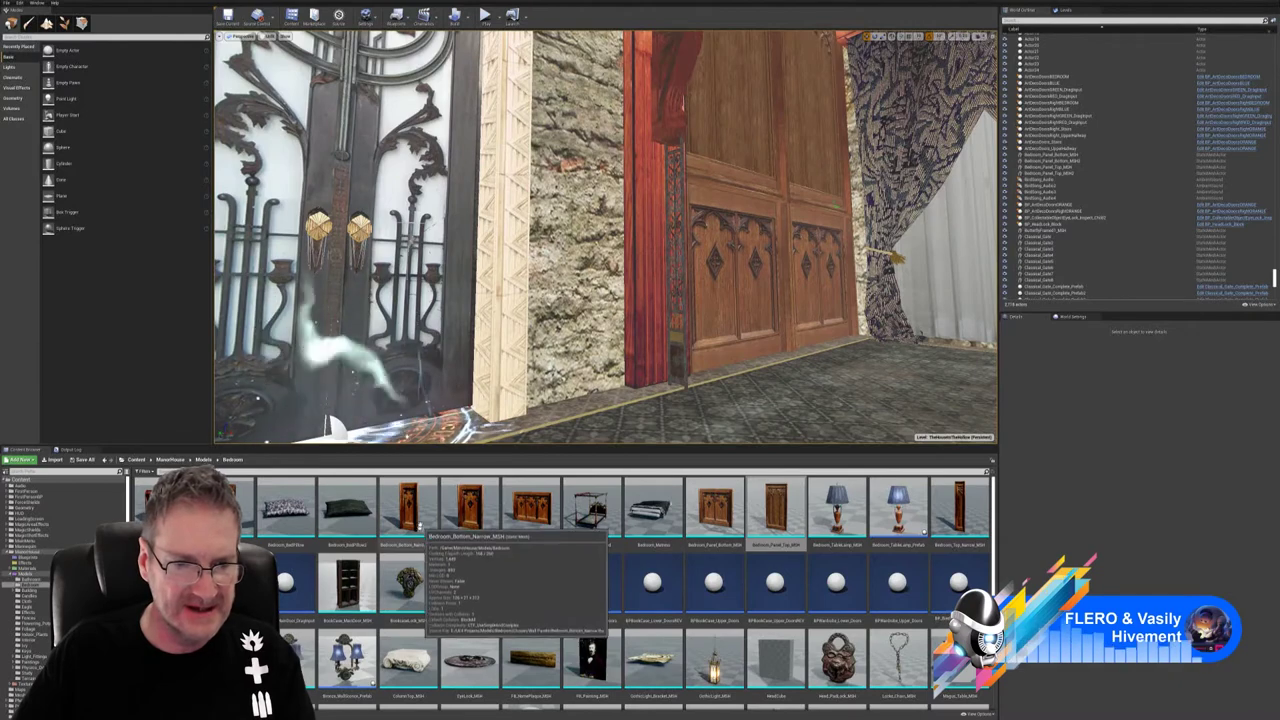
left_click_drag(410, 512, 583, 395)
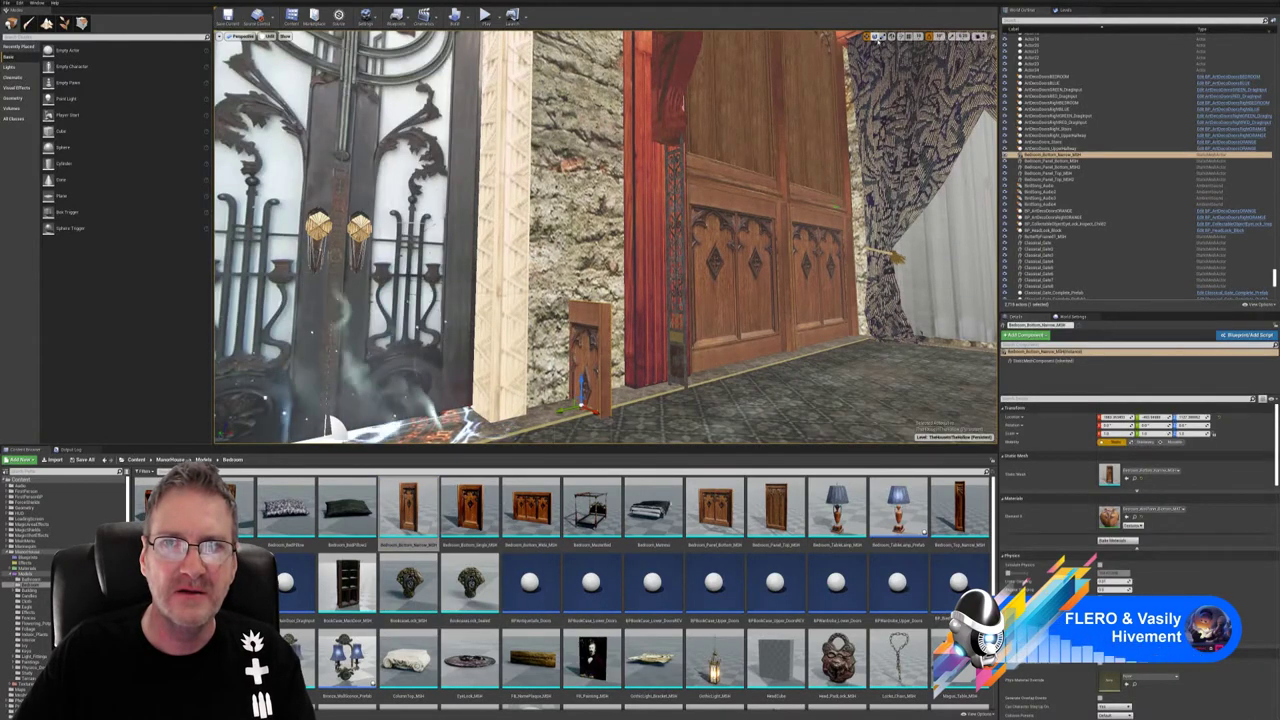
left_click(875, 37)
left_click_drag(580, 418, 610, 405)
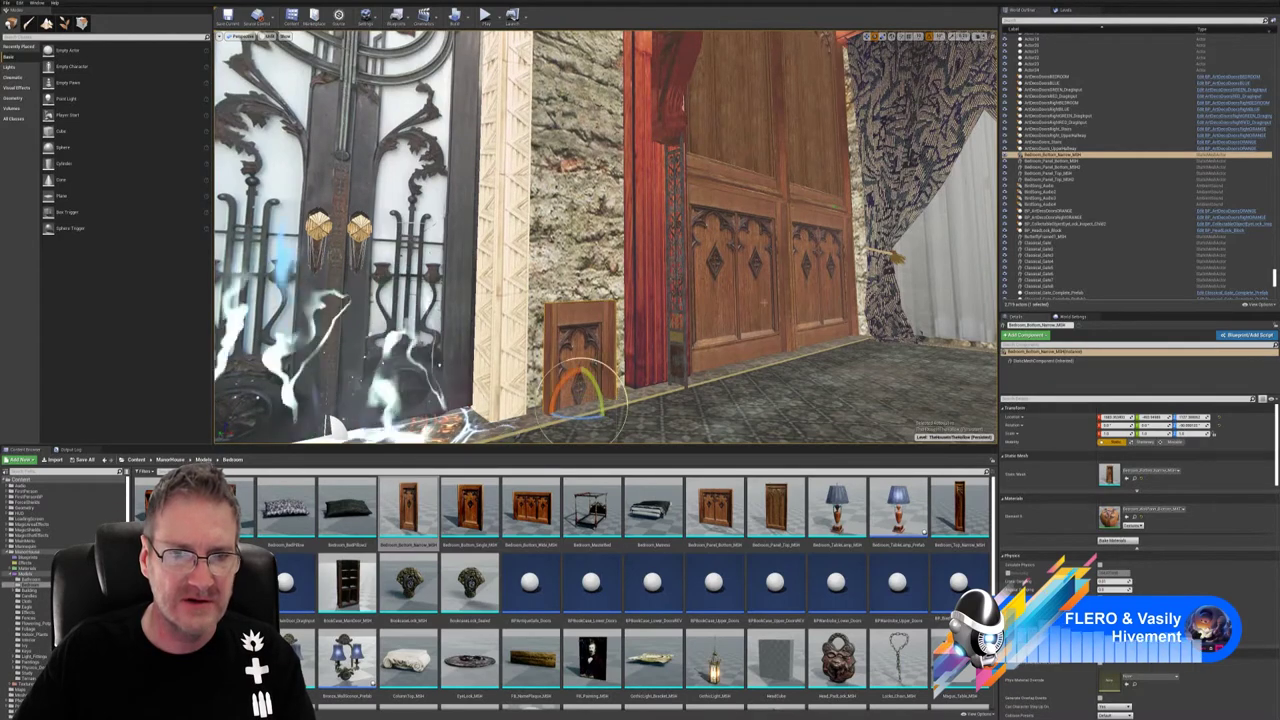
left_click(867, 37)
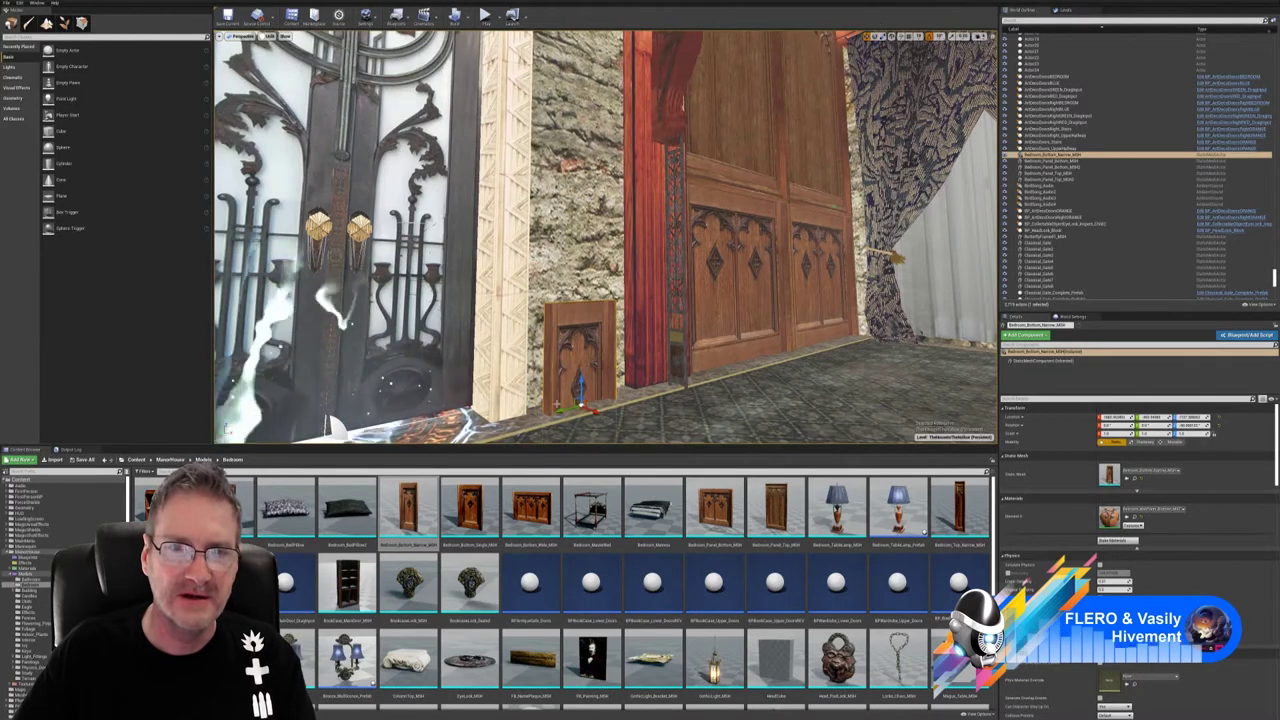
left_click_drag(581, 388, 581, 279)
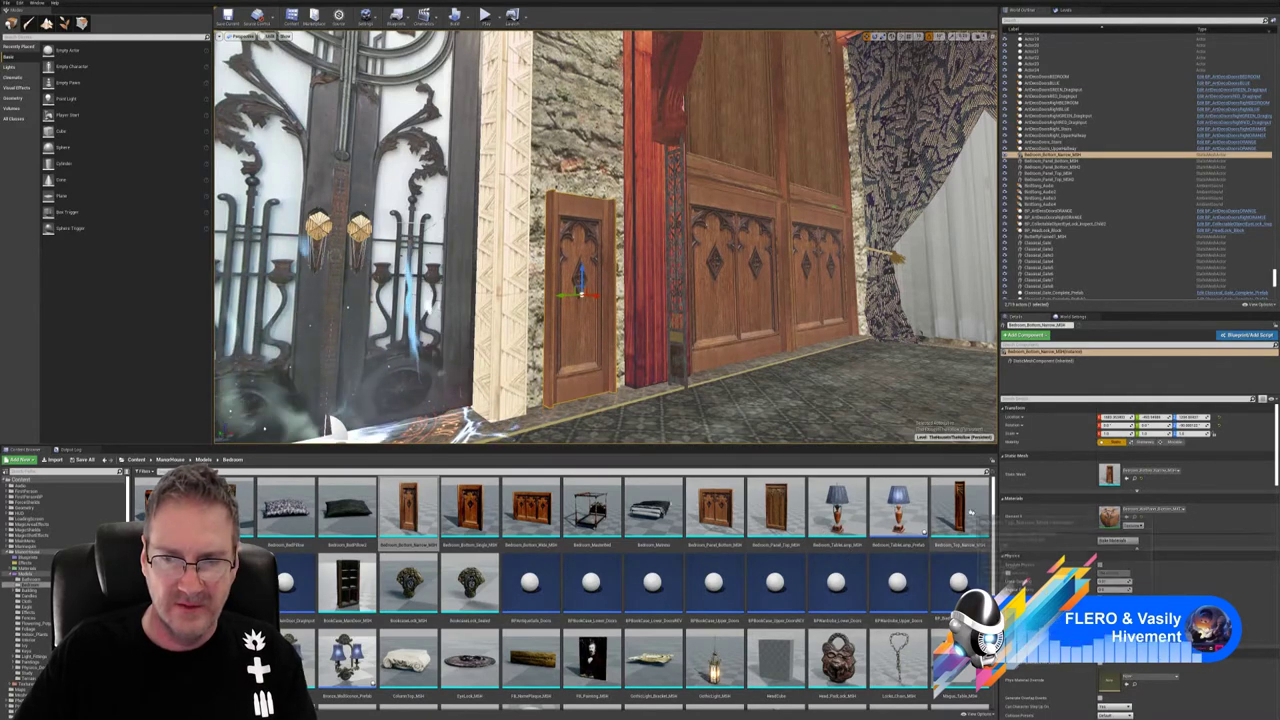
- Place Bedroom_Top_Narrow_MSH by the red column, rotate it to face the hall, and raise it above the narrow bottom panel's height
left_click_drag(959, 515, 650, 390)
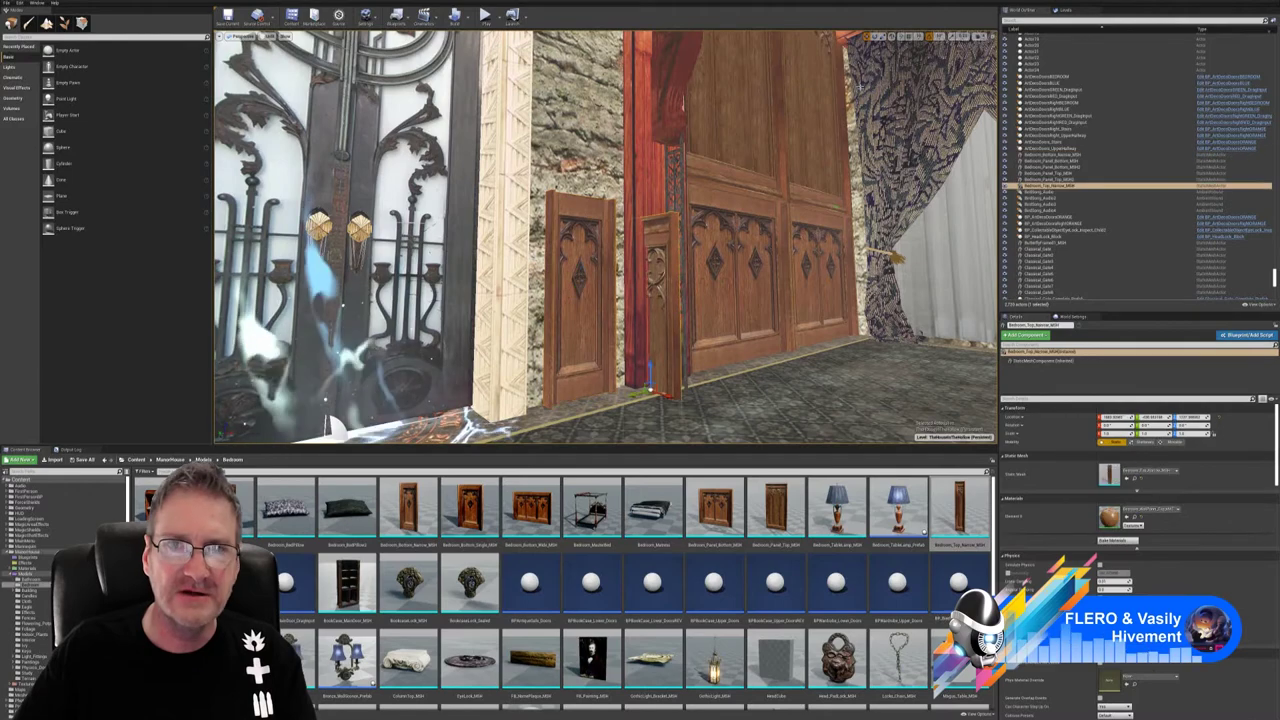
left_click(879, 36)
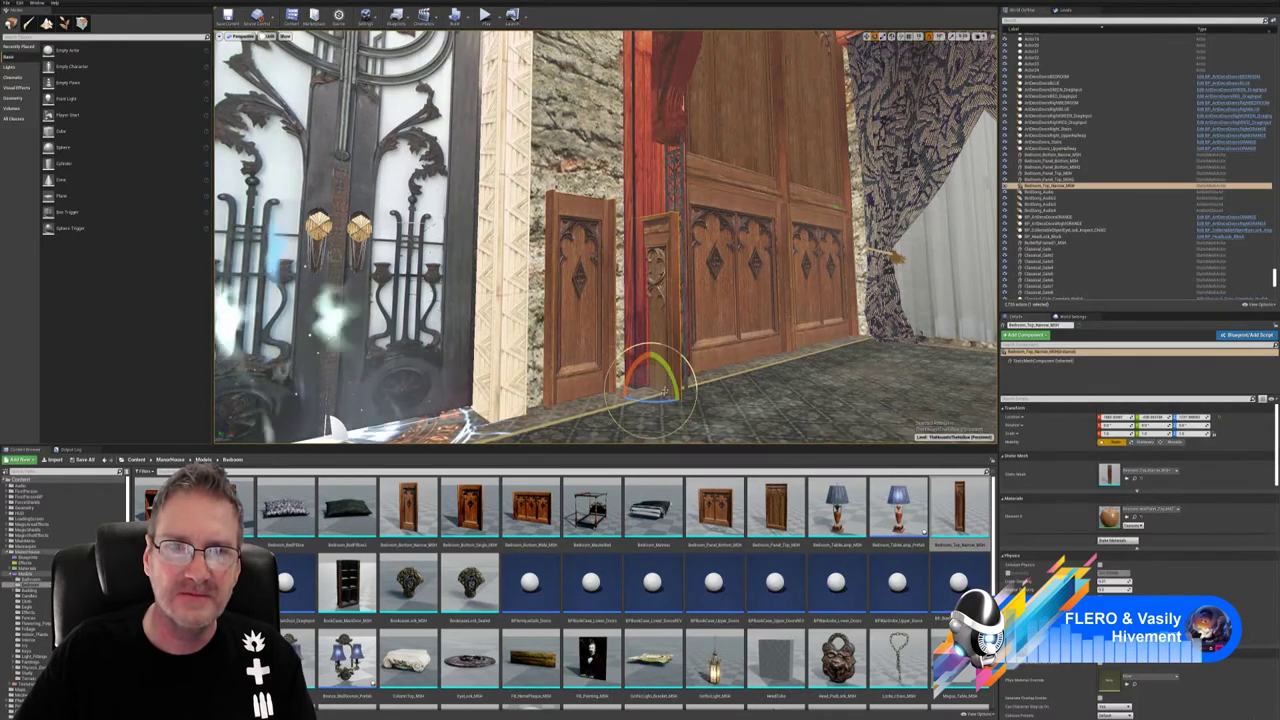
left_click_drag(652, 400, 691, 391)
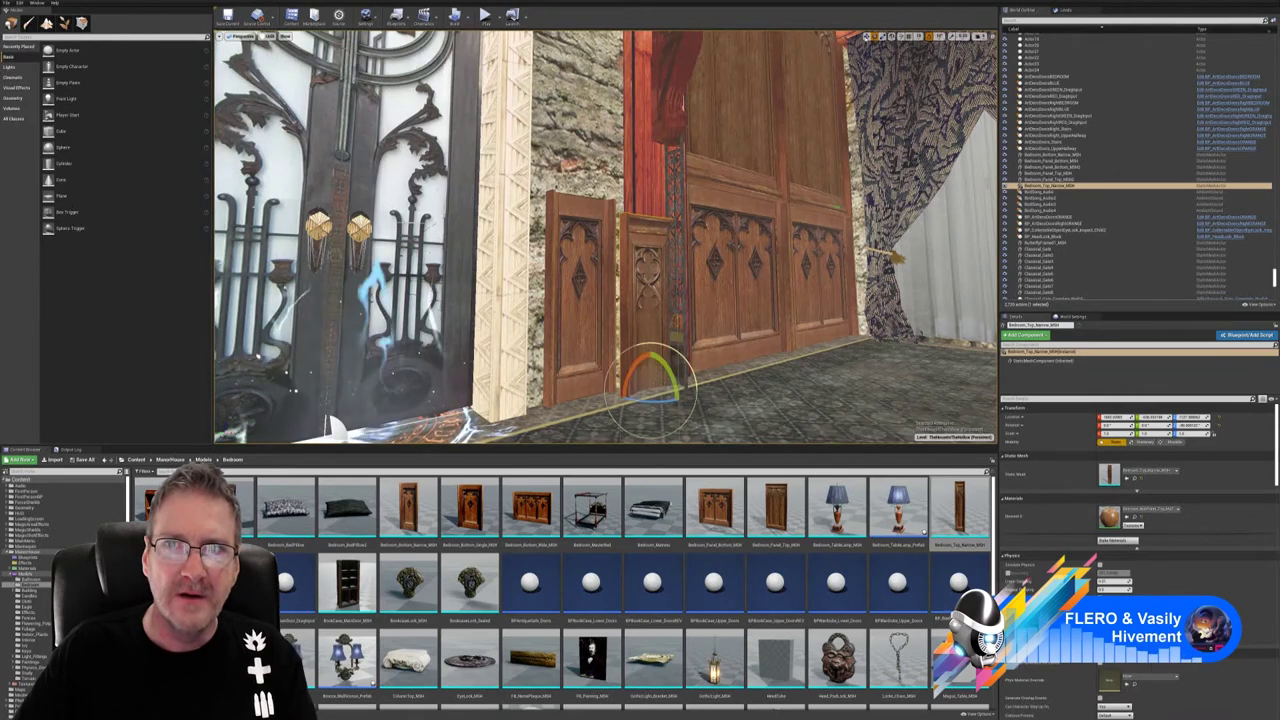
left_click(867, 36)
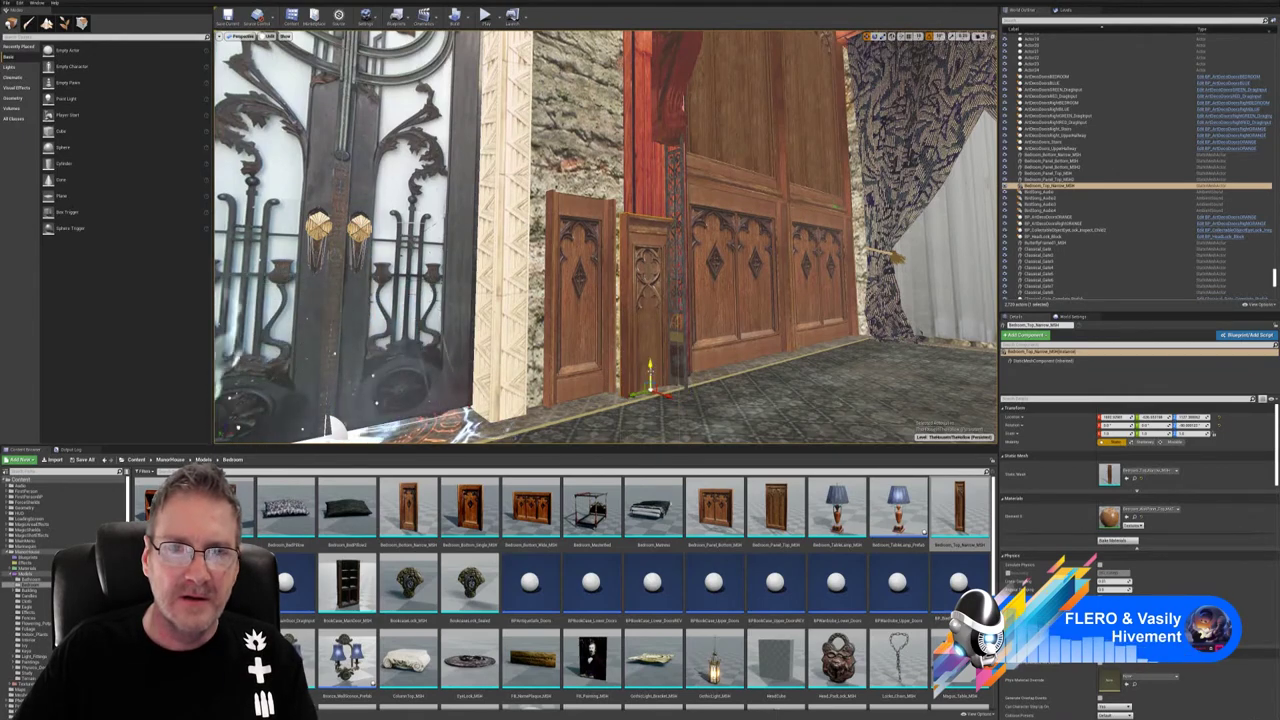
left_click_drag(650, 371, 643, 12)
- Slide the narrow top panel along the wall over the narrow bottom panel and lower it onto that panel
right_click_drag(682, 243, 594, 216)
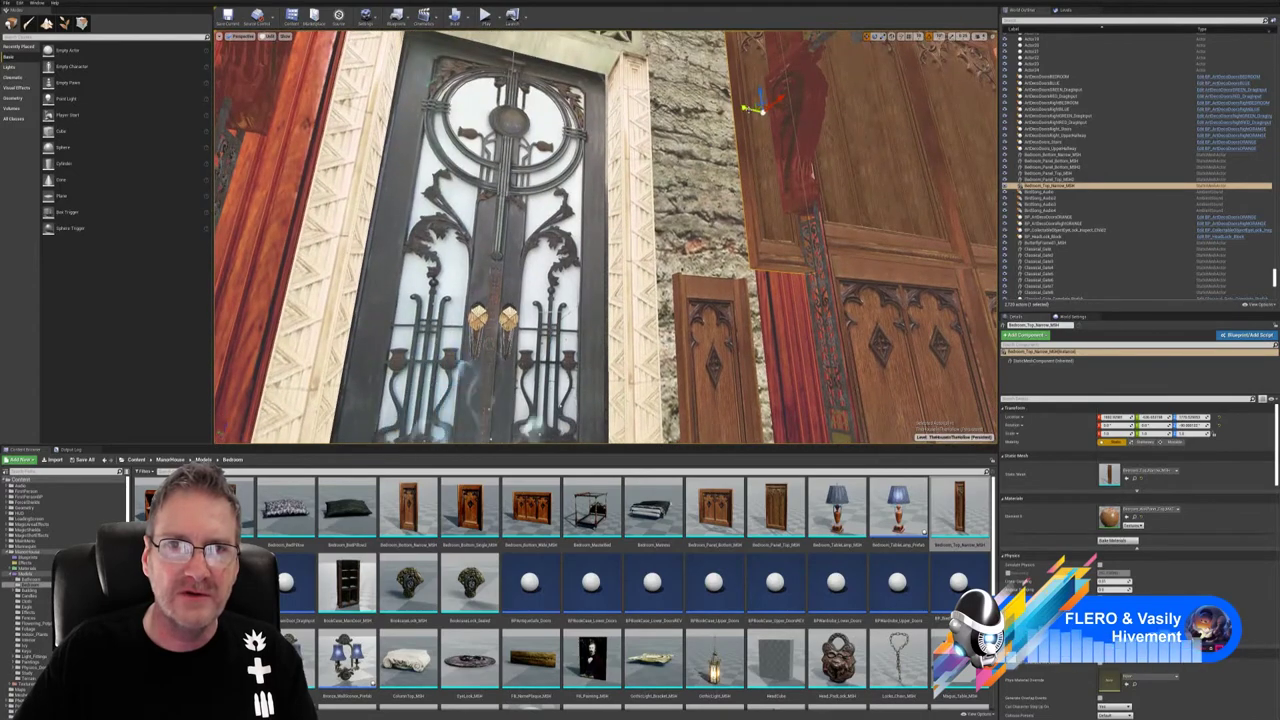
left_click_drag(745, 107, 675, 93)
right_click_drag(675, 93, 750, 110)
key("s")
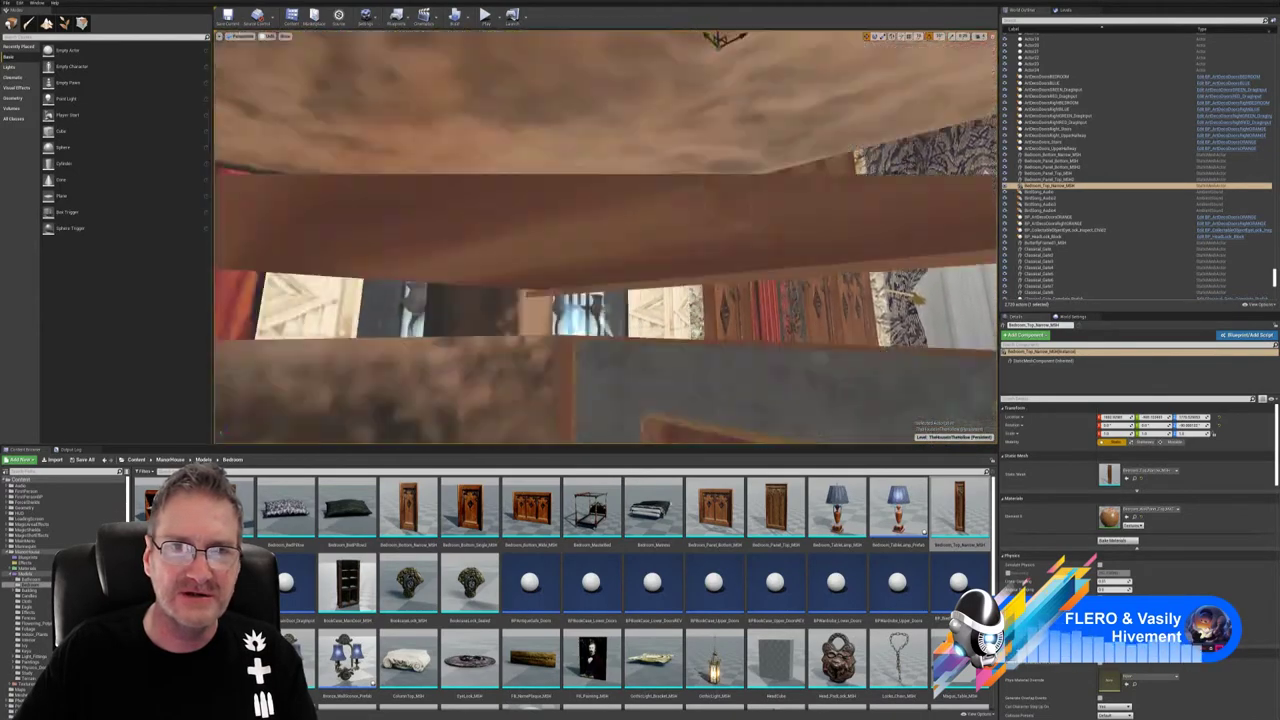
right_click_drag(720, 300, 680, 345)
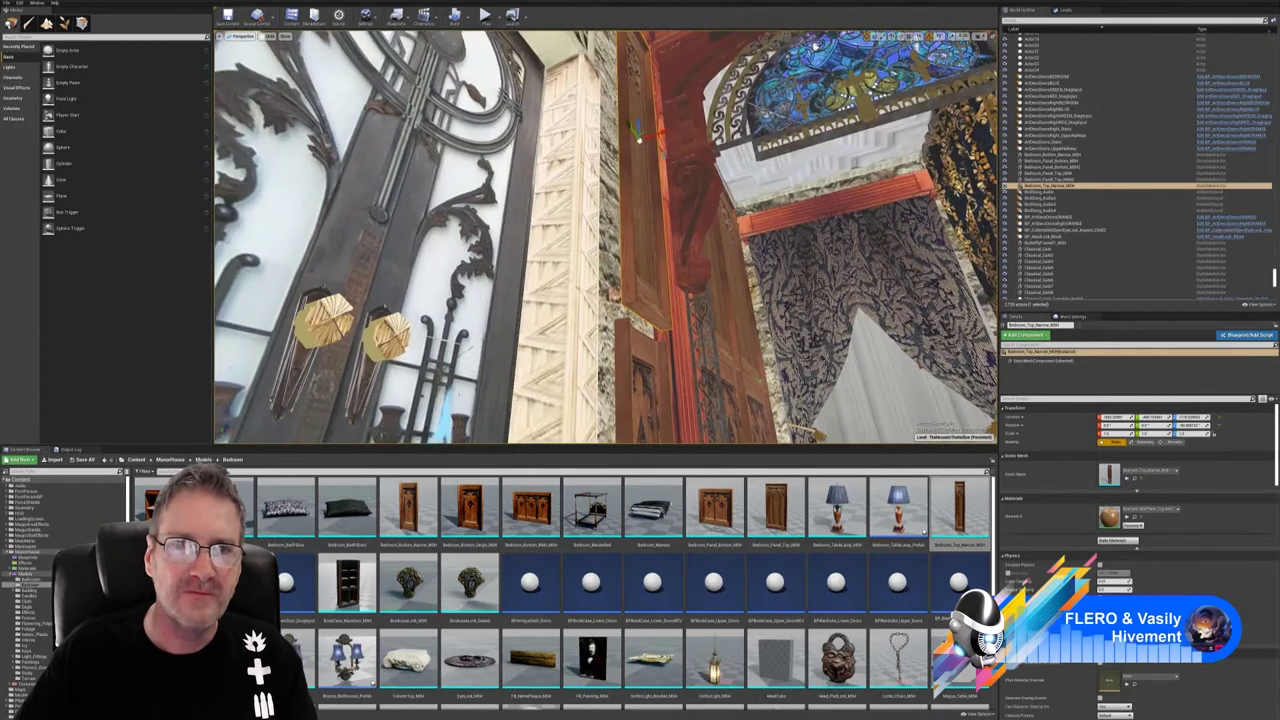
mouse_move(660, 133)
left_mouse_down()
mouse_move(628, 152)
mouse_move(655, 148)
left_mouse_up()
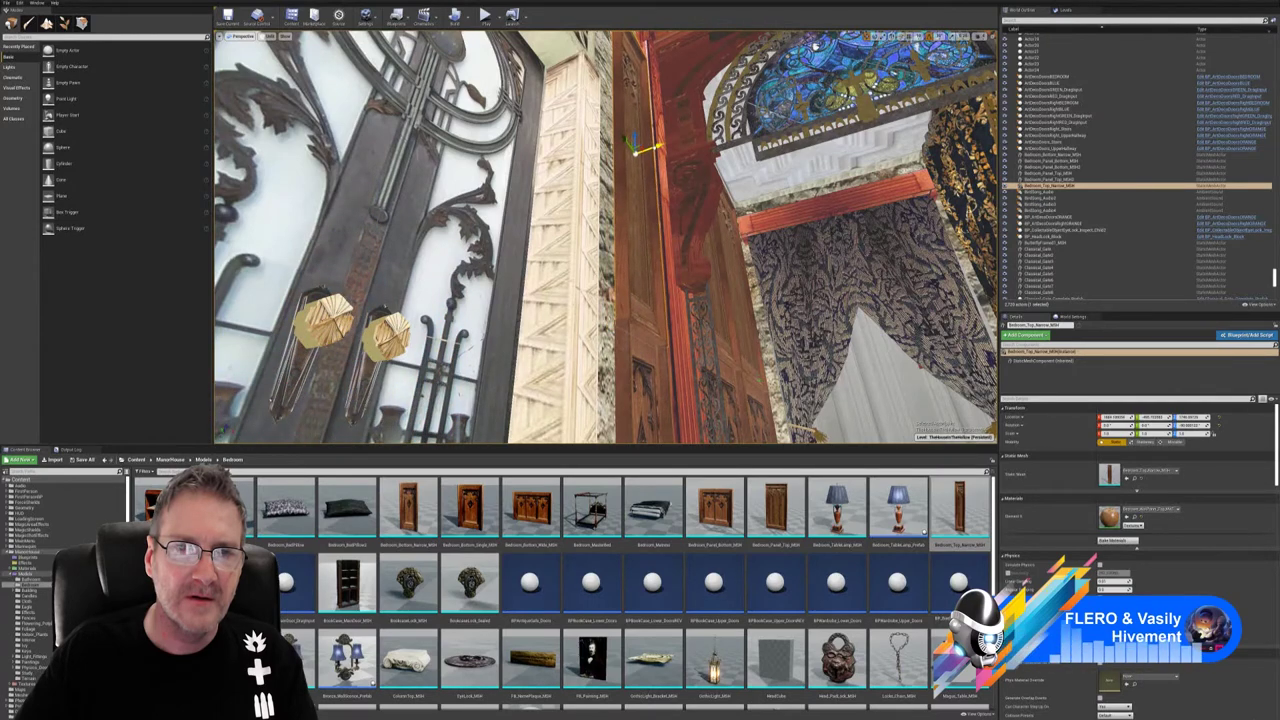
- Nudge the narrow top panel sideways along the wall so its edges line up with the narrow bottom panel beside the ornate door
right_click_drag(651, 178, 694, 424)
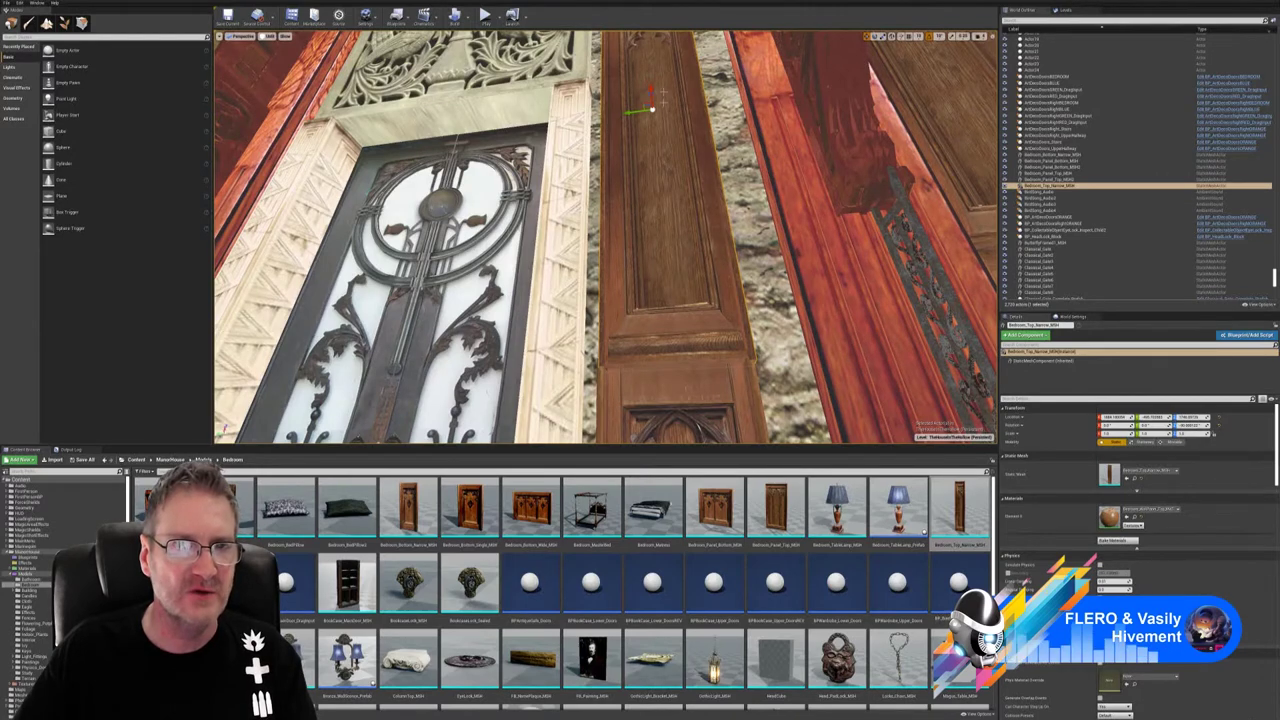
right_click_drag(640, 235, 848, 322)
right_click_drag(710, 246, 474, 284)
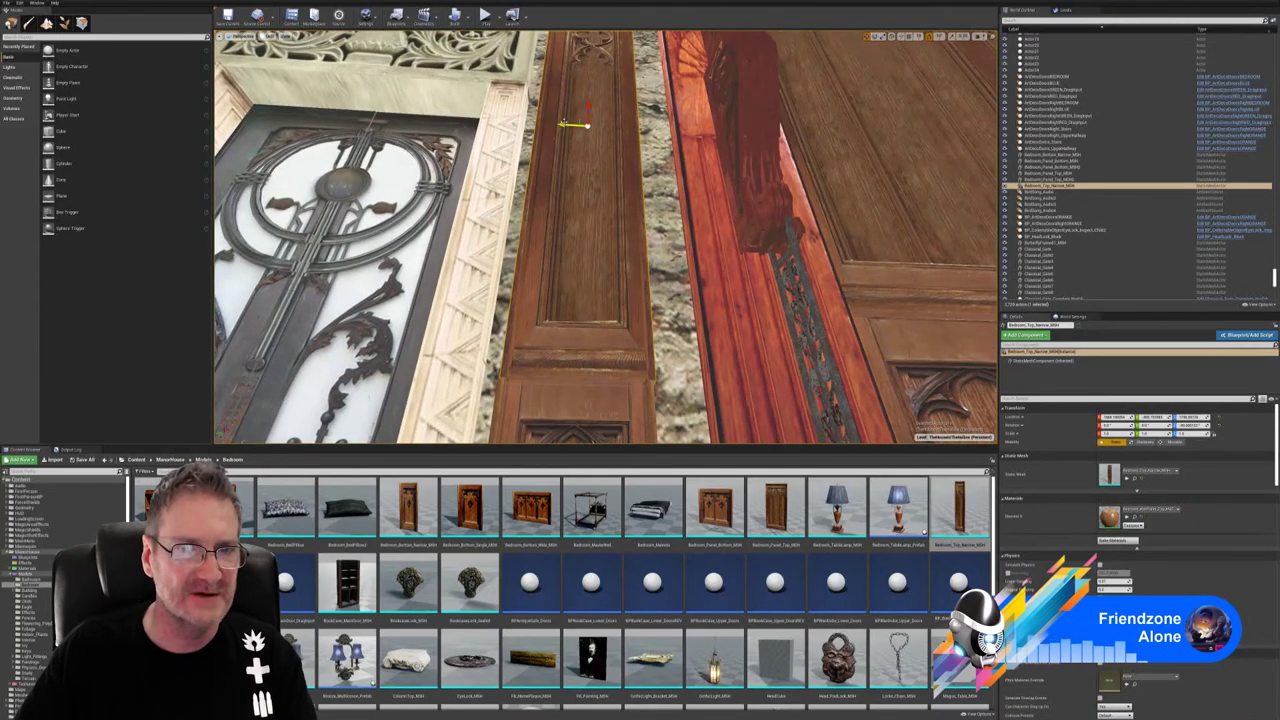
left_click_drag(567, 125, 564, 125)
right_click_drag(482, 284, 485, 284)
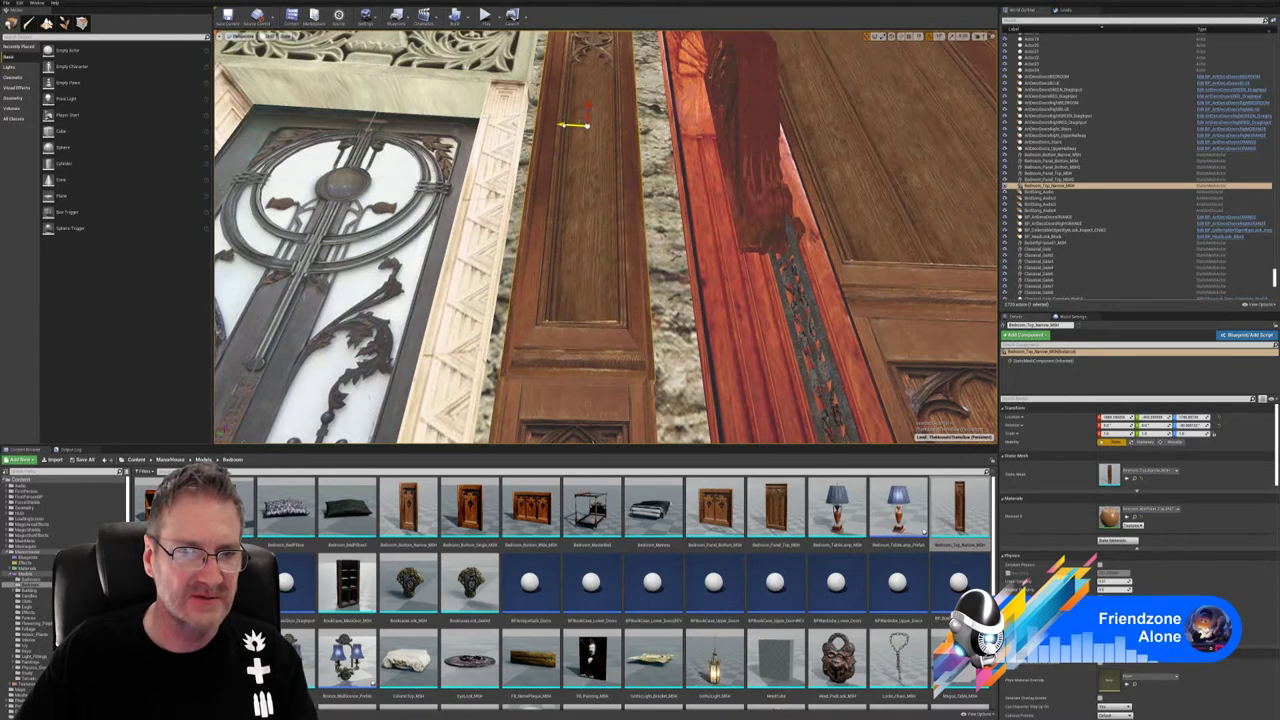
left_click_drag(563, 125, 562, 125)
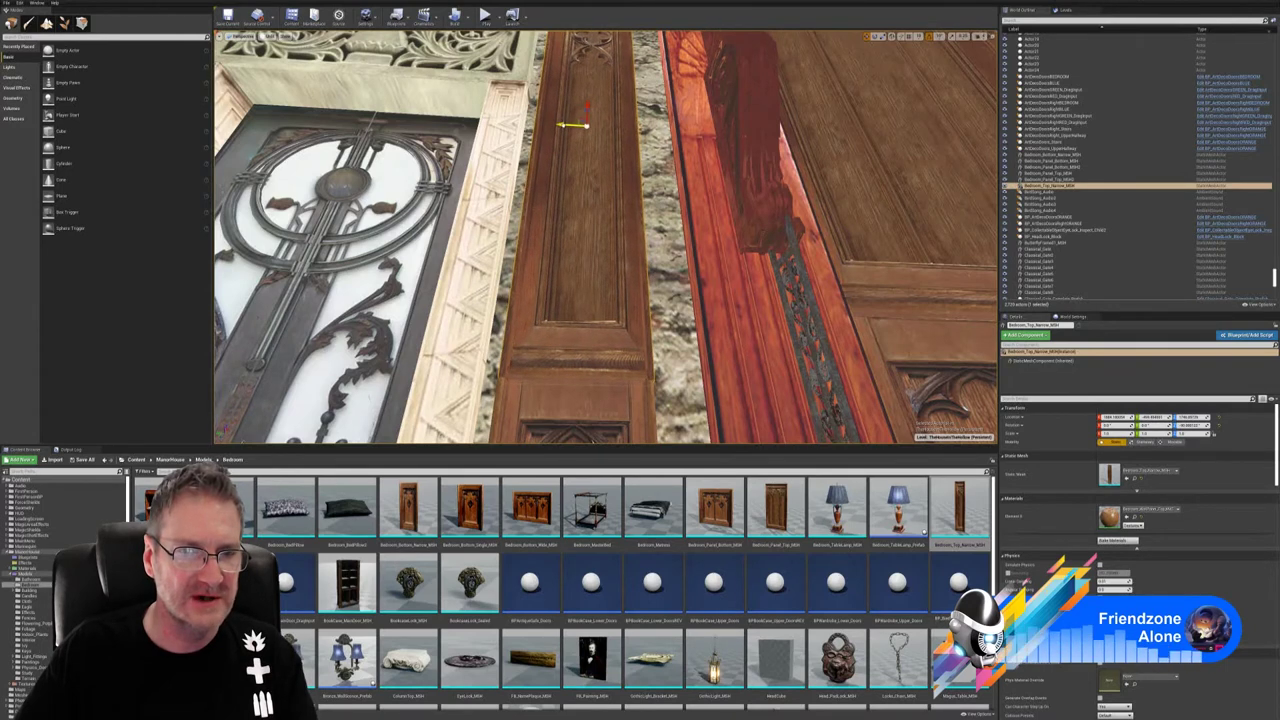
right_click_drag(617, 241, 650, 220)
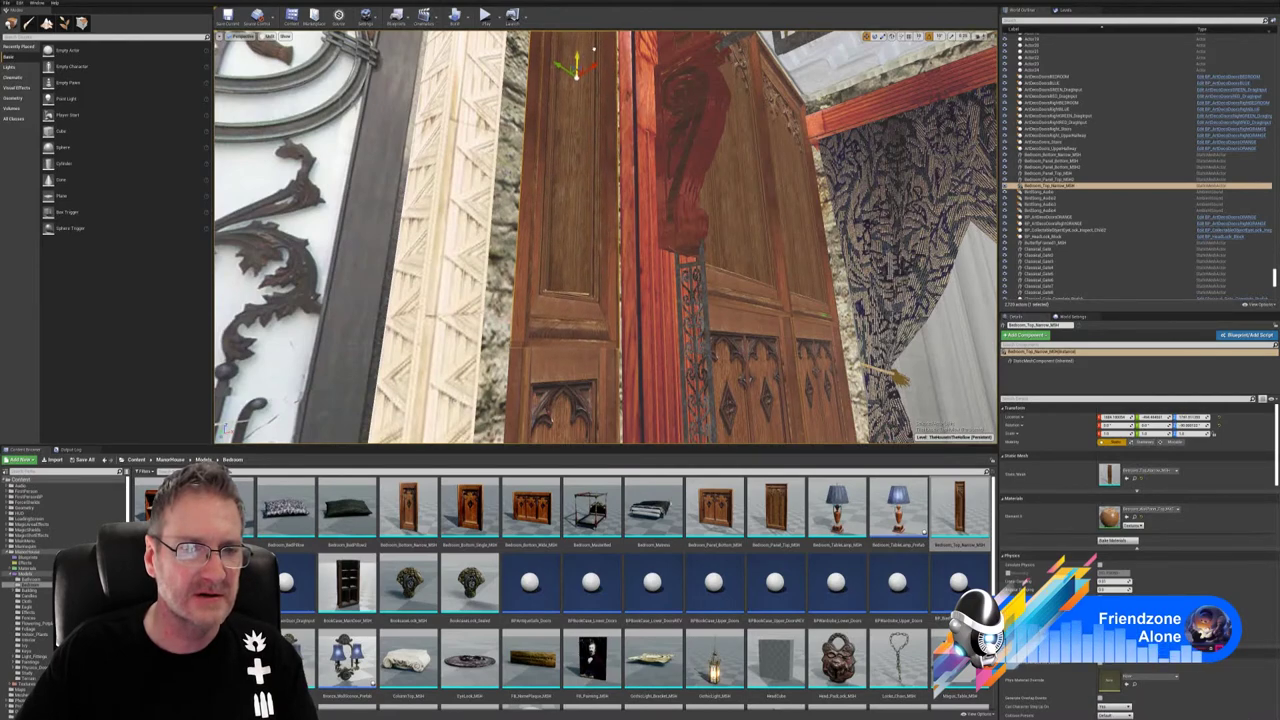
mouse_move(835, 276)
right_mouse_down()
mouse_move(835, 330)
mouse_move(850, 325)
mouse_move(835, 276)
right_mouse_up()
- Scale the narrow bottom panel and the narrow top panel beside the door taller to match the neighbouring wide panels
left_click(801, 307)
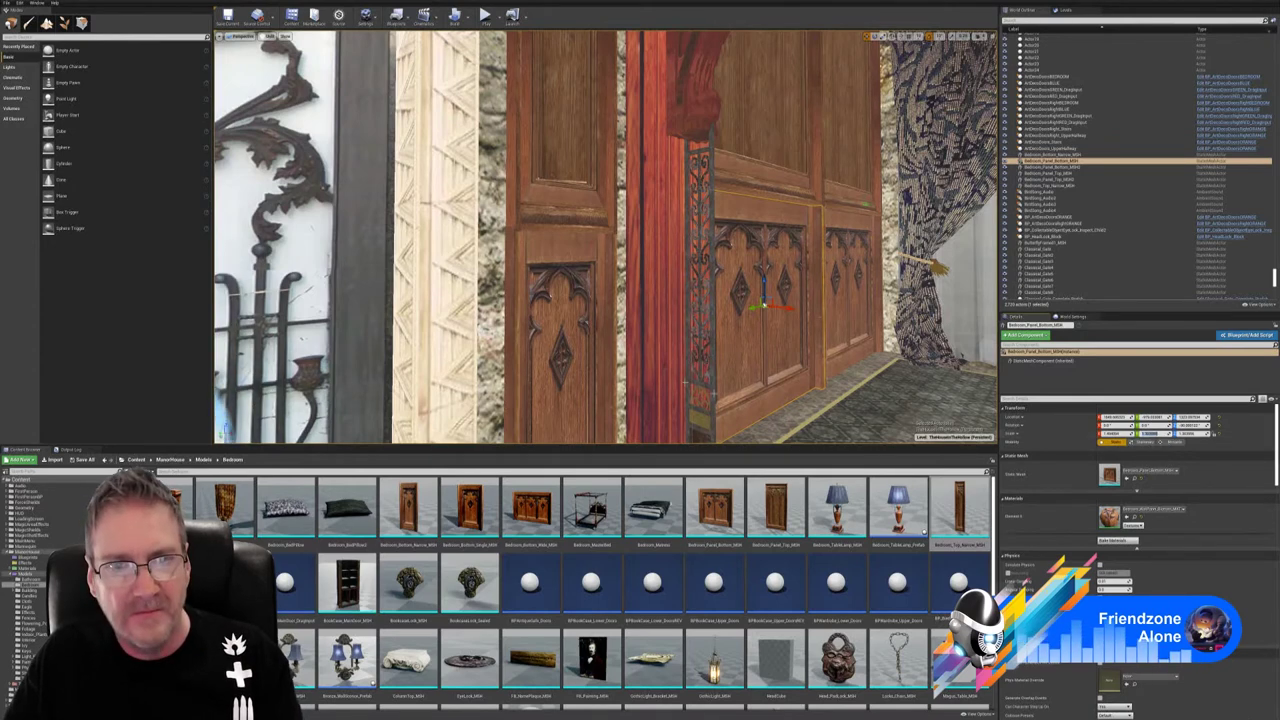
left_click(550, 296)
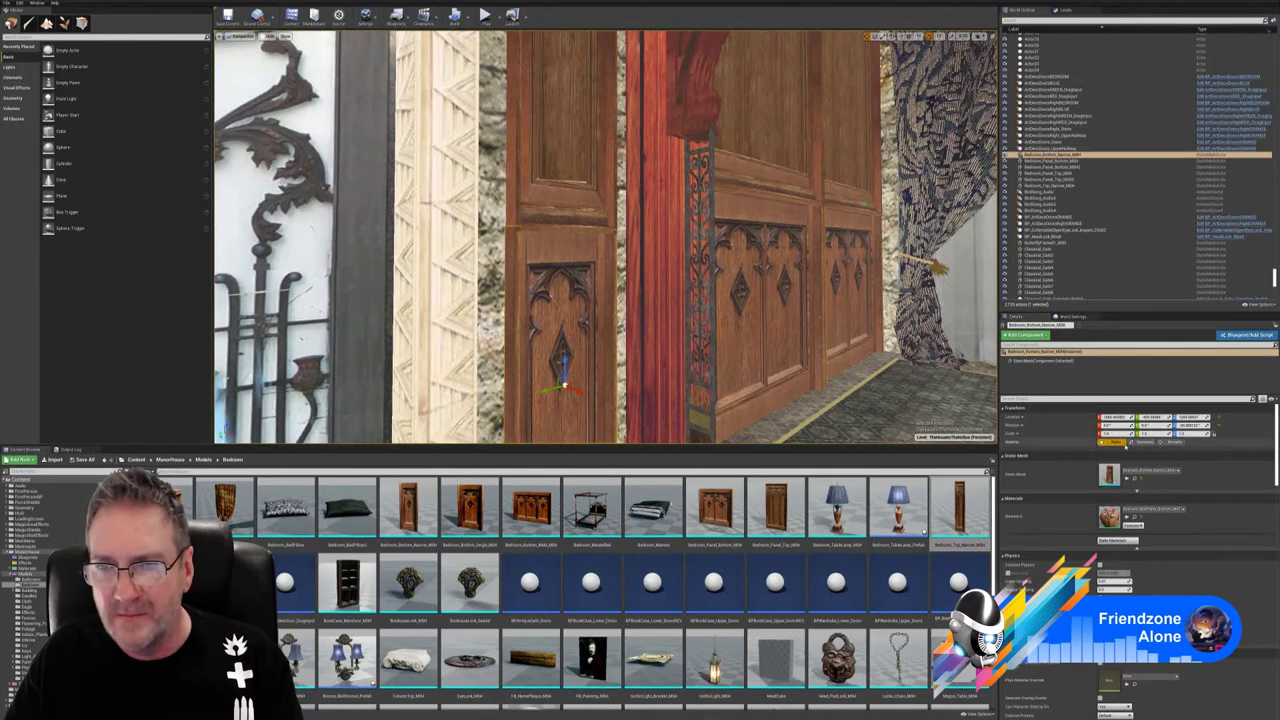
left_click_drag(1153, 434, 1212, 434)
left_click(578, 120)
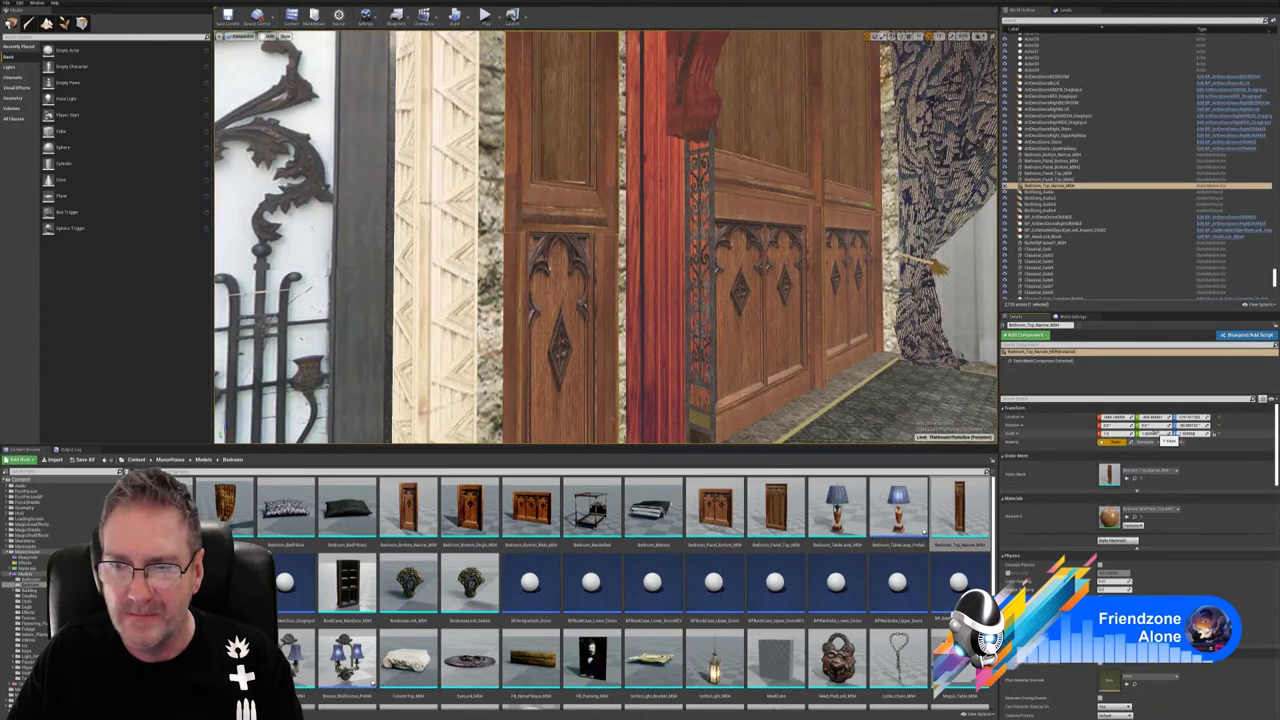
left_click_drag(1157, 434, 1170, 434)
- Raise the enlarged narrow top panel so it sits directly on the narrow bottom panel
right_click_drag(605, 240, 575, 212)
right_click_drag(618, 46, 623, 66)
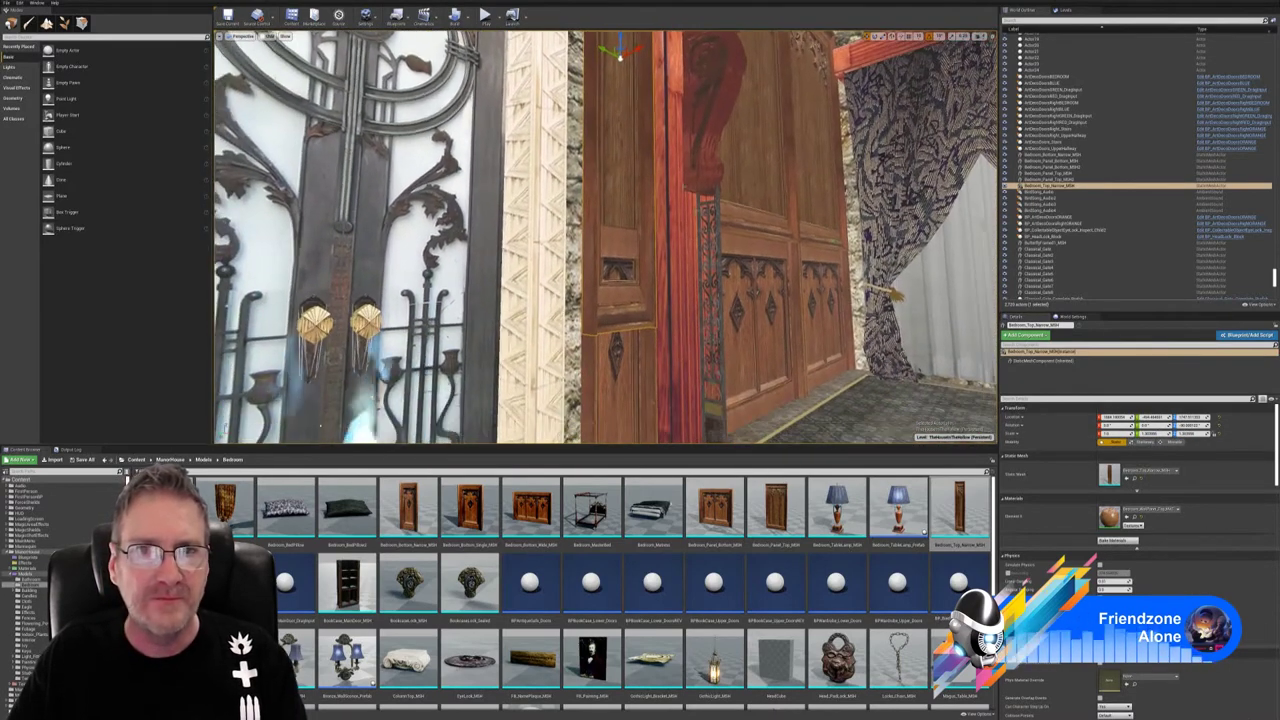
left_click_drag(619, 45, 619, 1)
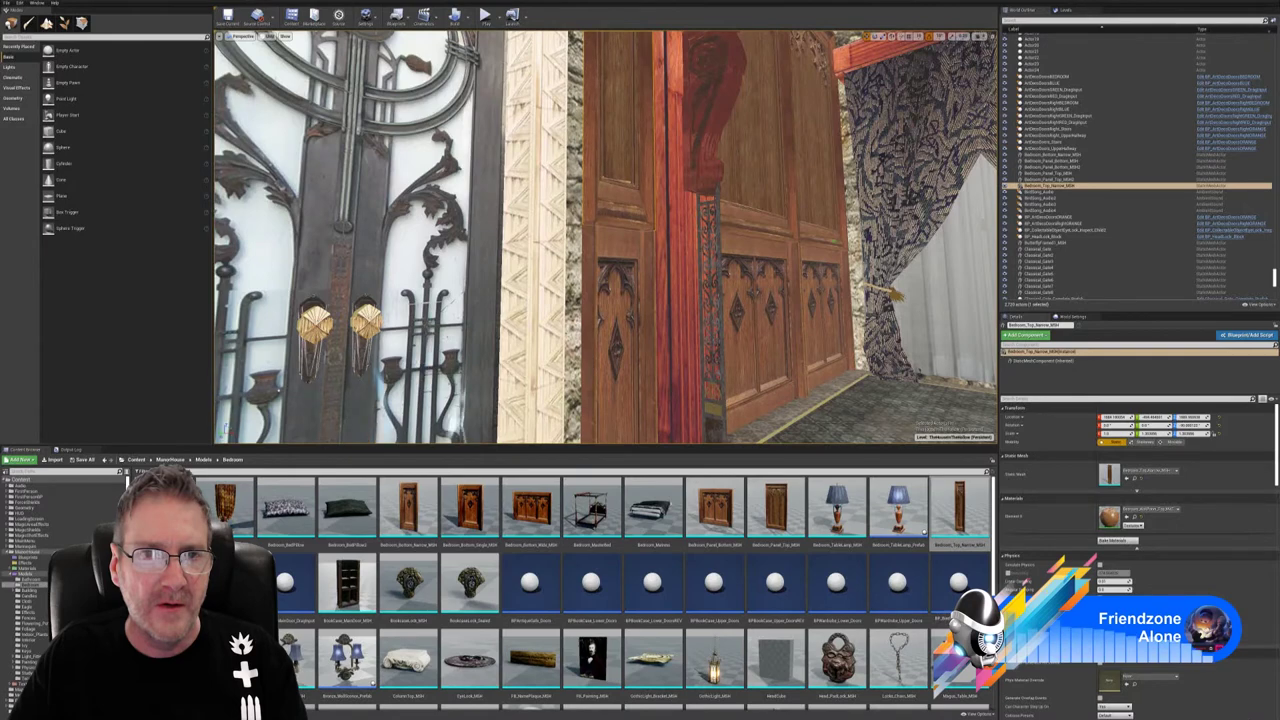
- Select both narrow panels together, raise them slightly at the floor, and slide them along the wall toward the red column
right_click_drag(606, 237, 657, 71)
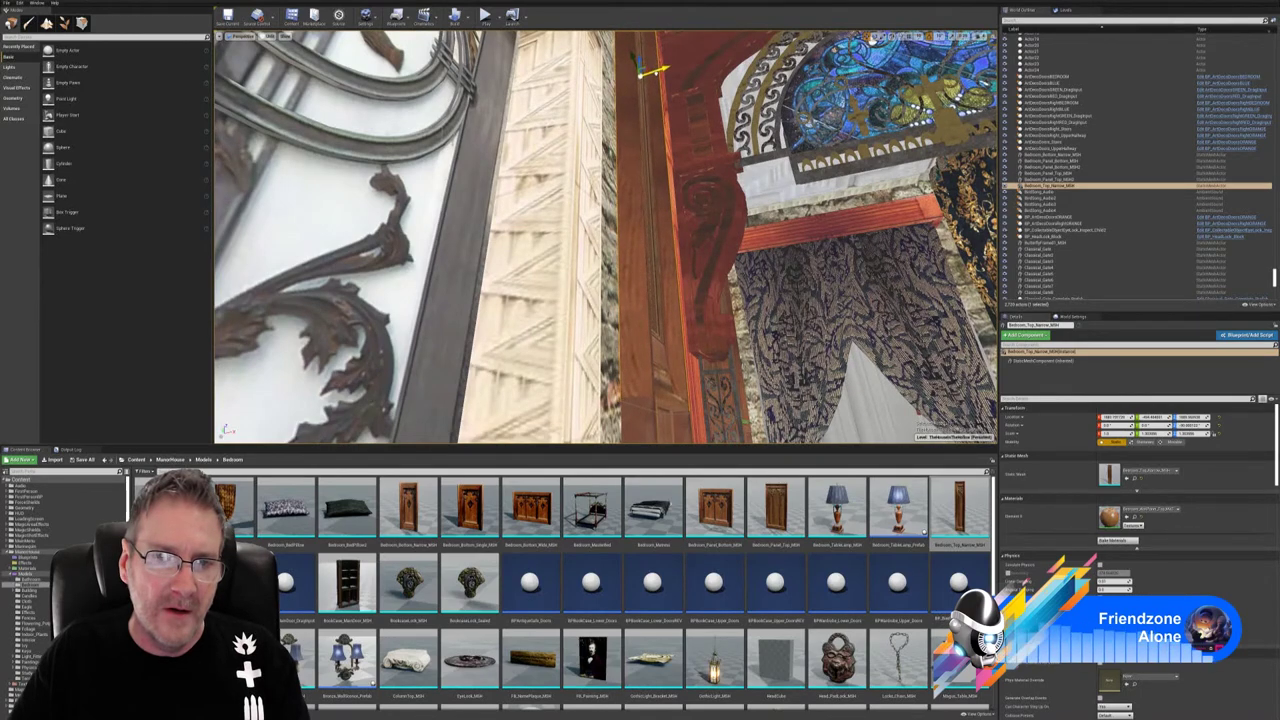
right_click_drag(657, 71, 605, 195)
right_click_drag(510, 252, 505, 268)
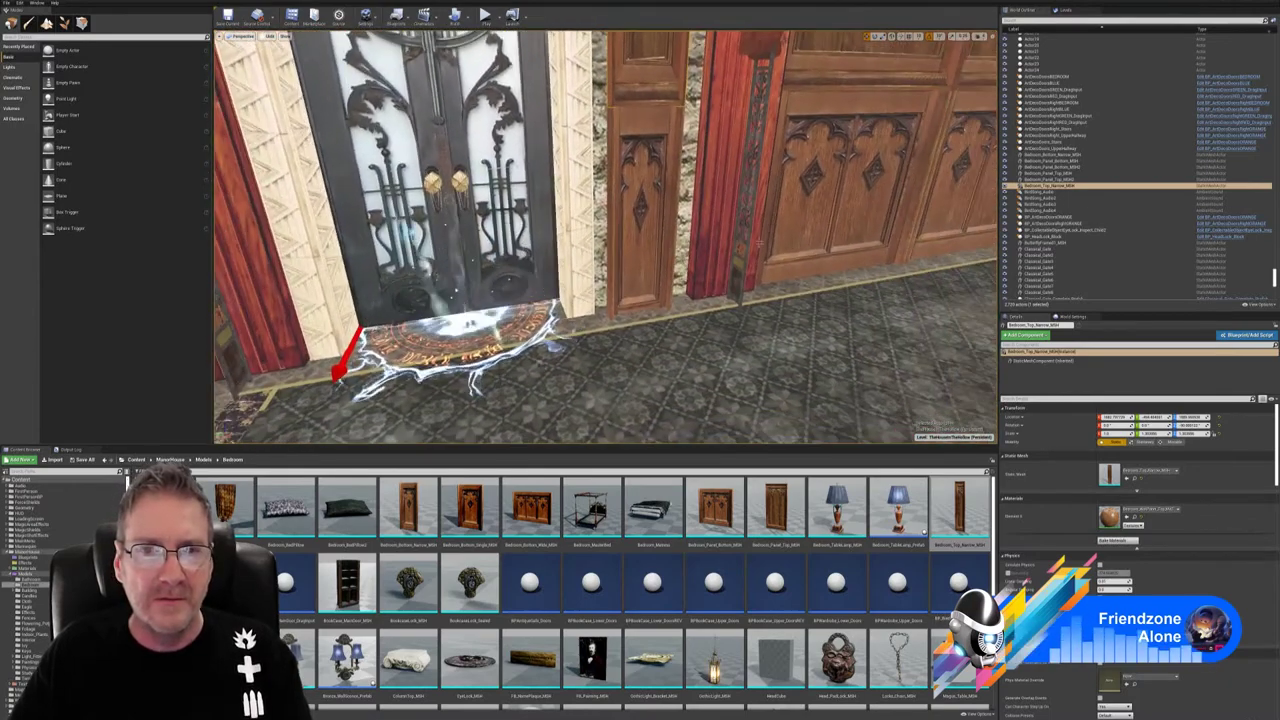
left_click(664, 200, "ctrl")
right_click_drag(660, 205, 672, 193)
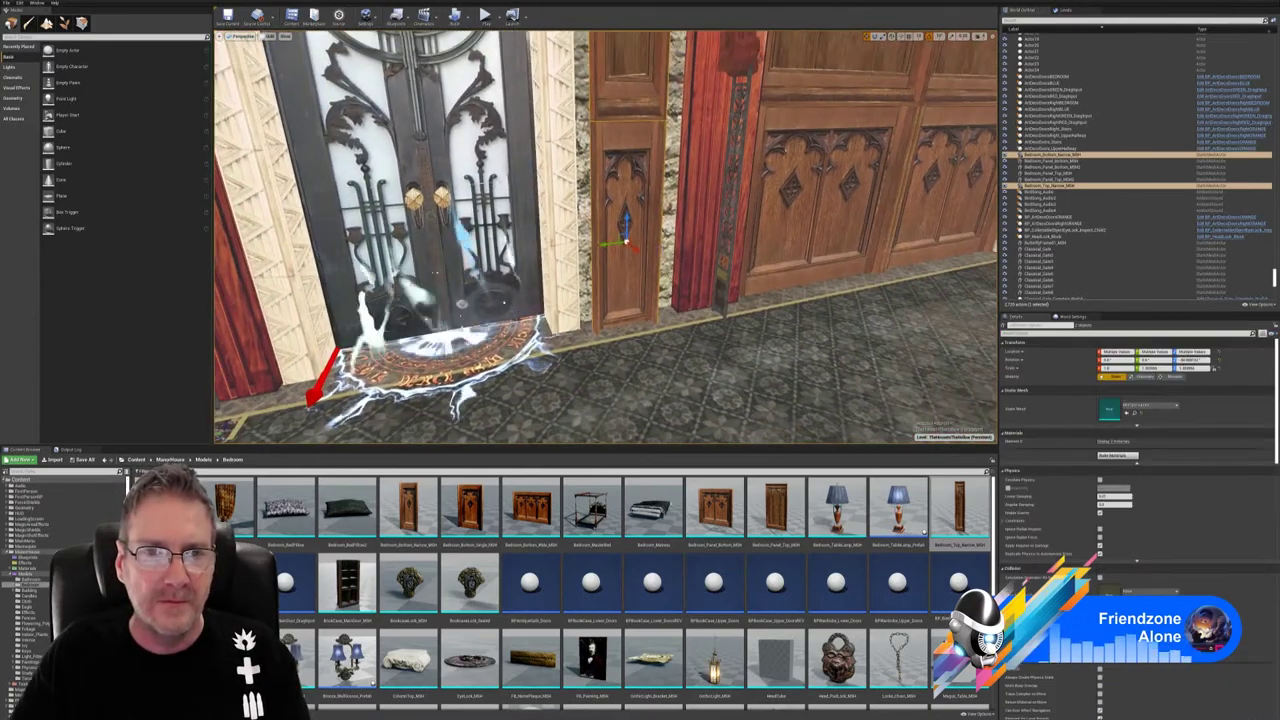
left_click_drag(627, 222, 627, 206)
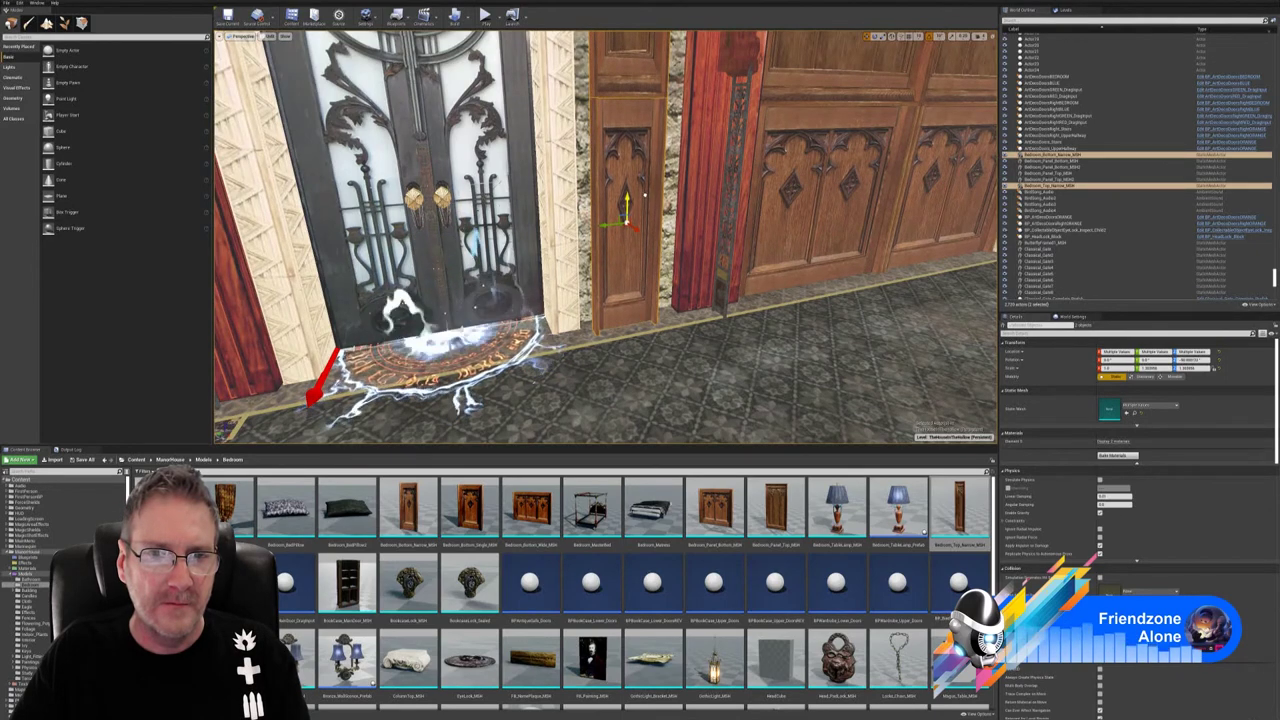
right_click_drag(643, 196, 660, 105)
right_click_drag(630, 160, 631, 194)
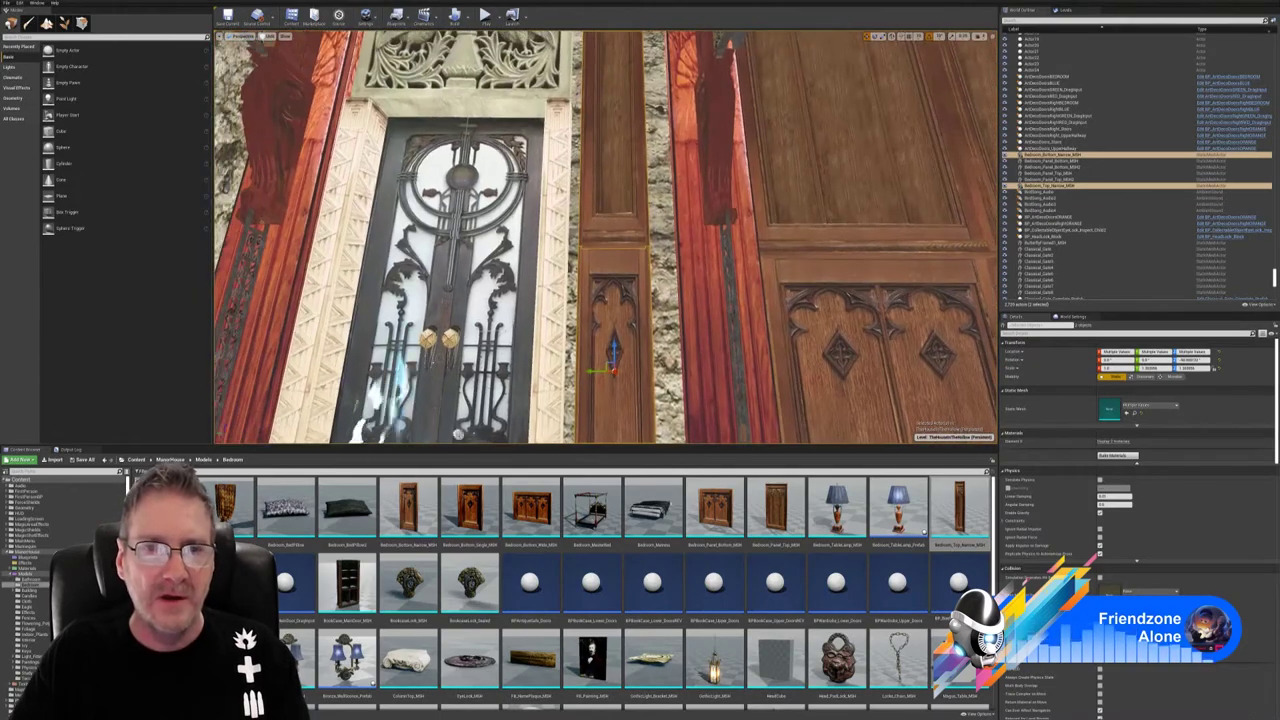
left_click_drag(596, 372, 604, 372)
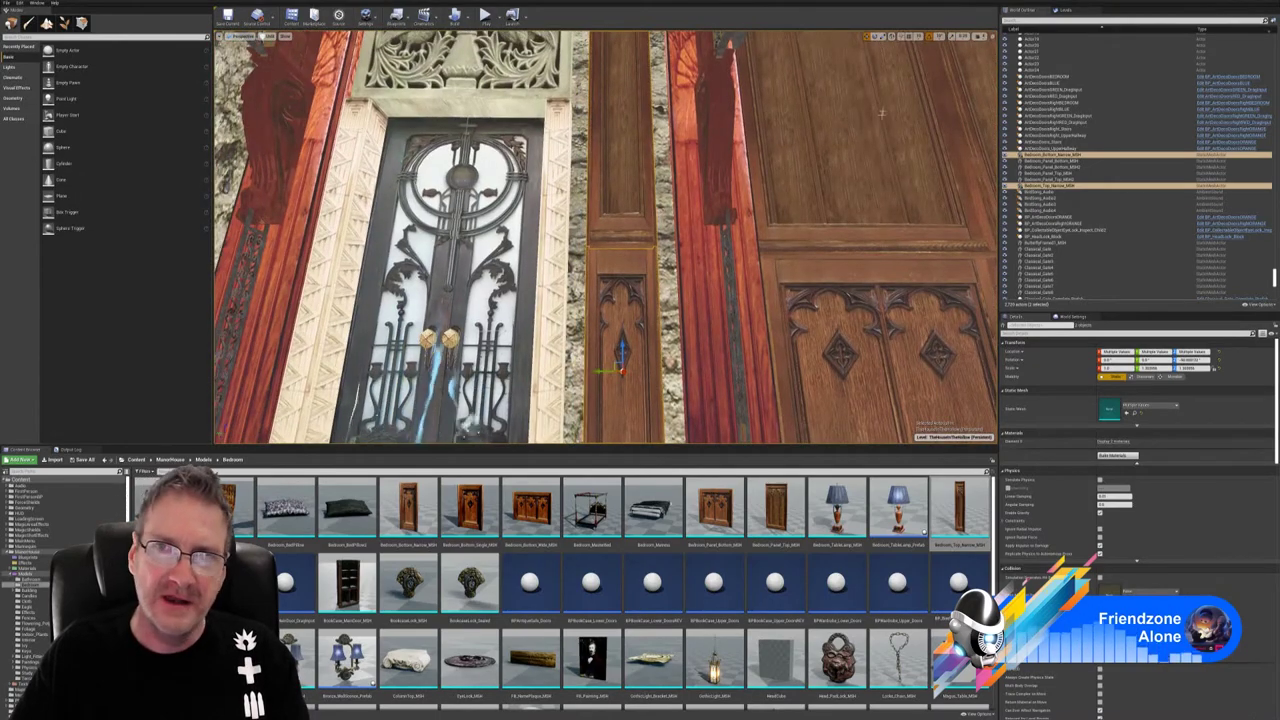
- Scale both narrow panels wider to fill the gap between door frame and red column, and push them back into the wall
left_click(883, 37)
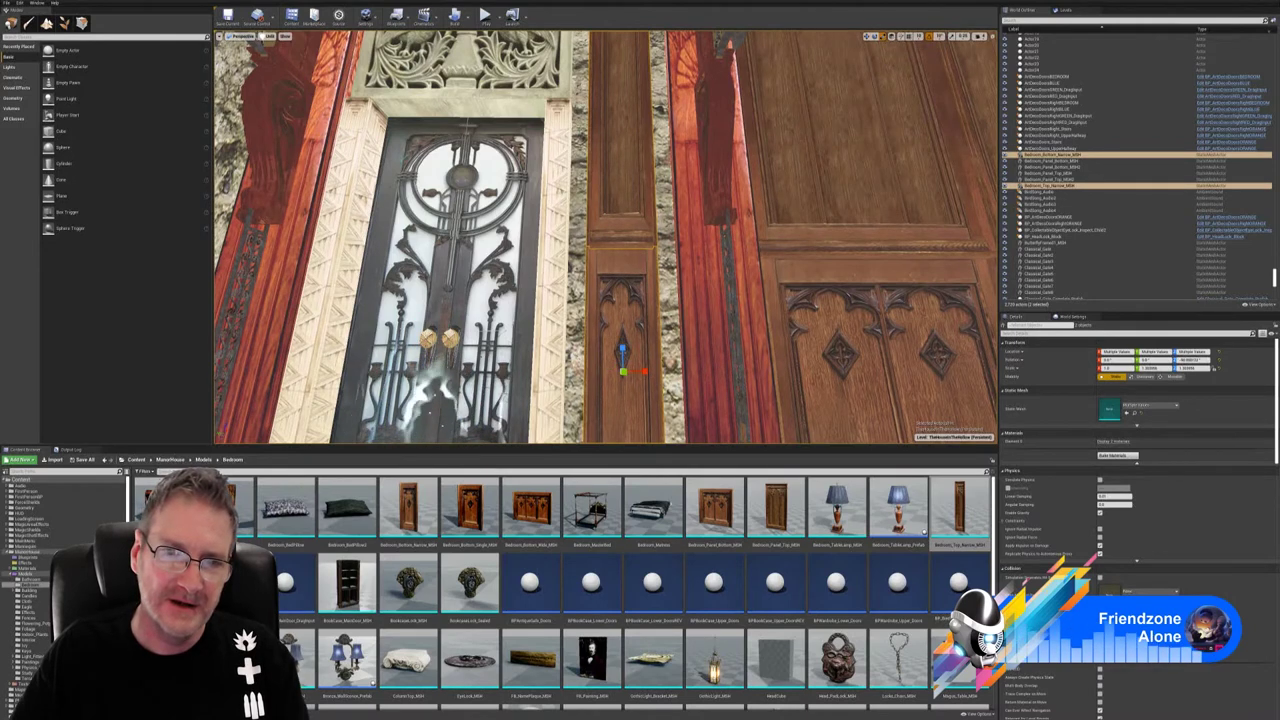
left_click_drag(646, 372, 678, 372)
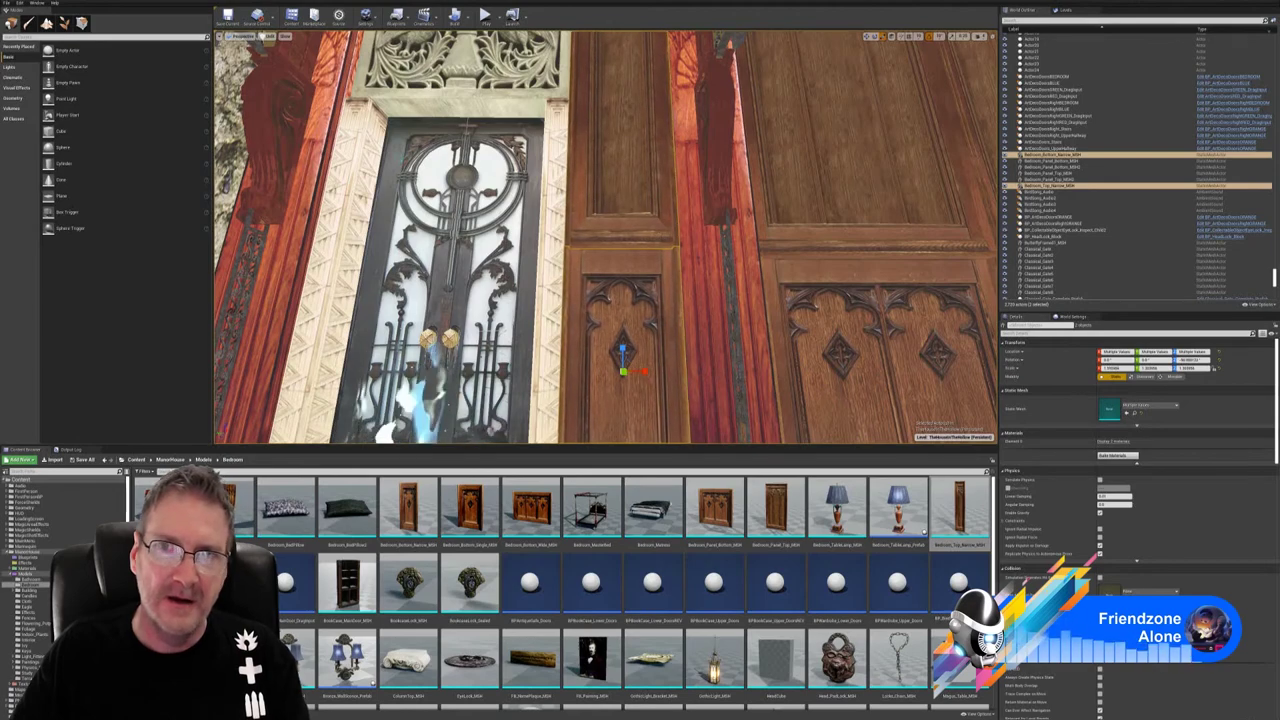
left_click(866, 36)
right_click_drag(740, 200, 806, 214)
left_click_drag(562, 307, 552, 307)
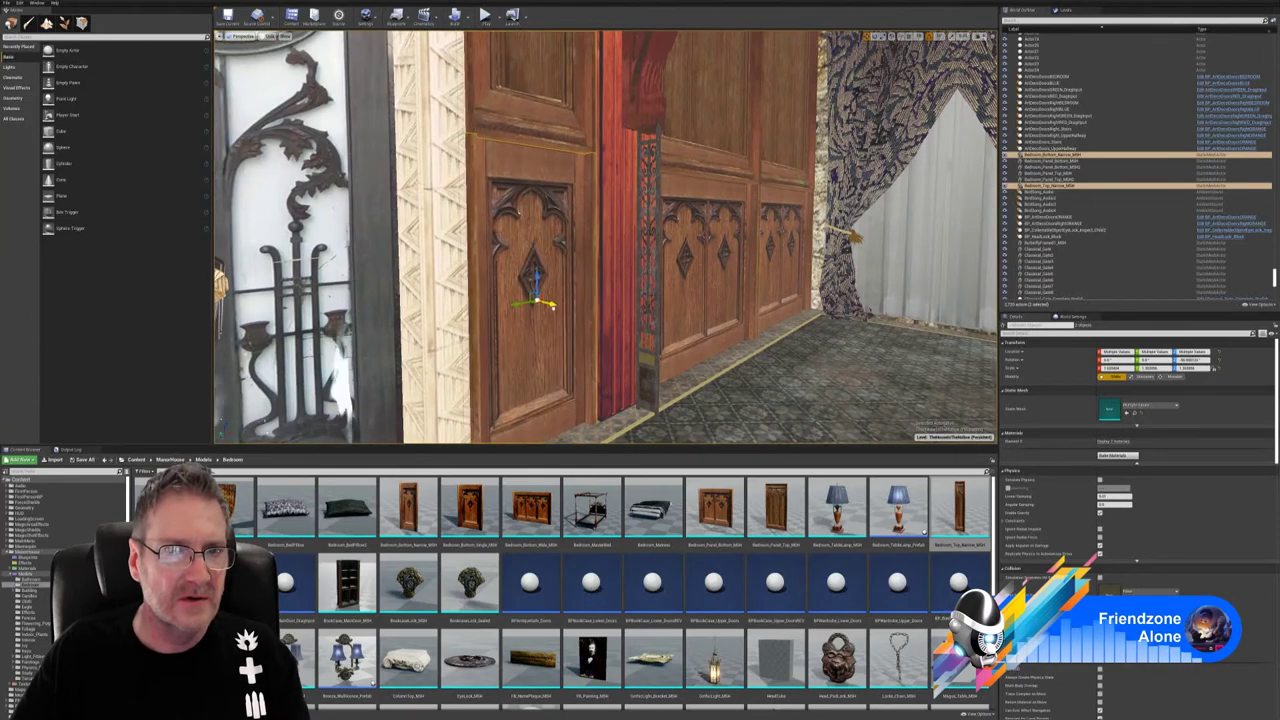
- Deselect the narrow panels and examine their fit beside the door, red column and wide panels, including the unpanelled stone on the other side
right_click_drag(552, 307, 337, 268)
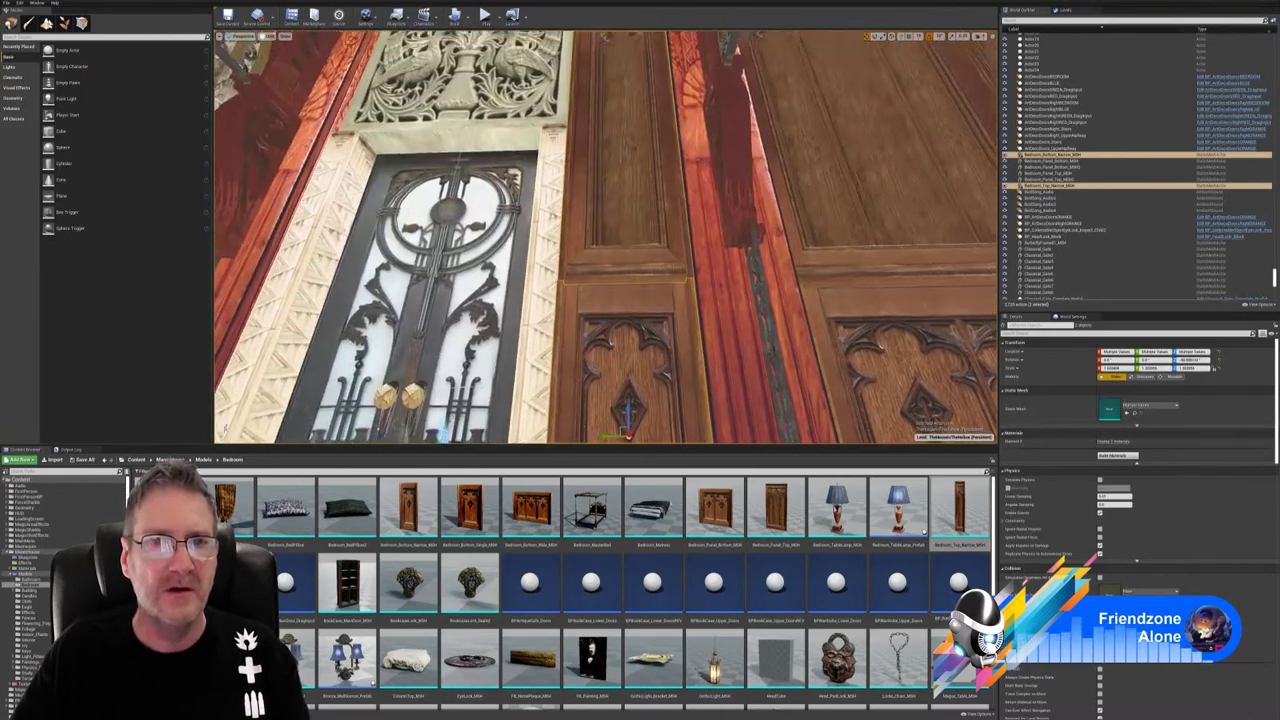
mouse_move(746, 358)
right_mouse_down()
mouse_move(746, 322)
mouse_move(746, 340)
right_mouse_up()
right_click_drag(554, 290, 558, 325)
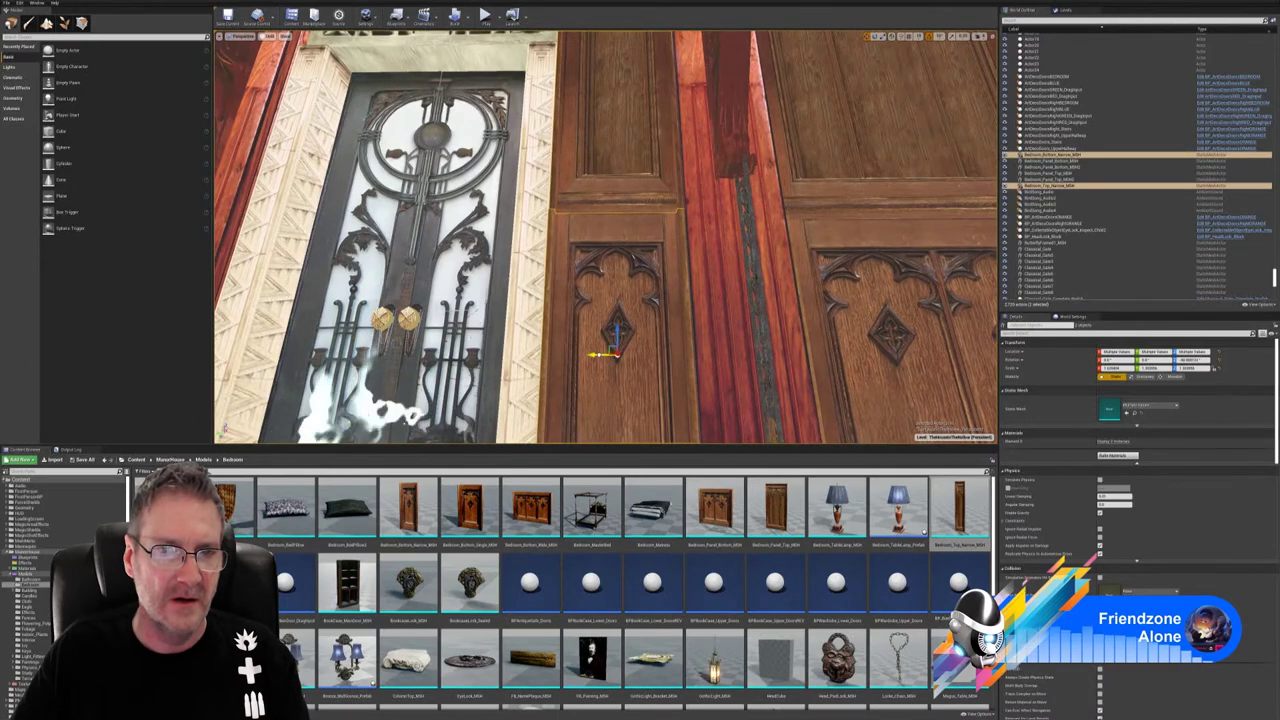
right_click_drag(599, 354, 605, 255)
key("Escape")
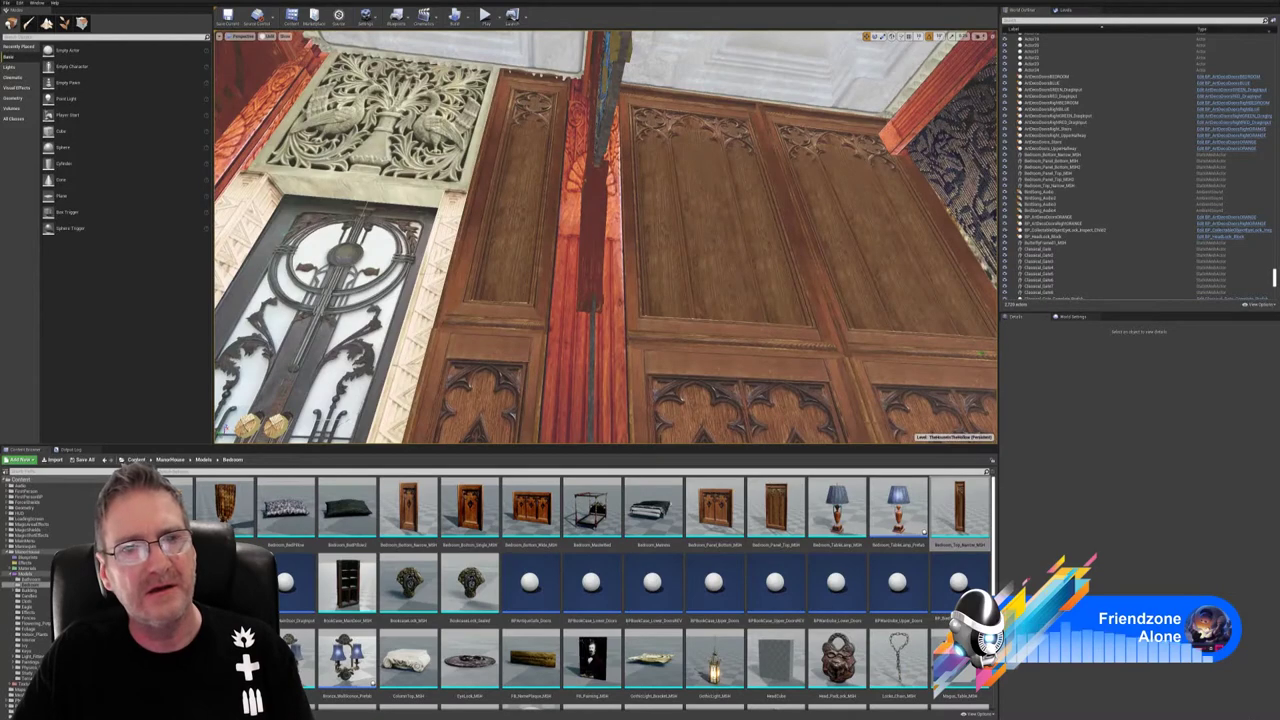
right_click_drag(605, 255, 560, 264)
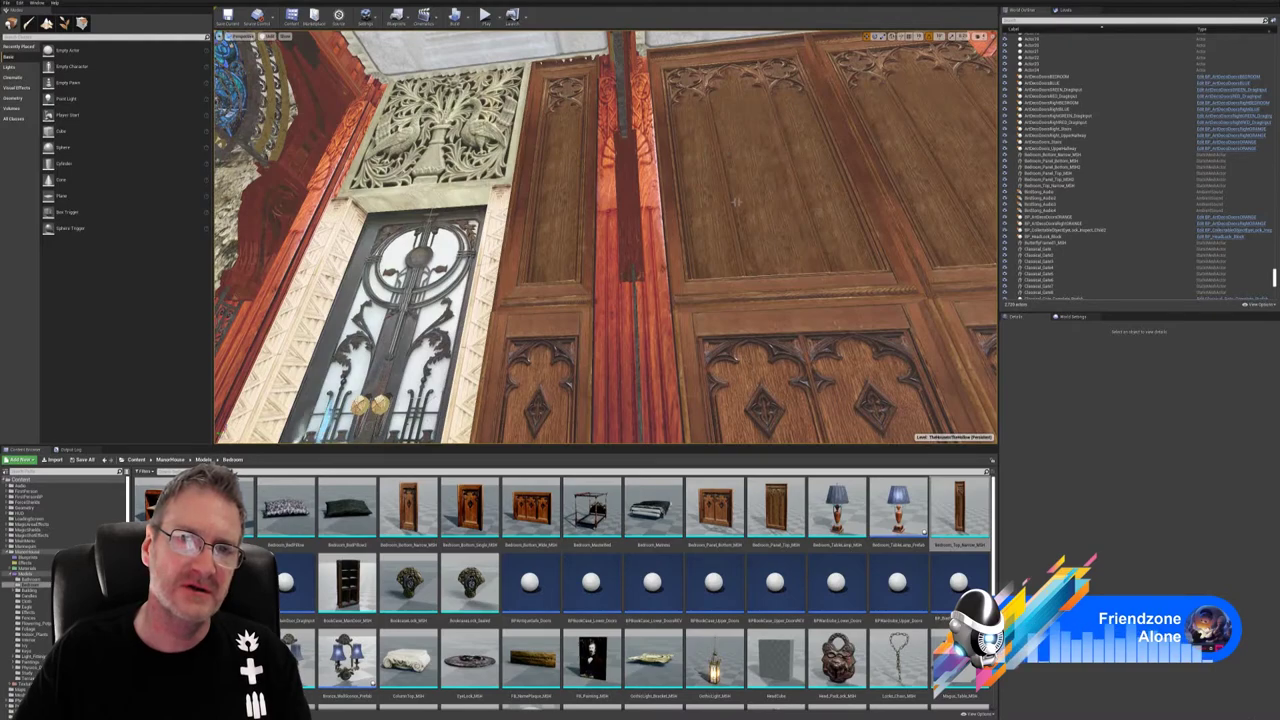
right_click_drag(735, 202, 778, 205)
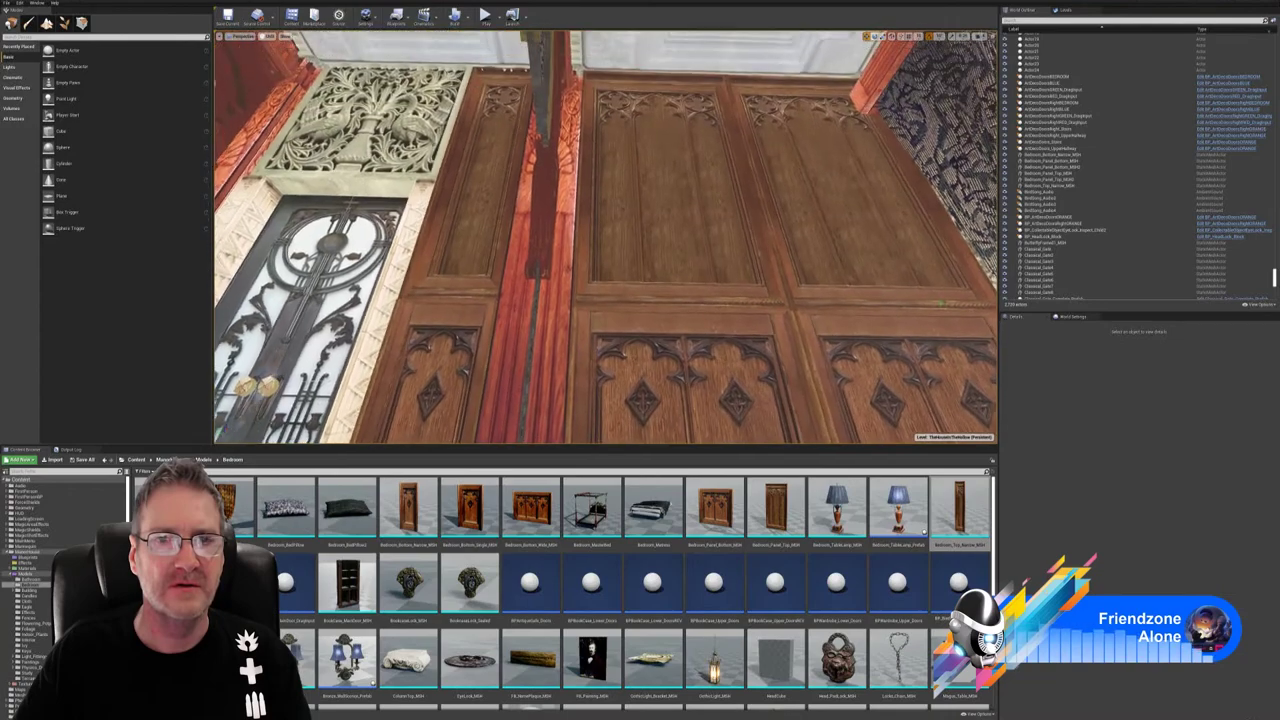
right_click_drag(872, 218, 795, 266)
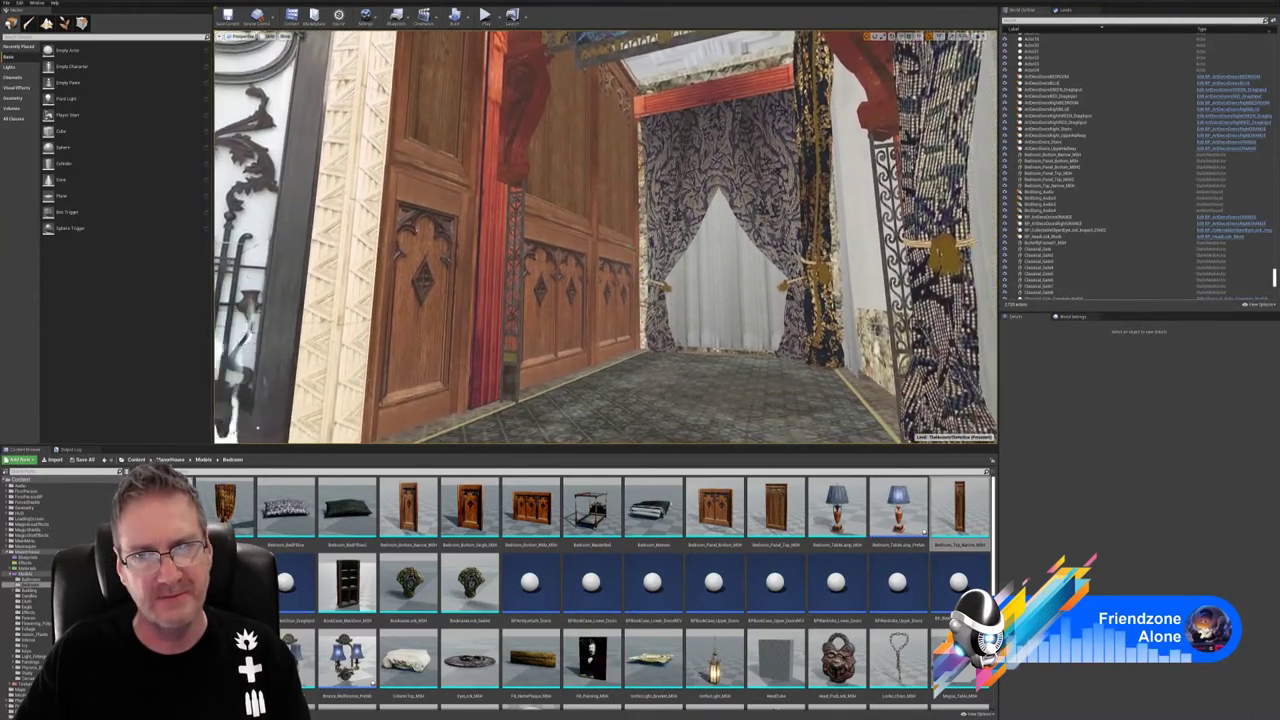
key("a")
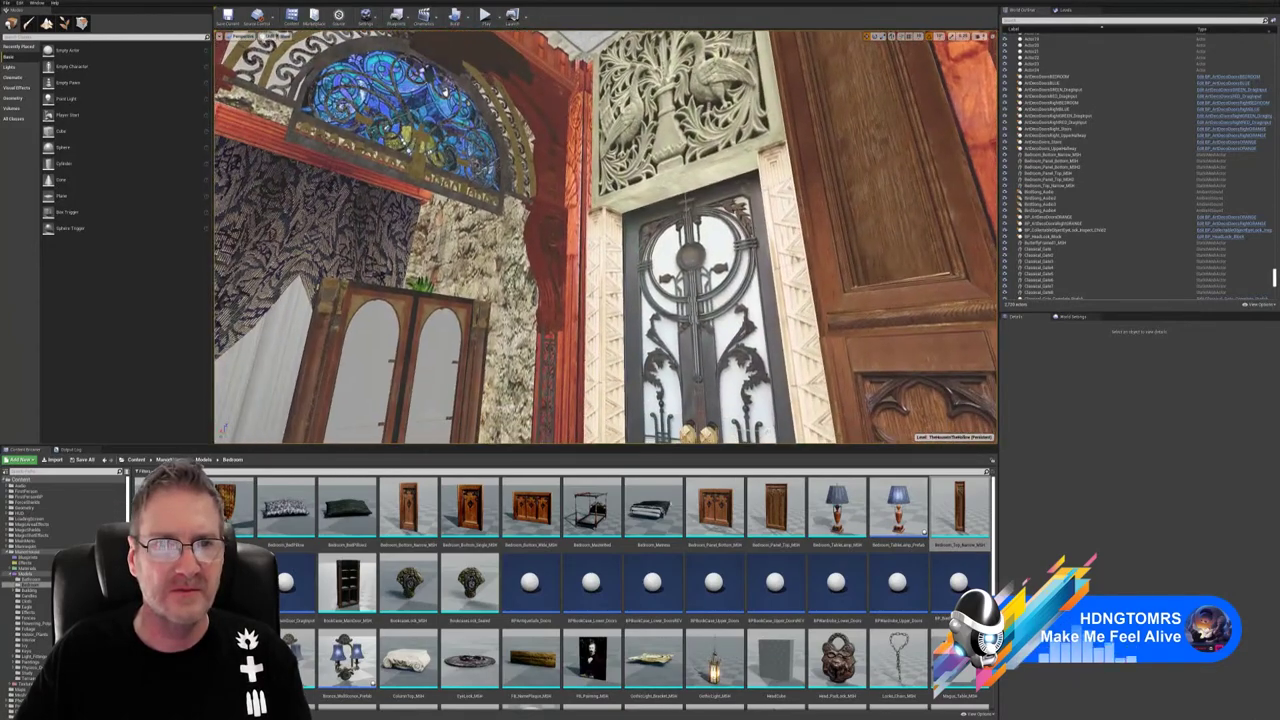
- Select the four wide top and bottom panels between the red column and the curtain and duplicate them
mouse_move(606, 236)
right_mouse_down()
mouse_move(530, 236)
mouse_move(620, 236)
mouse_move(605, 237)
right_mouse_up()
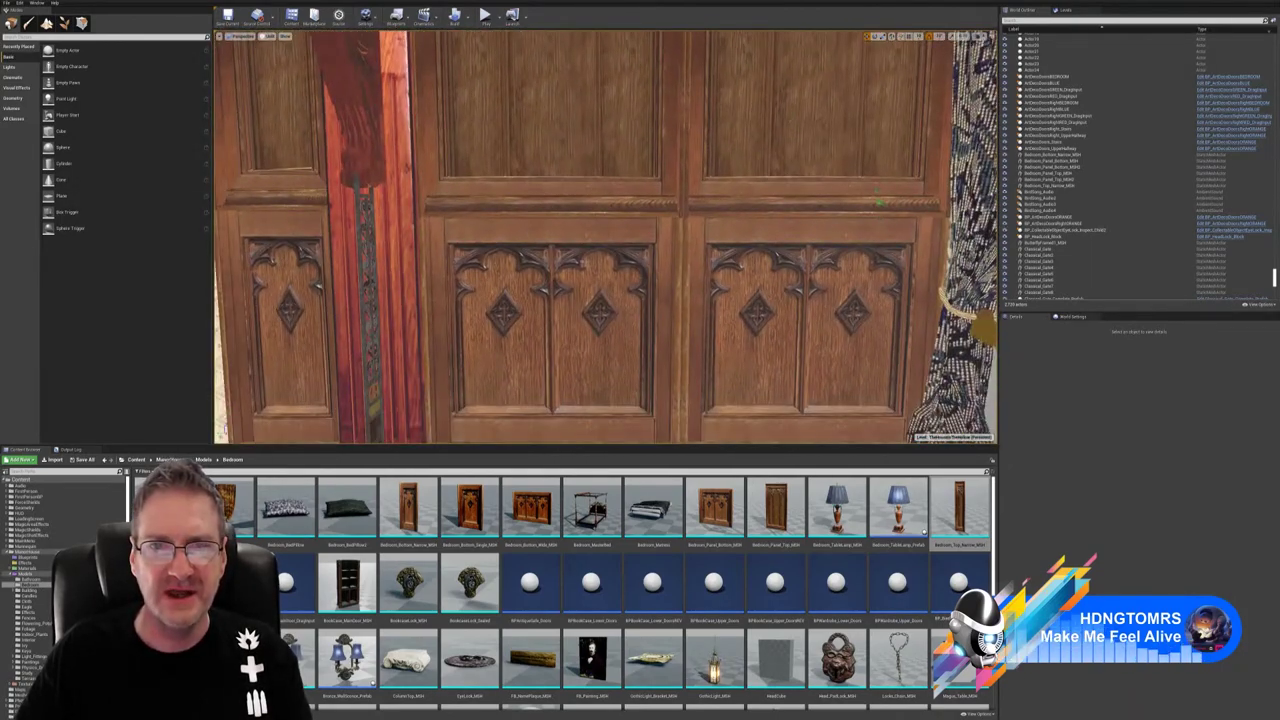
left_click(585, 256)
left_click(597, 139, "ctrl")
left_click(727, 137, "ctrl")
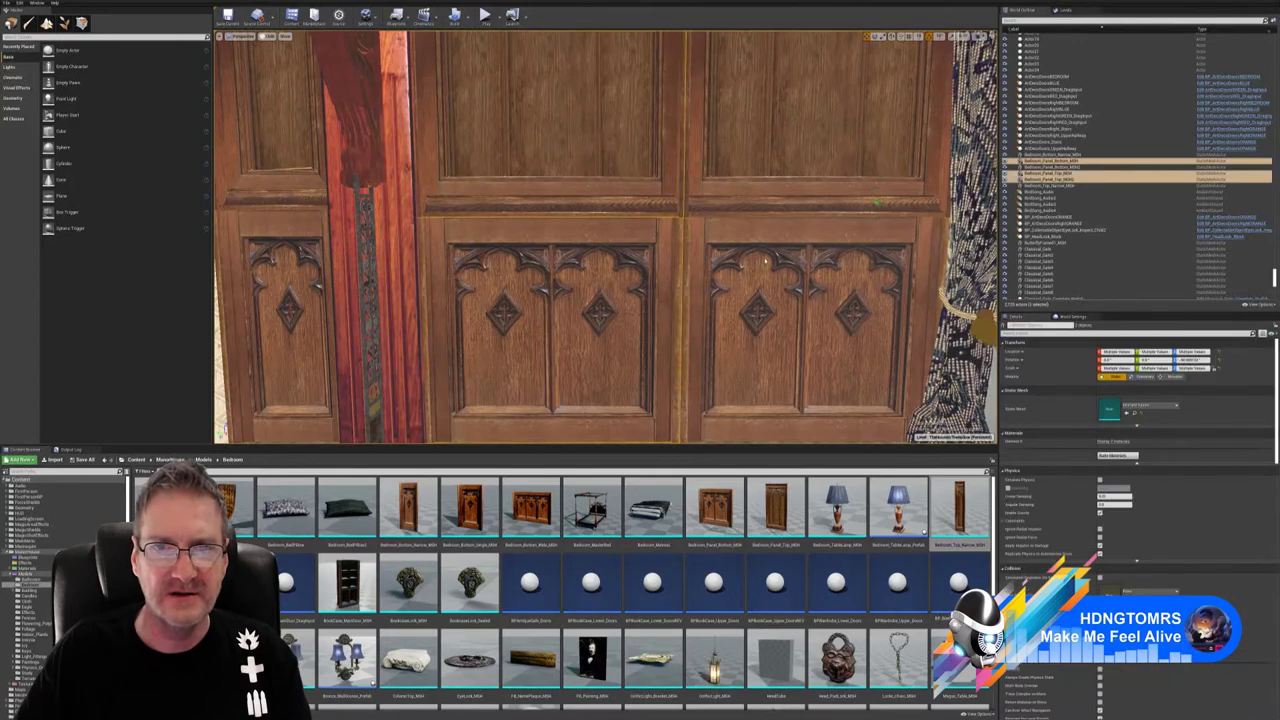
left_click(768, 285, "ctrl")
right_click_drag(768, 285, 808, 320)
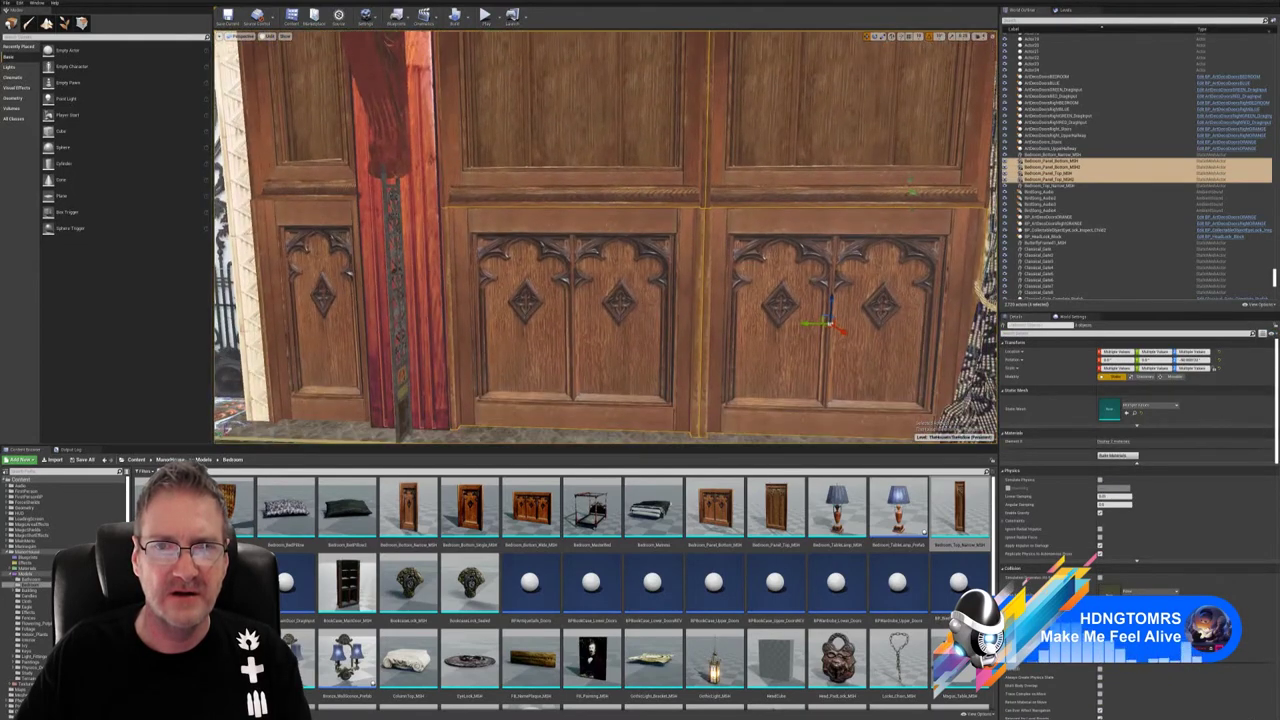
right_click(736, 223)
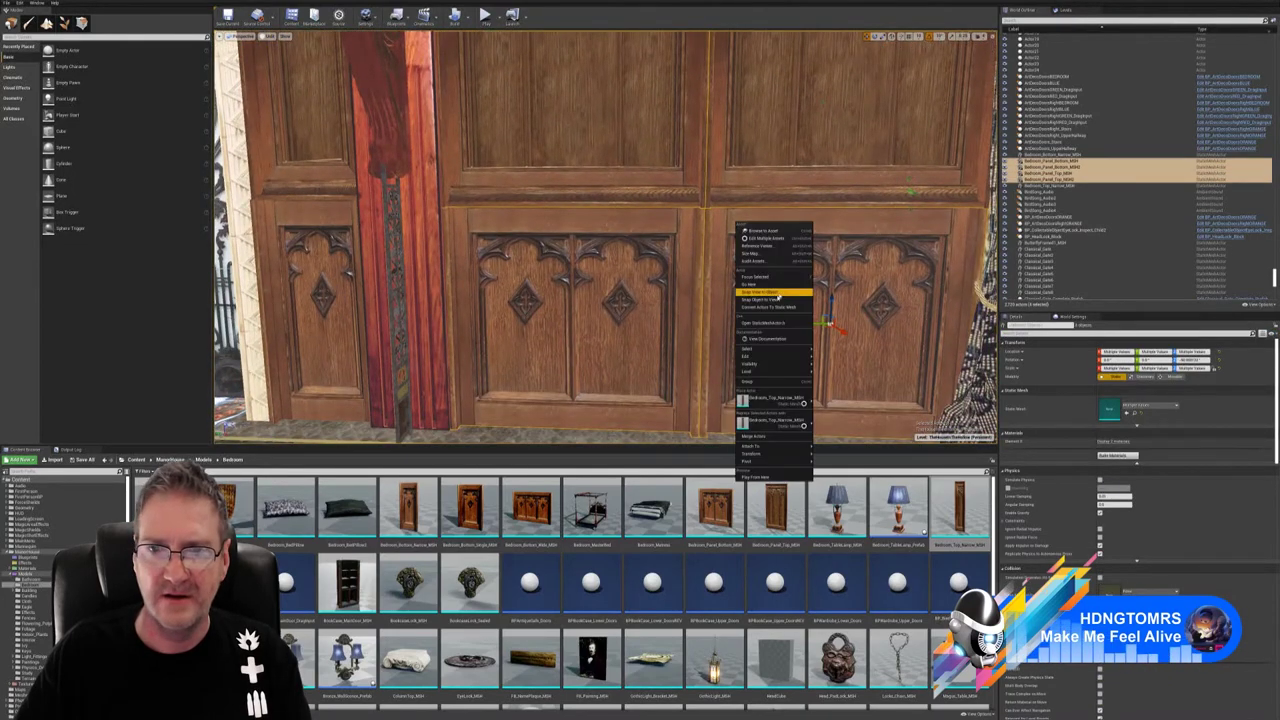
mouse_move(769, 357)
left_click(828, 385)
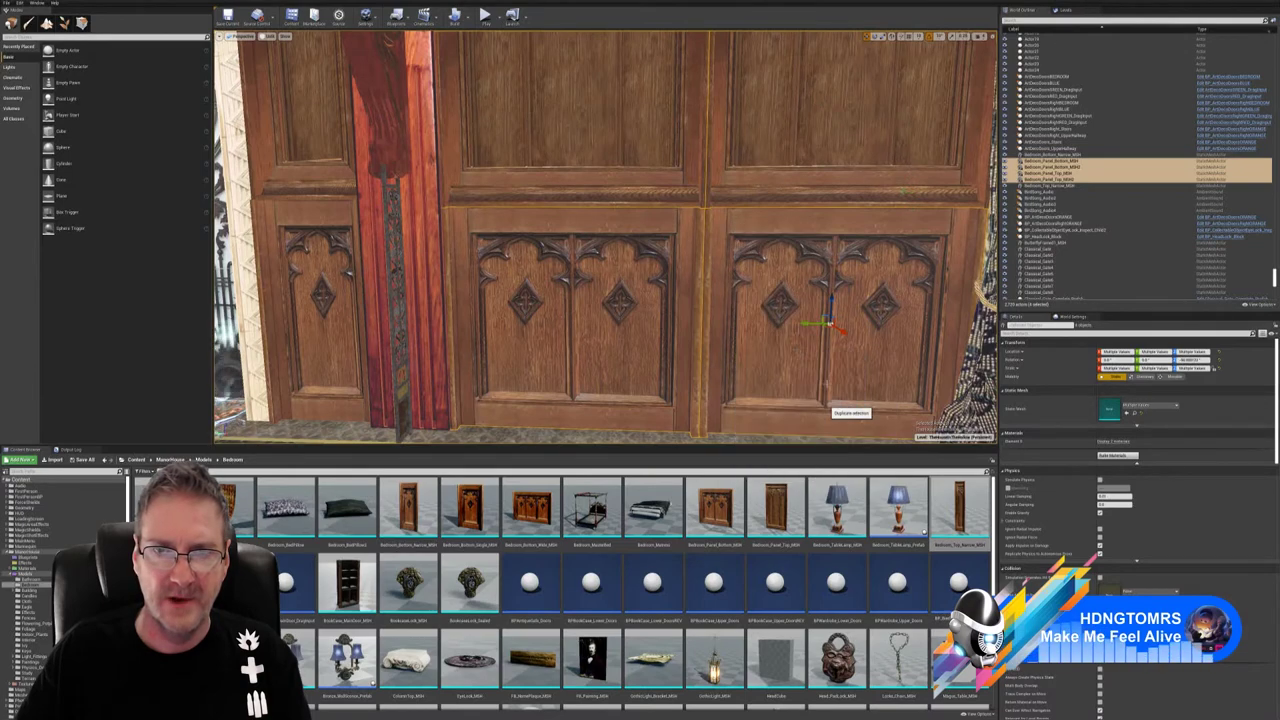
- Slide the duplicated wide panels along the wall to the bare stone on the other side of the door and scale them wider
right_click_drag(760, 310, 760, 310)
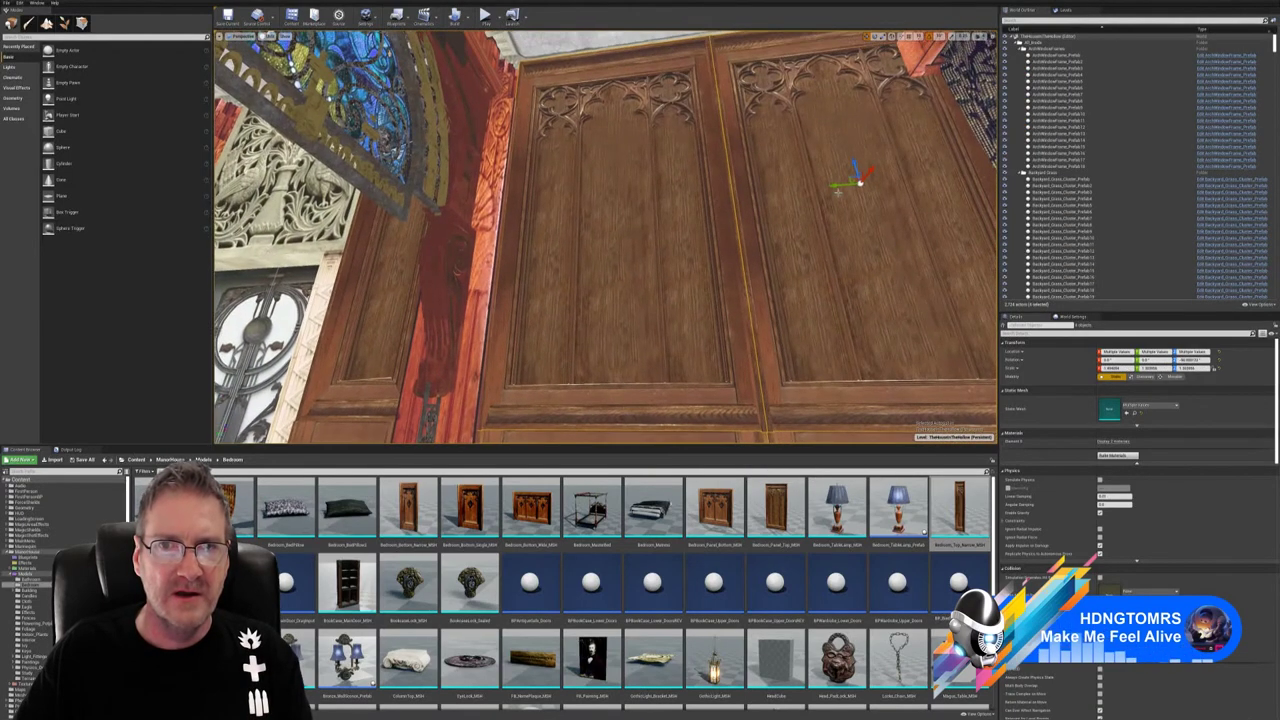
left_click_drag(838, 185, 262, 242)
right_click_drag(760, 310, 760, 310)
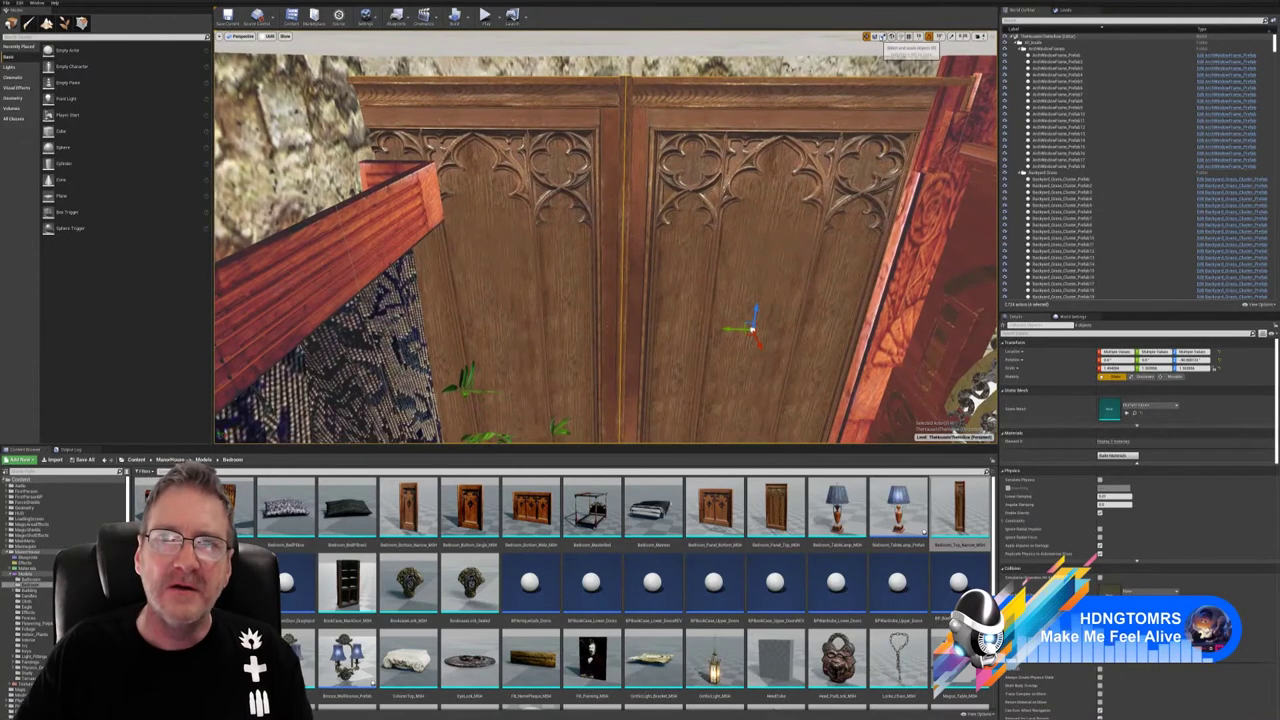
left_click(880, 36)
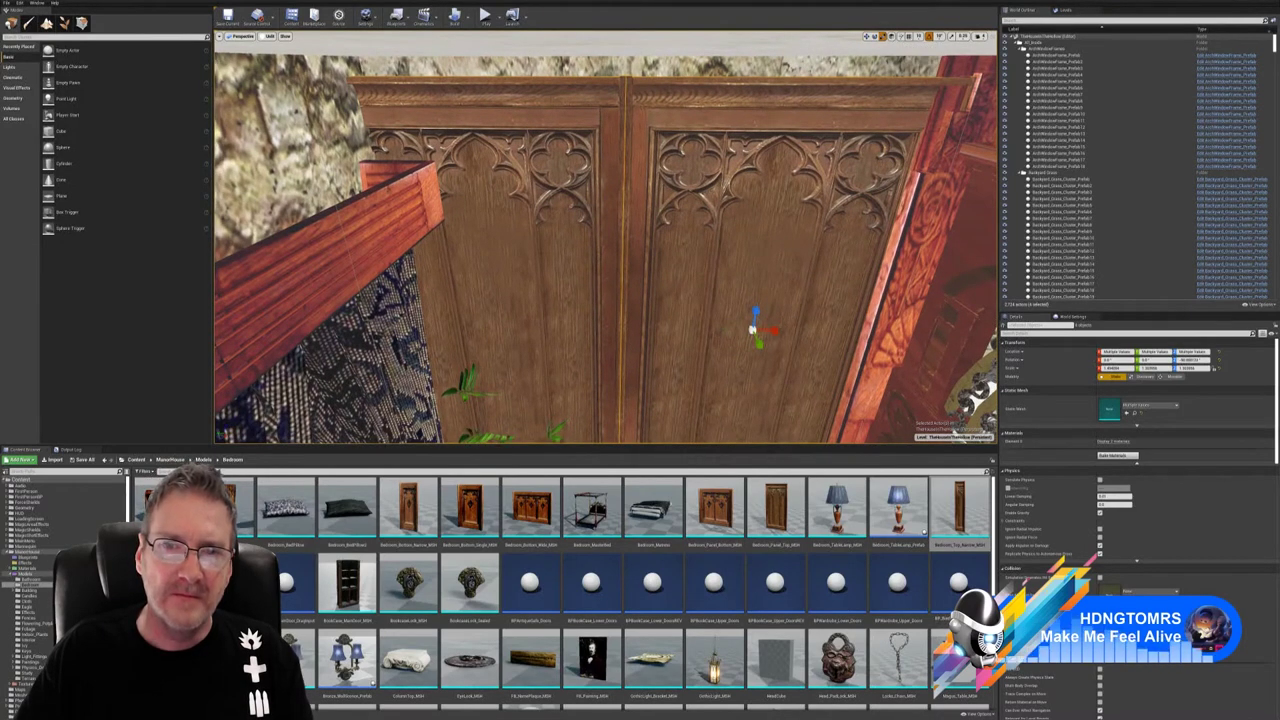
left_click_drag(777, 331, 763, 331)
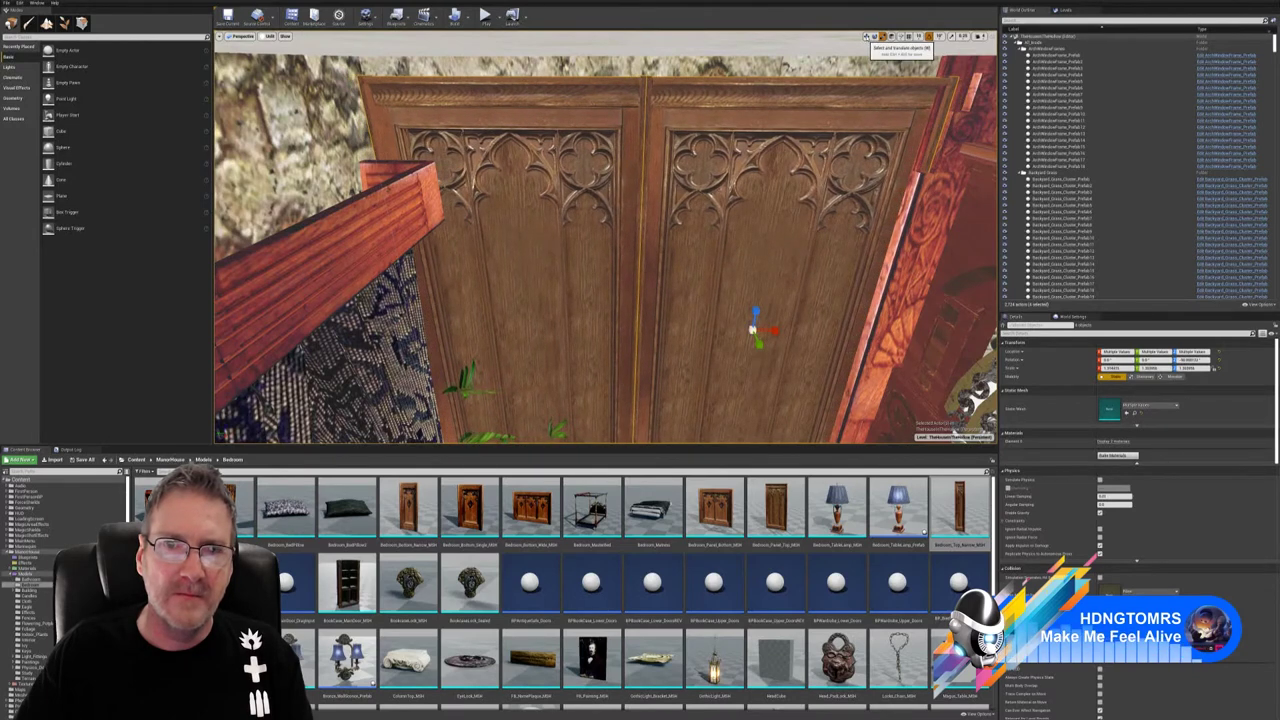
- Shift the duplicated wide panels slightly along the wall to line them up with the gap beside the red column
left_click(867, 37)
mouse_move(743, 329)
left_mouse_down()
mouse_move(725, 329)
mouse_move(740, 328)
left_mouse_up()
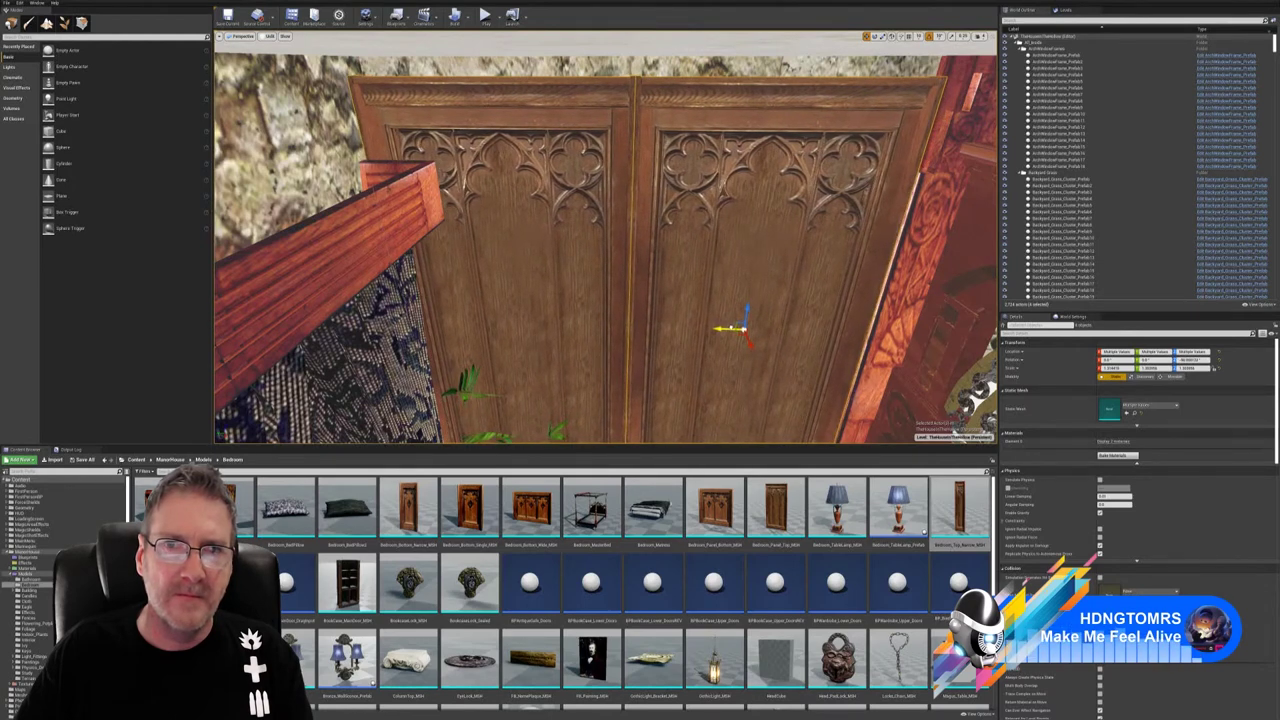
left_click(883, 38)
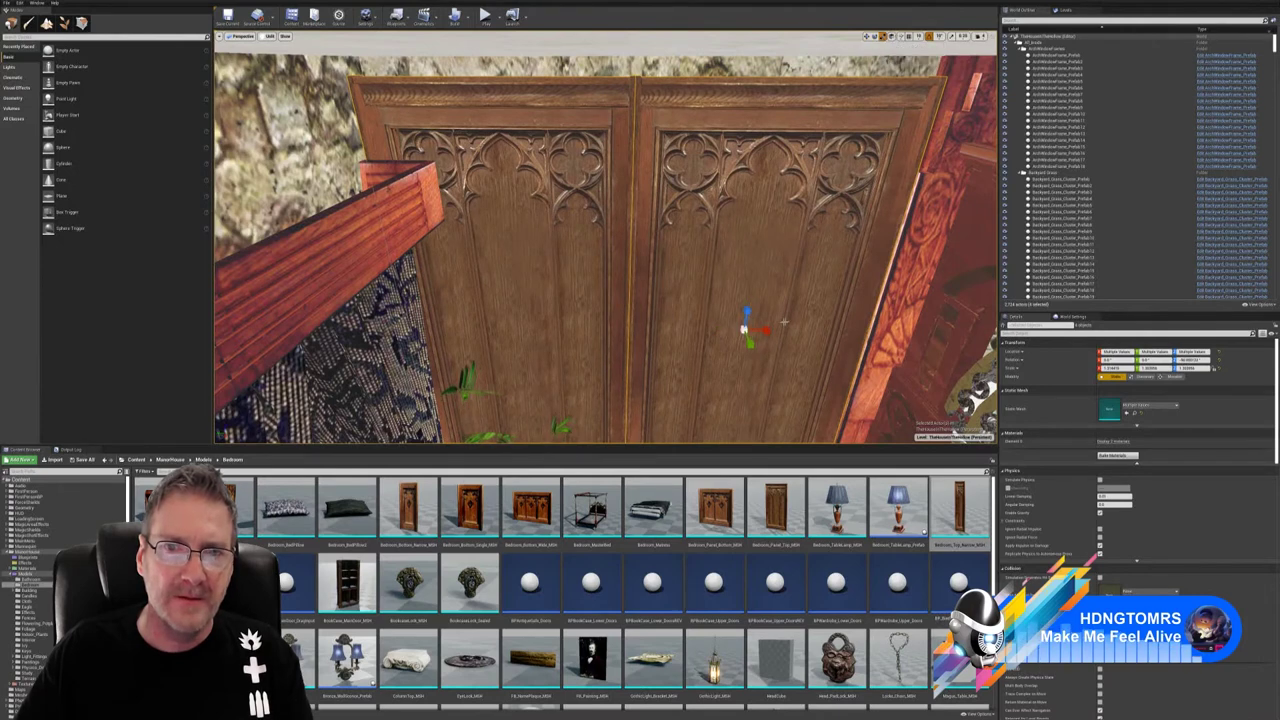
- Select the four wide top and bottom panels together, check their fit between curtain and red column, and deselect them
left_click(848, 287)
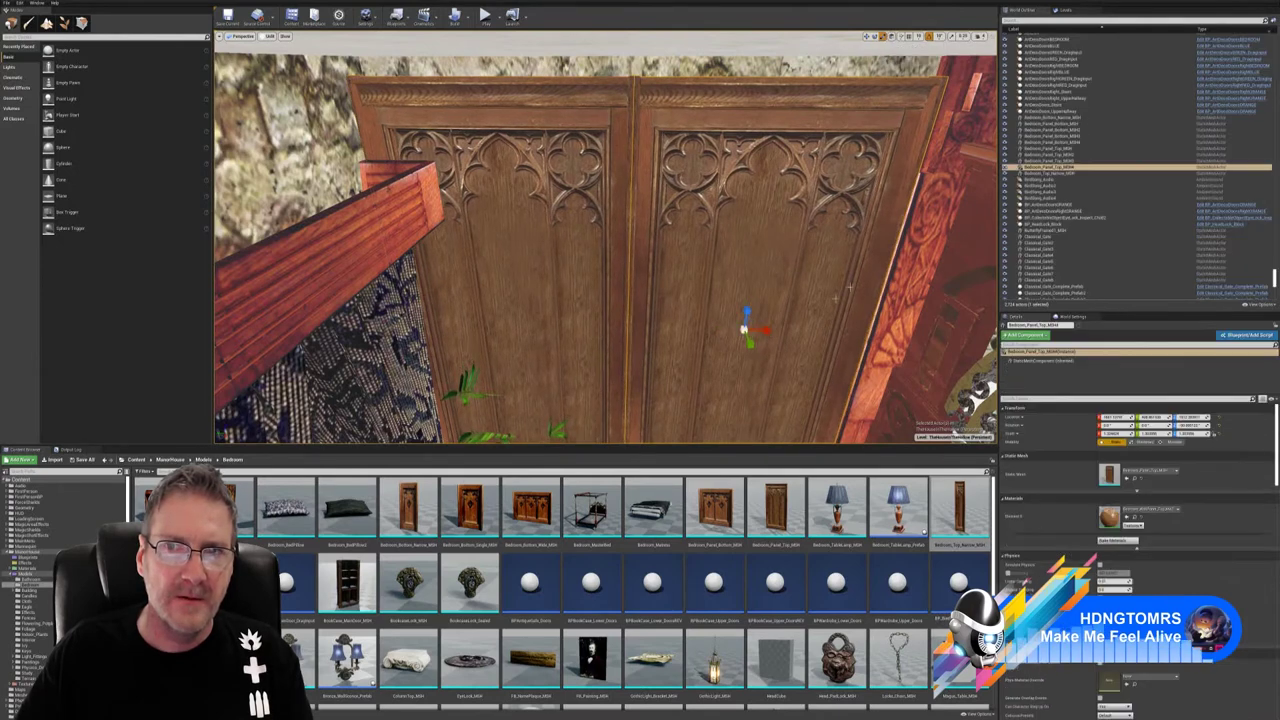
left_click(867, 37)
right_click_drag(780, 240, 775, 345)
right_click_drag(748, 420, 746, 400)
left_click(742, 405)
left_click(715, 325, "ctrl")
left_click(612, 263, "ctrl")
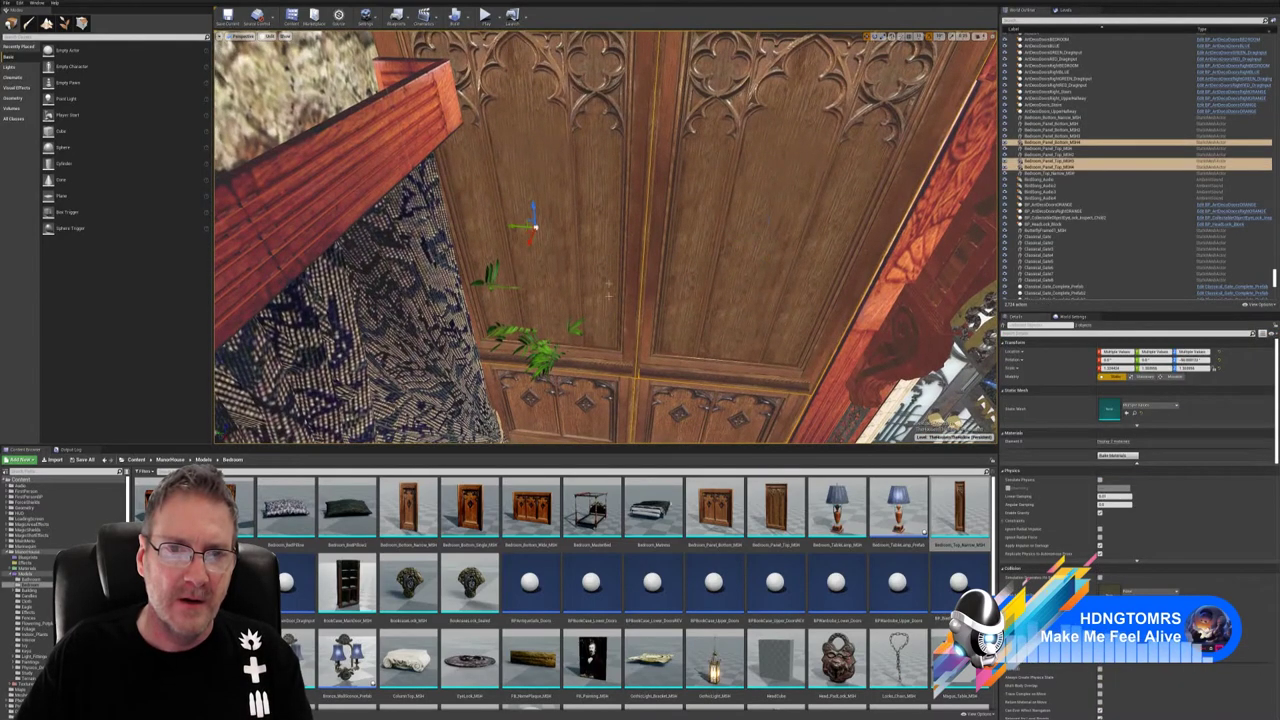
left_click(601, 409, "ctrl")
right_click_drag(601, 409, 720, 380)
key("Escape")
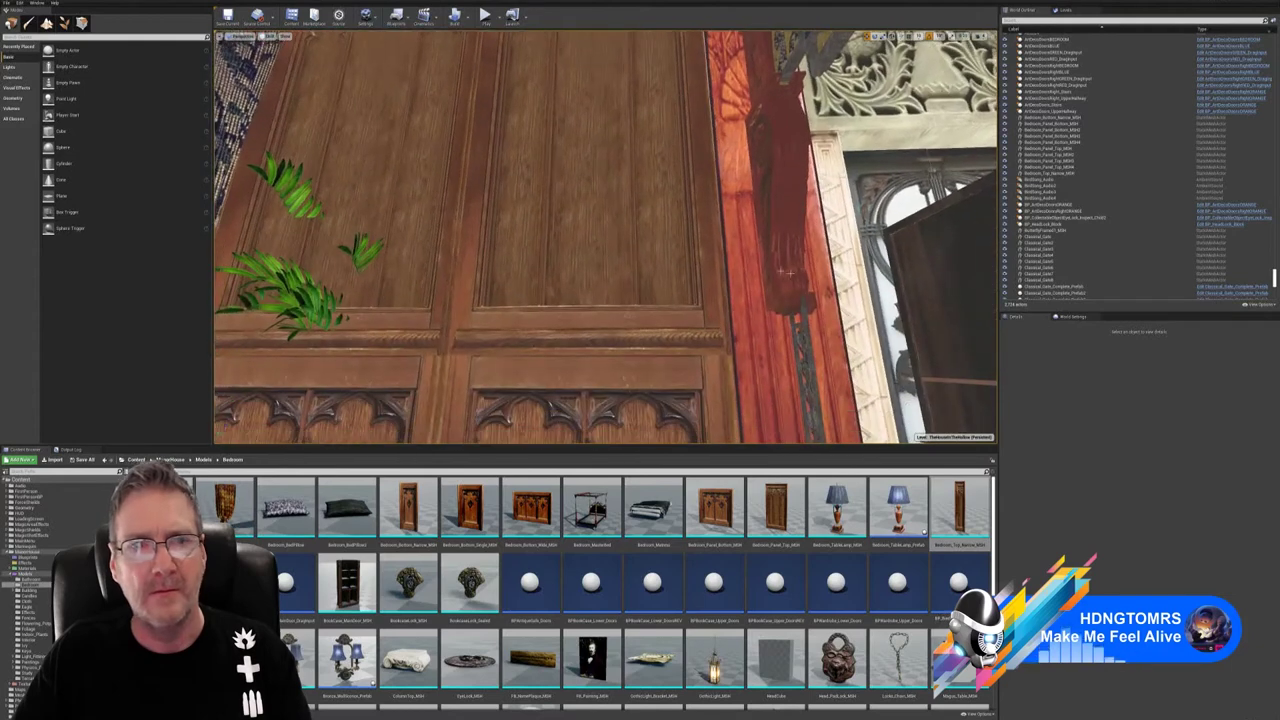
- Reselect the four wide panels beside the red column and undo the last two actions
left_click(402, 215)
left_click(549, 213, "ctrl")
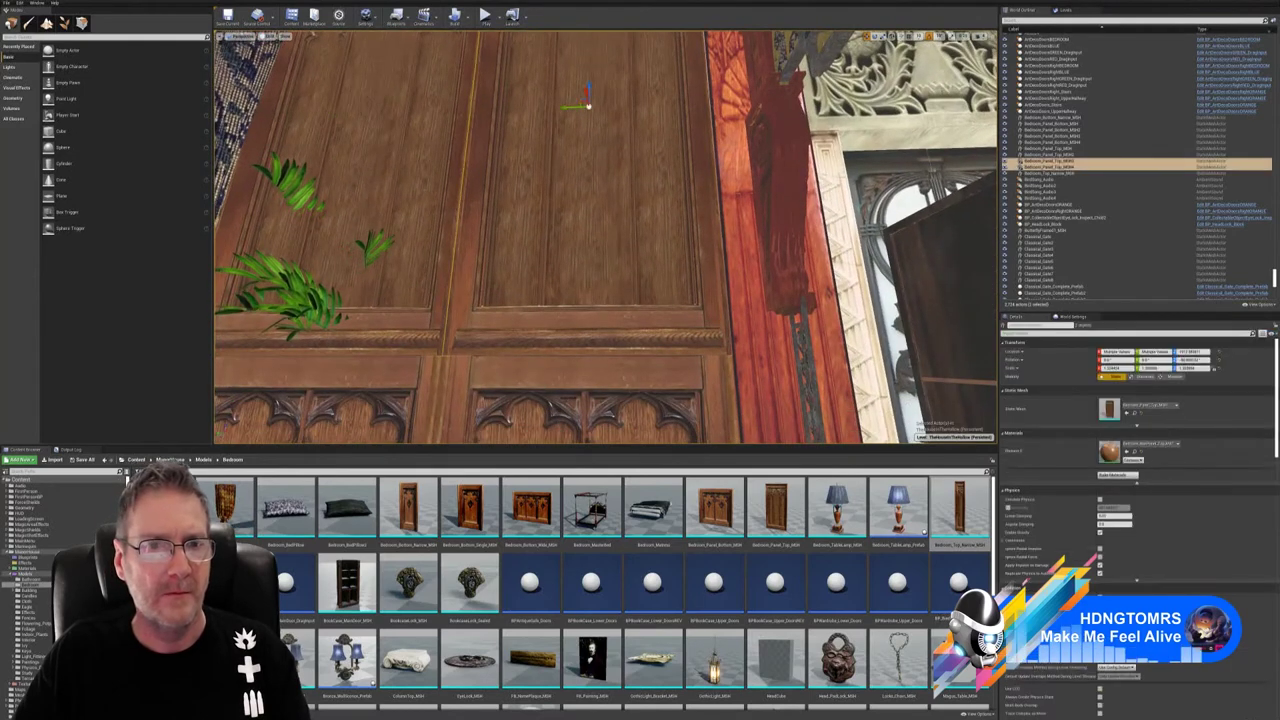
left_click(507, 421, "ctrl")
left_click(508, 421, "ctrl")
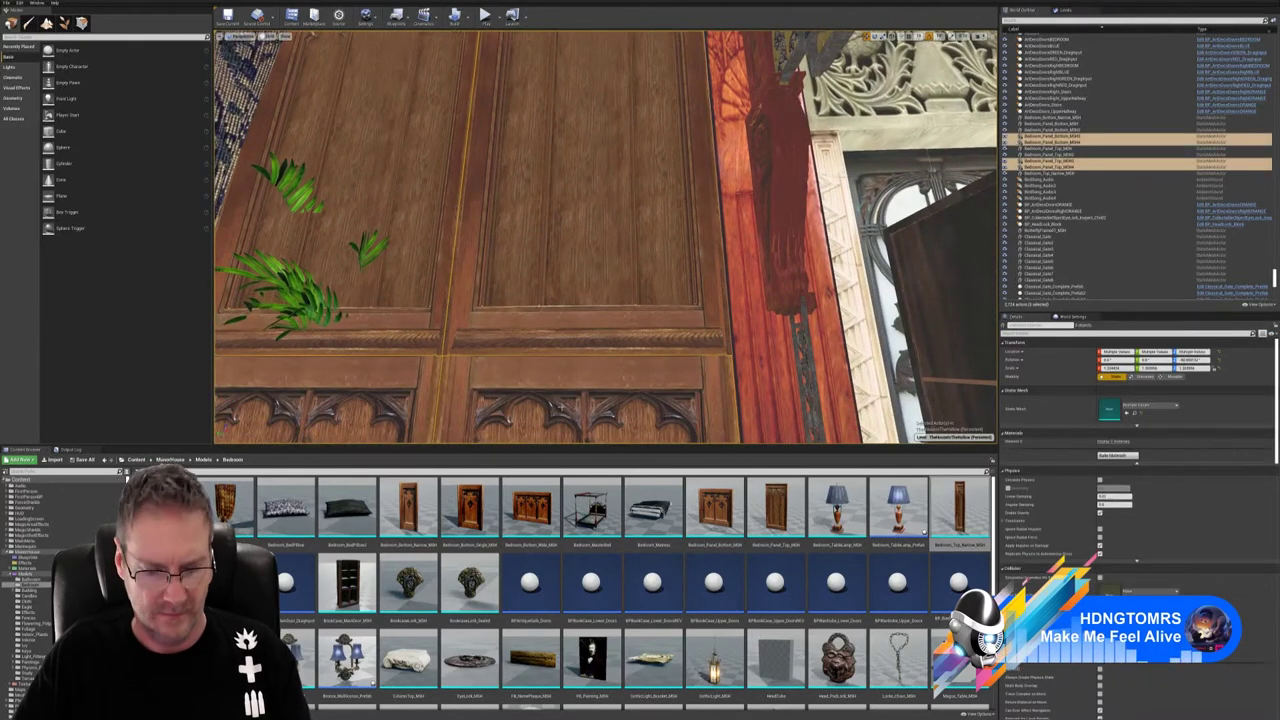
key("ctrl+z")
key("ctrl+z")
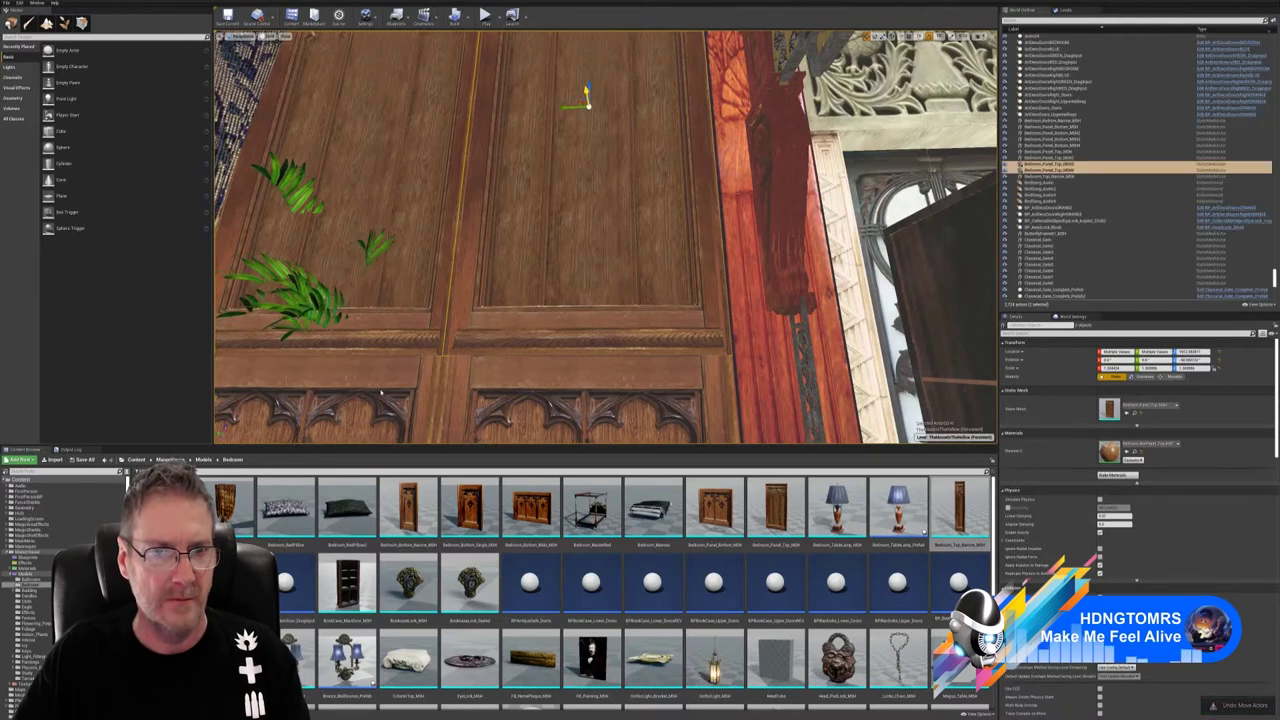
- Add the two wide bottom panels to the selection, inspect the fit at the floor and red column, and clear the selection
left_click(381, 392, "ctrl")
left_click(505, 400, "ctrl")
right_click_drag(505, 400, 505, 440)
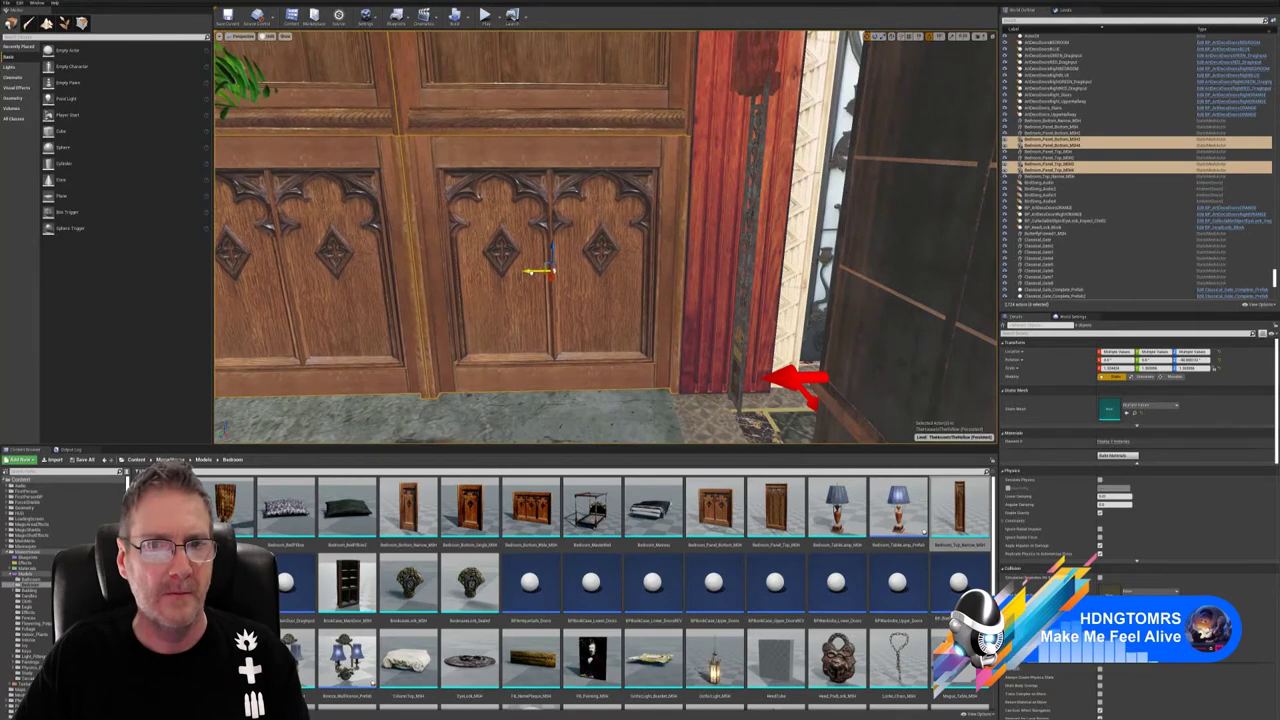
key("Escape")
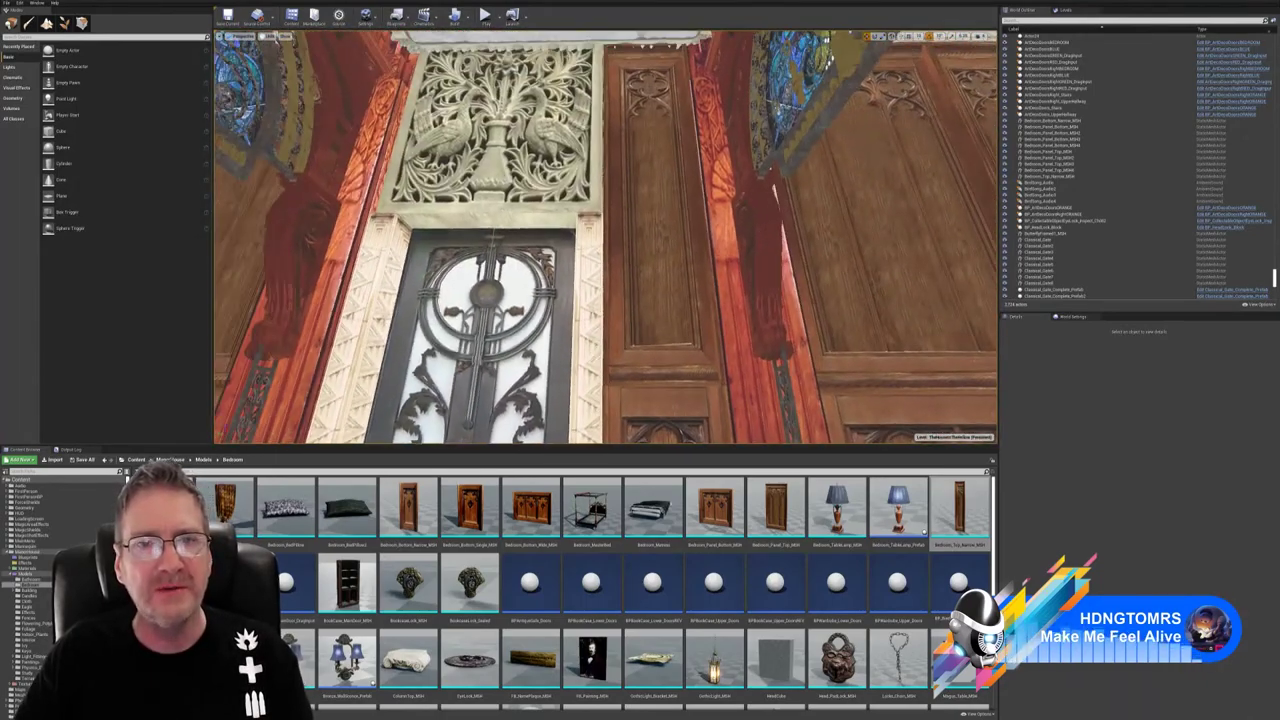
- Duplicate the narrow top and bottom panels beside the ornate door and slide the copies past the door to the opposite side
left_click(638, 310)
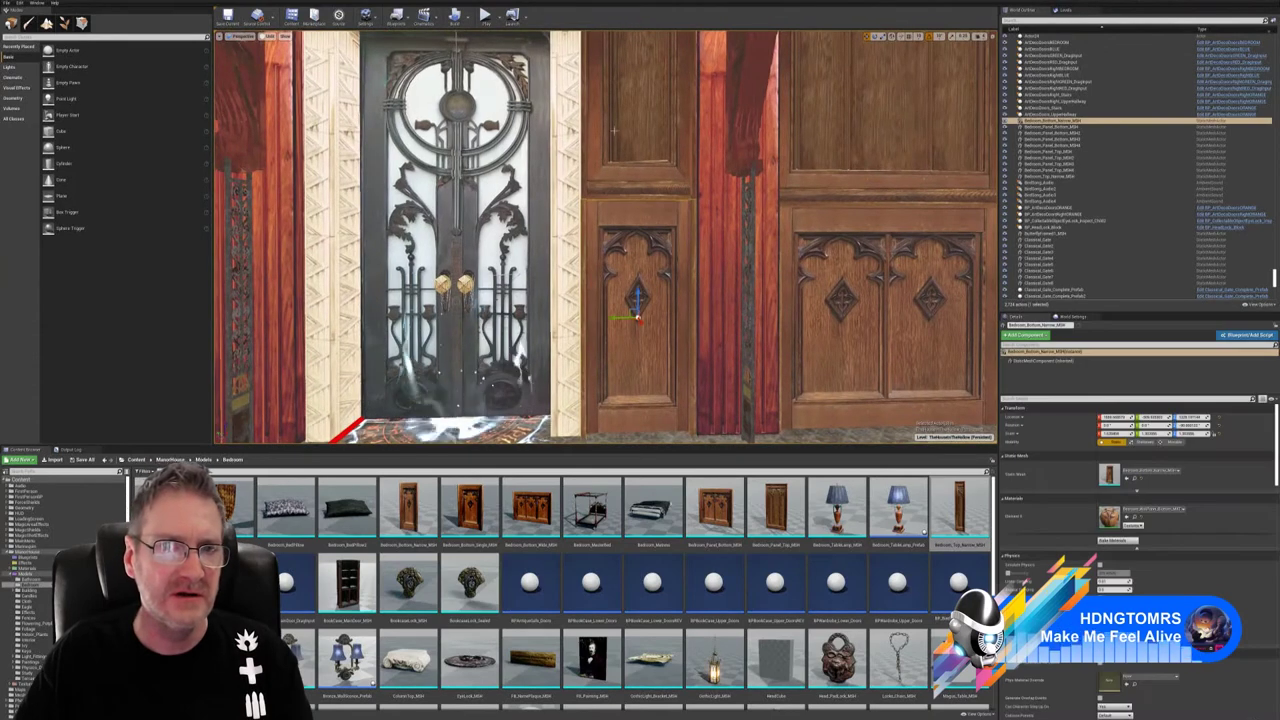
left_click(640, 110, "ctrl")
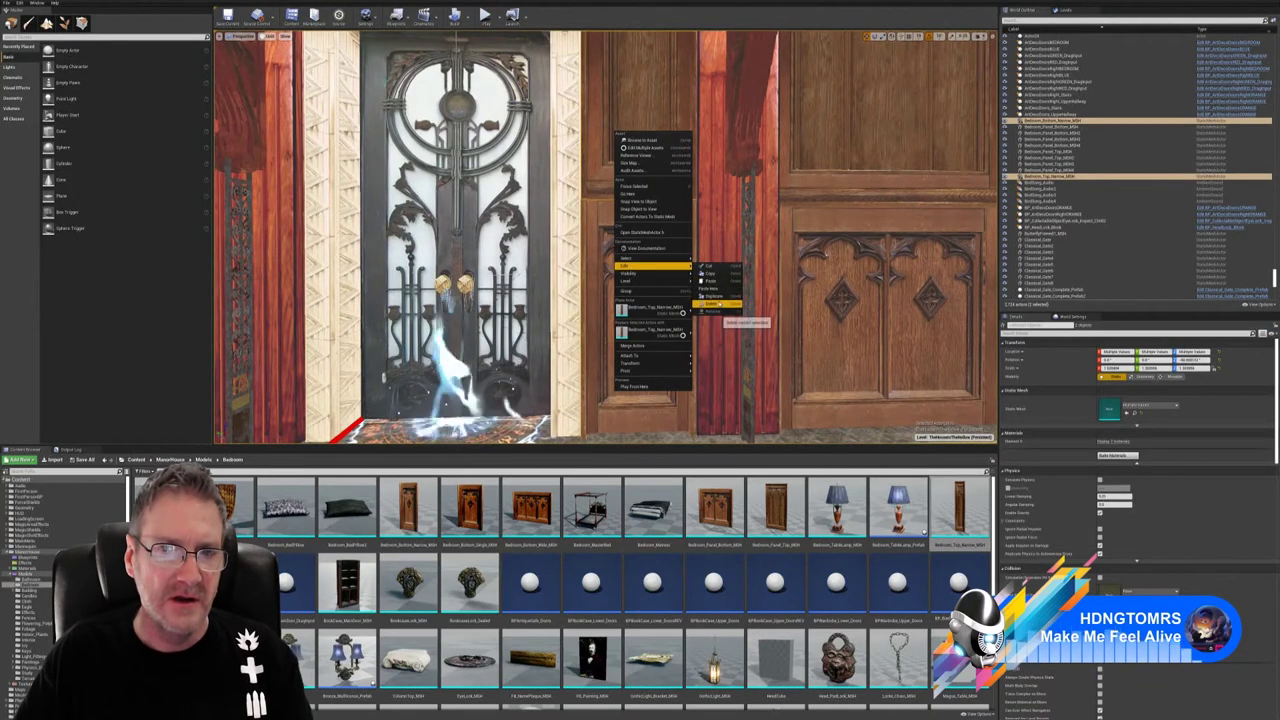
left_click(711, 297)
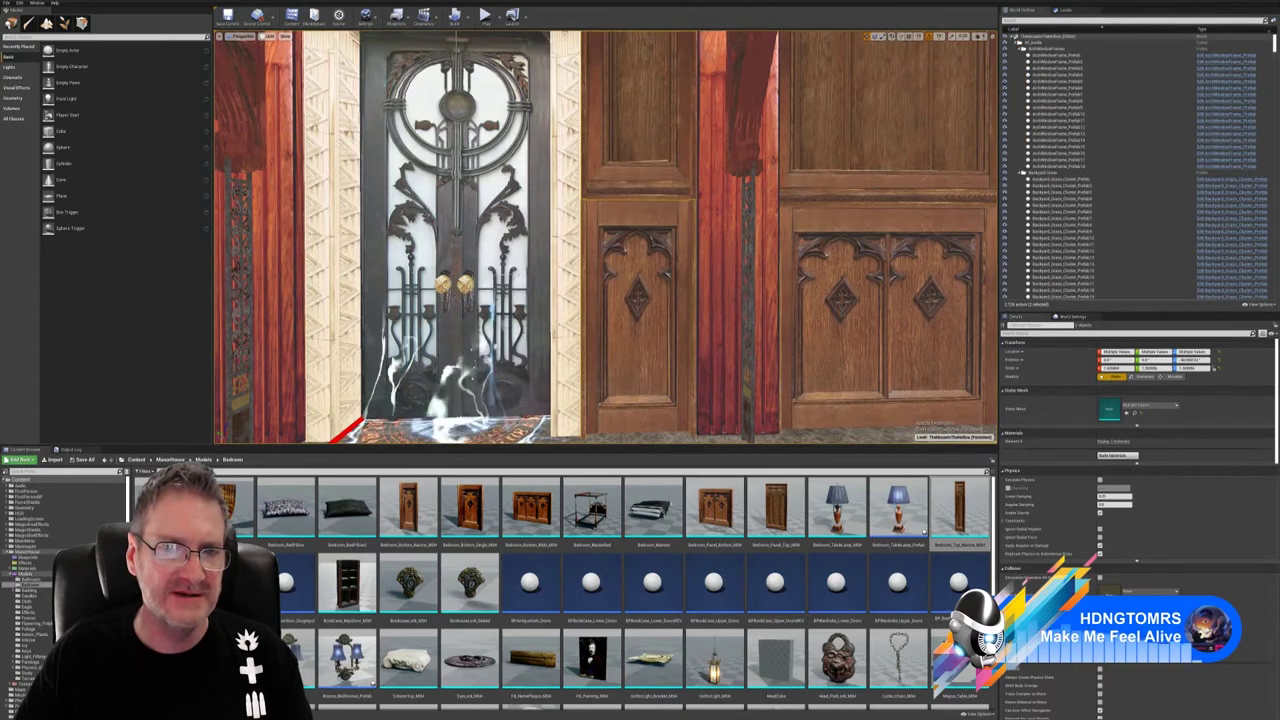
right_click_drag(728, 200, 752, 160)
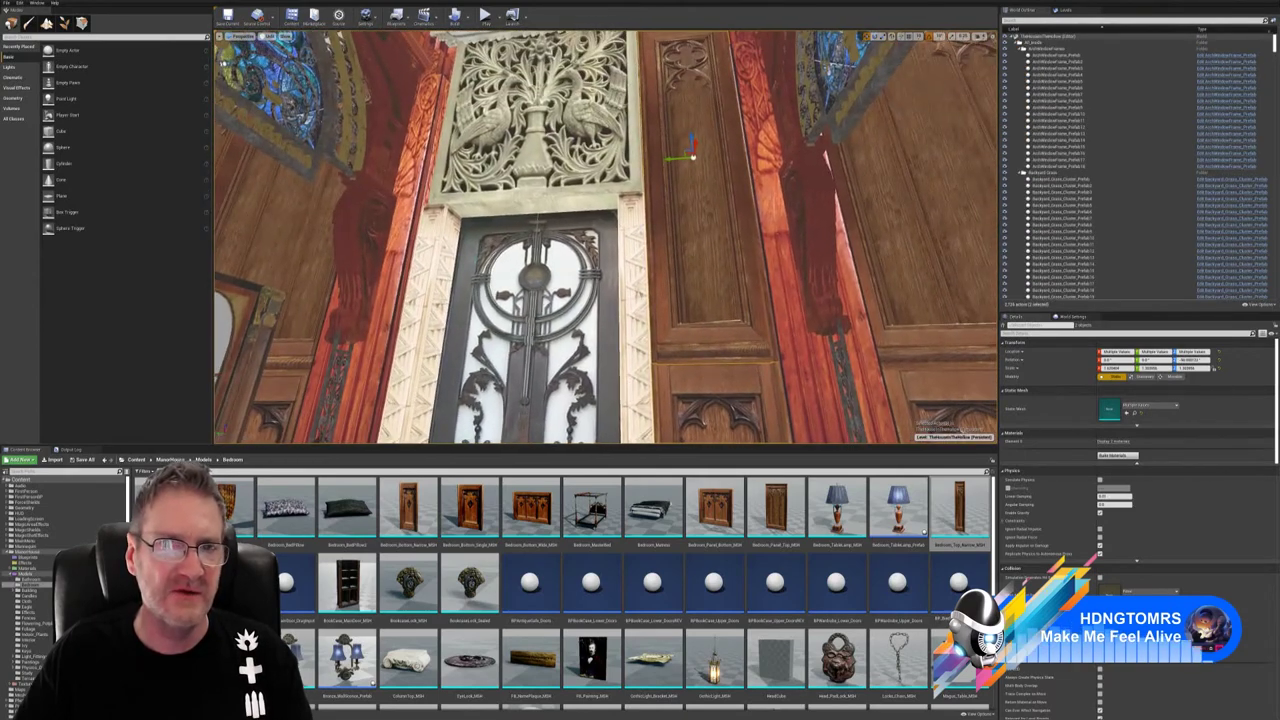
left_click_drag(673, 159, 262, 188)
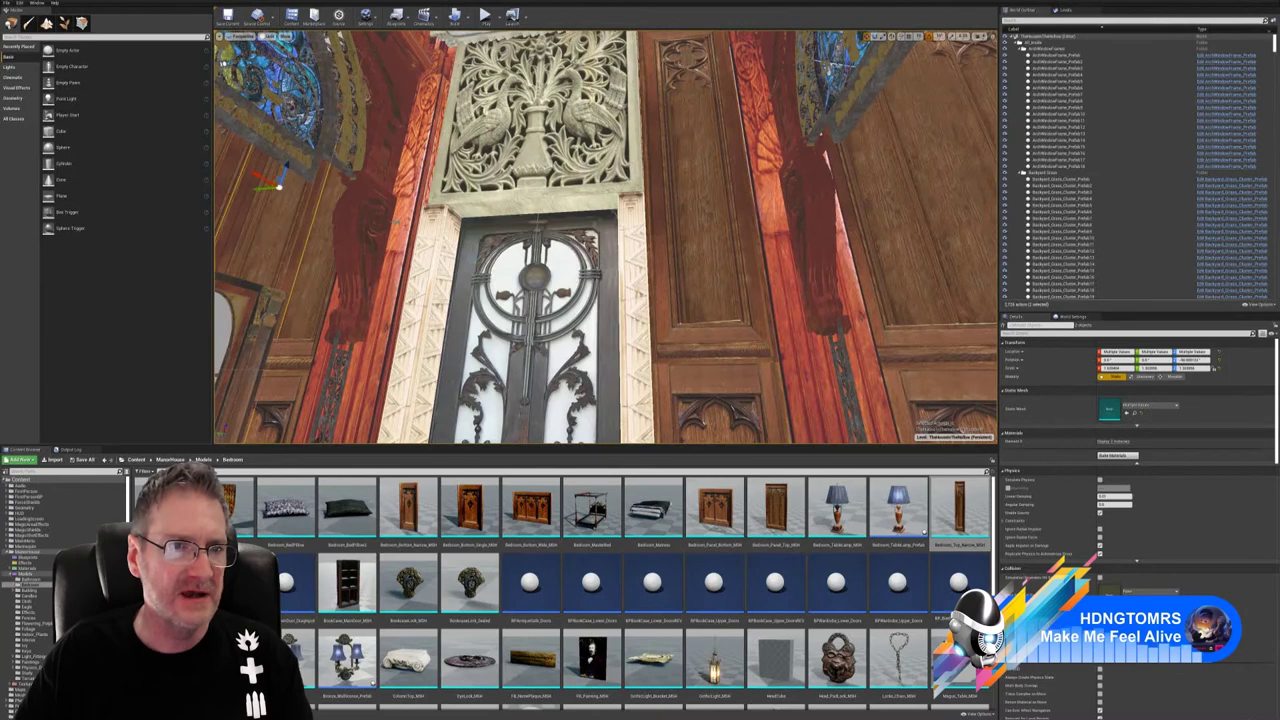
- Rotate the two narrow panel copies about the vertical axis to turn them towards the curtained window bay
right_click_drag(300, 200, 252, 228)
right_click_drag(600, 240, 530, 240)
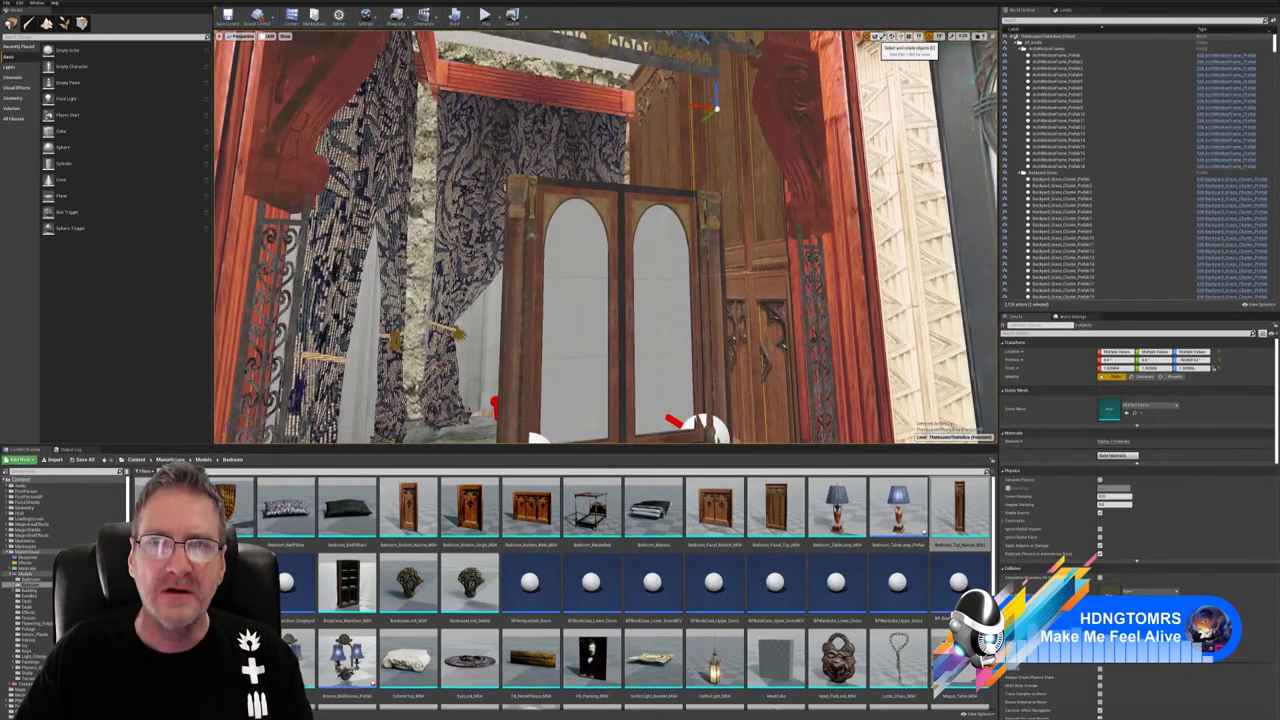
left_click(882, 37)
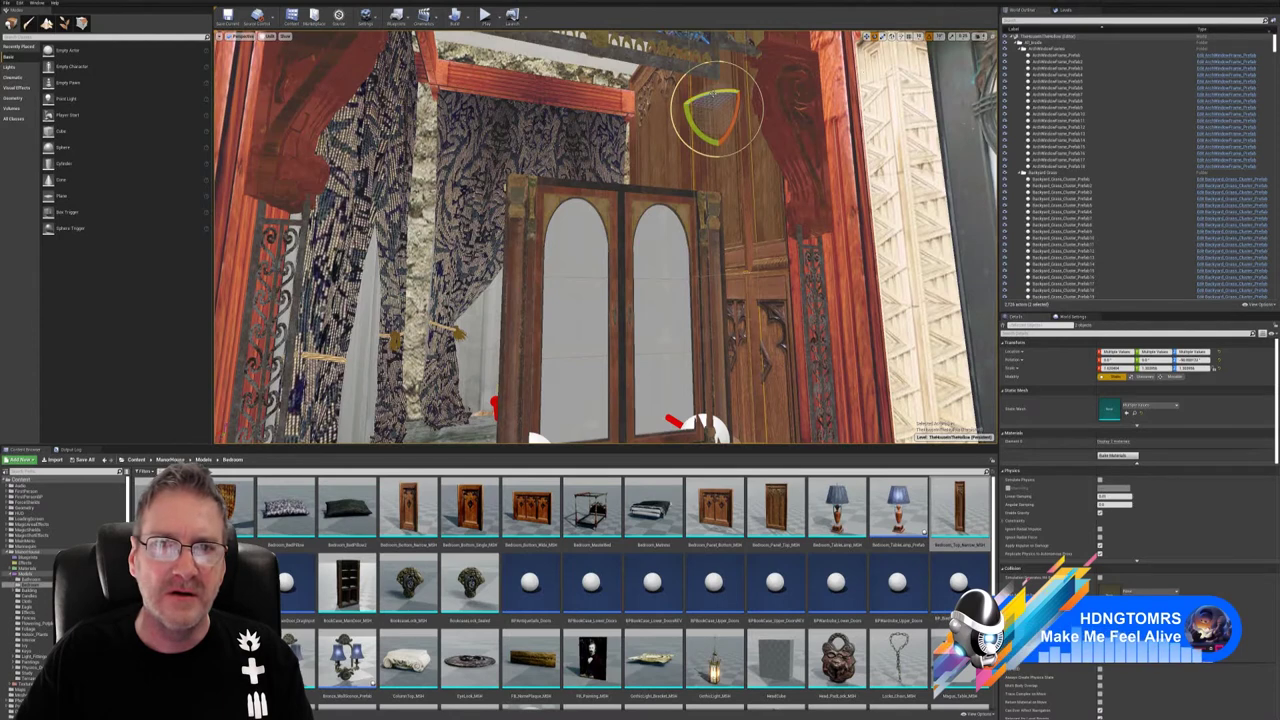
left_click_drag(713, 95, 775, 94)
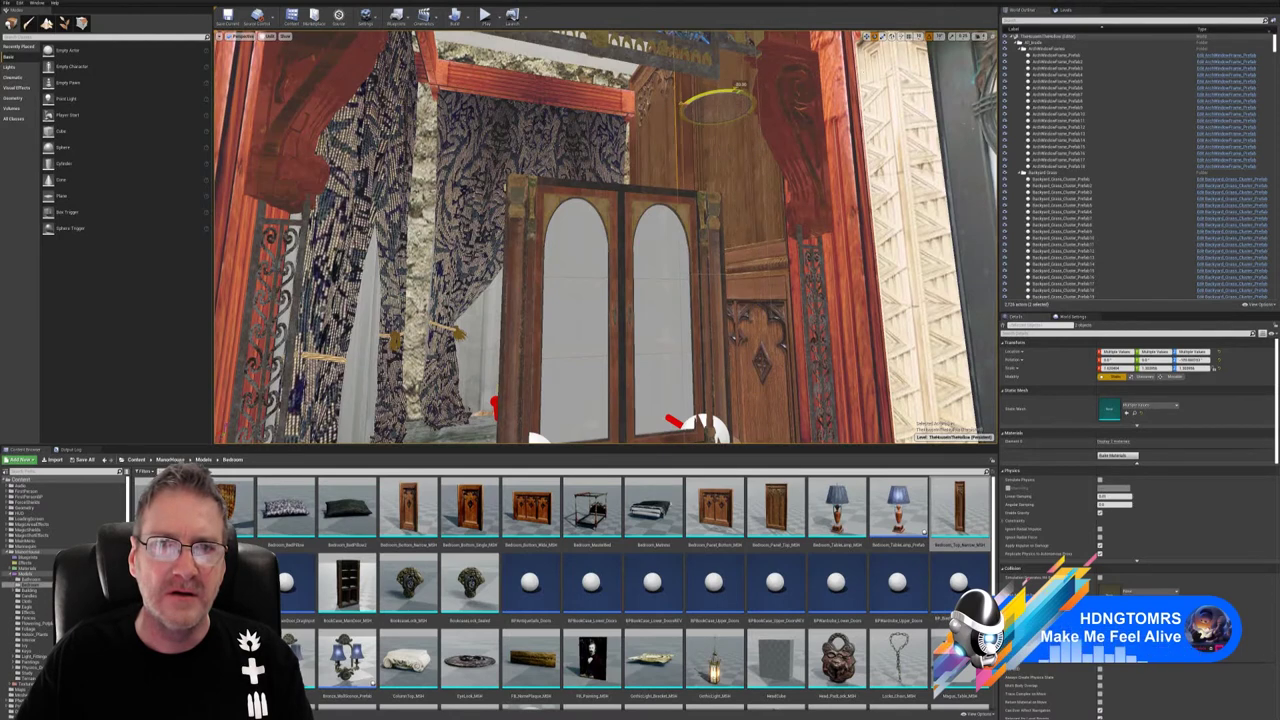
left_click_drag(749, 86, 814, 96)
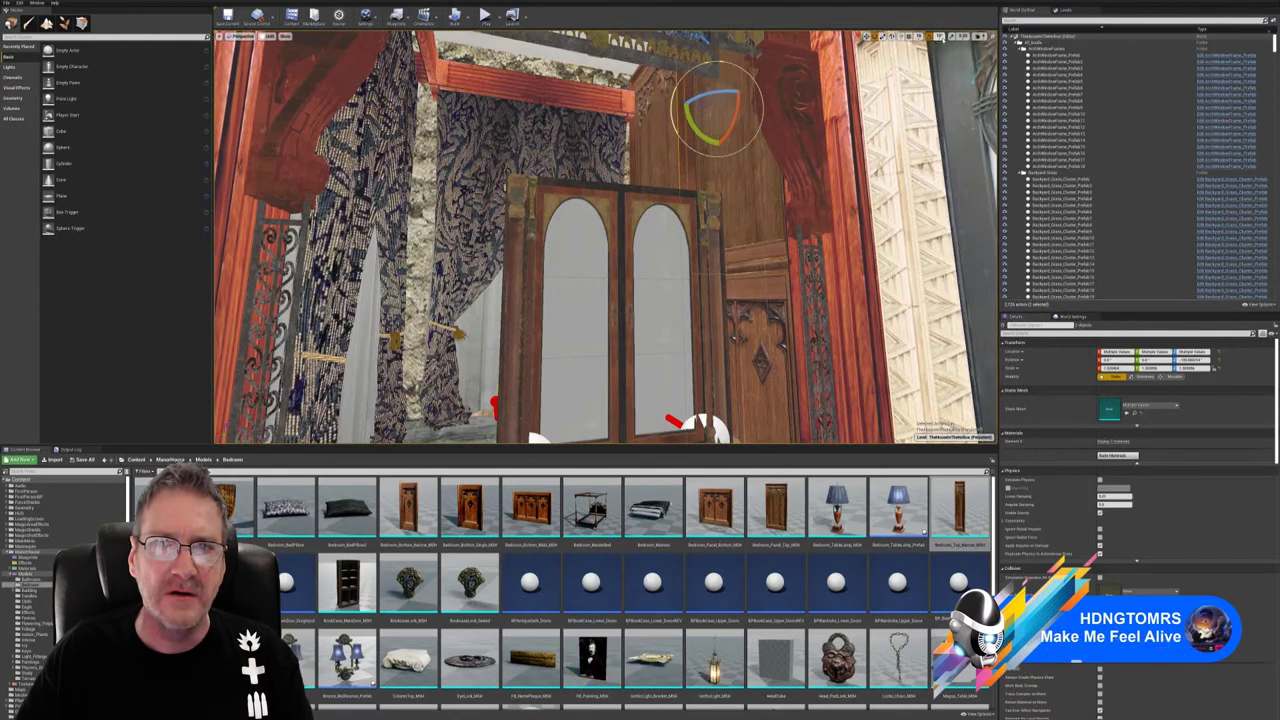
- Move the rotated narrow panels across the window bay into the bare stone gap between two curtains
key("w")
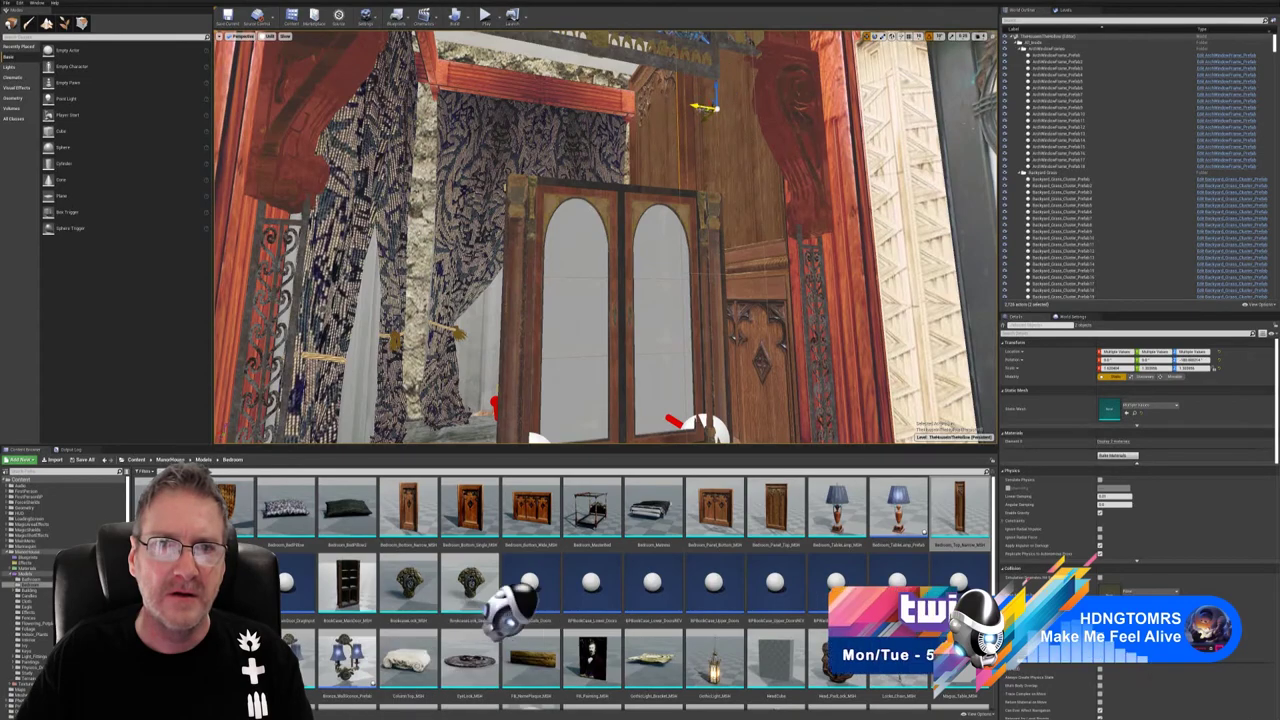
left_click_drag(699, 106, 409, 57)
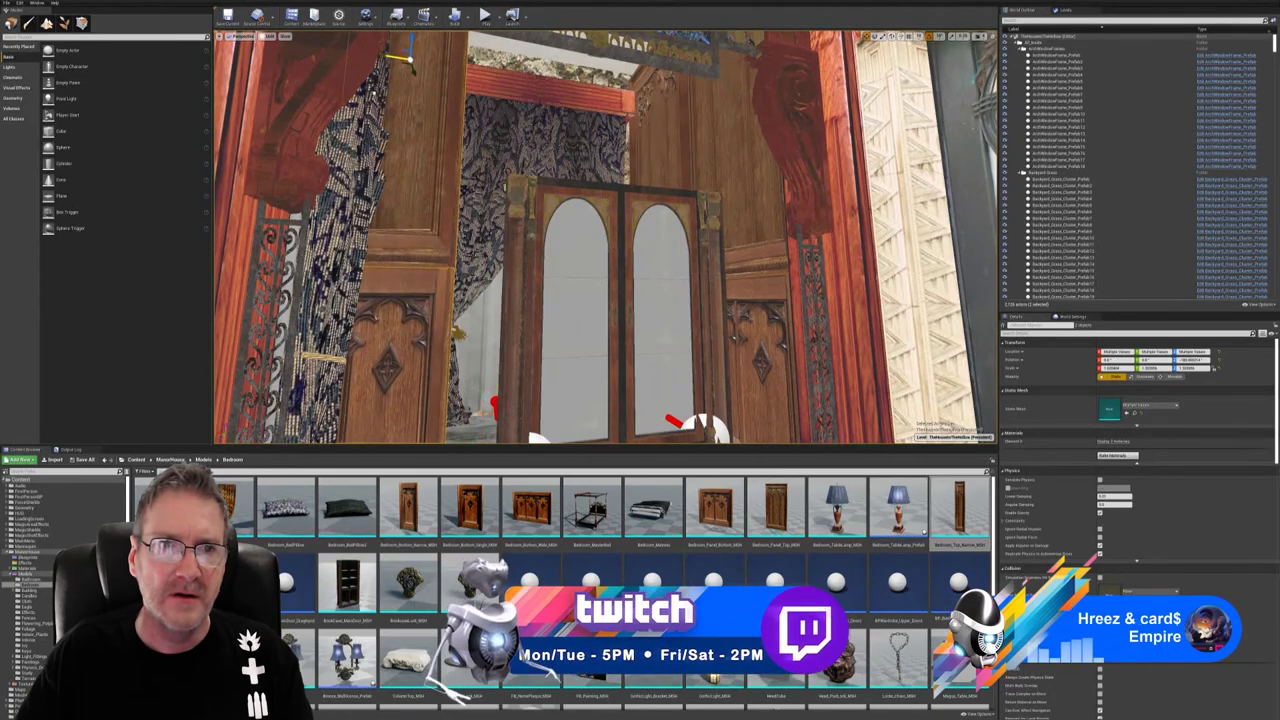
right_click_drag(410, 58, 310, 45)
left_click_drag(585, 147, 707, 173)
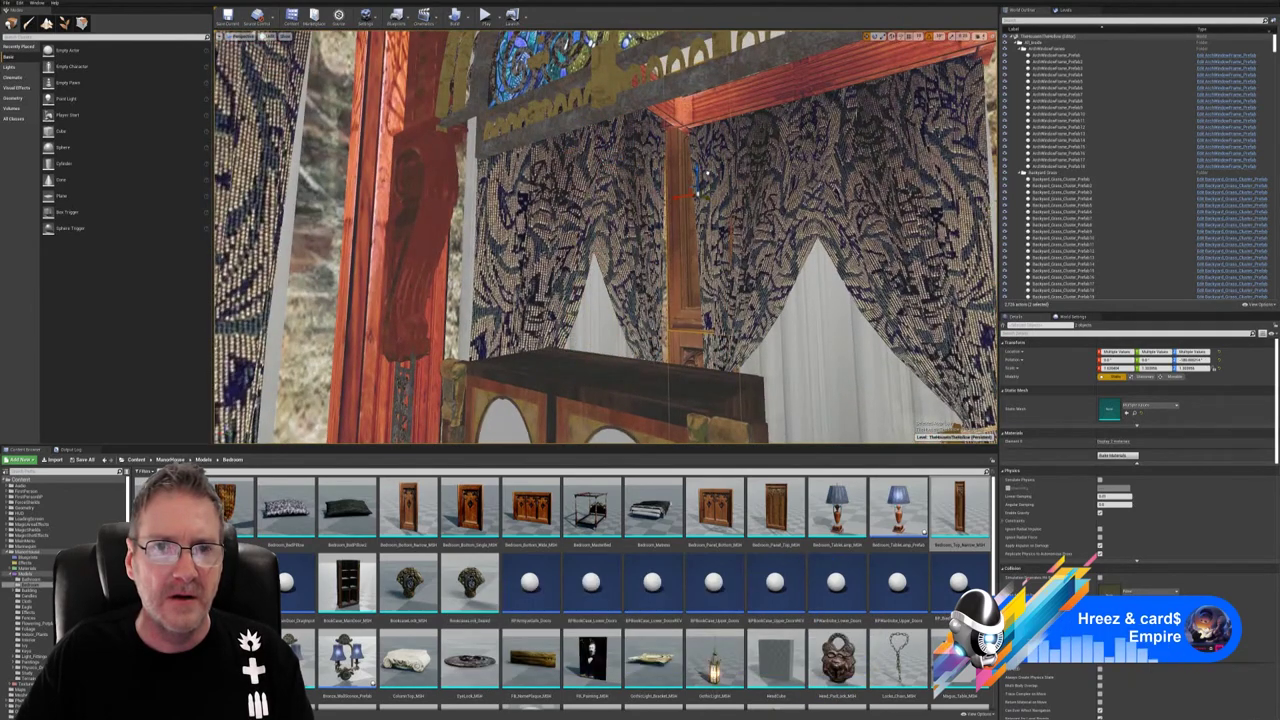
right_click_drag(700, 180, 728, 280)
right_click_drag(706, 210, 706, 198)
left_click_drag(564, 162, 552, 165)
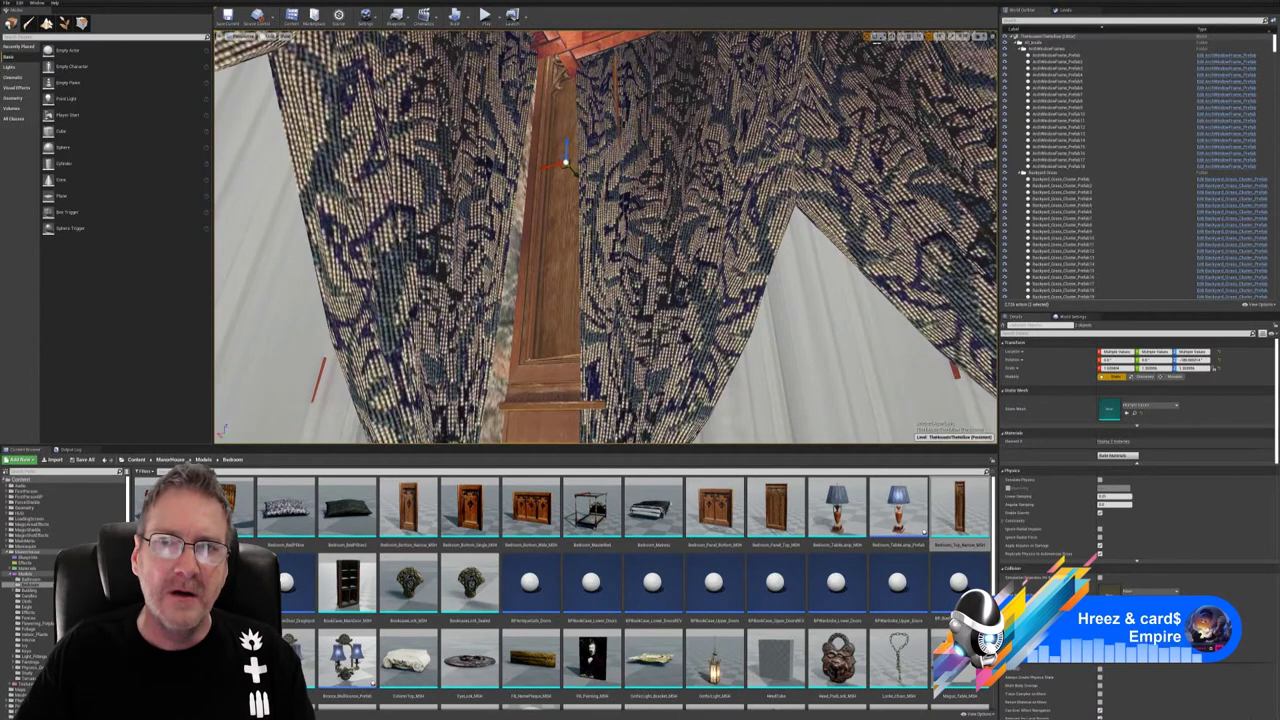
- Scale the narrow panels wider and reposition them within the stone gap between the curtains
left_click(883, 37)
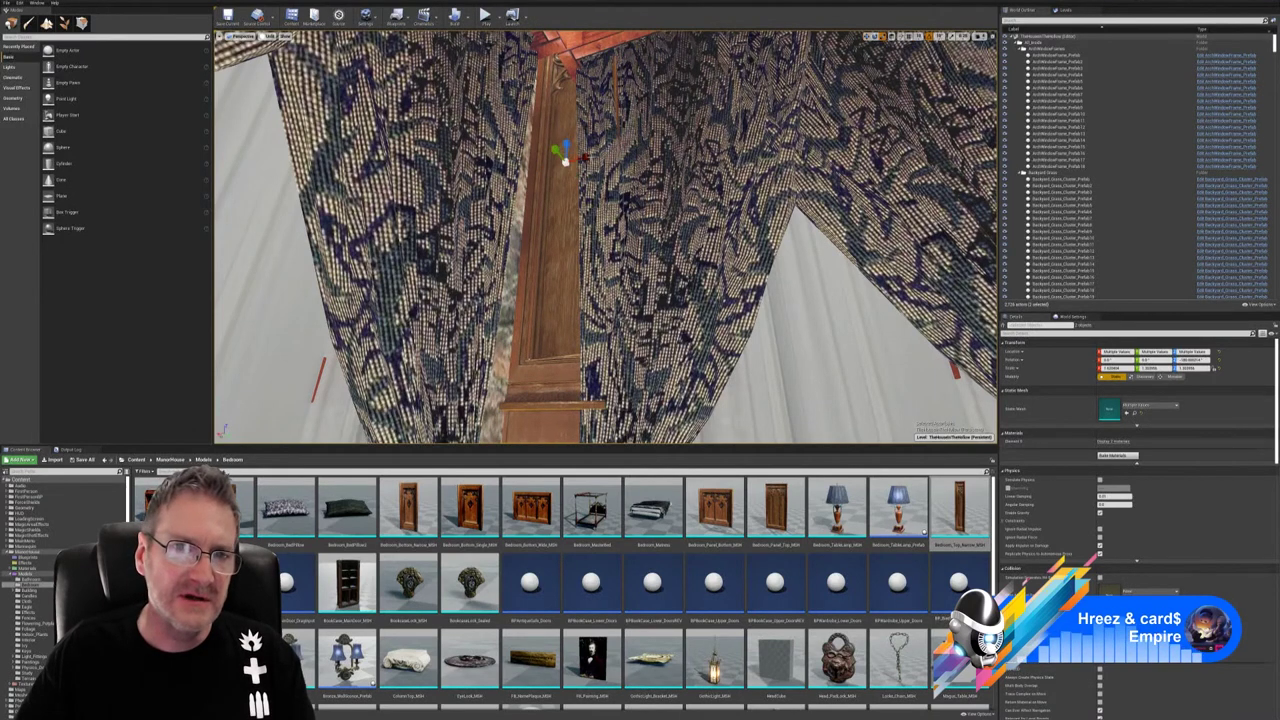
left_click_drag(583, 158, 568, 160)
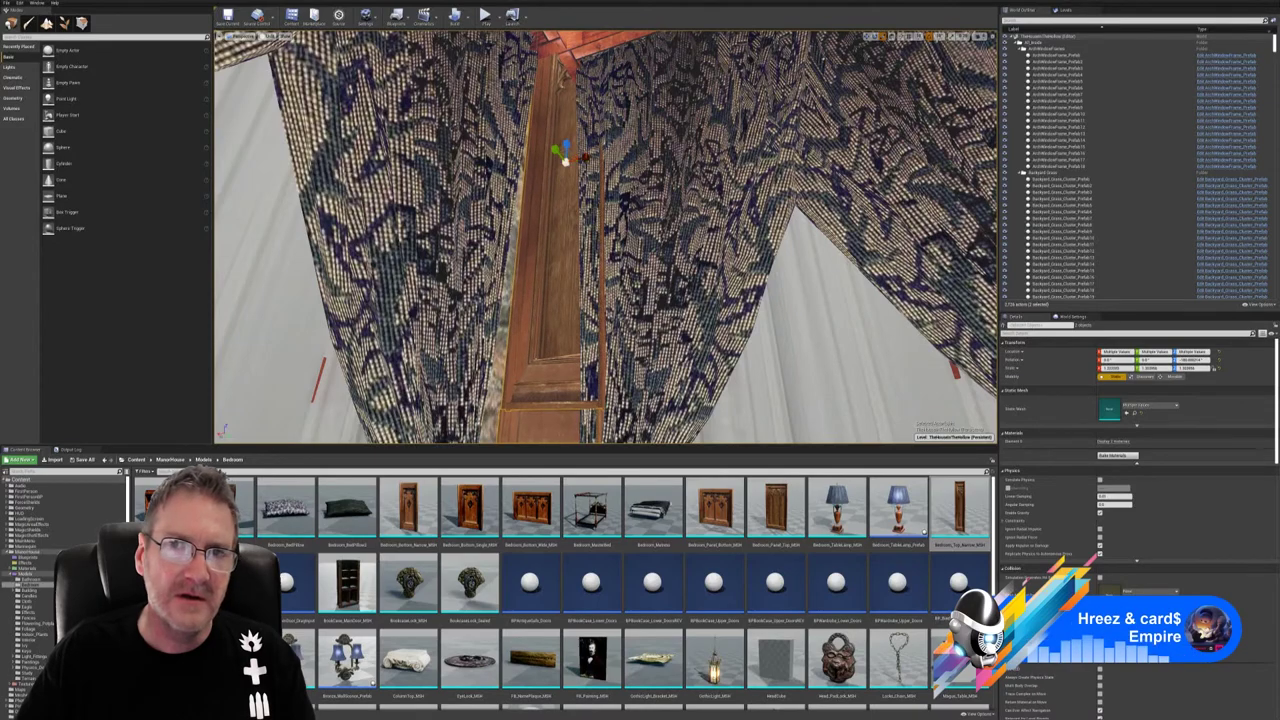
left_click(868, 37)
right_click_drag(640, 200, 590, 190)
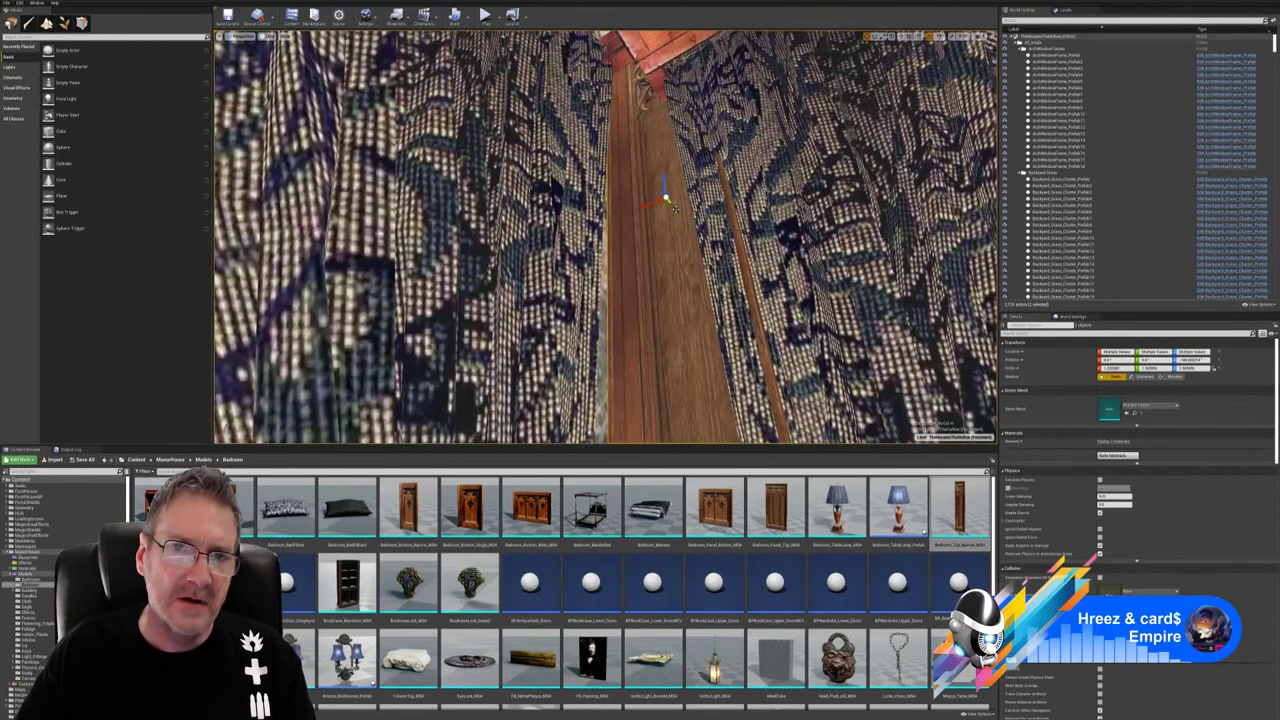
left_click_drag(676, 208, 693, 227)
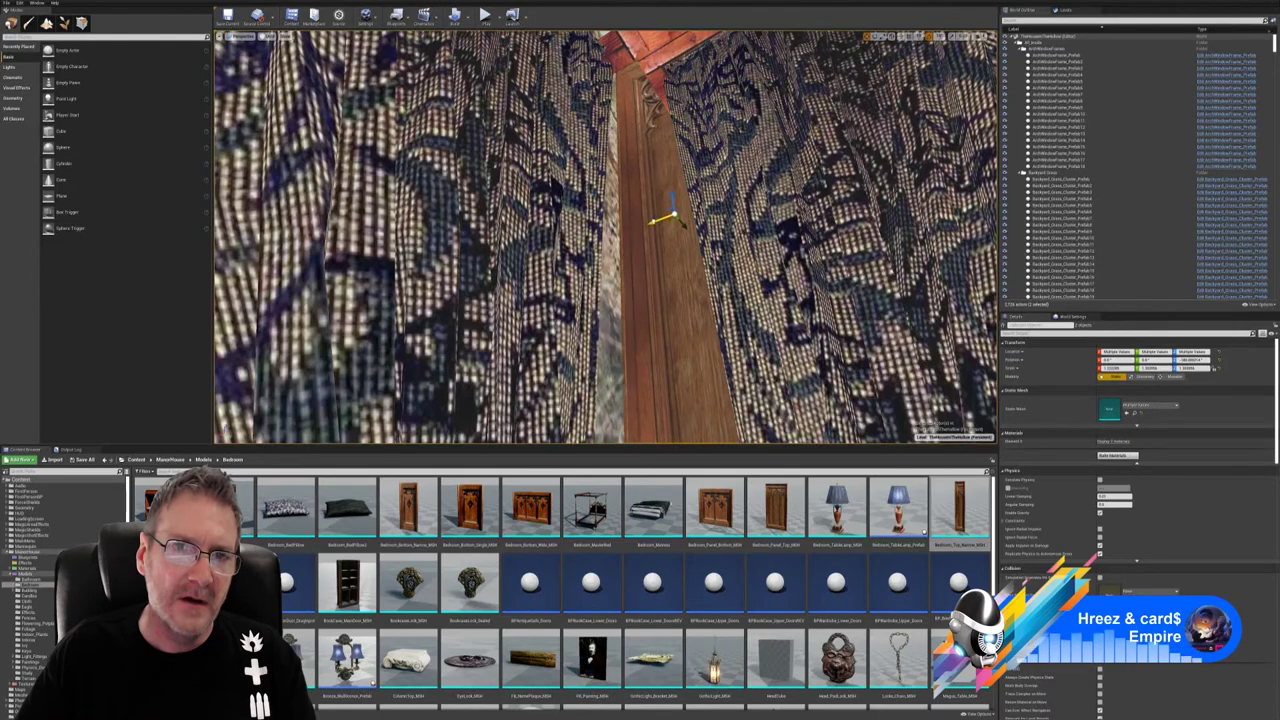
right_click_drag(676, 264, 724, 294)
- Duplicate the narrow panels in the curtain gap and shift the copies sideways over the remaining bare stone
mouse_move(581, 250)
right_mouse_down()
mouse_move(570, 262)
mouse_move(455, 245)
mouse_move(600, 230)
mouse_move(590, 268)
right_mouse_up()
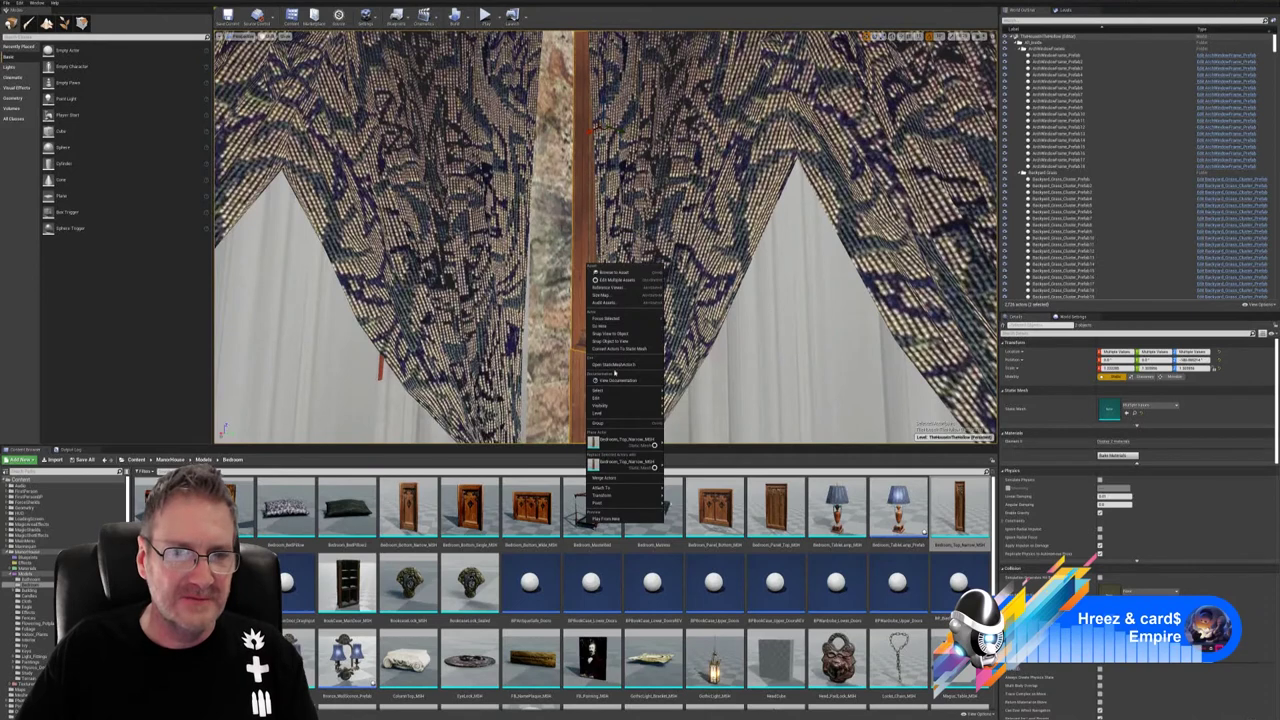
mouse_move(630, 404)
left_click(700, 428)
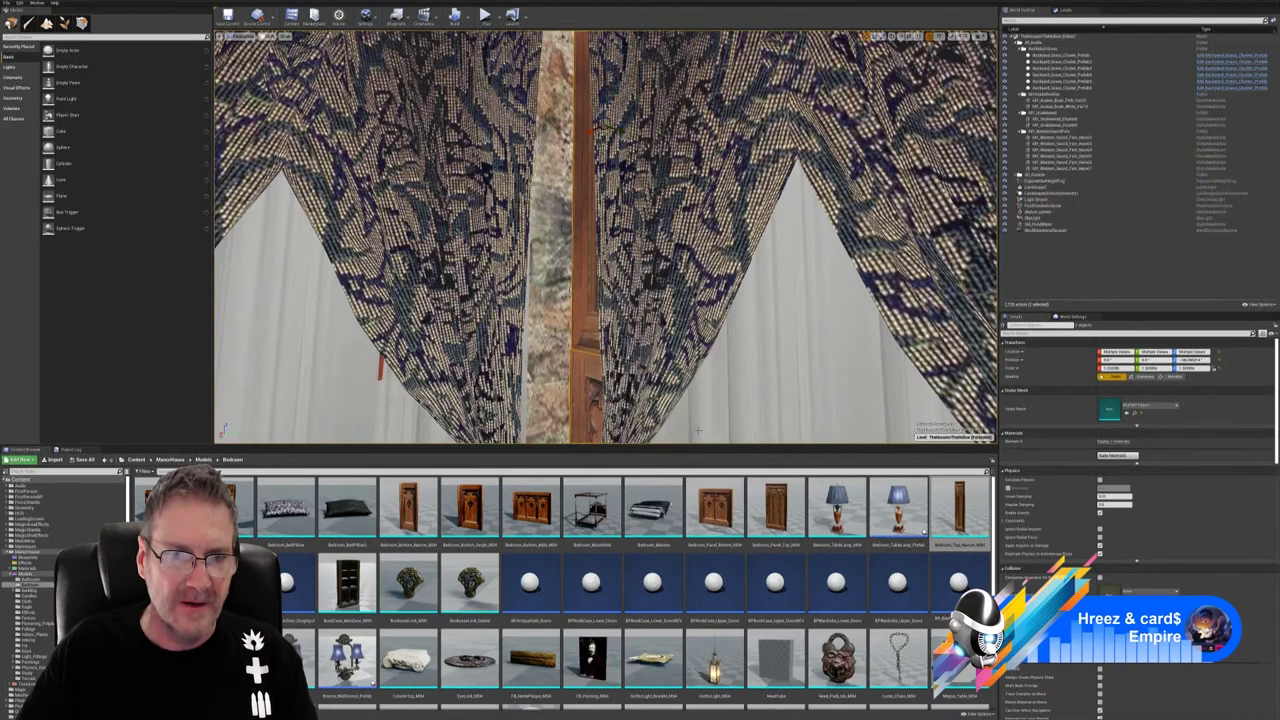
left_click_drag(590, 131, 571, 125)
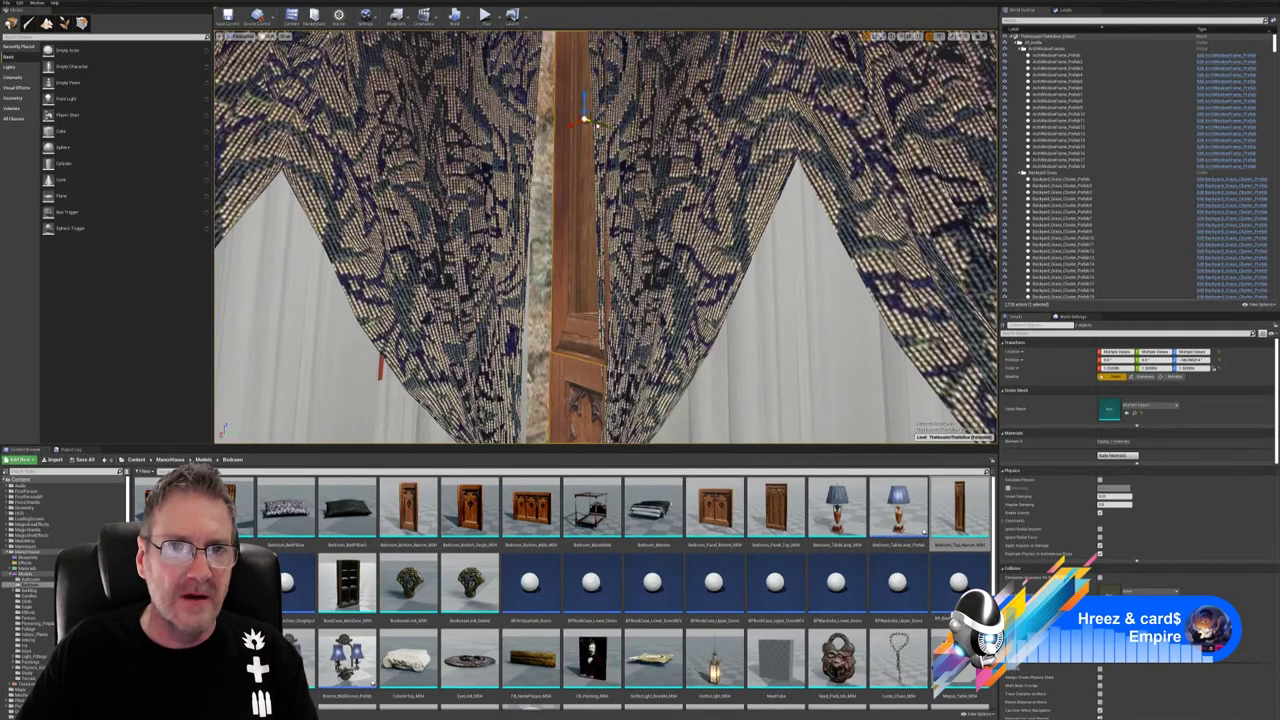
- Rotate the new narrow panel copies about the vertical axis and slide them against the neighbouring curtain to cover the stone
left_click(879, 37)
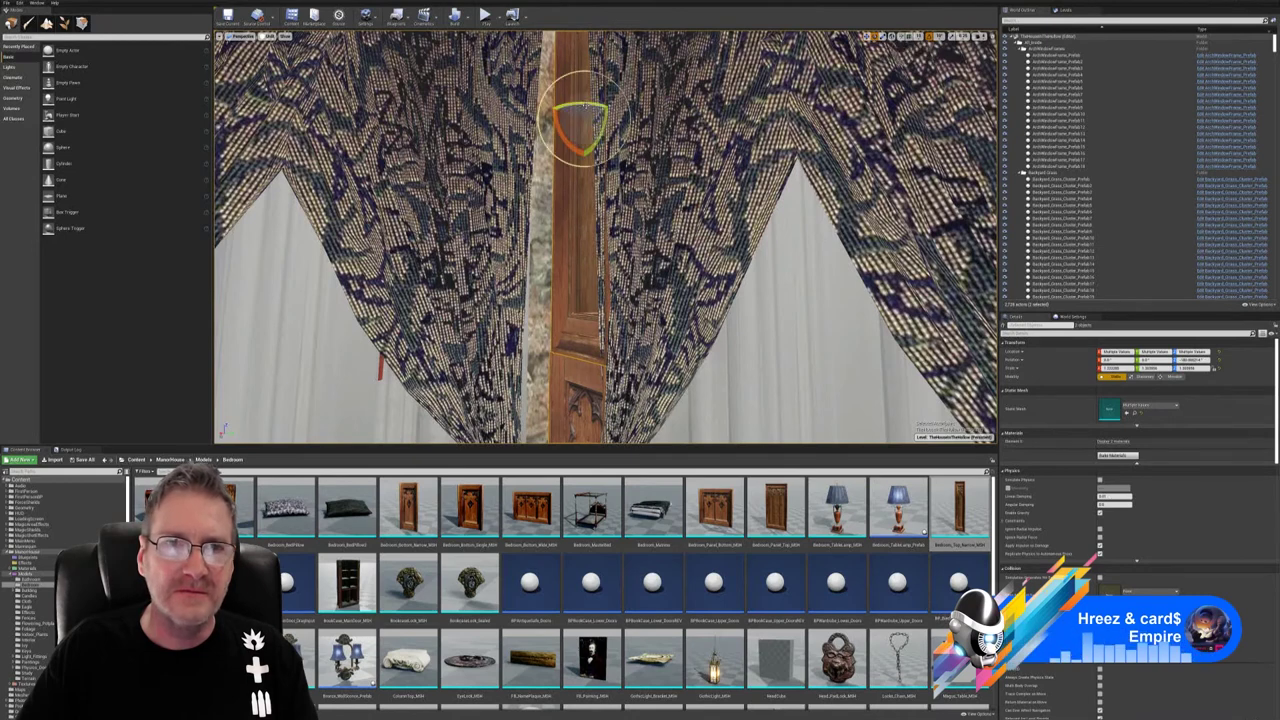
left_click_drag(582, 103, 549, 113)
left_click(868, 37)
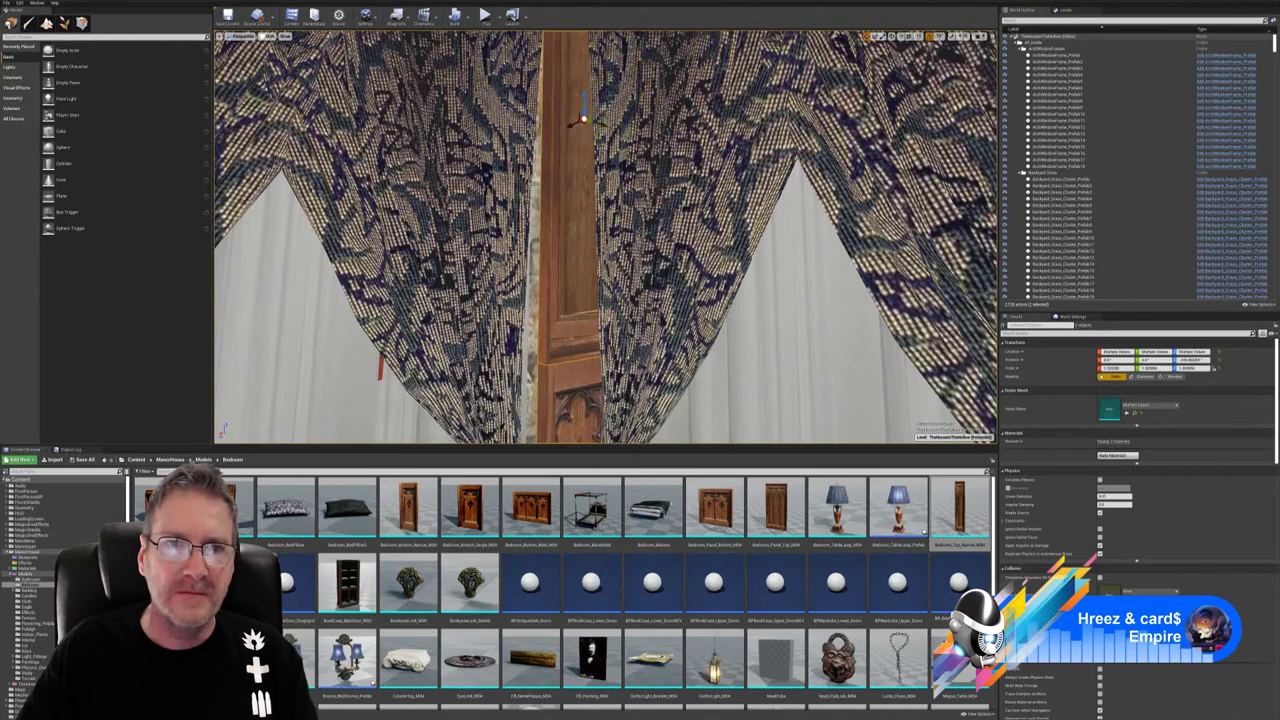
right_click_drag(760, 150, 669, 142)
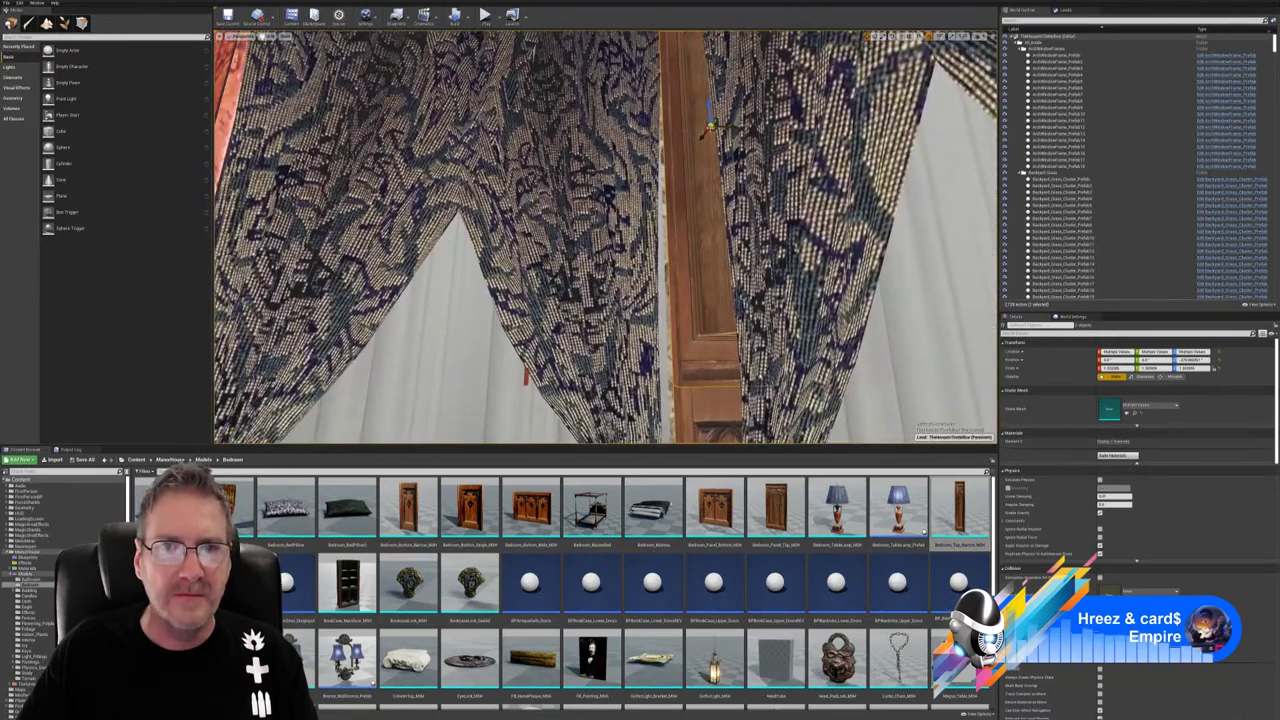
left_click_drag(708, 131, 672, 149)
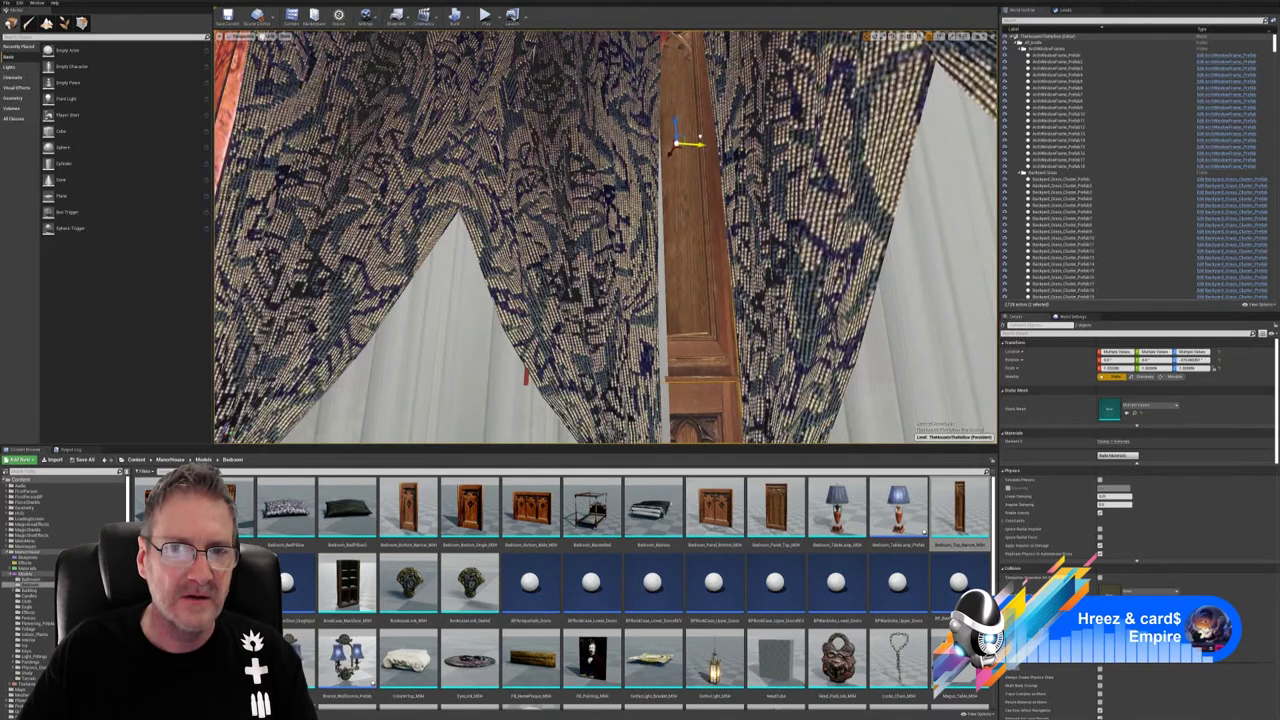
right_click_drag(708, 173, 702, 315)
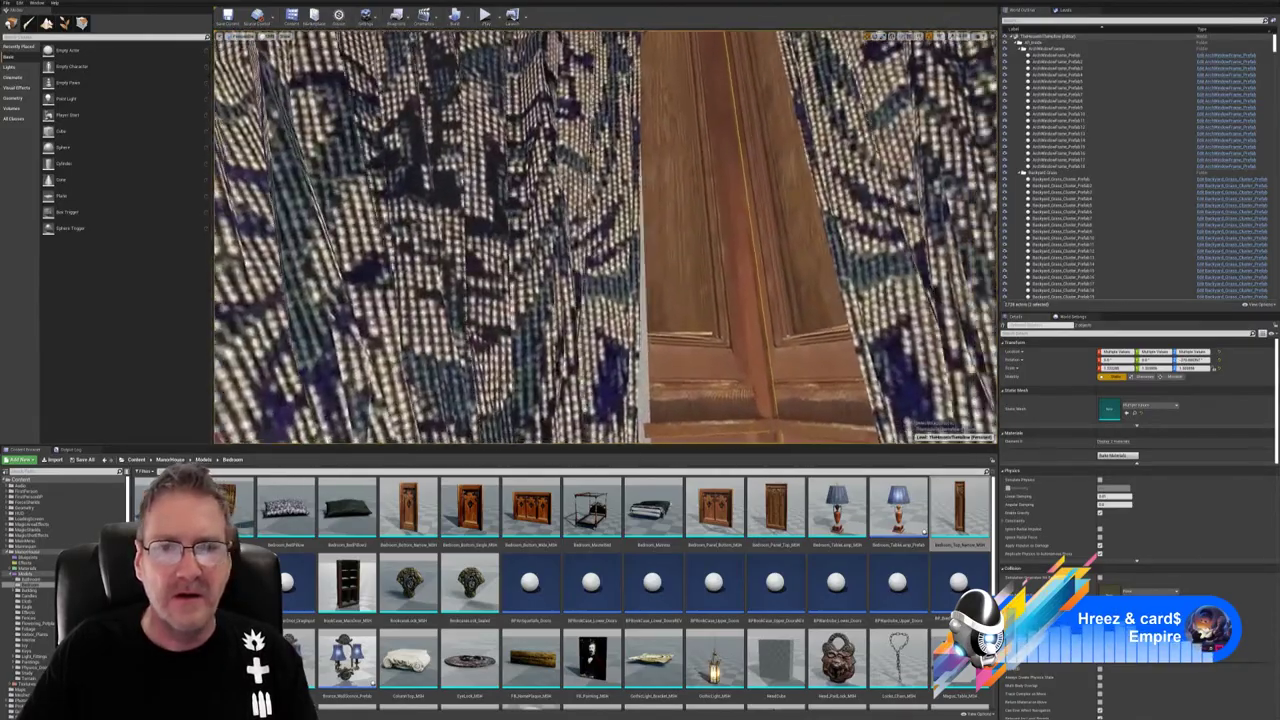
- Duplicate the upper and lower narrow panels between the window bay curtains and move the copies to the stone gap beside the panelled wall
right_click_drag(634, 240, 610, 358)
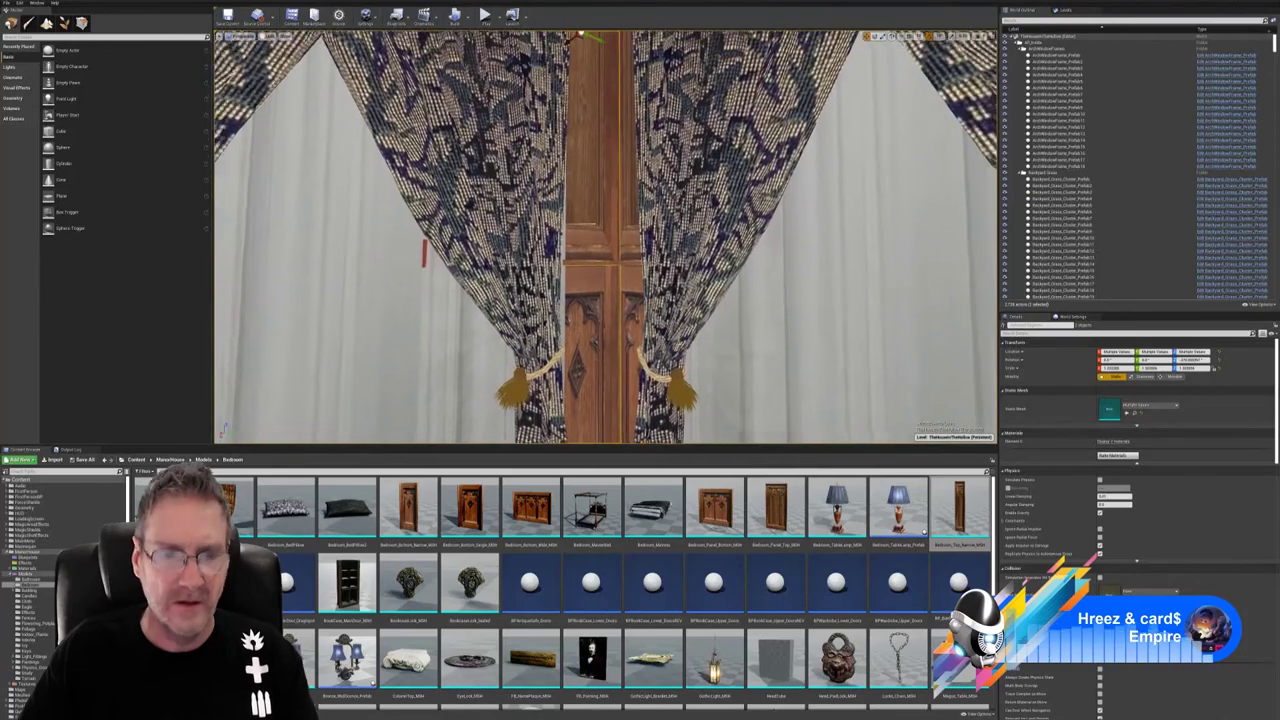
key("Escape")
right_click_drag(610, 358, 606, 240)
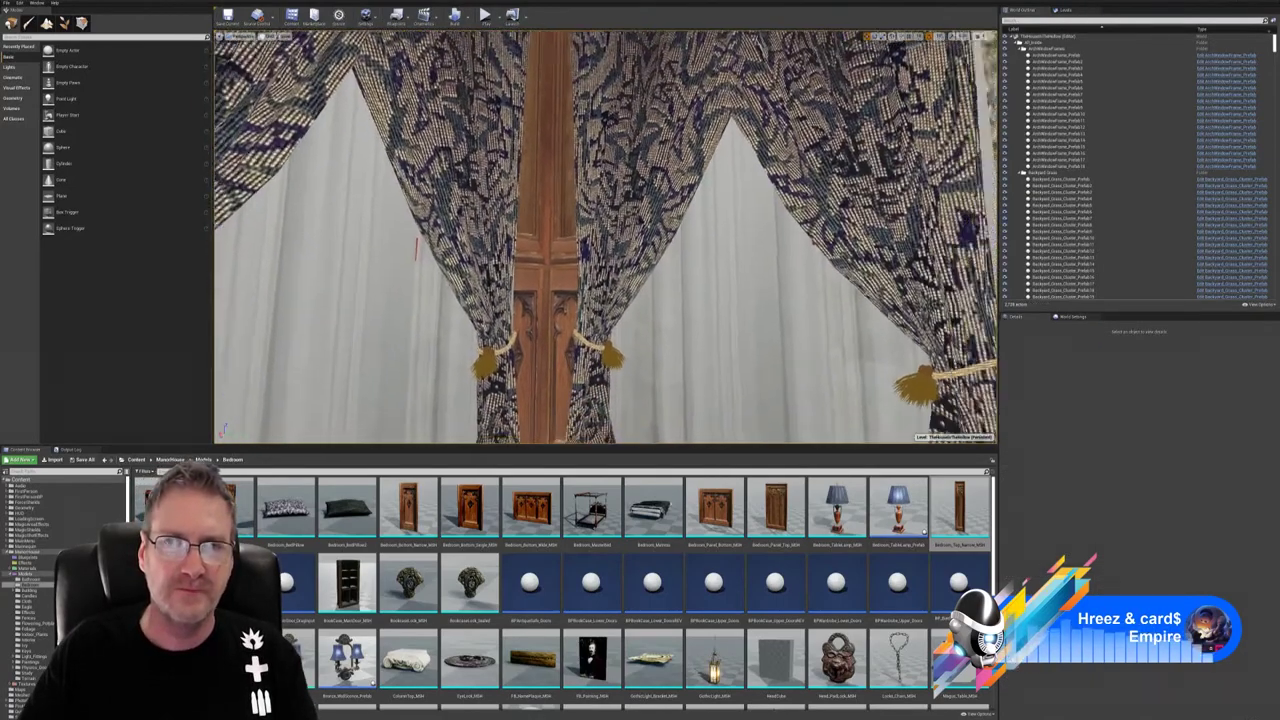
right_click_drag(682, 130, 700, 130)
mouse_move(640, 240)
right_mouse_down()
mouse_move(703, 201)
mouse_move(695, 273)
mouse_move(651, 275)
mouse_move(661, 247)
right_mouse_up()
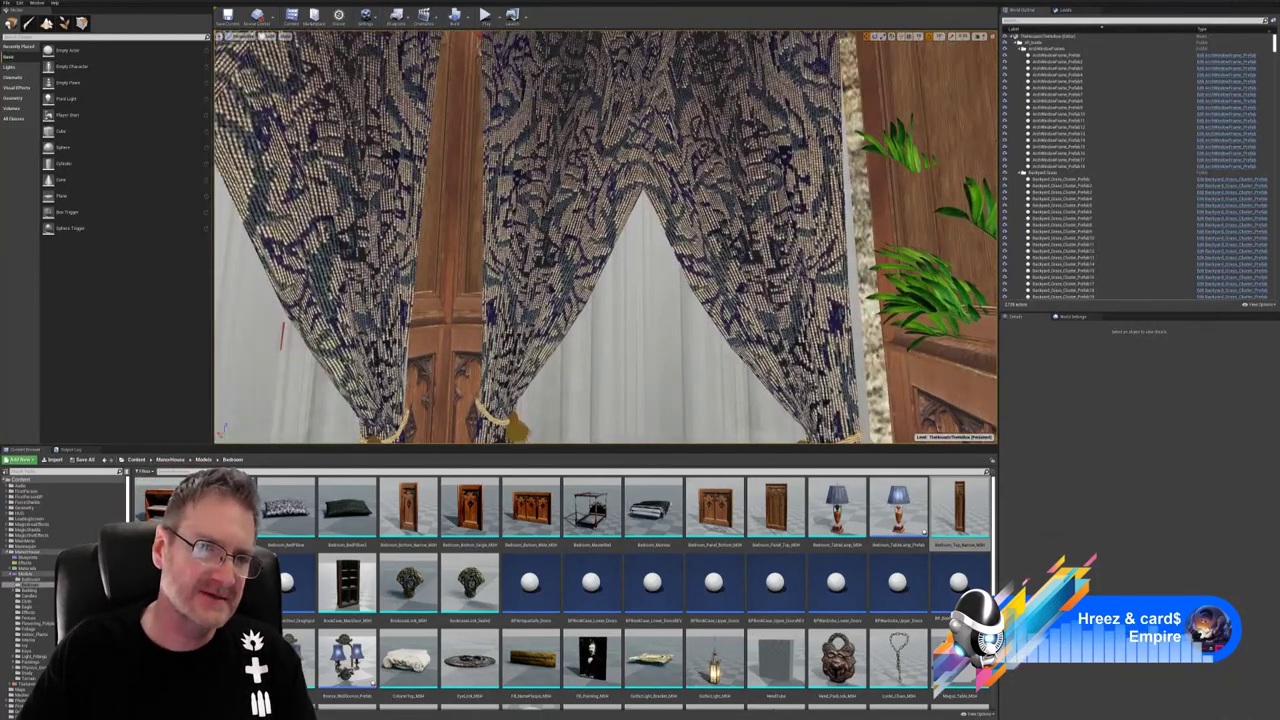
left_click(445, 372)
left_click(477, 262, "ctrl")
right_click(477, 262)
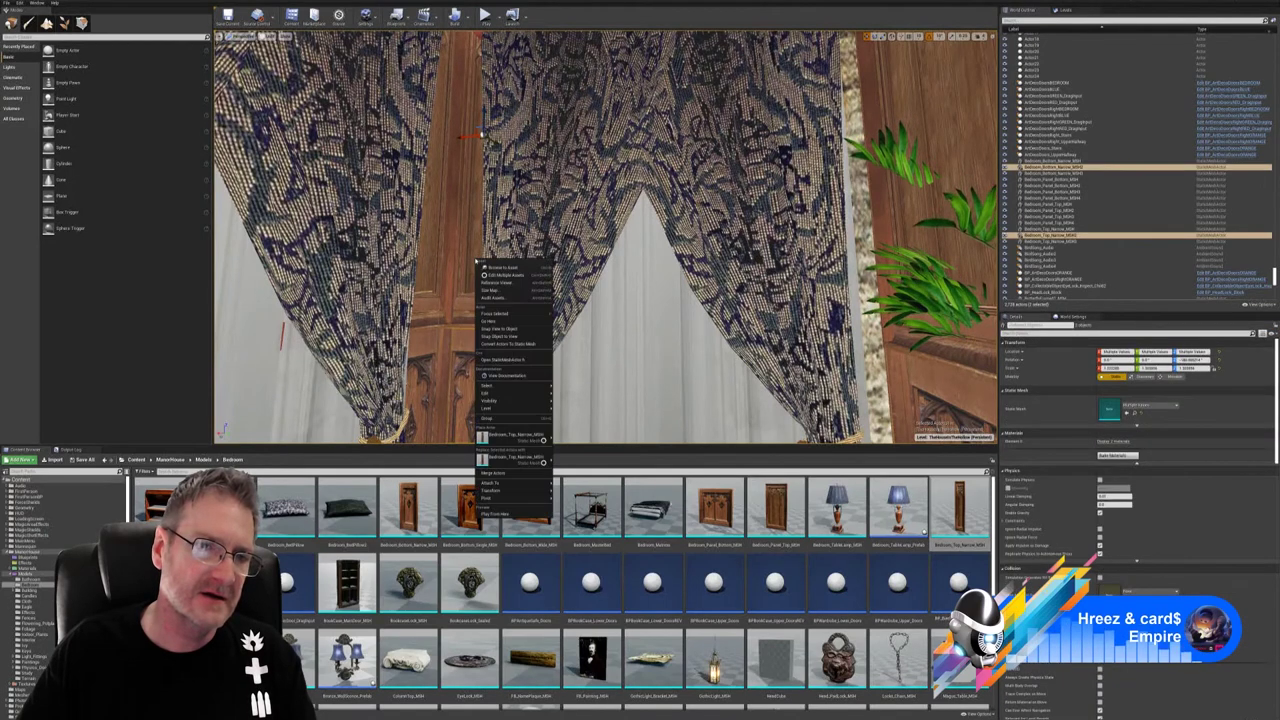
mouse_move(500, 393)
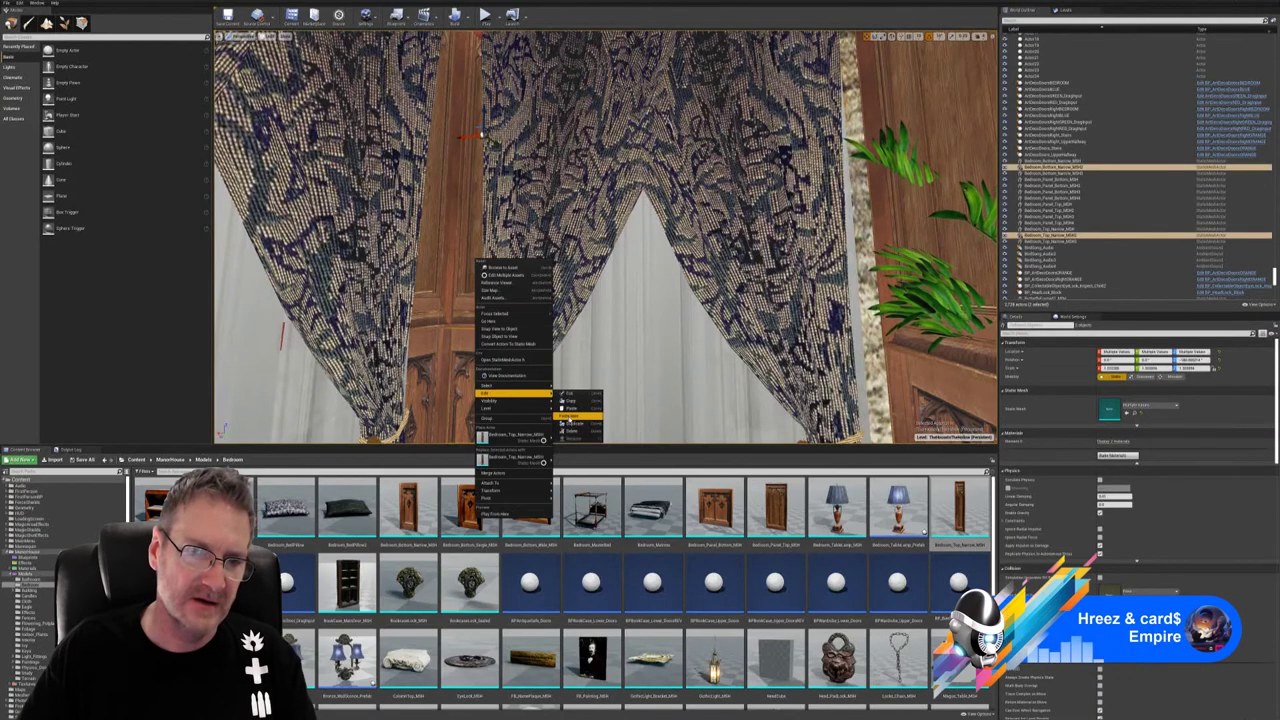
left_click(575, 424)
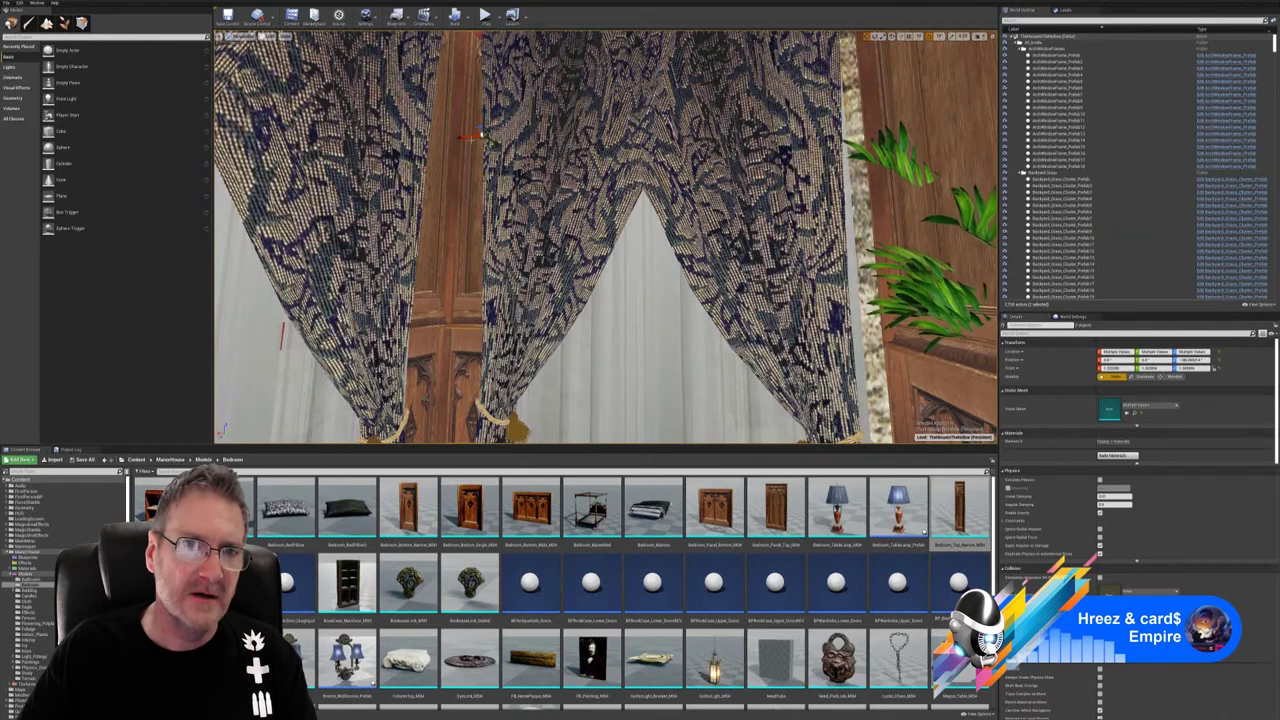
left_click_drag(470, 136, 830, 86)
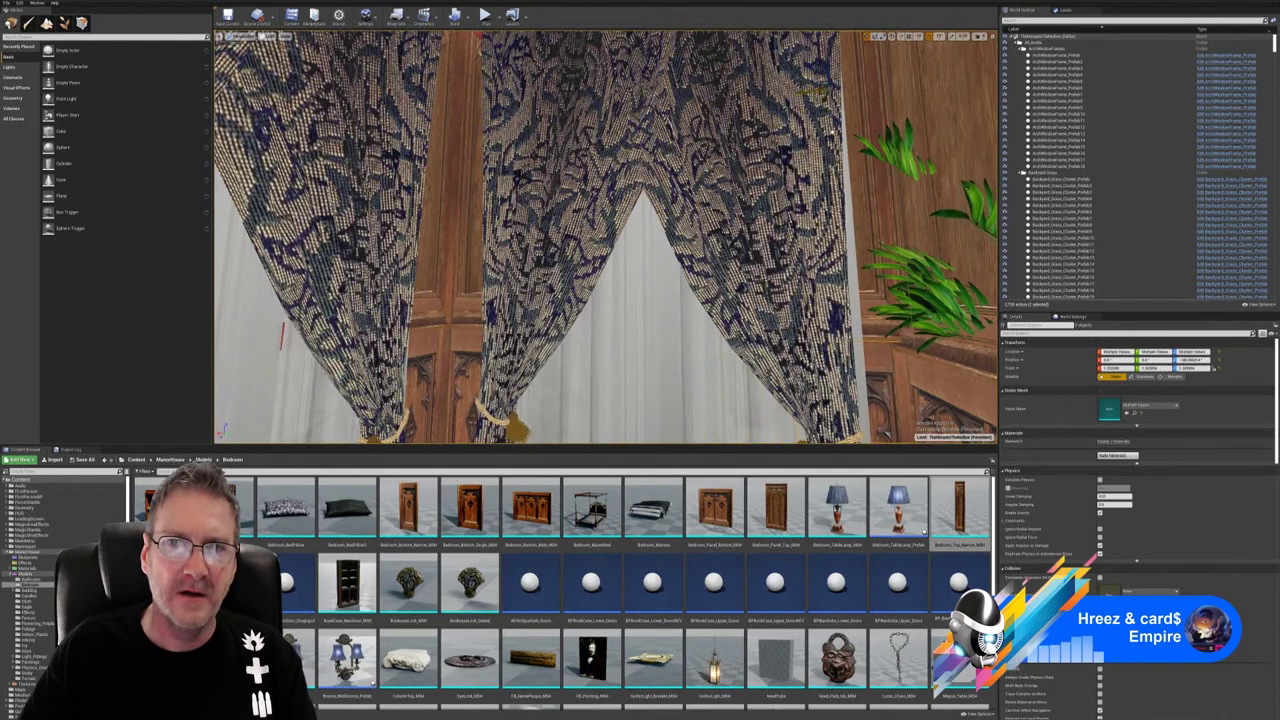
- Scale the new narrow panel copies wider and reposition them to fill the gap between the curtain and the panelled wall
left_click(882, 37)
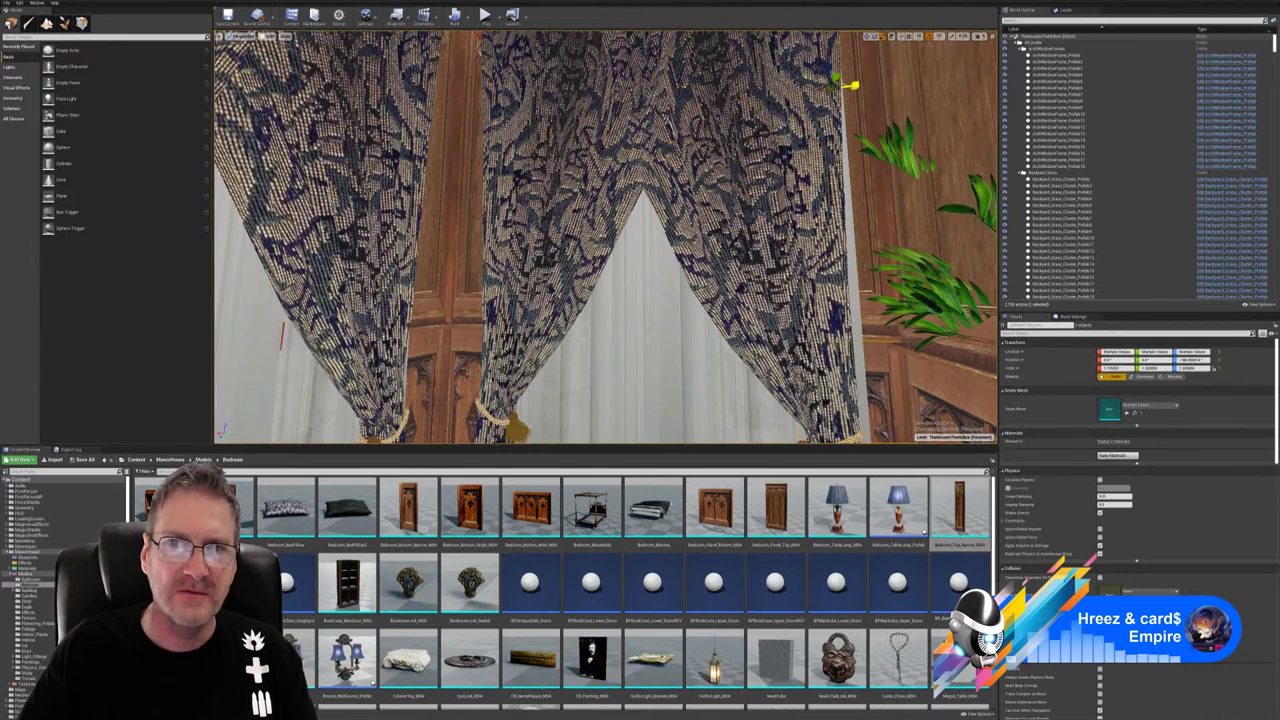
left_click(868, 37)
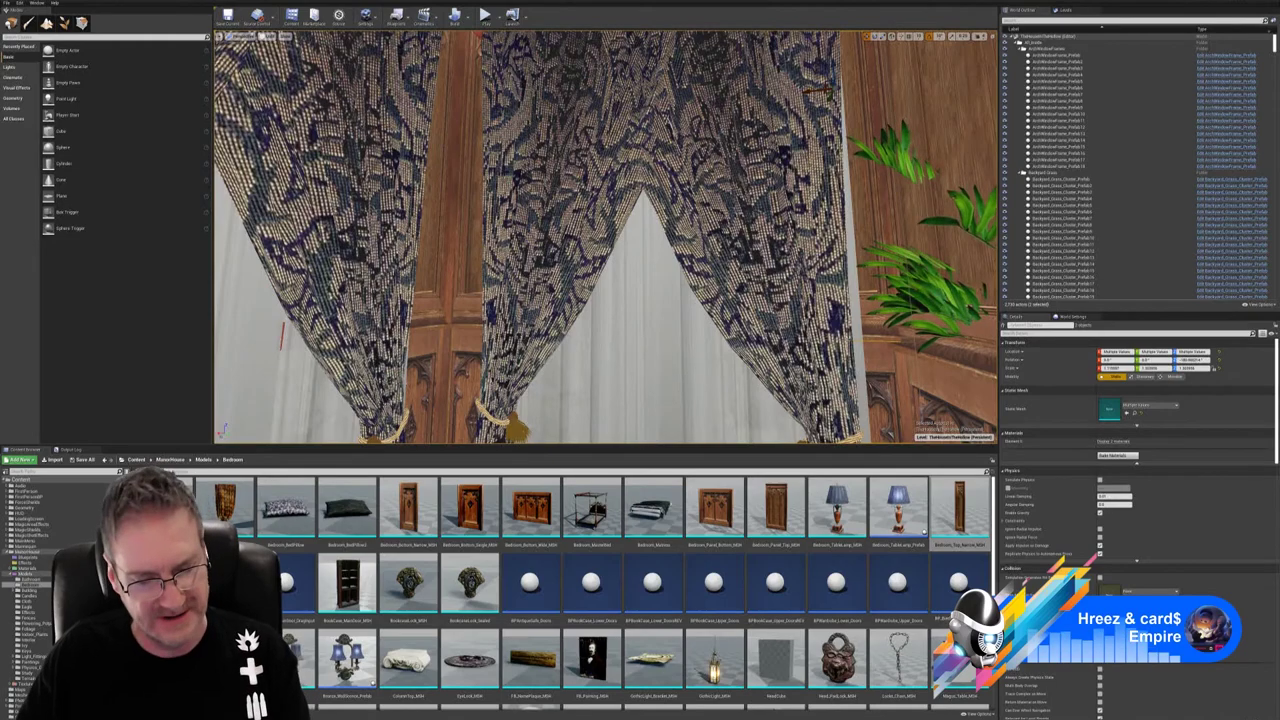
key("Escape")
right_click_drag(606, 237, 600, 210)
right_click_drag(605, 115, 574, 143)
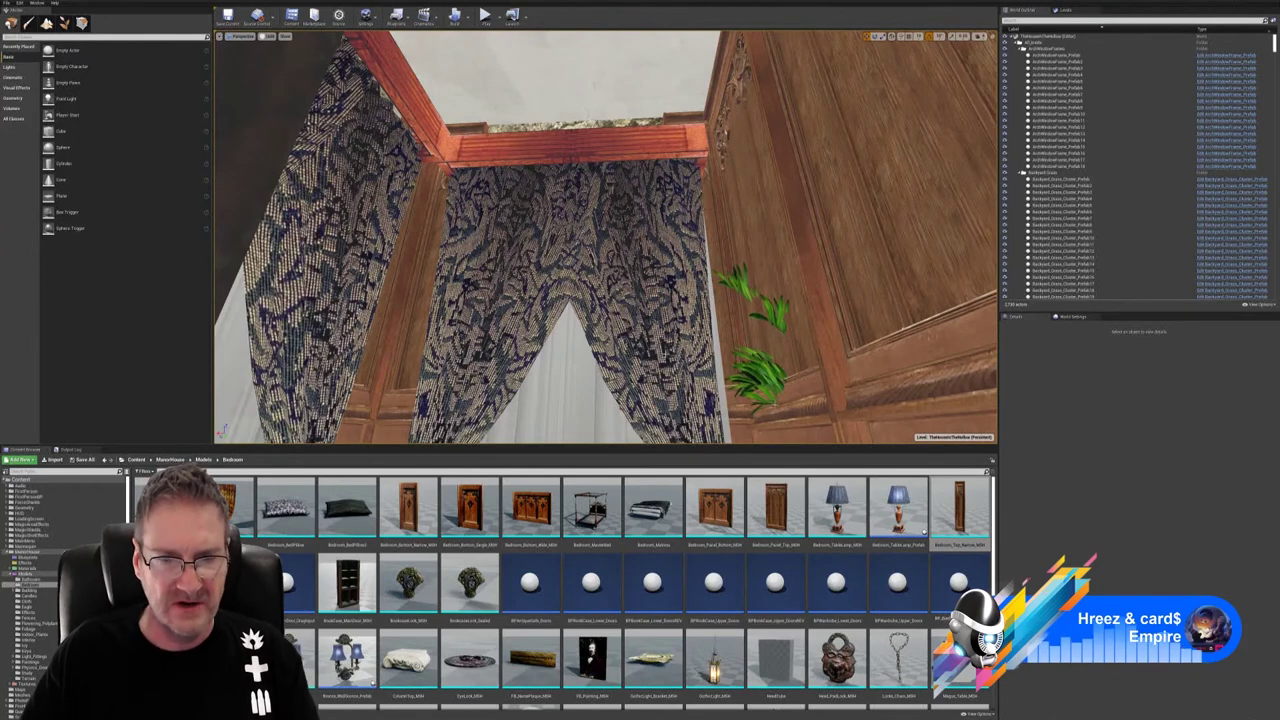
- Duplicate the upper and lower narrow panels at the curtain's edge and move the copies out over the adjoining wide wall panels
right_click_drag(660, 270, 612, 325)
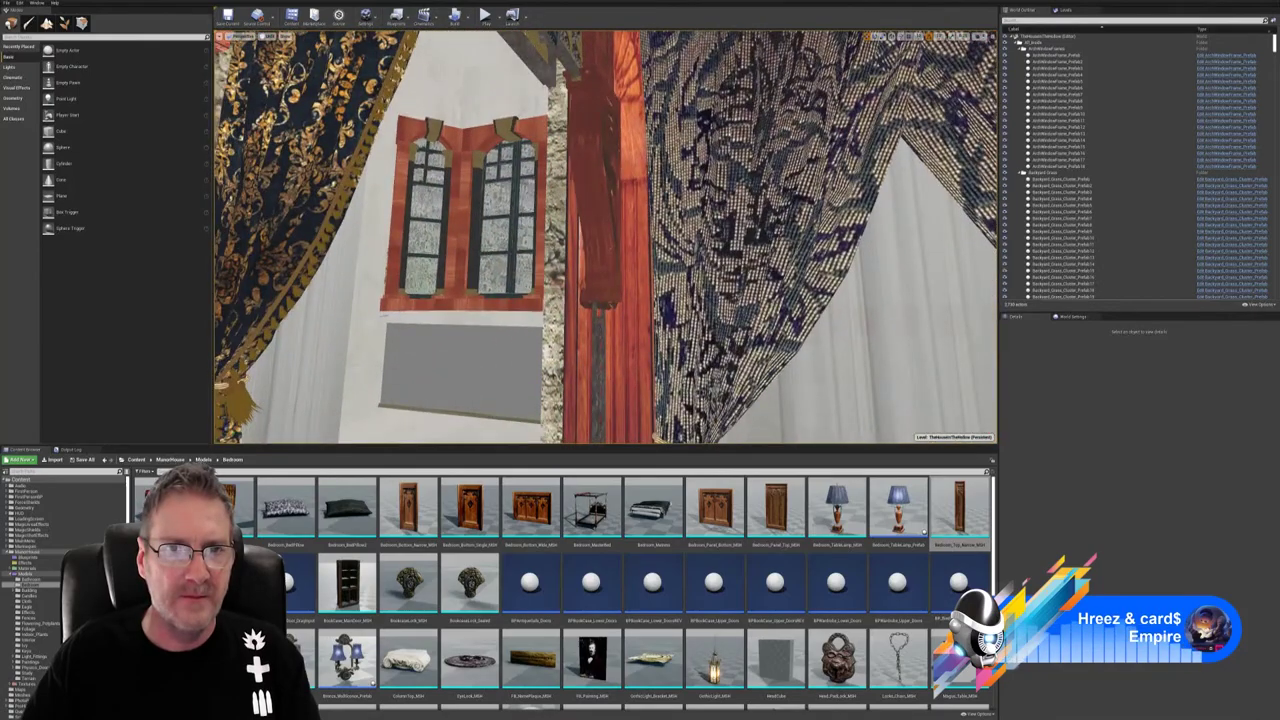
right_click_drag(605, 237, 990, 240)
key("w")
key("w")
left_click(853, 228)
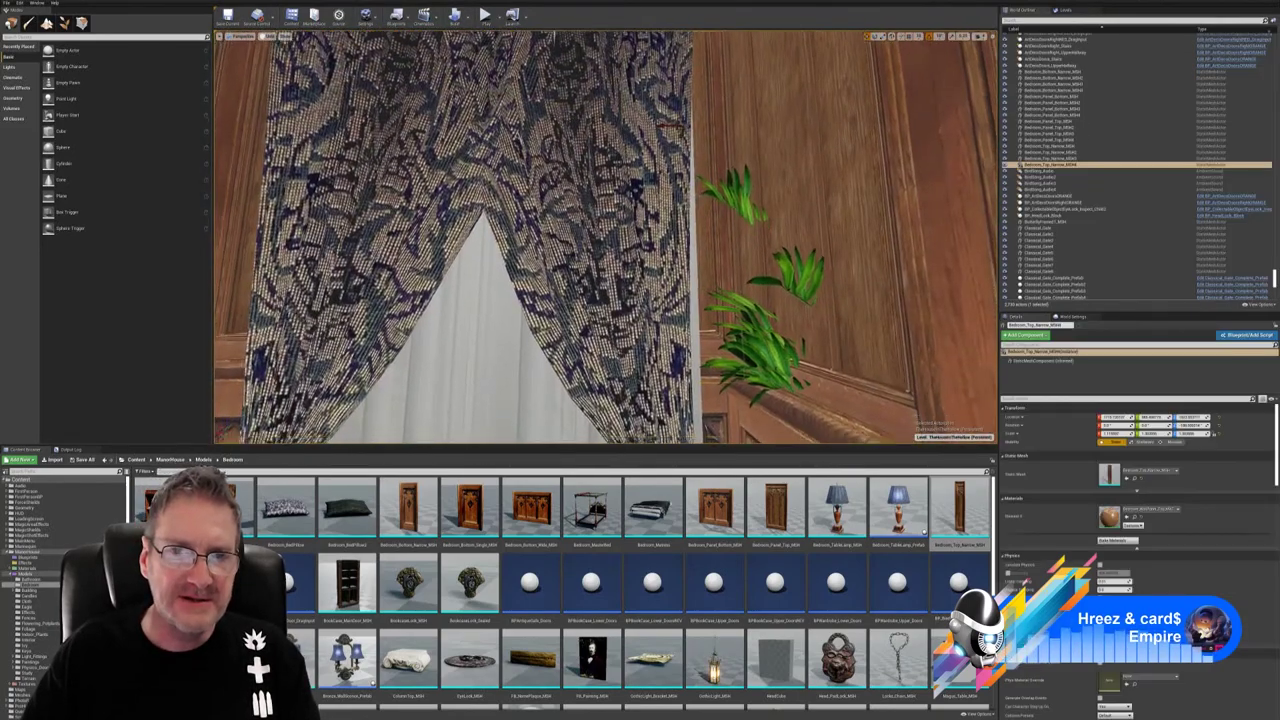
right_click_drag(853, 228, 860, 280)
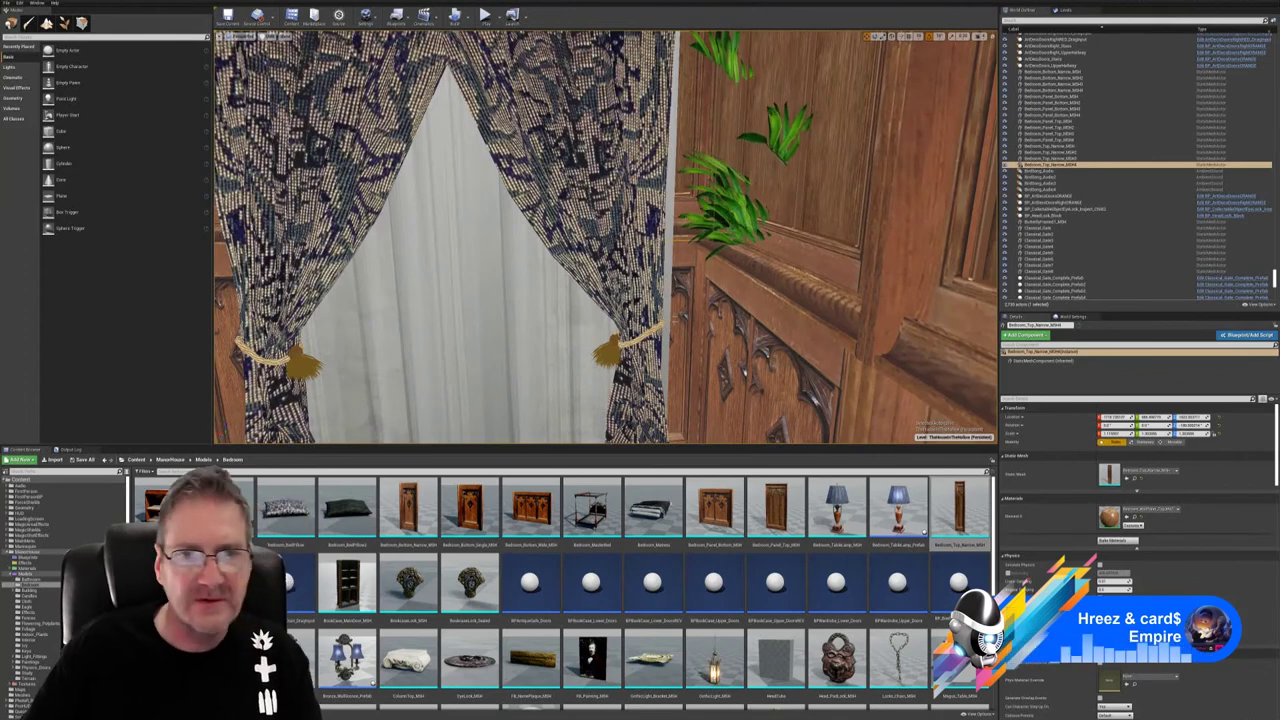
left_click(682, 318, "ctrl")
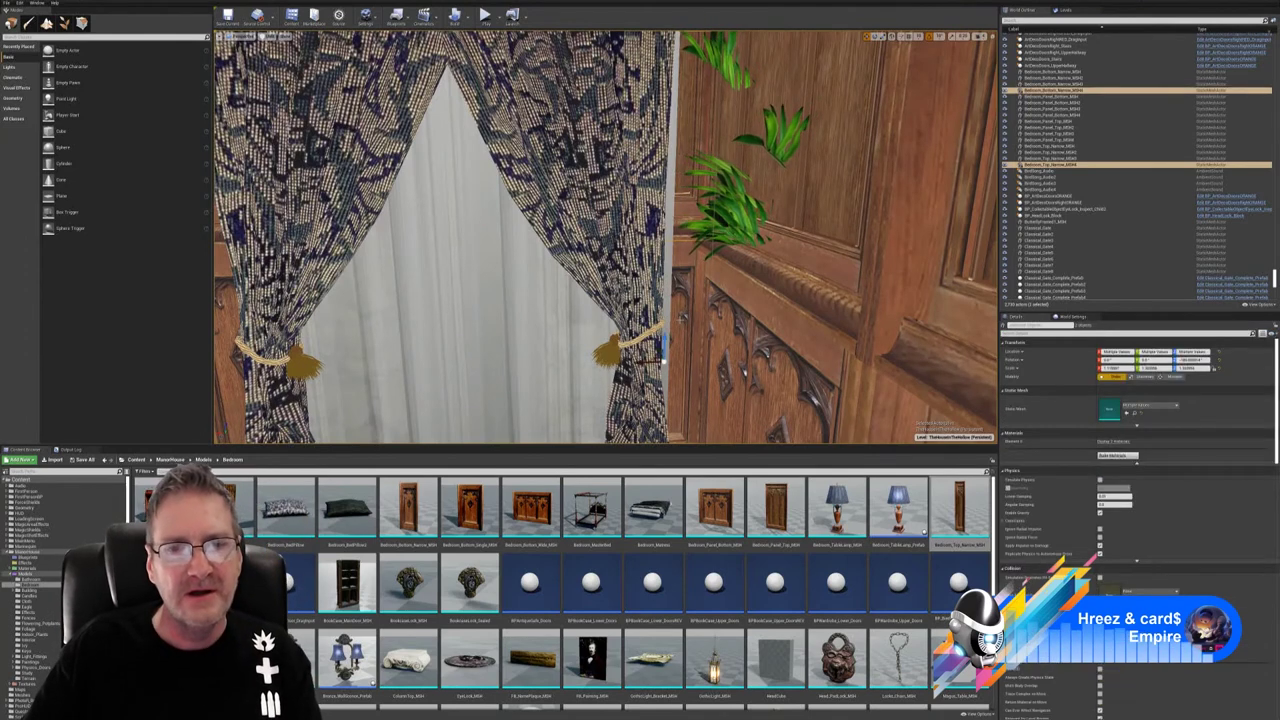
right_click(681, 318)
mouse_move(724, 455)
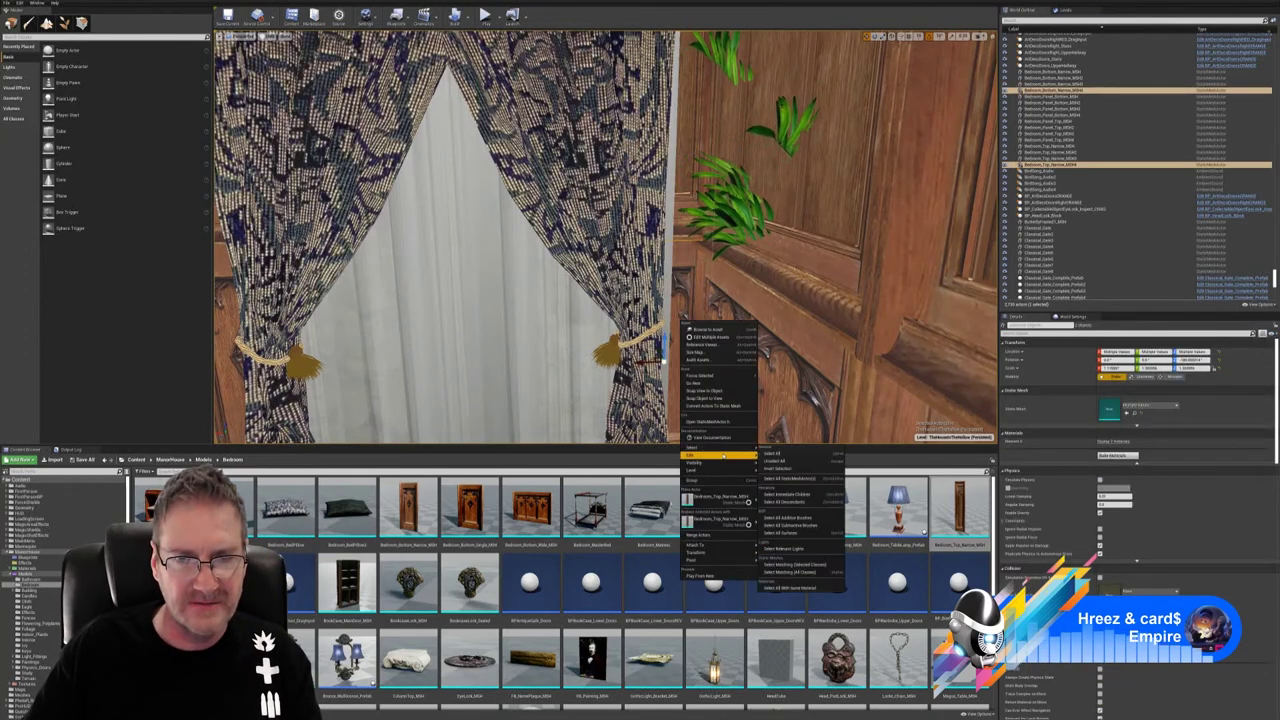
left_click(790, 483)
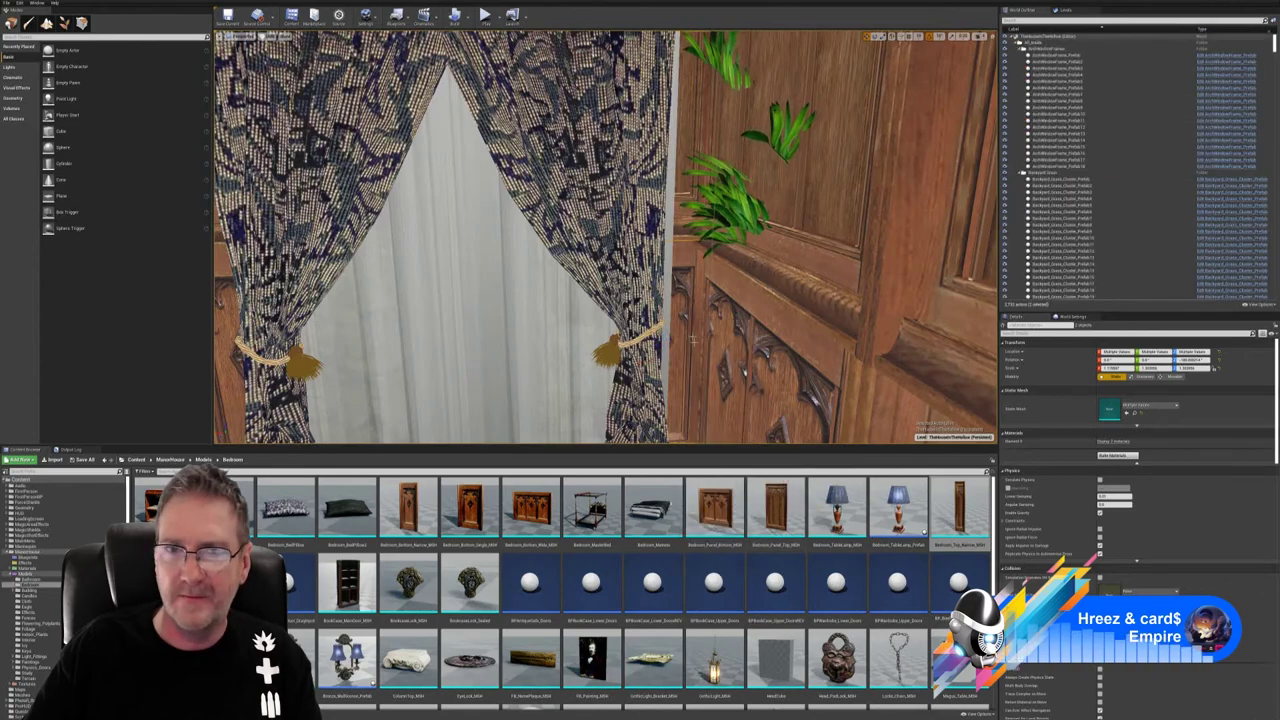
right_click_drag(692, 341, 716, 222)
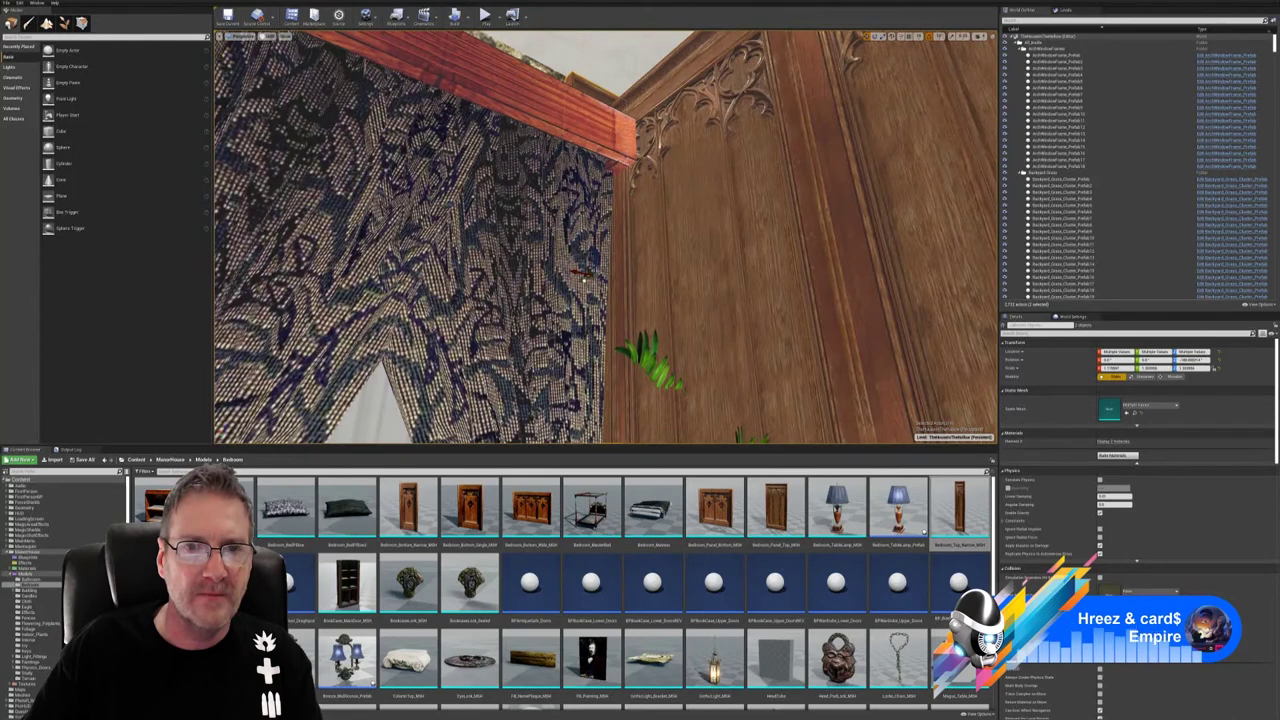
left_click(720, 250)
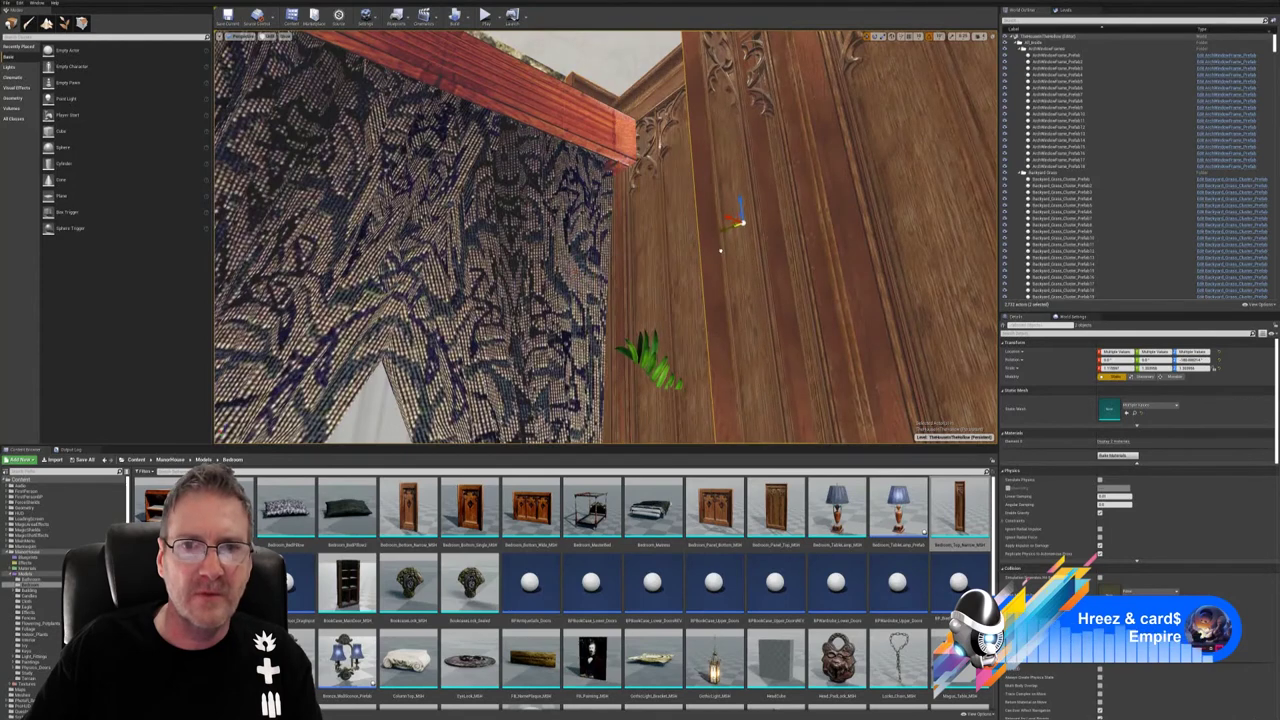
- Rotate the copies about the vertical axis and slide them along the panelled wall into the corner beside the opposite curtain
left_click(877, 37)
left_click_drag(762, 207, 771, 234)
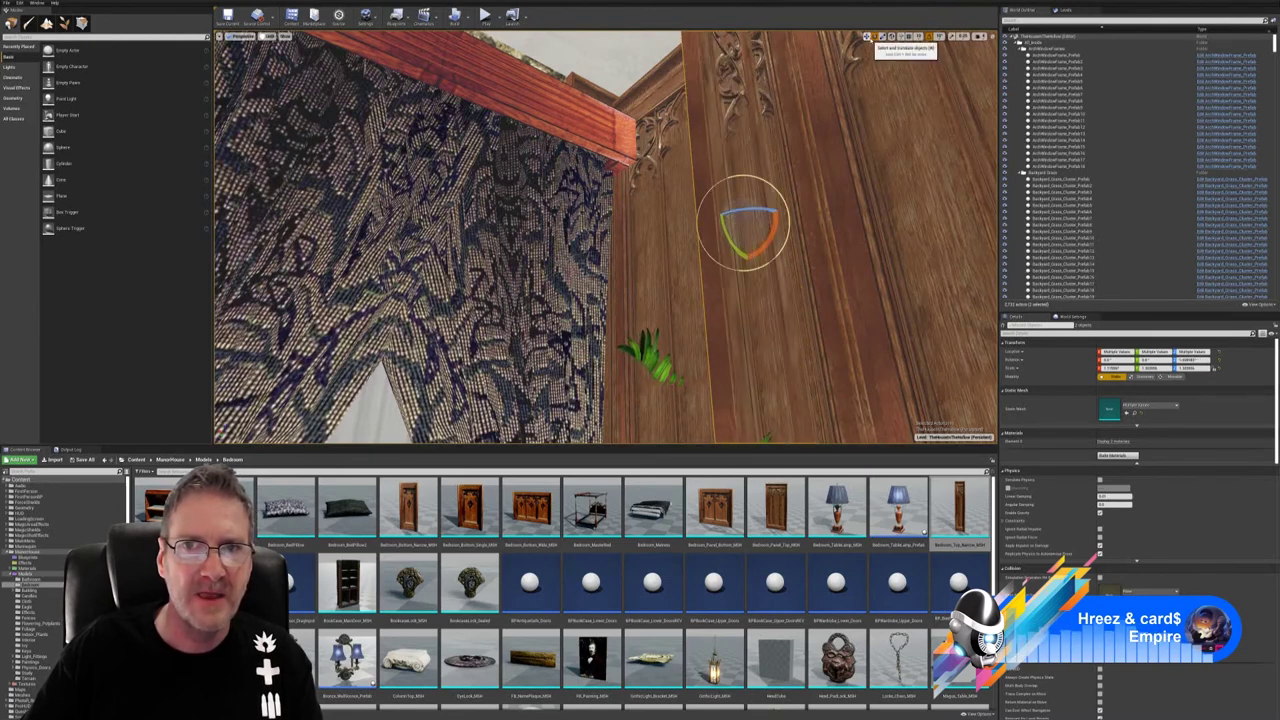
left_click(871, 37)
right_click_drag(780, 180, 655, 265)
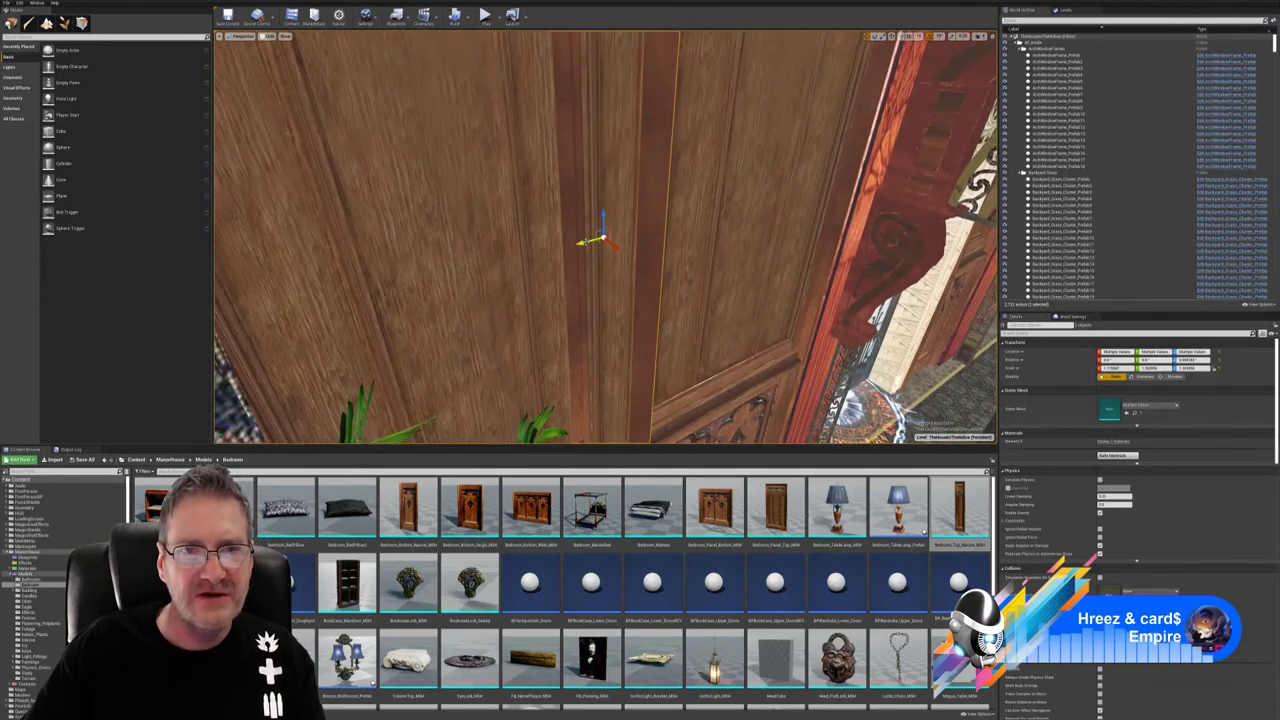
left_click_drag(587, 241, 992, 145)
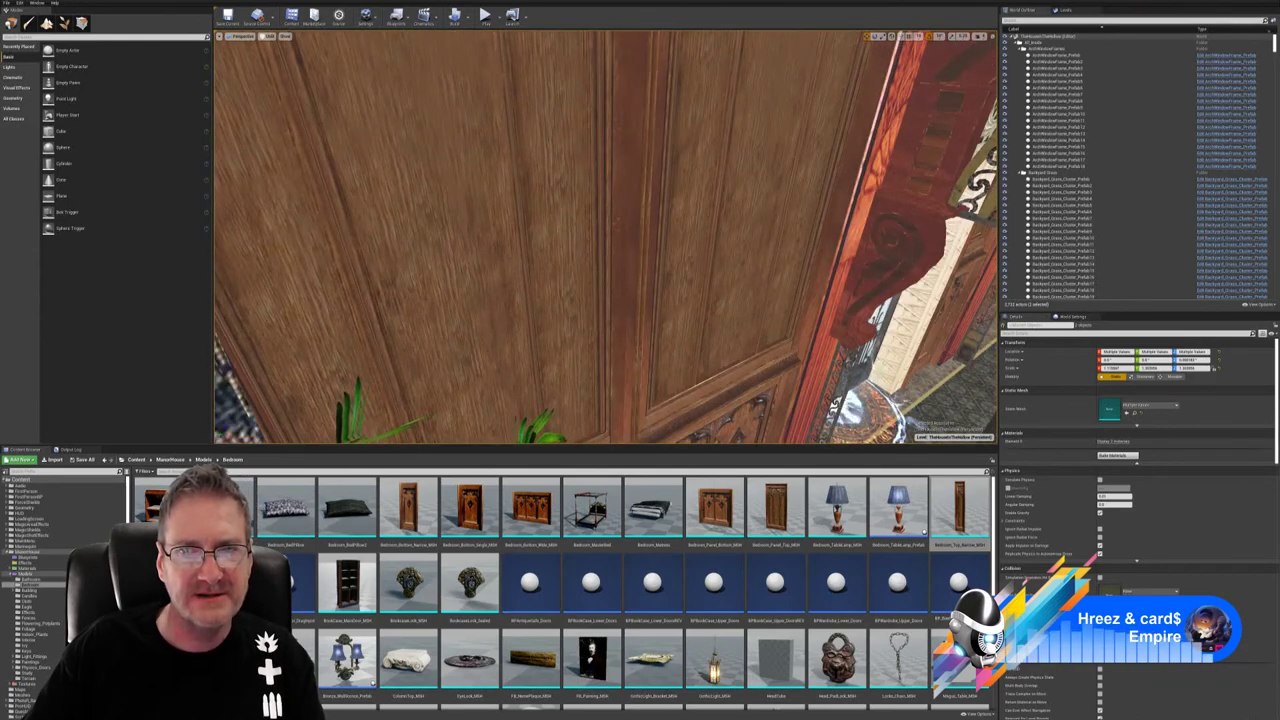
mouse_move(640, 230)
right_mouse_down()
mouse_move(800, 170)
mouse_move(805, 215)
mouse_move(735, 245)
mouse_move(636, 206)
right_mouse_up()
key("w")
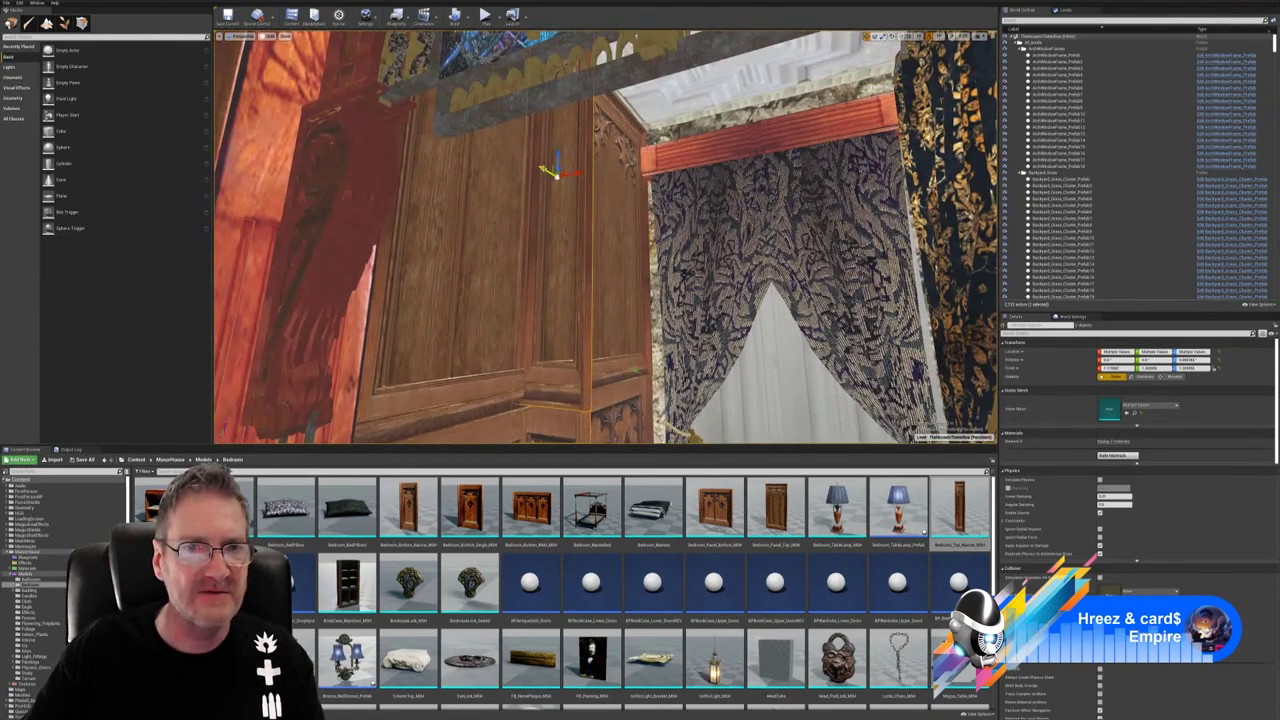
left_click_drag(545, 170, 654, 236)
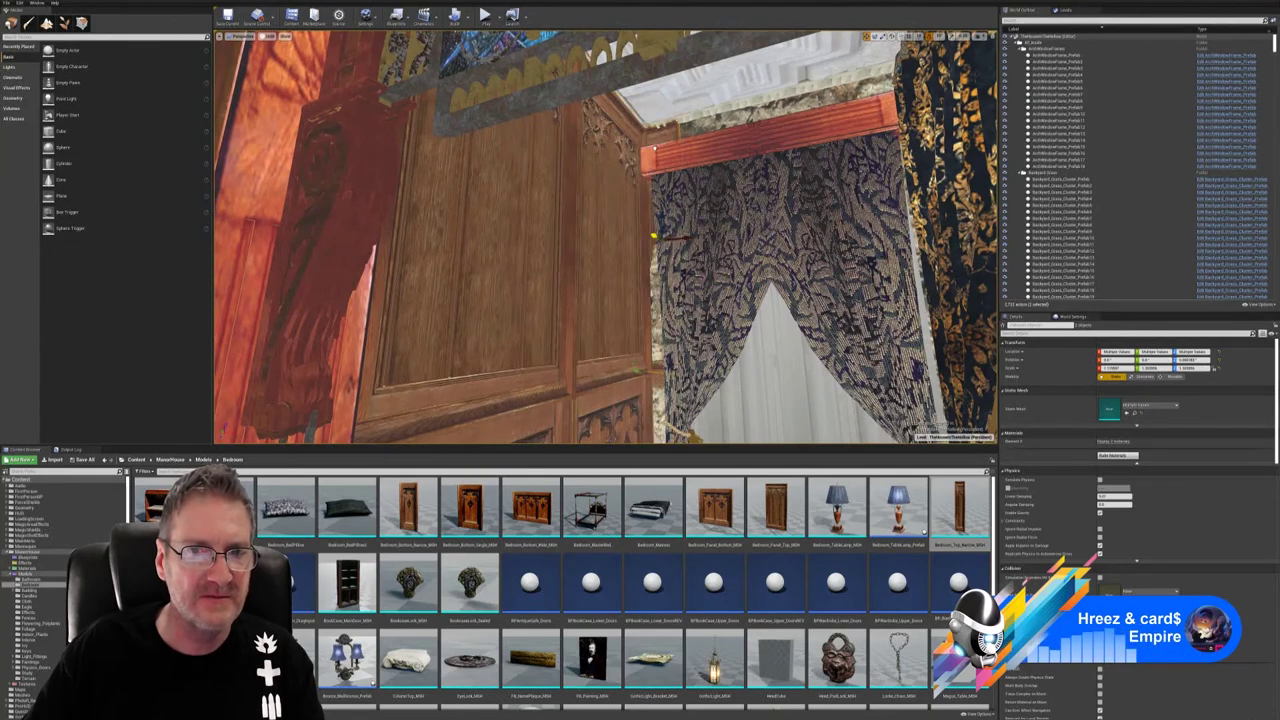
- Duplicate the corner narrow panels and move the copies across the curtain onto the bare stone beside the dark gold-patterned curtain
mouse_move(606, 237)
right_mouse_down()
mouse_move(550, 268)
mouse_move(568, 145)
mouse_move(595, 282)
mouse_move(580, 280)
mouse_move(612, 274)
mouse_move(596, 248)
right_mouse_up()
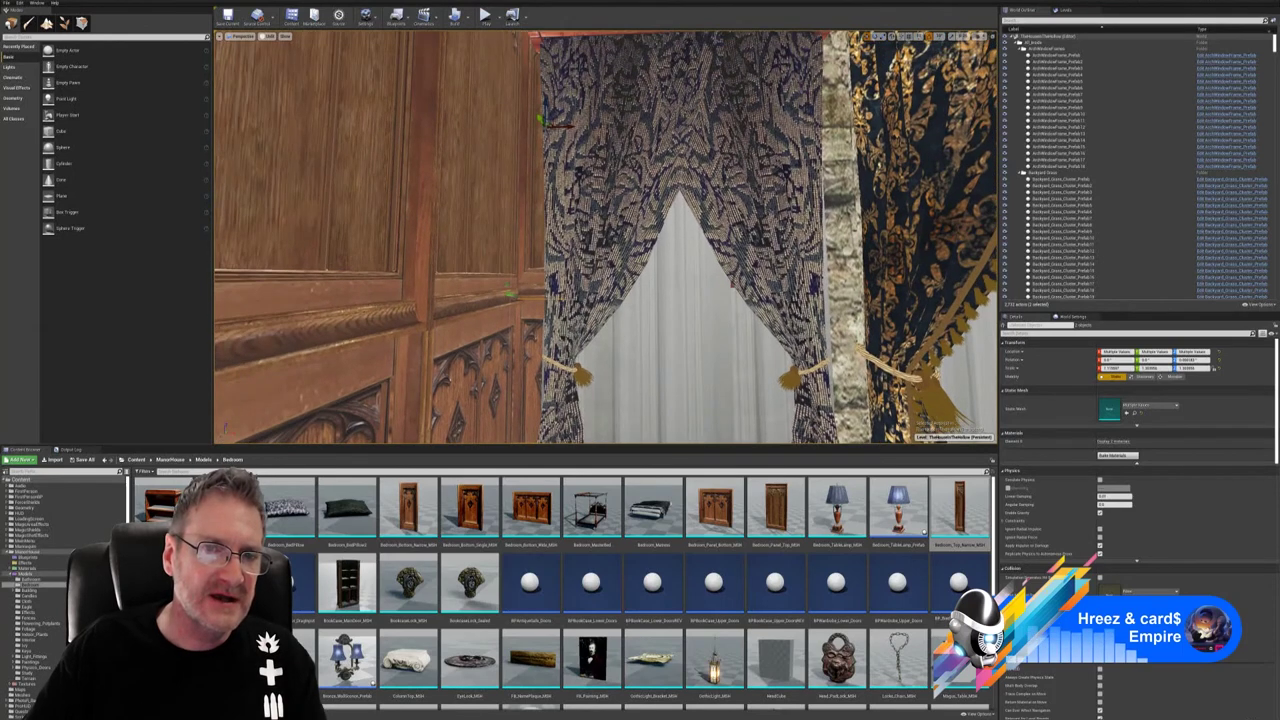
right_click(530, 283)
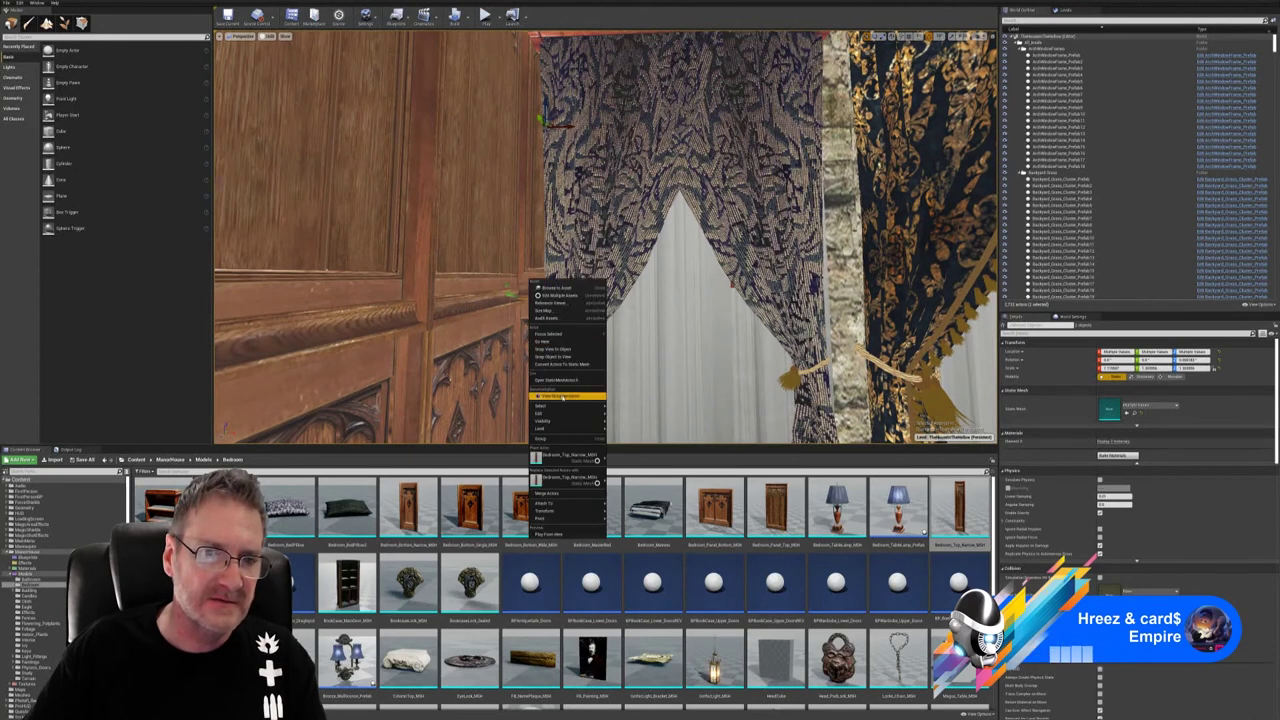
mouse_move(563, 407)
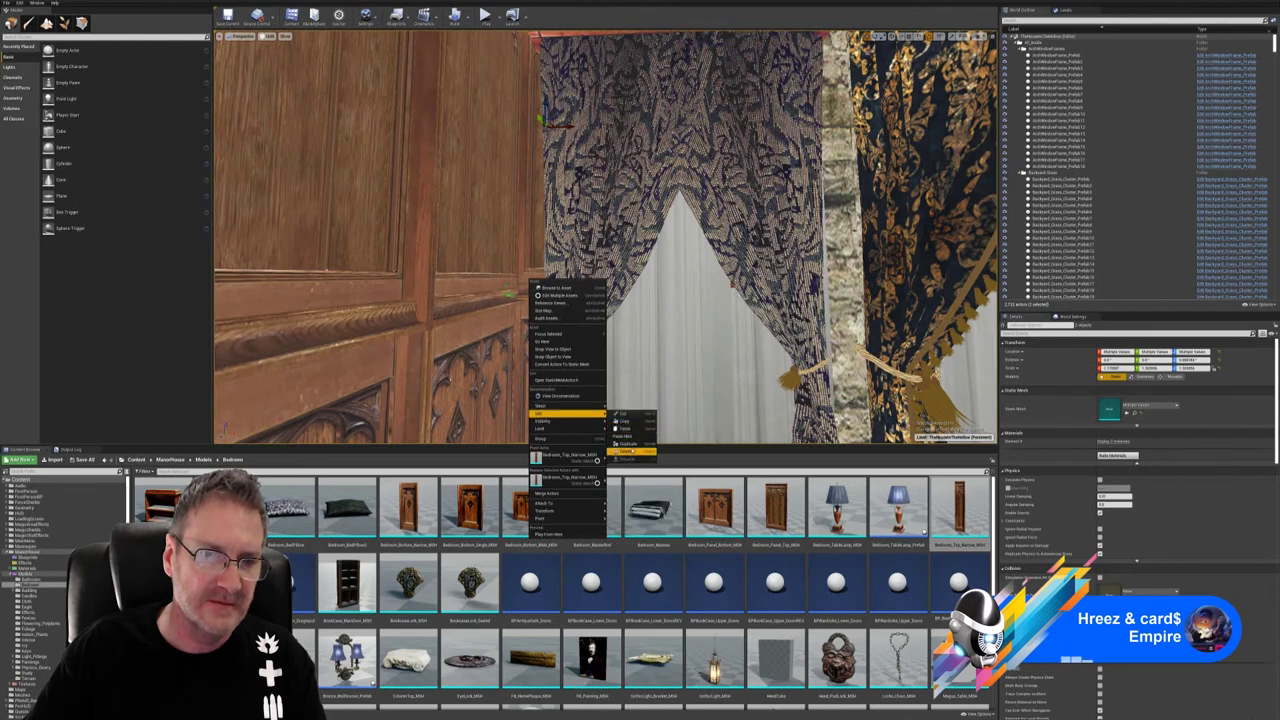
left_click(628, 443)
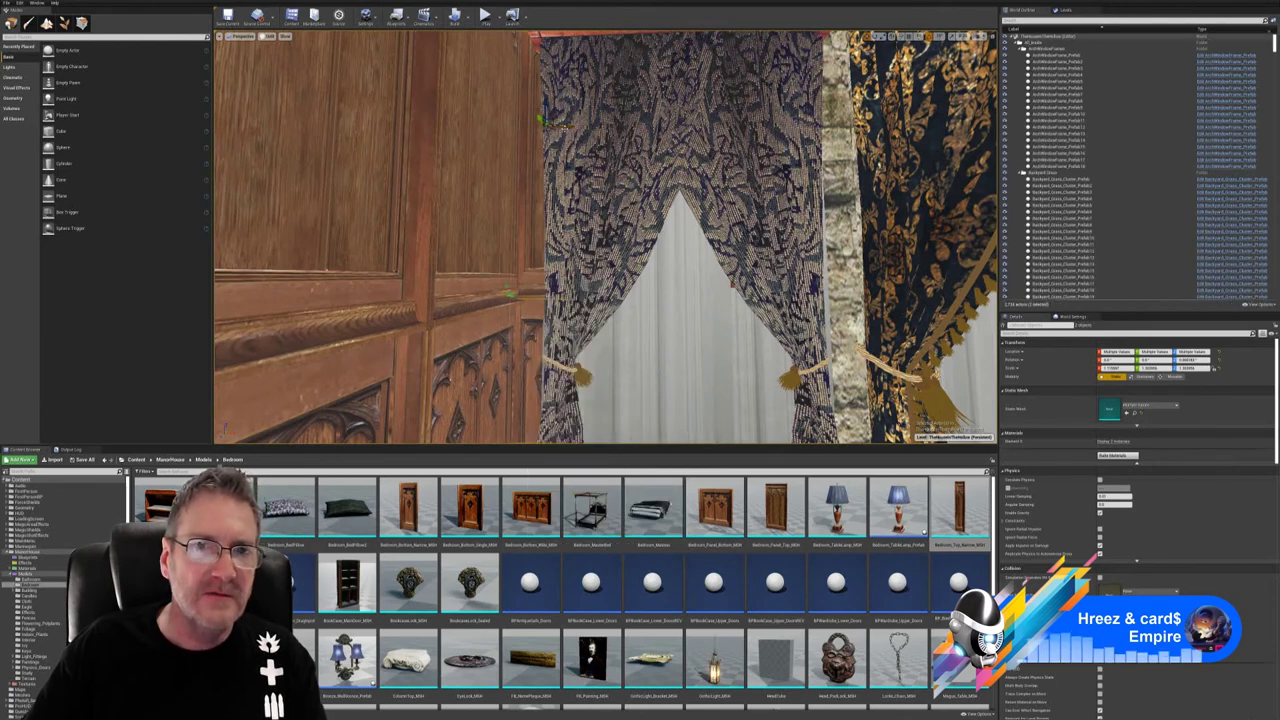
left_click_drag(566, 127, 848, 146)
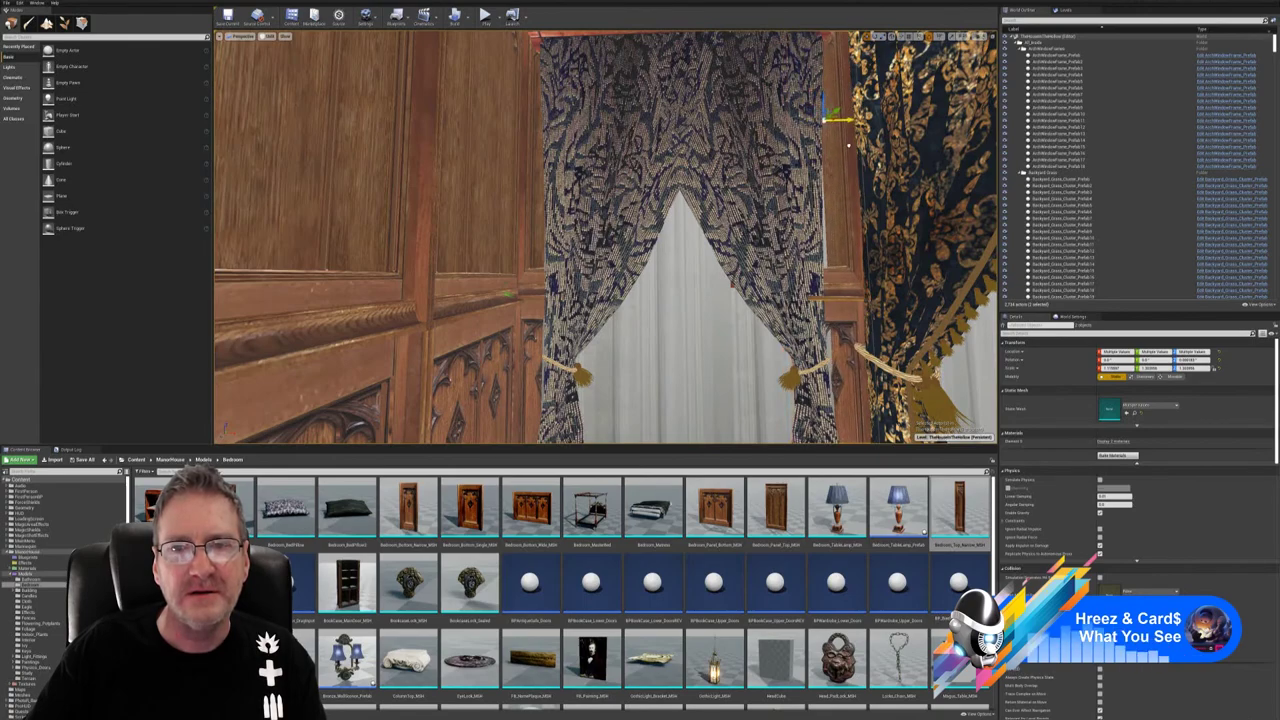
- Examine the panel placement around the window bays and doorway for remaining bare stone, and clear the selection
right_click_drag(711, 333, 825, 400)
key("w")
key("s")
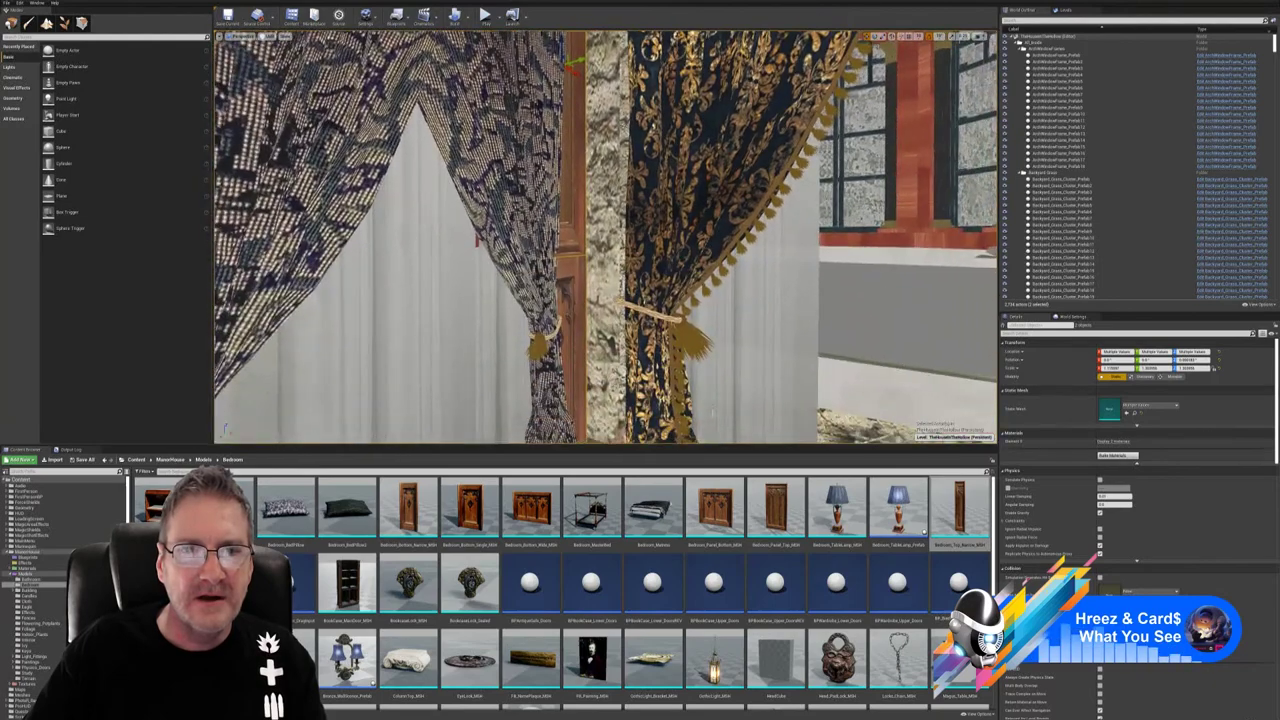
mouse_move(770, 170)
right_mouse_down()
mouse_move(765, 150)
mouse_move(765, 172)
right_mouse_up()
right_click_drag(715, 360, 460, 345)
key("w")
right_click_drag(680, 175, 650, 170)
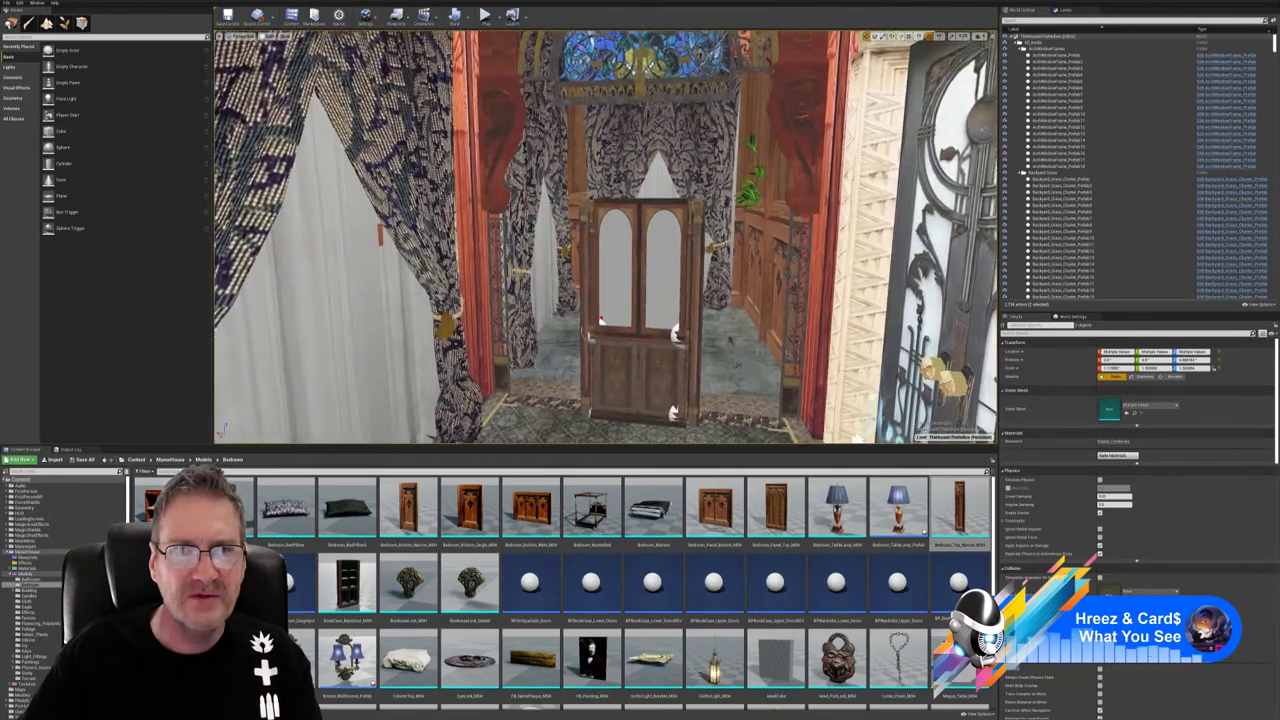
key("w")
key("w")
right_click_drag(606, 240, 430, 150)
key("w")
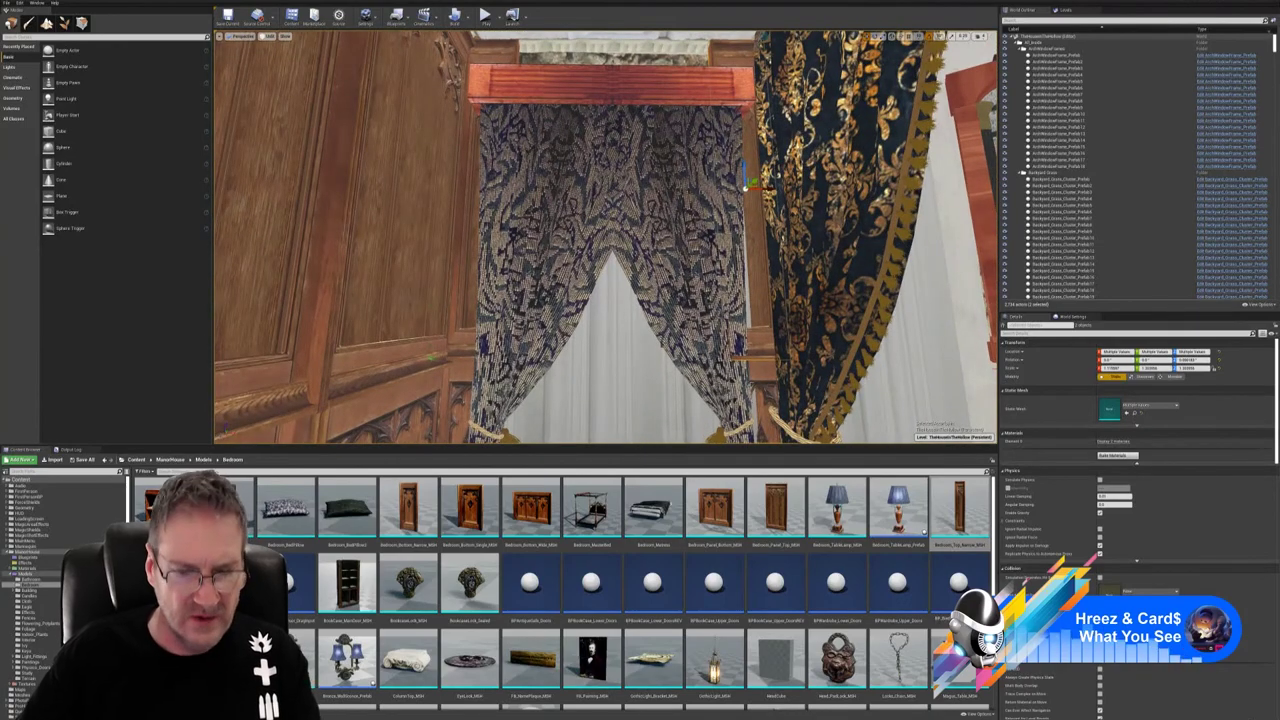
key("Escape")
- Select the upper and lower narrow panels beside the dark gold-patterned curtain and fine-tune their fit in the gap, and deselect them
right_click_drag(608, 341, 652, 378)
key("w")
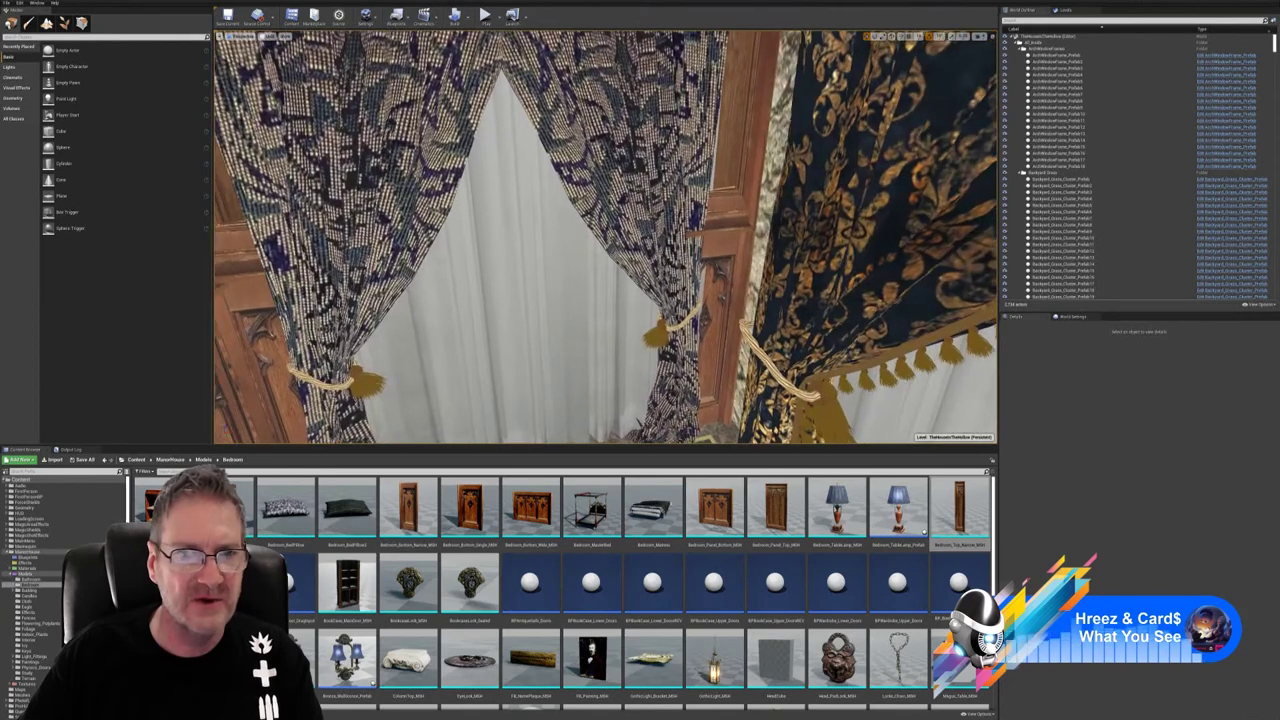
left_click(776, 327)
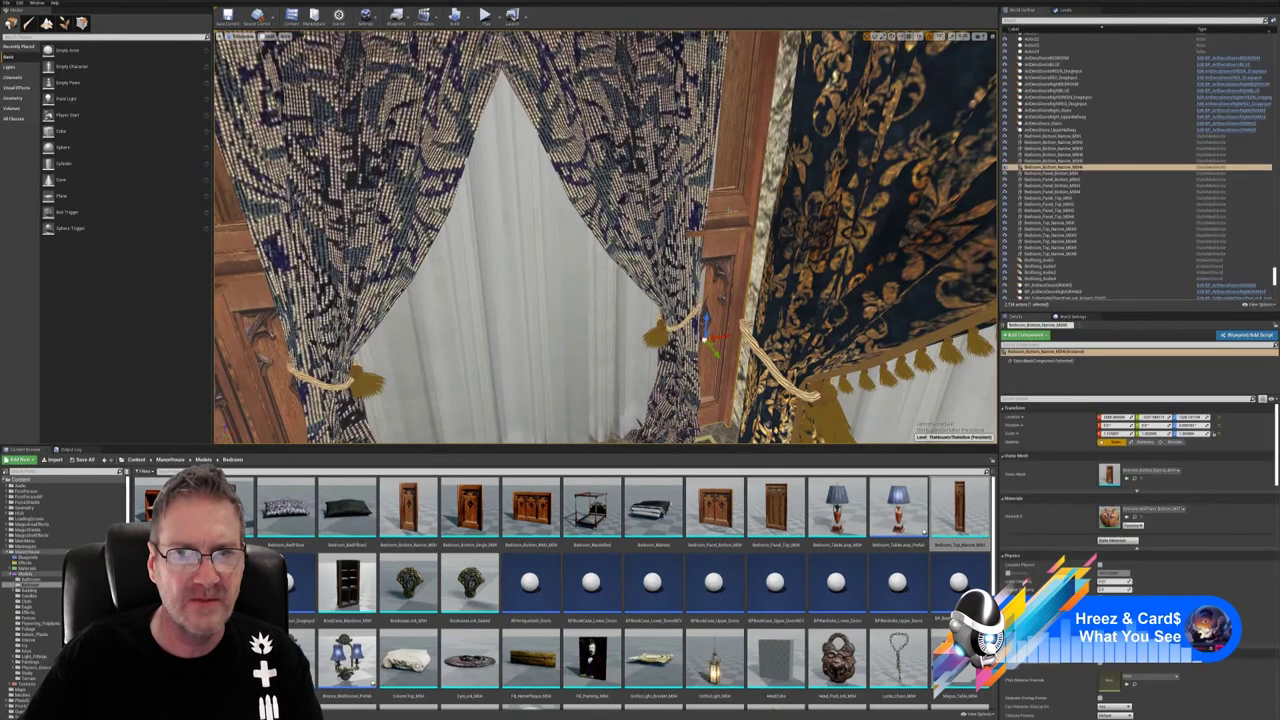
right_click_drag(640, 300, 686, 221)
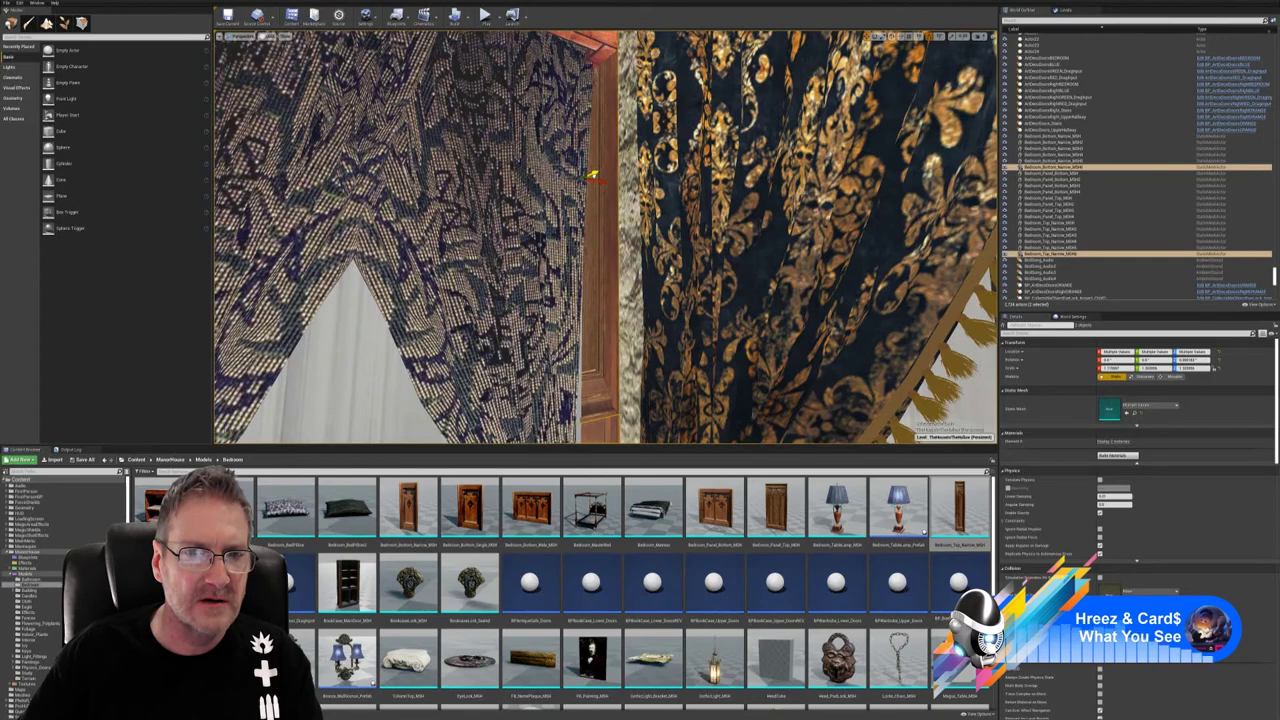
right_click_drag(677, 286, 590, 284)
key("Escape")
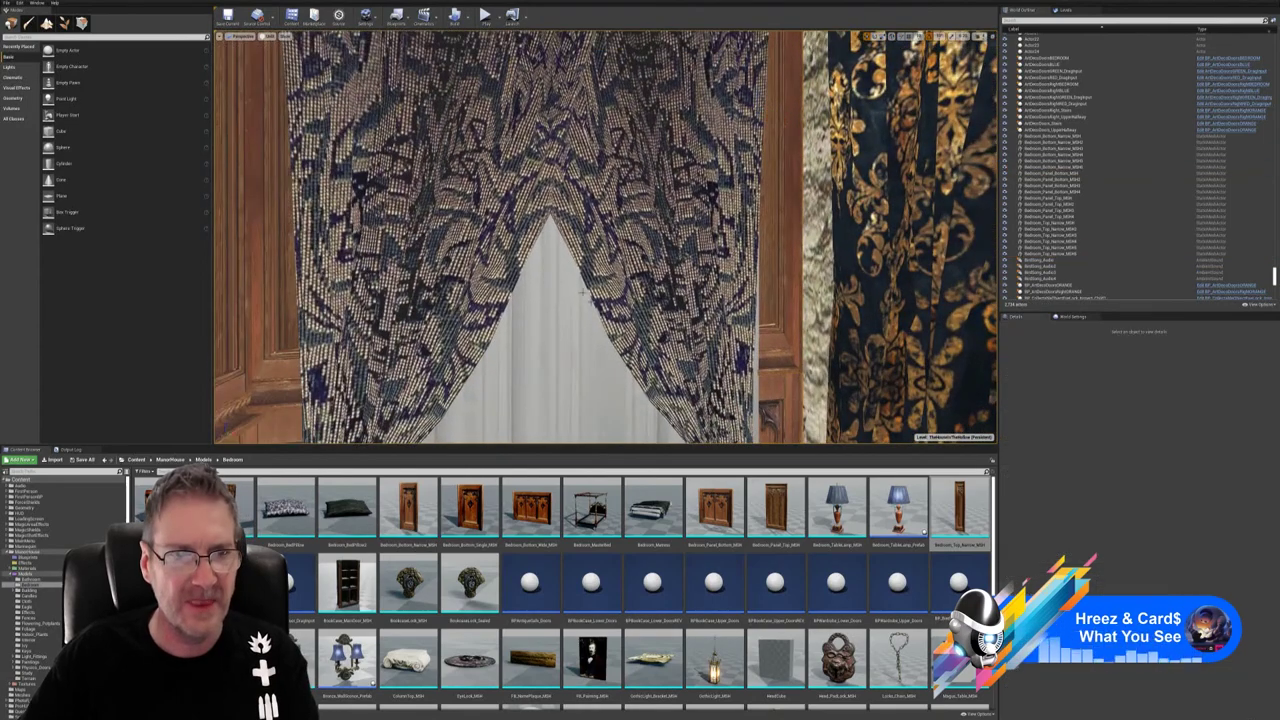
- Examine the finished wood panelling around both curtained window bays, the adjoining walls and the doorway
right_click_drag(677, 286, 615, 308)
right_click_drag(530, 270, 569, 274)
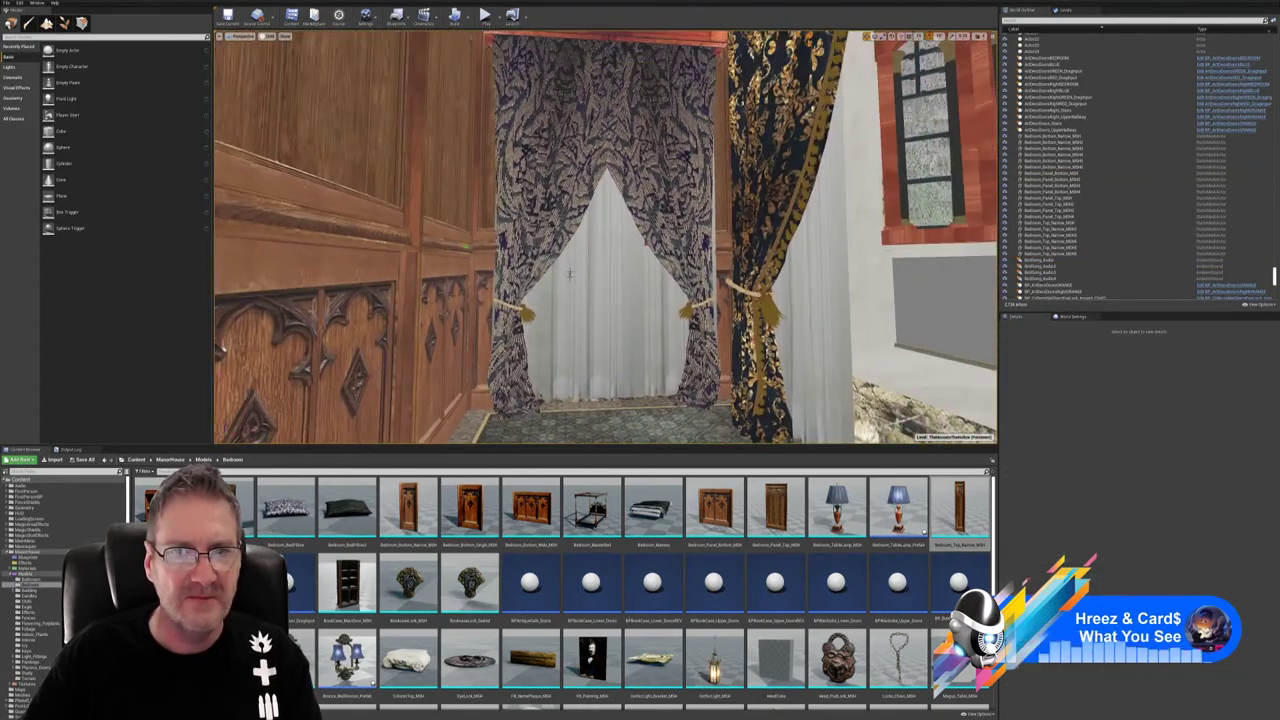
right_click_drag(624, 221, 650, 190)
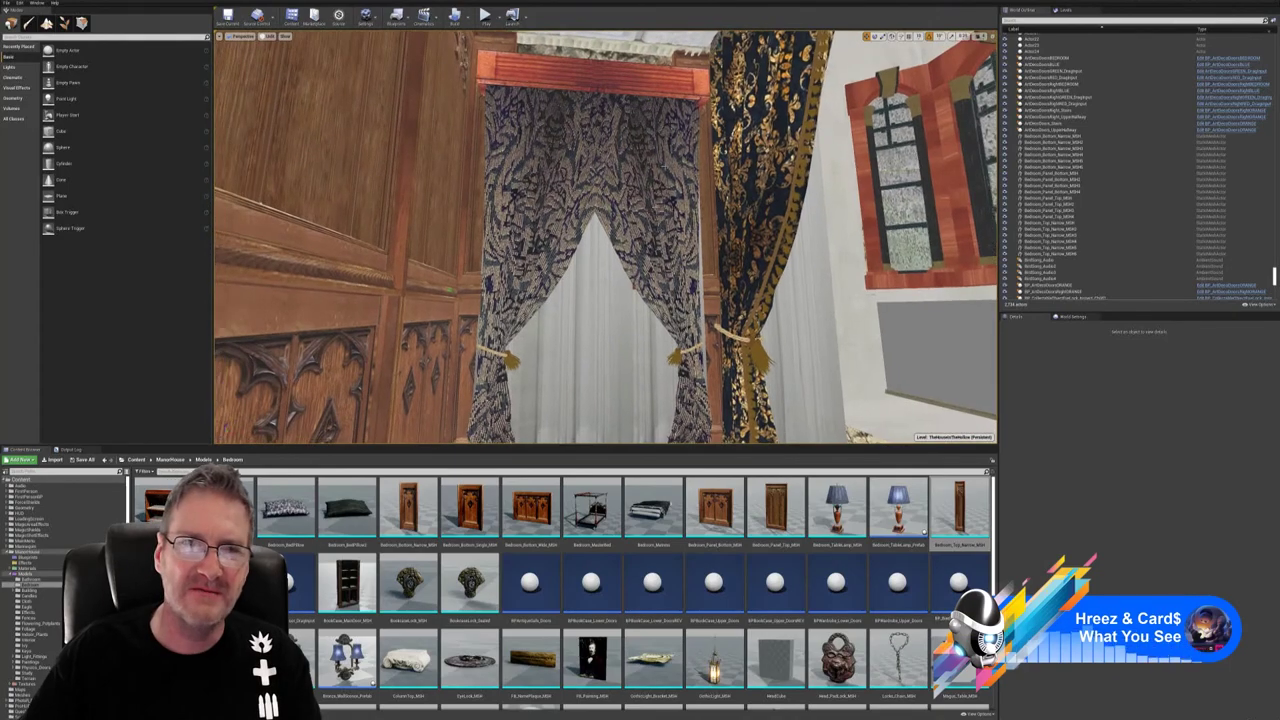
right_click_drag(606, 240, 822, 252)
right_click_drag(760, 215, 850, 222)
right_click_drag(606, 236, 510, 205)
right_click_drag(574, 156, 542, 184)
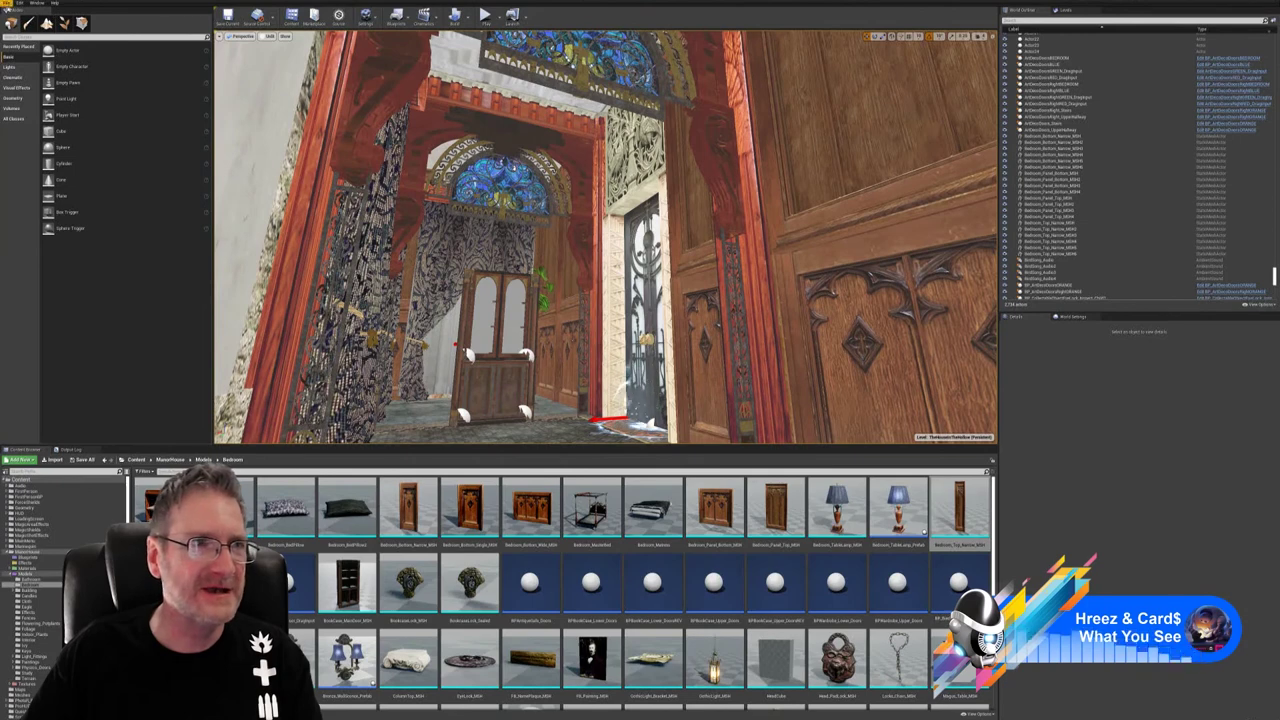
- Save all unsaved levels and assets in the project
left_click(6, 3)
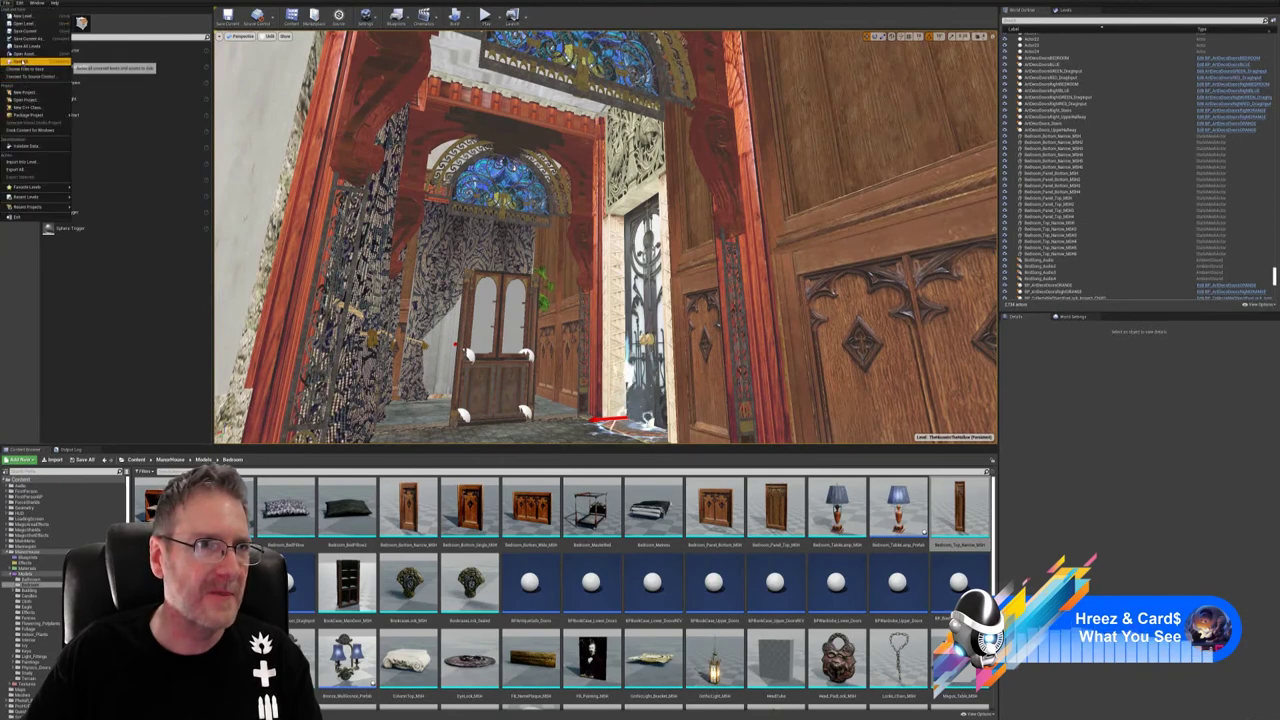
left_click(24, 61)
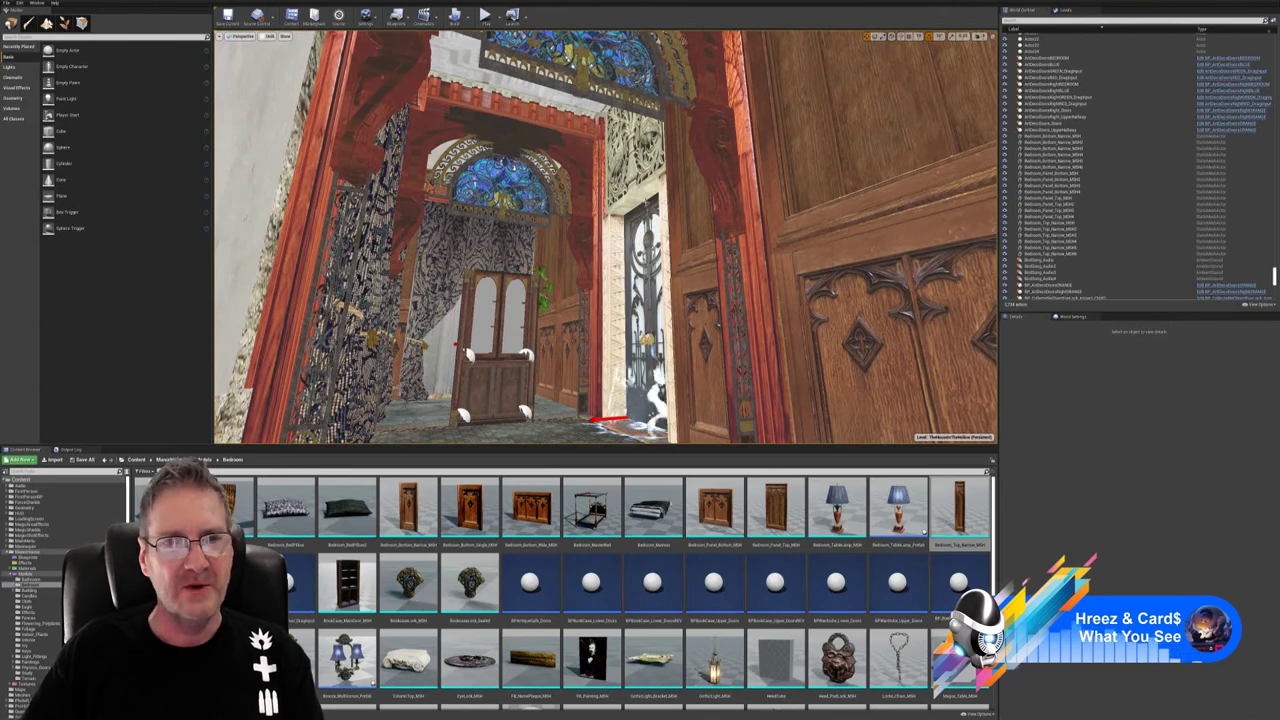
right_click_drag(606, 237, 702, 200)
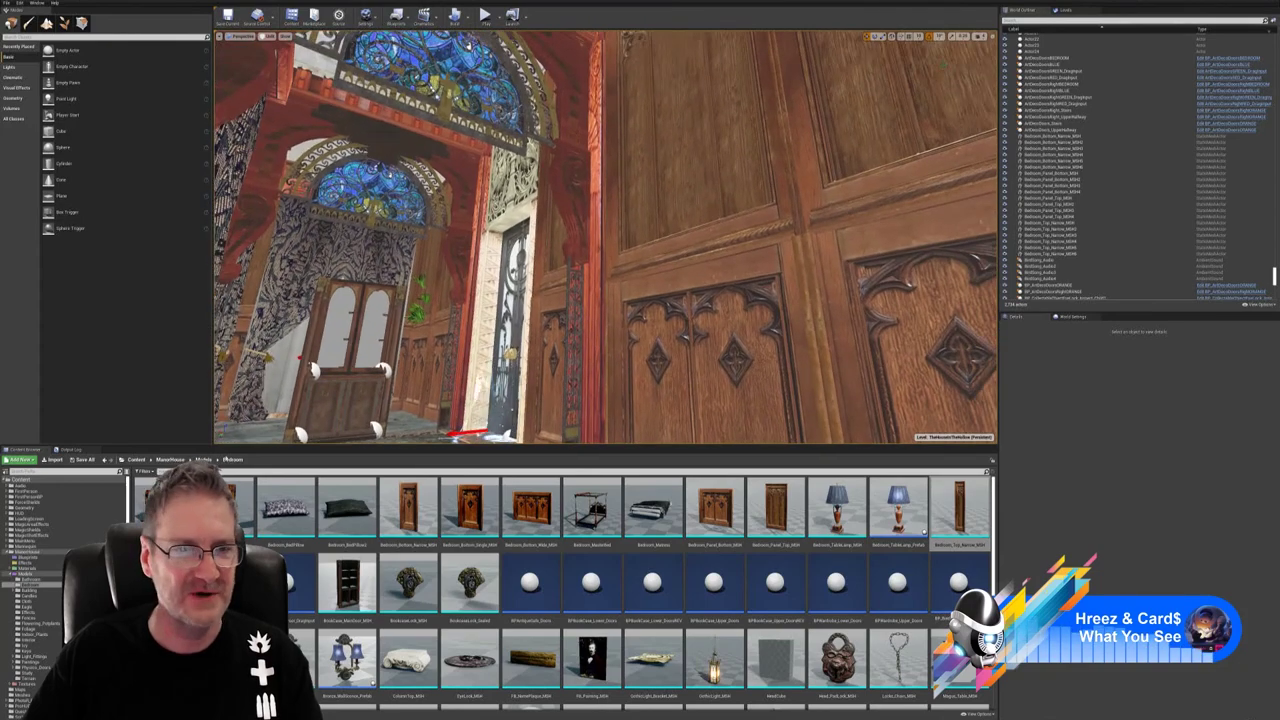